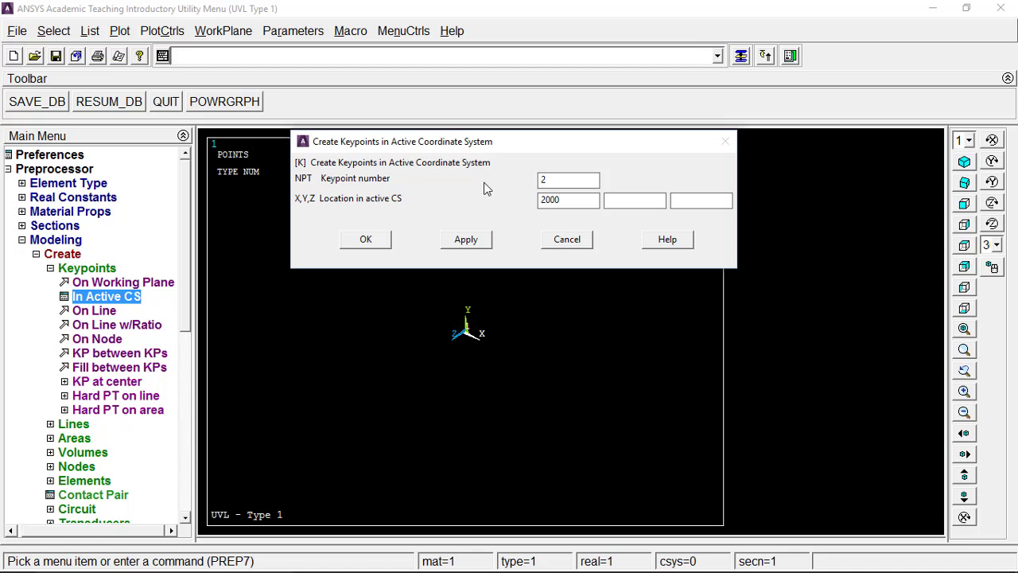
# Create keypoint 2 at X 2000, redefine the same keypoint at X 5000, and close keypoint creation.
pyautogui.click(483, 240)
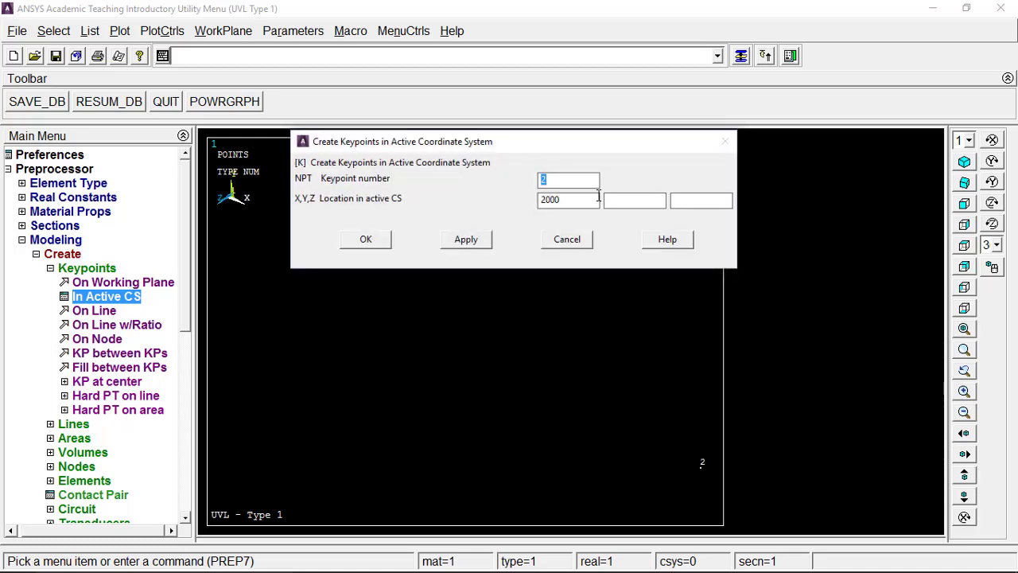
pyautogui.doubleClick(570, 201)
pyautogui.write('5000')
pyautogui.click(466, 240)
pyautogui.click(493, 558)
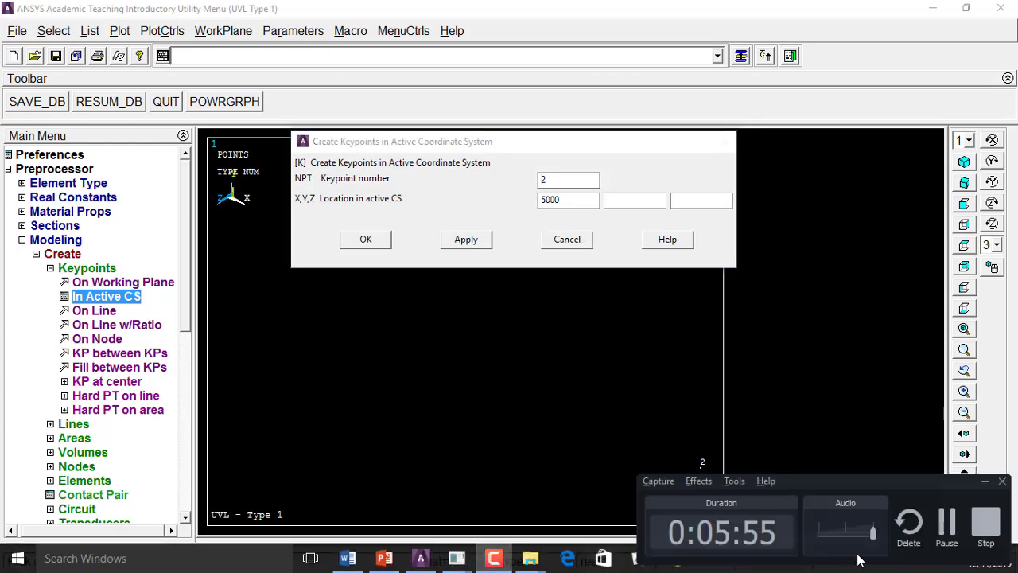
pyautogui.click(565, 239)
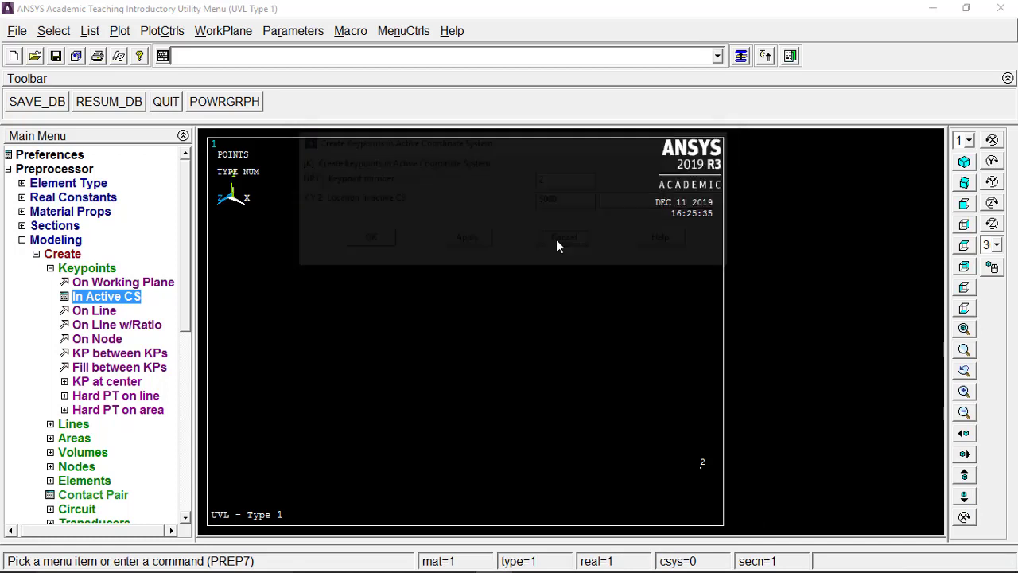
# Delete all existing keypoints from the model.
pyautogui.doubleClick(72, 269)
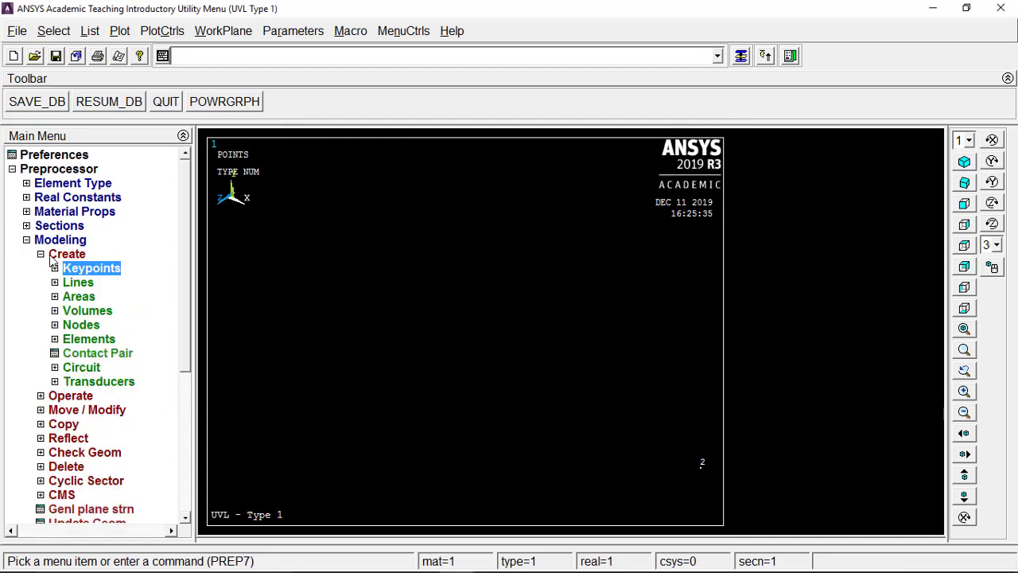
pyautogui.doubleClick(51, 256)
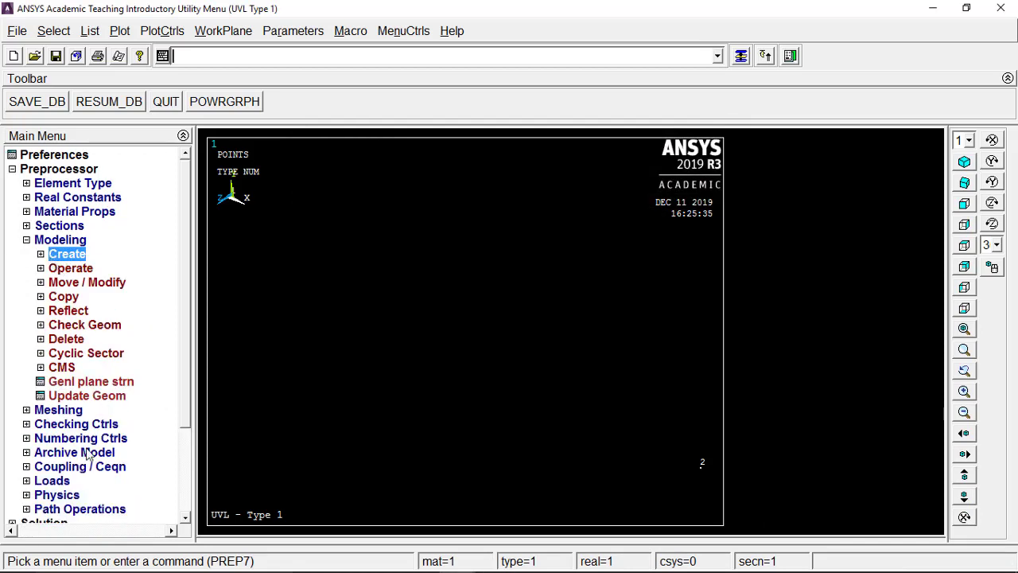
pyautogui.click(65, 339)
pyautogui.click(100, 353)
pyautogui.moveTo(109, 261); pyautogui.dragTo(145, 18)
pyautogui.click(92, 395)
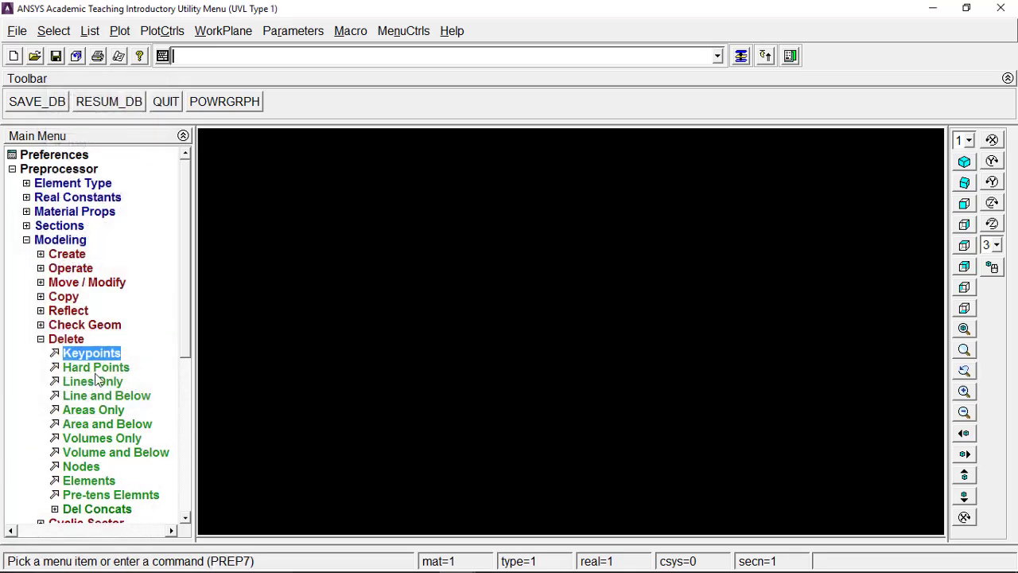
pyautogui.click(77, 340)
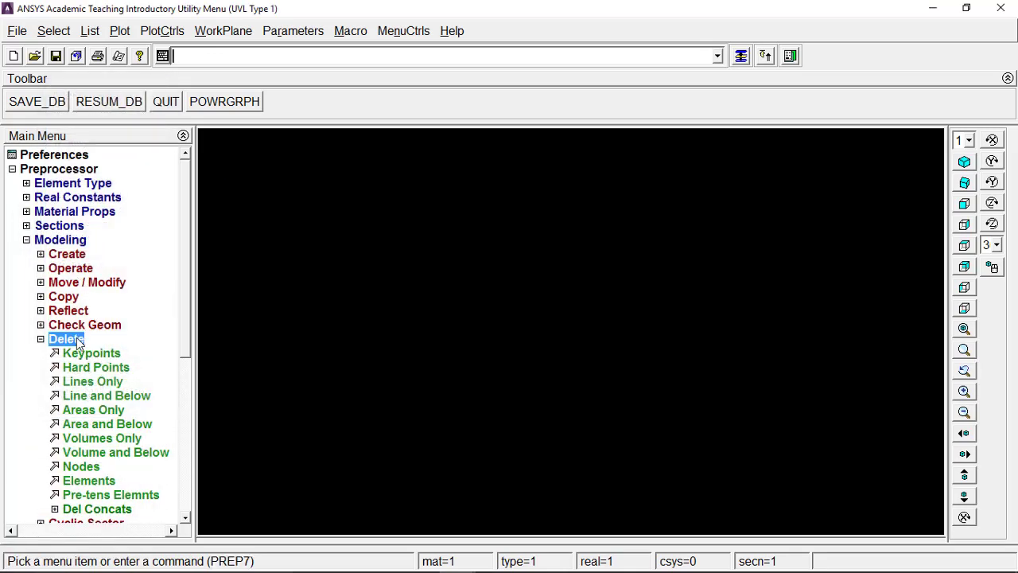
# Create keypoint 1 at X 0 in the active coordinate system.
pyautogui.click(70, 254)
pyautogui.click(87, 268)
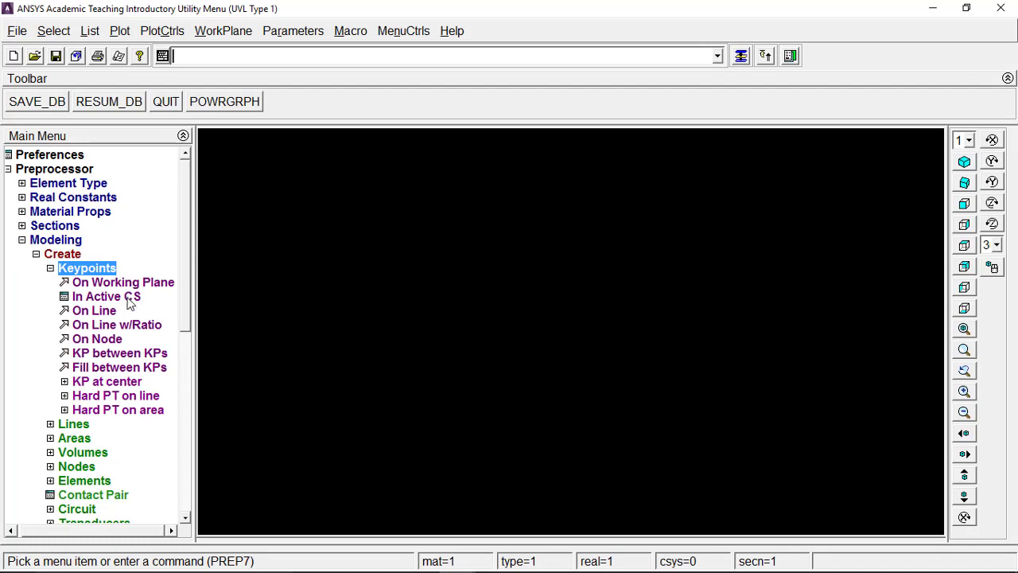
pyautogui.click(110, 296)
pyautogui.moveTo(556, 267); pyautogui.dragTo(432, 265)
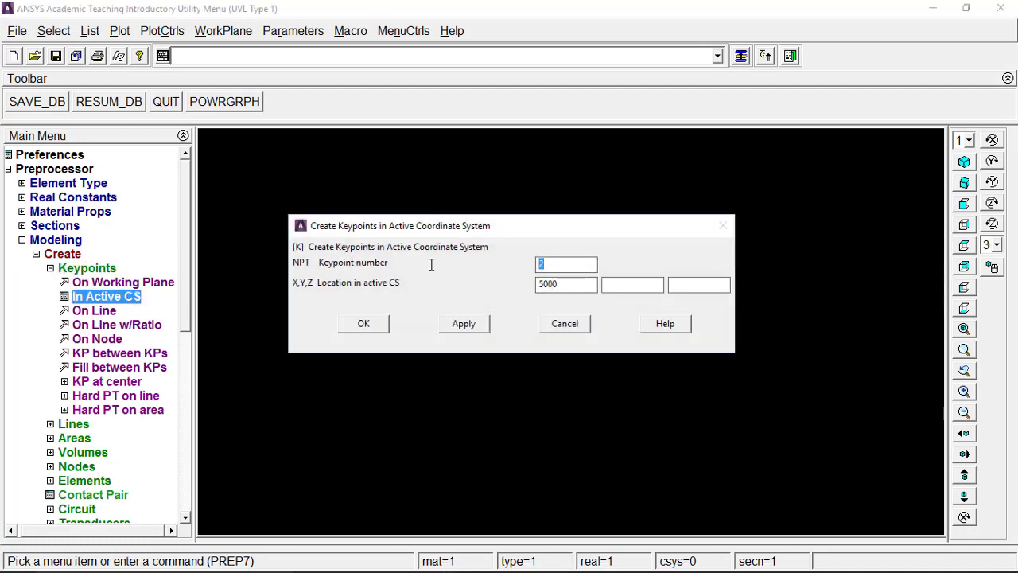
pyautogui.moveTo(594, 288); pyautogui.dragTo(467, 290)
pyautogui.write('0')
pyautogui.click(473, 323)
# Create keypoint 2 at X 2000 in the active coordinate system.
pyautogui.press('Tab')
pyautogui.write('200')
pyautogui.click(462, 323)
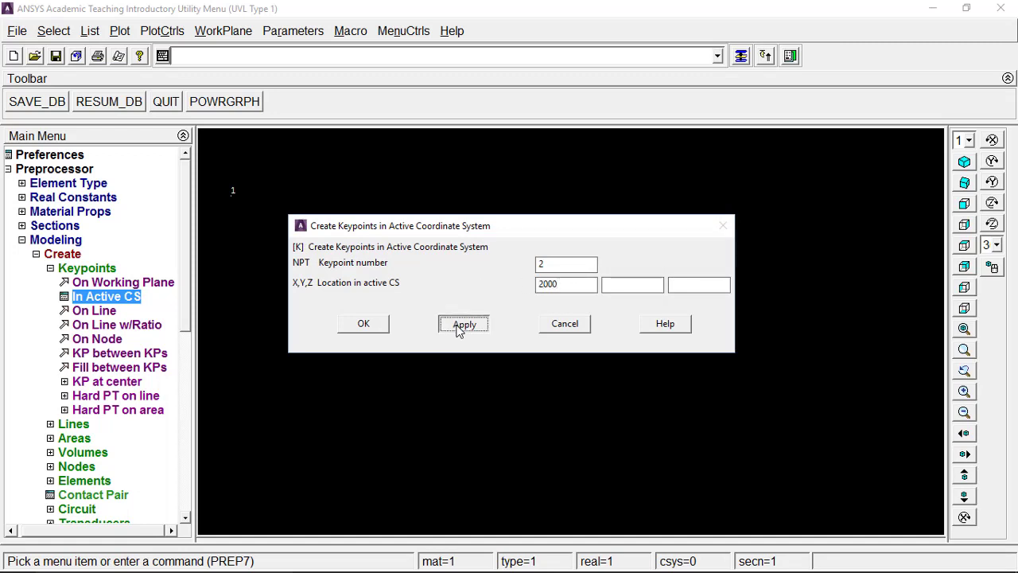
# Create keypoint 3 at X 5000 in the active coordinate system.
pyautogui.click(578, 263)
pyautogui.moveTo(517, 233); pyautogui.dragTo(643, 189)
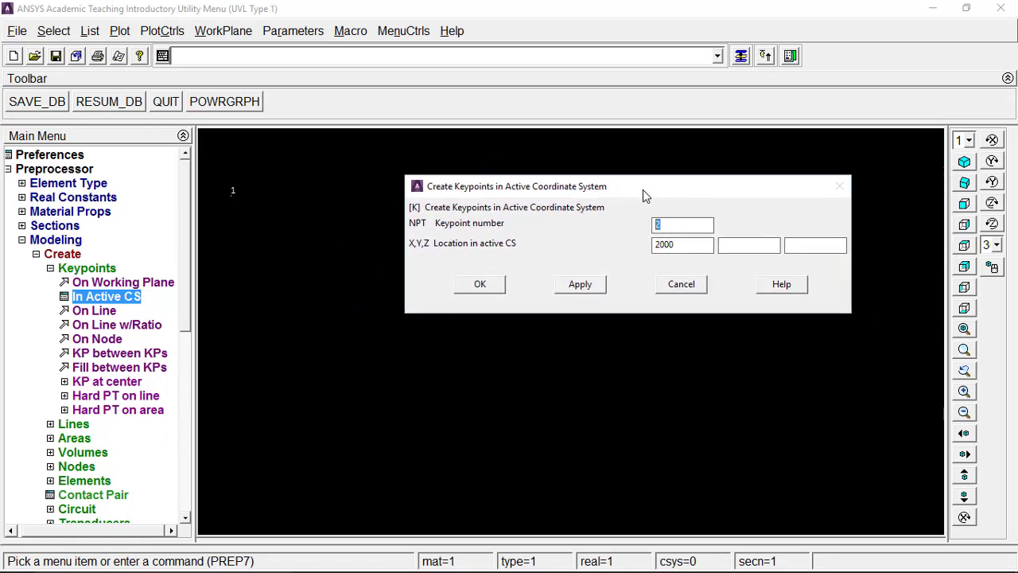
pyautogui.write('3')
pyautogui.moveTo(686, 247); pyautogui.dragTo(644, 243)
pyautogui.write('5')
pyautogui.click(590, 291)
# Create keypoint 4 at X 7000 in the active coordinate system.
pyautogui.moveTo(693, 223); pyautogui.dragTo(625, 220)
pyautogui.write('4')
pyautogui.moveTo(695, 245); pyautogui.dragTo(659, 247)
pyautogui.write('0')
pyautogui.click(580, 284)
# Create keypoint 5 at X 10000, finish keypoint creation, and show the model in the front view.
pyautogui.moveTo(674, 225); pyautogui.dragTo(572, 230)
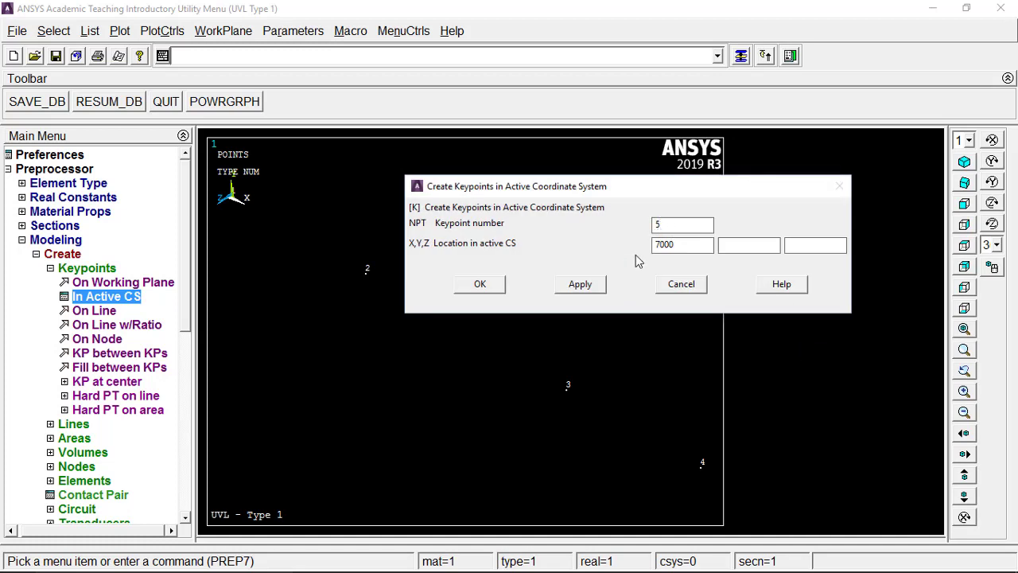
pyautogui.press('Tab')
pyautogui.write('10000')
pyautogui.click(480, 284)
pyautogui.click(964, 205)
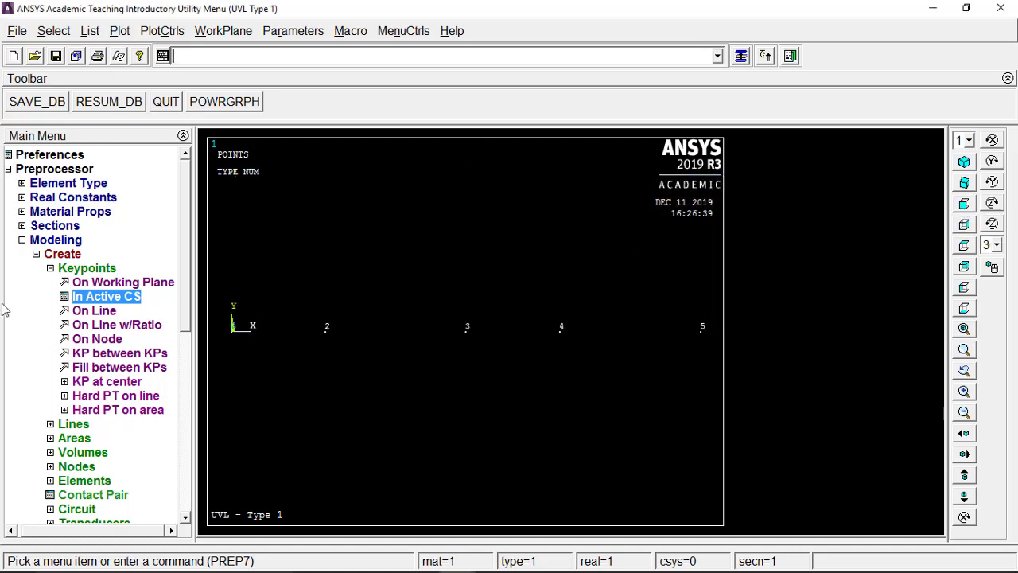
# Create straight lines joining keypoints 1 to 2, 2 to 3, 3 to 4, and 4 to 5.
pyautogui.click(89, 270)
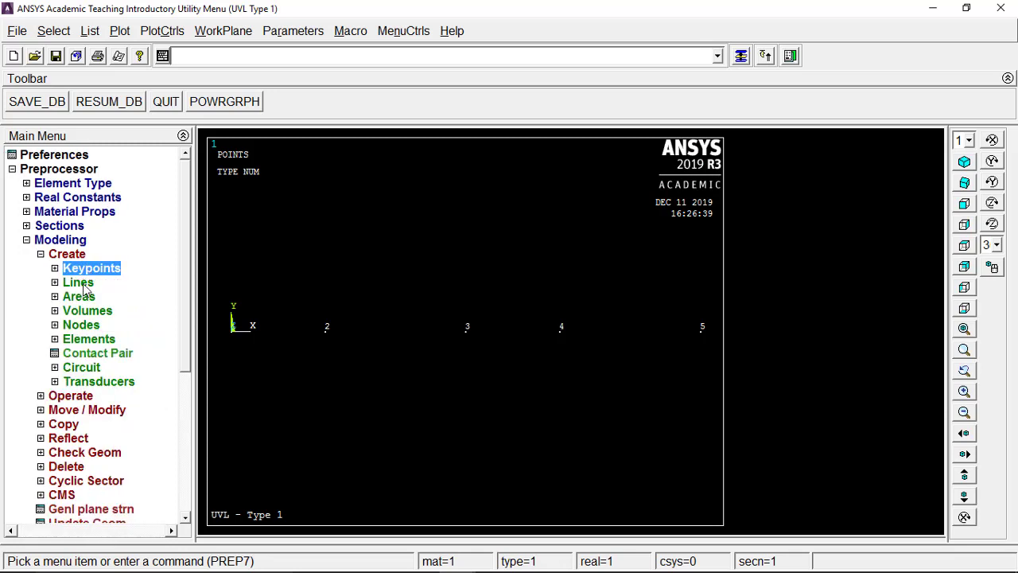
pyautogui.click(78, 283)
pyautogui.click(90, 295)
pyautogui.click(119, 311)
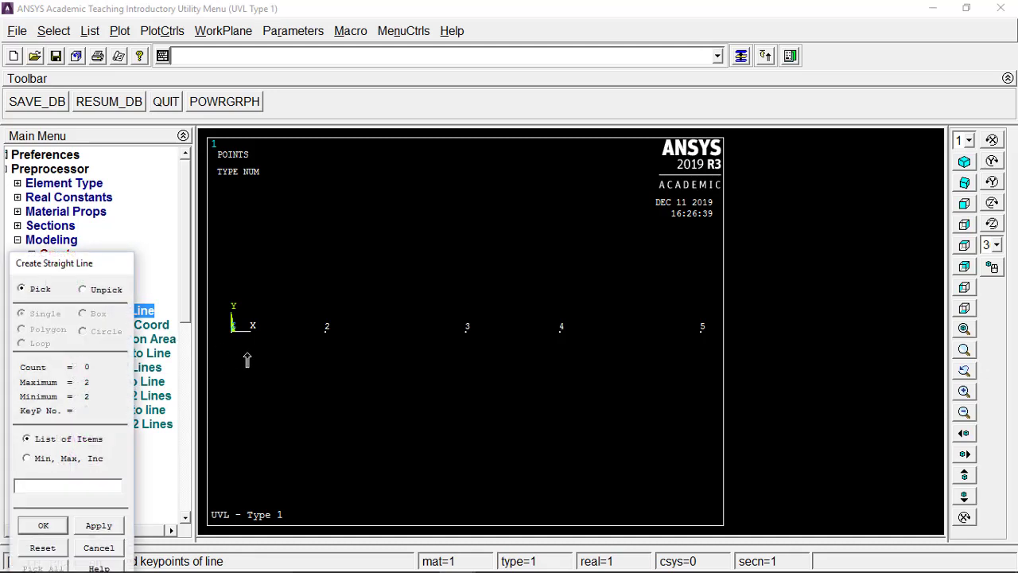
pyautogui.moveTo(229, 335); pyautogui.dragTo(470, 341)
pyautogui.click(556, 341)
pyautogui.moveTo(557, 342); pyautogui.dragTo(702, 338)
pyautogui.moveTo(65, 256); pyautogui.dragTo(90, 167)
pyautogui.click(73, 440)
pyautogui.doubleClick(83, 297)
pyautogui.doubleClick(71, 283)
pyautogui.doubleClick(67, 253)
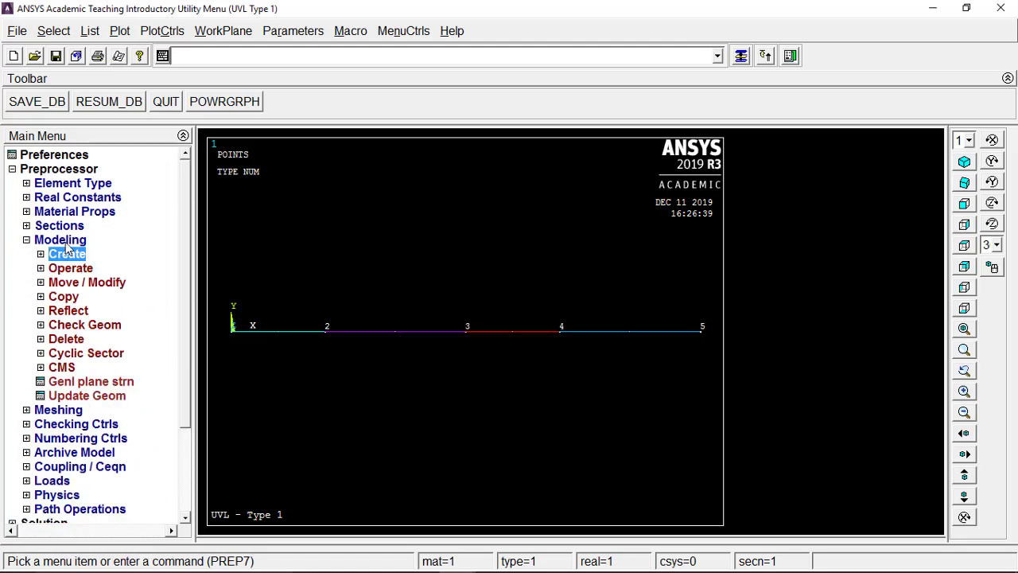
pyautogui.doubleClick(66, 240)
# Switch to PowerPoint, read the Problem 3 steps for modeling and meshing on slide 143, and return to ANSYS.
pyautogui.doubleClick(64, 255)
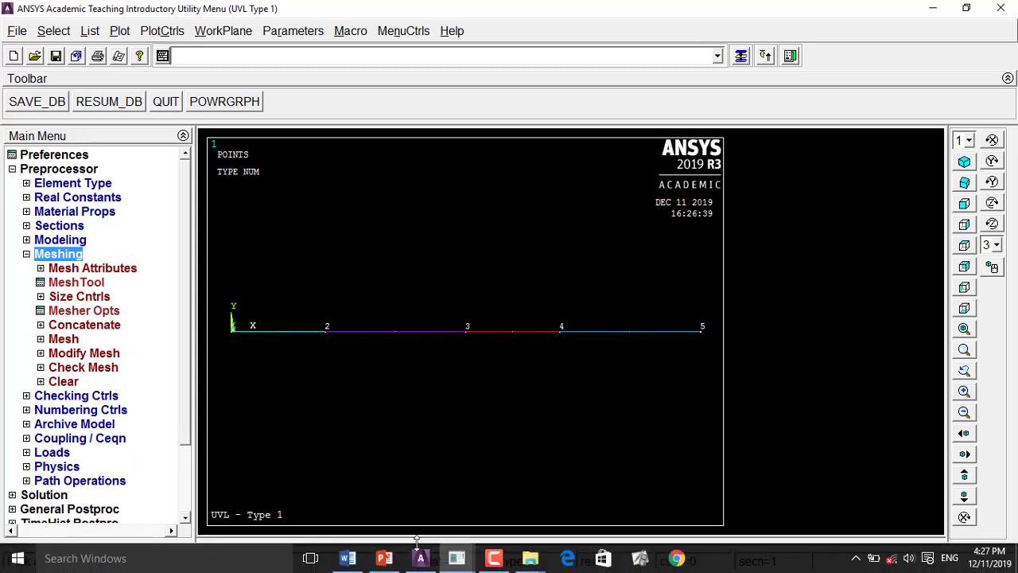
pyautogui.click(383, 563)
pyautogui.click(76, 354)
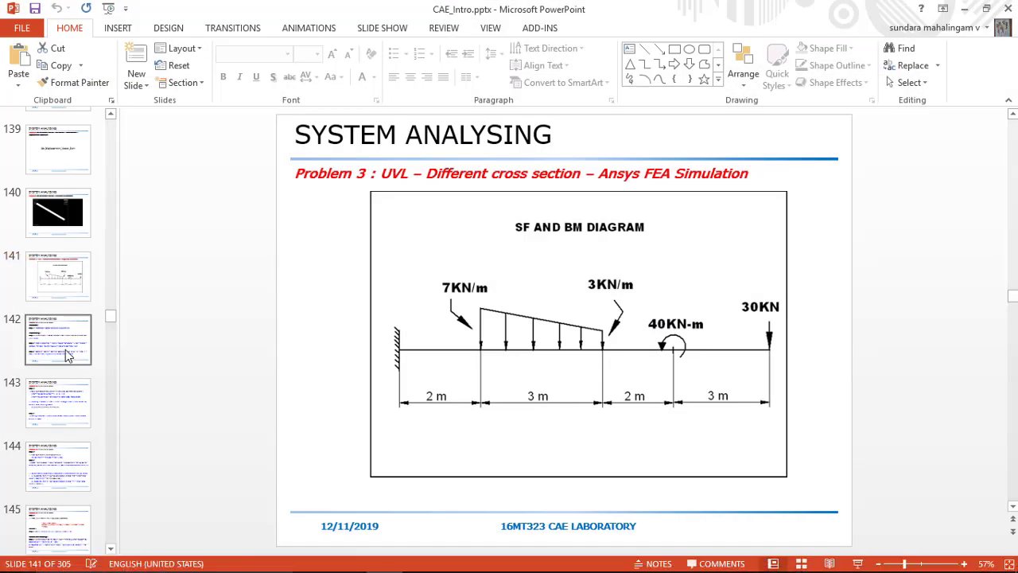
pyautogui.click(91, 414)
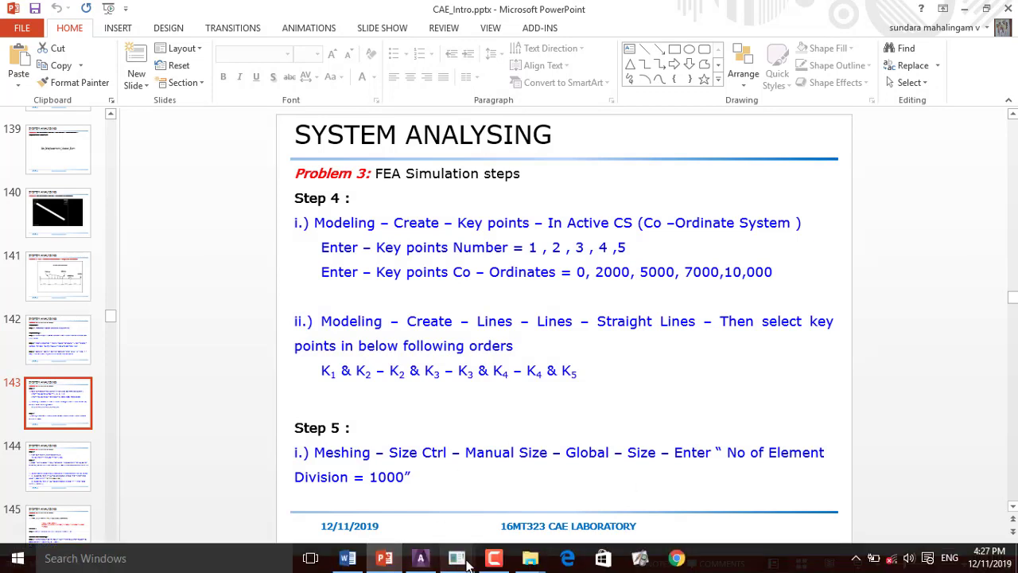
pyautogui.moveTo(456, 563)
pyautogui.click(477, 516)
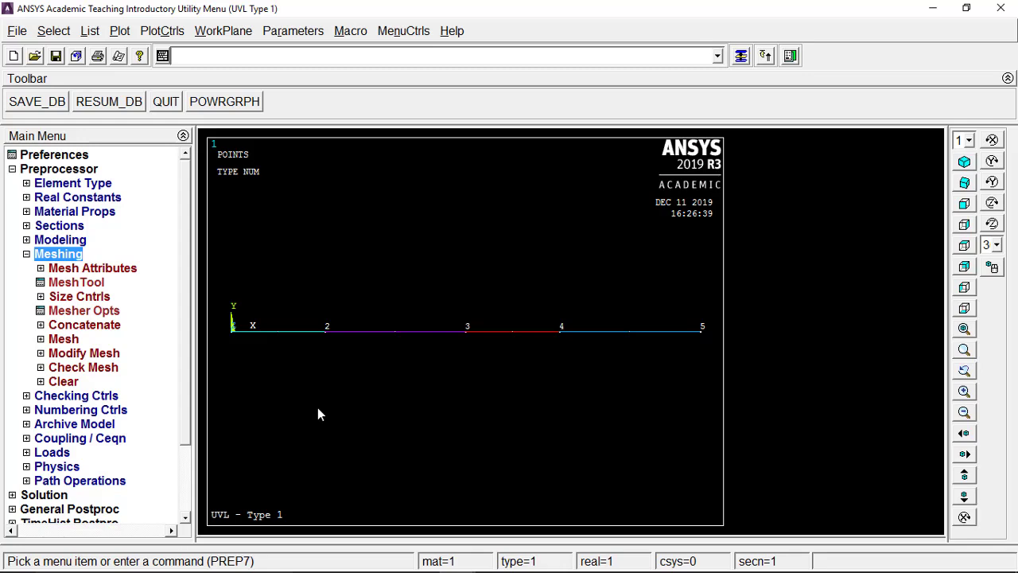
# Set the element size on all lines to 10 element divisions using the MeshTool.
pyautogui.click(91, 282)
pyautogui.click(902, 250)
pyautogui.moveTo(91, 264); pyautogui.dragTo(113, 185)
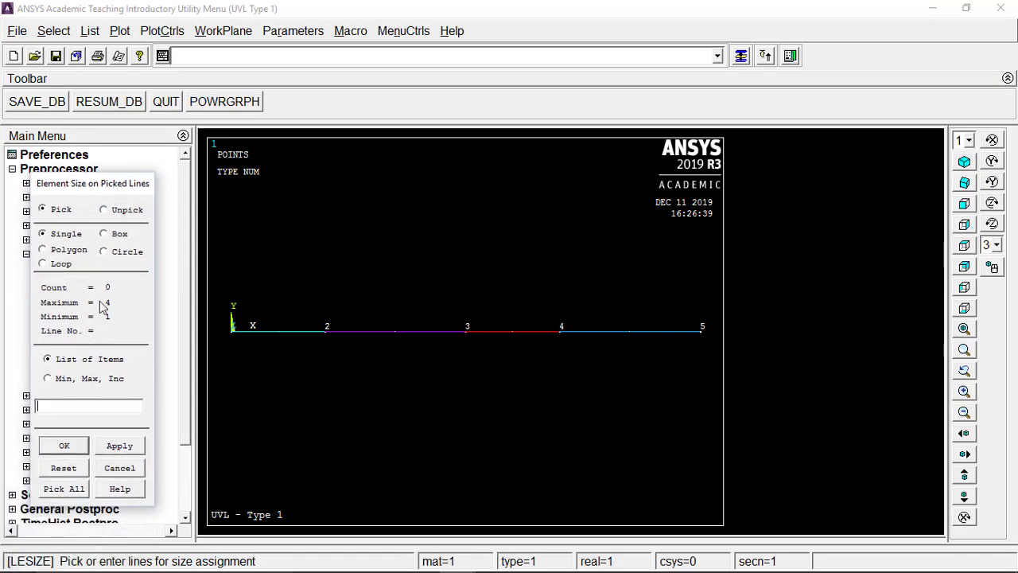
pyautogui.click(69, 490)
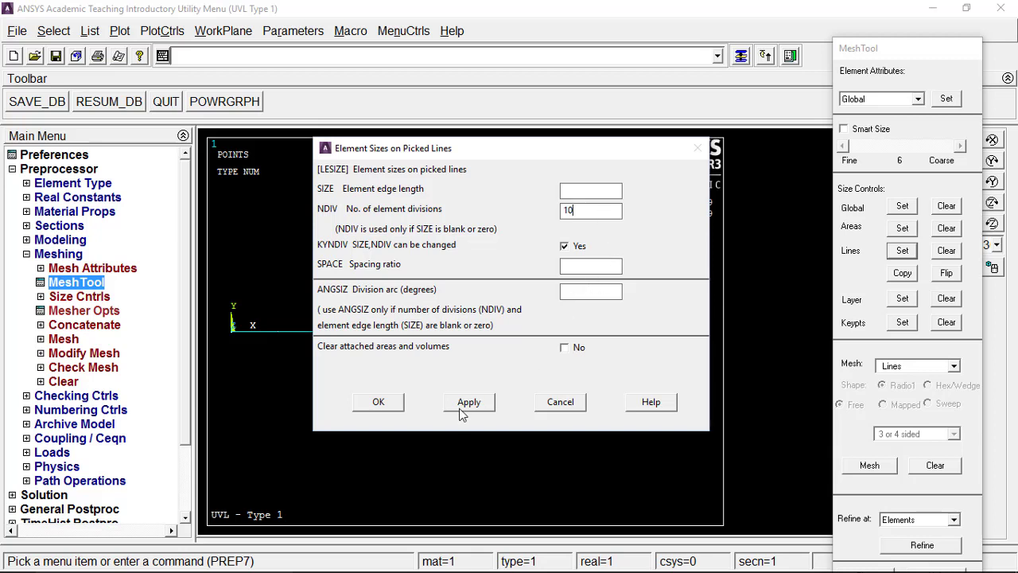
pyautogui.click(379, 403)
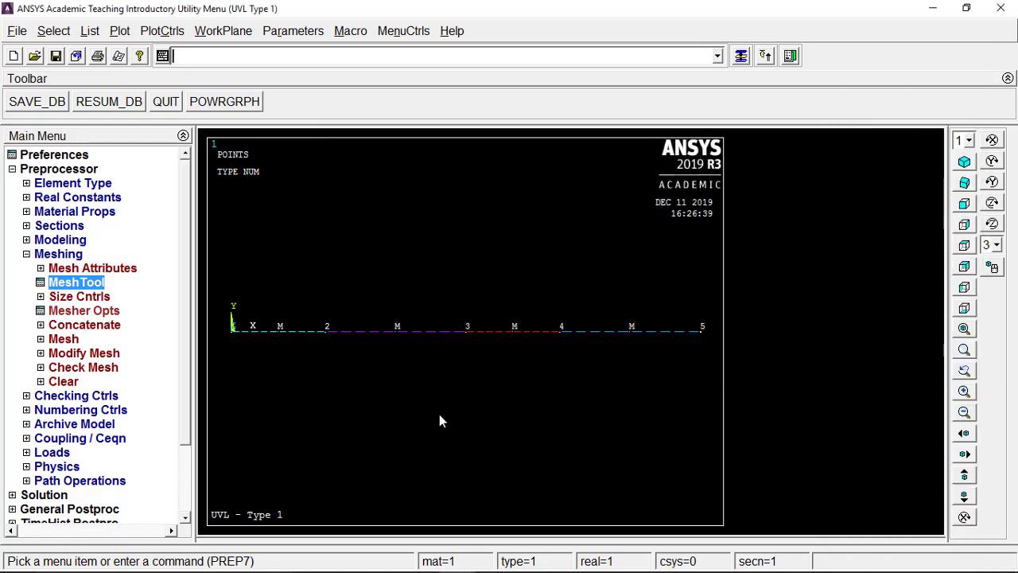
# Mesh all the lines with the MeshTool.
pyautogui.click(79, 283)
pyautogui.click(868, 465)
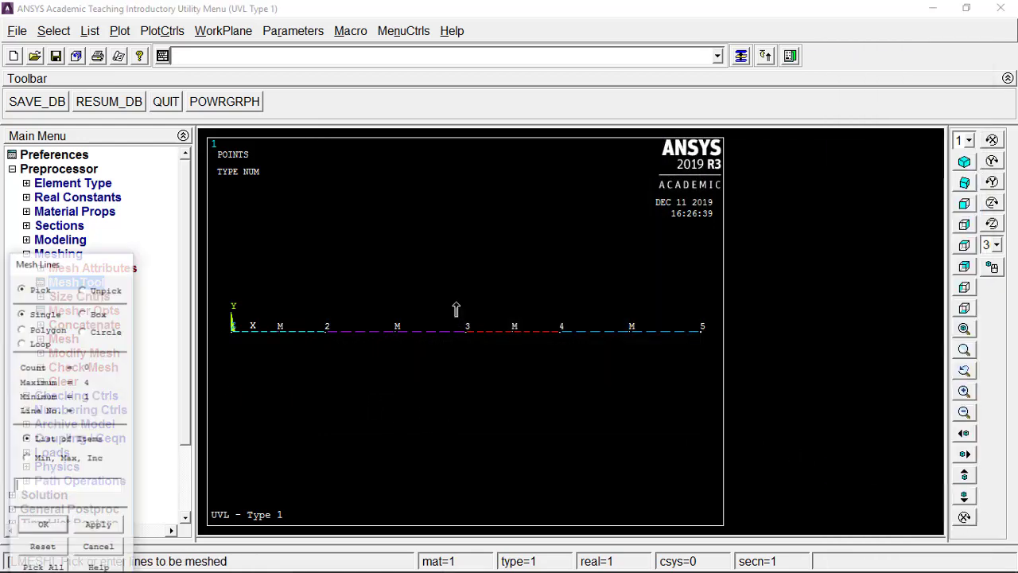
pyautogui.moveTo(91, 265); pyautogui.dragTo(133, 141)
pyautogui.click(81, 443)
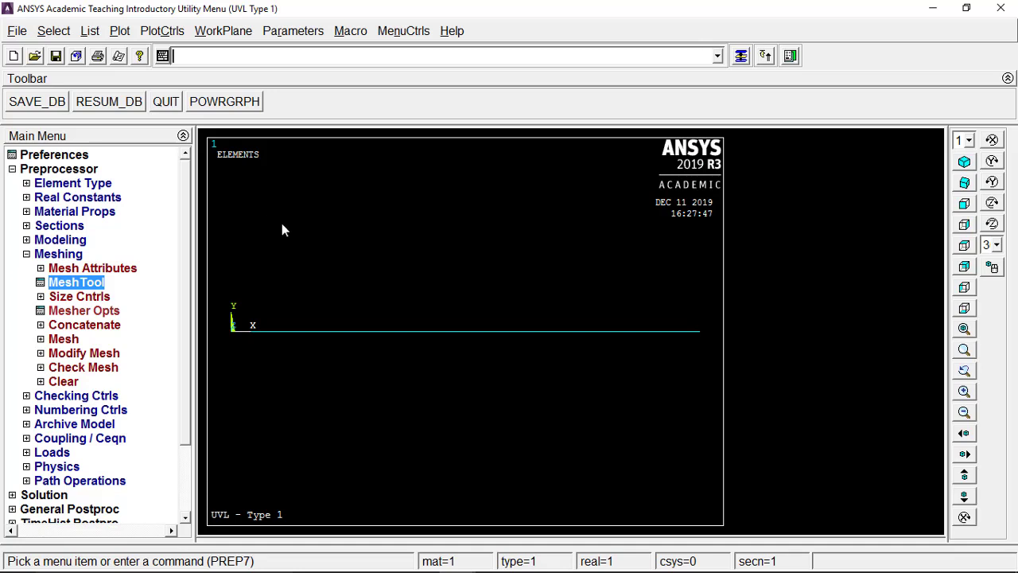
# Plot the lines of the meshed beam.
pyautogui.click(119, 30)
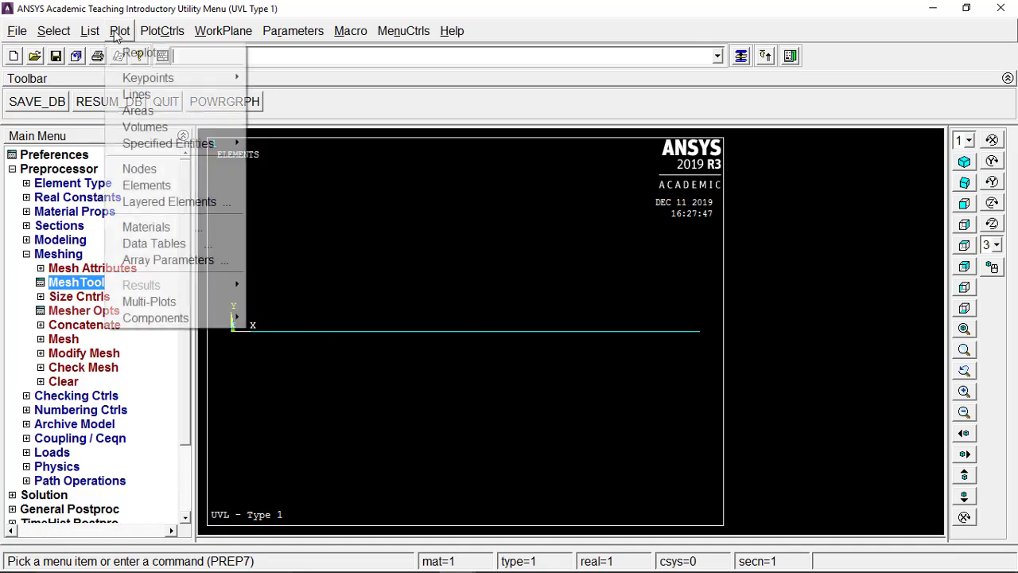
pyautogui.click(137, 96)
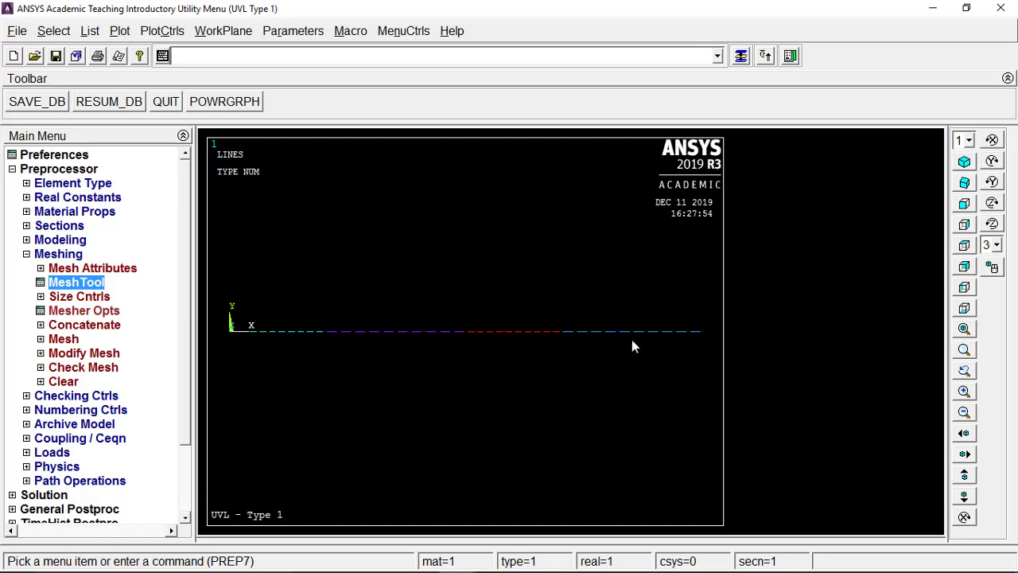
pyautogui.doubleClick(58, 255)
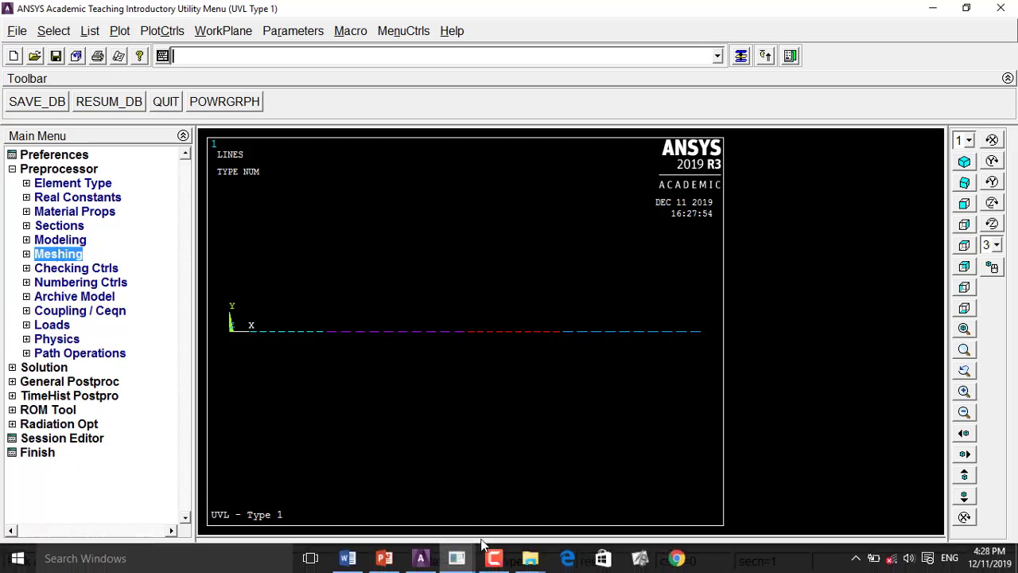
# Switch to PowerPoint, examine the beam's loads and supports in the slide 141 diagram, and return to ANSYS.
pyautogui.click(386, 559)
pyautogui.click(58, 276)
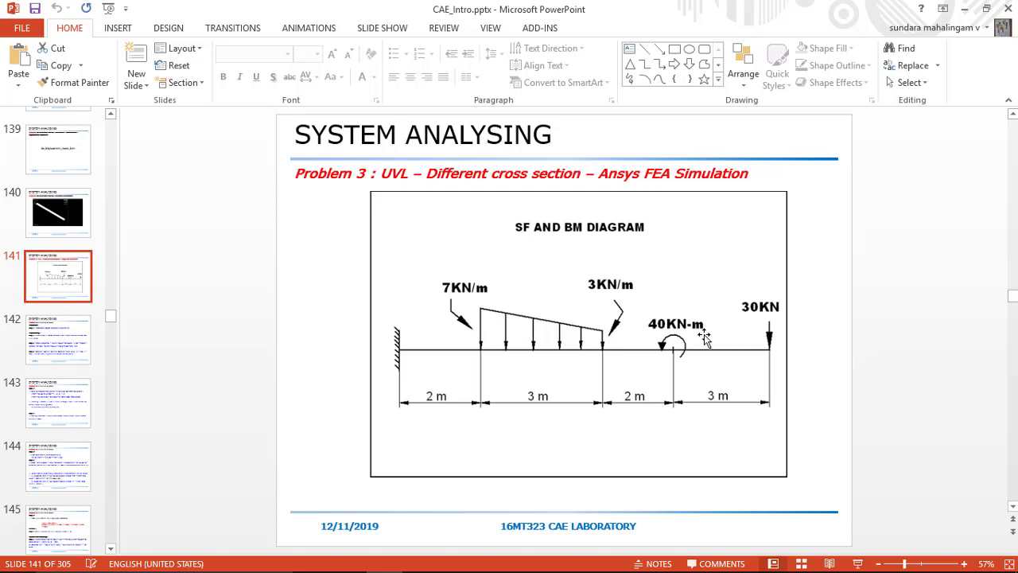
pyautogui.moveTo(430, 563)
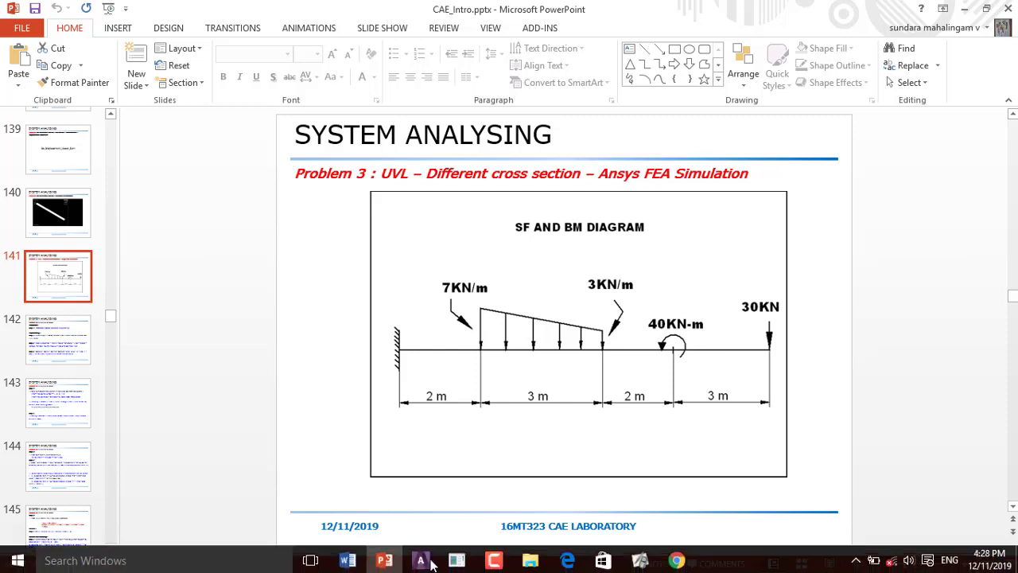
pyautogui.click(494, 561)
pyautogui.click(958, 544)
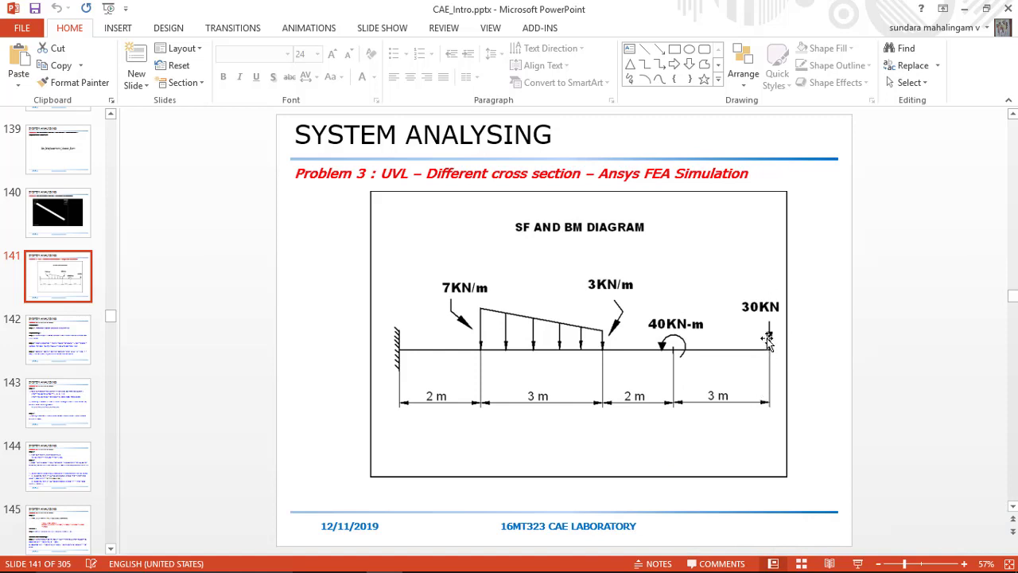
pyautogui.moveTo(494, 555)
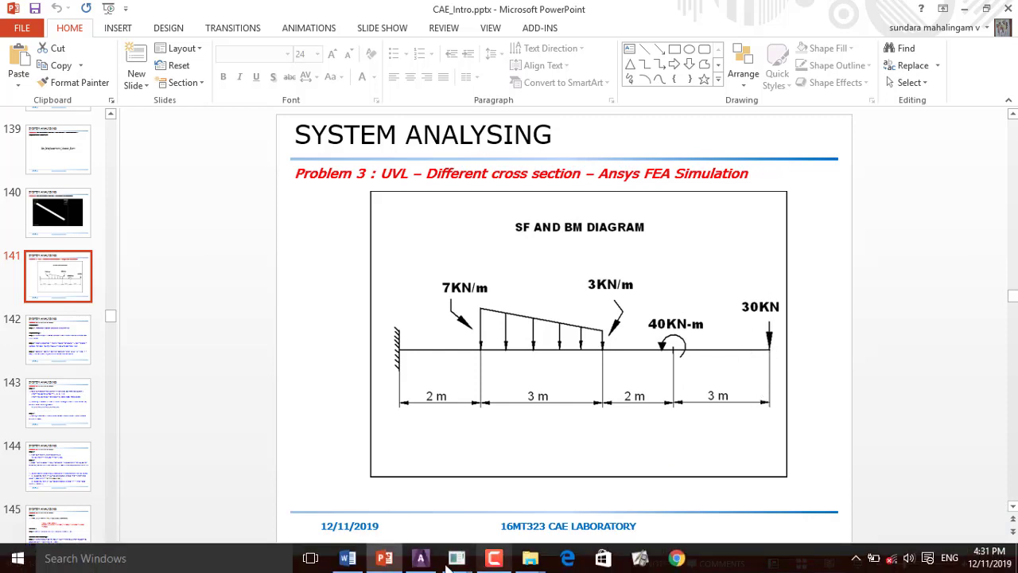
pyautogui.moveTo(457, 558)
pyautogui.click(496, 507)
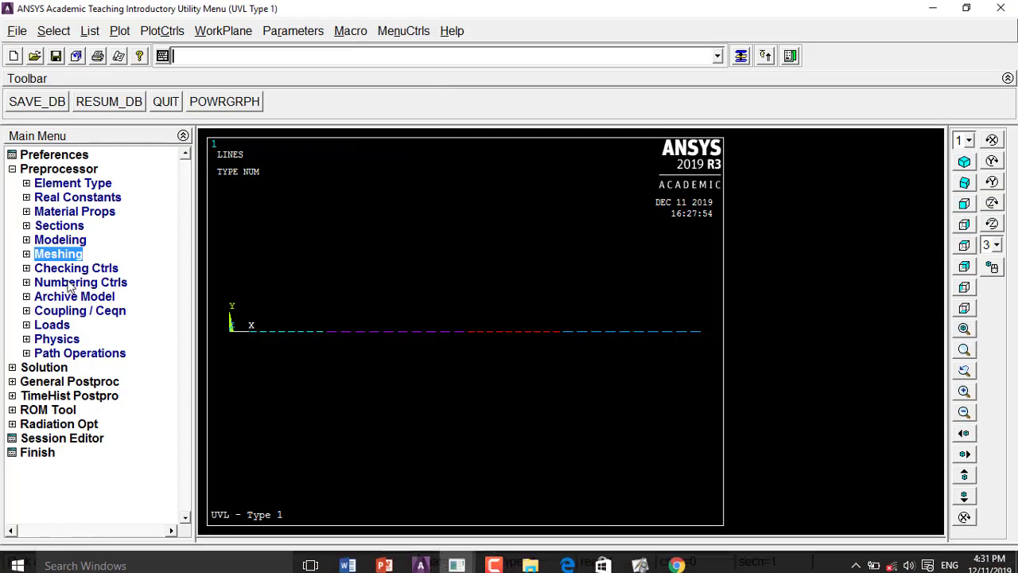
# Define a new analysis of type Static for the beam and close the MeshTool.
pyautogui.click(27, 327)
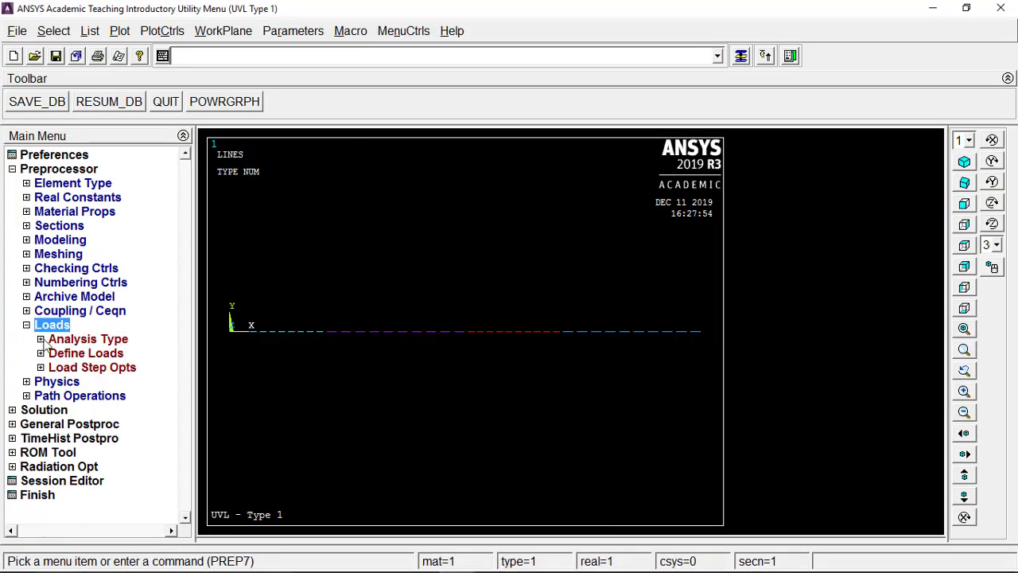
pyautogui.click(46, 340)
pyautogui.click(95, 353)
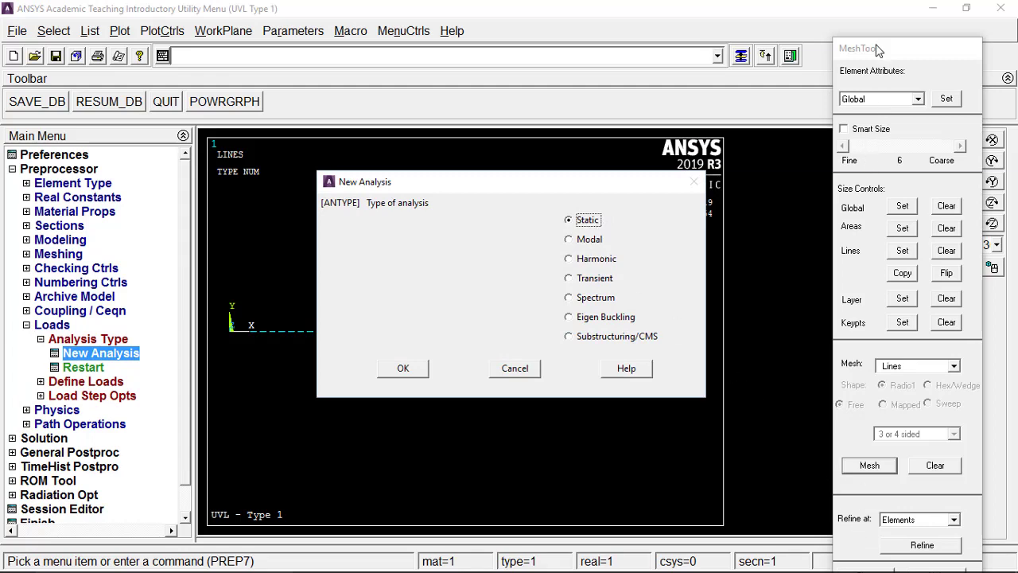
pyautogui.moveTo(879, 50); pyautogui.dragTo(869, 17)
pyautogui.click(853, 542)
pyautogui.click(402, 367)
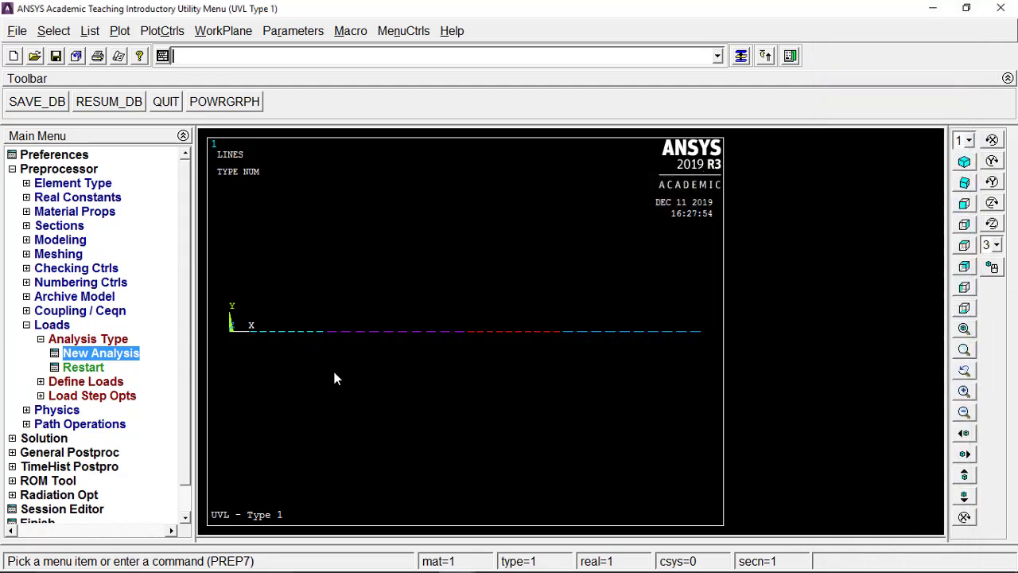
# Check the support in the PowerPoint beam diagram, return to ANSYS and constrain All DOF on the keypoint at the beam's origin end.
pyautogui.click(64, 338)
pyautogui.click(71, 354)
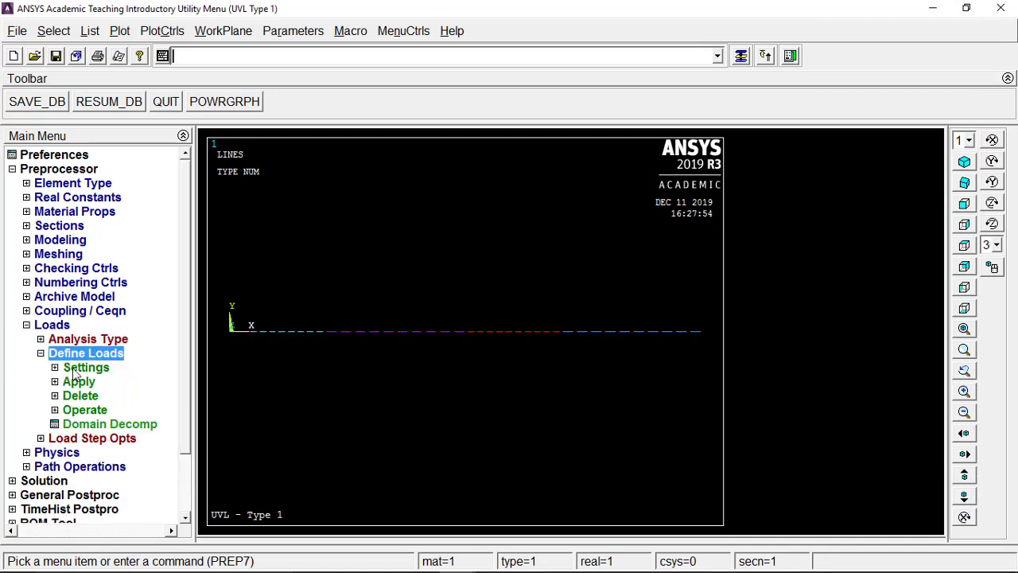
pyautogui.click(77, 382)
pyautogui.click(90, 397)
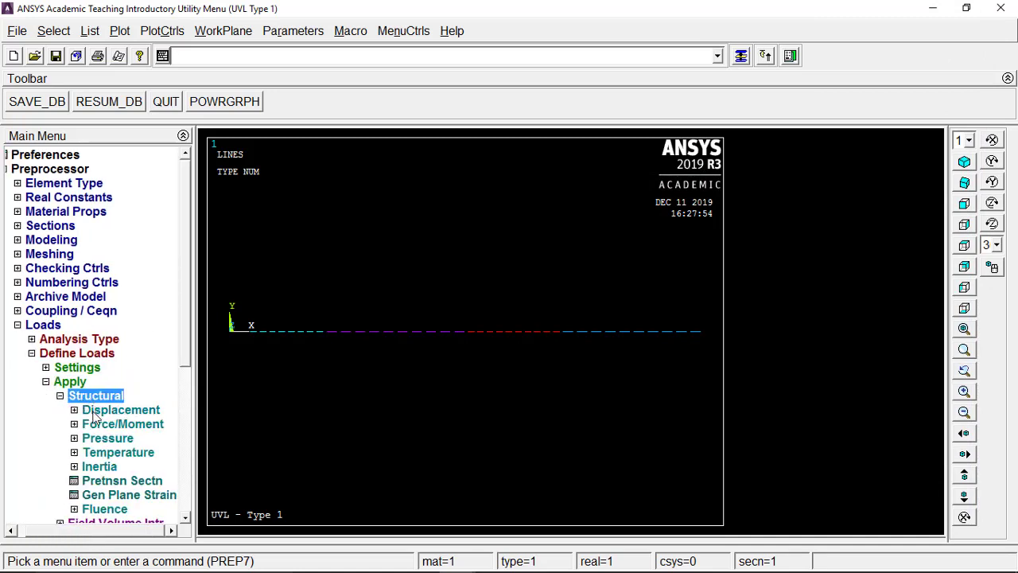
pyautogui.click(93, 411)
pyautogui.moveTo(307, 557)
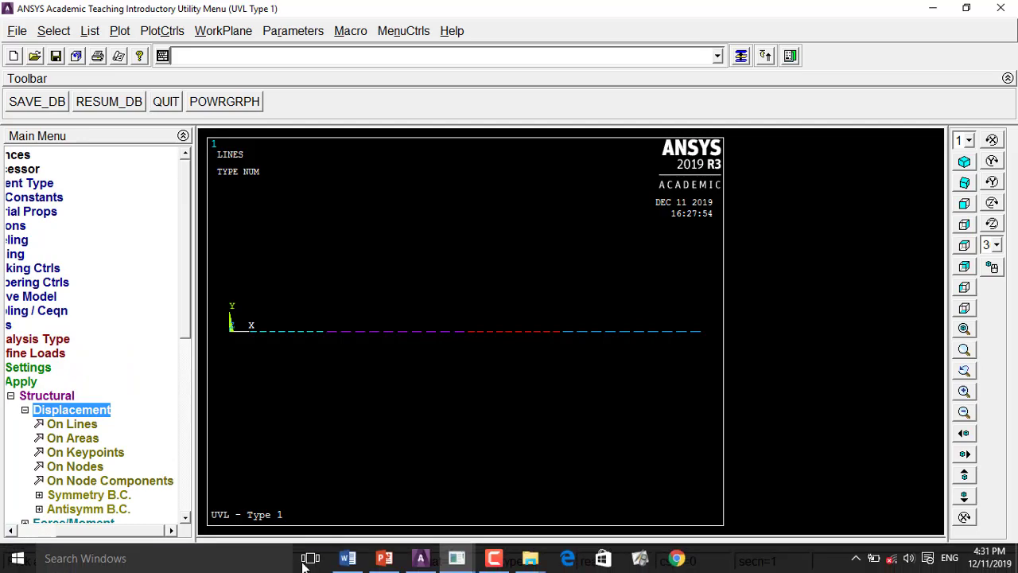
pyautogui.click(384, 558)
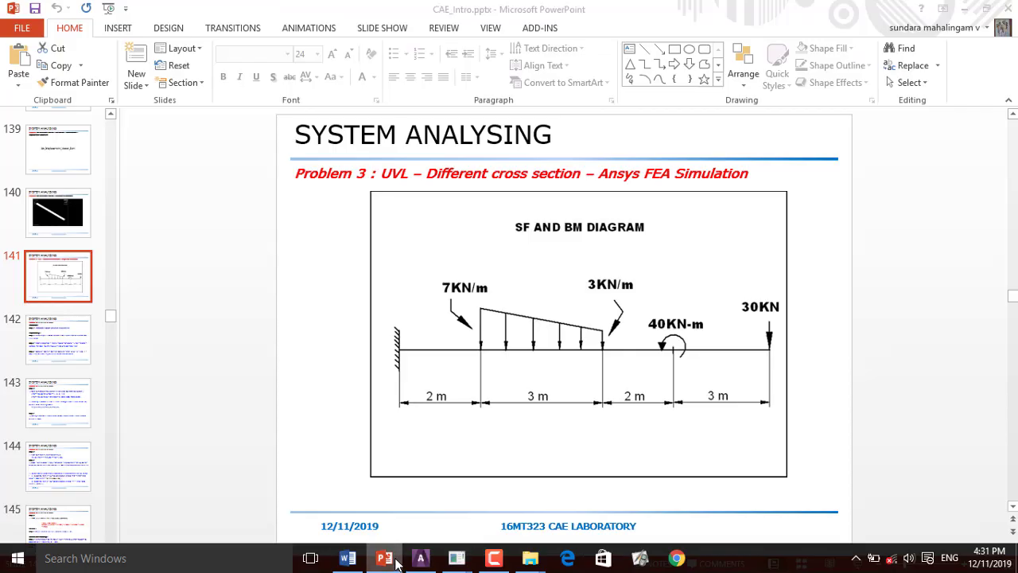
pyautogui.click(421, 558)
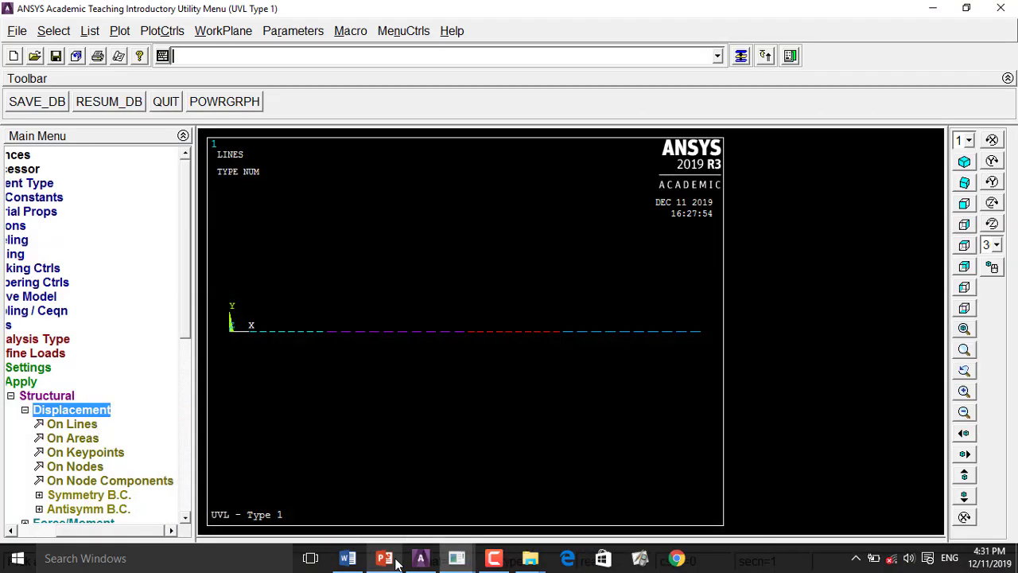
pyautogui.click(99, 451)
pyautogui.click(231, 332)
pyautogui.click(98, 526)
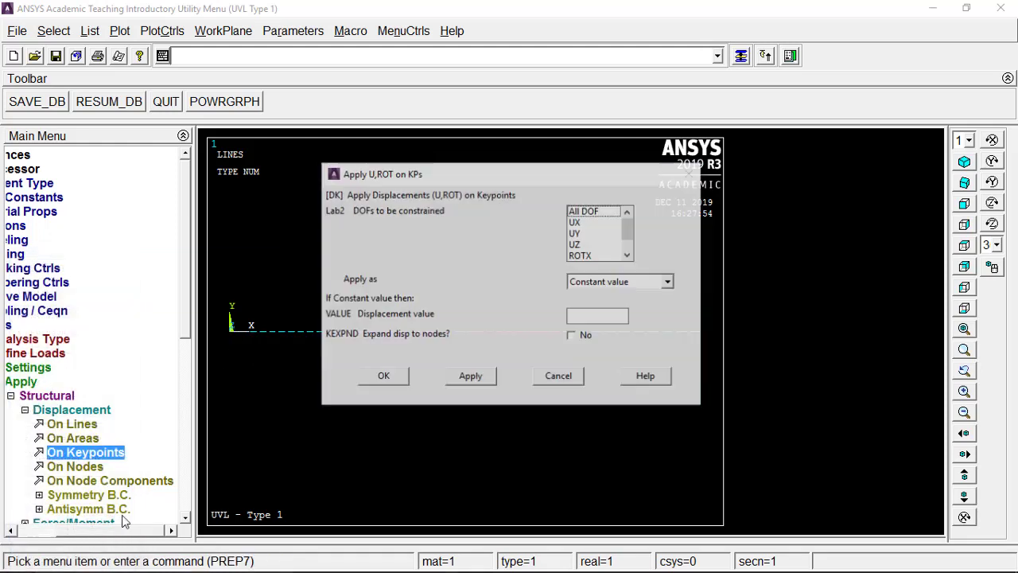
pyautogui.click(605, 212)
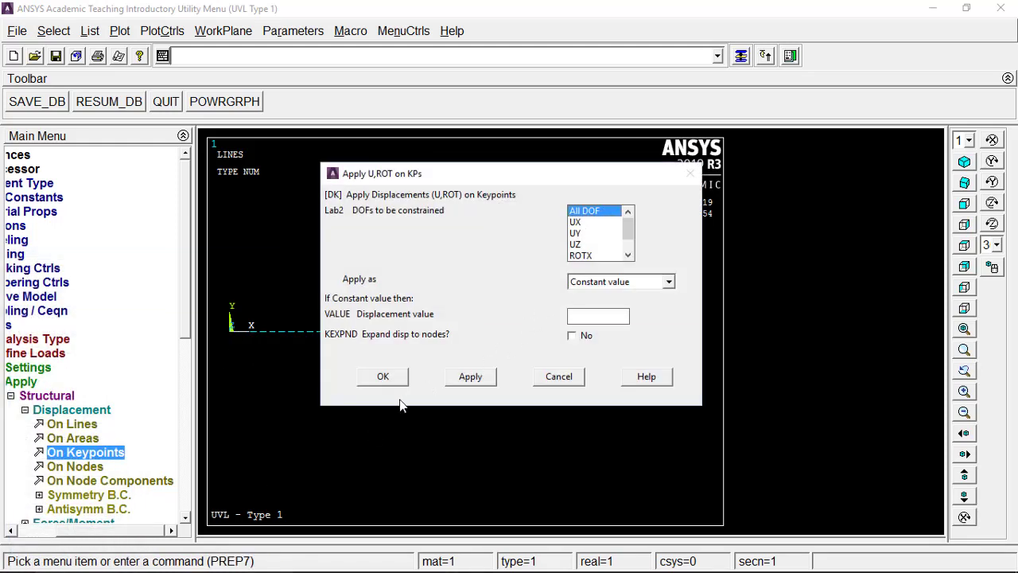
pyautogui.click(383, 377)
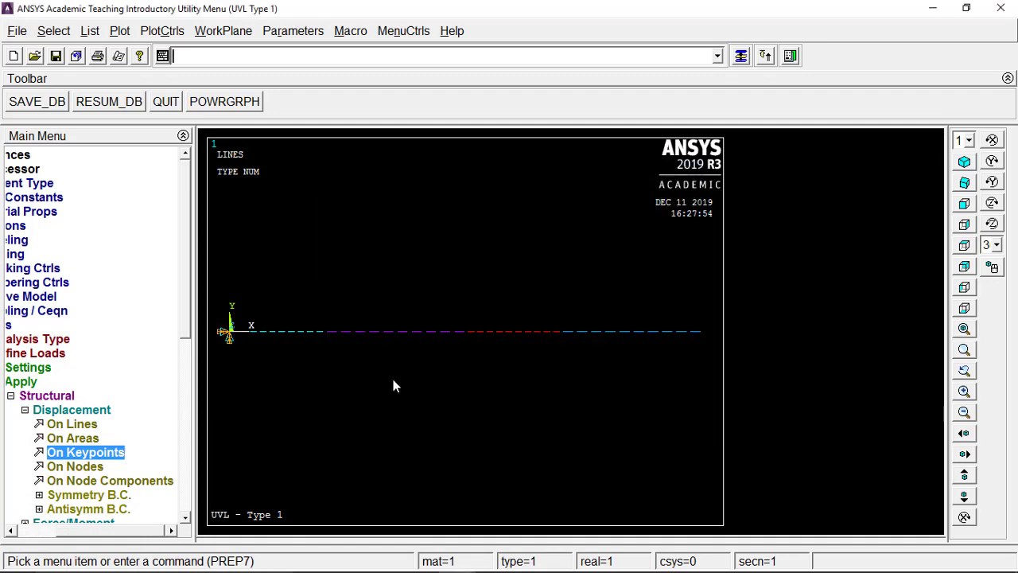
pyautogui.click(67, 409)
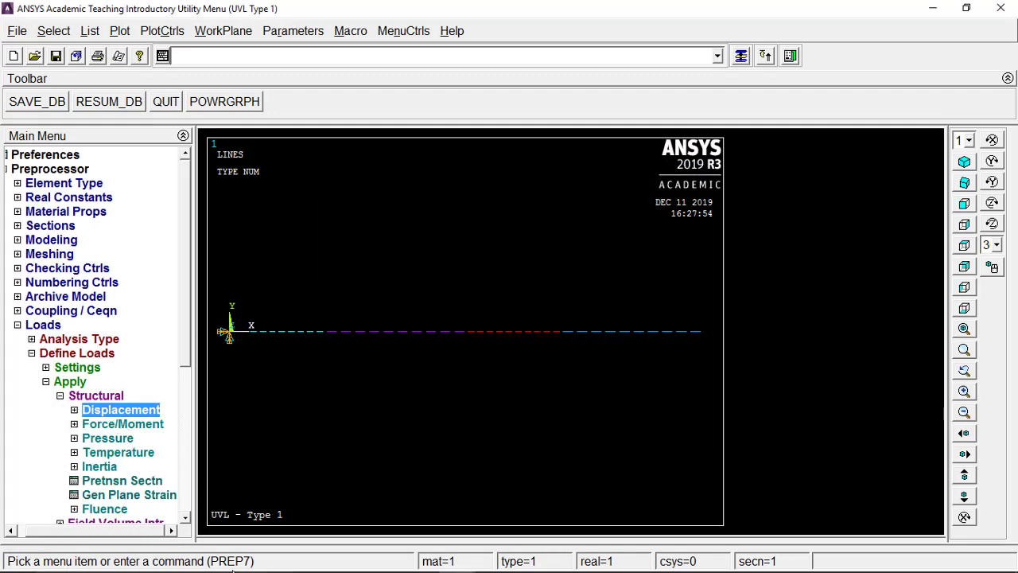
# Consult the PowerPoint beam diagram and, back in ANSYS, apply a constant MZ moment of 40e6 on the keypoint 3 m before the free end.
pyautogui.click(385, 558)
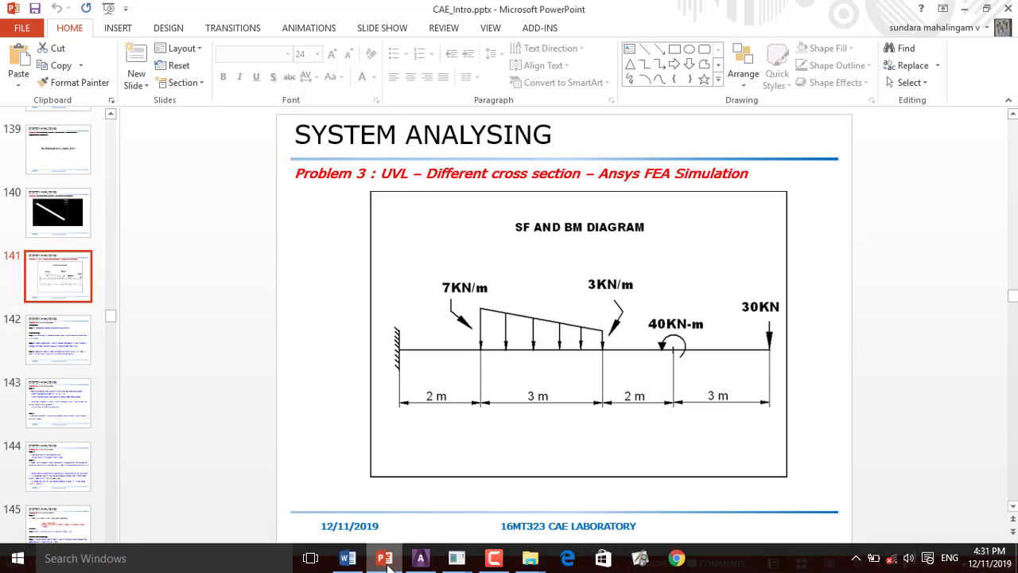
pyautogui.click(493, 558)
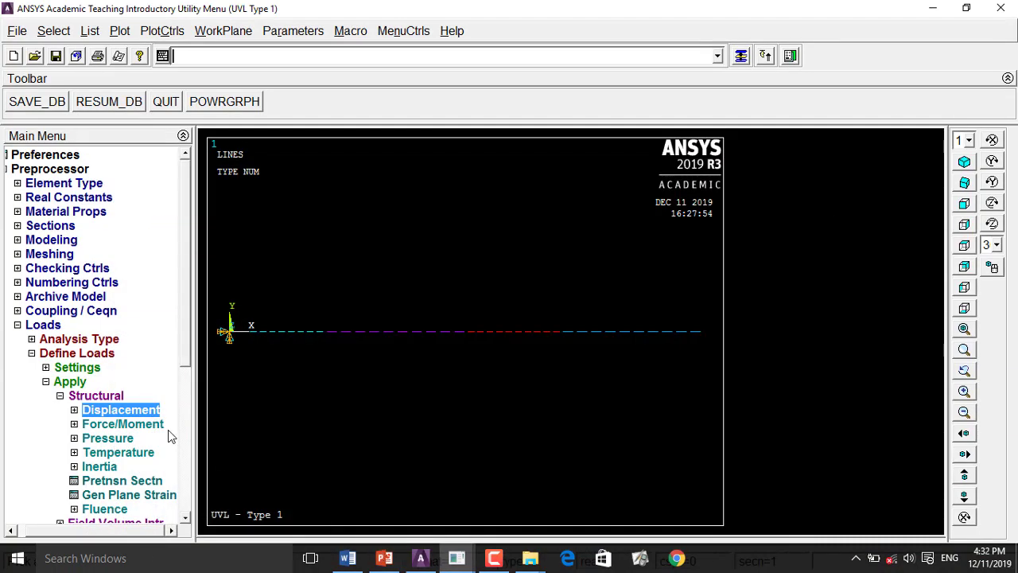
pyautogui.click(77, 424)
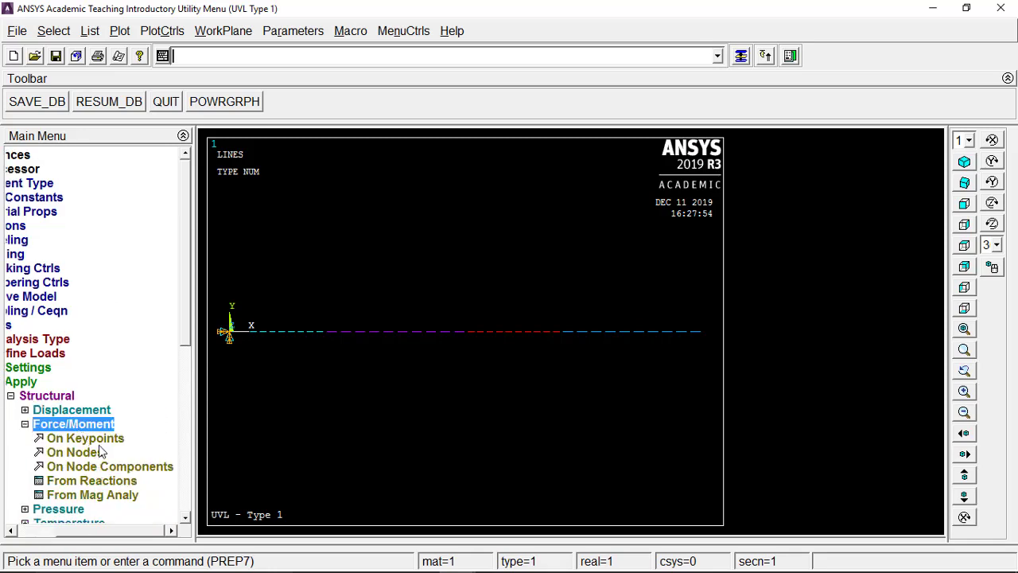
pyautogui.click(86, 439)
pyautogui.moveTo(343, 563)
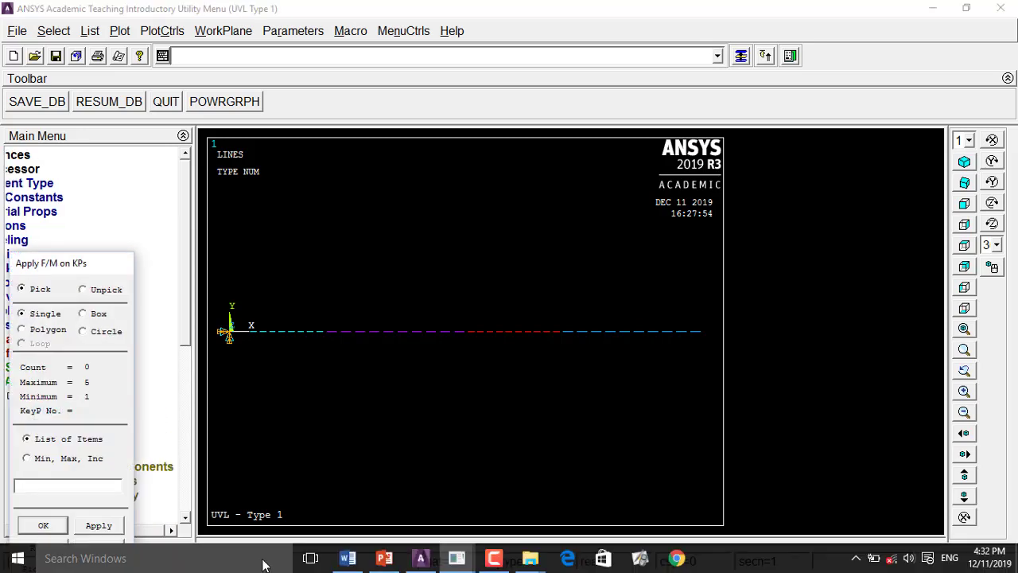
pyautogui.click(382, 561)
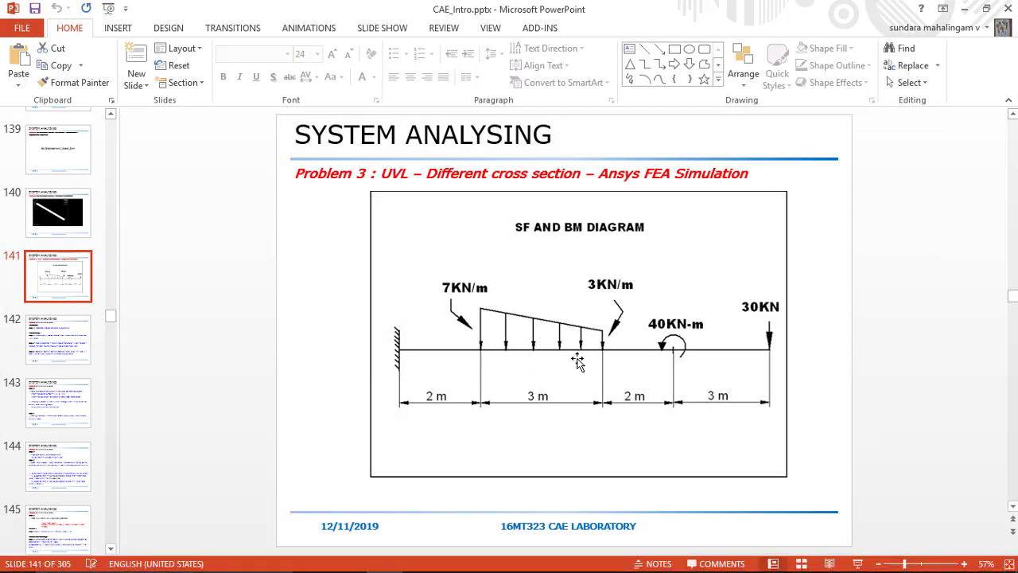
pyautogui.click(419, 557)
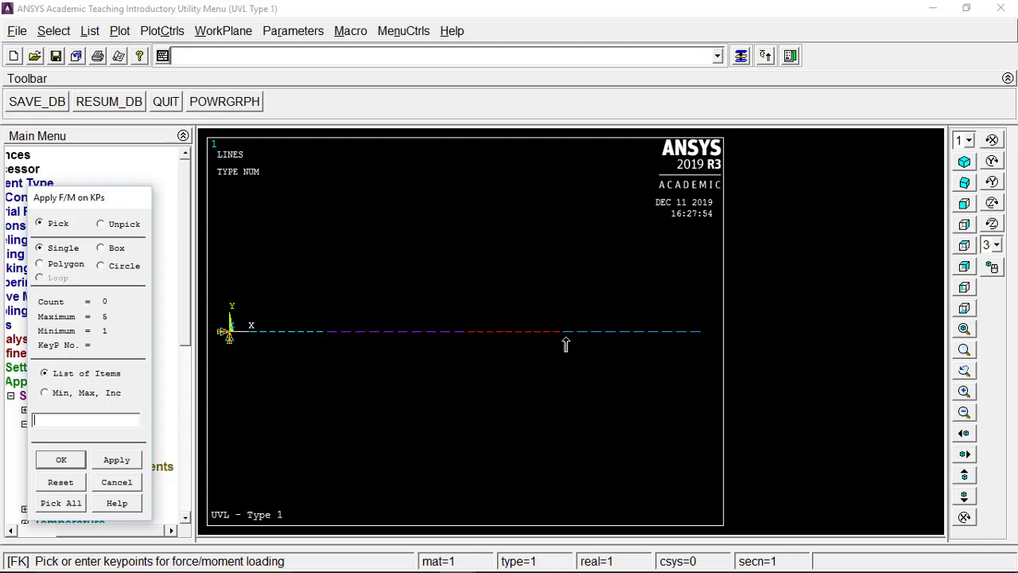
pyautogui.click(134, 460)
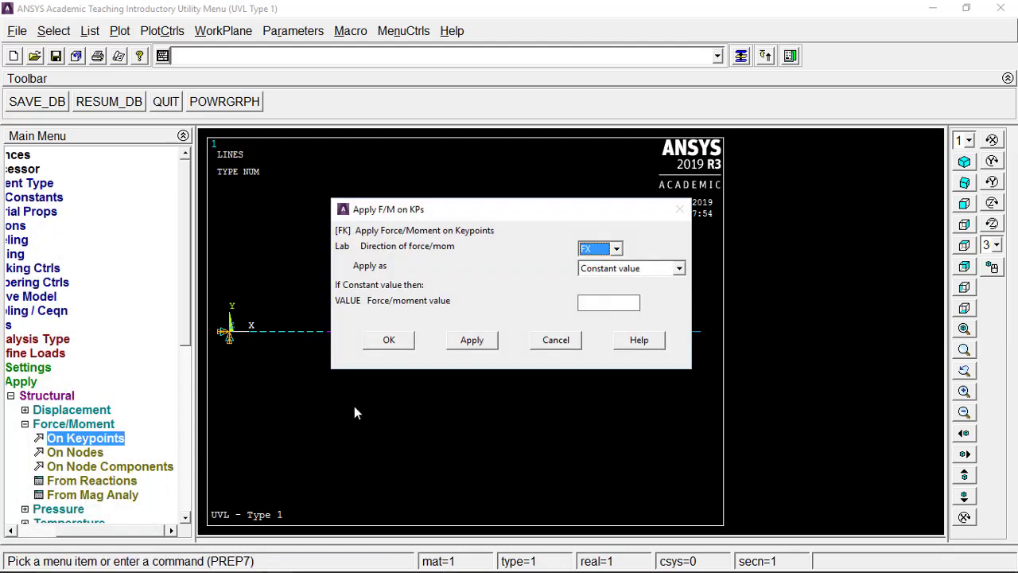
pyautogui.click(617, 249)
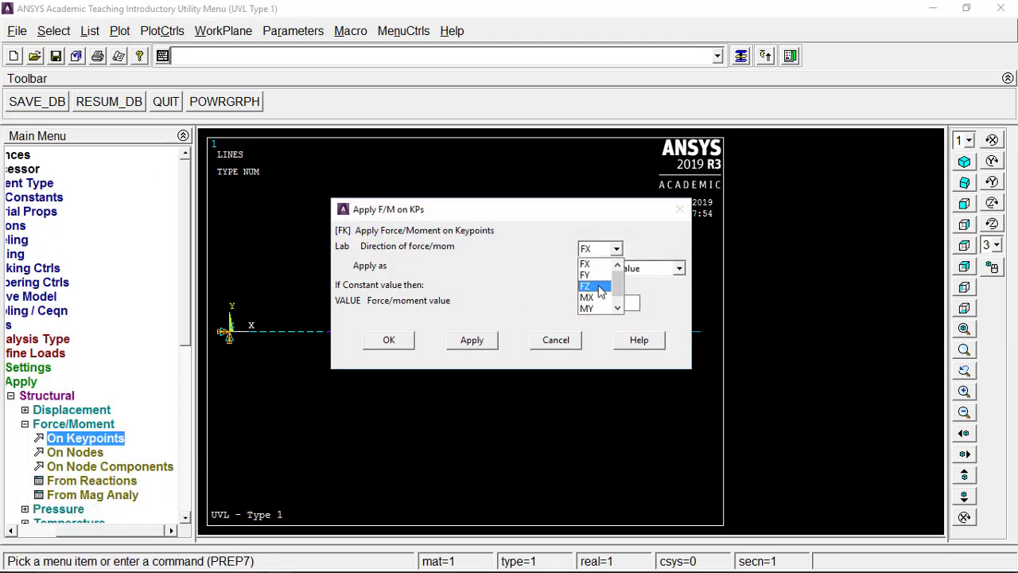
pyautogui.moveTo(617, 292); pyautogui.dragTo(620, 303)
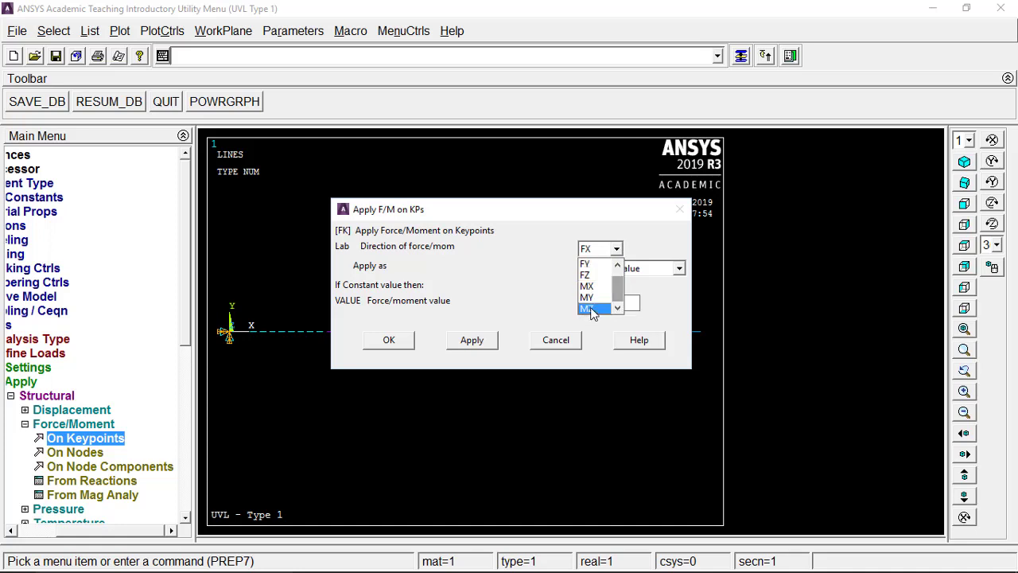
pyautogui.click(589, 309)
pyautogui.click(599, 303)
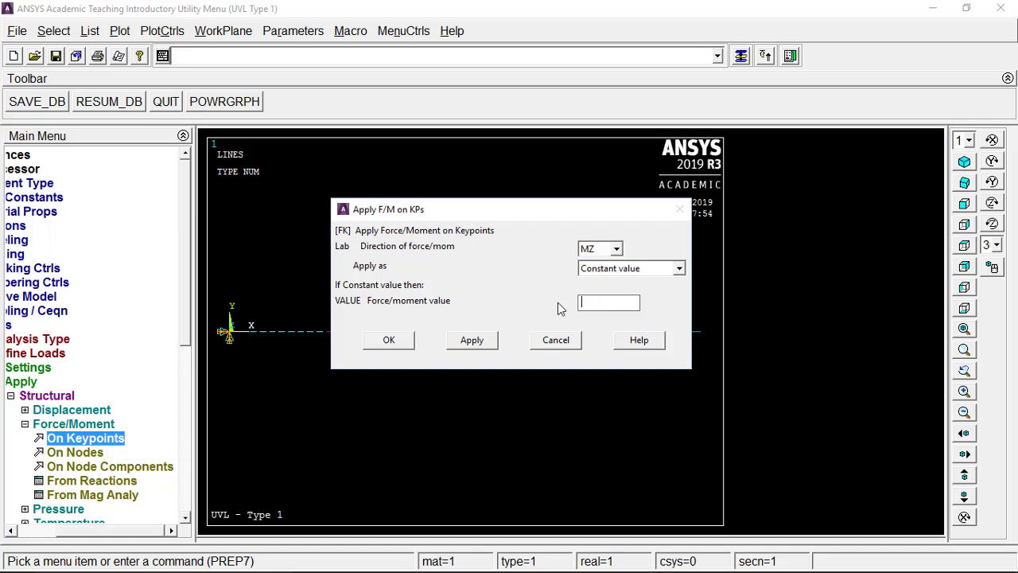
pyautogui.moveTo(402, 567)
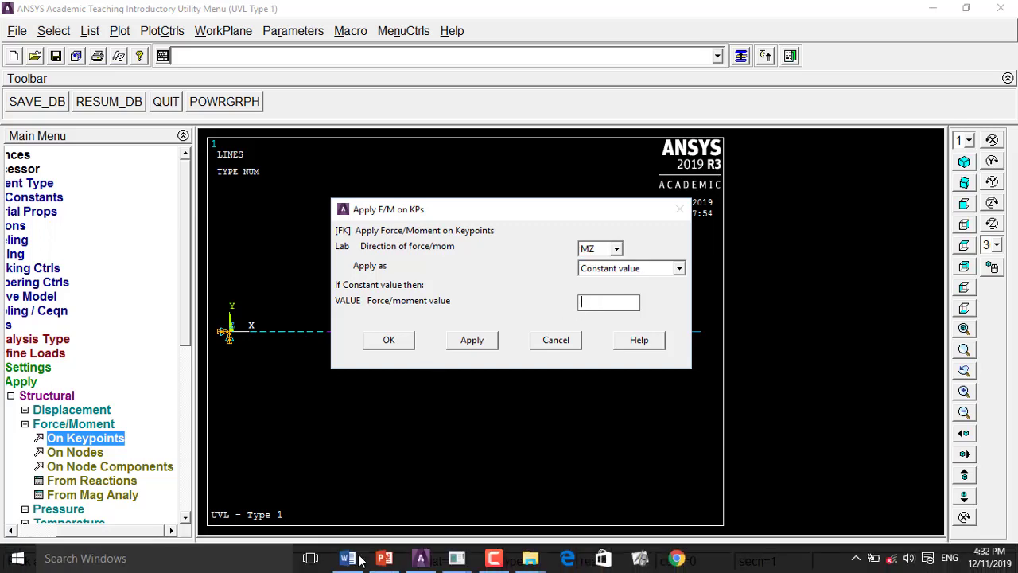
pyautogui.click(400, 564)
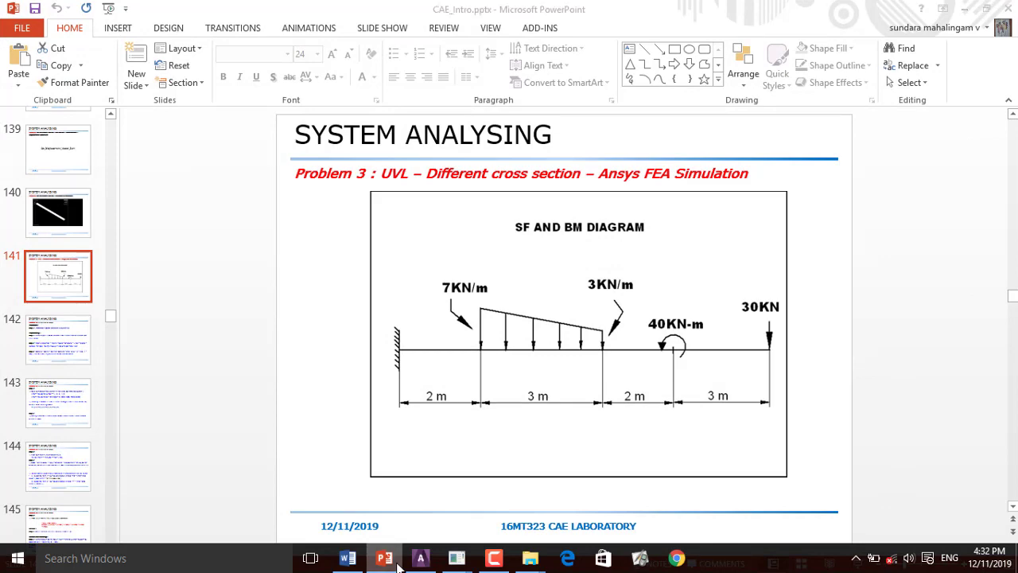
pyautogui.click(401, 563)
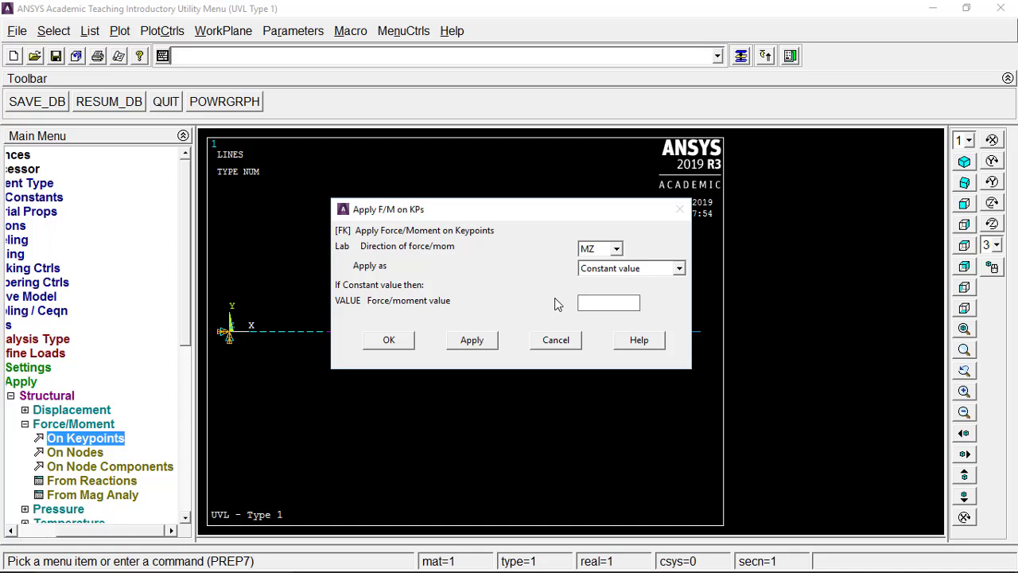
pyautogui.write('e6')
pyautogui.click(392, 339)
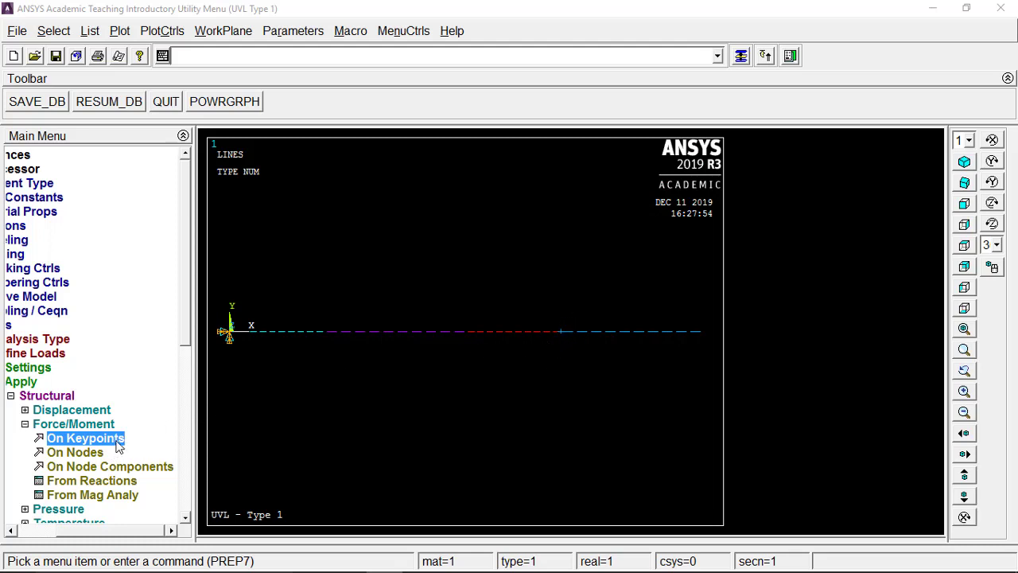
# Apply a constant FY force of 30e3 on the keypoint at the beam's free end, checking the load in the PowerPoint diagram.
pyautogui.click(86, 438)
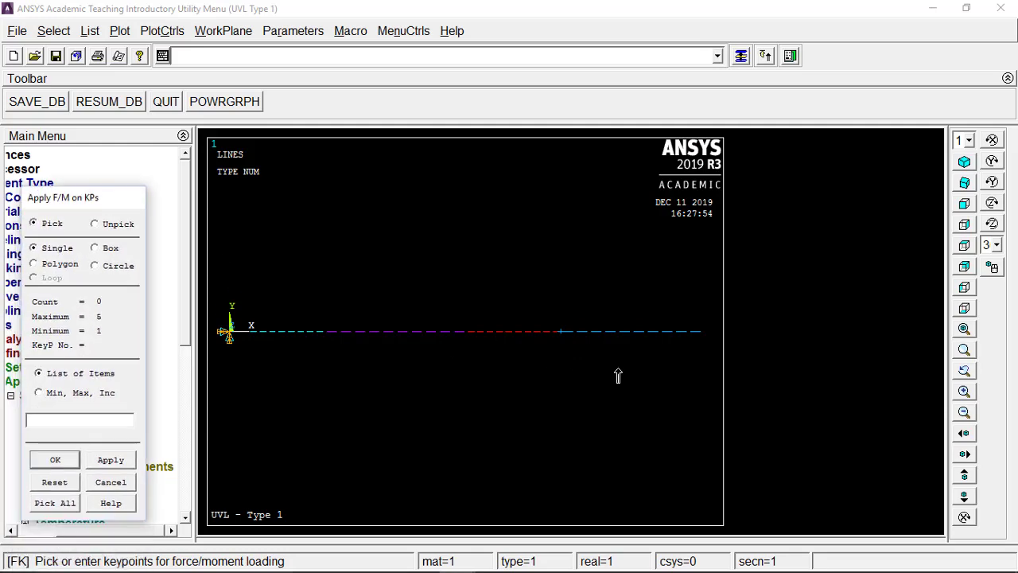
pyautogui.click(702, 334)
pyautogui.click(116, 461)
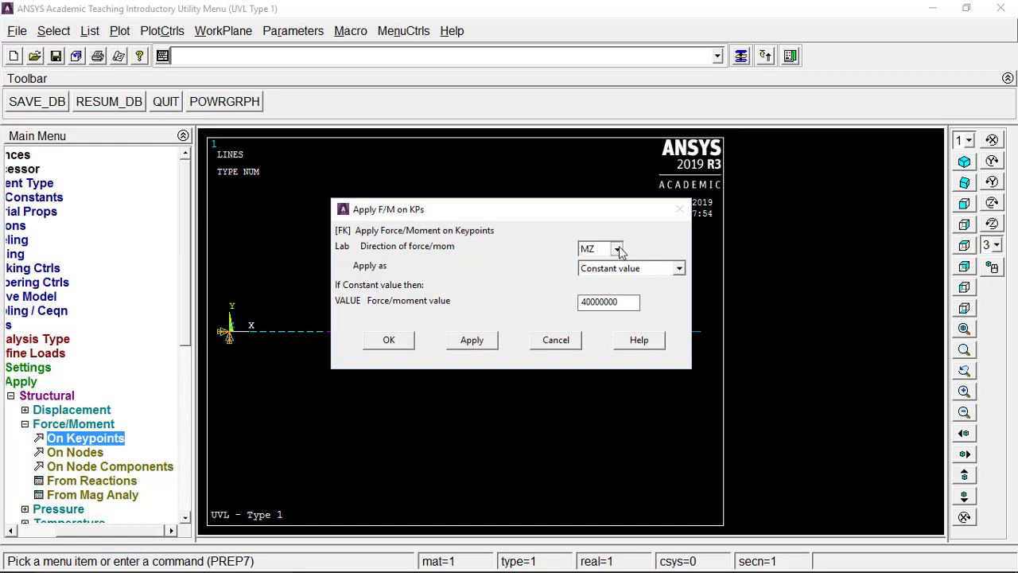
pyautogui.click(618, 250)
pyautogui.click(617, 264)
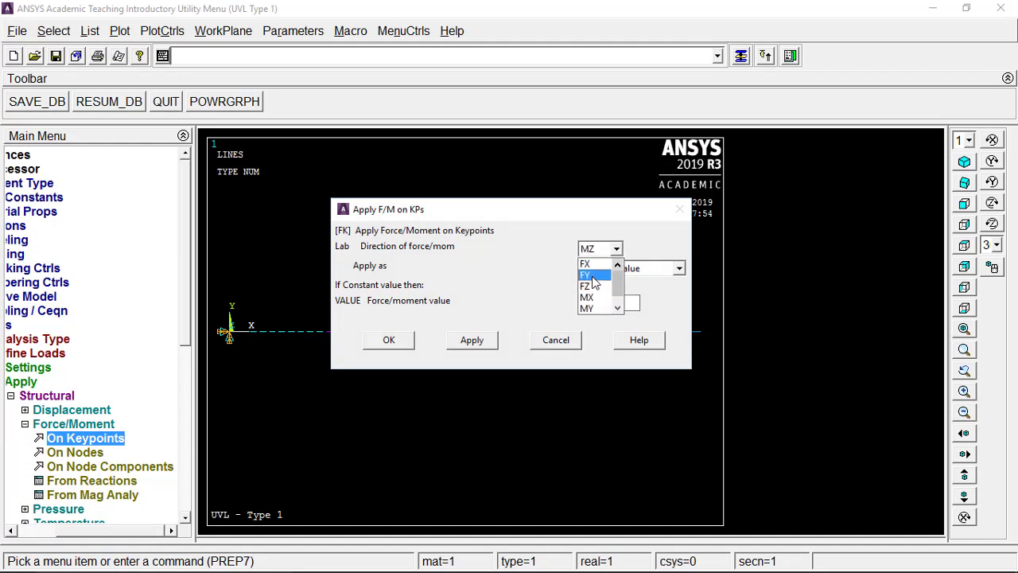
pyautogui.click(594, 276)
pyautogui.doubleClick(625, 305)
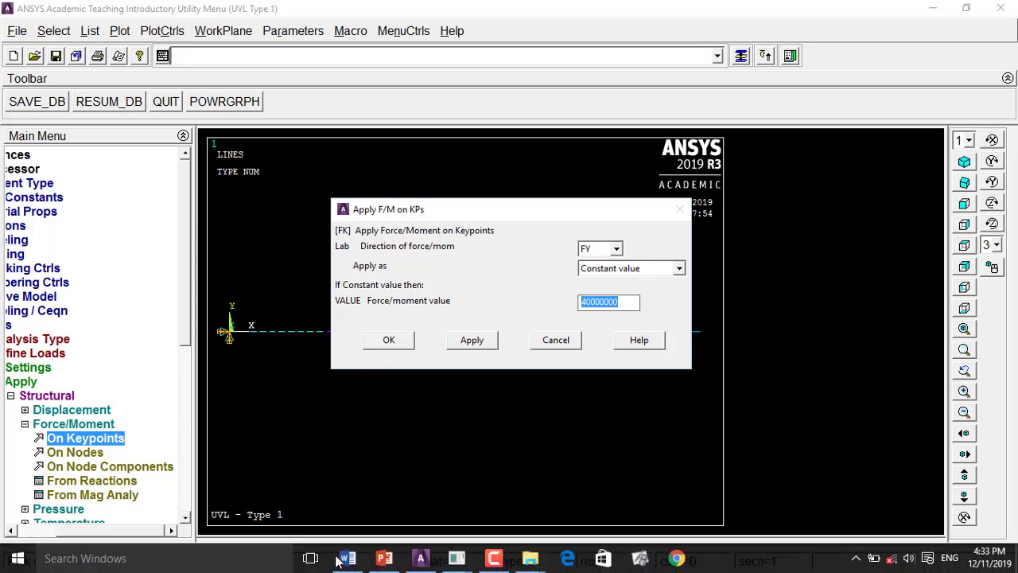
pyautogui.click(382, 558)
pyautogui.click(382, 559)
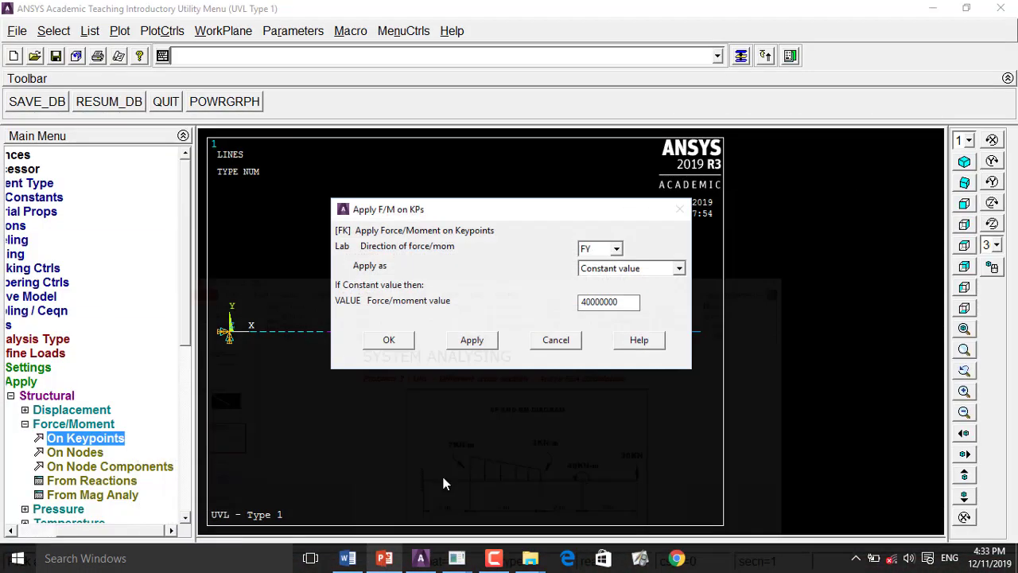
pyautogui.write('30e3')
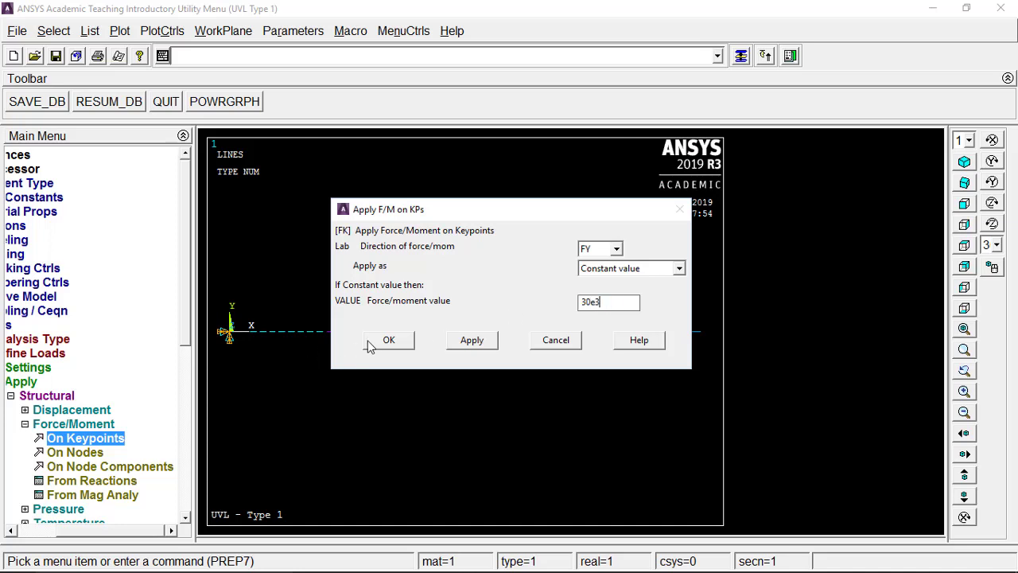
pyautogui.click(380, 342)
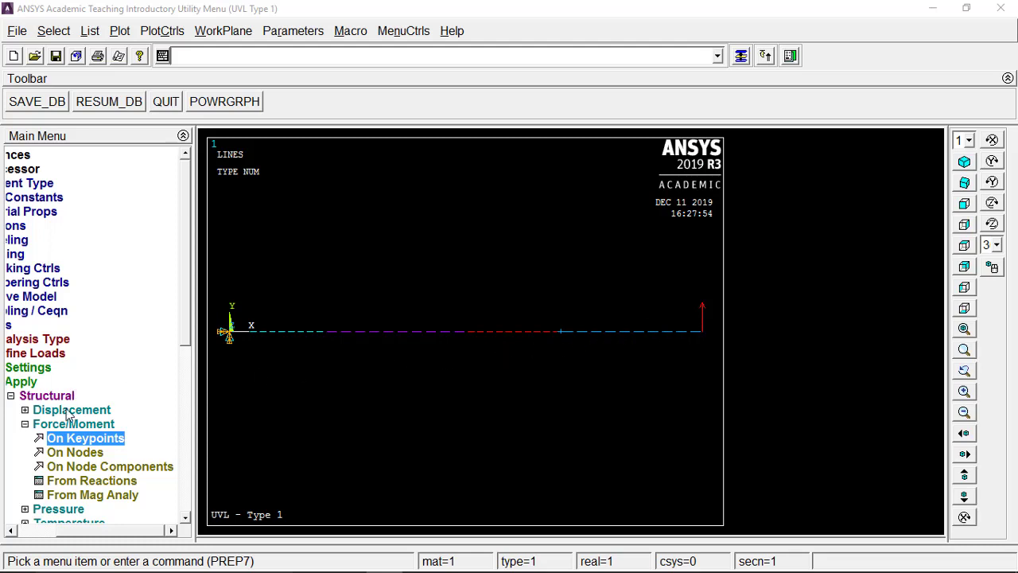
pyautogui.click(62, 425)
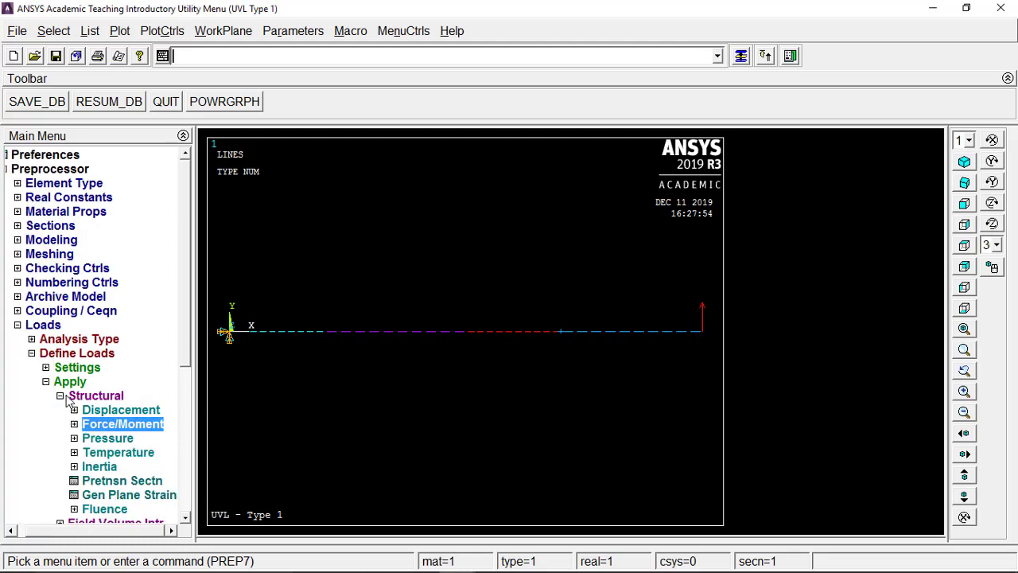
pyautogui.click(70, 396)
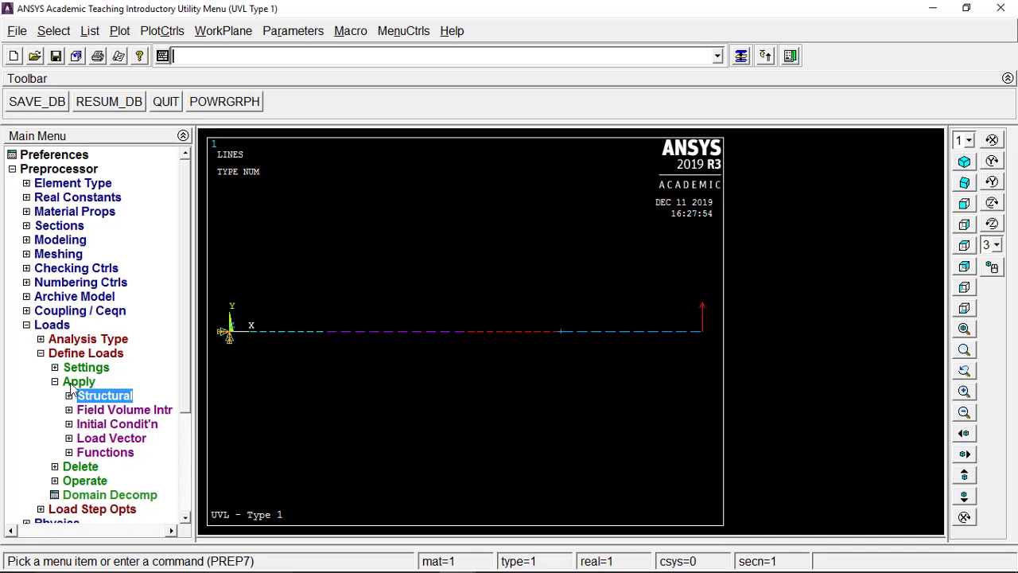
# Delete ALL structural forces and moments from the keypoint at the beam's free end.
pyautogui.click(74, 383)
pyautogui.click(80, 397)
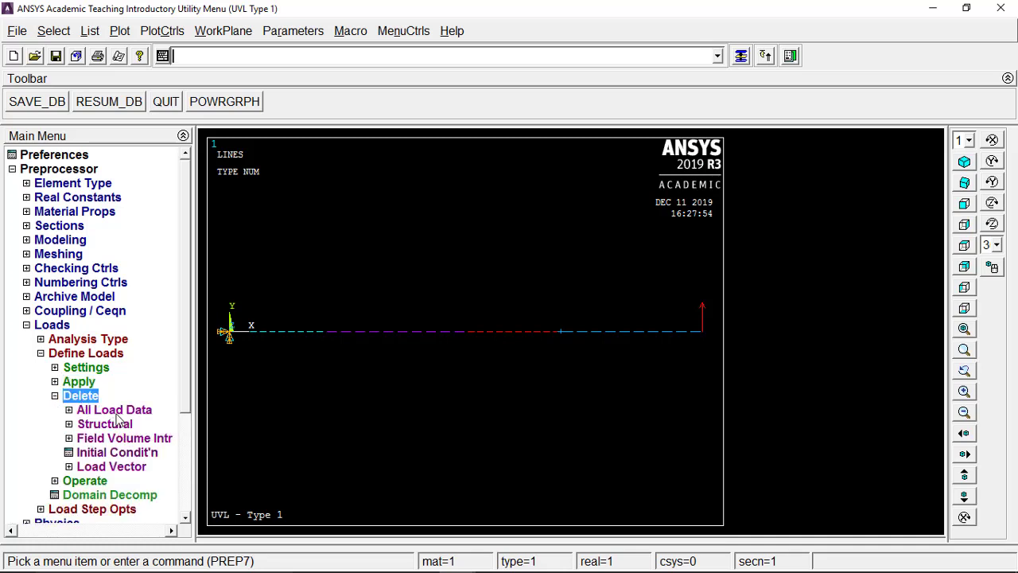
pyautogui.click(113, 410)
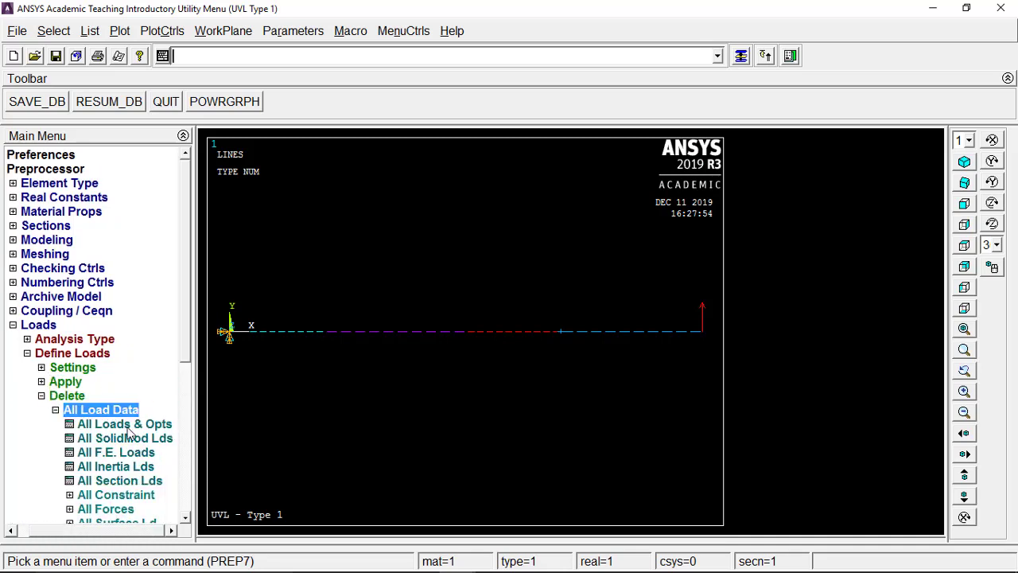
pyautogui.click(86, 411)
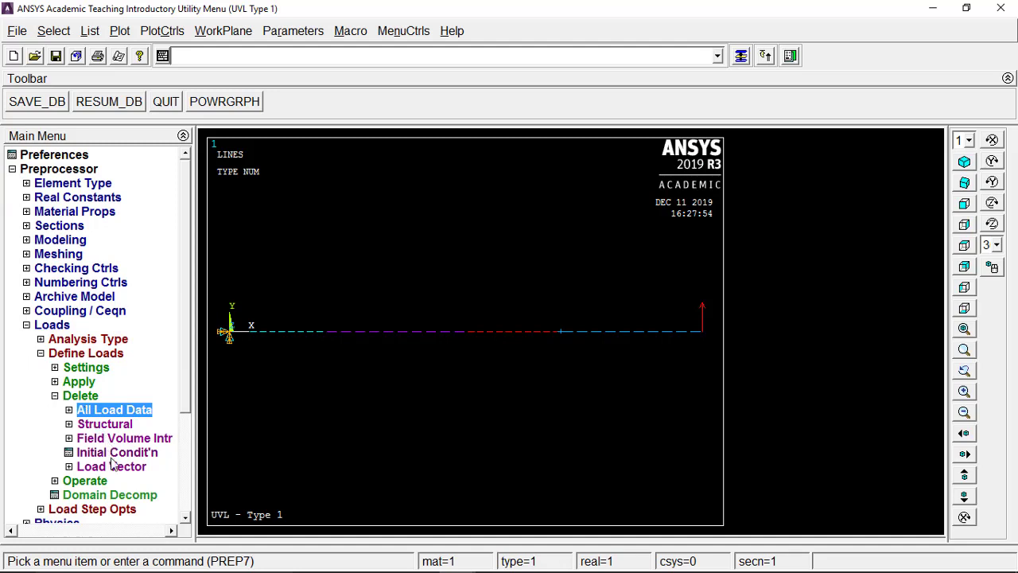
pyautogui.click(105, 424)
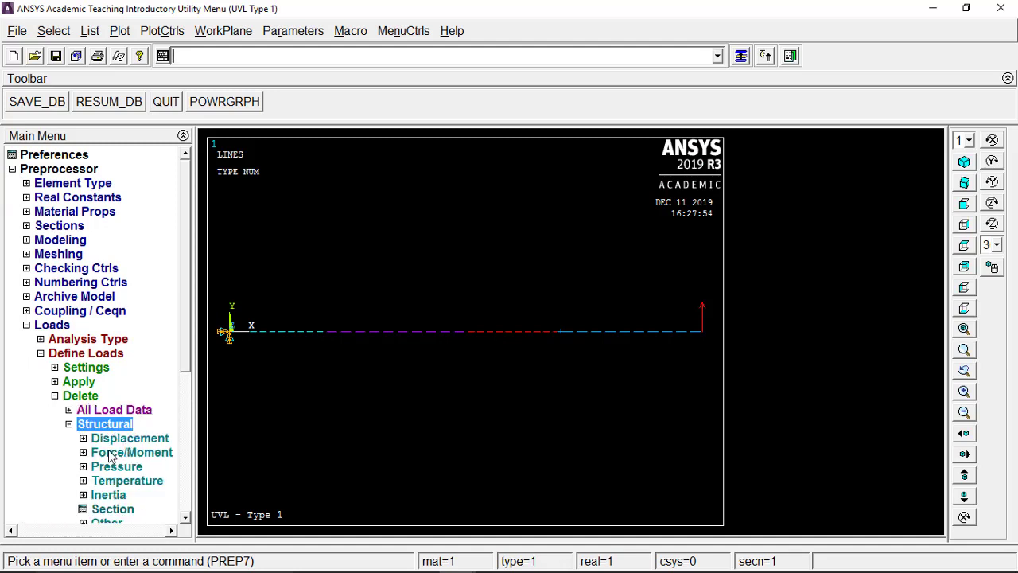
pyautogui.click(111, 453)
pyautogui.click(107, 470)
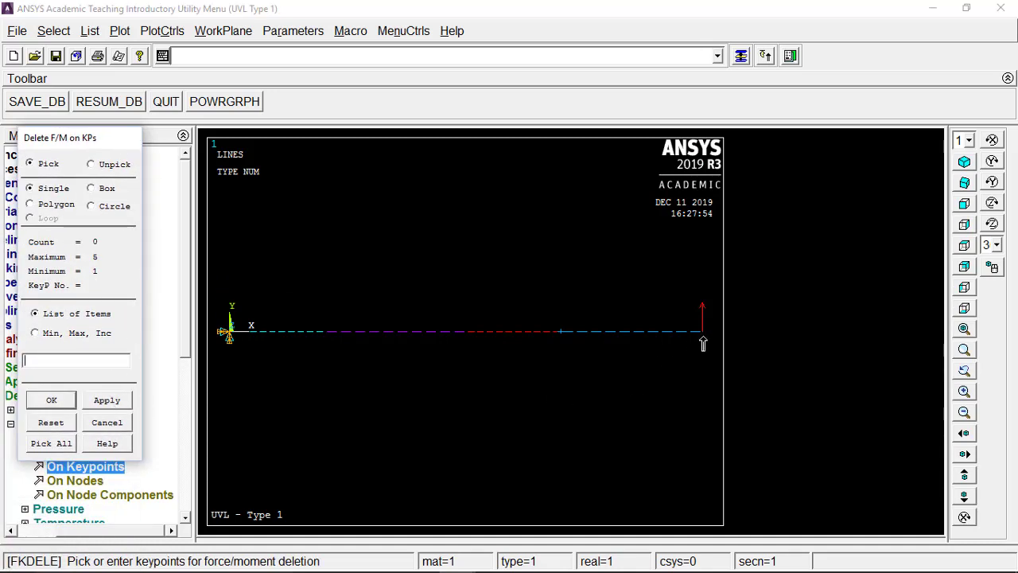
pyautogui.click(53, 400)
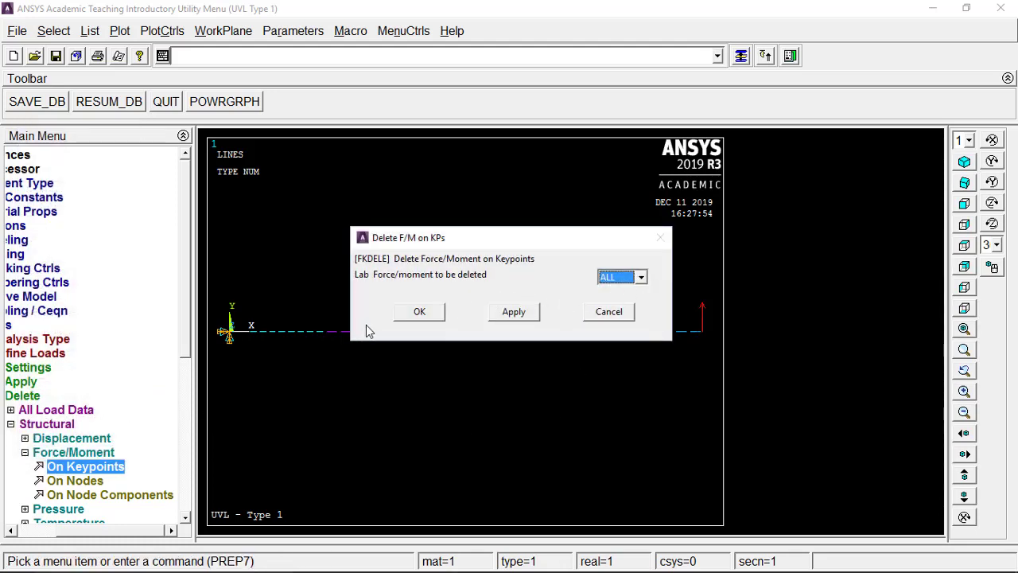
pyautogui.click(430, 315)
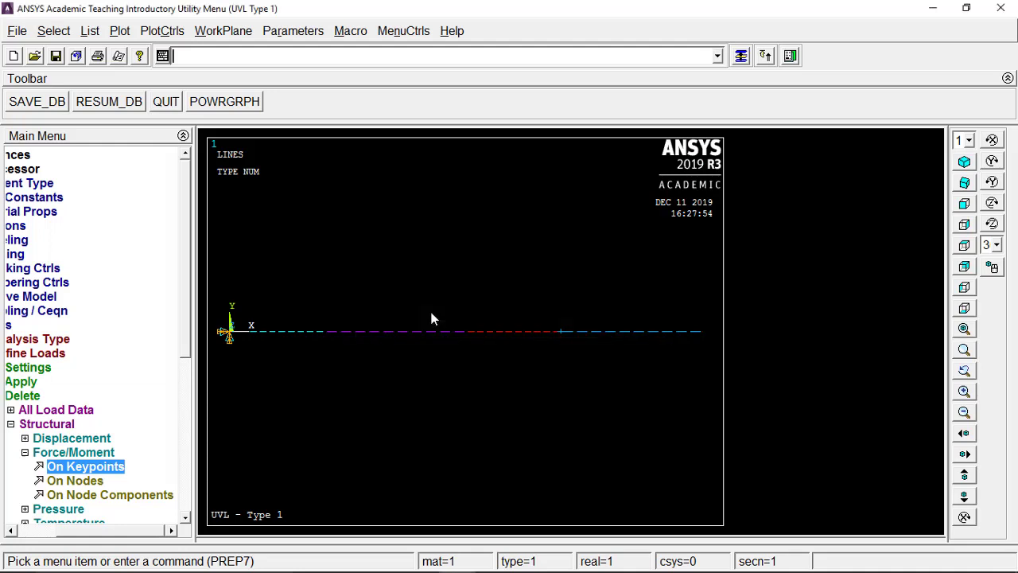
pyautogui.click(46, 427)
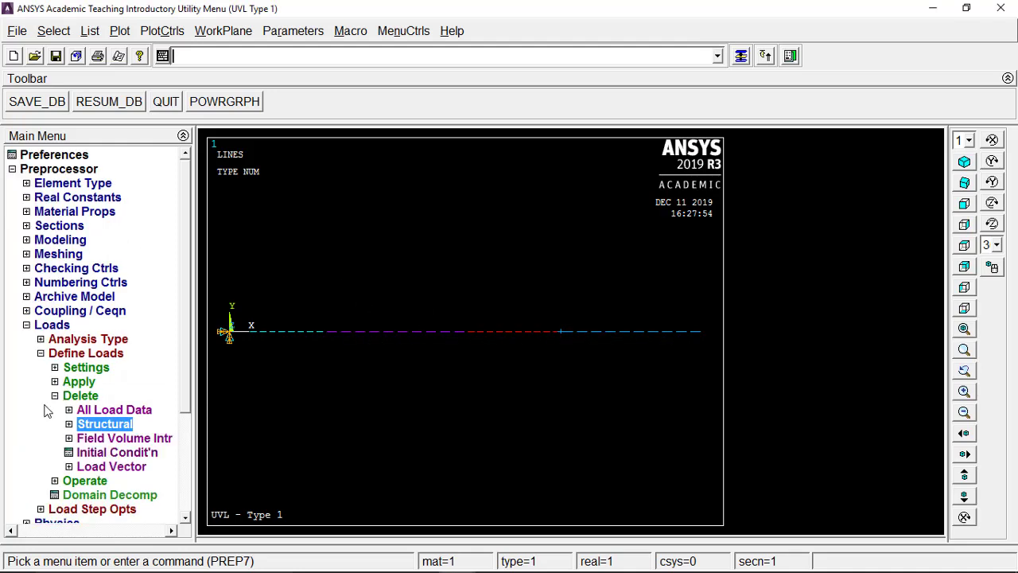
pyautogui.click(75, 397)
# Apply a constant FY force of -30000 on the keypoint at the beam's free end.
pyautogui.click(88, 355)
pyautogui.click(88, 355)
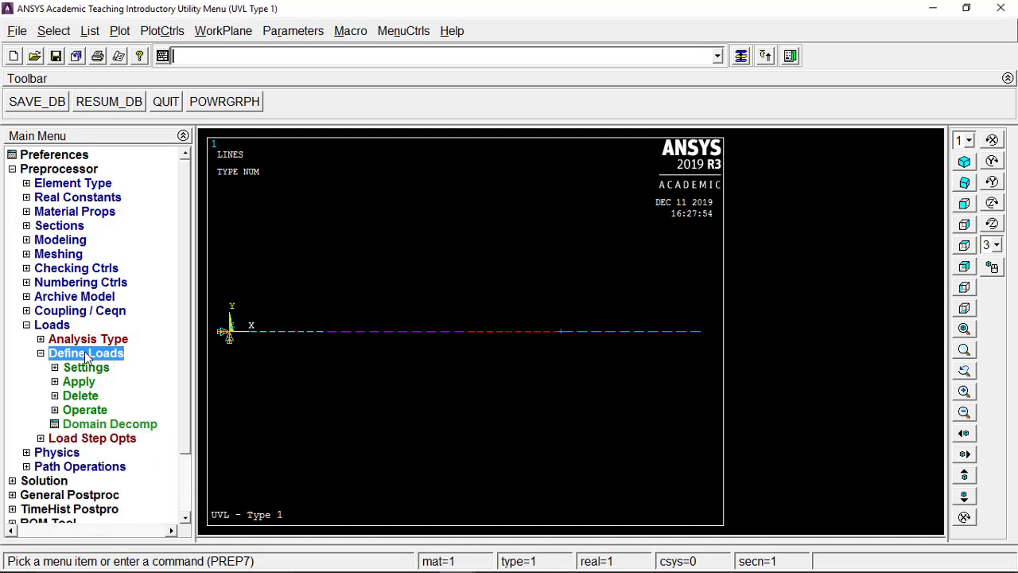
pyautogui.click(83, 382)
pyautogui.click(100, 396)
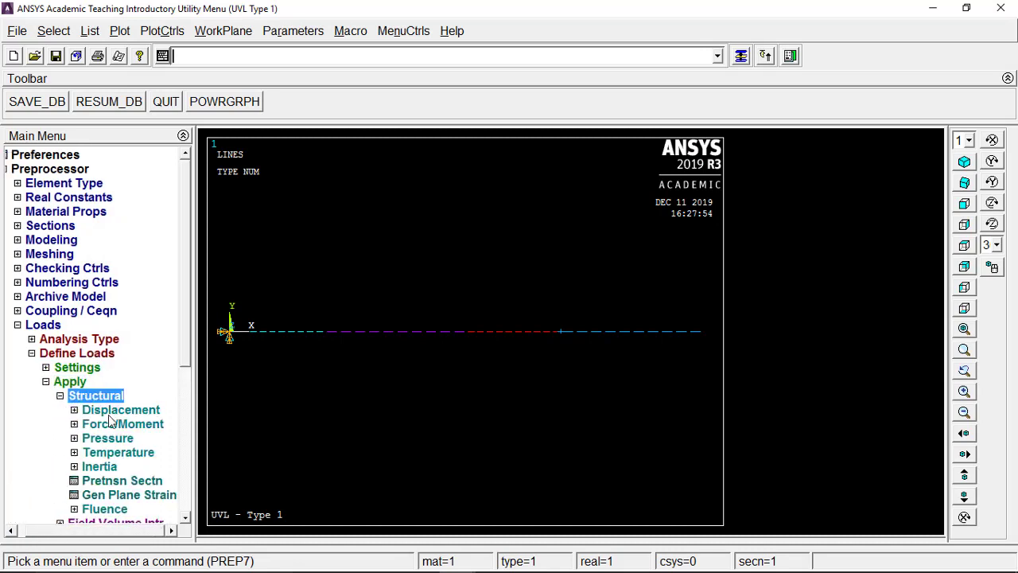
pyautogui.click(109, 424)
pyautogui.click(111, 439)
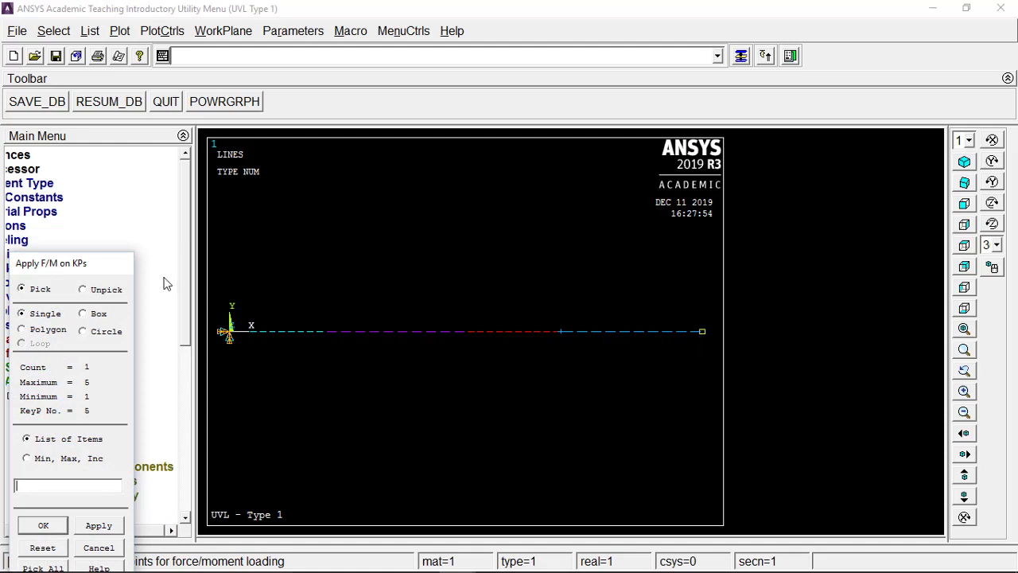
pyautogui.moveTo(110, 266); pyautogui.dragTo(139, 194)
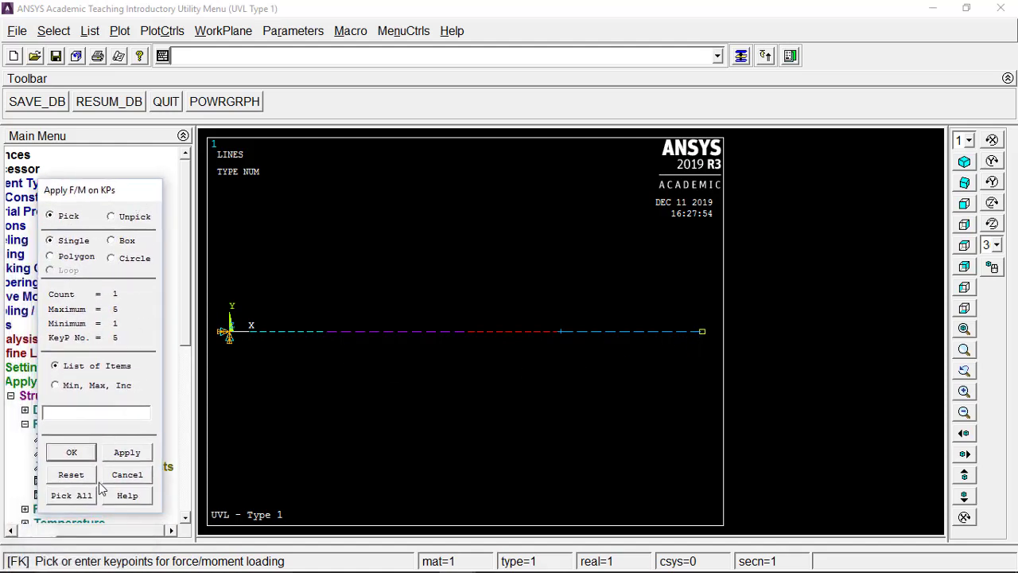
pyautogui.click(71, 452)
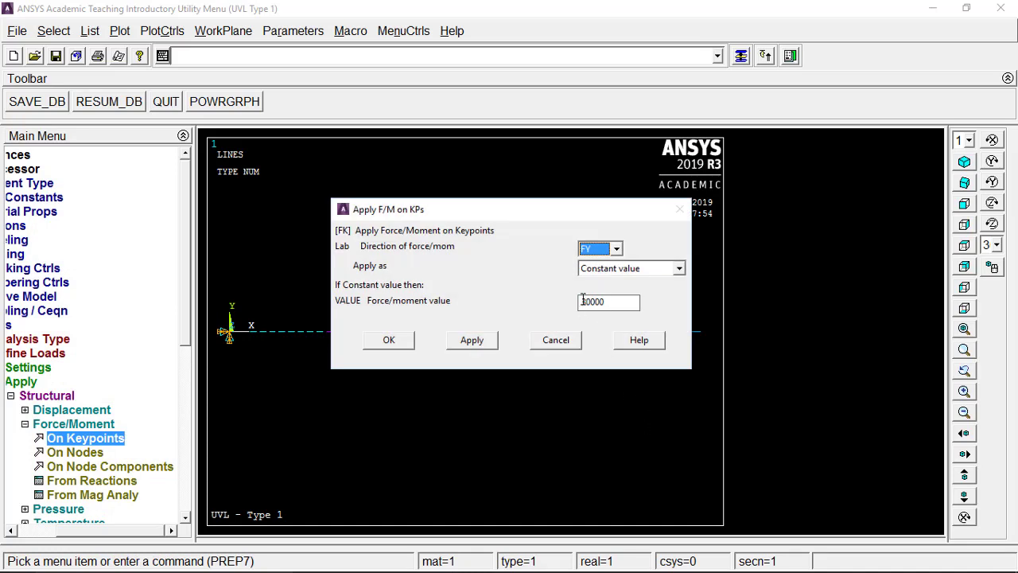
pyautogui.click(583, 301)
pyautogui.write('-')
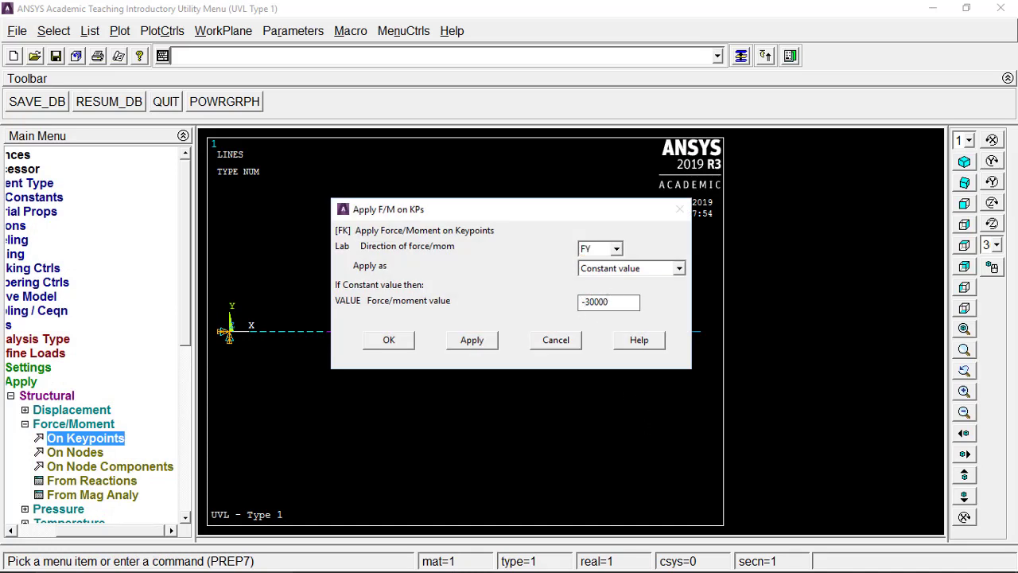
pyautogui.click(386, 340)
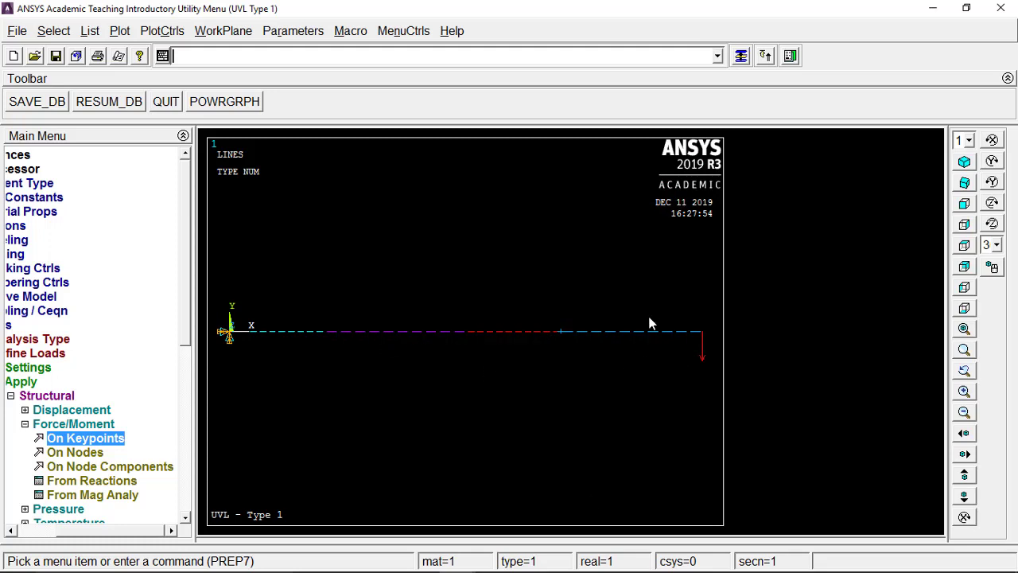
pyautogui.click(104, 426)
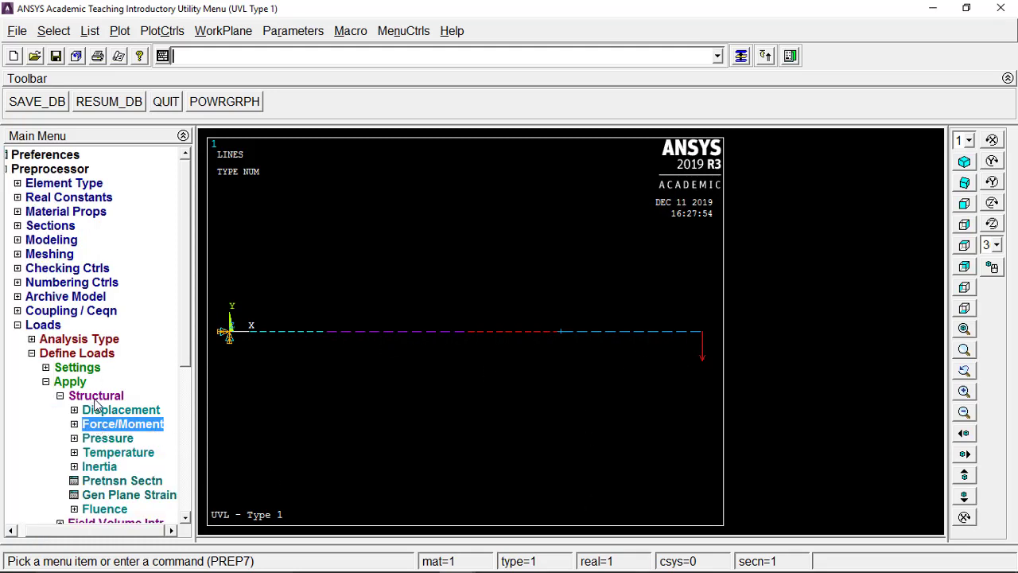
pyautogui.click(92, 397)
# Review the UVL load commands in the PowerPoint slides and the Word notes against the loaded beam in ANSYS.
pyautogui.moveTo(384, 557)
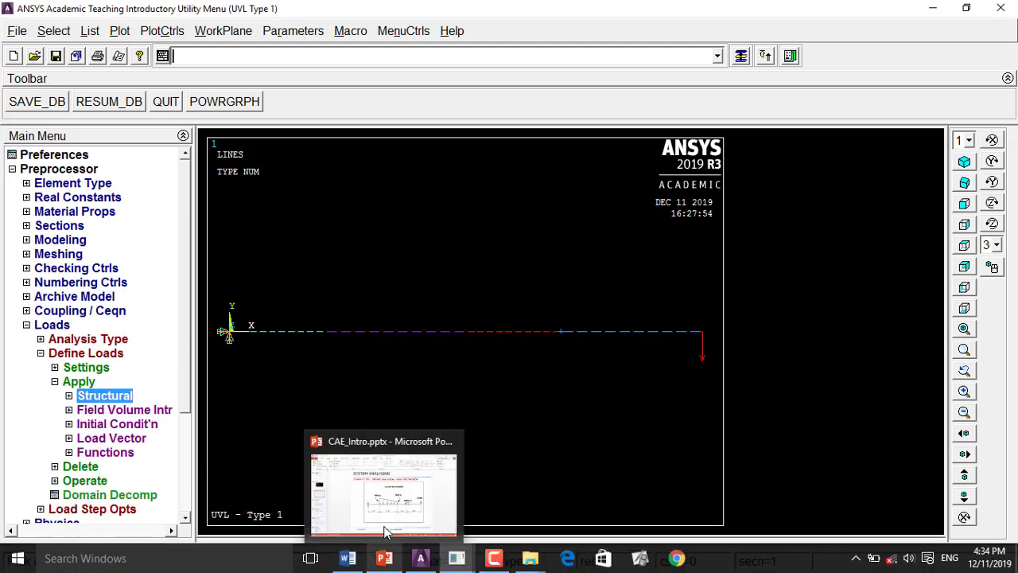
pyautogui.click(386, 558)
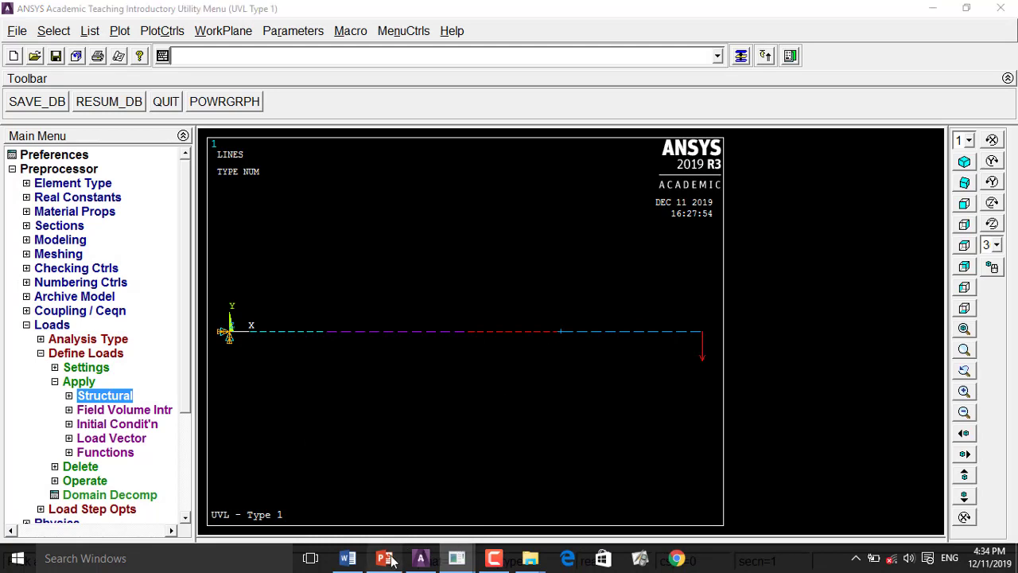
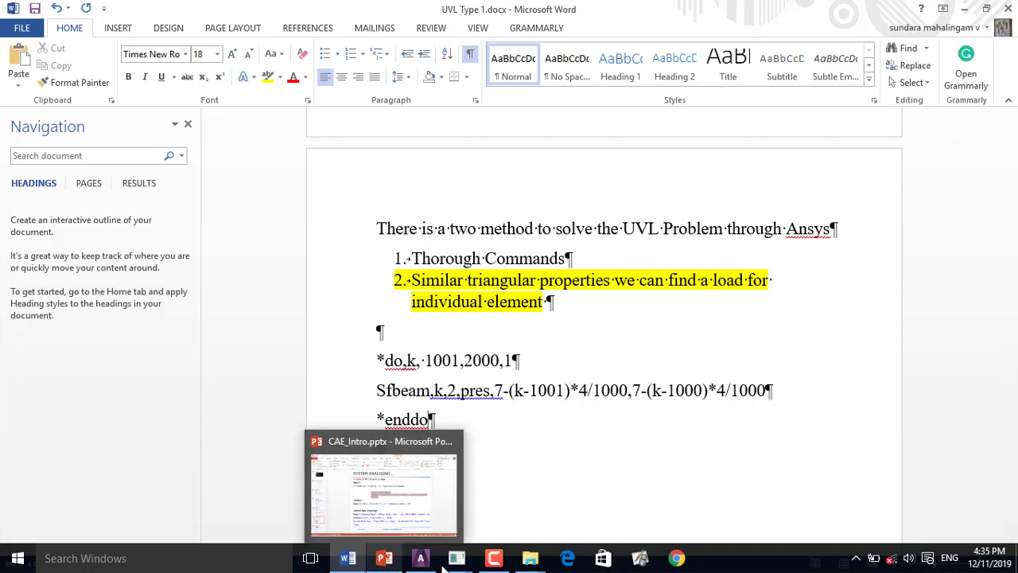
pyautogui.moveTo(457, 561)
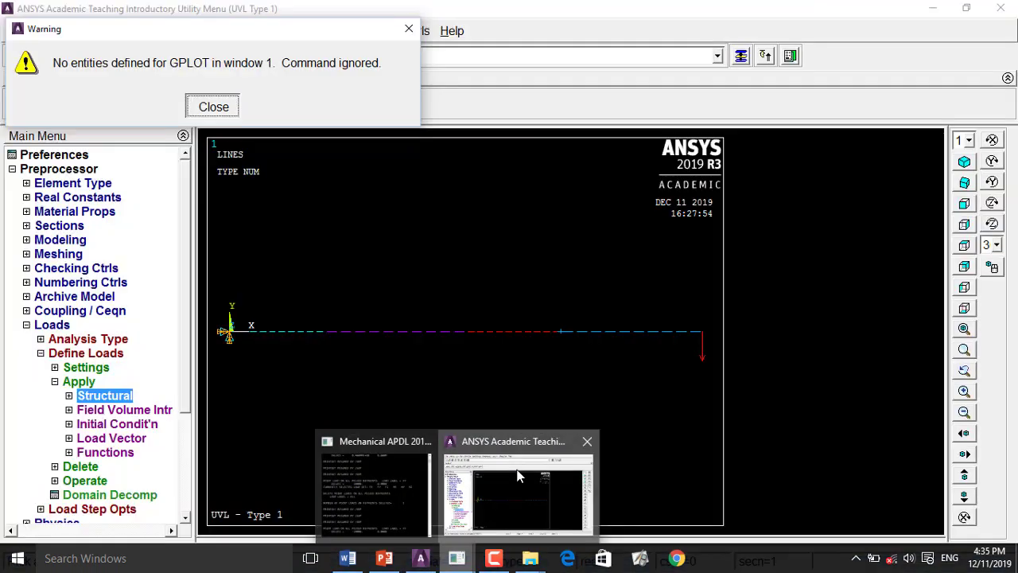
pyautogui.click(517, 489)
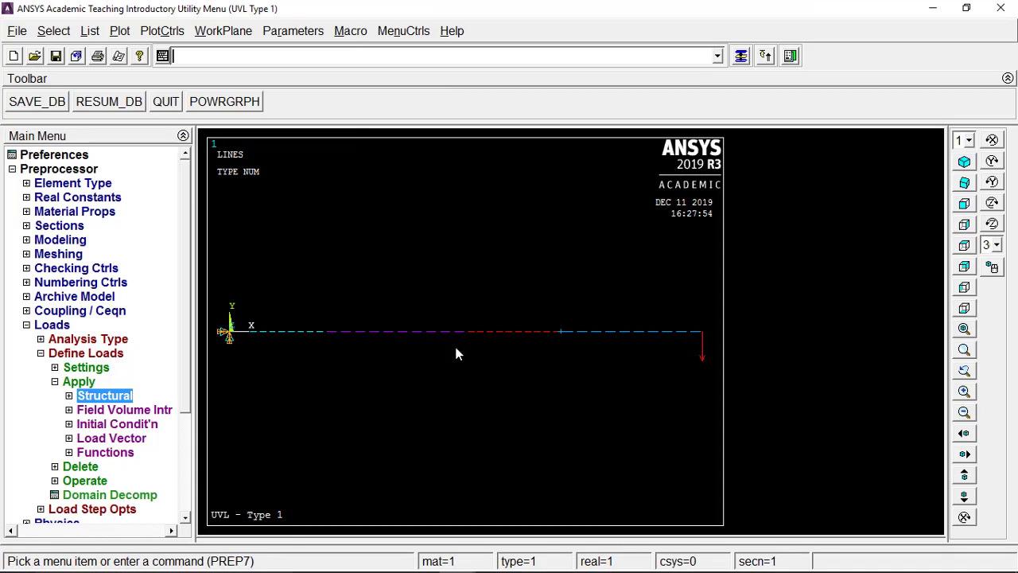
pyautogui.moveTo(384, 561)
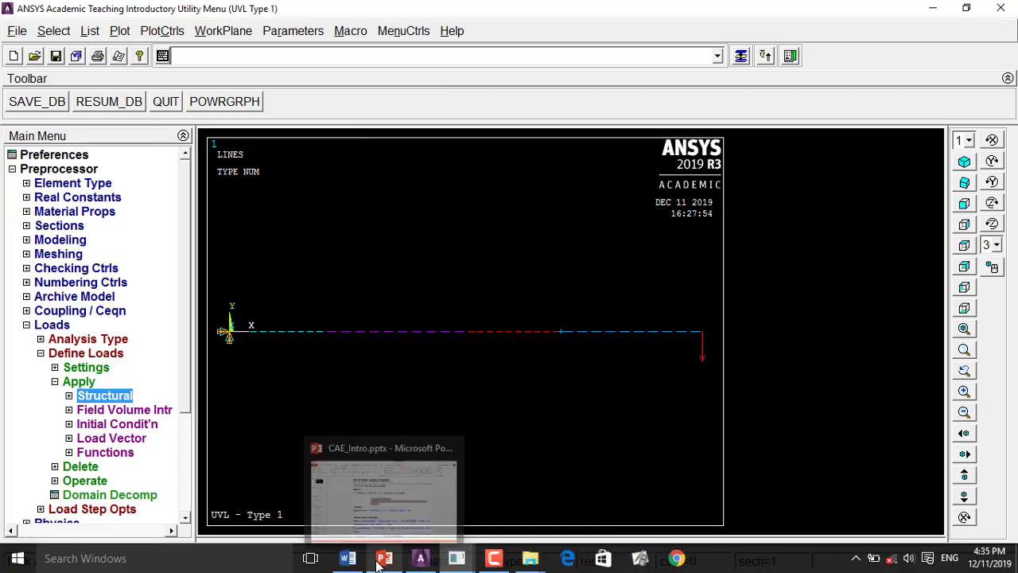
pyautogui.click(413, 519)
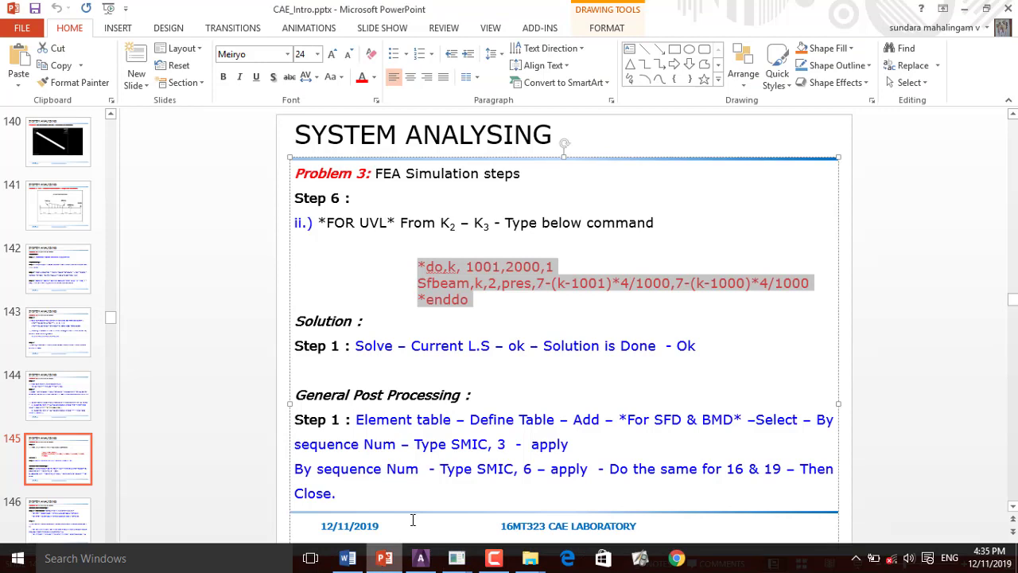
# Switch to the Word document UVL Type 1.docx and change the *do,k loop range to 11,20,1.
pyautogui.click(347, 558)
pyautogui.click(460, 362)
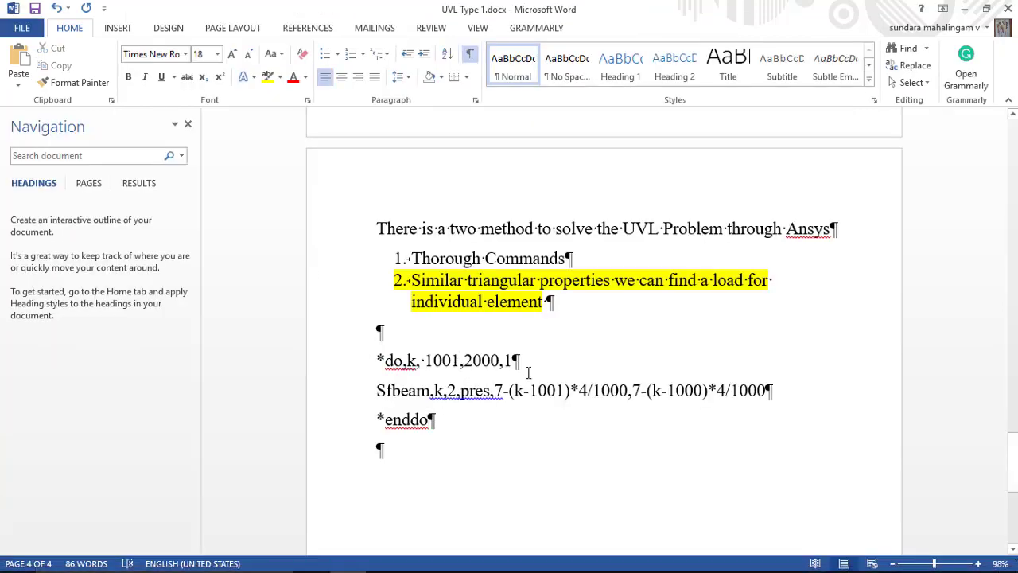
pyautogui.press('BackSpace')
pyautogui.press('BackSpace')
pyautogui.press('BackSpace')
pyautogui.press('BackSpace')
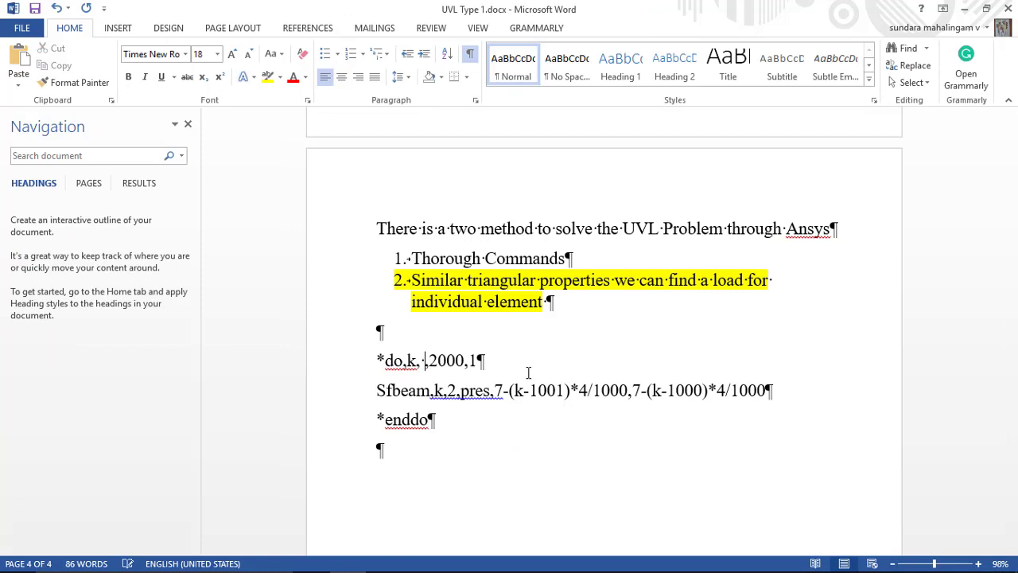
pyautogui.write('11')
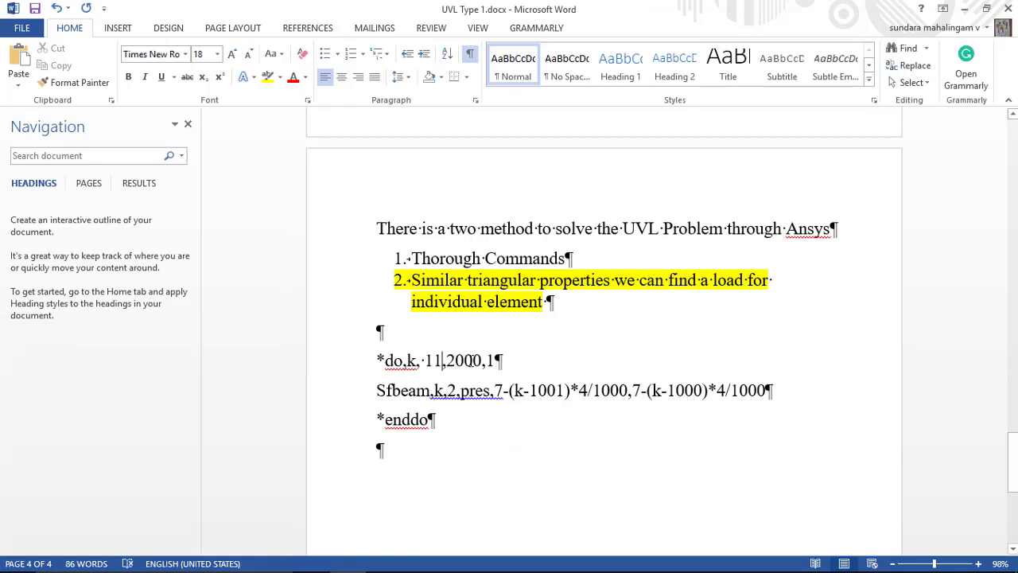
pyautogui.click(483, 360)
pyautogui.press('BackSpace')
pyautogui.press('BackSpace')
# Check the varying load in the PowerPoint beam diagram and, back in Word, set the Sfbeam line's first pressure expression to 7-(k-11)*4/10.
pyautogui.click(385, 561)
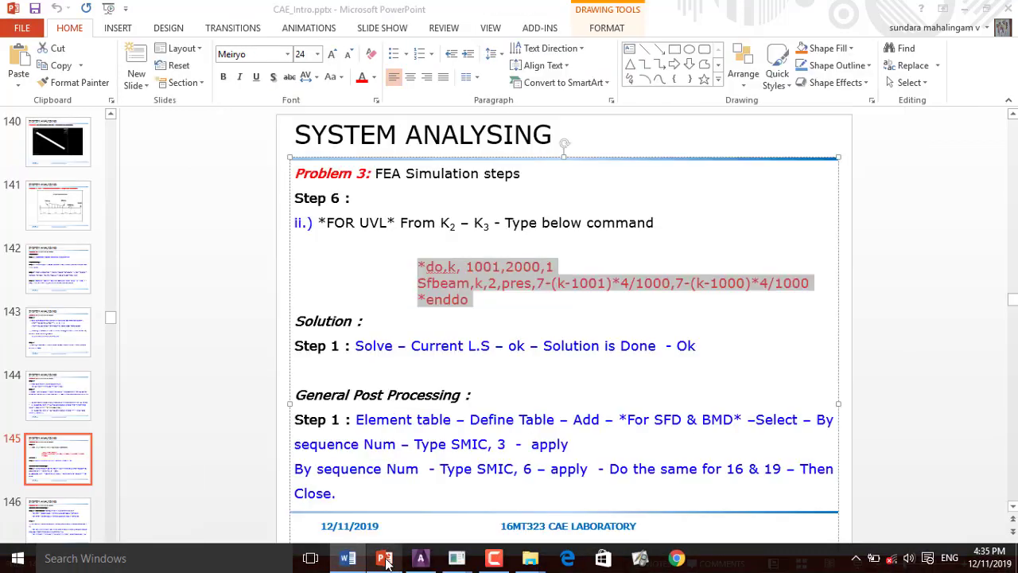
pyautogui.click(78, 199)
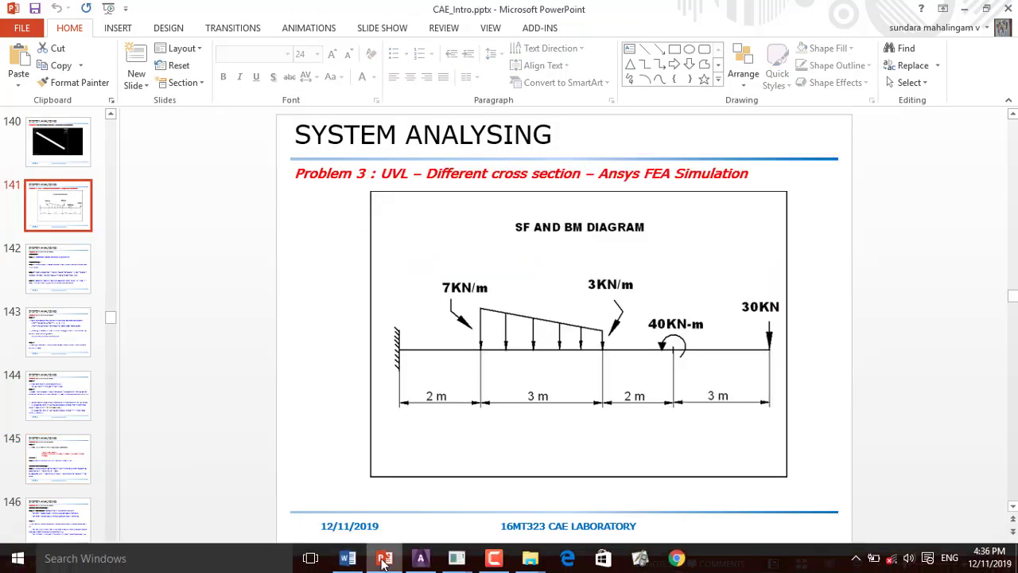
pyautogui.click(384, 561)
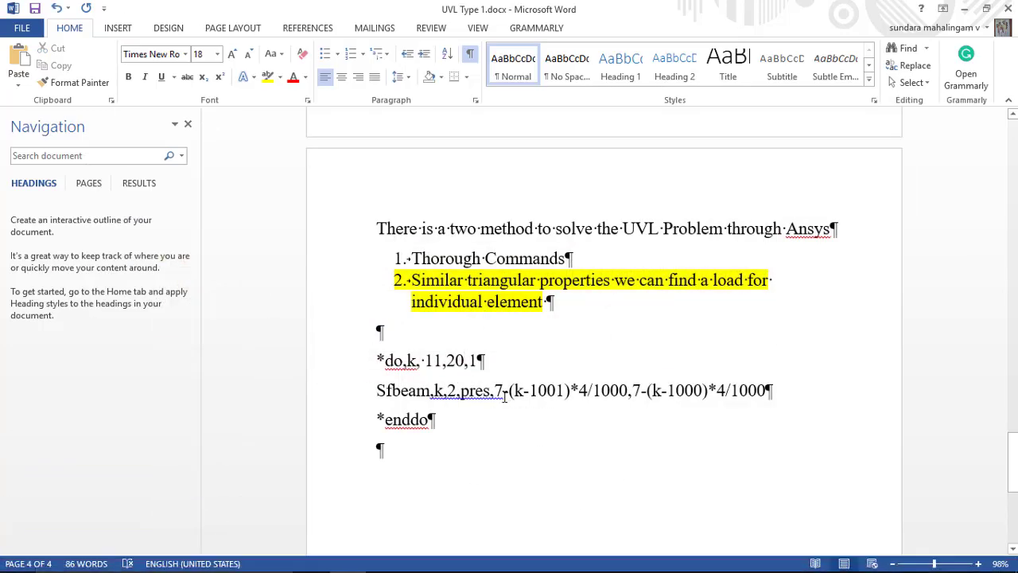
pyautogui.click(564, 390)
pyautogui.press('BackSpace')
pyautogui.press('BackSpace')
pyautogui.press('BackSpace')
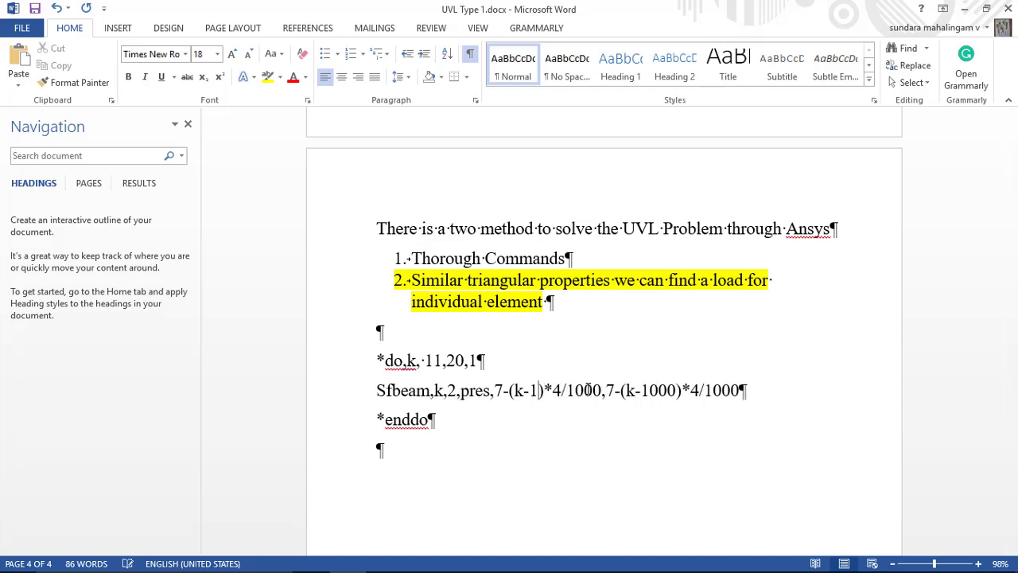
pyautogui.write('1')
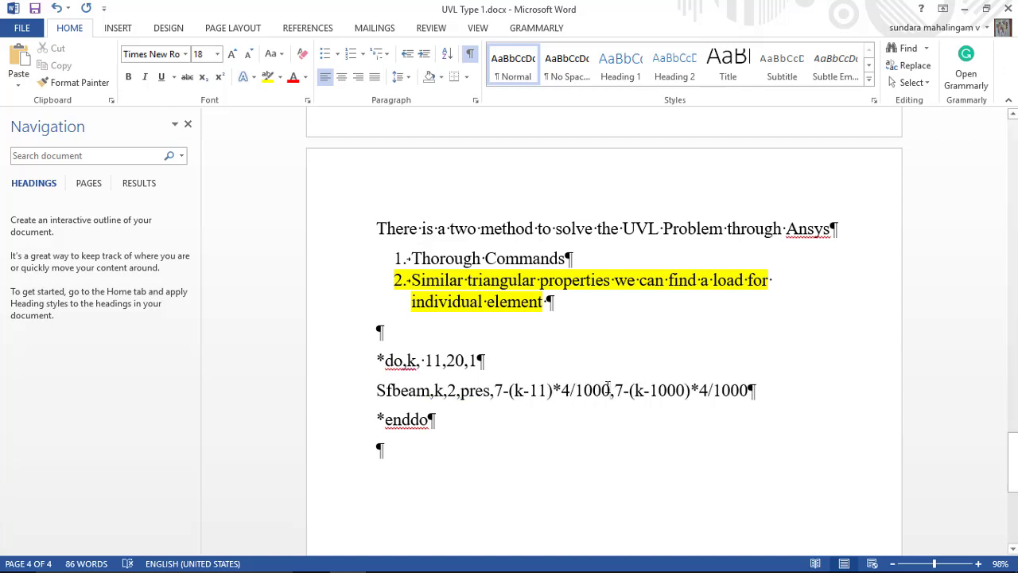
pyautogui.click(608, 390)
pyautogui.press('BackSpace')
pyautogui.press('BackSpace')
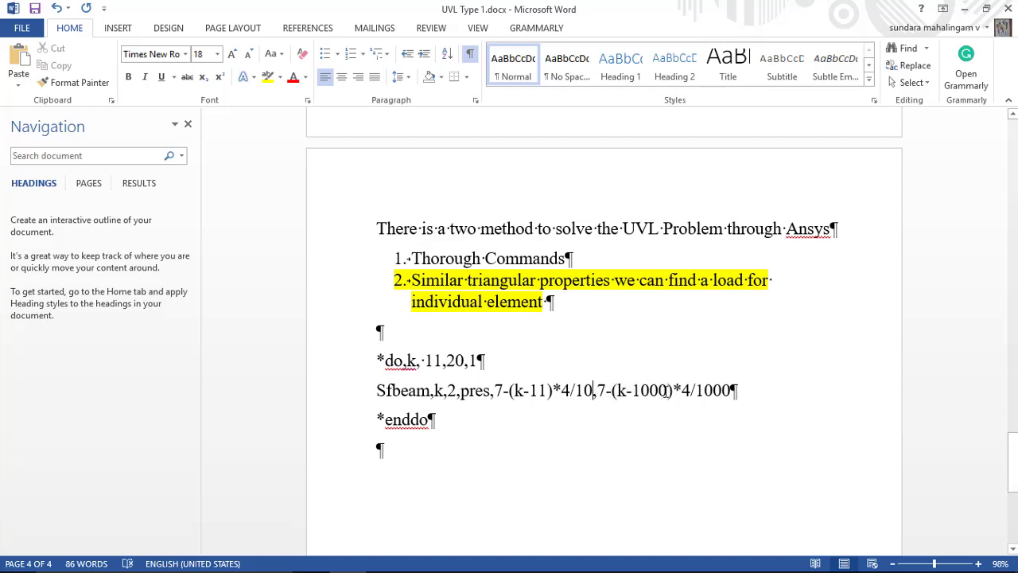
# Set the second pressure expression in the Sfbeam line to 7-(k-20)*4/10.
pyautogui.click(667, 390)
pyautogui.press('BackSpace')
pyautogui.press('BackSpace')
pyautogui.press('BackSpace')
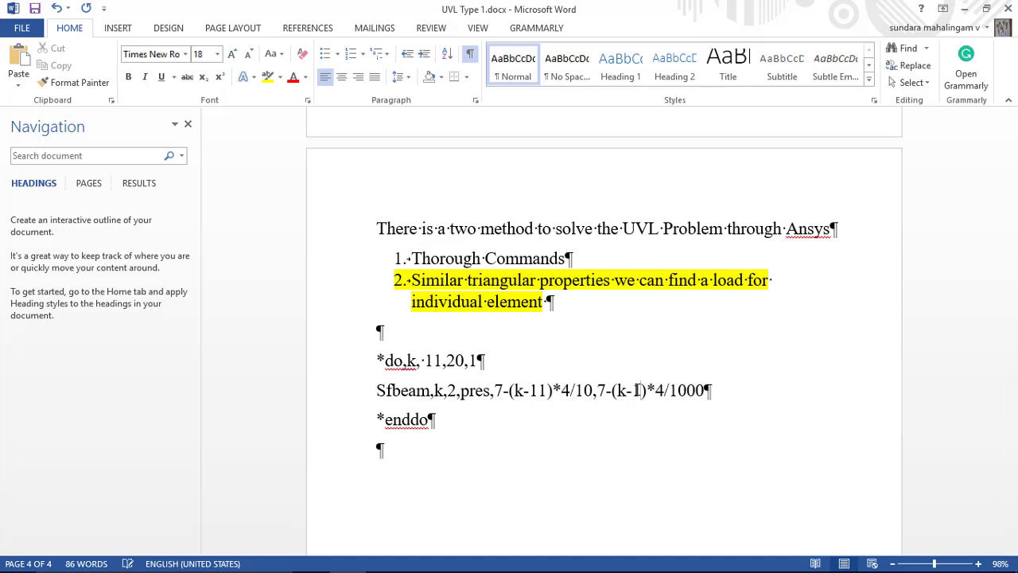
pyautogui.press('BackSpace')
pyautogui.write('2')
pyautogui.write('0,7-(k-20')
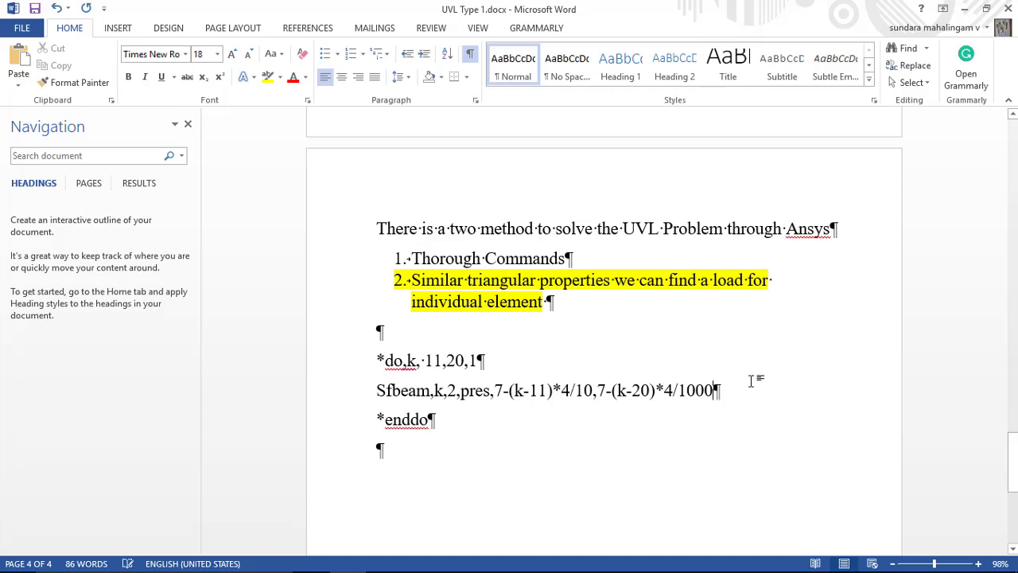
pyautogui.press('BackSpace')
pyautogui.press('BackSpace')
pyautogui.click(494, 561)
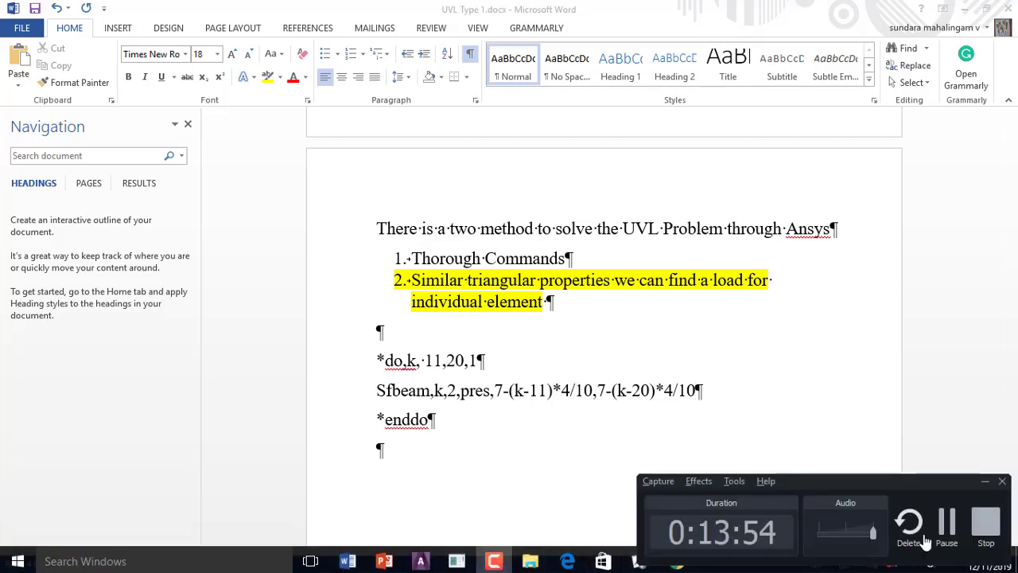
# Change the second pressure expression in the Sfbeam line to 7-(k-10)*4/10.
pyautogui.click(641, 389)
pyautogui.press('BackSpace')
pyautogui.write('1')
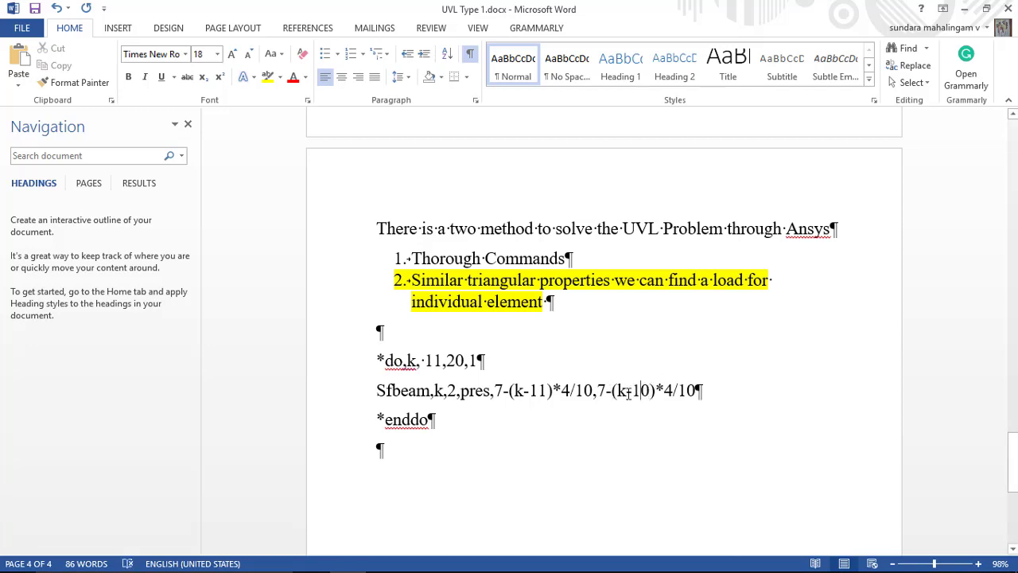
pyautogui.moveTo(442, 560)
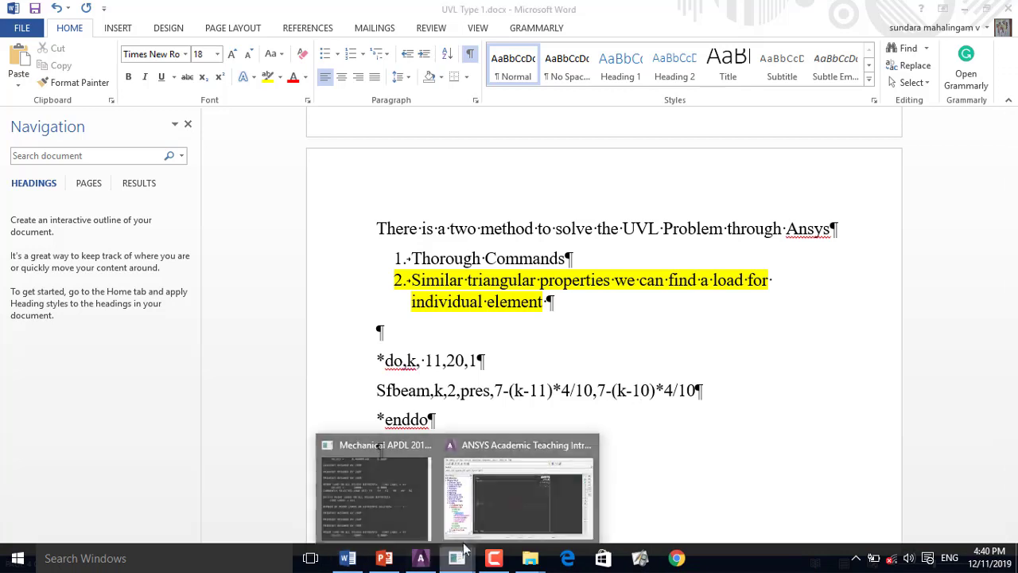
pyautogui.click(447, 478)
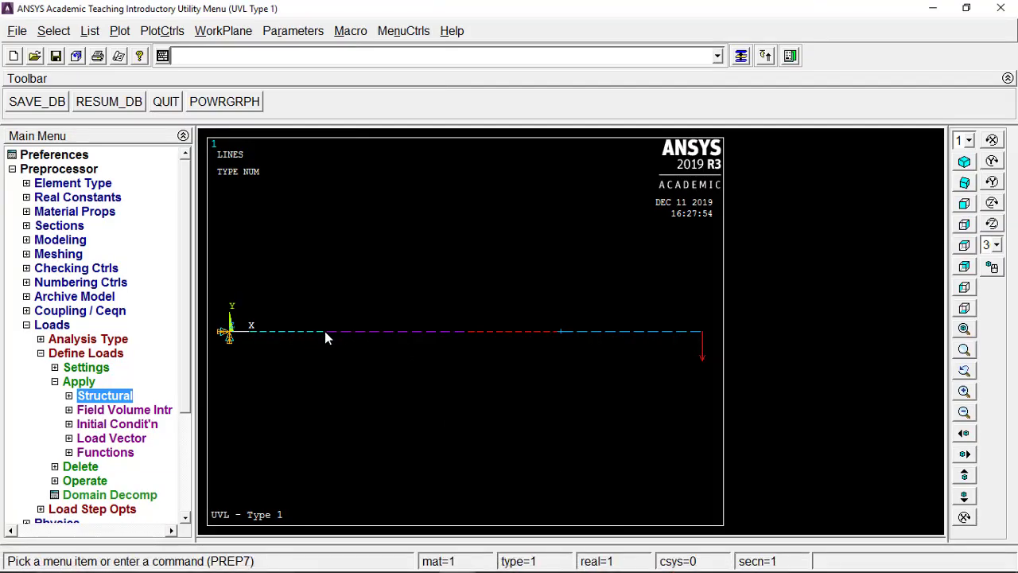
pyautogui.moveTo(346, 560)
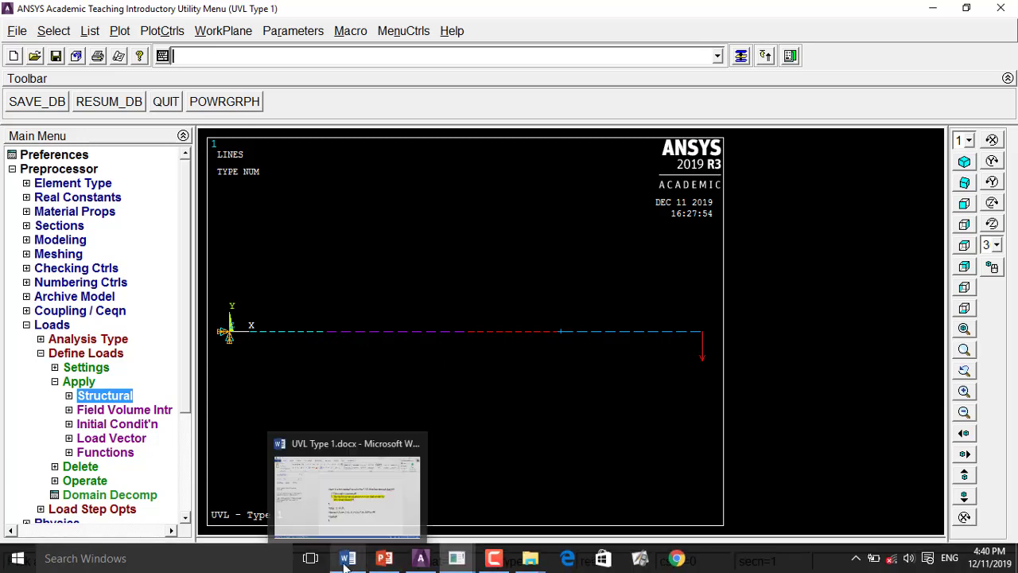
pyautogui.click(351, 527)
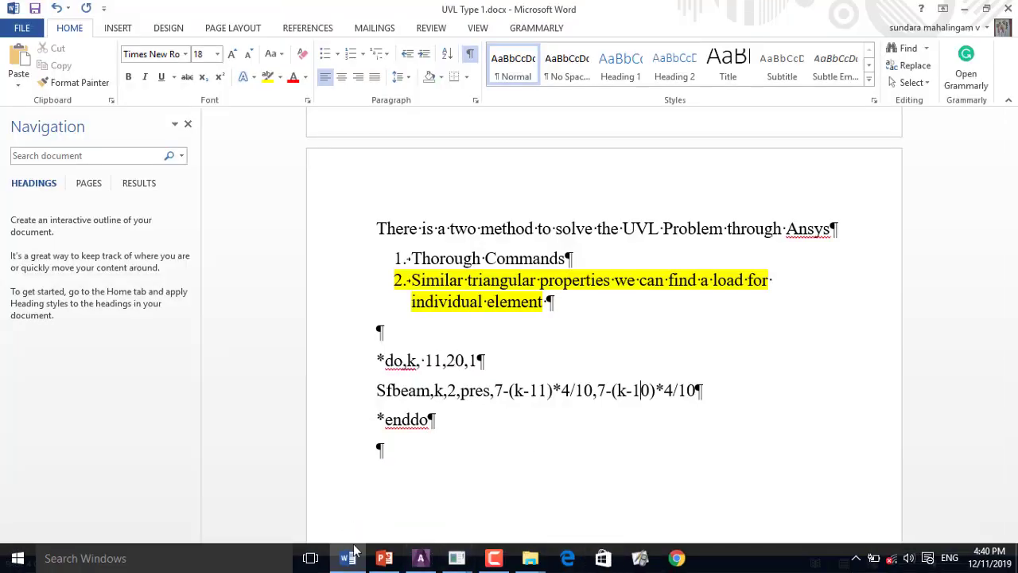
pyautogui.click(494, 558)
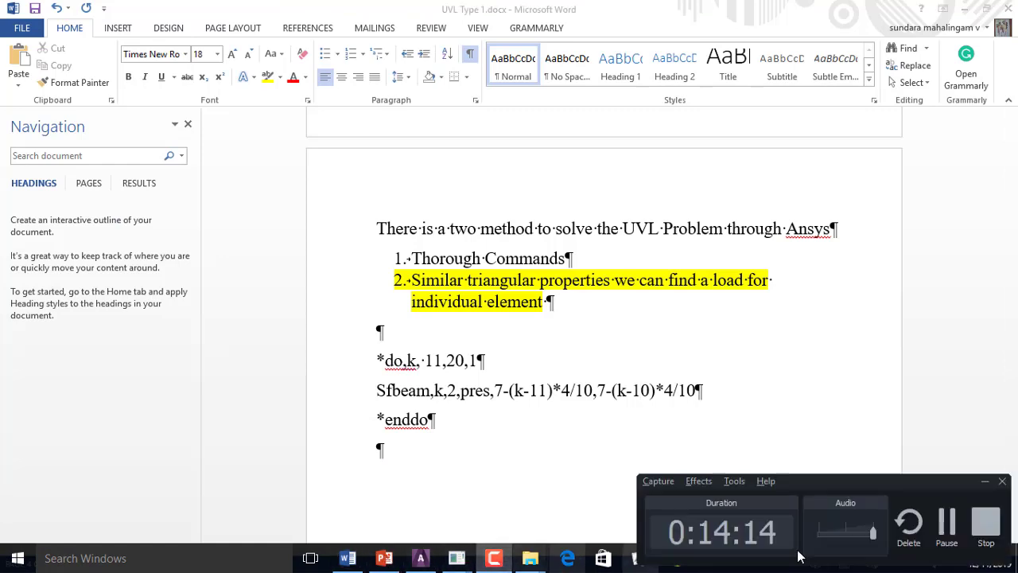
pyautogui.click(947, 525)
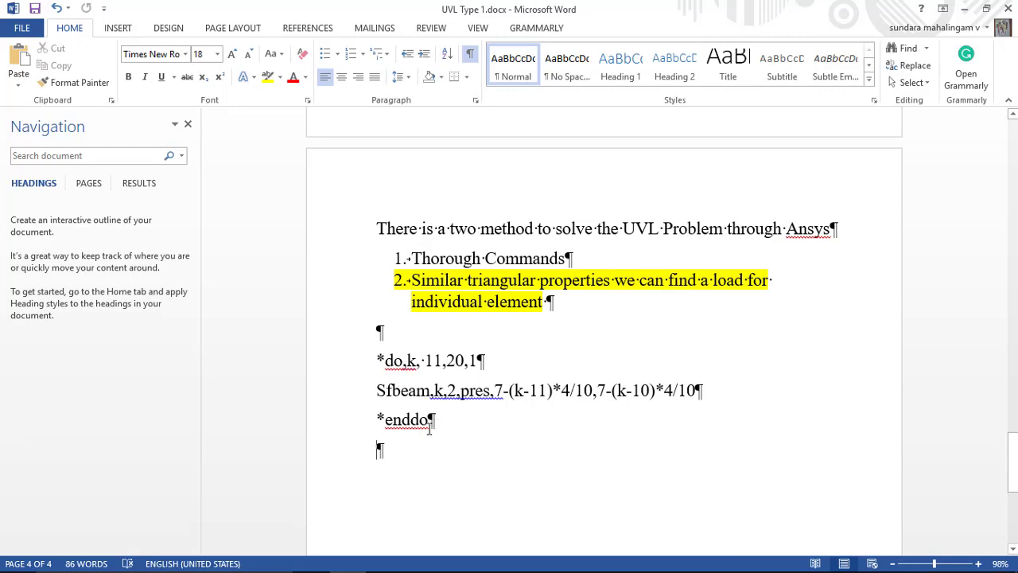
# Copy the *do, Sfbeam and *enddo lines from Word, run them as commands in ANSYS, and redraw the multi-entity plot of the beam.
pyautogui.moveTo(430, 424); pyautogui.dragTo(378, 373)
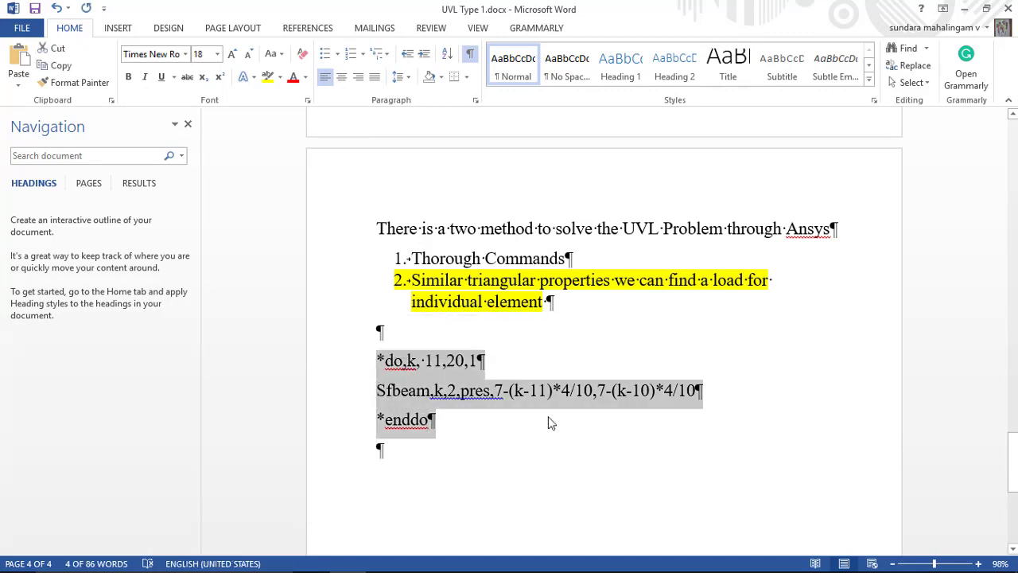
pyautogui.click(385, 560)
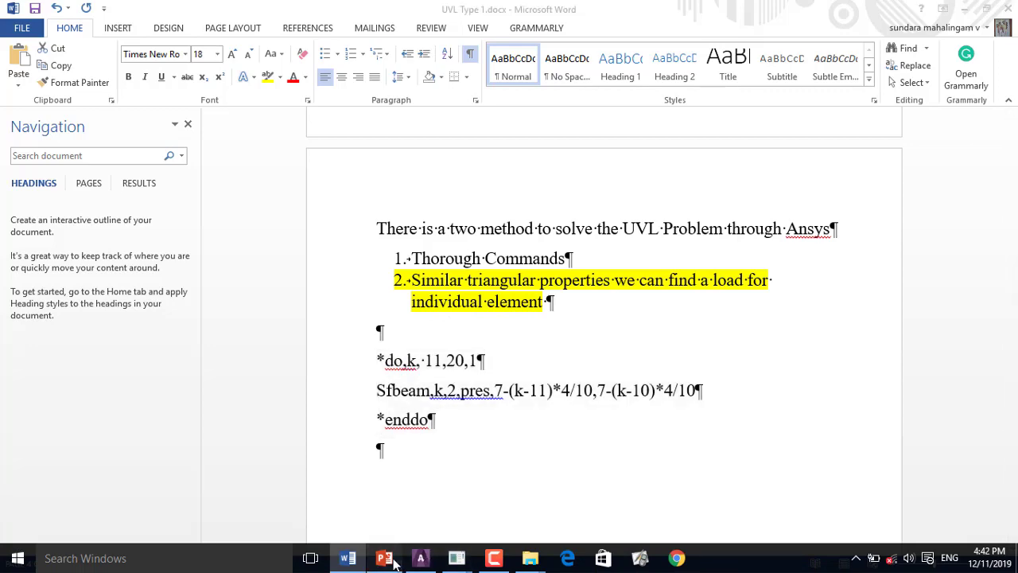
pyautogui.click(384, 559)
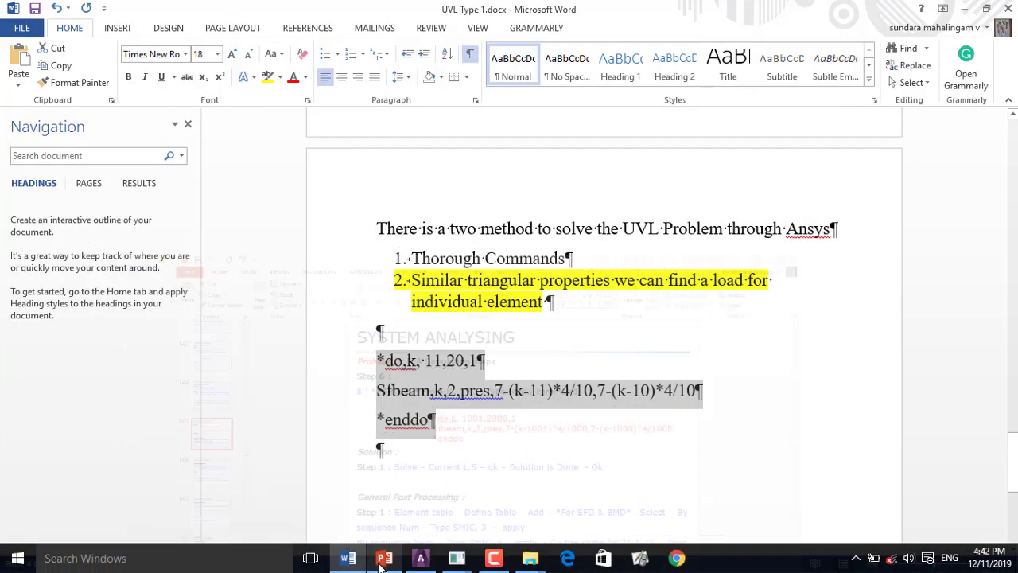
pyautogui.click(457, 559)
pyautogui.click(540, 530)
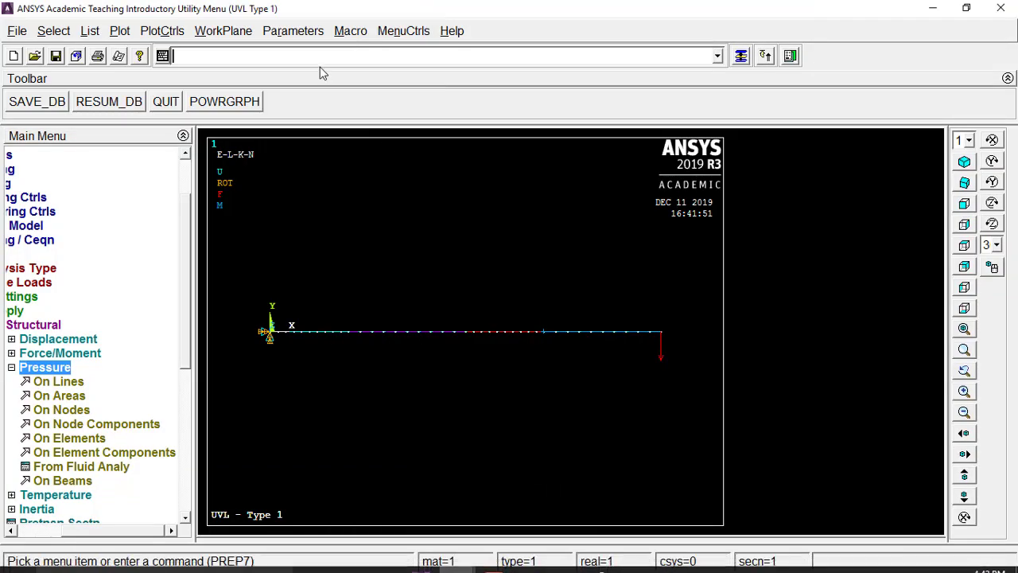
pyautogui.write('*do,k, 11,20,1Sfbeam,k,2,pres,7-(k-11)*4/10,7-(k-10)*4/10*enddo')
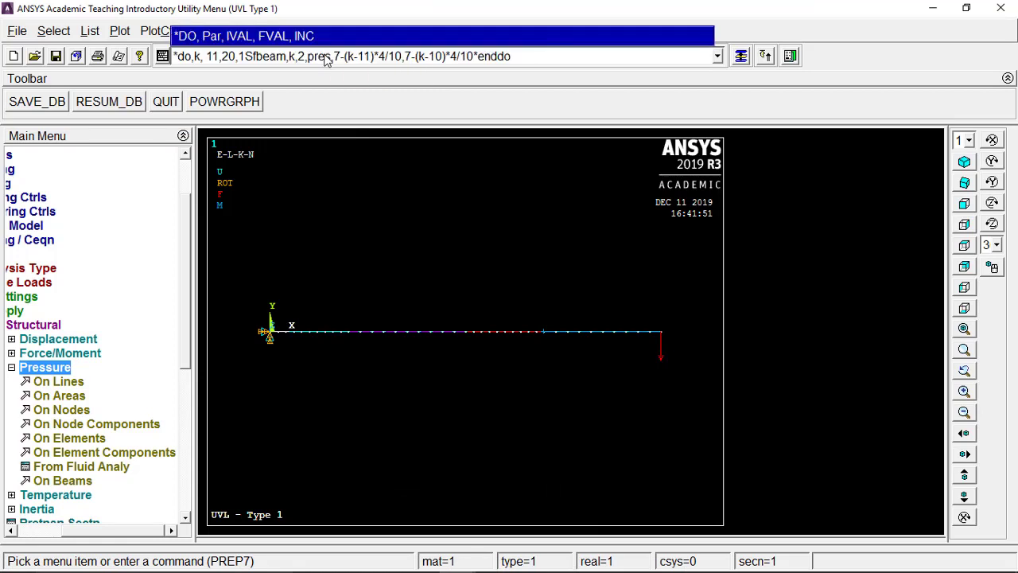
pyautogui.press('Return')
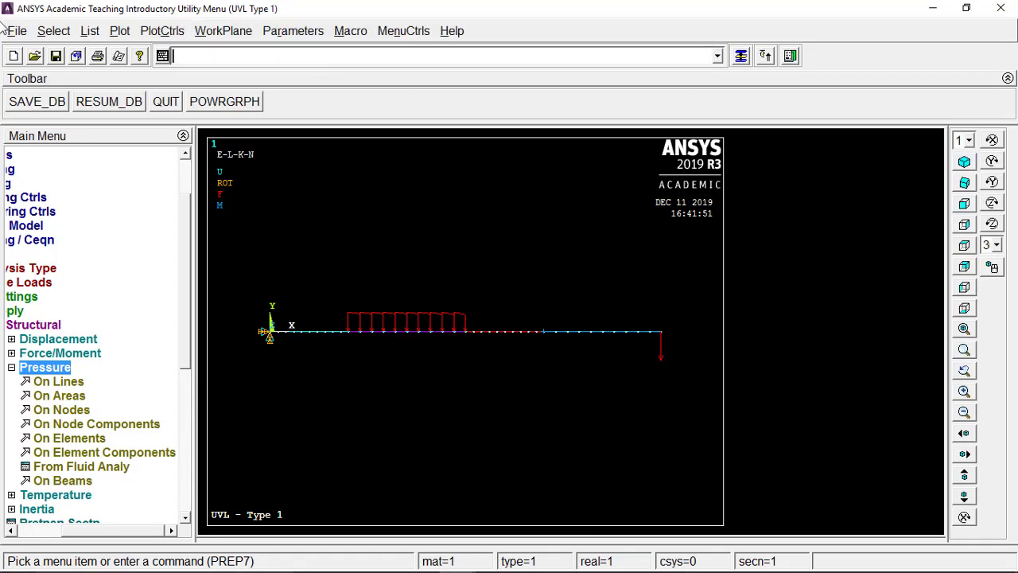
pyautogui.click(118, 31)
pyautogui.click(143, 298)
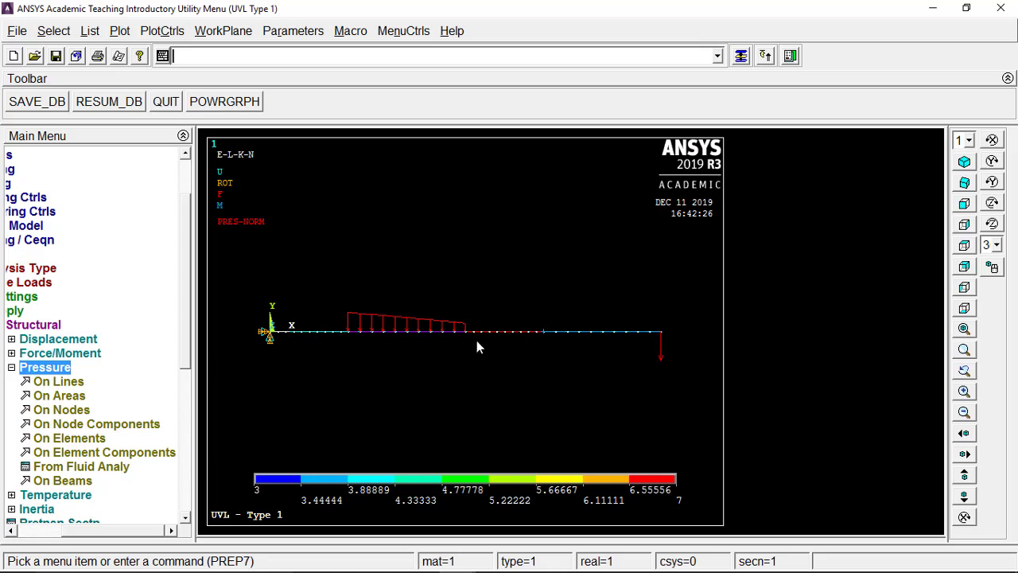
# Leave the preprocessor load definitions and solve the current load step, closing the solution note and status listing.
pyautogui.doubleClick(64, 369)
pyautogui.doubleClick(73, 326)
pyautogui.doubleClick(70, 311)
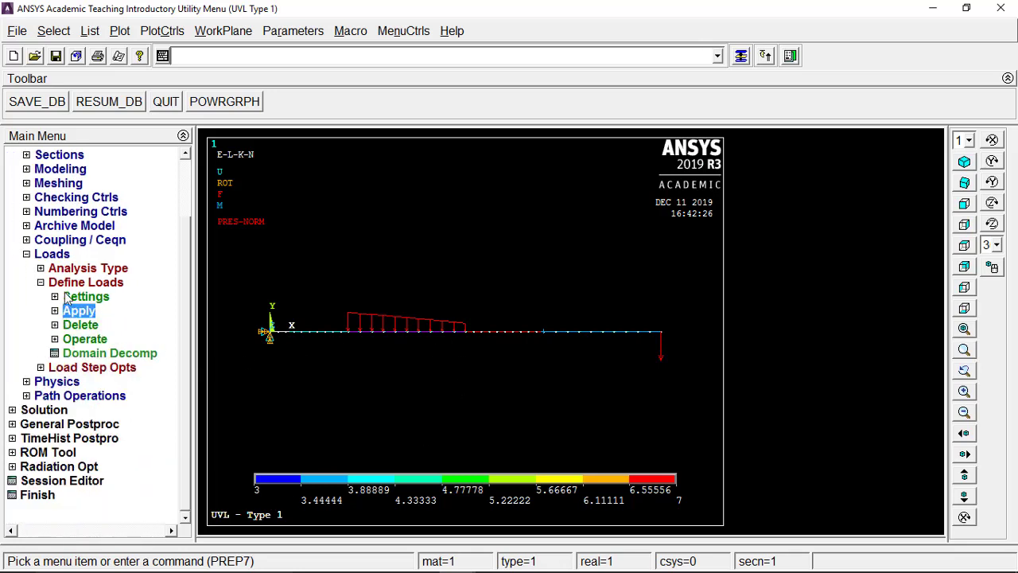
pyautogui.doubleClick(68, 283)
pyautogui.doubleClick(54, 326)
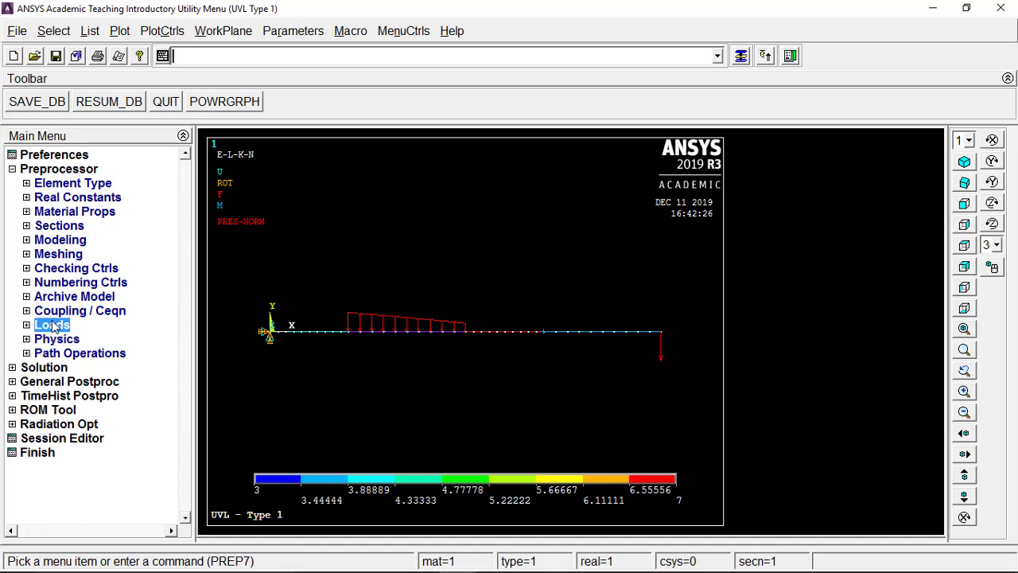
pyautogui.doubleClick(82, 170)
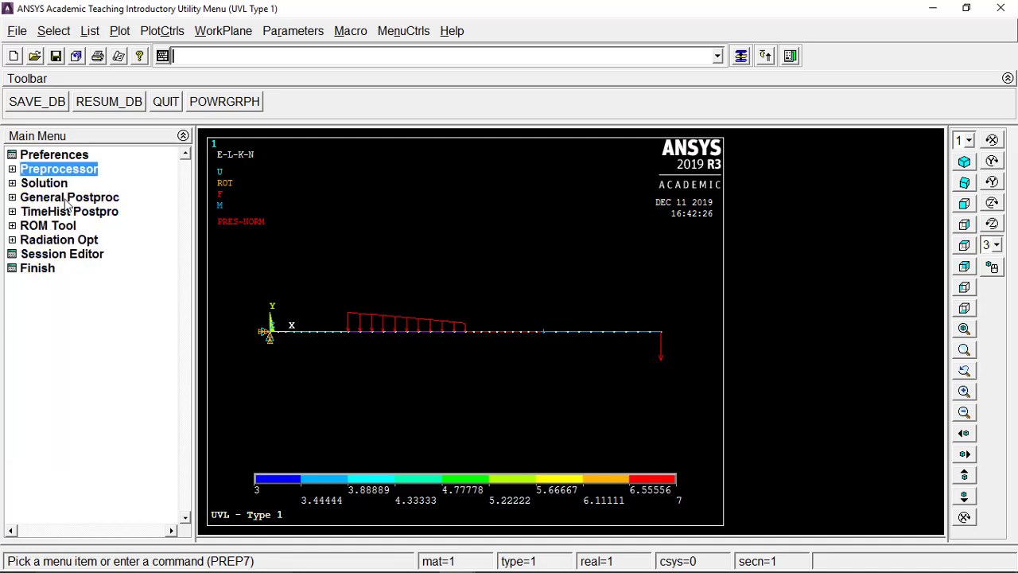
pyautogui.doubleClick(55, 184)
pyautogui.doubleClick(54, 271)
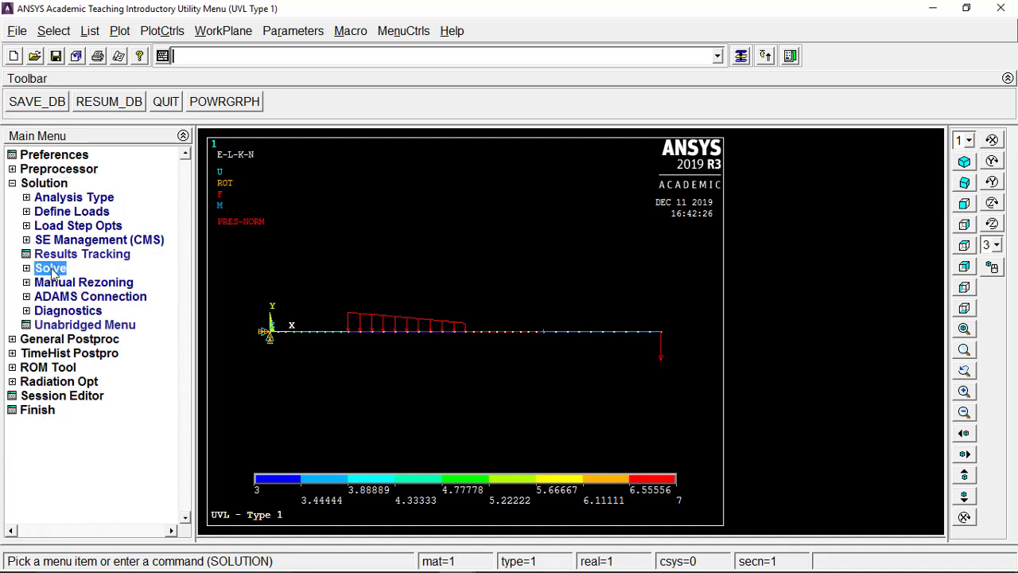
pyautogui.click(76, 284)
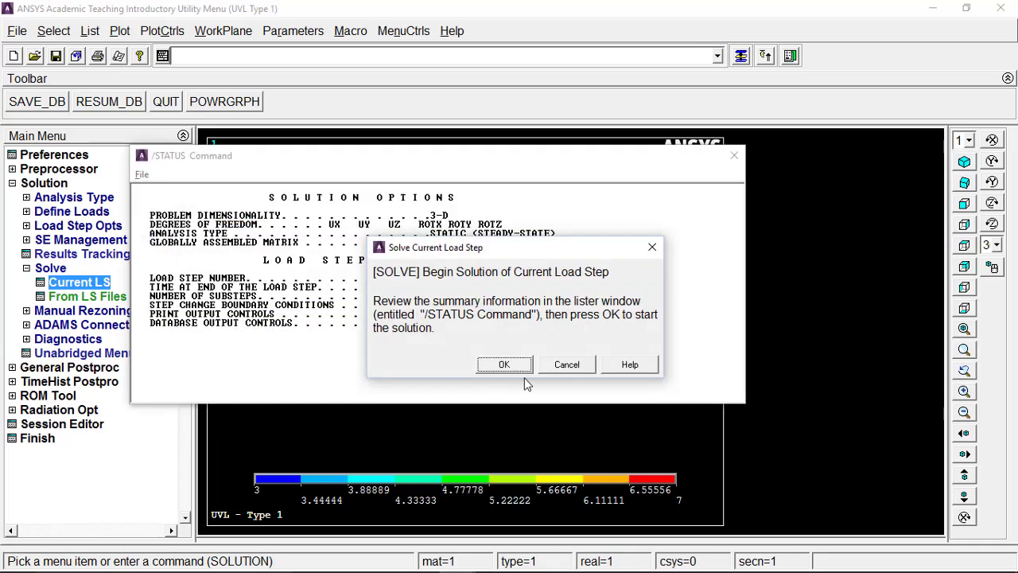
pyautogui.click(517, 365)
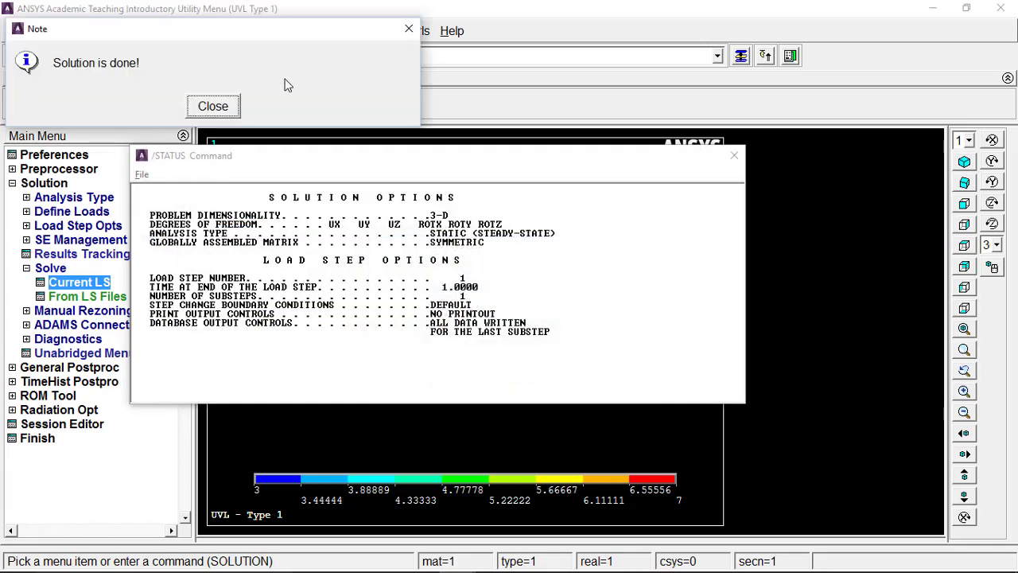
pyautogui.click(213, 106)
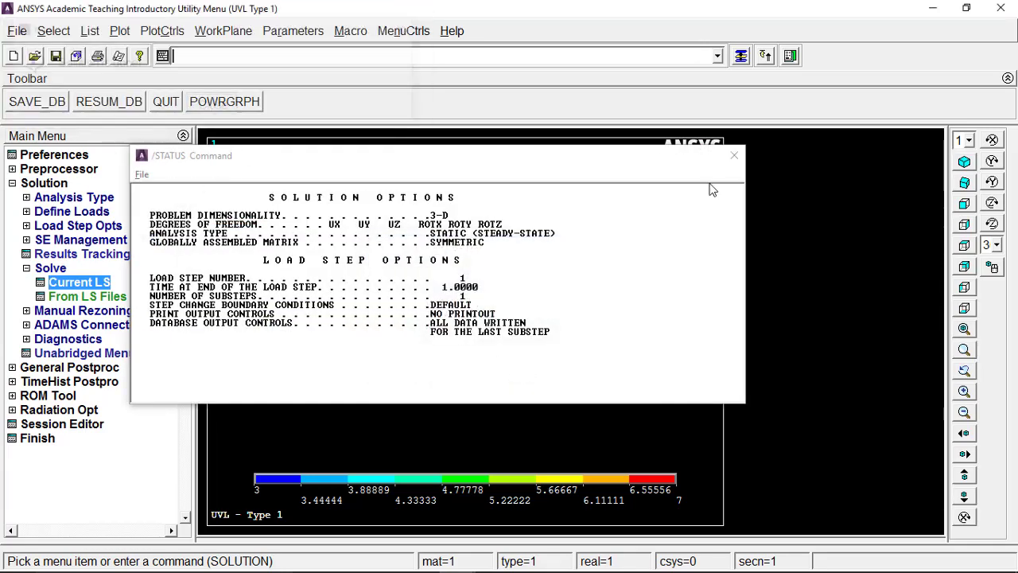
pyautogui.click(734, 157)
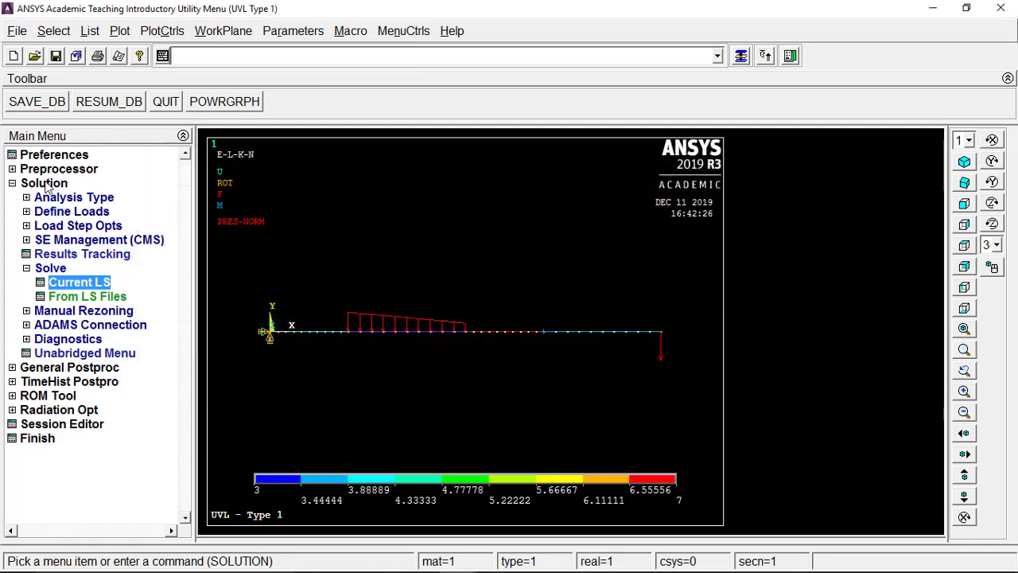
# Plot the beam's deformed shape together with its undeformed shape in General Postproc.
pyautogui.click(46, 184)
pyautogui.click(43, 199)
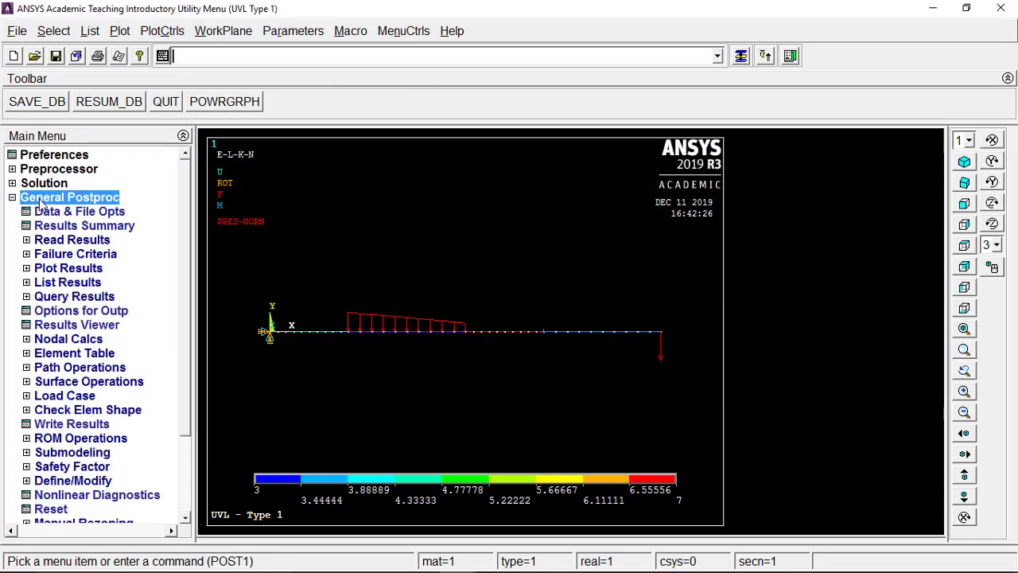
pyautogui.click(48, 270)
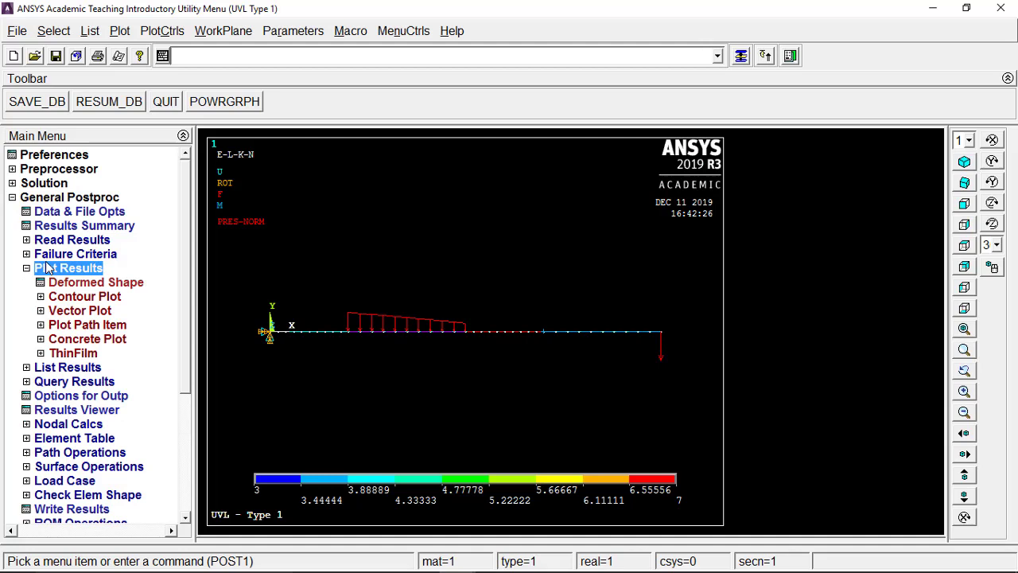
pyautogui.click(71, 283)
pyautogui.click(595, 280)
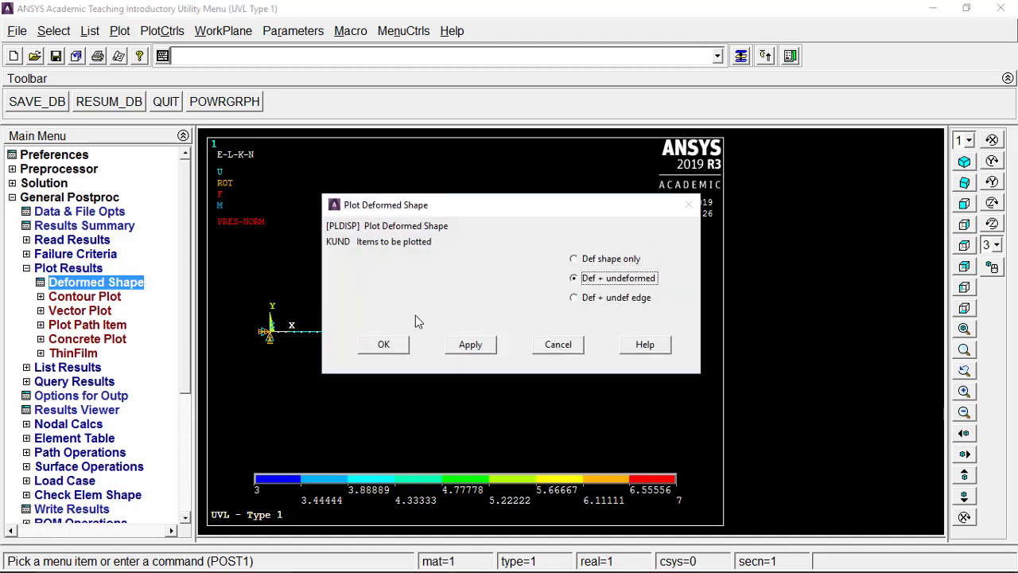
pyautogui.click(384, 345)
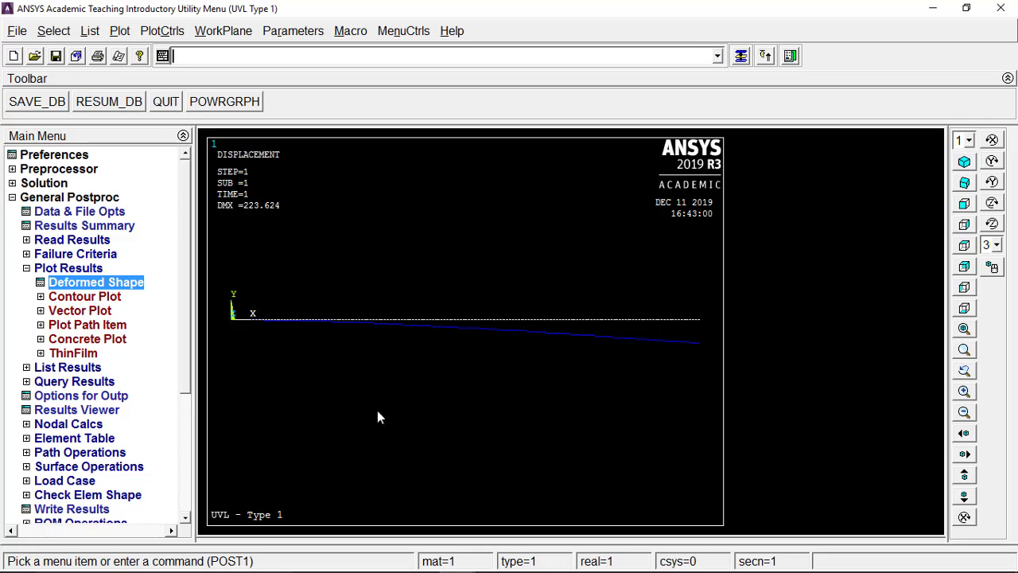
# Start the report generator with the Results folder inside Ansys File as report location, in Append mode.
pyautogui.click(23, 31)
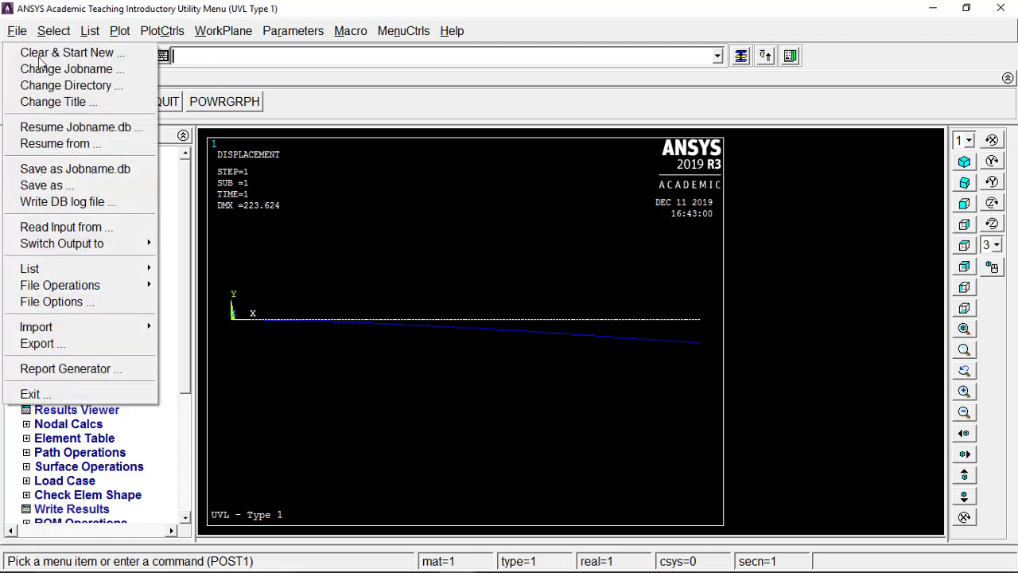
pyautogui.click(103, 372)
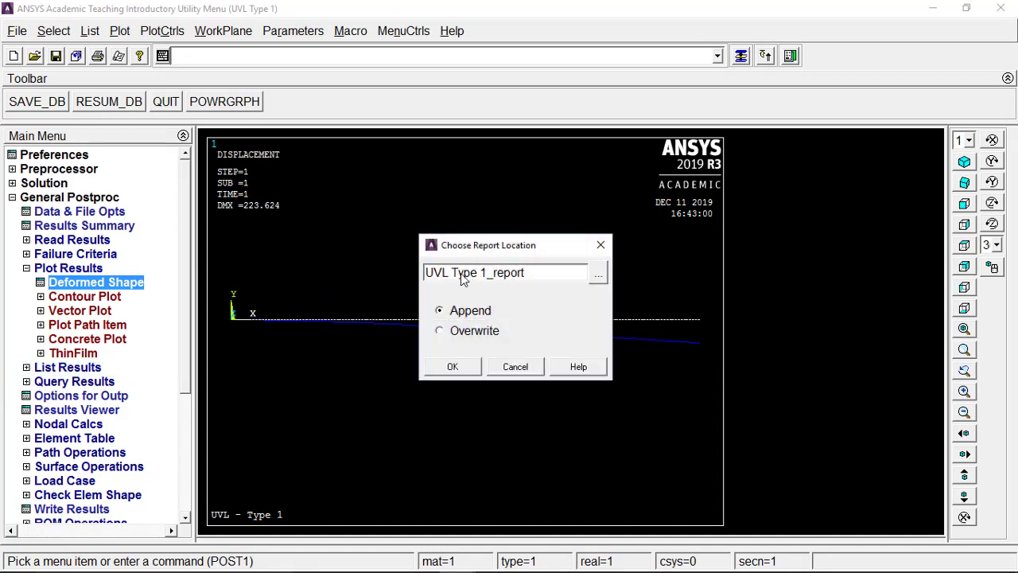
pyautogui.click(599, 273)
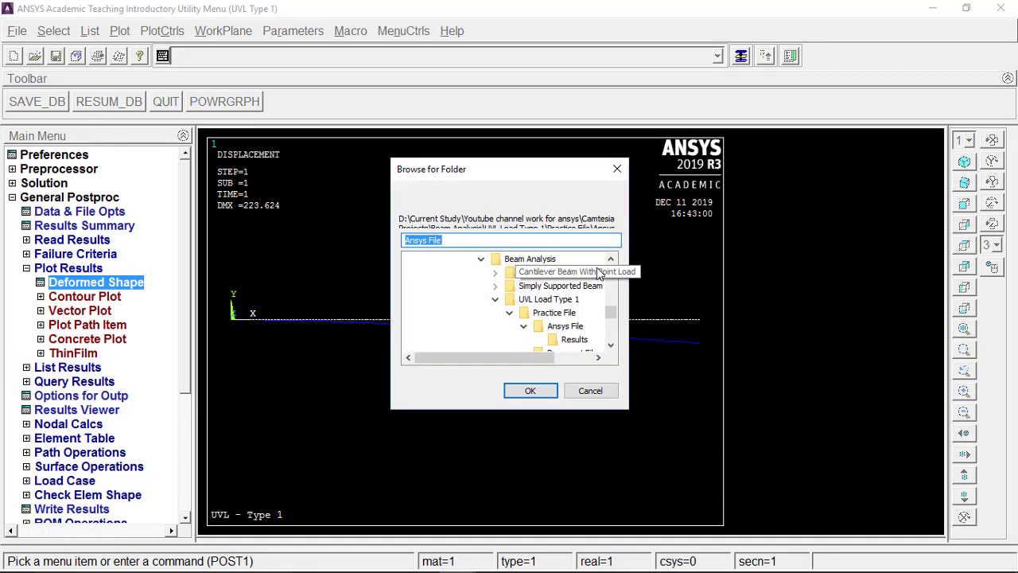
pyautogui.click(573, 340)
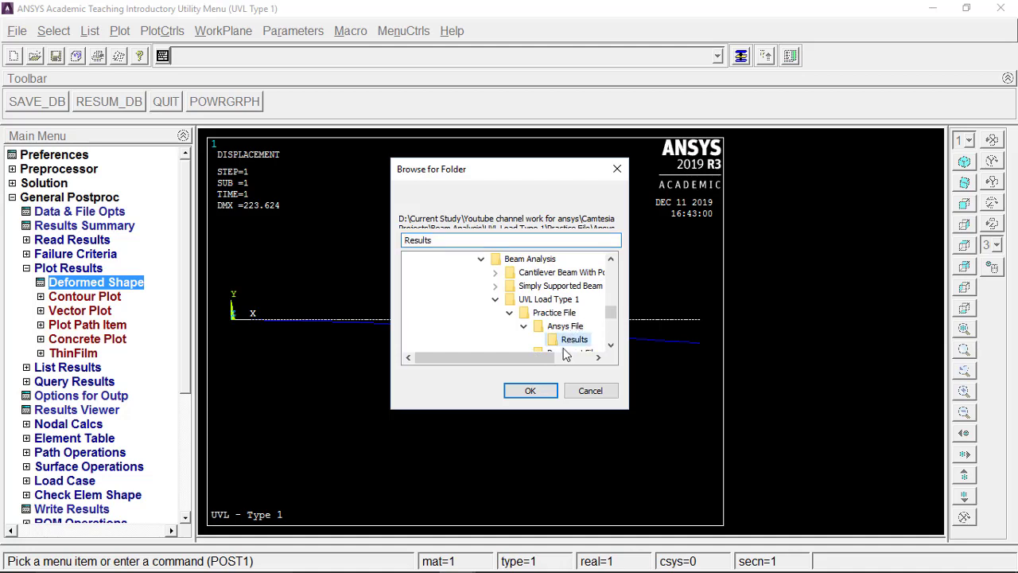
pyautogui.click(530, 390)
pyautogui.click(475, 369)
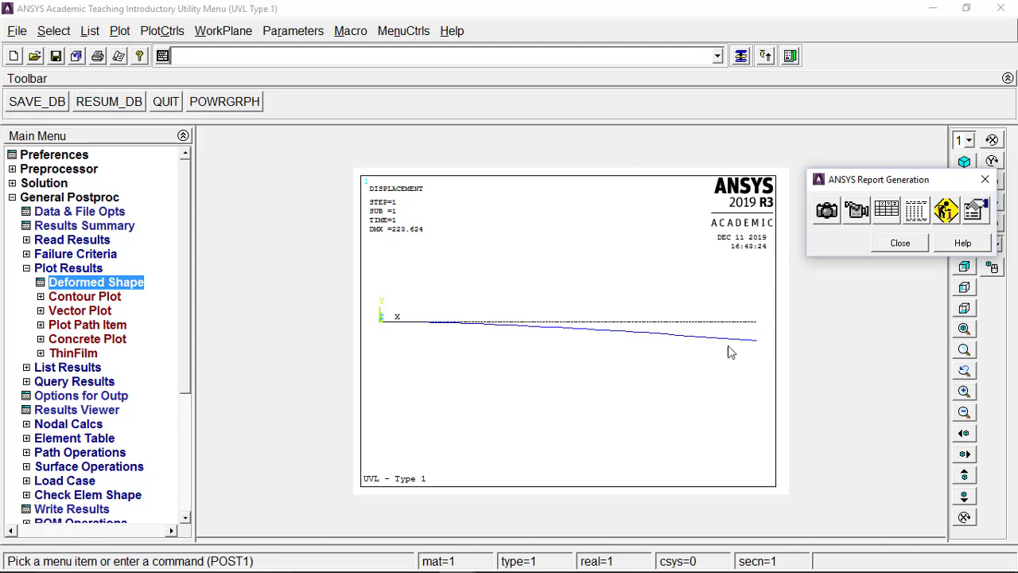
# Capture the deformed-shape plot as a report image with the caption "Deflection of Beam".
pyautogui.click(827, 211)
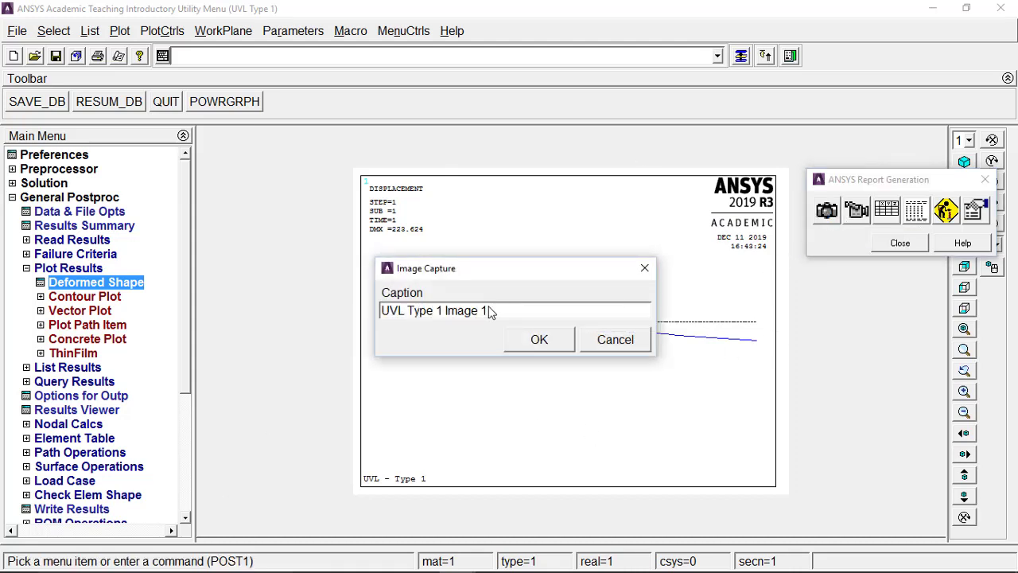
pyautogui.press('BackSpace')
pyautogui.press('BackSpace')
pyautogui.press('BackSpace')
pyautogui.press('BackSpace')
pyautogui.press('BackSpace')
pyautogui.press('BackSpace')
pyautogui.press('BackSpace')
pyautogui.press('BackSpace')
pyautogui.press('BackSpace')
pyautogui.press('BackSpace')
pyautogui.press('BackSpace')
pyautogui.press('BackSpace')
pyautogui.press('BackSpace')
pyautogui.press('BackSpace')
pyautogui.press('BackSpace')
pyautogui.press('BackSpace')
pyautogui.press('BackSpace')
pyautogui.press('BackSpace')
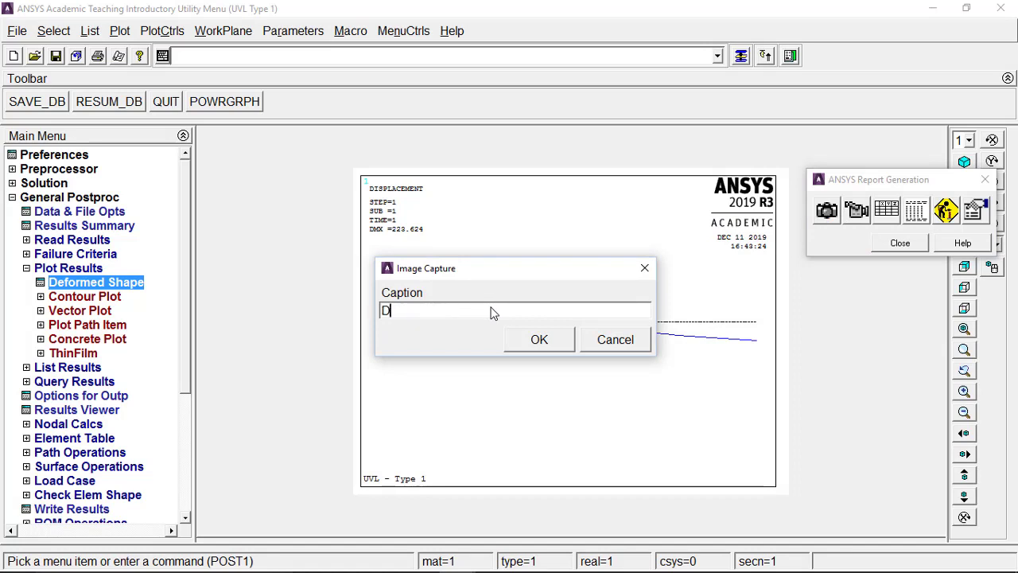
pyautogui.write('Deflection of Beam')
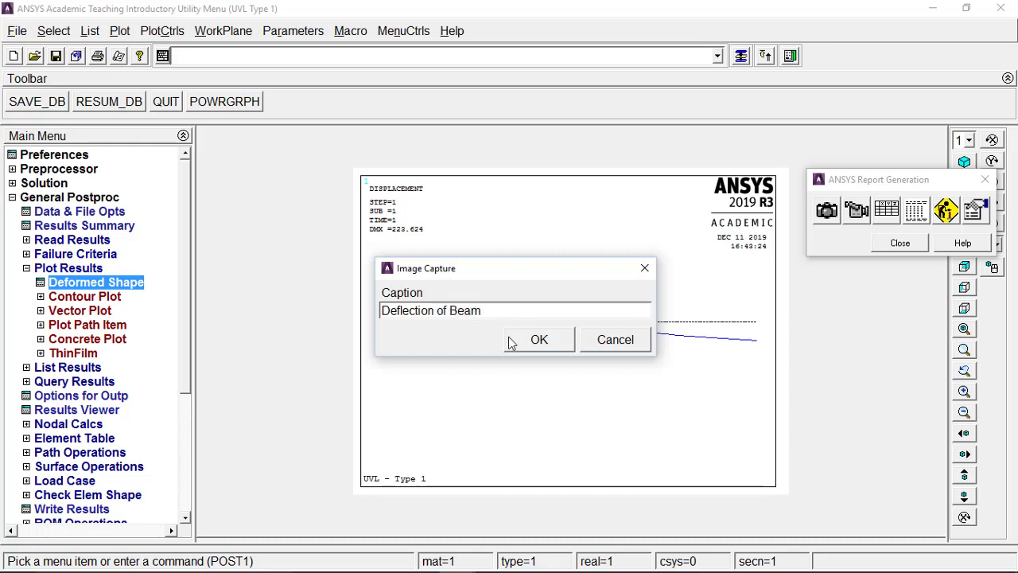
pyautogui.click(525, 346)
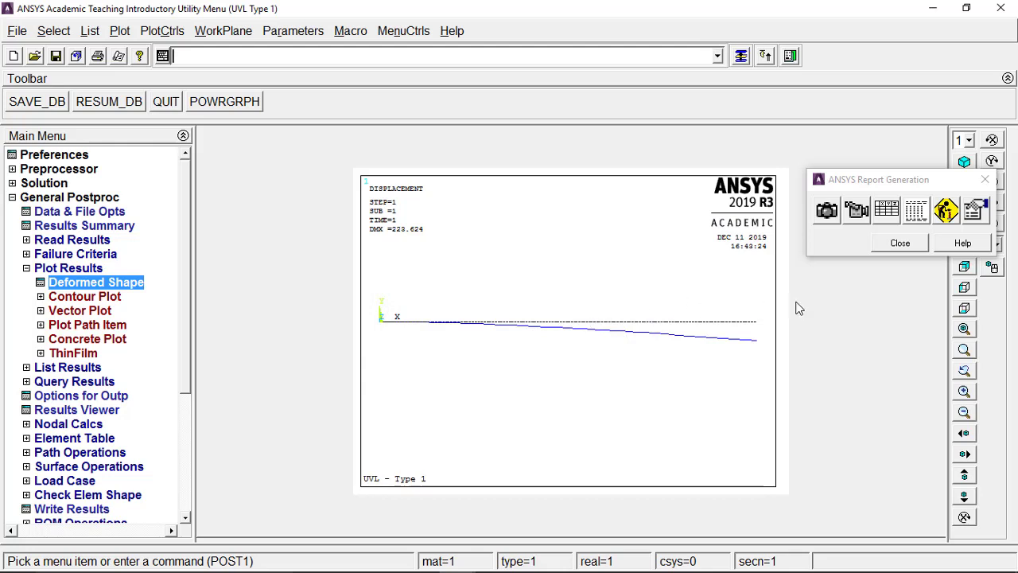
# Capture a Deformed Shape report animation with 10 frames, 0.5 s delay and deformed plus undeformed display, and close the report generator.
pyautogui.click(865, 214)
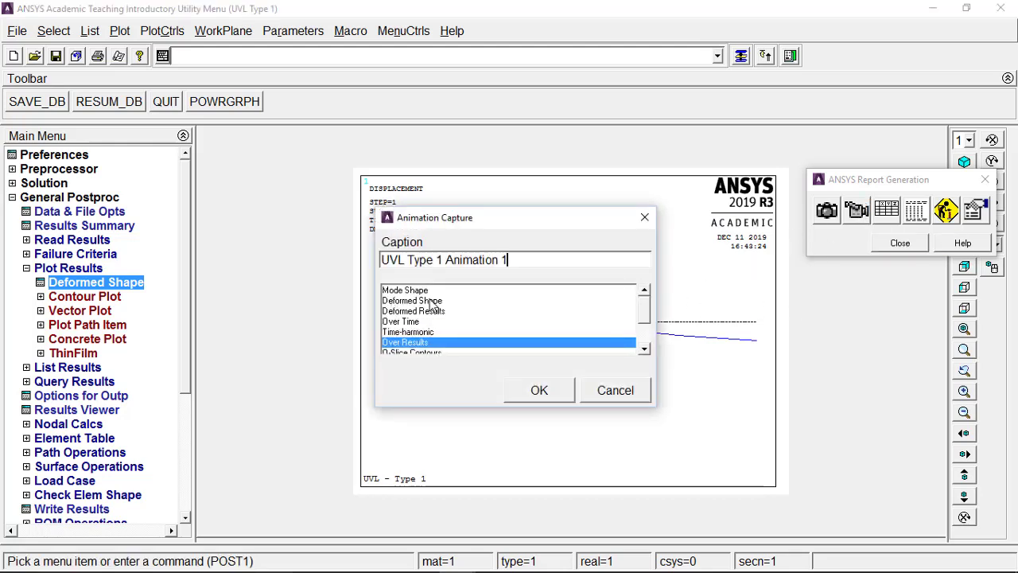
pyautogui.click(431, 301)
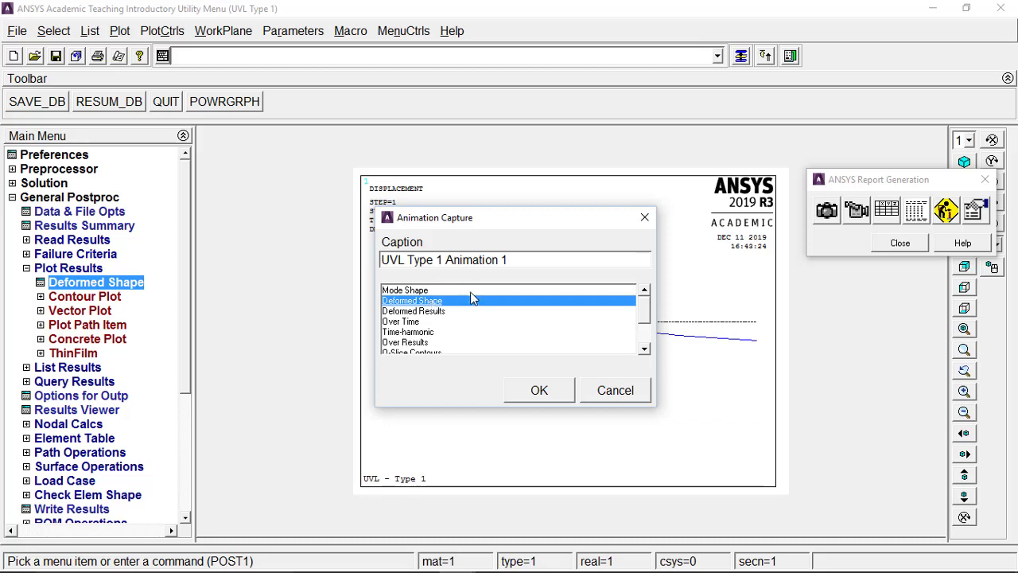
pyautogui.click(541, 391)
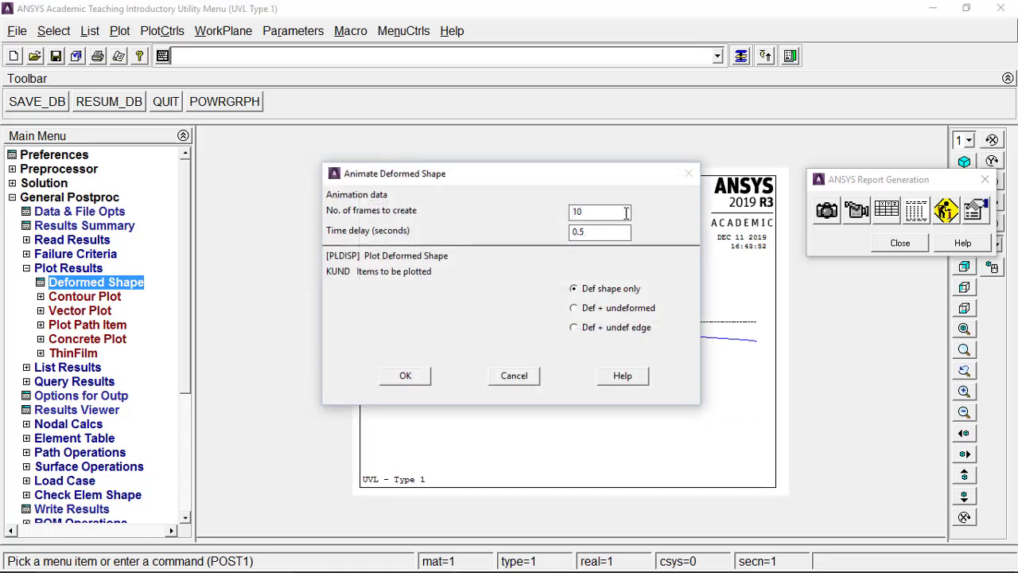
pyautogui.moveTo(605, 213); pyautogui.dragTo(515, 212)
pyautogui.click(574, 310)
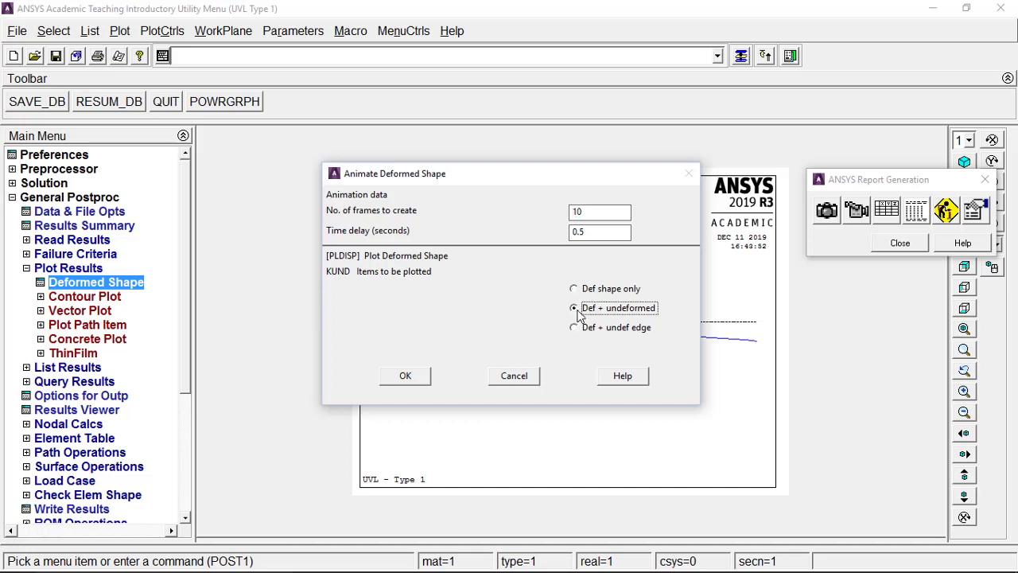
pyautogui.click(405, 377)
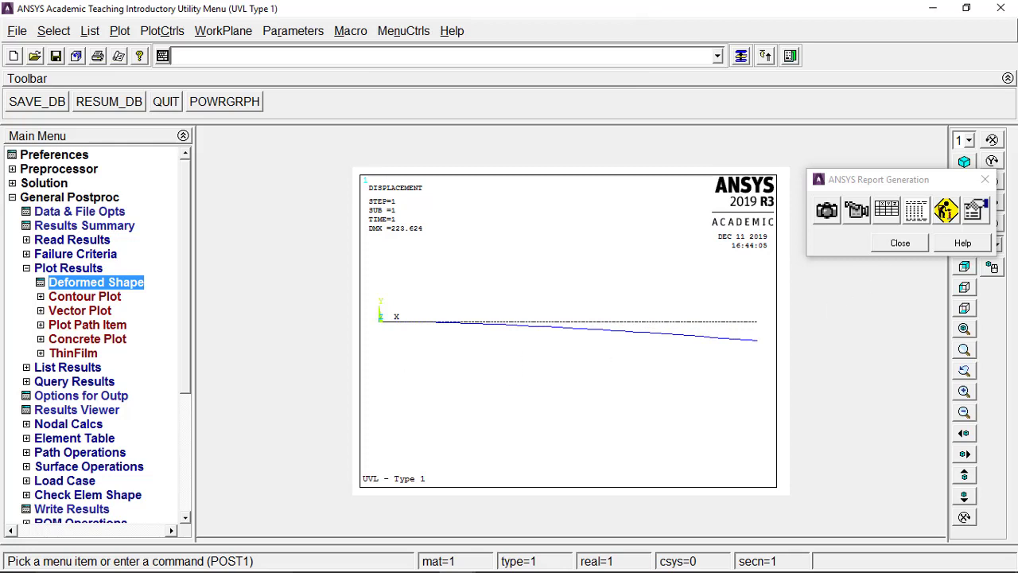
pyautogui.click(899, 244)
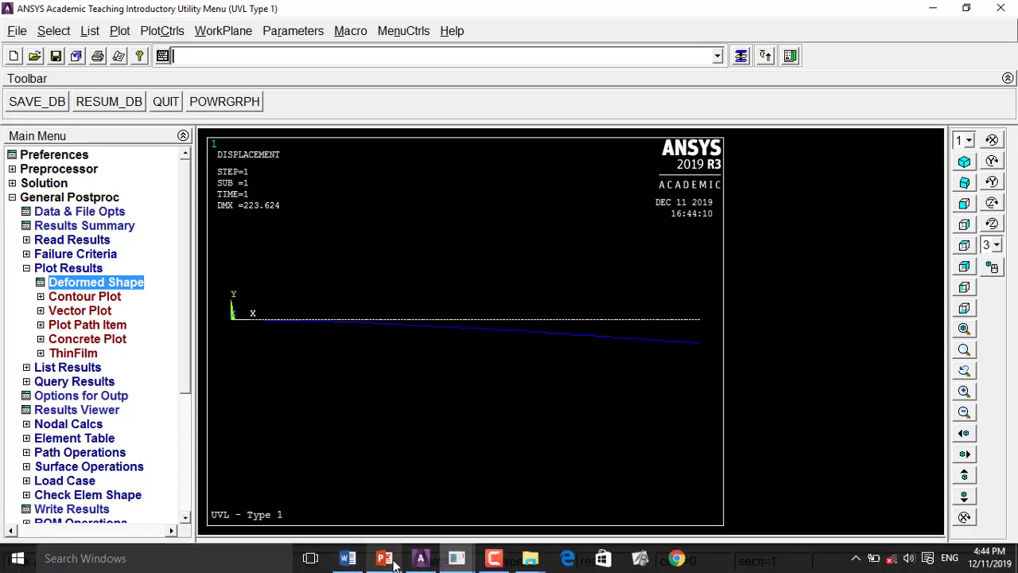
# Check the captured frames in the animseq_1 folder inside Results, view frame9.png, and return to ANSYS.
pyautogui.moveTo(534, 562)
pyautogui.moveTo(568, 528)
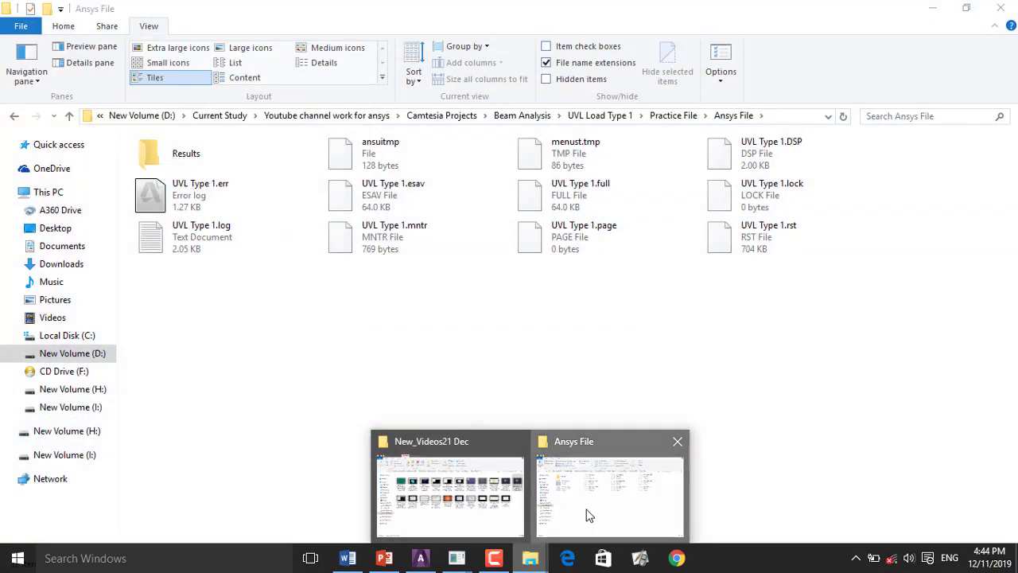
pyautogui.click(560, 513)
pyautogui.doubleClick(222, 148)
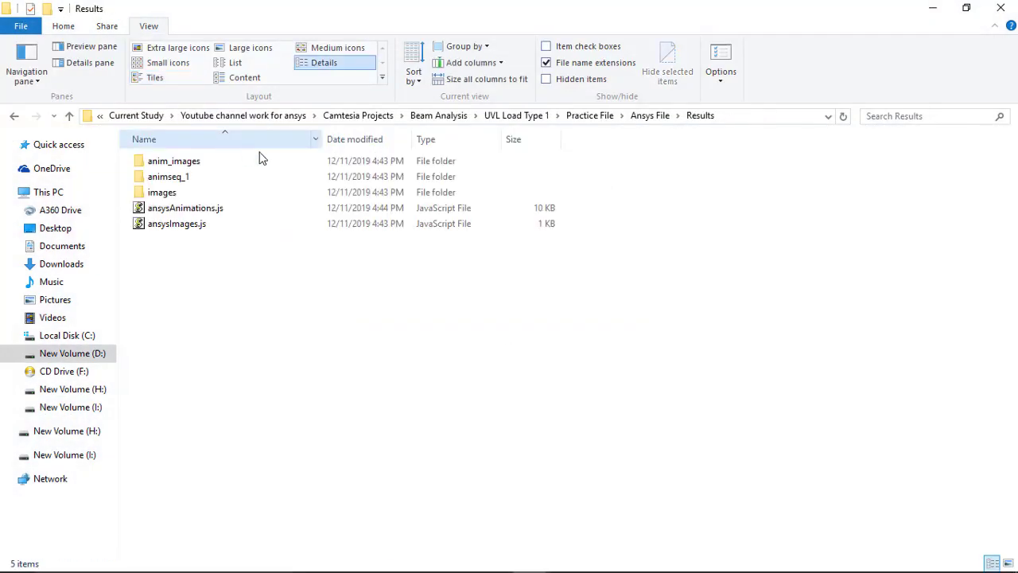
pyautogui.click(177, 77)
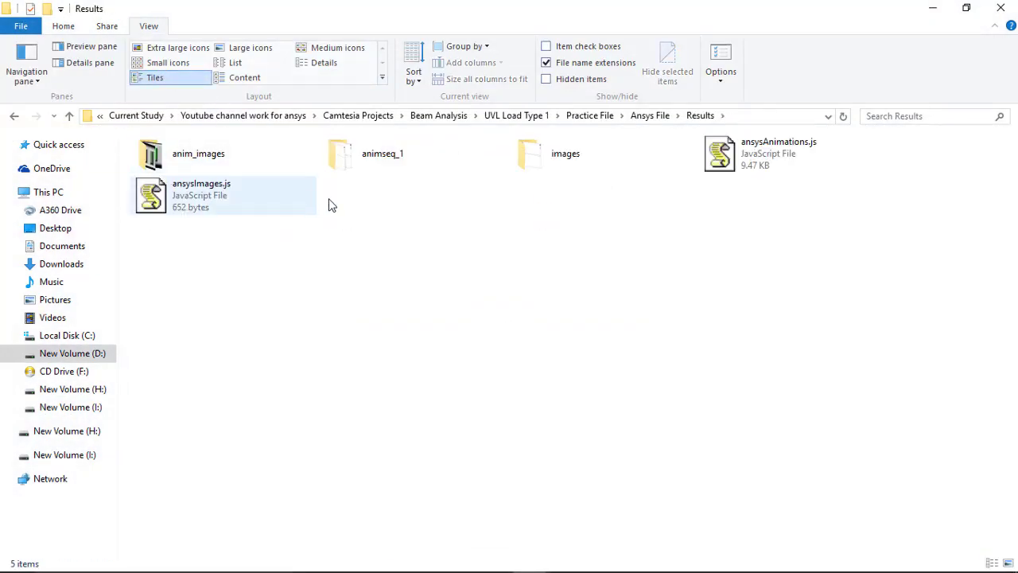
pyautogui.click(393, 166)
pyautogui.doubleClick(393, 165)
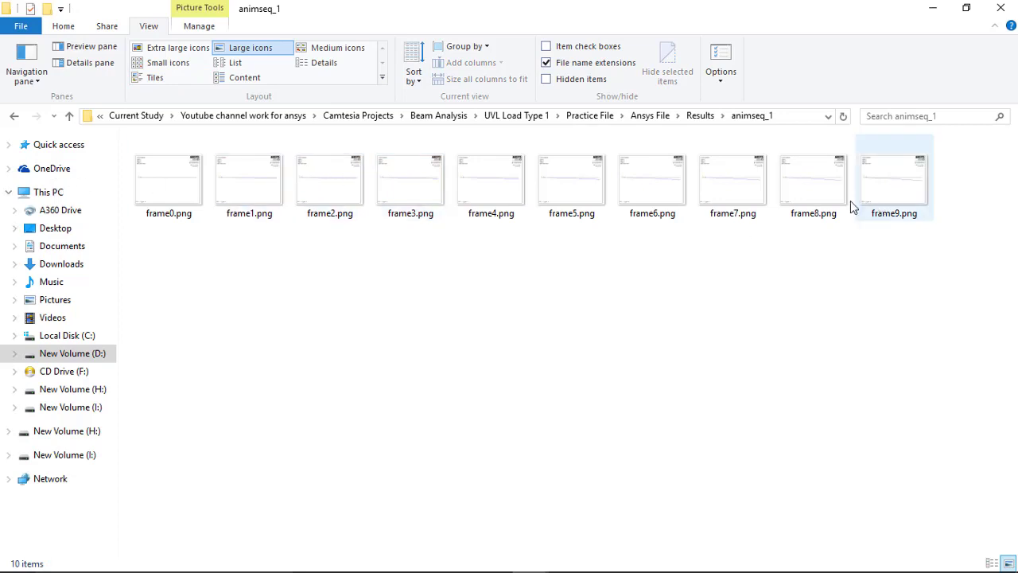
pyautogui.doubleClick(893, 205)
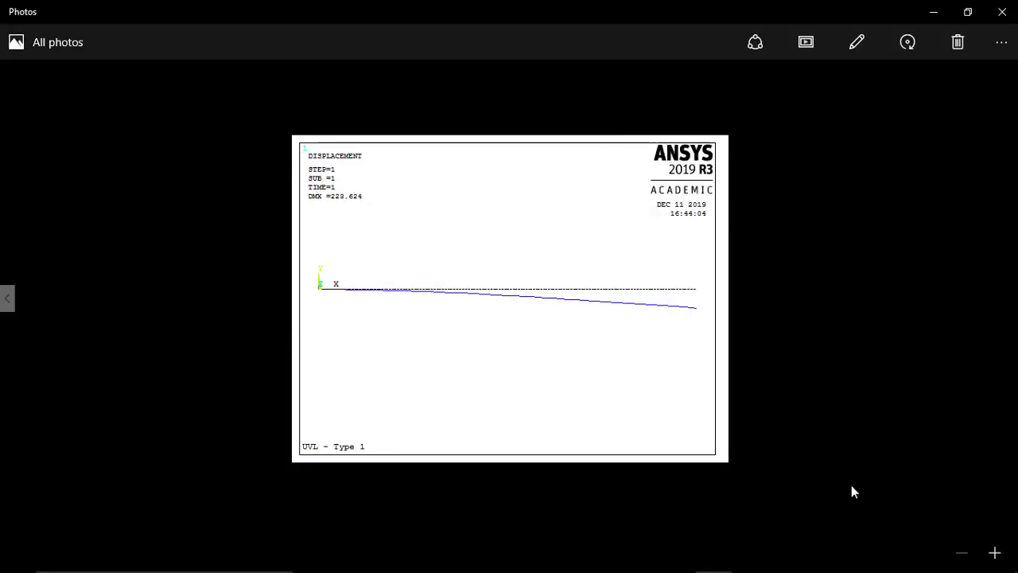
pyautogui.click(1007, 8)
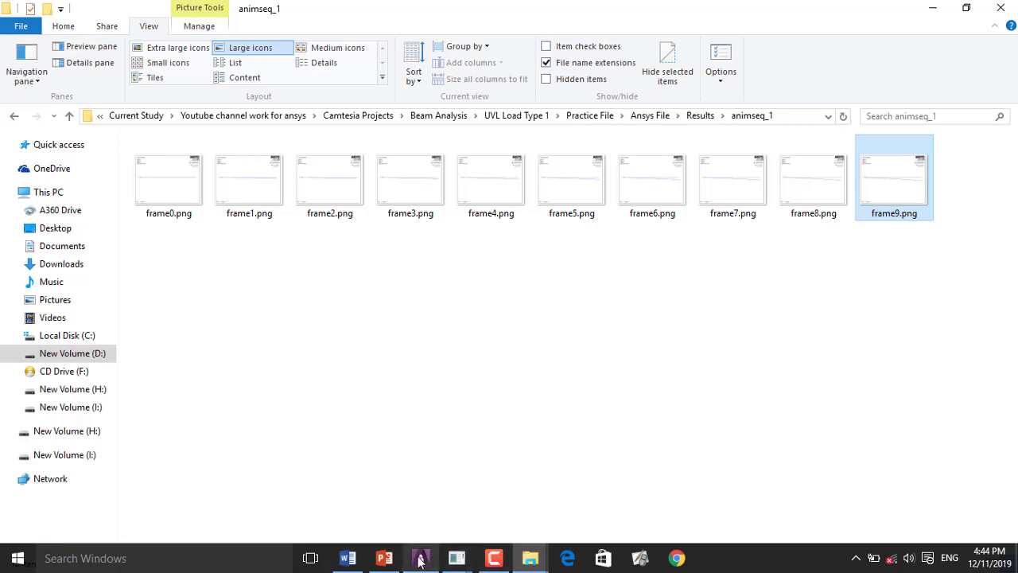
pyautogui.moveTo(421, 560)
pyautogui.click(534, 507)
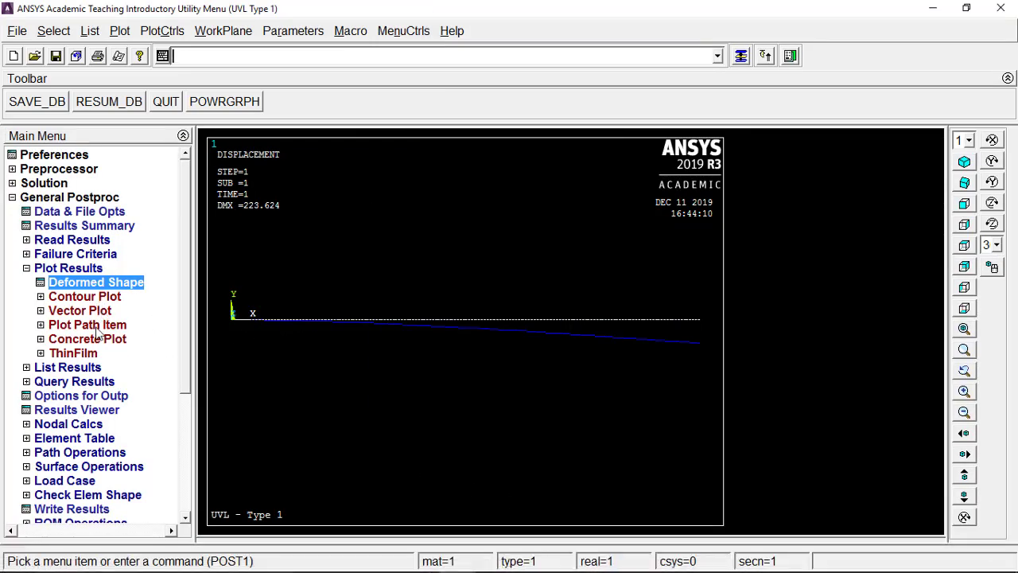
# Define element table items by sequence number for SMISC, 3 and SMISC, 6 in General Postproc.
pyautogui.click(73, 271)
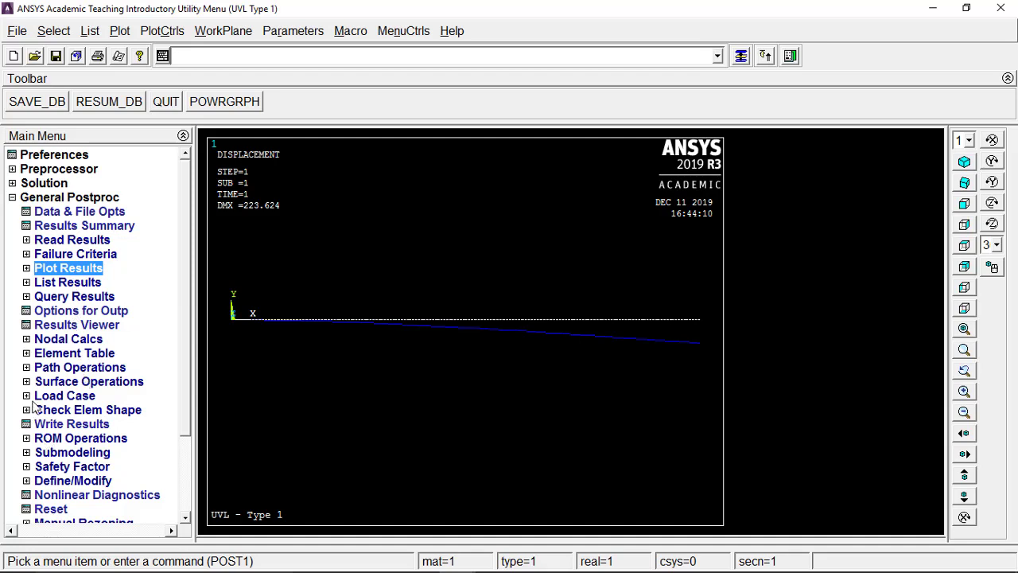
pyautogui.click(50, 353)
pyautogui.click(68, 369)
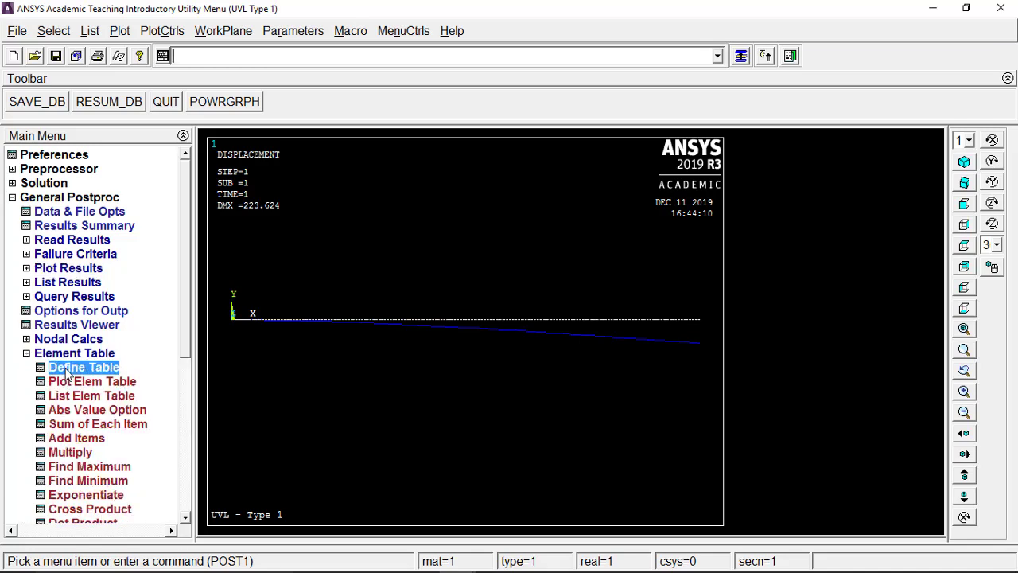
pyautogui.click(148, 381)
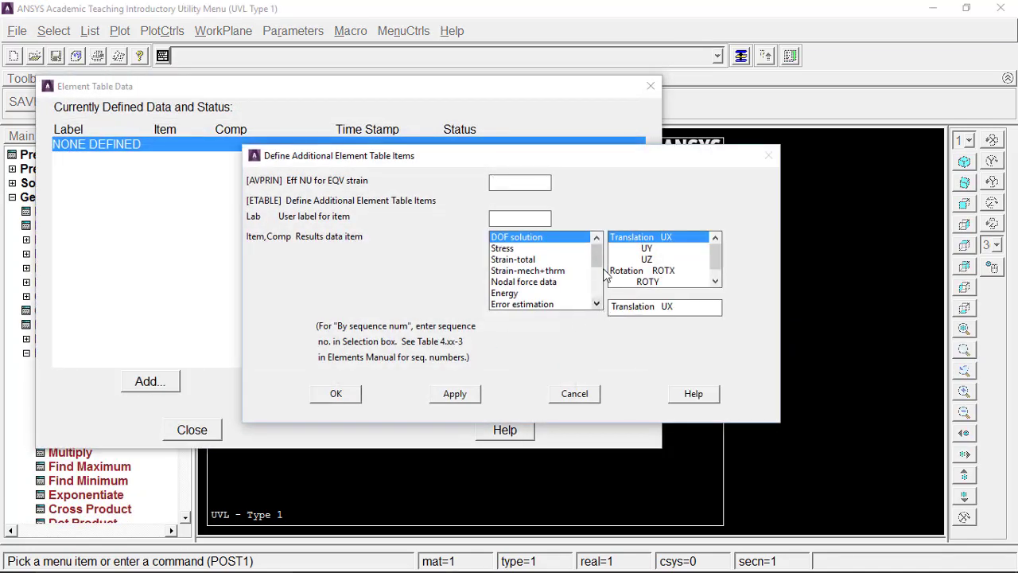
pyautogui.moveTo(599, 243); pyautogui.dragTo(598, 296)
pyautogui.click(559, 304)
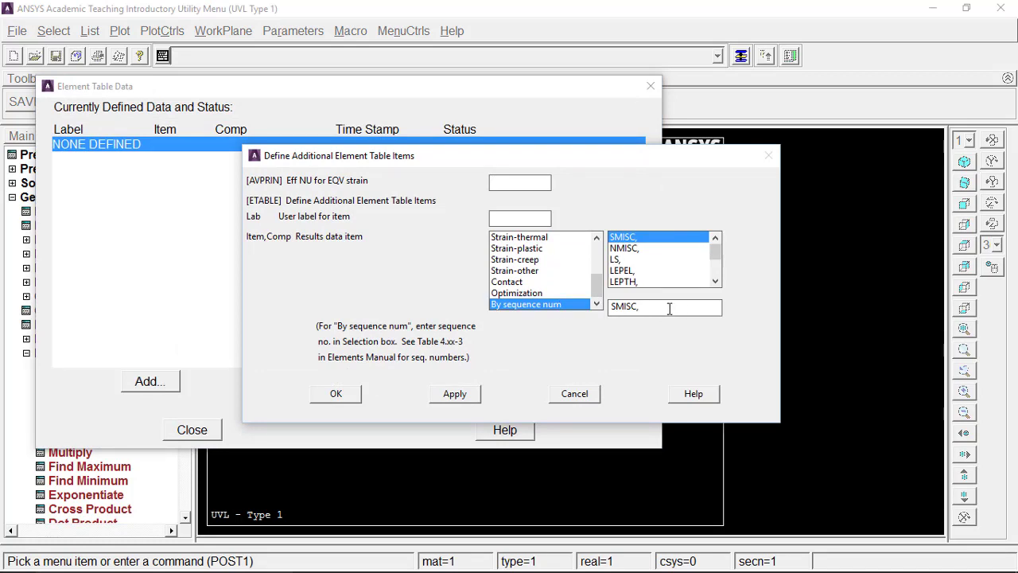
pyautogui.write('3')
pyautogui.click(445, 395)
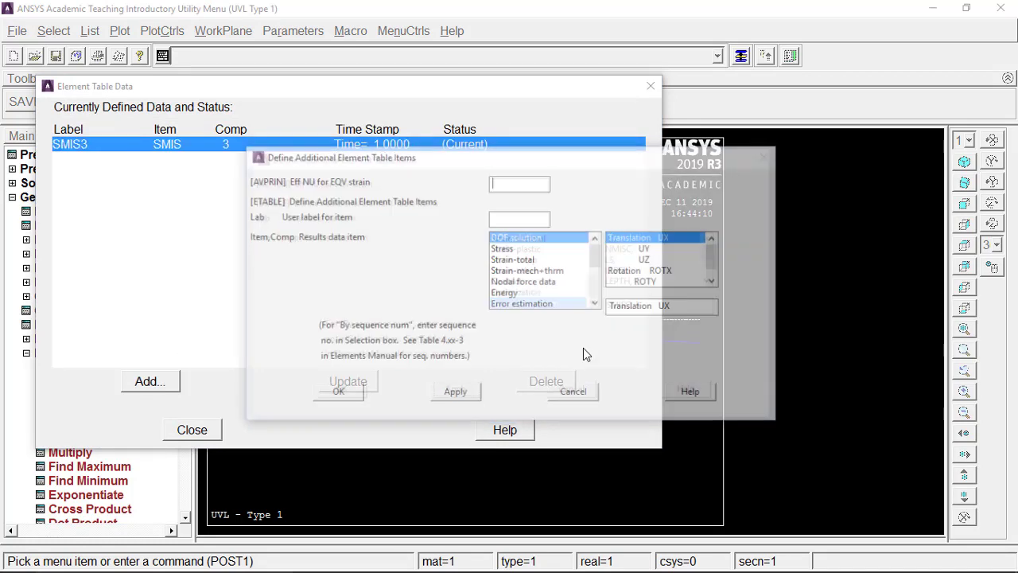
pyautogui.moveTo(596, 269); pyautogui.dragTo(599, 301)
pyautogui.click(560, 304)
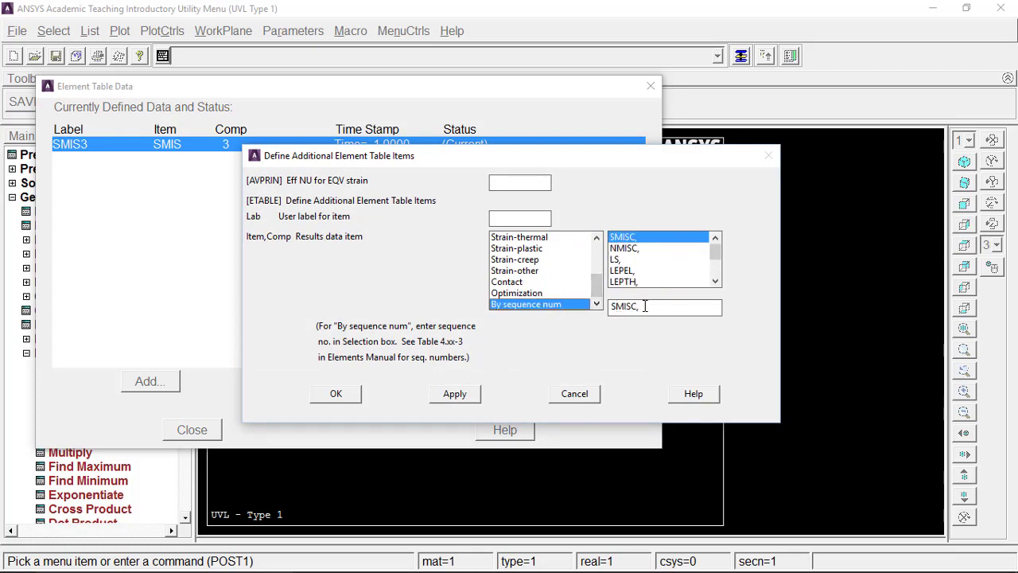
pyautogui.write('6')
pyautogui.click(450, 394)
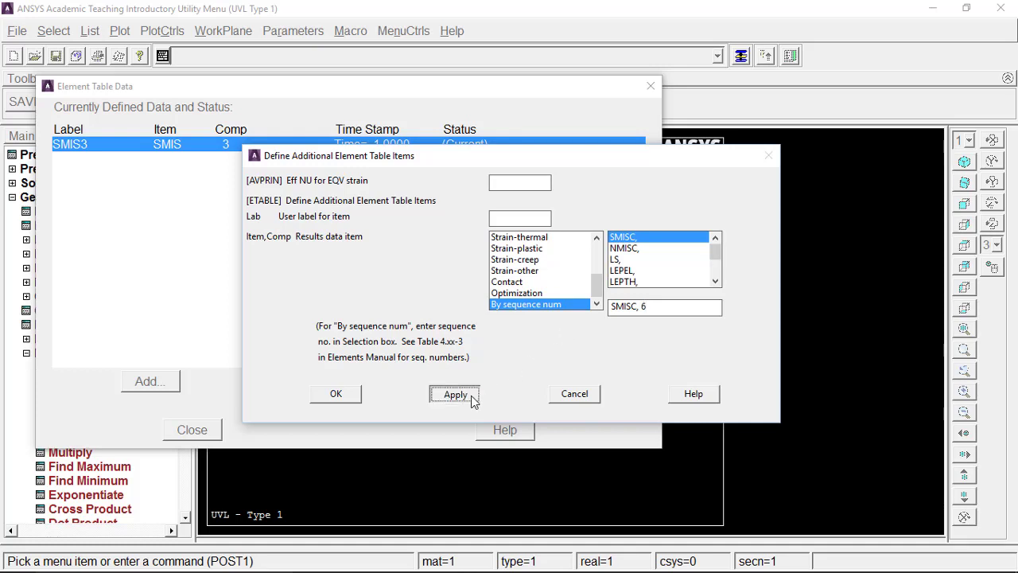
# Add element table items by sequence number for SMISC, 16 and SMISC, 19, and close the element table data.
pyautogui.moveTo(597, 256); pyautogui.dragTo(597, 296)
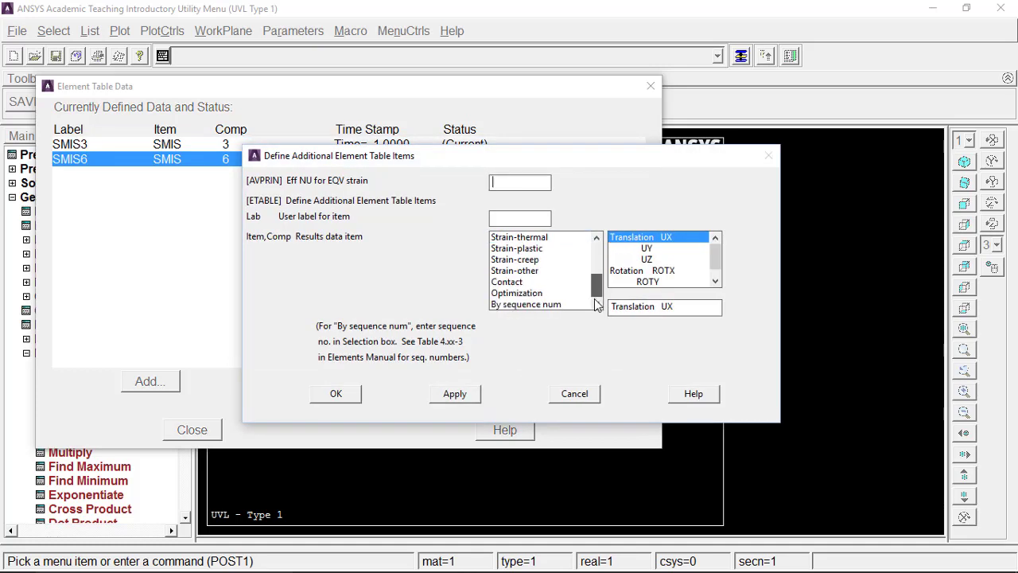
pyautogui.click(541, 305)
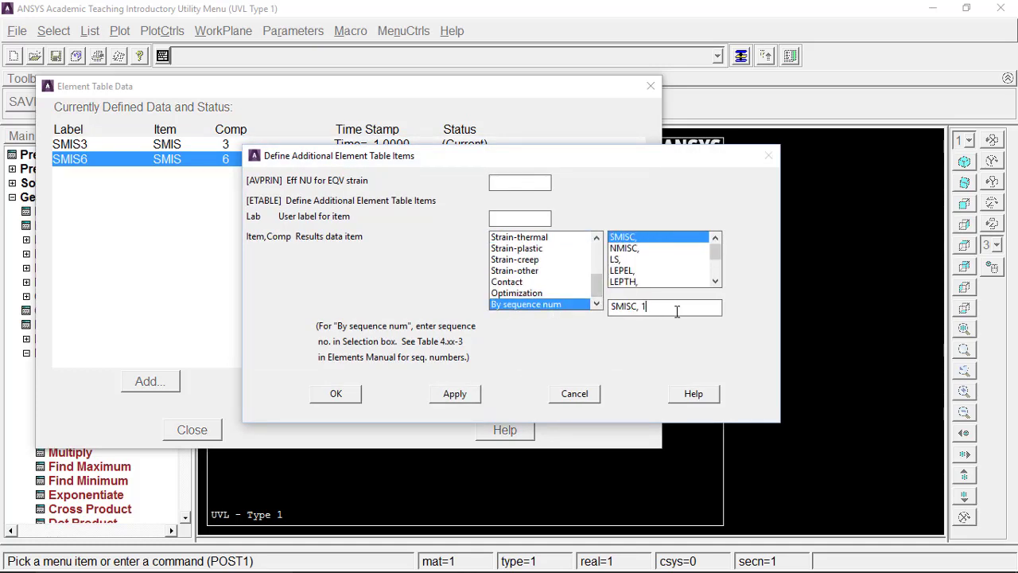
pyautogui.click(455, 394)
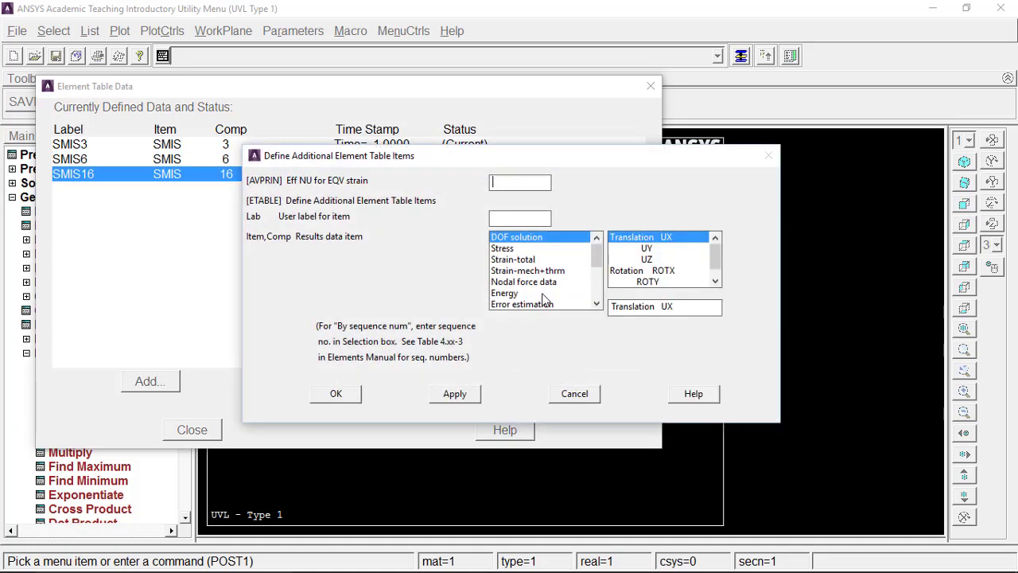
pyautogui.moveTo(597, 257); pyautogui.dragTo(599, 316)
pyautogui.click(527, 305)
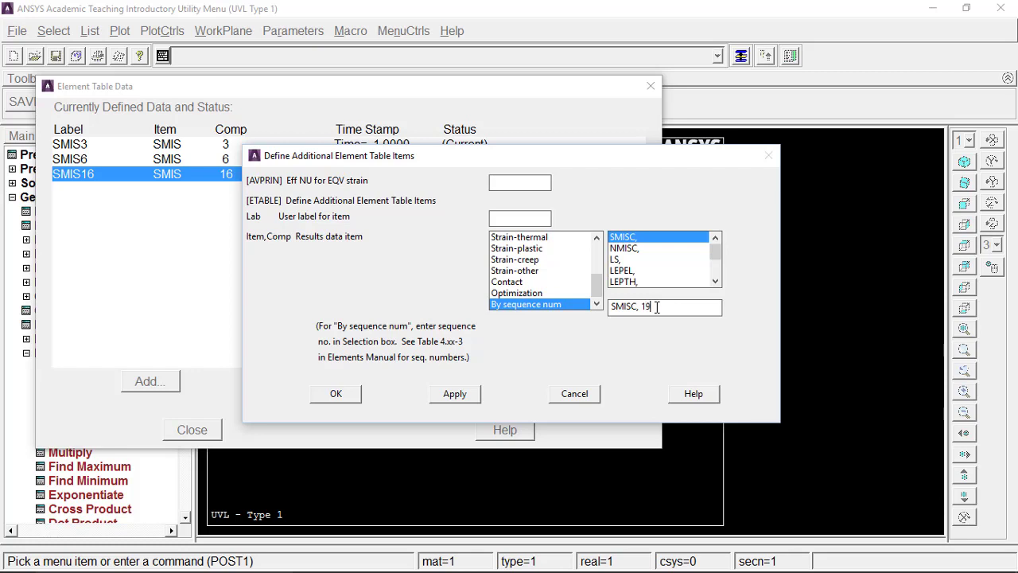
pyautogui.click(348, 394)
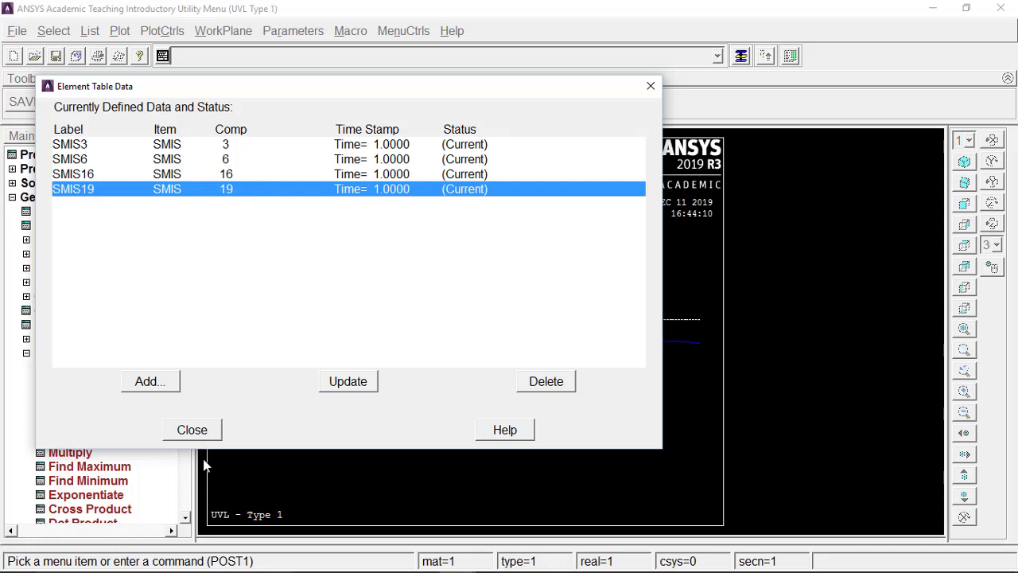
pyautogui.click(194, 429)
pyautogui.click(105, 355)
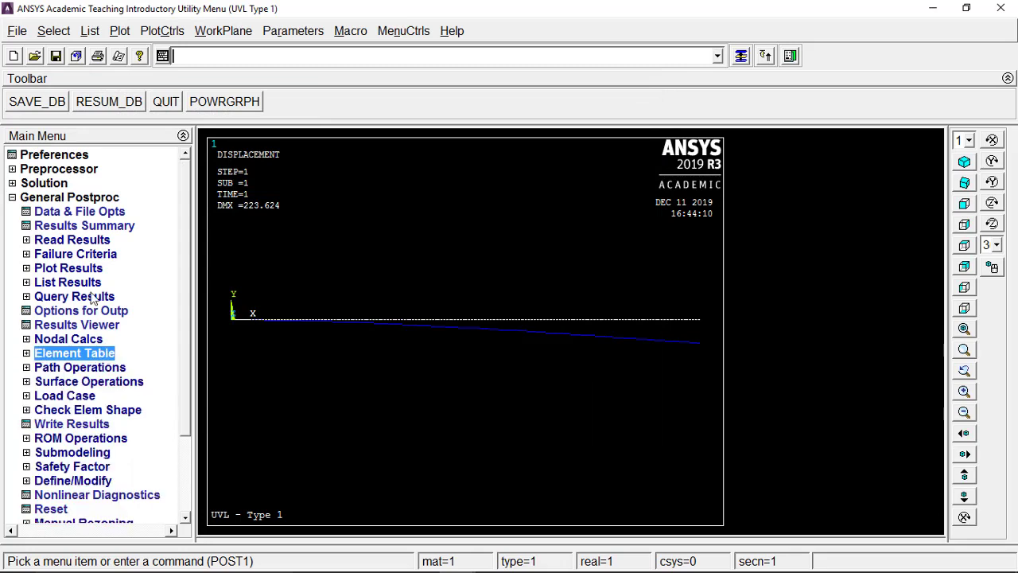
# Plot line-element results on the undeformed shape with SMIS3 at node I and SMIS16 at node J.
pyautogui.click(67, 271)
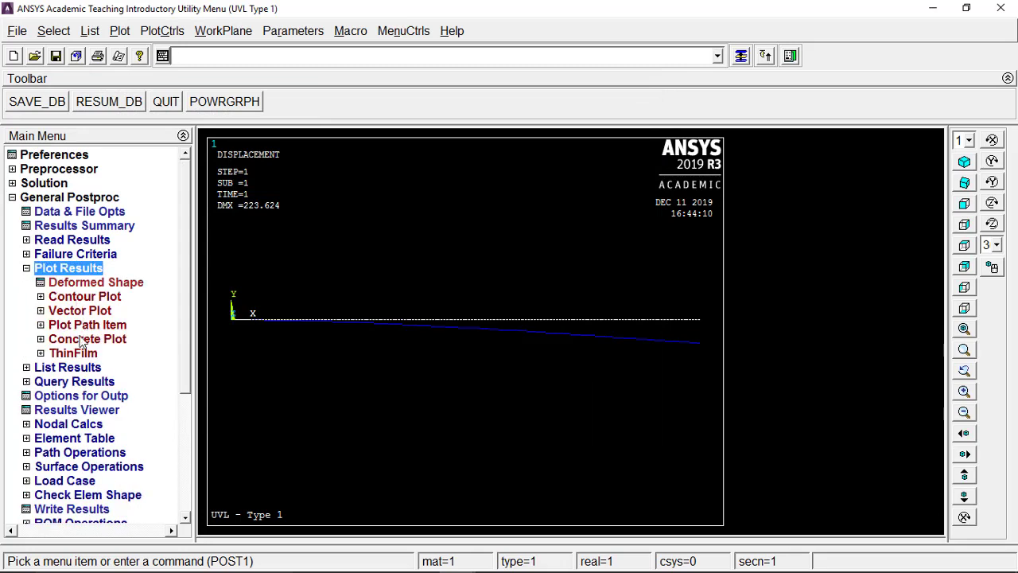
pyautogui.click(88, 286)
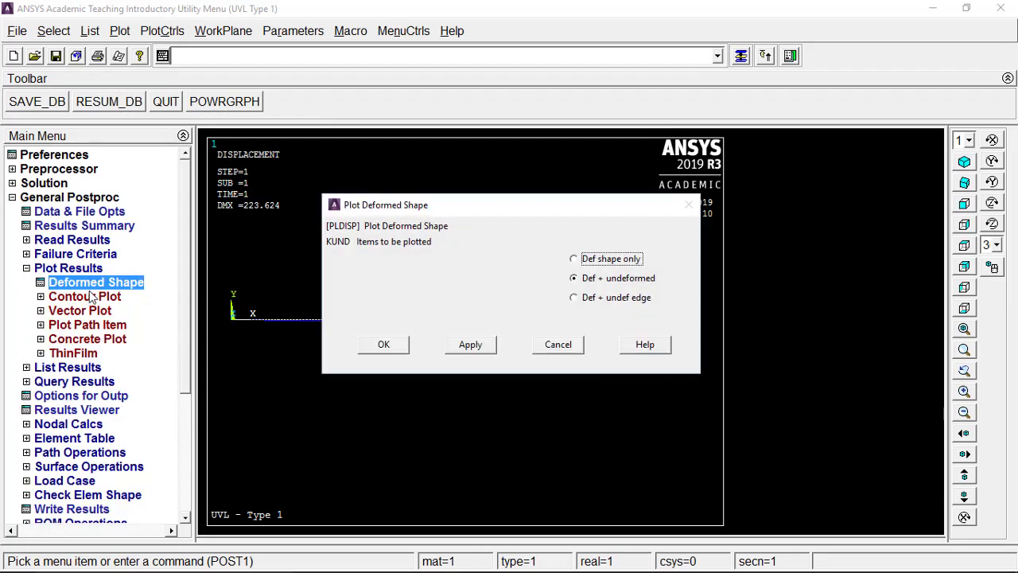
pyautogui.click(558, 345)
pyautogui.click(67, 297)
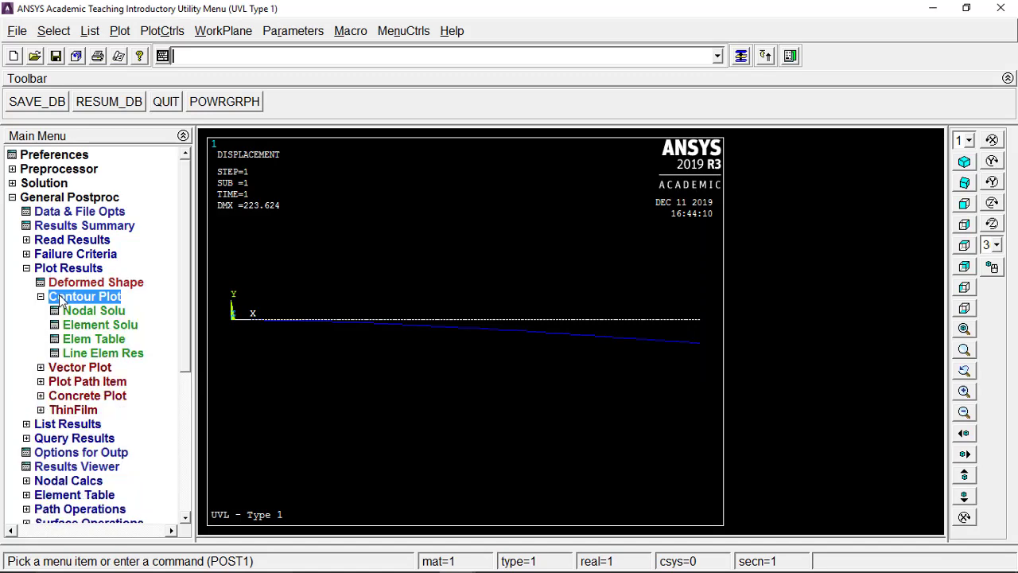
pyautogui.click(115, 356)
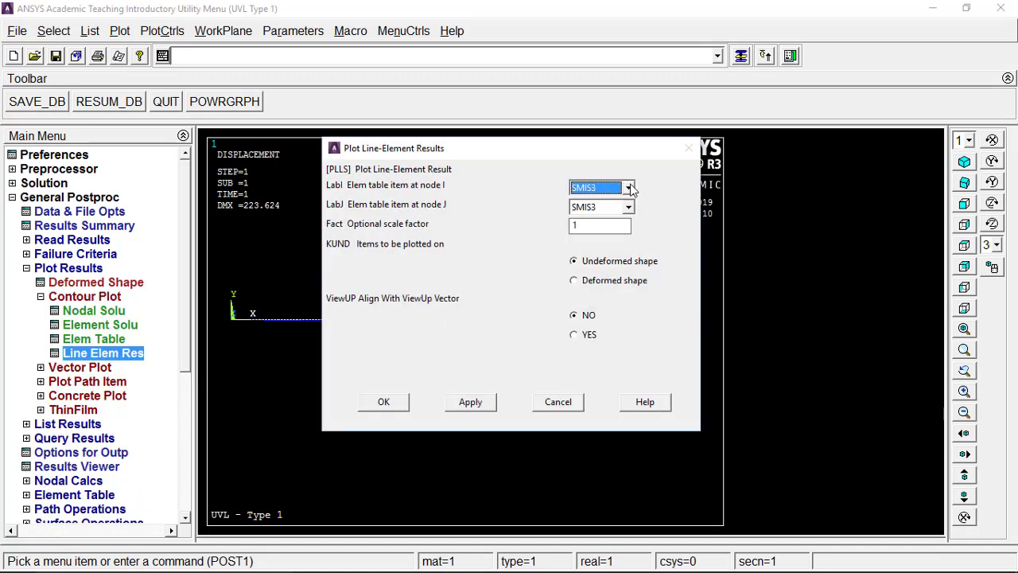
pyautogui.click(630, 188)
pyautogui.click(630, 204)
pyautogui.click(631, 205)
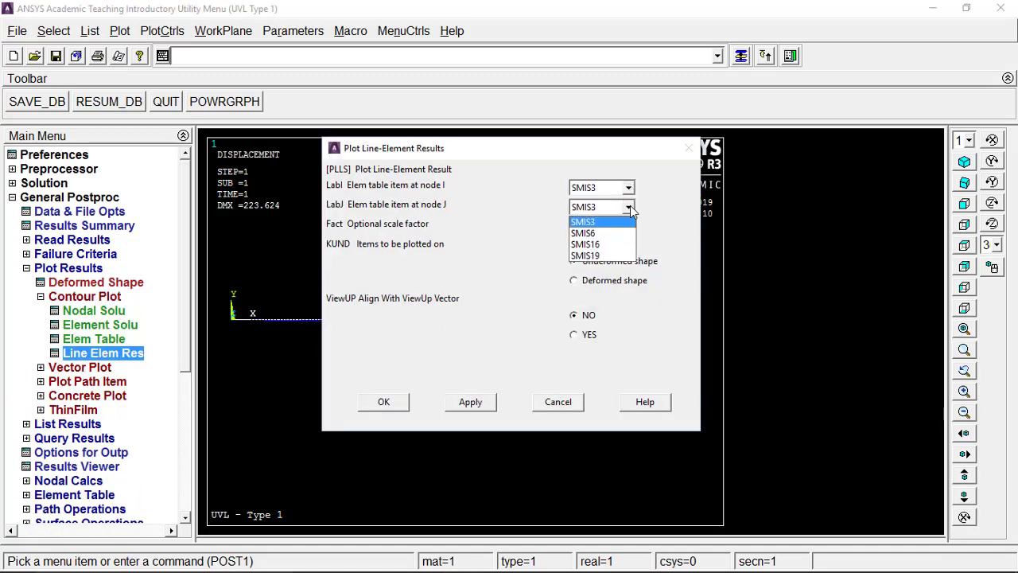
pyautogui.click(588, 243)
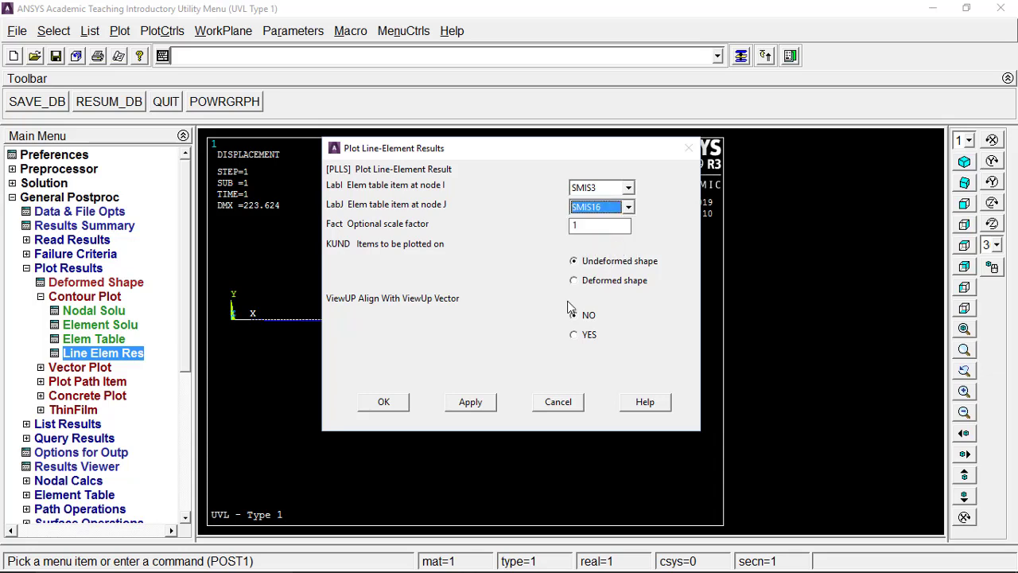
pyautogui.click(384, 403)
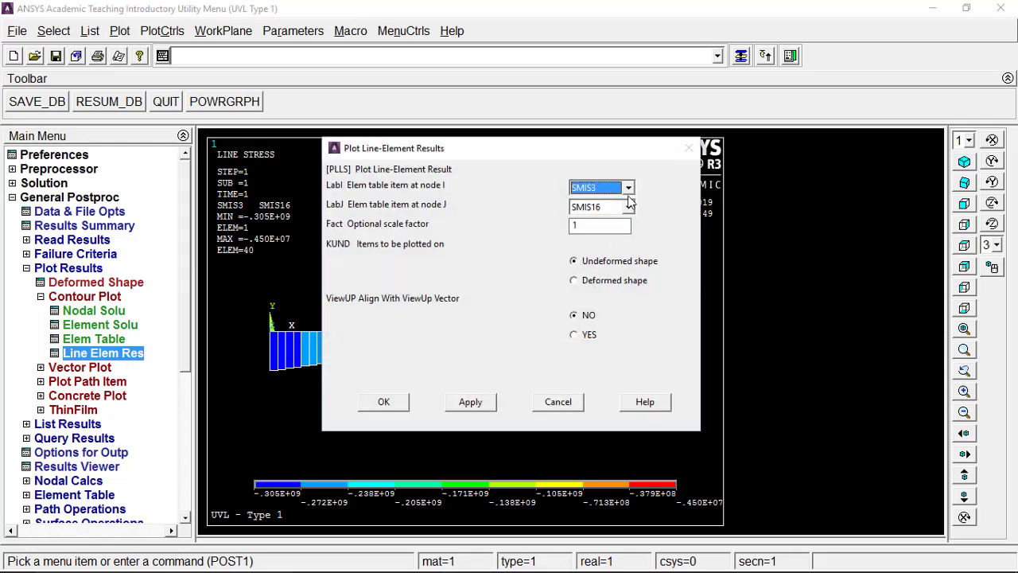
# Plot the line-element results using SMIS6 at node I and SMIS19 at node J on the undeformed shape.
pyautogui.click(628, 207)
pyautogui.click(610, 255)
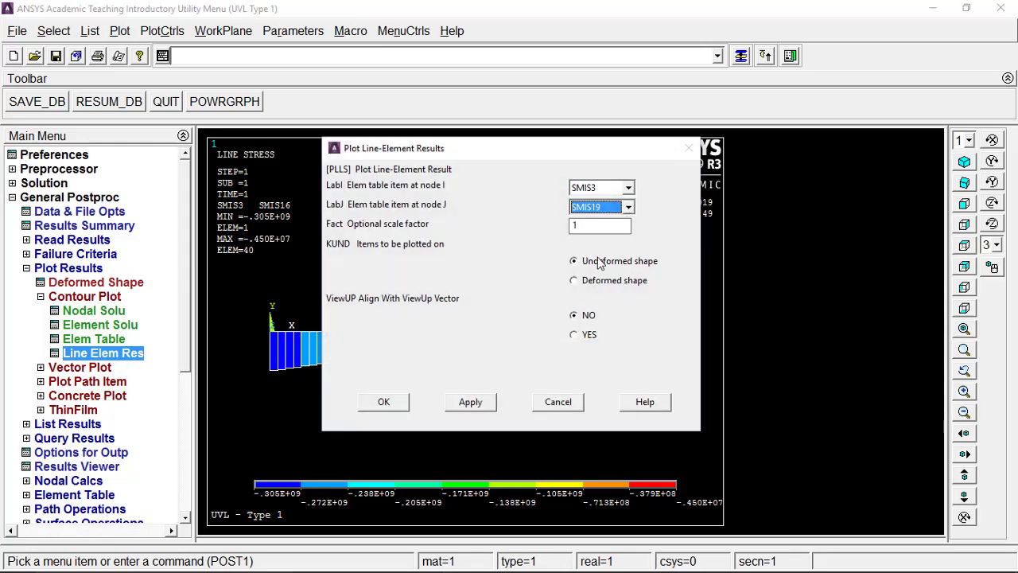
pyautogui.click(628, 188)
pyautogui.click(616, 215)
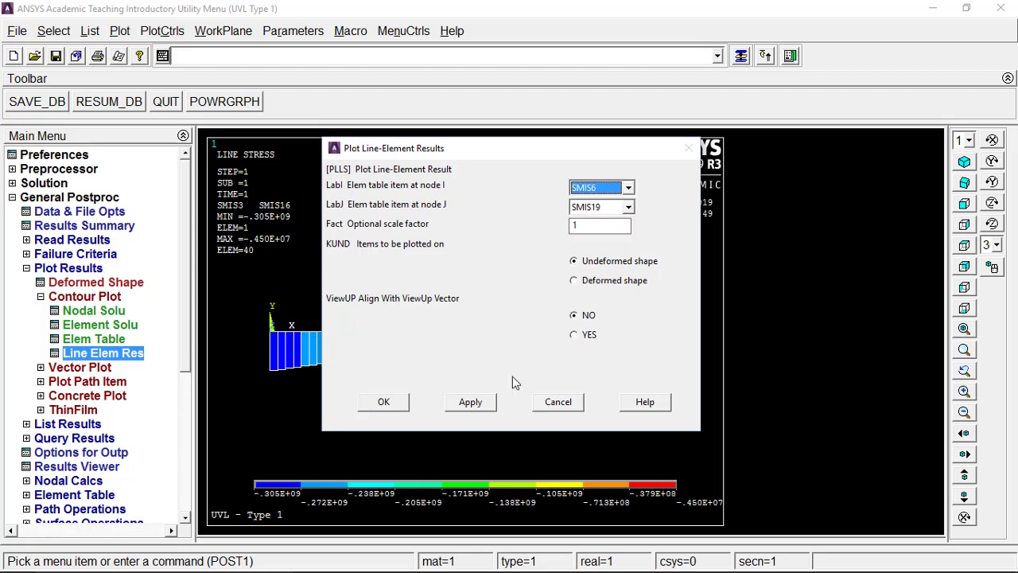
pyautogui.click(393, 406)
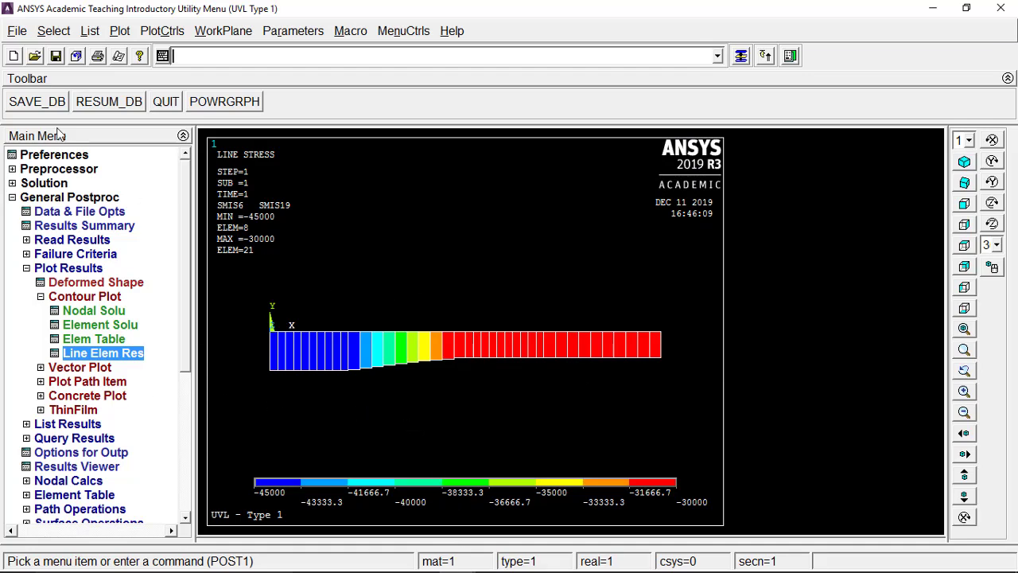
# Replot the line-element results with SMIS3 at node I and SMIS16 at node J.
pyautogui.click(102, 355)
pyautogui.click(628, 188)
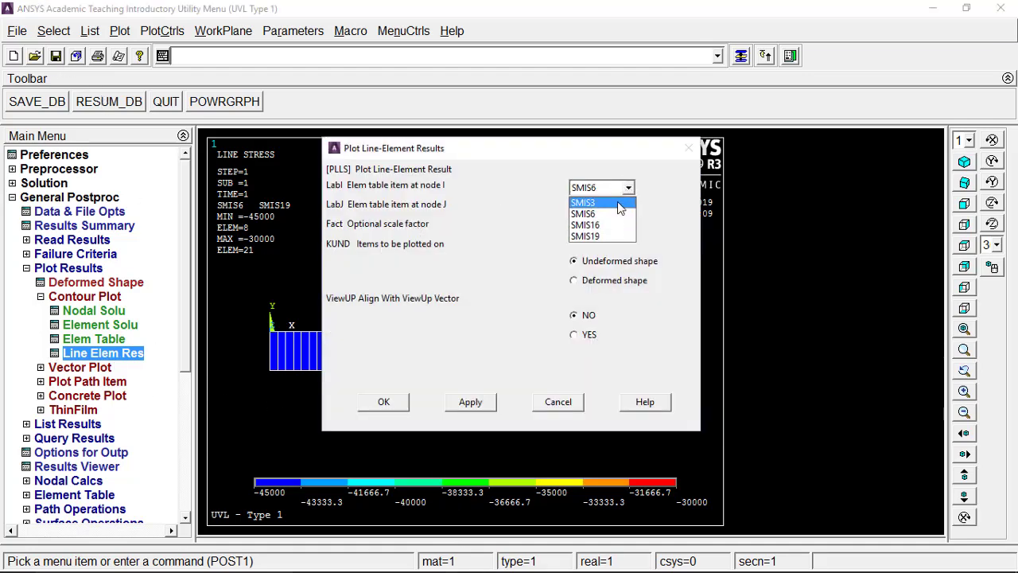
pyautogui.click(617, 202)
pyautogui.click(628, 207)
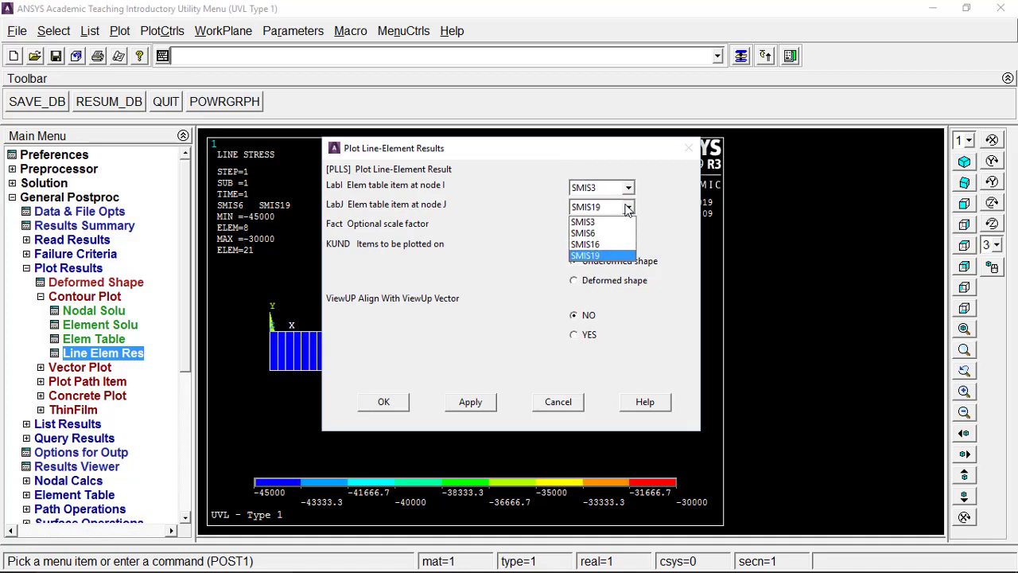
pyautogui.click(604, 245)
pyautogui.click(384, 402)
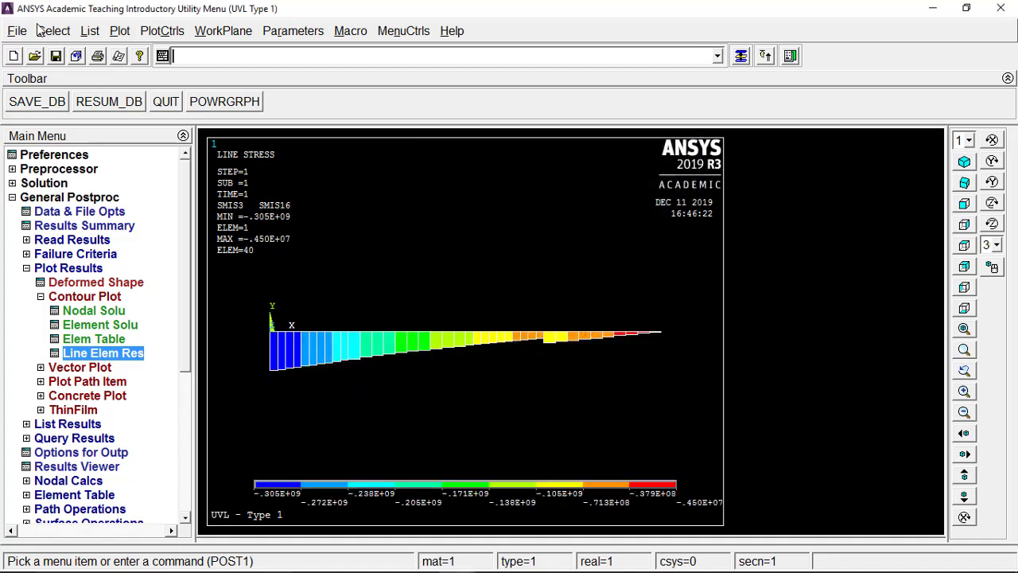
# Append the moment plot to the Results report as an image captioned "Bending Moment", and close the report generator.
pyautogui.click(16, 31)
pyautogui.click(63, 368)
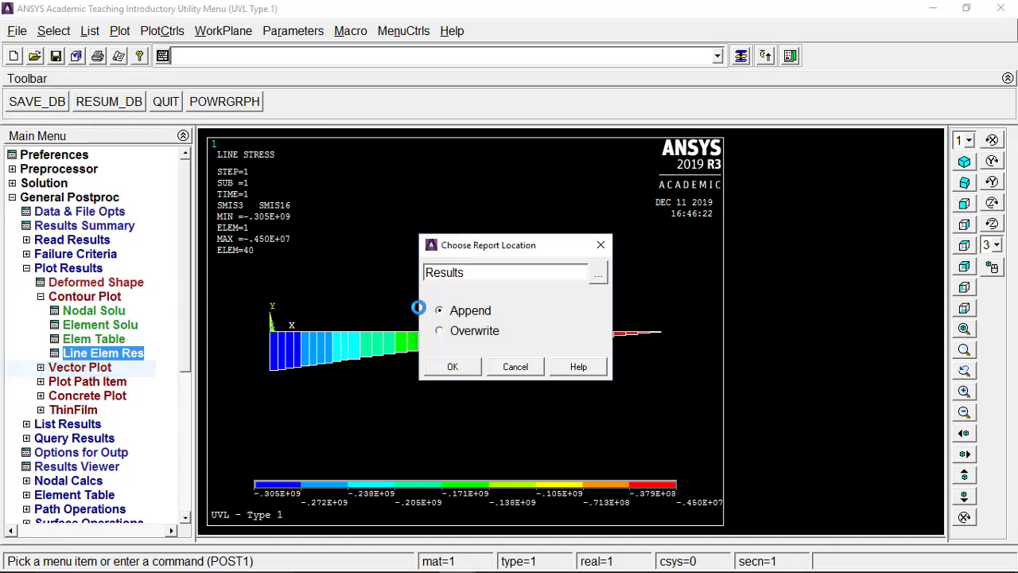
pyautogui.click(452, 367)
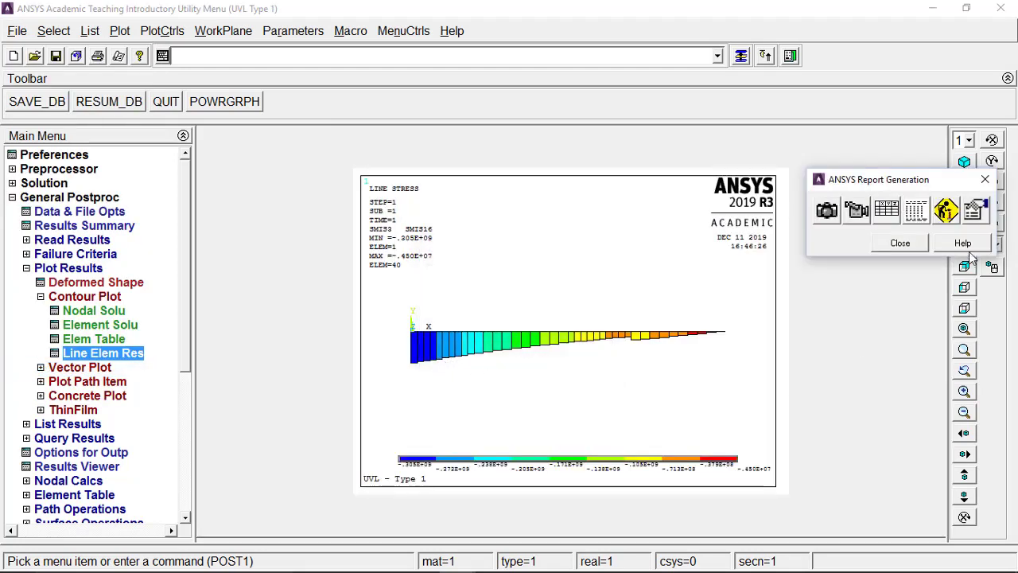
pyautogui.click(827, 211)
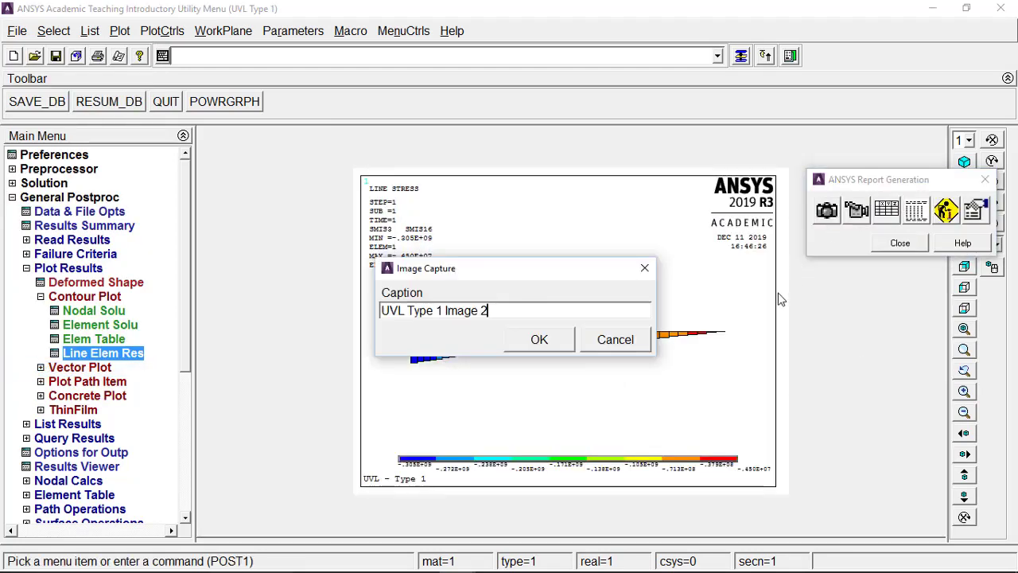
pyautogui.press('BackSpace')
pyautogui.press('BackSpace')
pyautogui.press('BackSpace')
pyautogui.press('BackSpace')
pyautogui.press('BackSpace')
pyautogui.press('BackSpace')
pyautogui.press('BackSpace')
pyautogui.press('BackSpace')
pyautogui.press('BackSpace')
pyautogui.press('BackSpace')
pyautogui.press('BackSpace')
pyautogui.press('BackSpace')
pyautogui.press('BackSpace')
pyautogui.press('BackSpace')
pyautogui.press('BackSpace')
pyautogui.press('BackSpace')
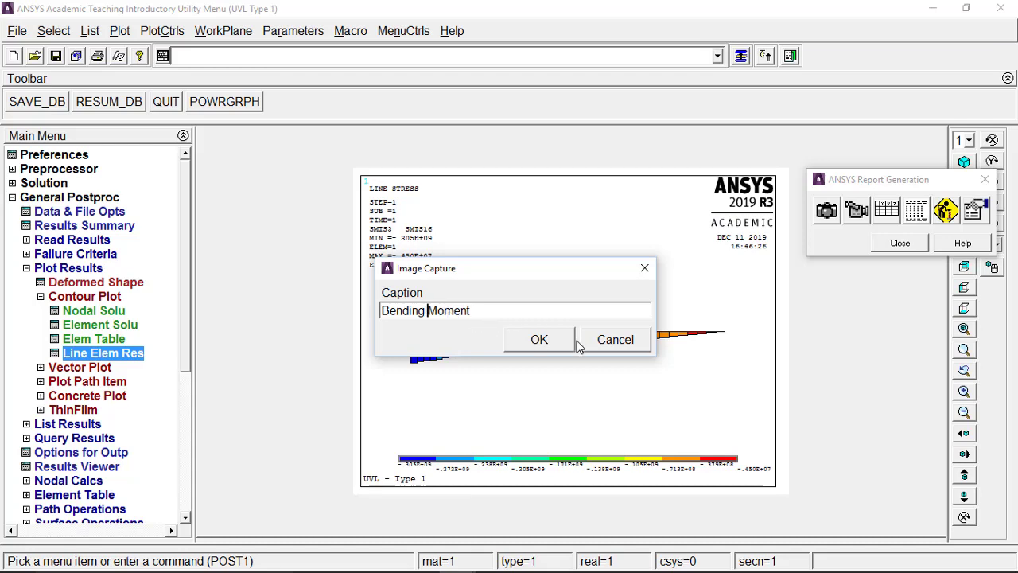
pyautogui.click(539, 340)
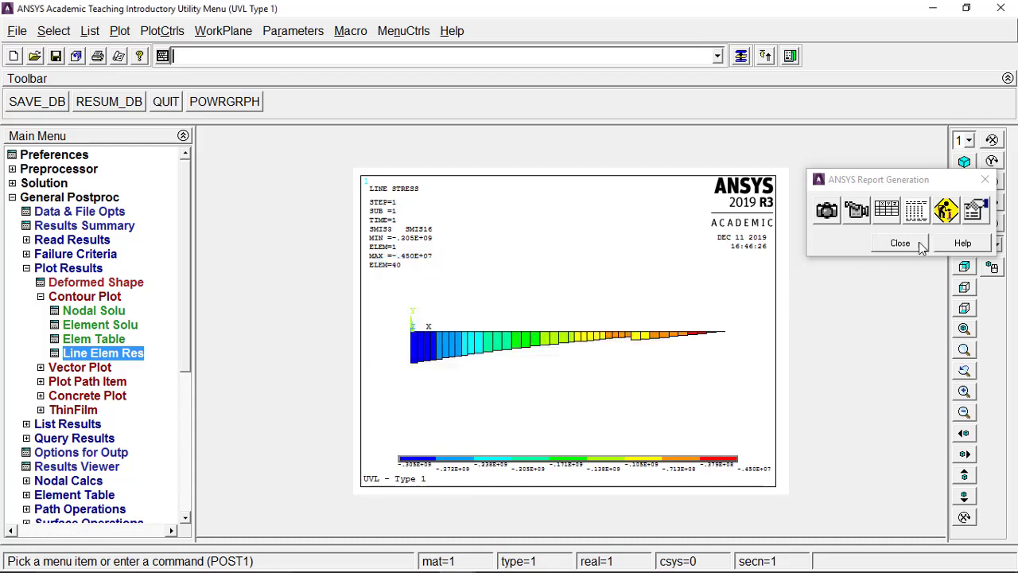
pyautogui.click(915, 248)
# Plot the line-element results with SMIS6 at node I and SMIS19 at node J for the shear diagram.
pyautogui.click(103, 352)
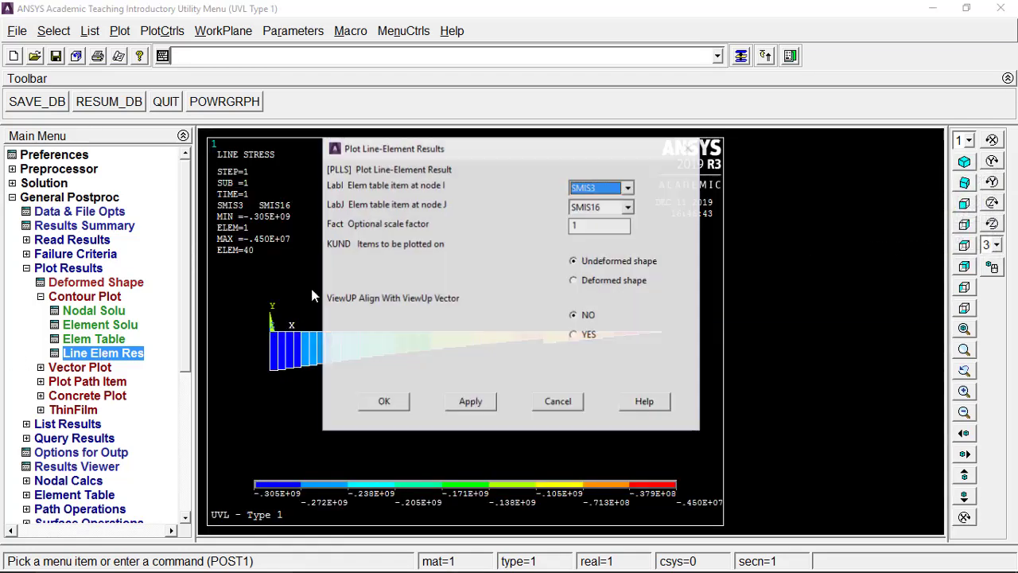
pyautogui.click(629, 189)
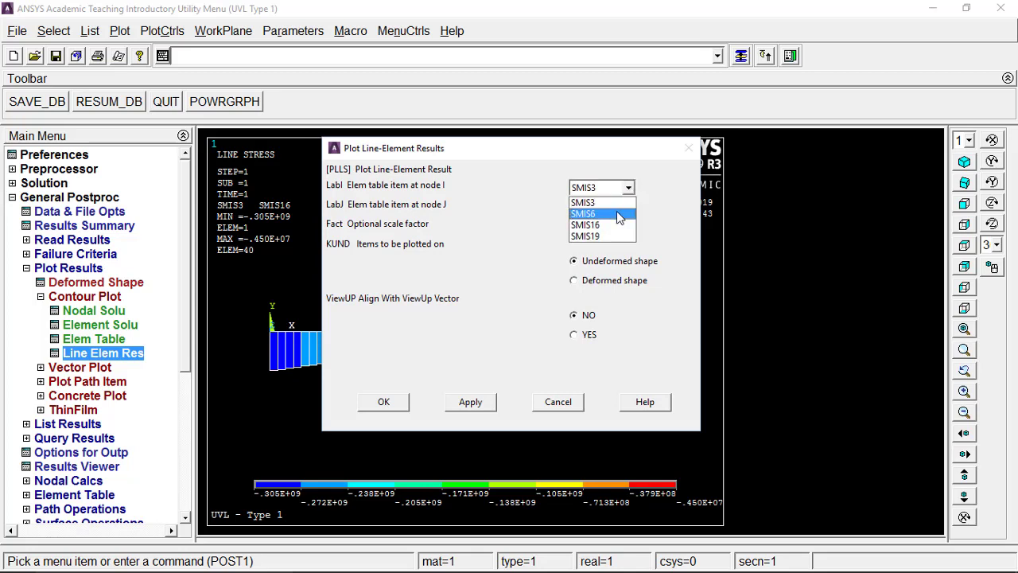
pyautogui.click(617, 210)
pyautogui.click(627, 207)
pyautogui.click(603, 255)
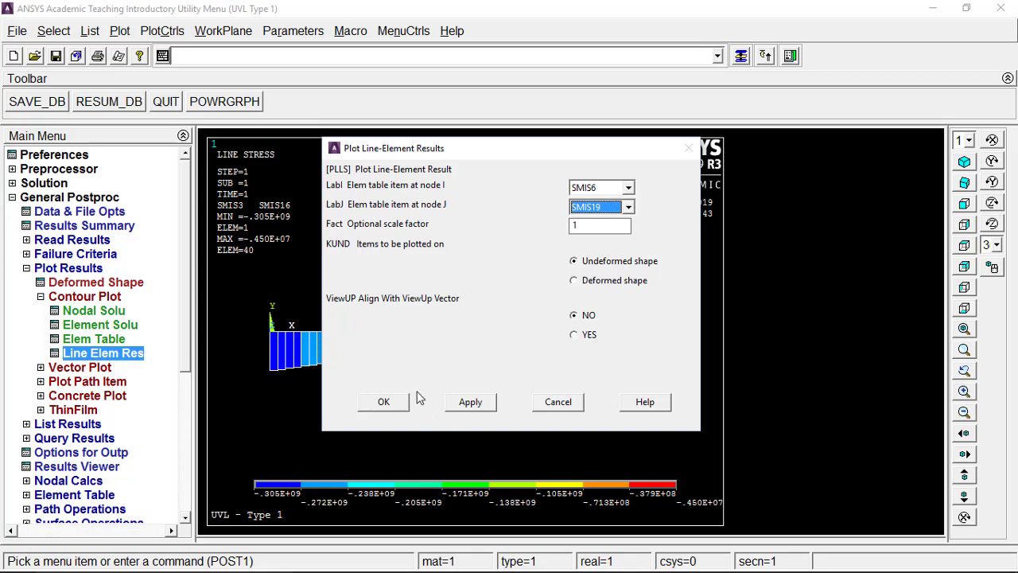
pyautogui.click(385, 403)
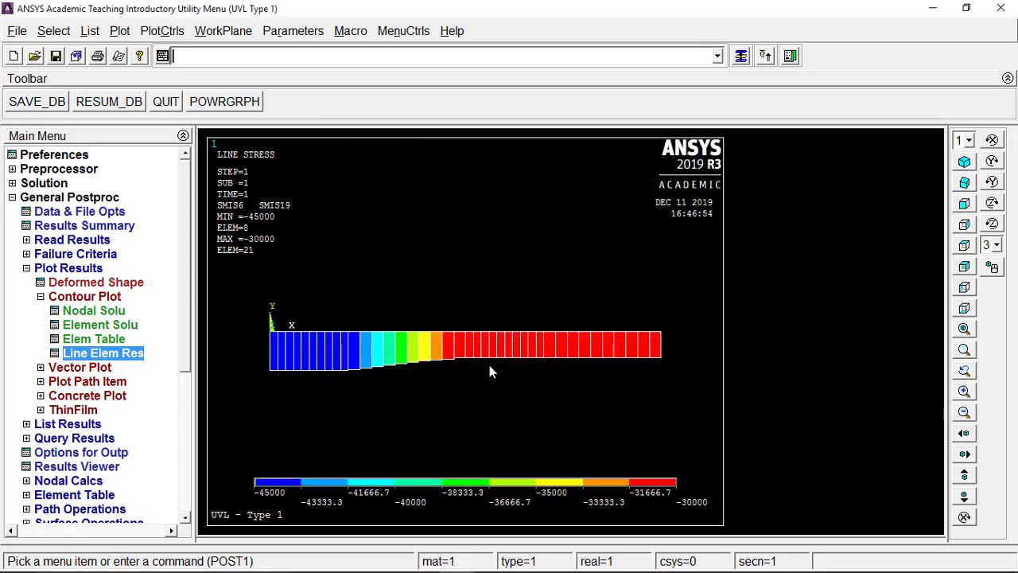
# Append the shear plot to the Results report as an image captioned "Shear Force", and close the report generator.
pyautogui.click(17, 31)
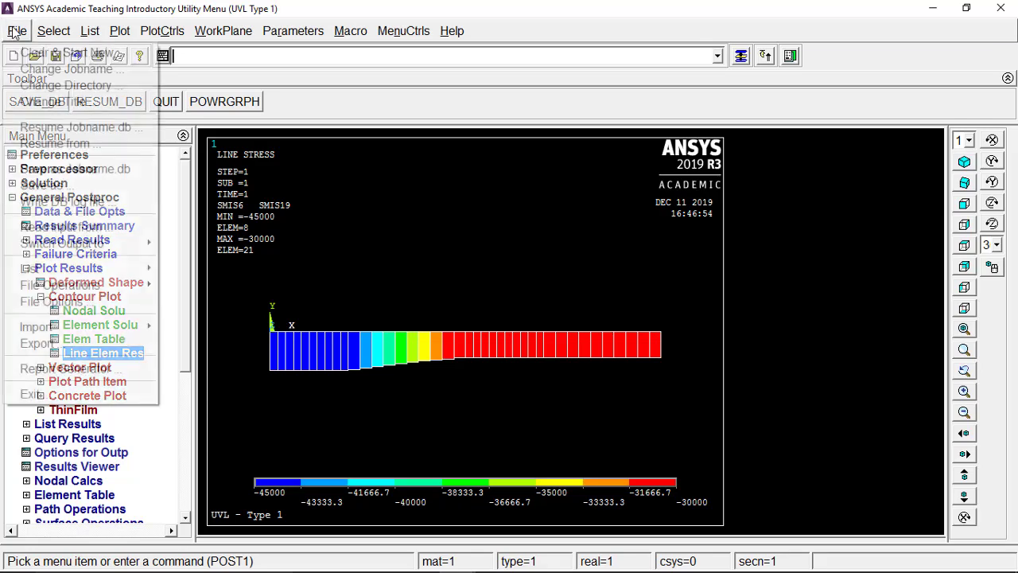
pyautogui.click(57, 369)
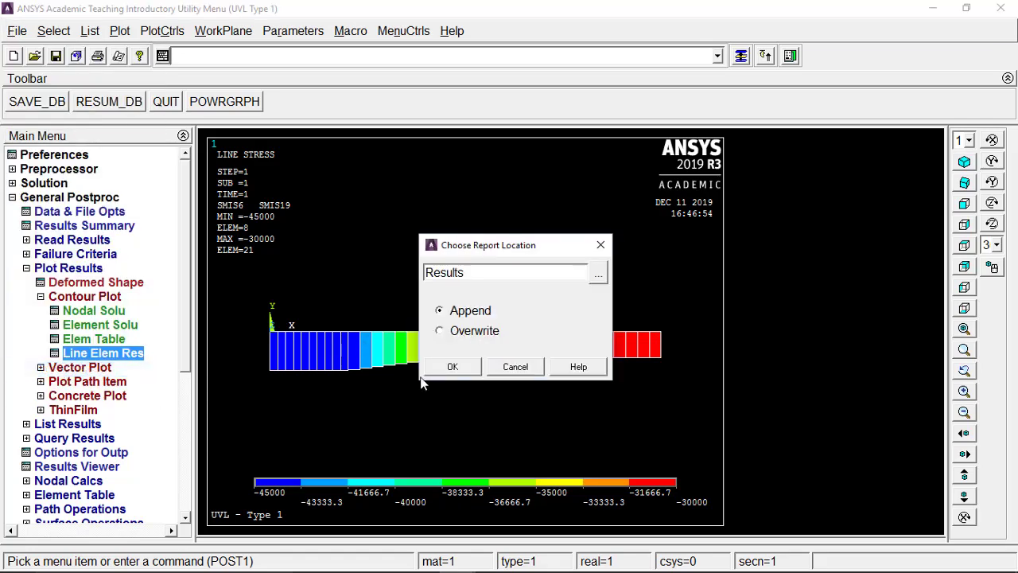
pyautogui.click(456, 369)
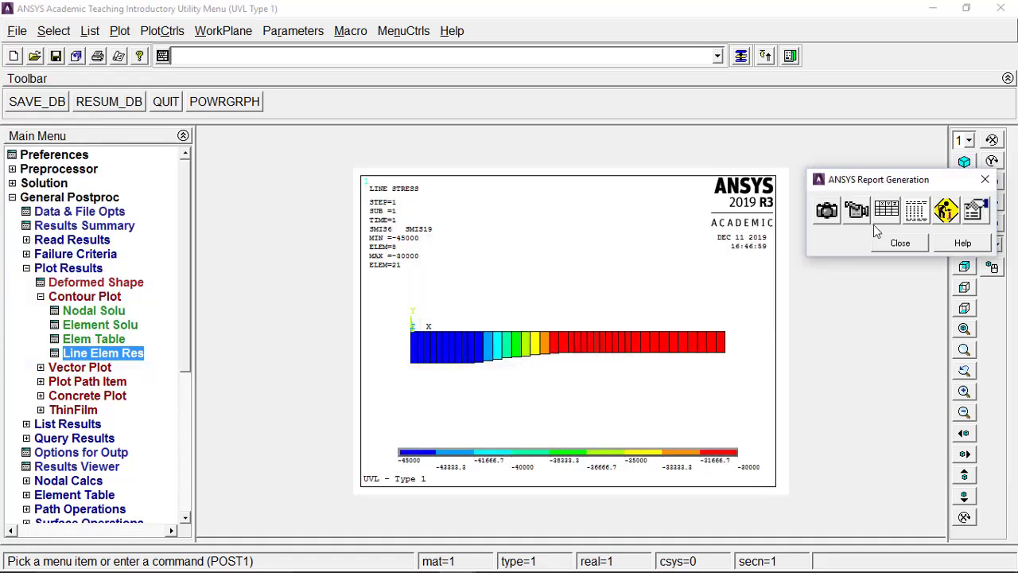
pyautogui.click(825, 212)
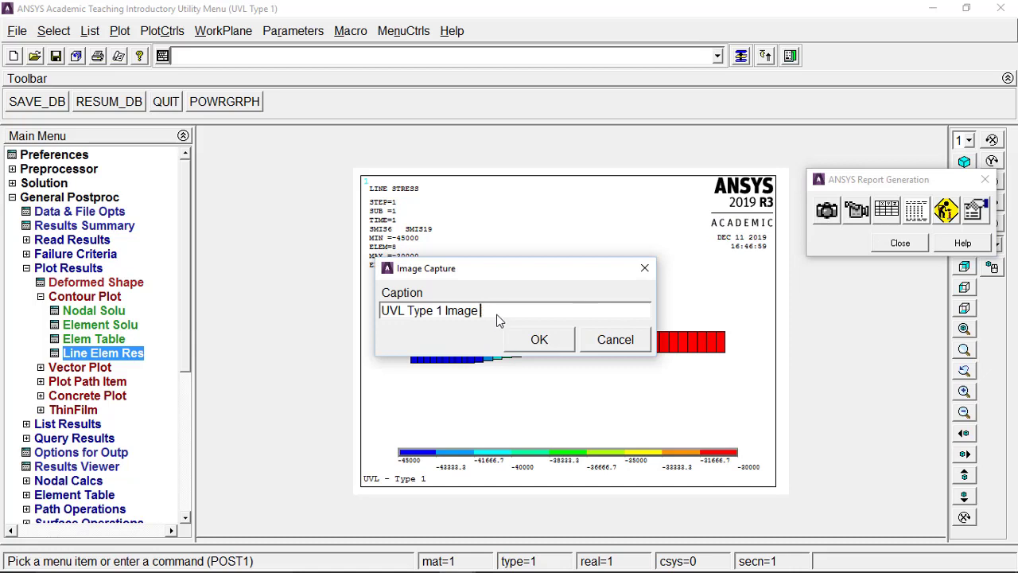
pyautogui.press('BackSpace')
pyautogui.press('BackSpace')
pyautogui.press('BackSpace')
pyautogui.press('BackSpace')
pyautogui.press('BackSpace')
pyautogui.press('BackSpace')
pyautogui.press('BackSpace')
pyautogui.press('BackSpace')
pyautogui.press('BackSpace')
pyautogui.press('BackSpace')
pyautogui.press('BackSpace')
pyautogui.press('BackSpace')
pyautogui.press('BackSpace')
pyautogui.press('BackSpace')
pyautogui.press('BackSpace')
pyautogui.press('BackSpace')
pyautogui.press('BackSpace')
pyautogui.write('Shear Force')
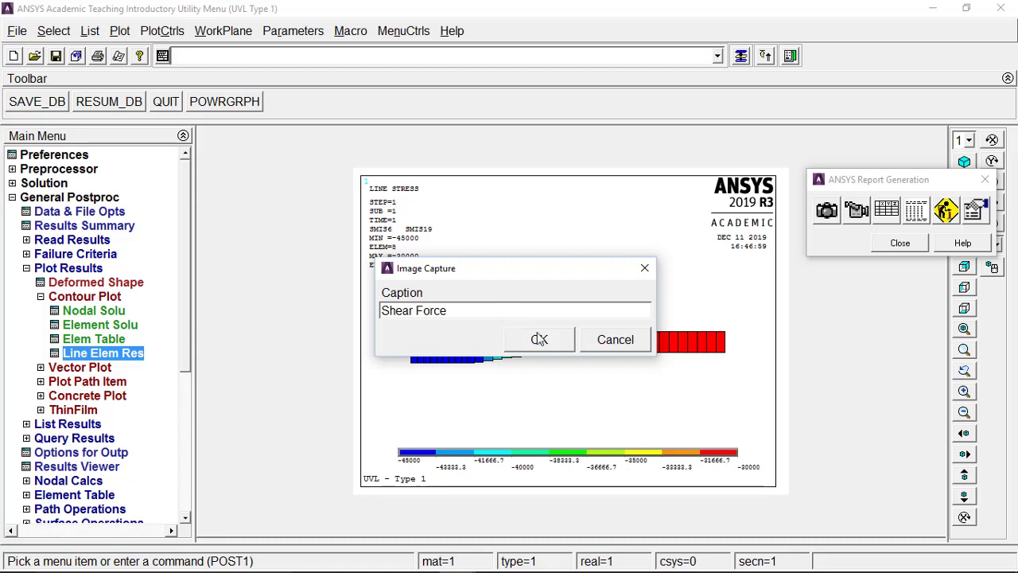
pyautogui.click(539, 339)
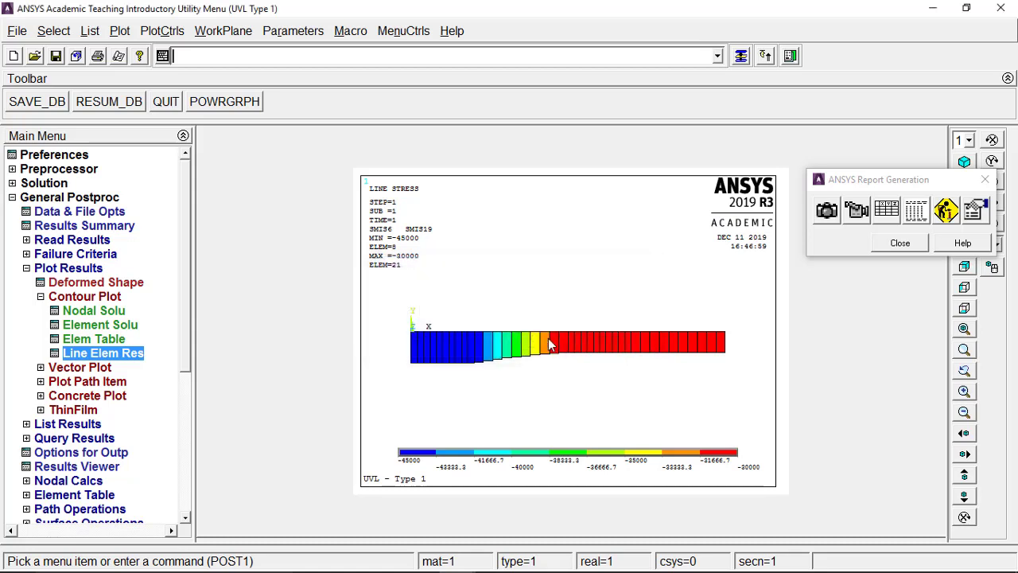
pyautogui.click(899, 243)
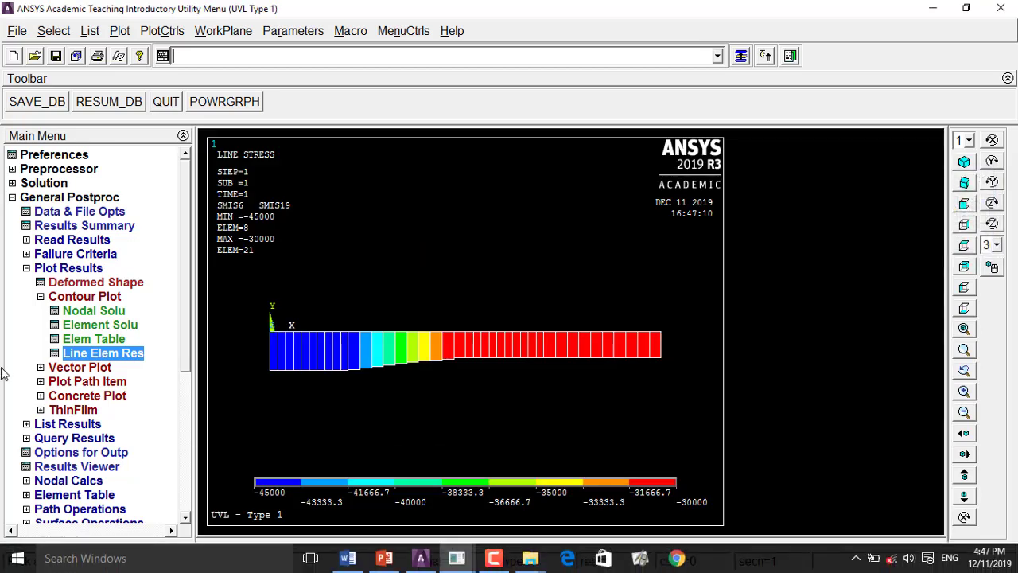
# Plot the nodal DOF solution contour of the displacement vector sum with deformed shape only.
pyautogui.click(118, 311)
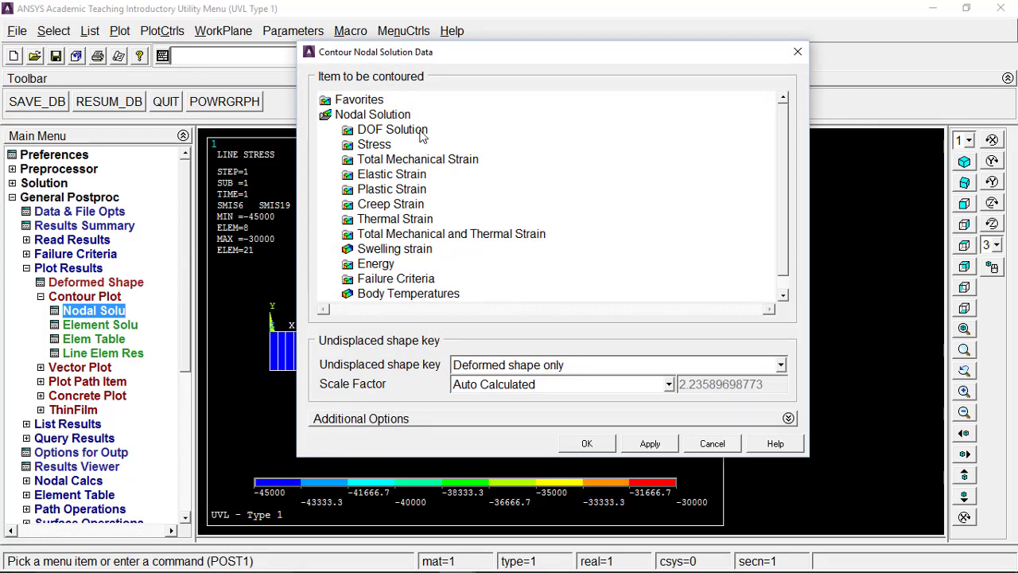
pyautogui.click(421, 131)
pyautogui.click(491, 191)
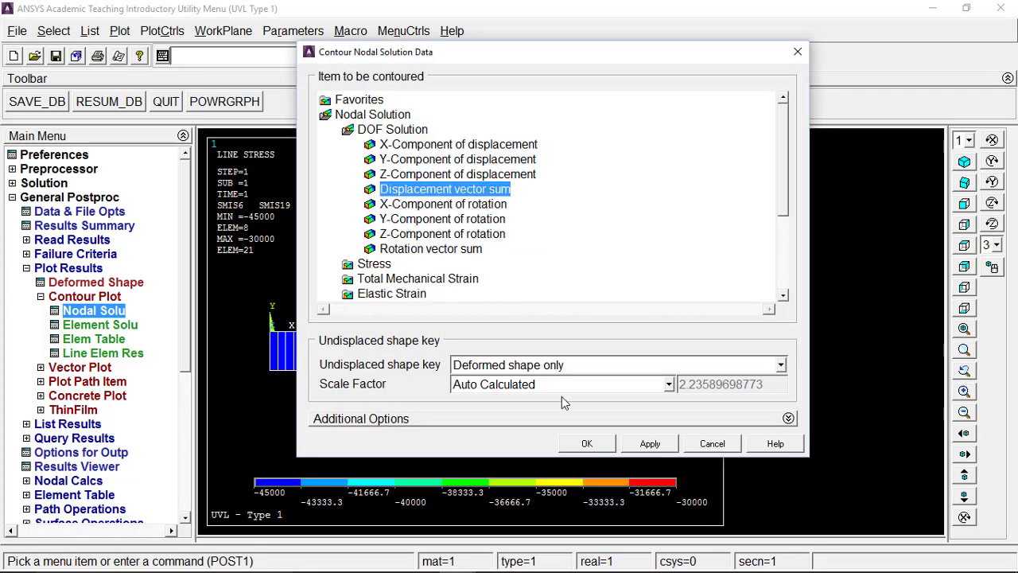
pyautogui.click(589, 440)
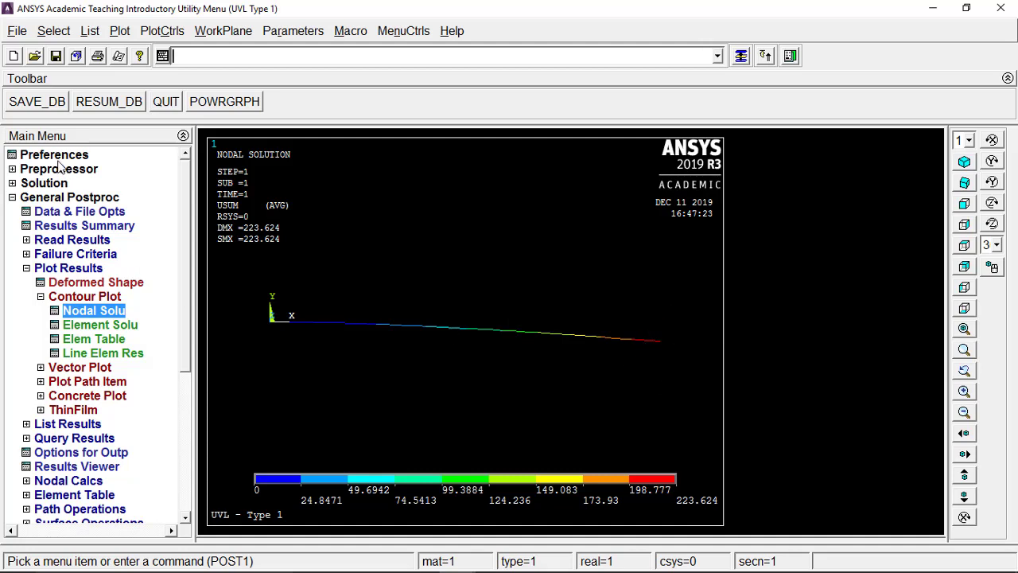
# Append the displacement contour to the Results report as an image captioned "DOF SUM", and close the report generator.
pyautogui.click(19, 30)
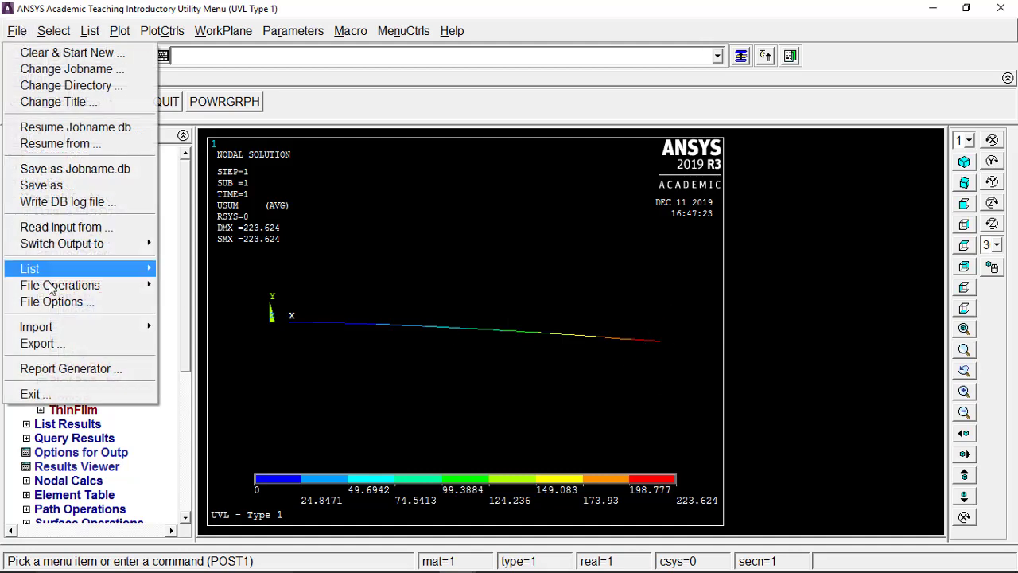
pyautogui.click(68, 369)
pyautogui.click(439, 370)
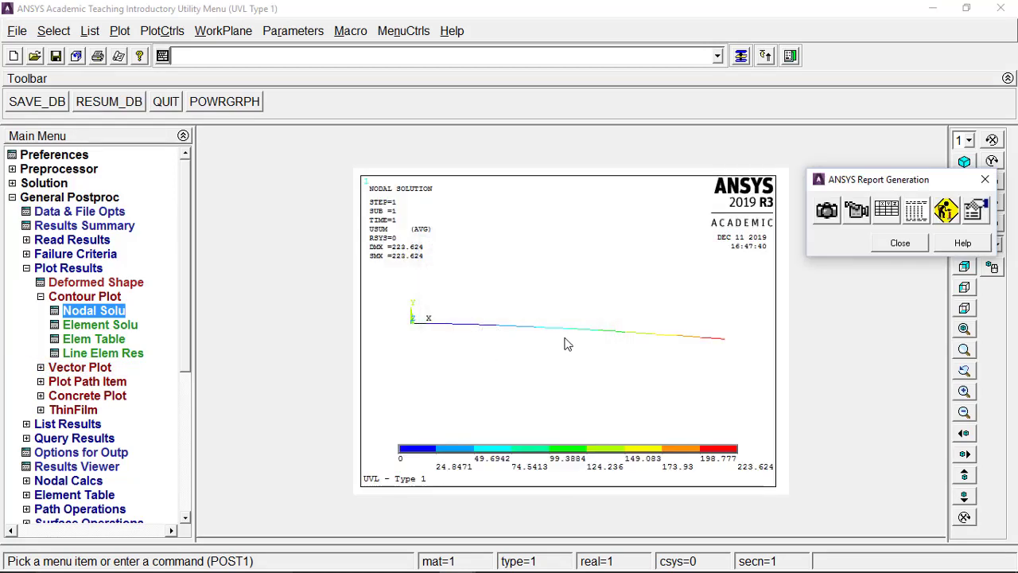
pyautogui.click(827, 210)
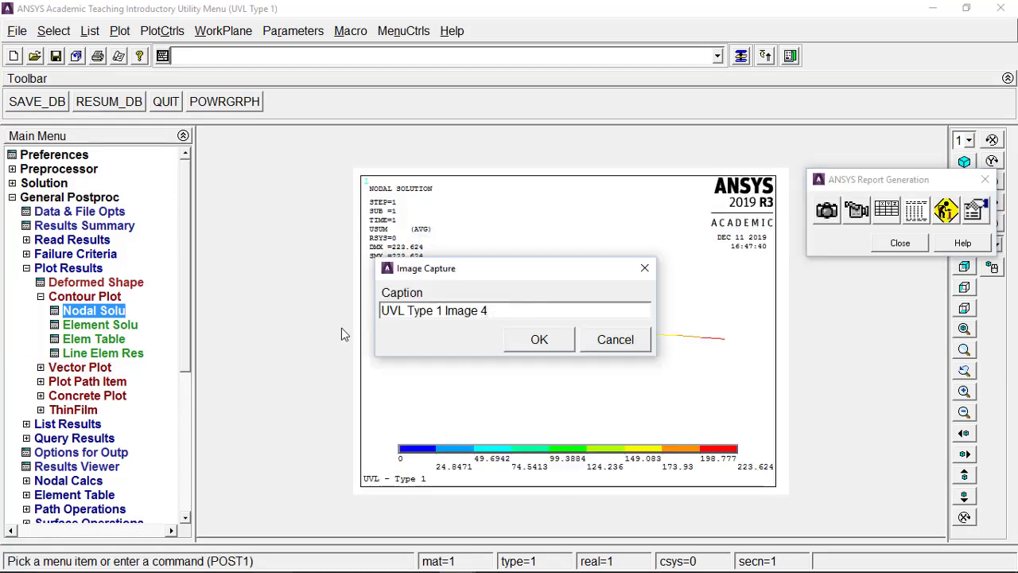
pyautogui.hotkey('shift', 'Home')
pyautogui.write('DO')
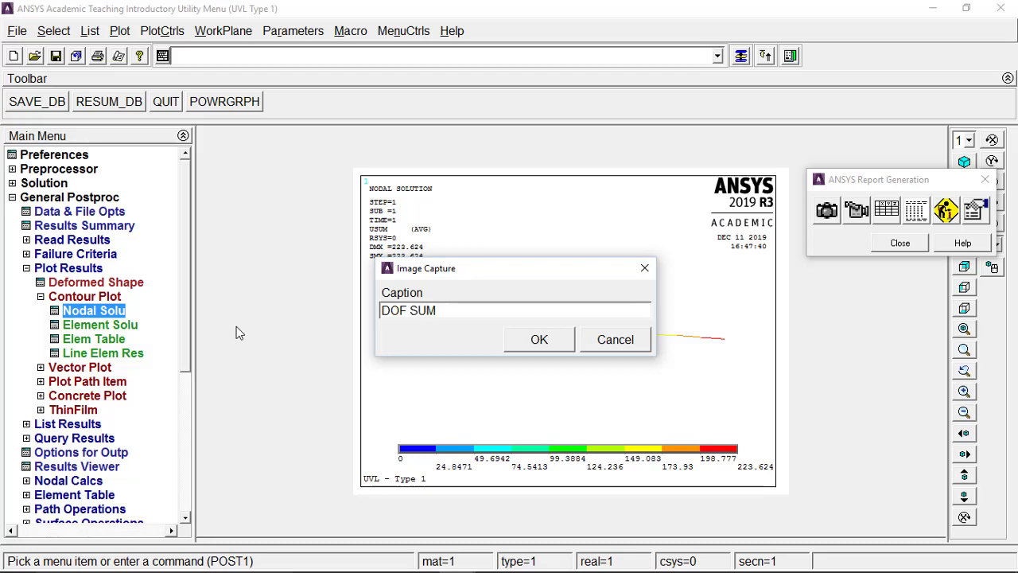
pyautogui.click(539, 340)
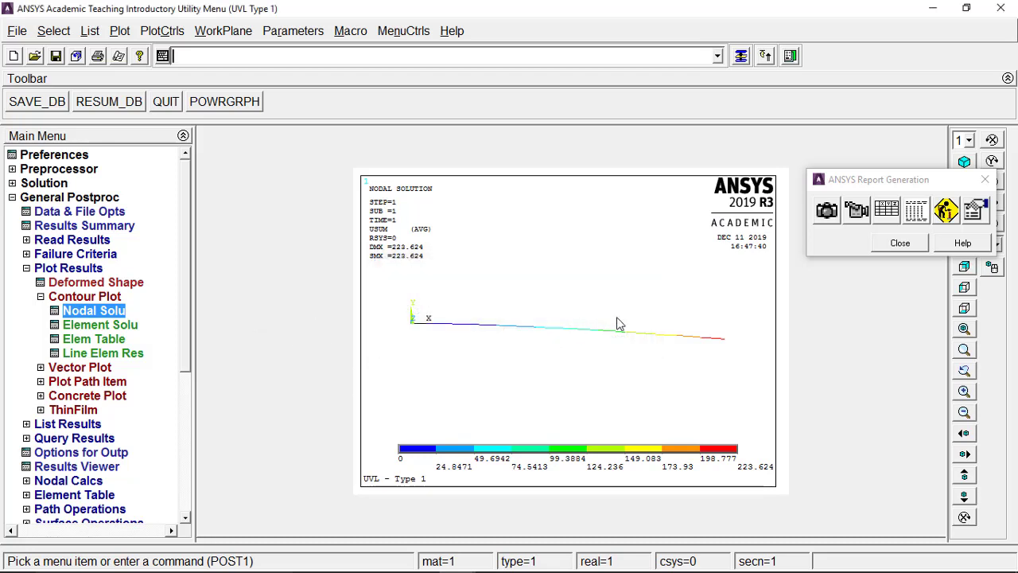
pyautogui.click(912, 246)
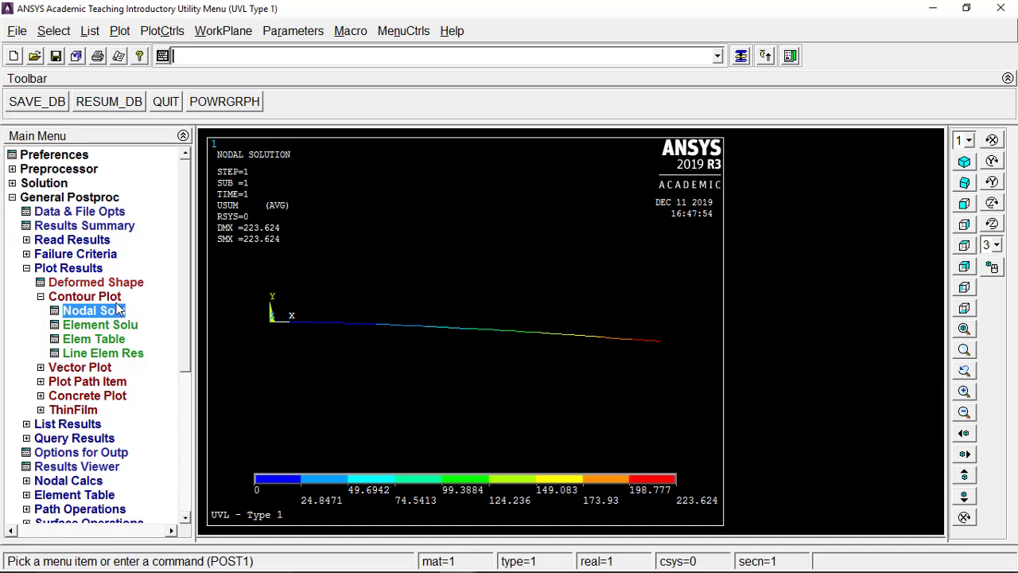
# Turn on the display of element shapes based on real constant descriptions and replot the contour.
pyautogui.click(170, 35)
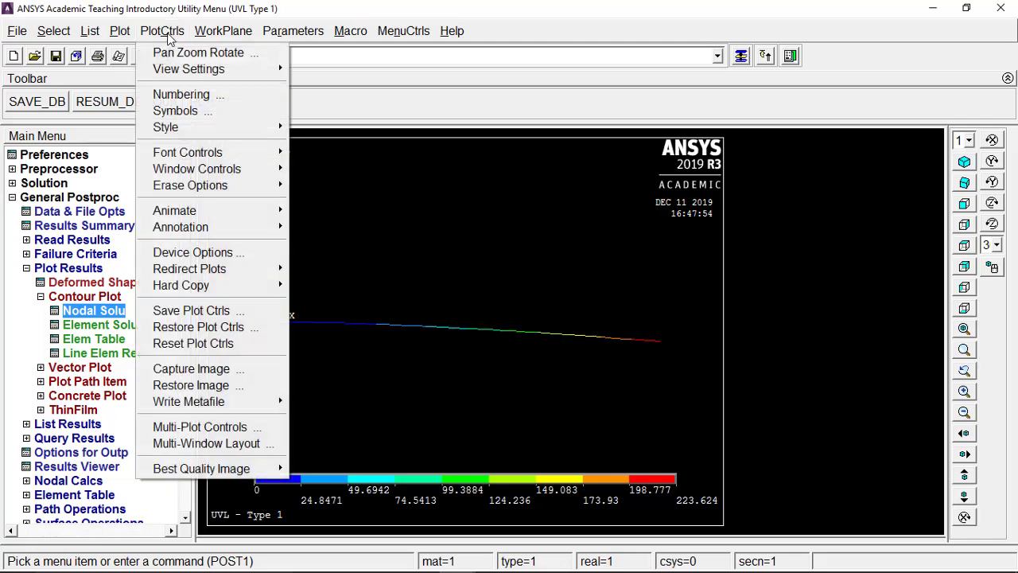
pyautogui.moveTo(183, 128)
pyautogui.click(330, 144)
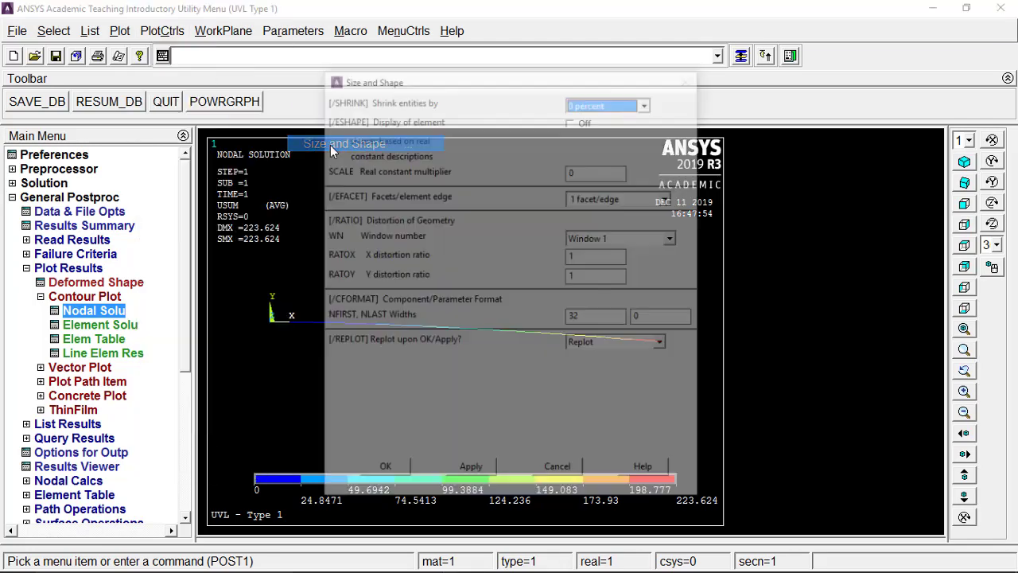
pyautogui.click(572, 121)
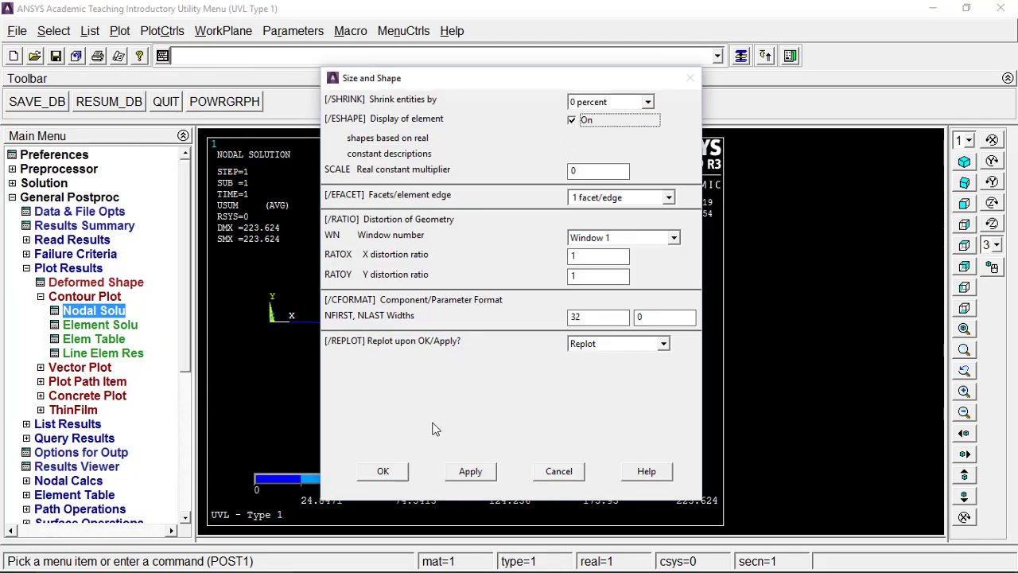
pyautogui.click(390, 473)
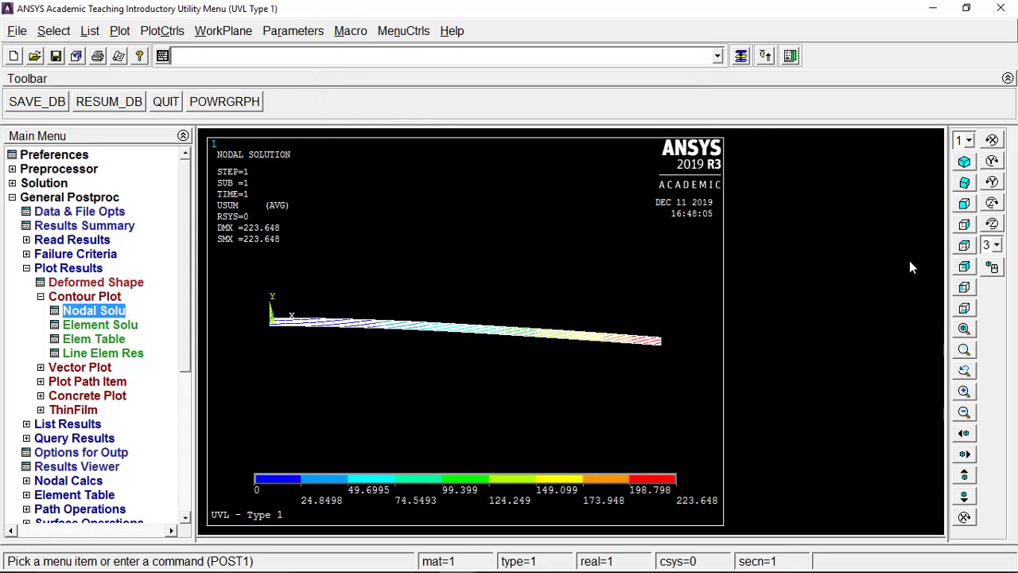
# Show the beam in isometric view and plot the nodal solution contour of von Mises stress with deformed shape only.
pyautogui.click(965, 163)
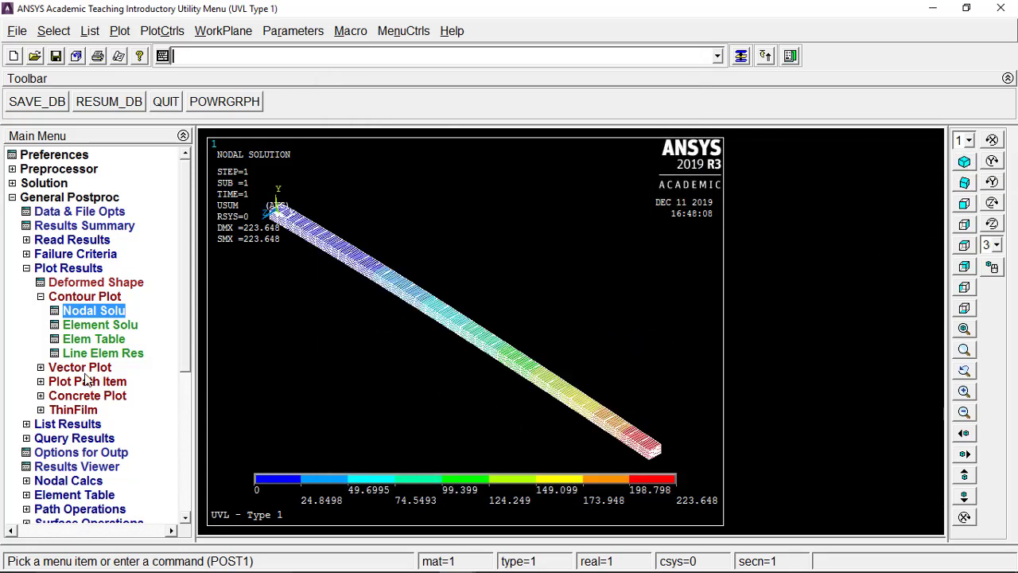
pyautogui.click(93, 316)
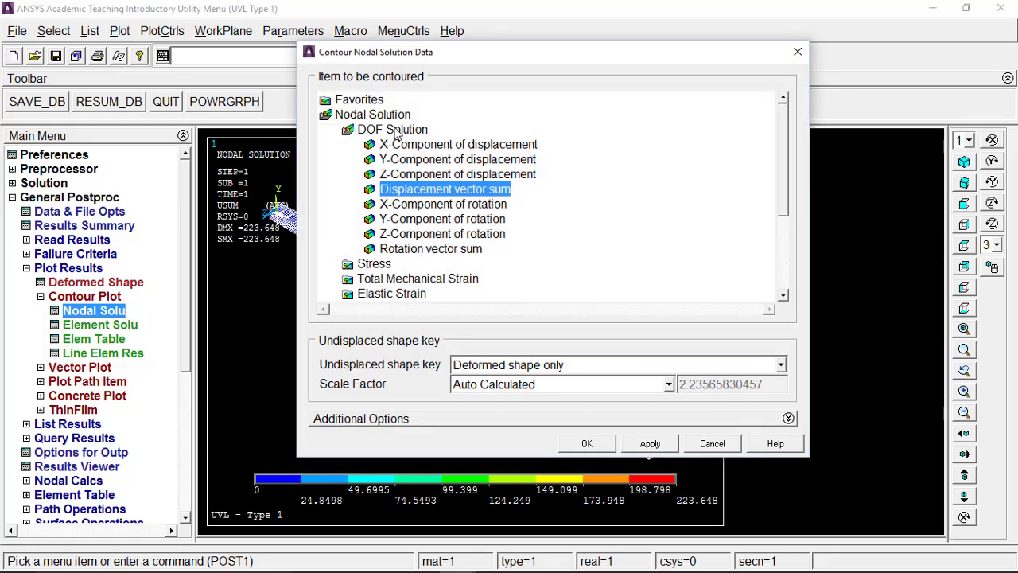
pyautogui.doubleClick(396, 132)
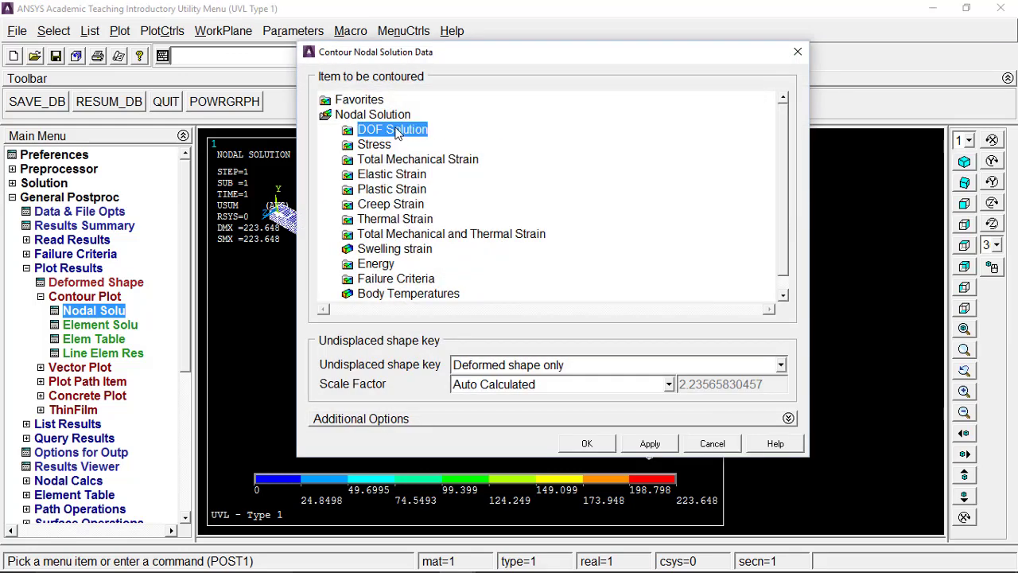
pyautogui.doubleClick(381, 146)
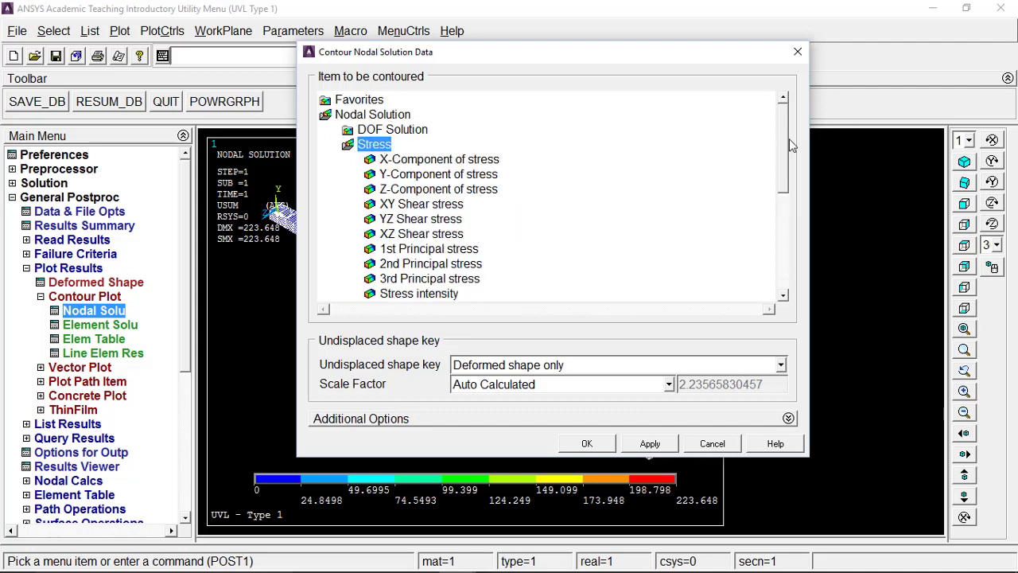
pyautogui.moveTo(780, 150); pyautogui.dragTo(782, 219)
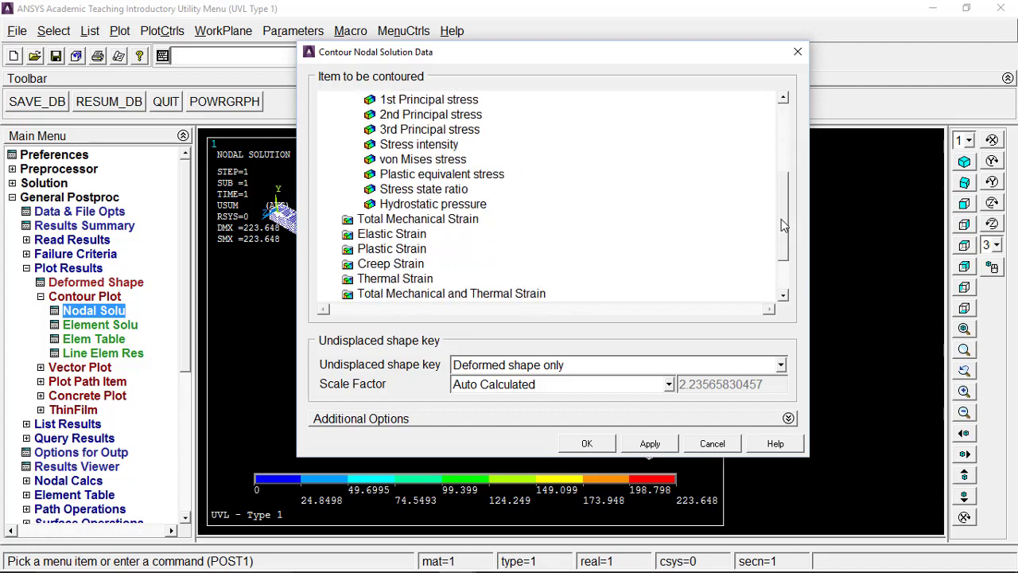
pyautogui.click(447, 159)
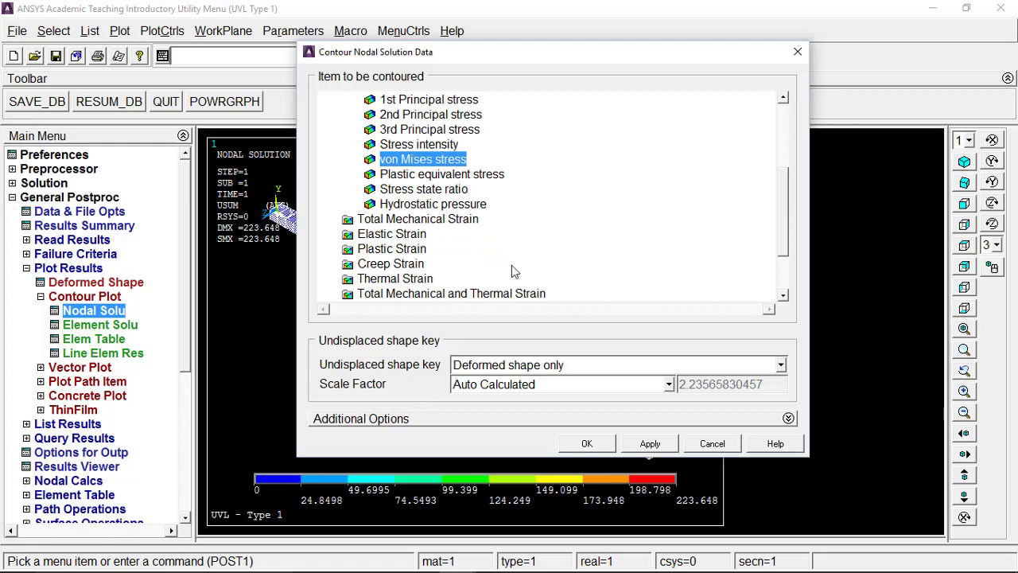
pyautogui.click(589, 444)
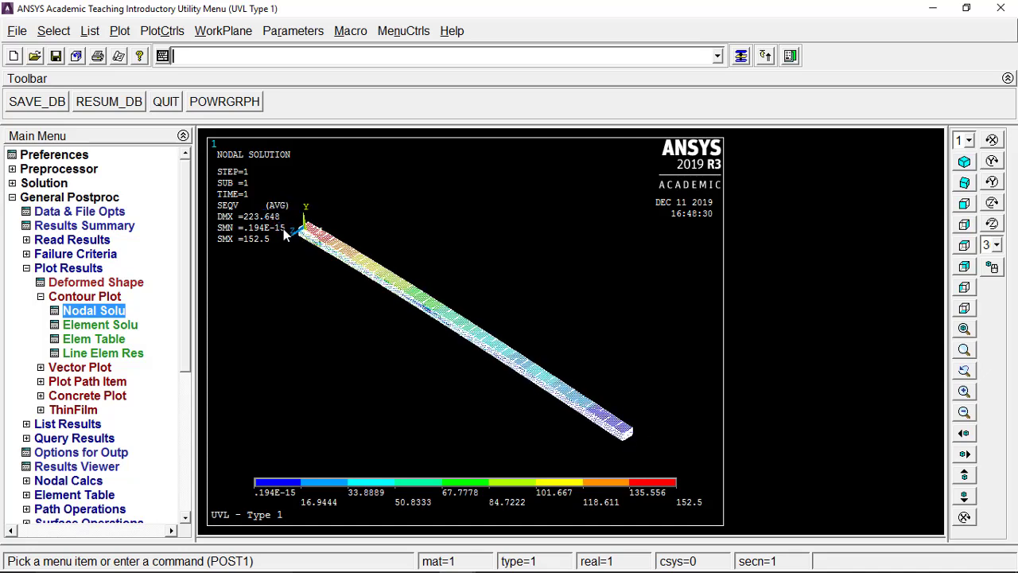
# Animate the deformed results with the von Mises (SEQV) stress contour, stop the playback and close the animation controller.
pyautogui.keyDown('ctrl'); pyautogui.moveTo(283, 228); pyautogui.dragTo(267, 245, button='right'); pyautogui.keyUp('ctrl')
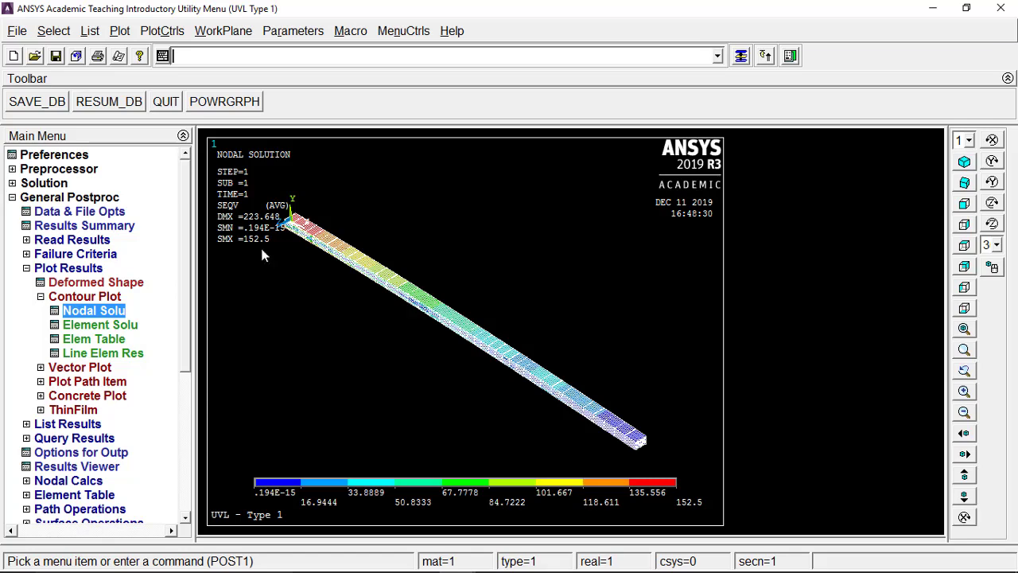
pyautogui.click(173, 32)
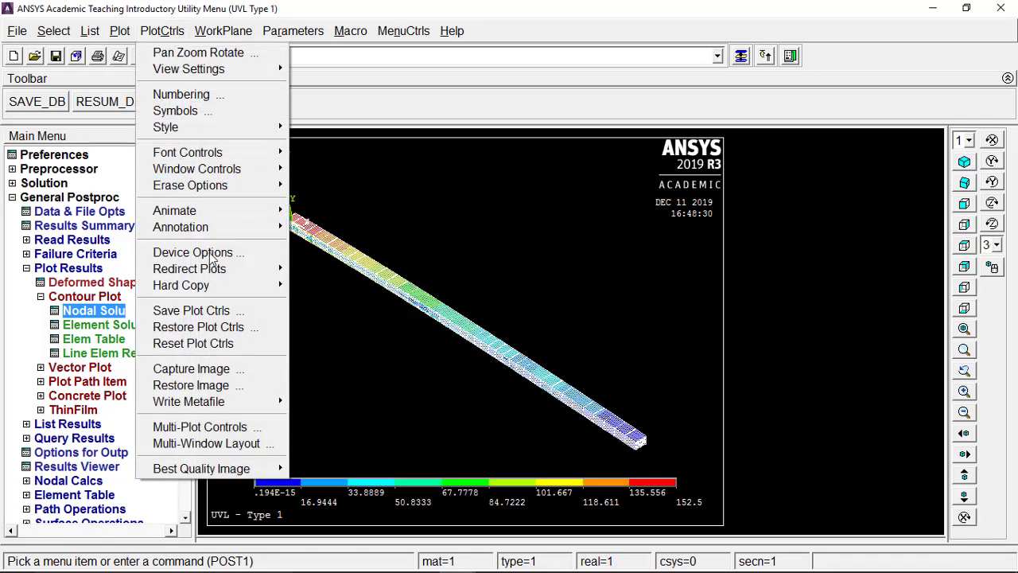
pyautogui.moveTo(228, 217)
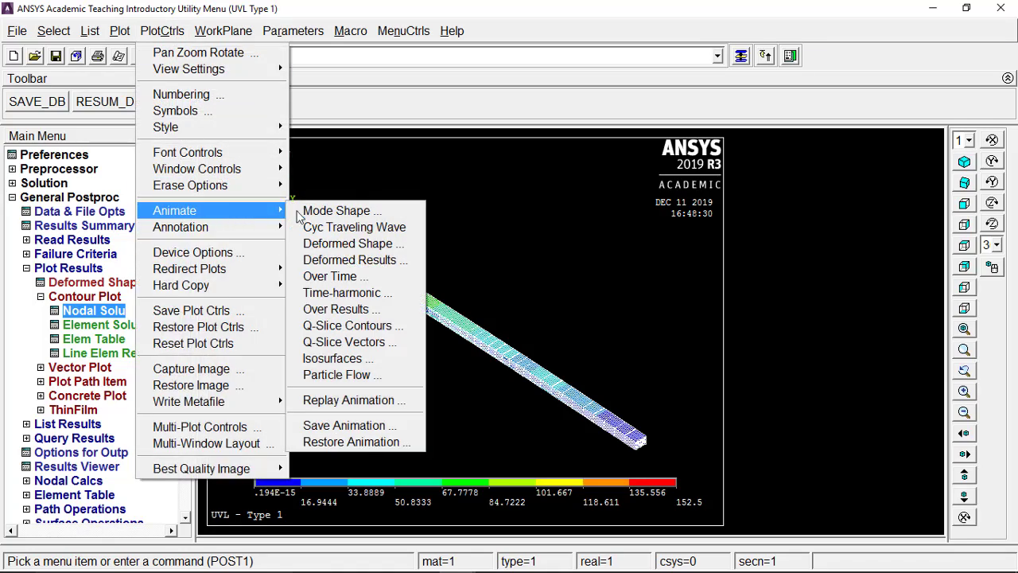
pyautogui.click(390, 261)
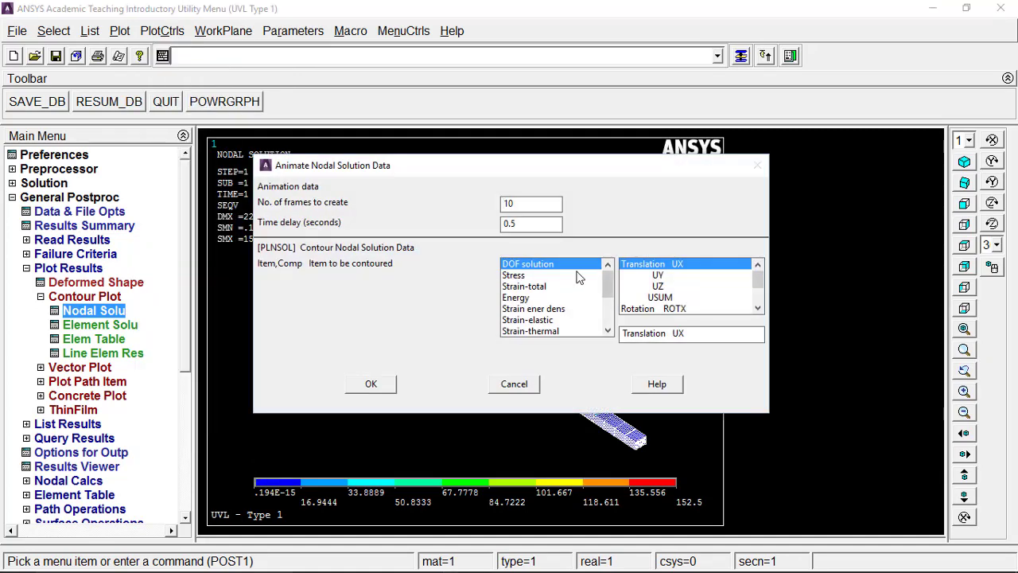
pyautogui.click(530, 277)
pyautogui.moveTo(755, 285); pyautogui.dragTo(760, 301)
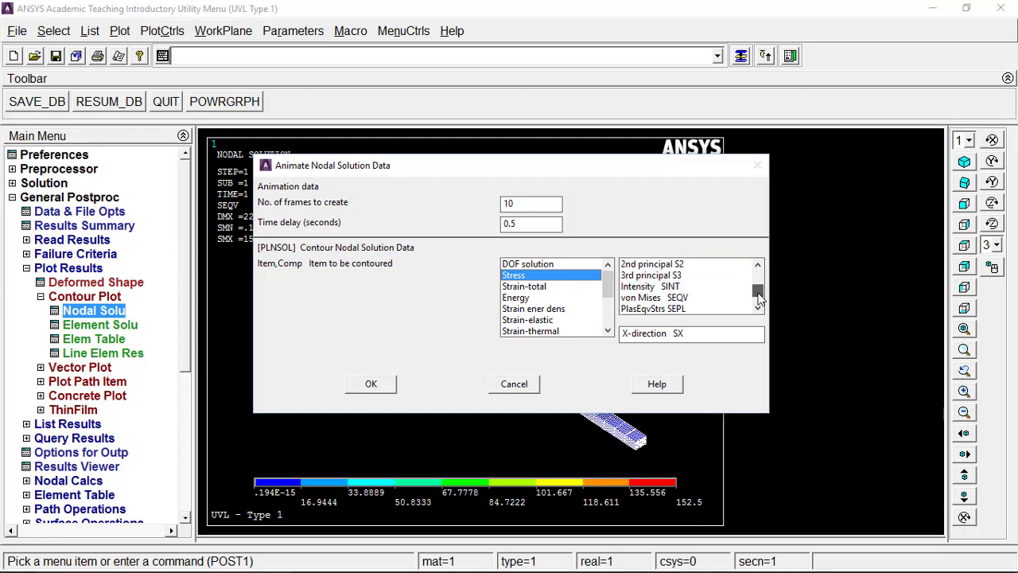
pyautogui.click(698, 298)
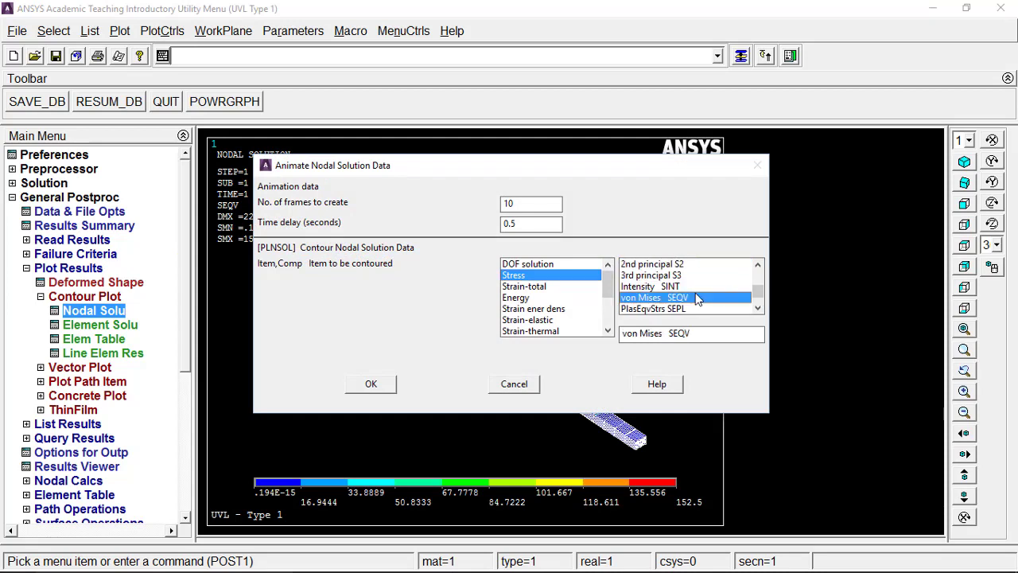
pyautogui.click(379, 384)
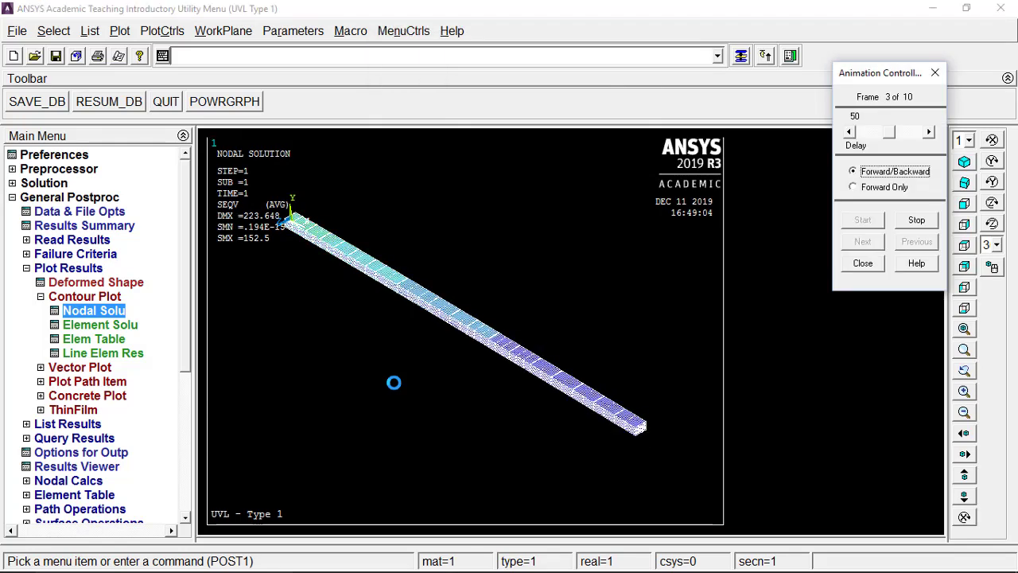
pyautogui.click(923, 223)
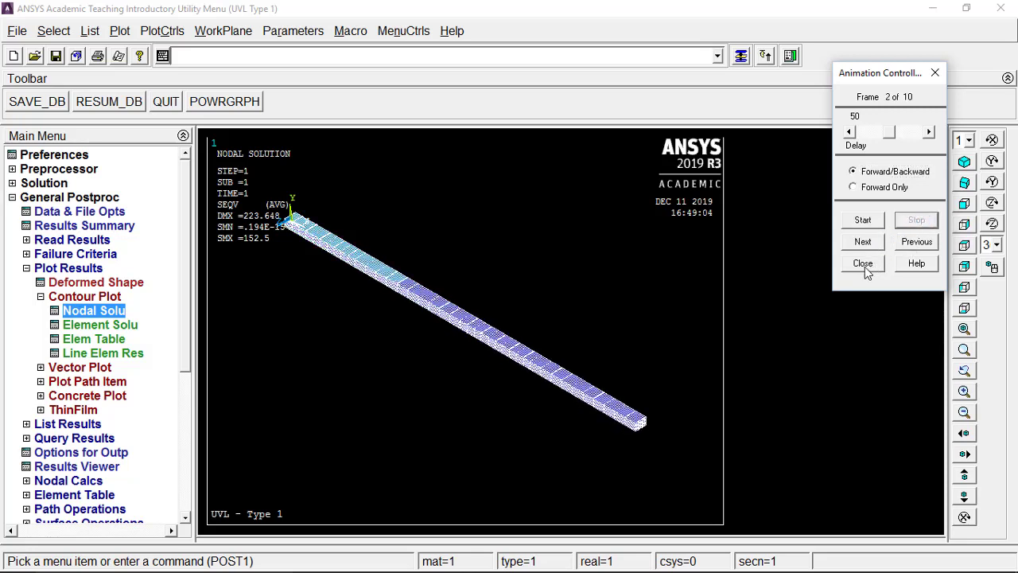
pyautogui.click(864, 263)
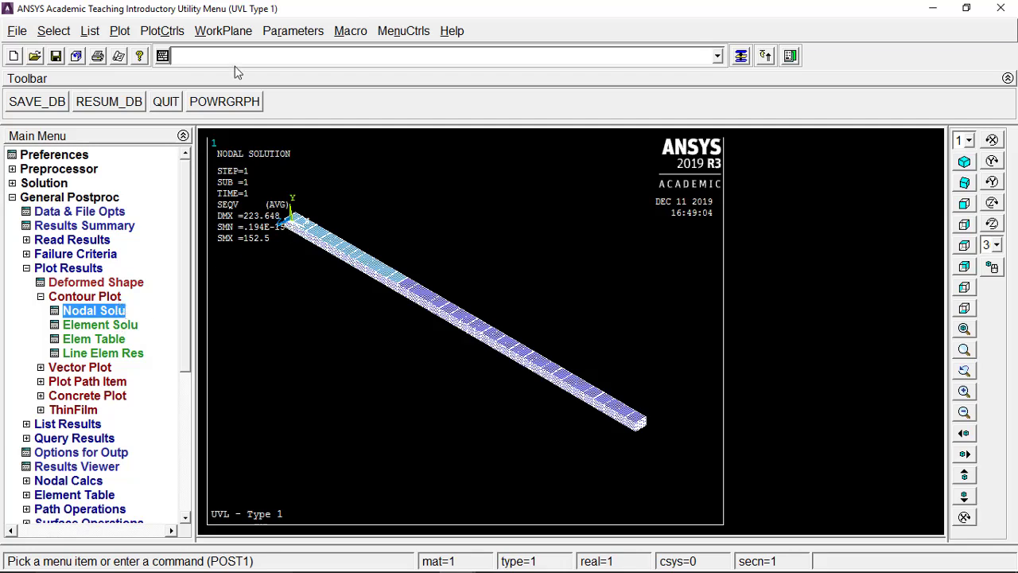
# Turn off the display of element shapes based on real constant descriptions, replot and return the beam to the front view.
pyautogui.click(162, 30)
pyautogui.moveTo(171, 128)
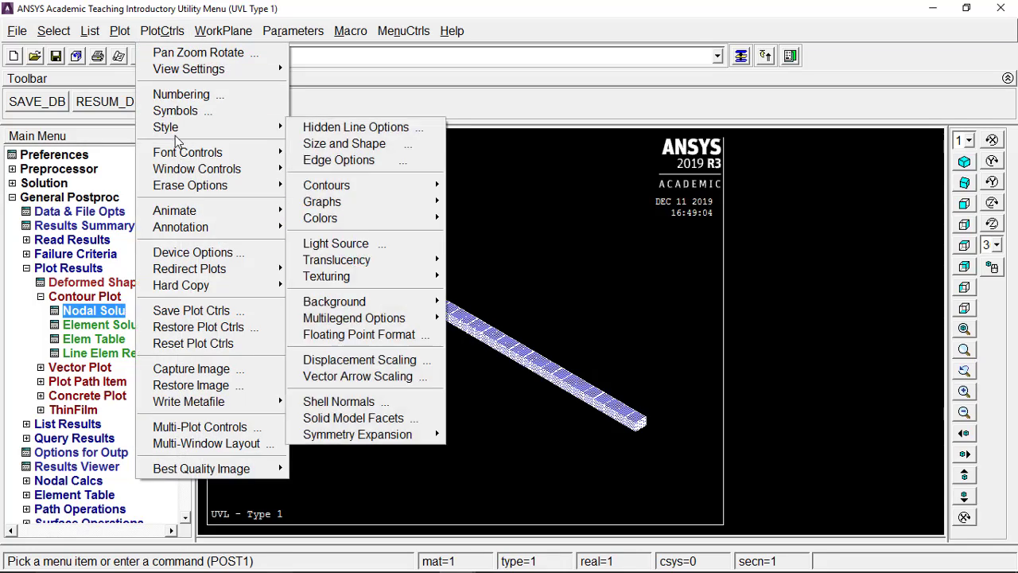
pyautogui.click(345, 144)
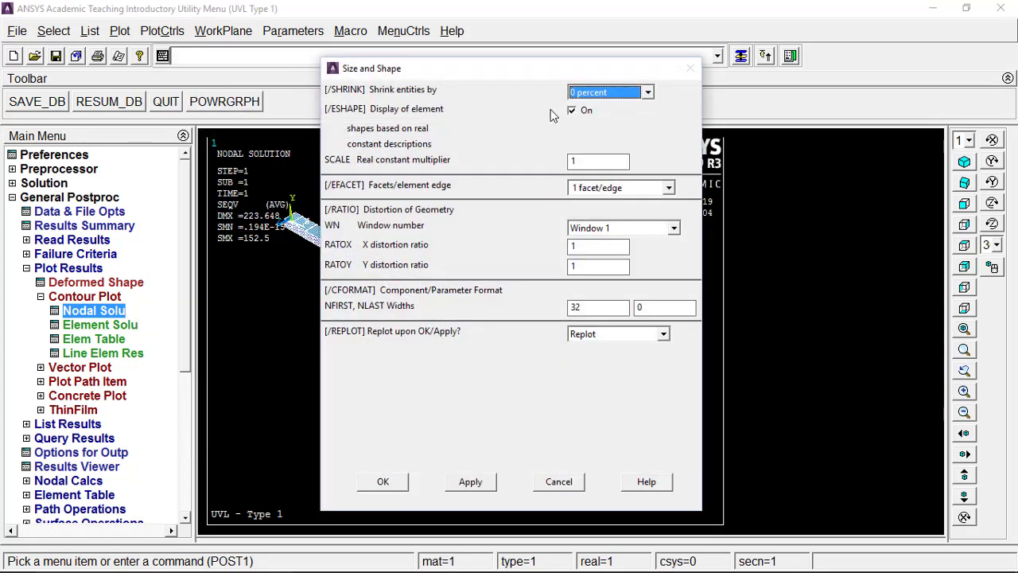
pyautogui.click(574, 109)
pyautogui.click(381, 484)
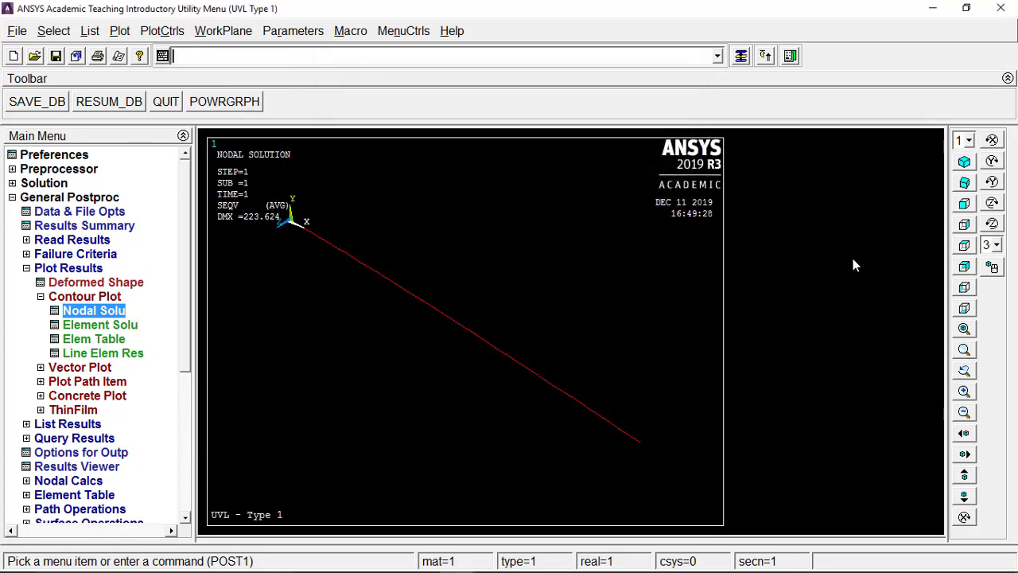
pyautogui.click(963, 223)
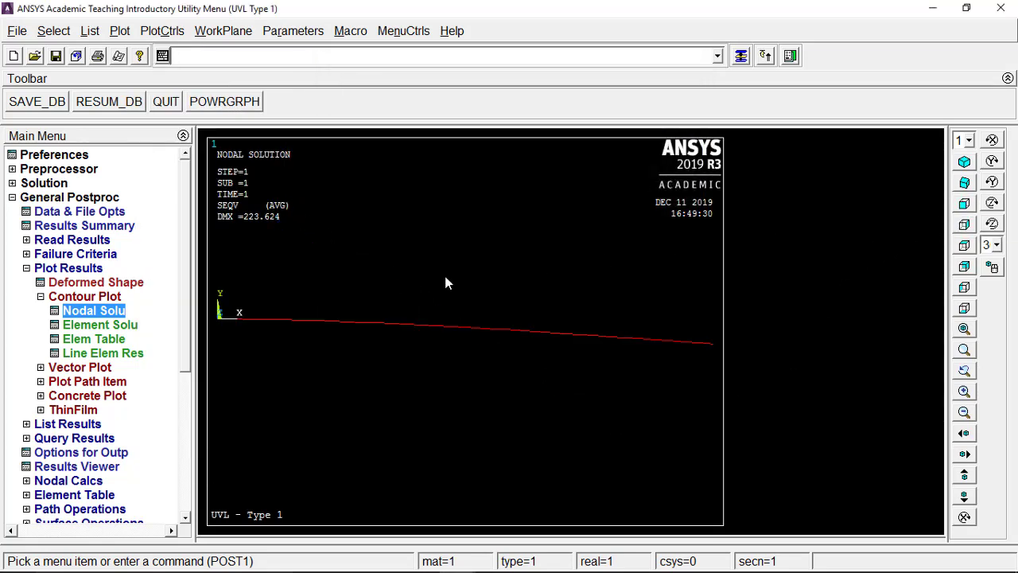
# List the reaction solution for all structural forces (All struc forc F).
pyautogui.click(84, 301)
pyautogui.click(67, 272)
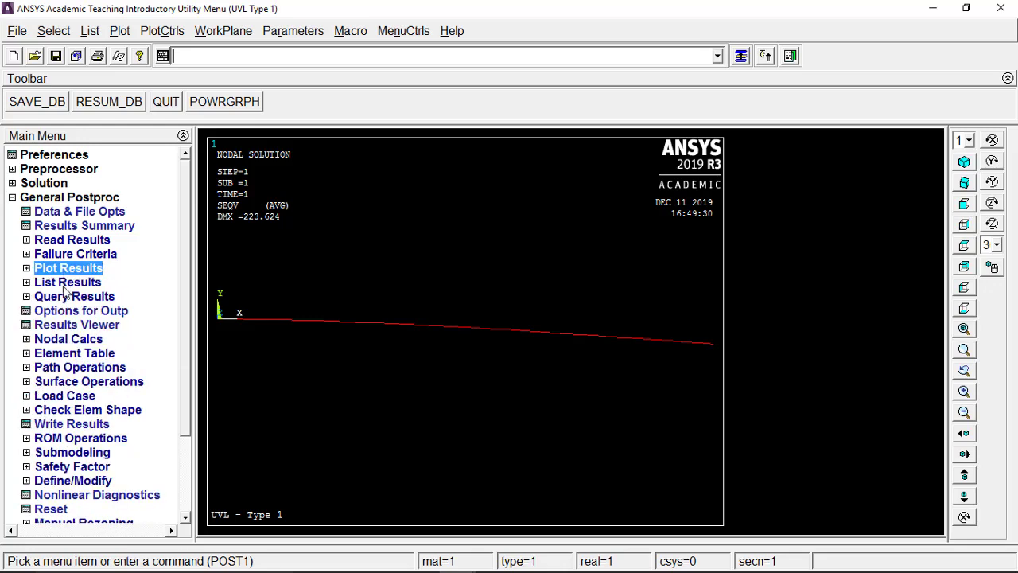
pyautogui.click(66, 284)
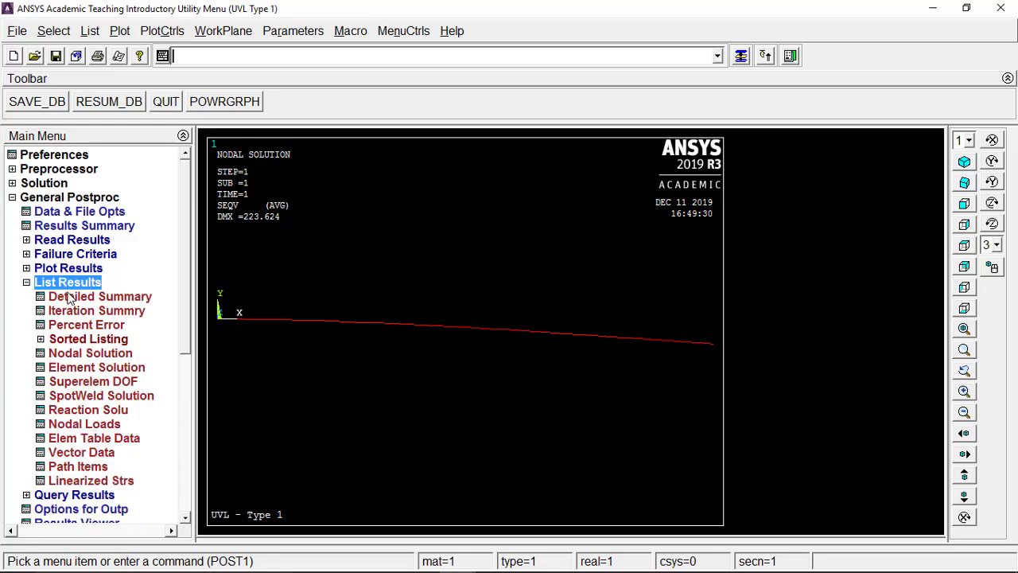
pyautogui.click(91, 355)
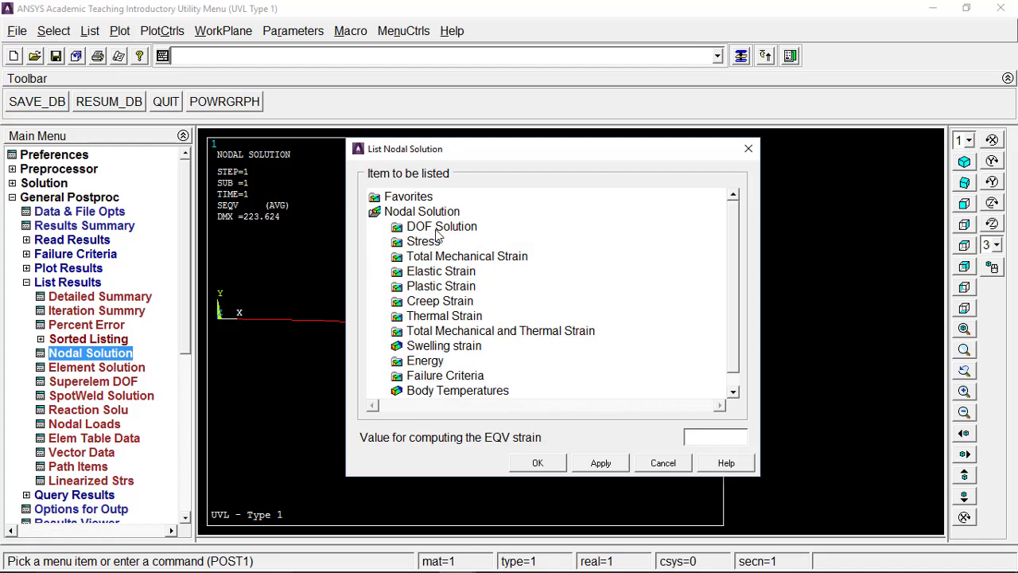
pyautogui.click(678, 464)
pyautogui.click(121, 412)
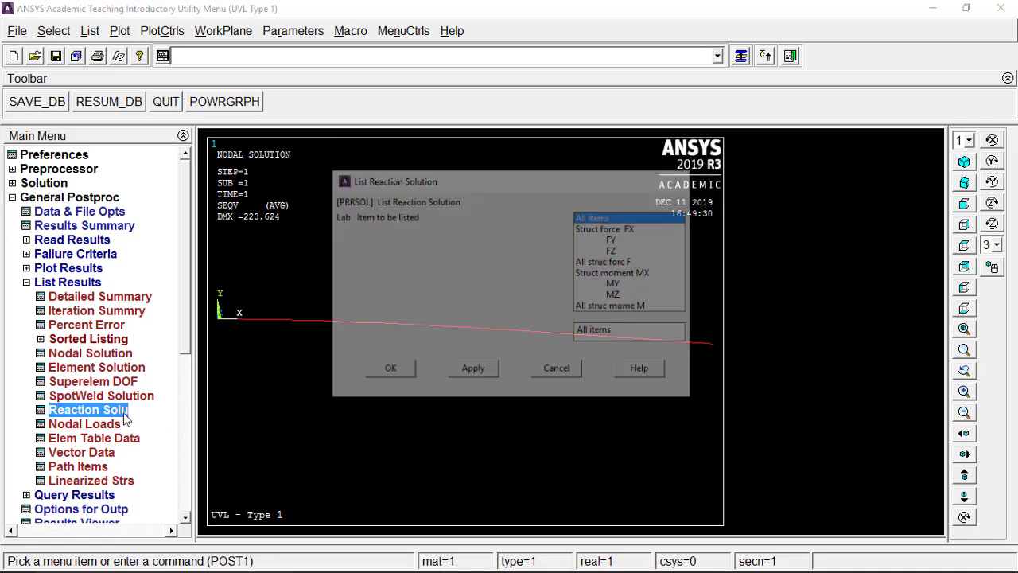
pyautogui.click(626, 262)
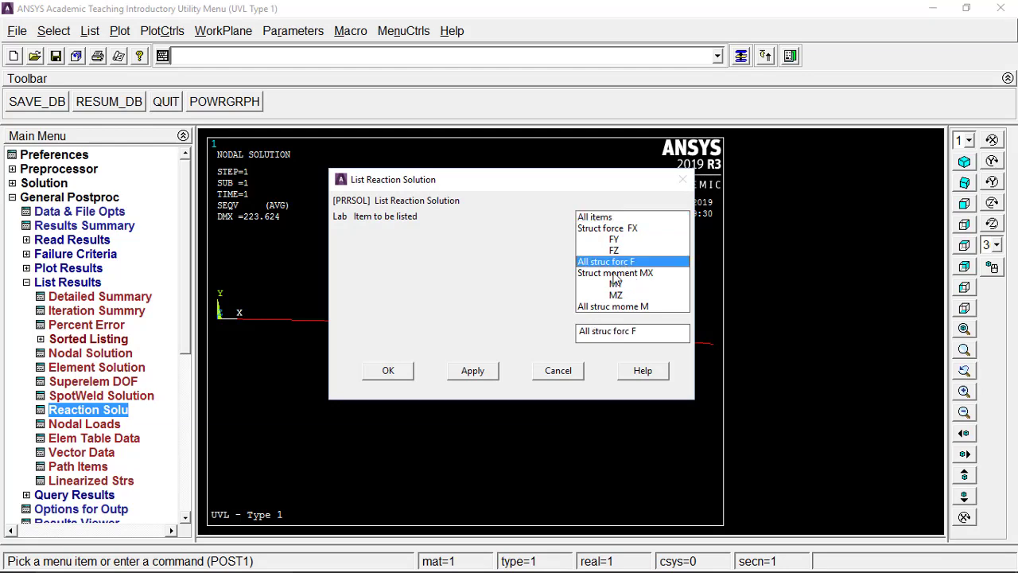
pyautogui.click(387, 372)
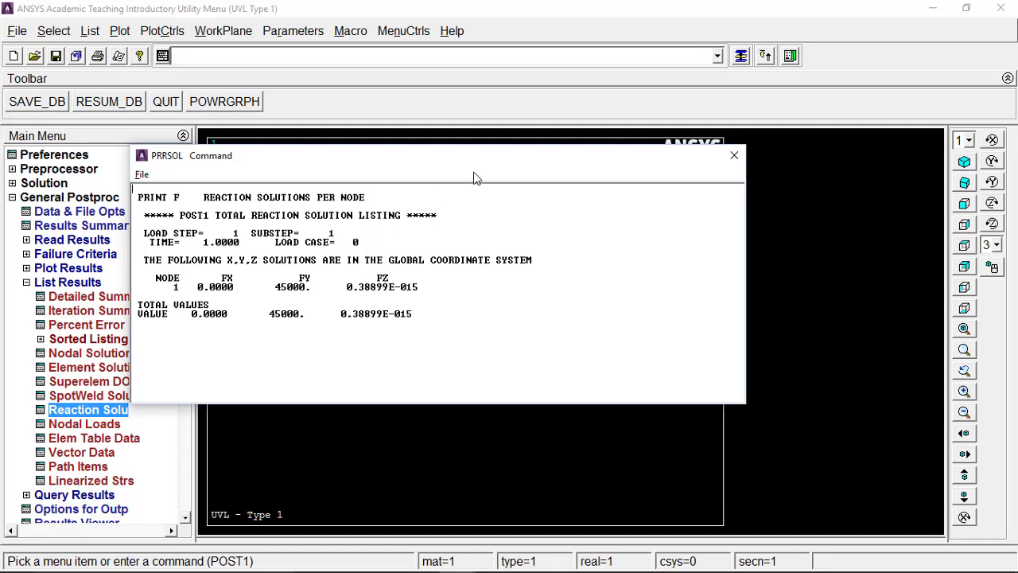
# Print the reaction listing with Microsoft Print to PDF as "Reaction Result" in the Results folder, and close the listing.
pyautogui.click(141, 175)
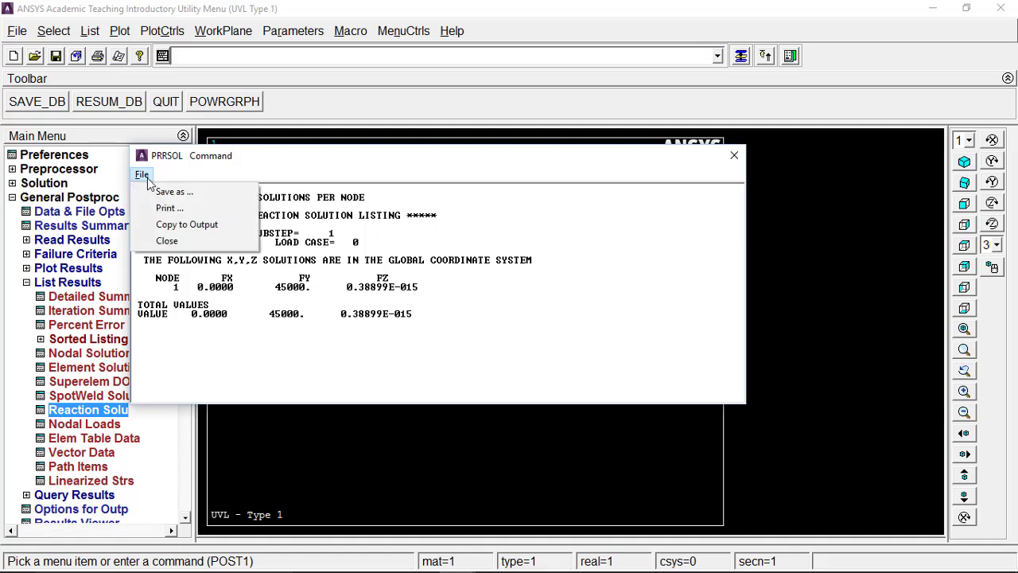
pyautogui.click(157, 206)
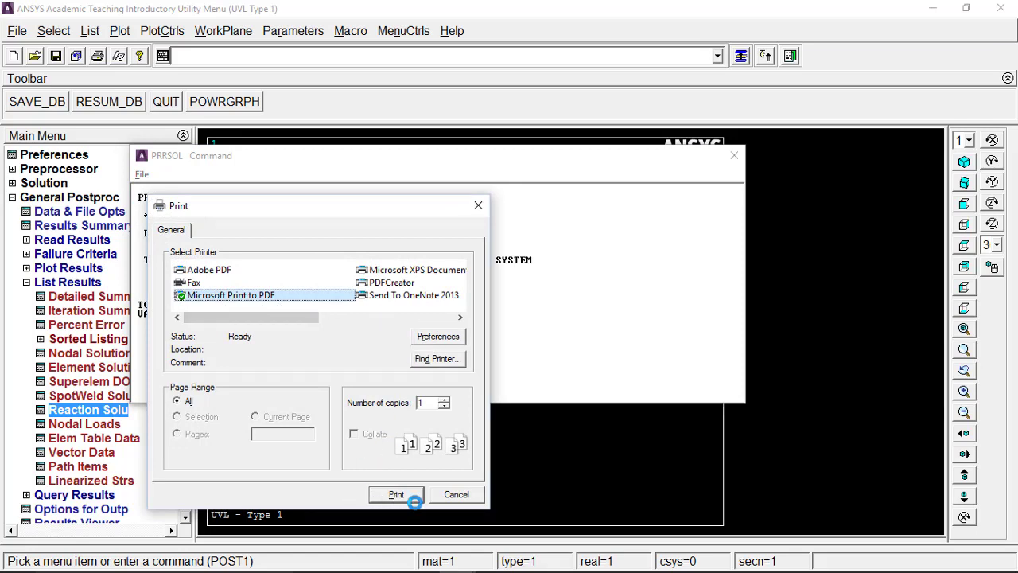
pyautogui.click(412, 495)
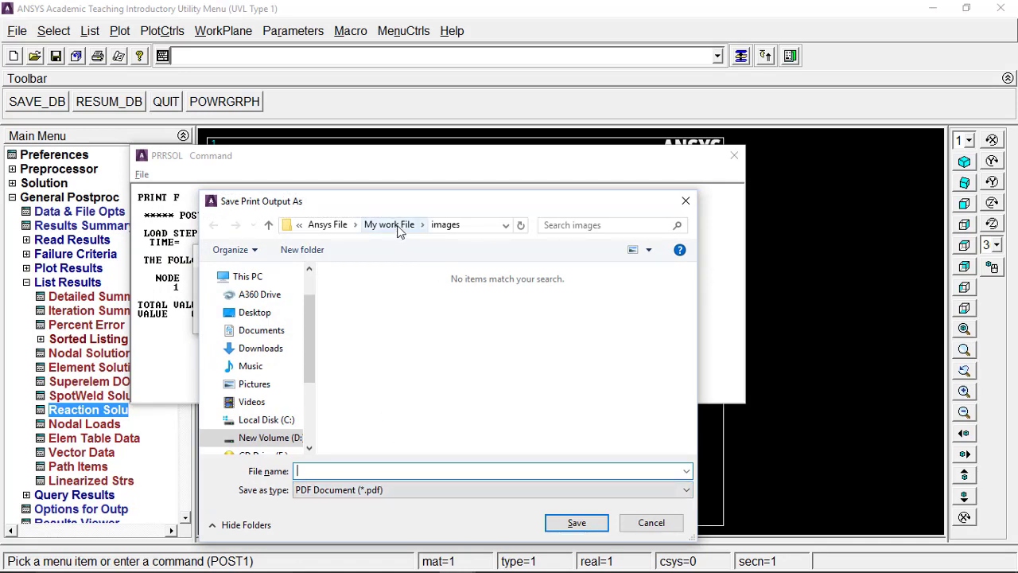
pyautogui.click(394, 228)
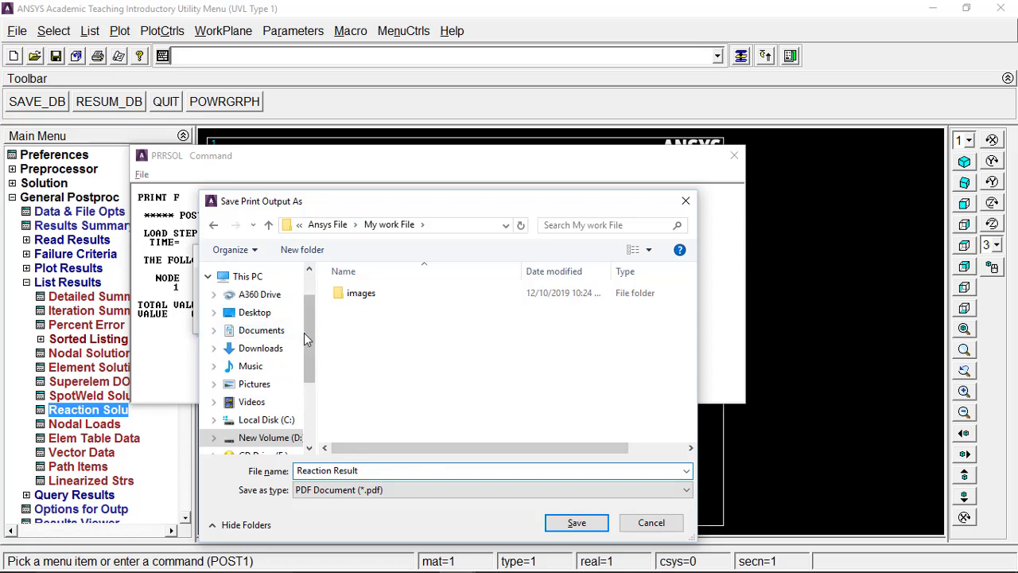
pyautogui.click(268, 437)
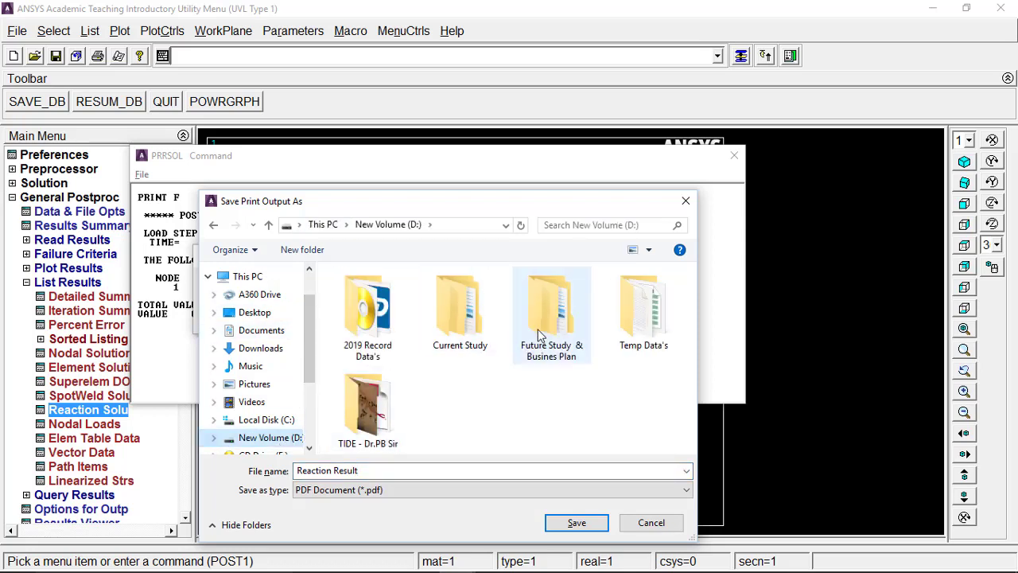
pyautogui.click(484, 342)
pyautogui.doubleClick(483, 342)
pyautogui.click(493, 568)
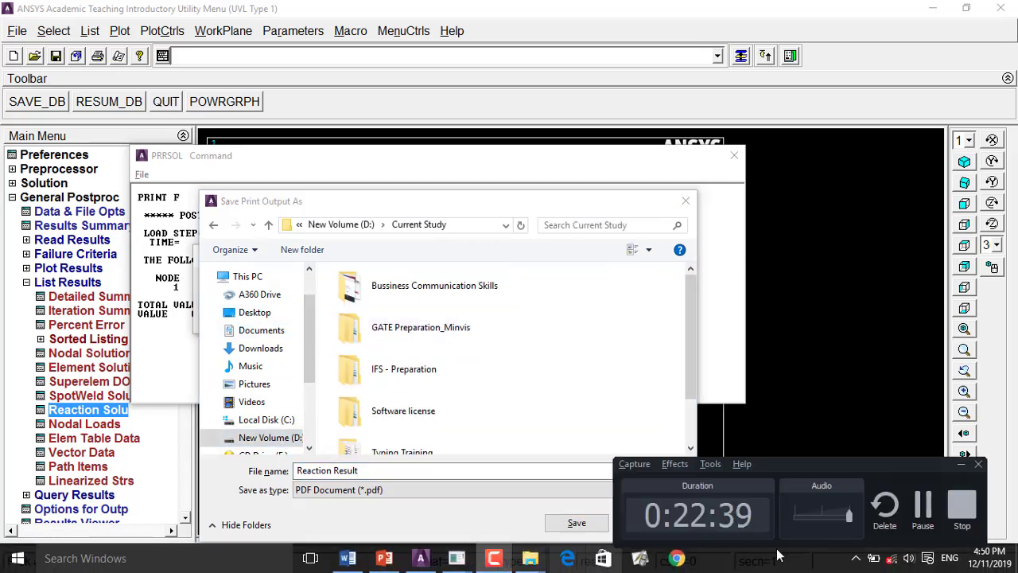
pyautogui.click(922, 510)
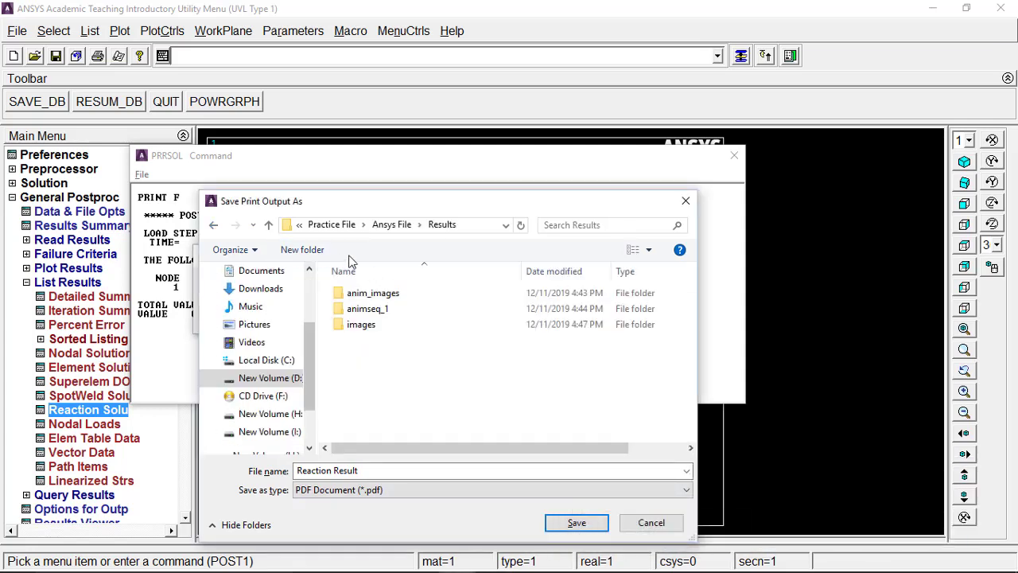
pyautogui.click(577, 524)
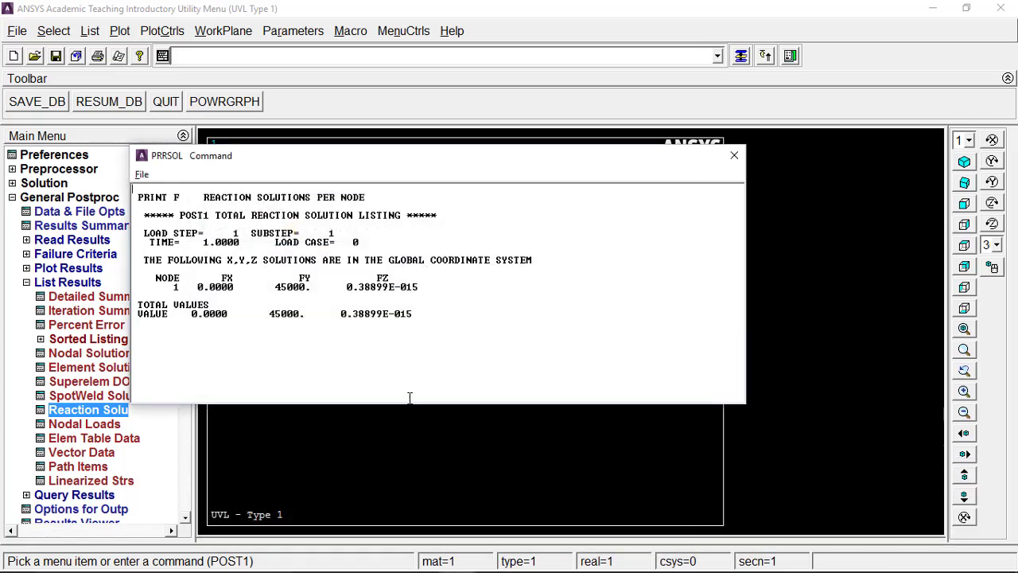
pyautogui.click(736, 157)
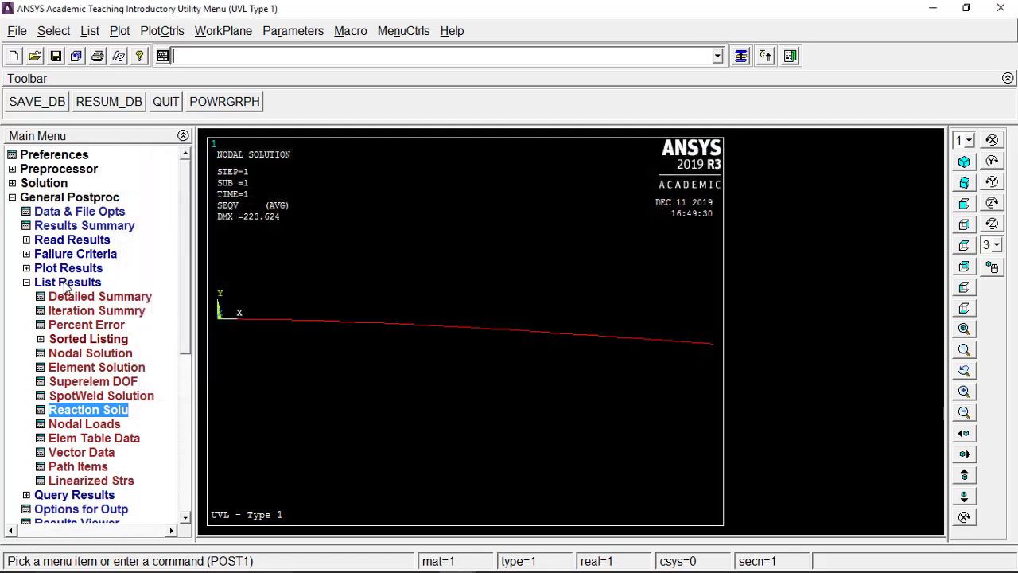
pyautogui.click(66, 285)
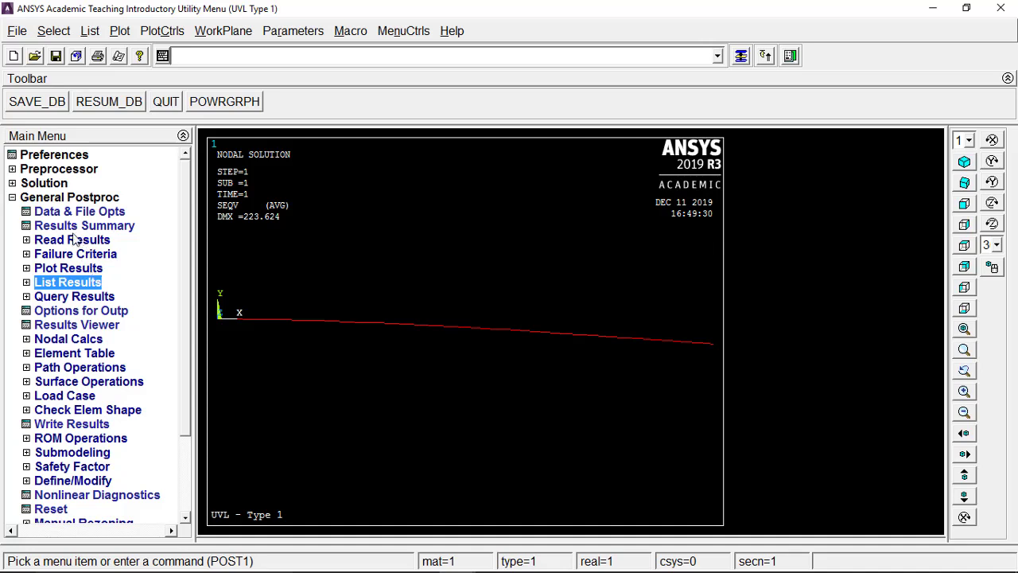
pyautogui.click(68, 270)
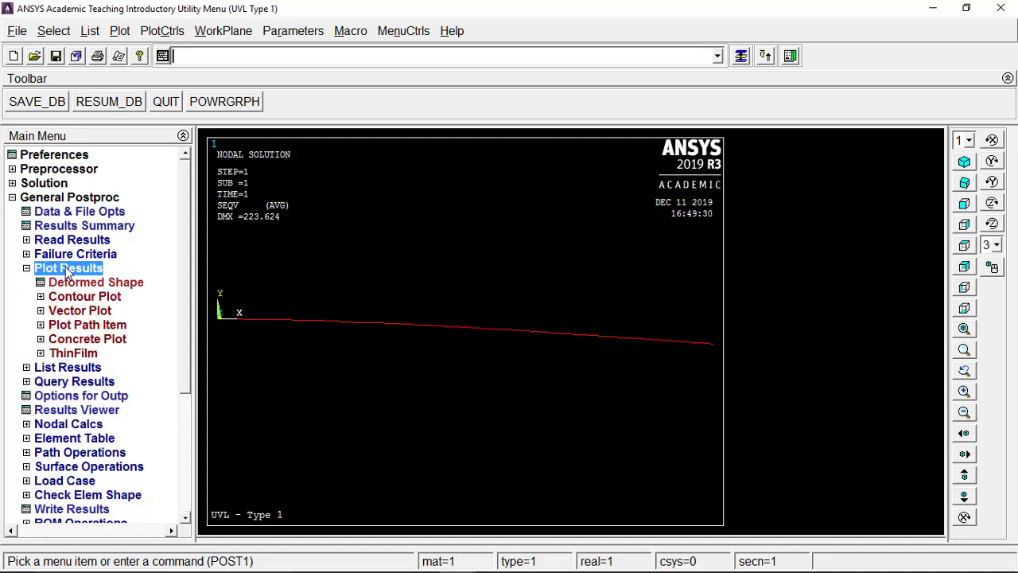
pyautogui.click(76, 299)
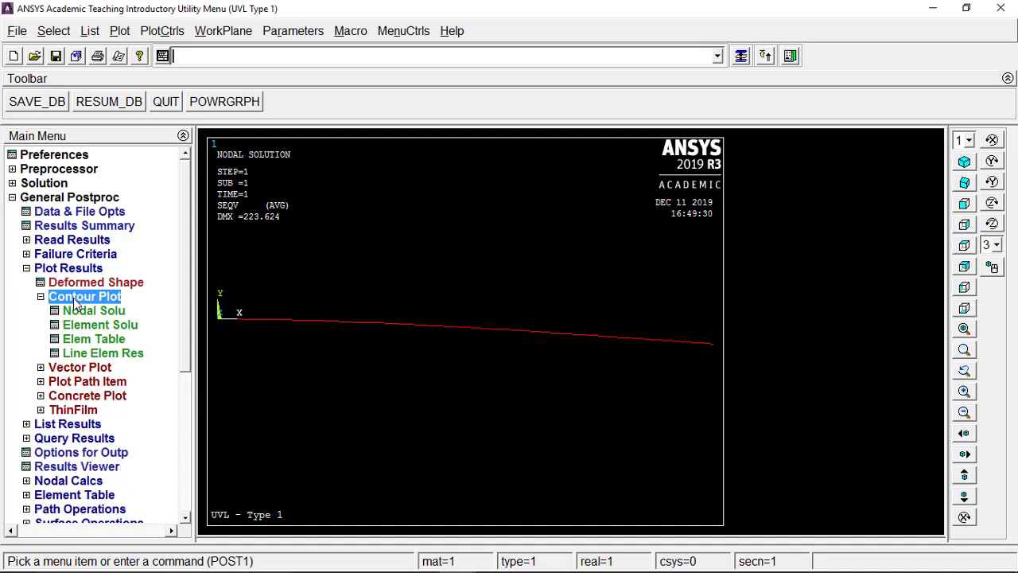
pyautogui.click(81, 272)
# List the nodal DOF solution for the displacement vector sum and look through the listing.
pyautogui.click(74, 285)
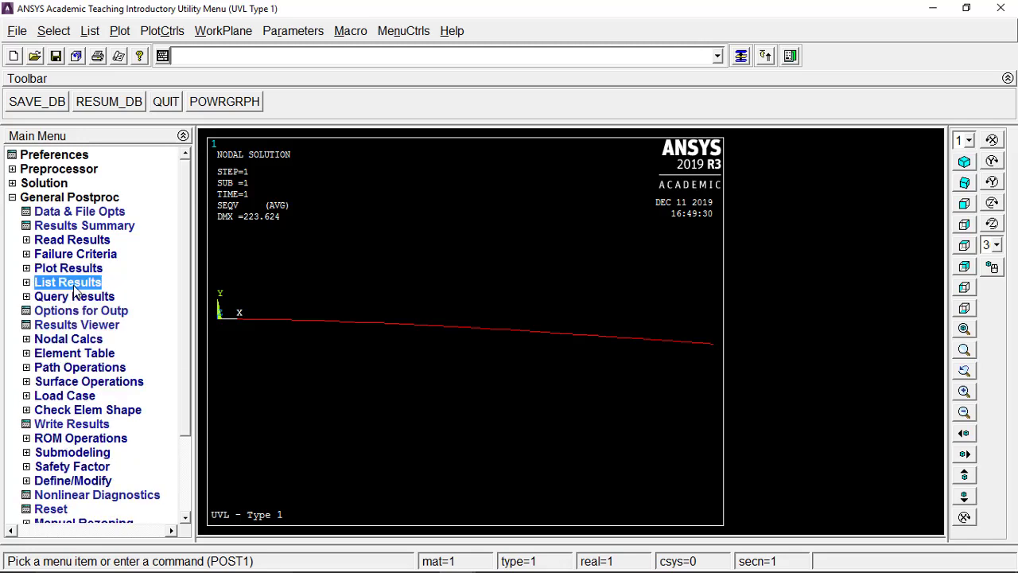
pyautogui.click(100, 354)
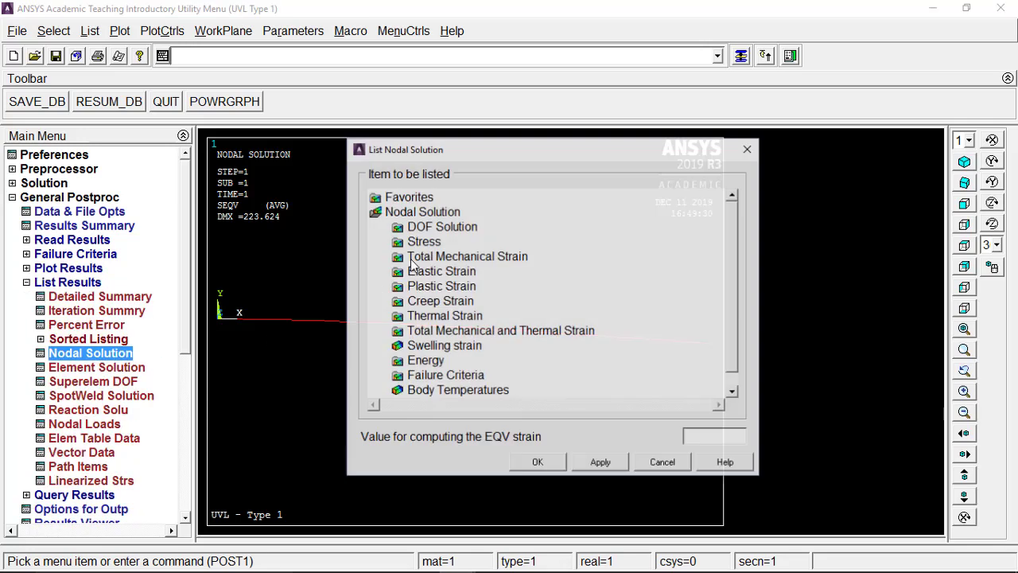
pyautogui.doubleClick(436, 227)
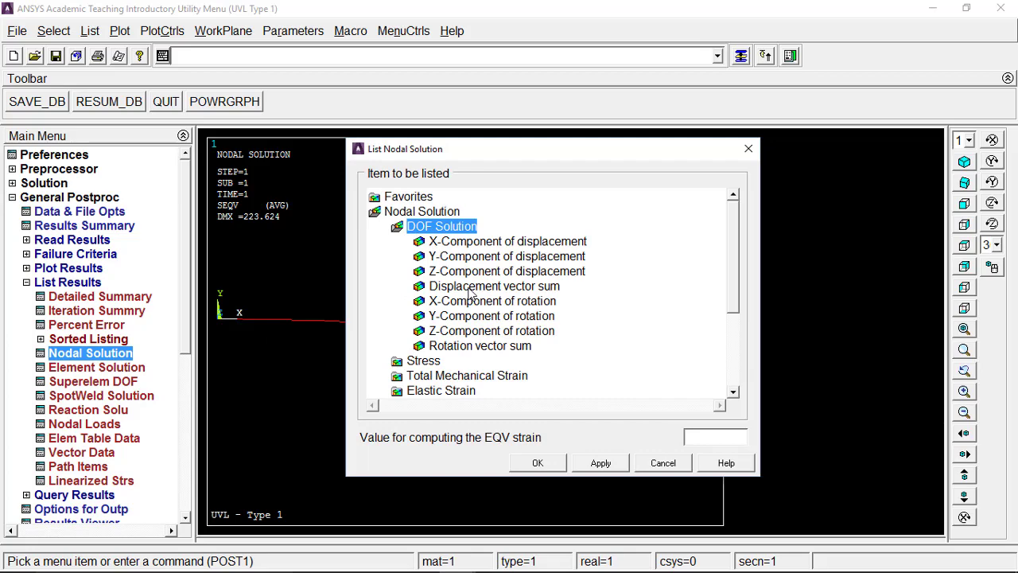
pyautogui.click(477, 287)
pyautogui.click(538, 463)
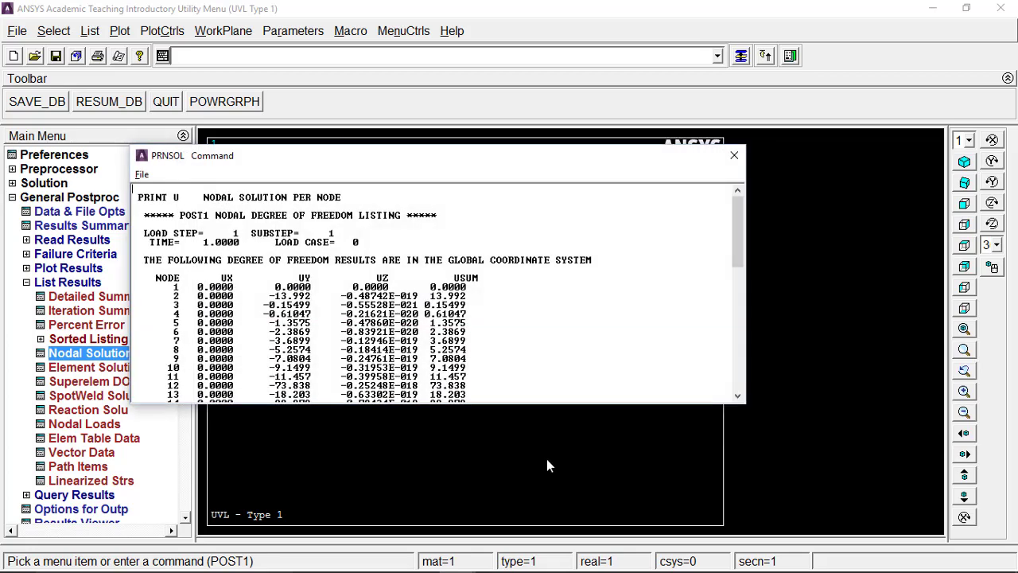
pyautogui.moveTo(740, 214); pyautogui.dragTo(713, 356)
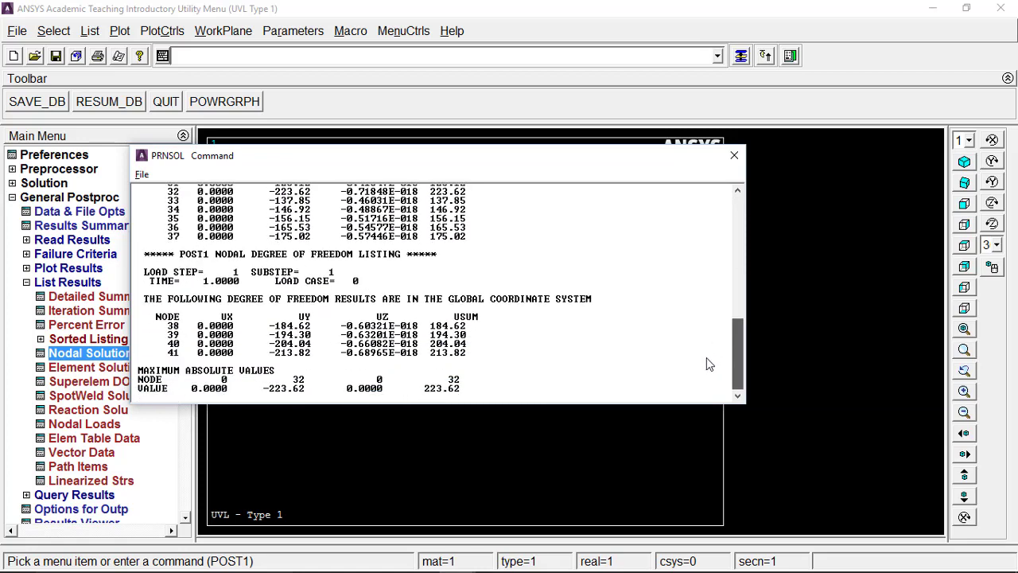
pyautogui.moveTo(712, 333); pyautogui.dragTo(737, 226)
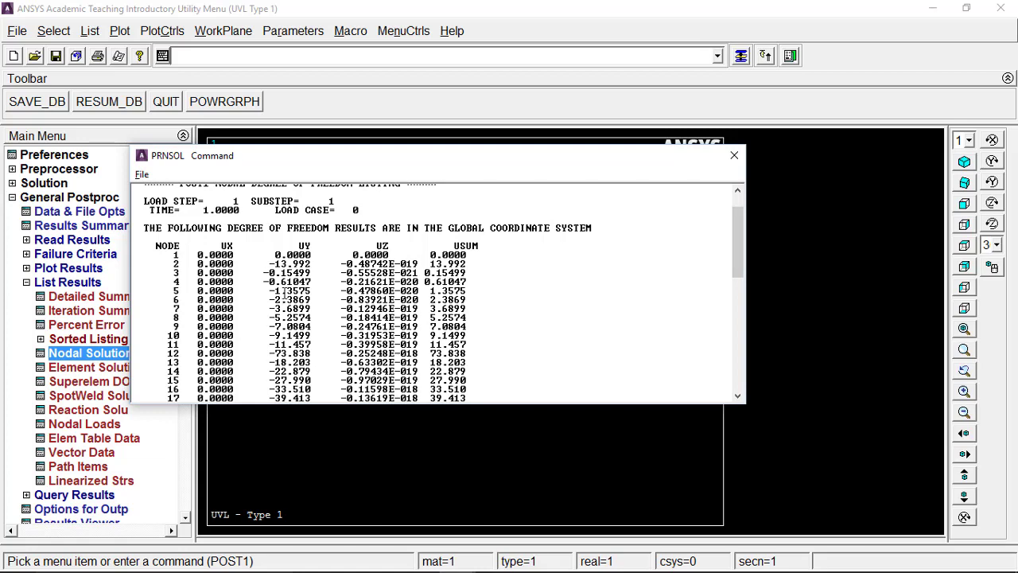
# Print the nodal displacement listing with Microsoft Print to PDF into the Results folder and close the listing.
pyautogui.click(141, 175)
pyautogui.click(167, 209)
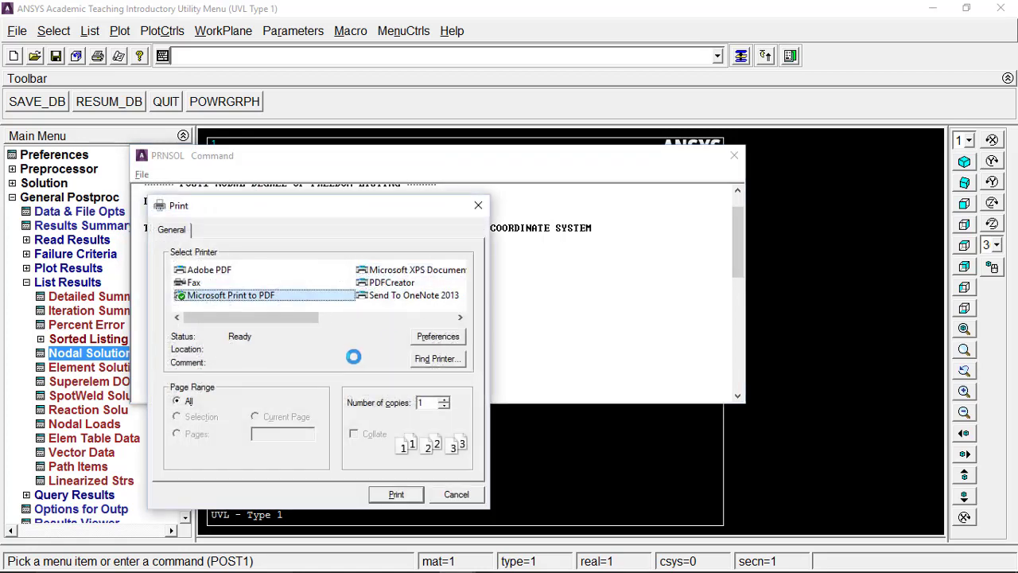
pyautogui.click(395, 495)
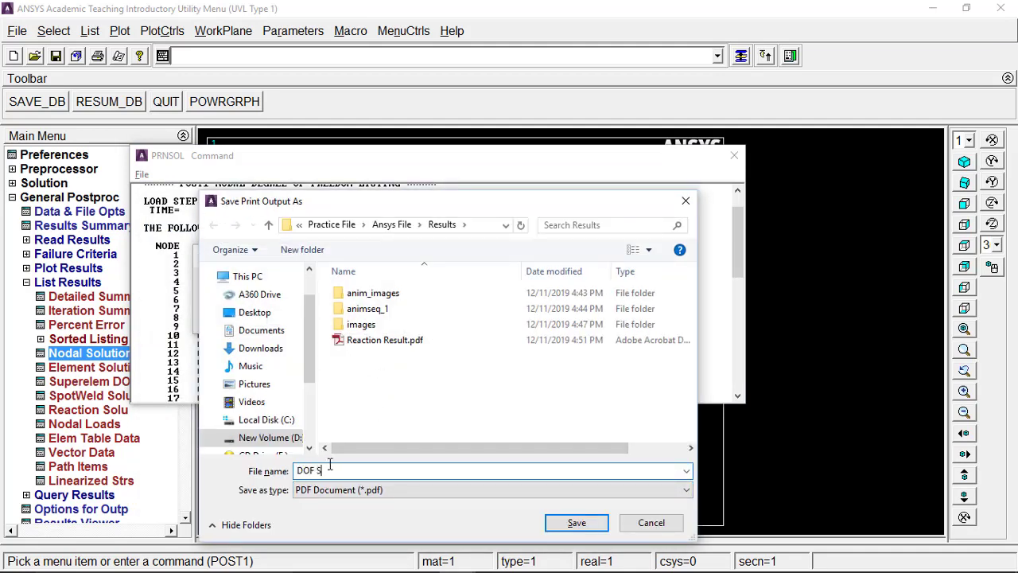
pyautogui.click(576, 524)
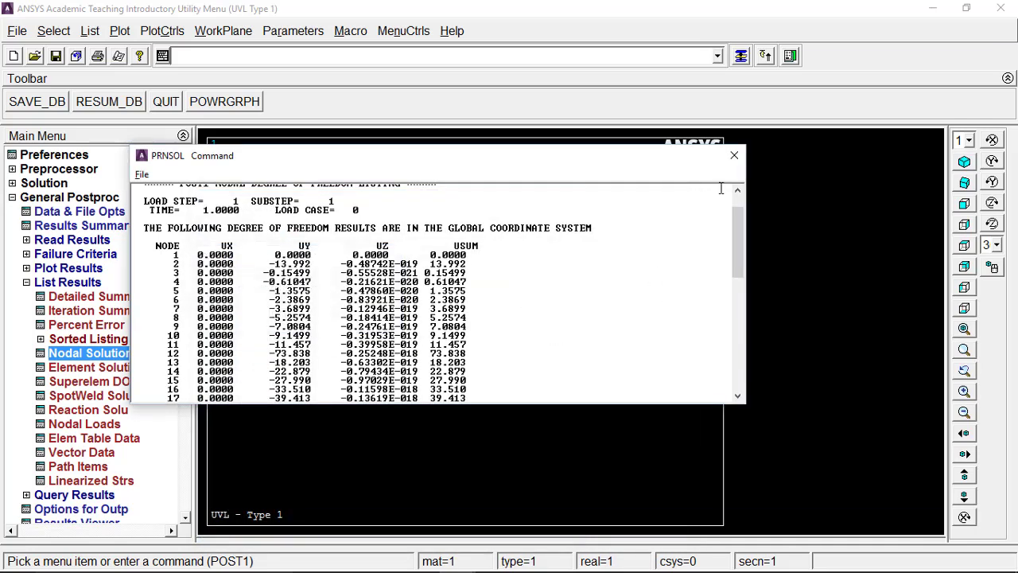
pyautogui.click(735, 155)
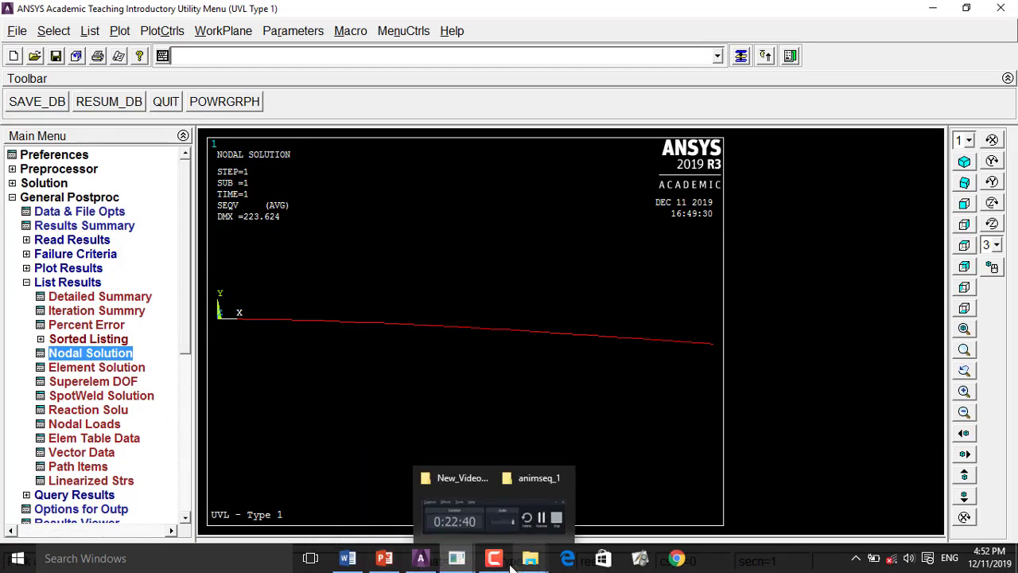
pyautogui.click(509, 501)
pyautogui.click(923, 504)
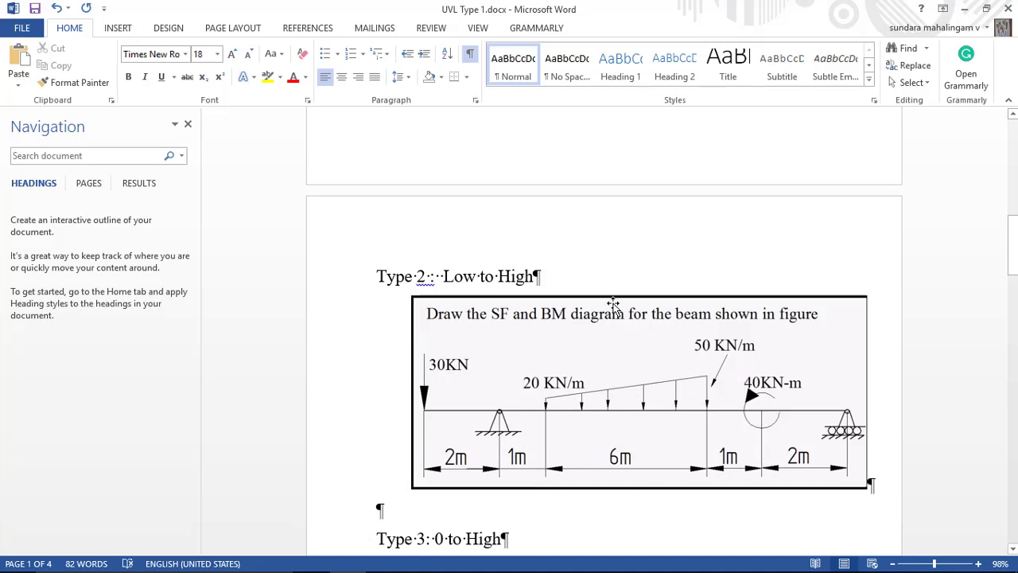
pyautogui.moveTo(565, 566)
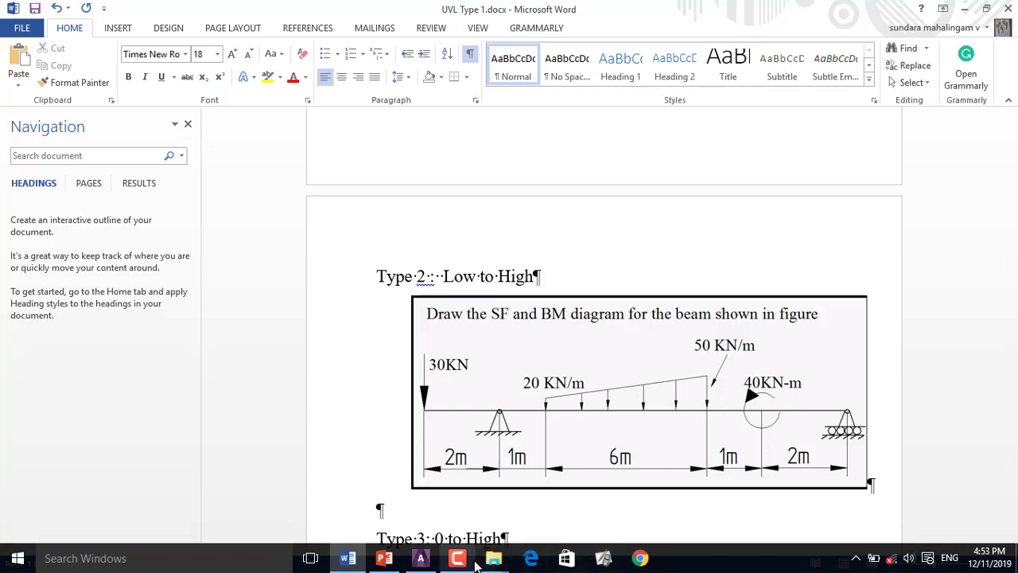
pyautogui.moveTo(389, 565)
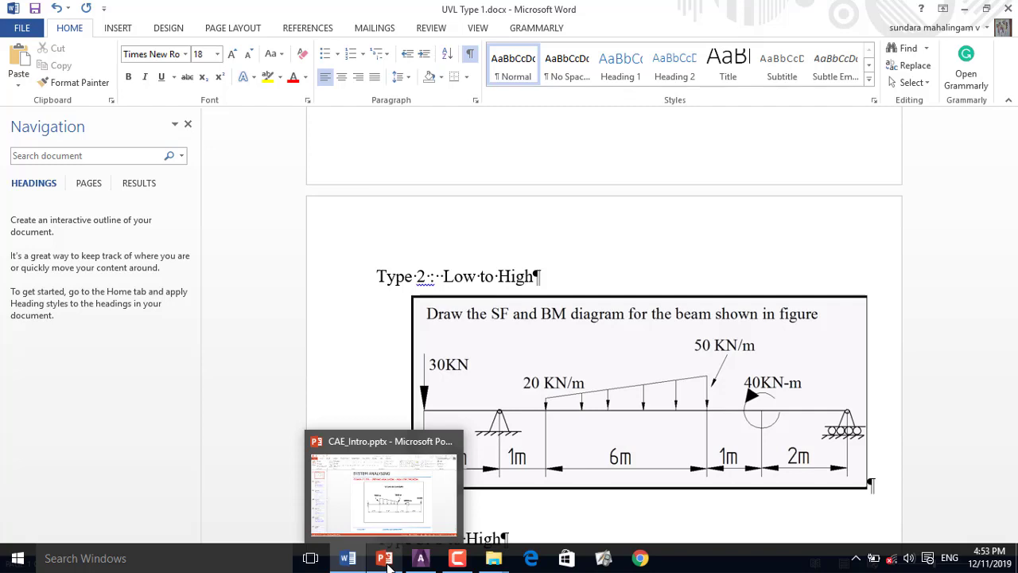
pyautogui.click(458, 558)
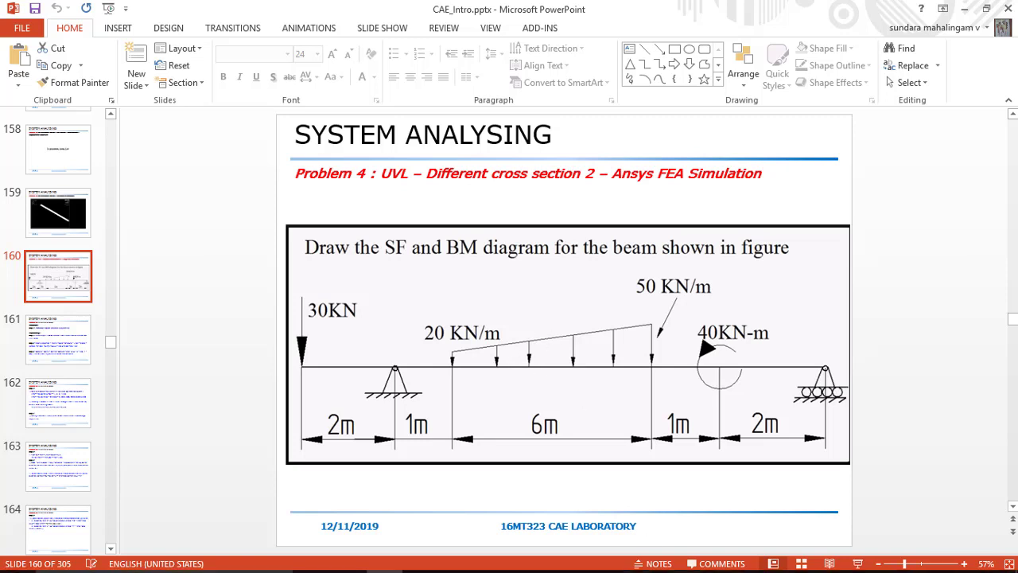
# In the ANSYS Mechanical APDL Product Launcher, set the working directory to UVL Load Type 2 > Practice File > Ansys File.
pyautogui.click(420, 557)
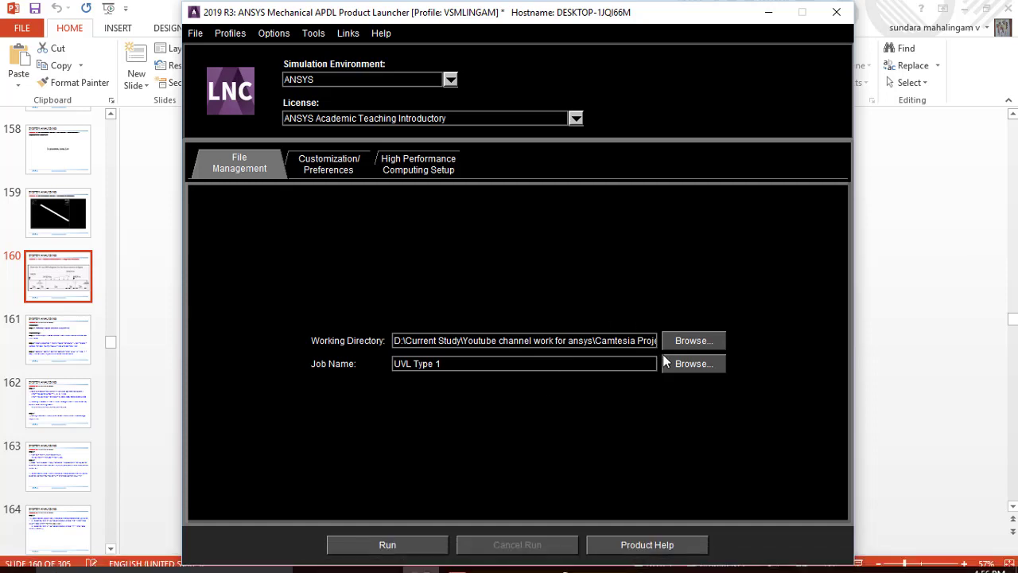
pyautogui.click(684, 341)
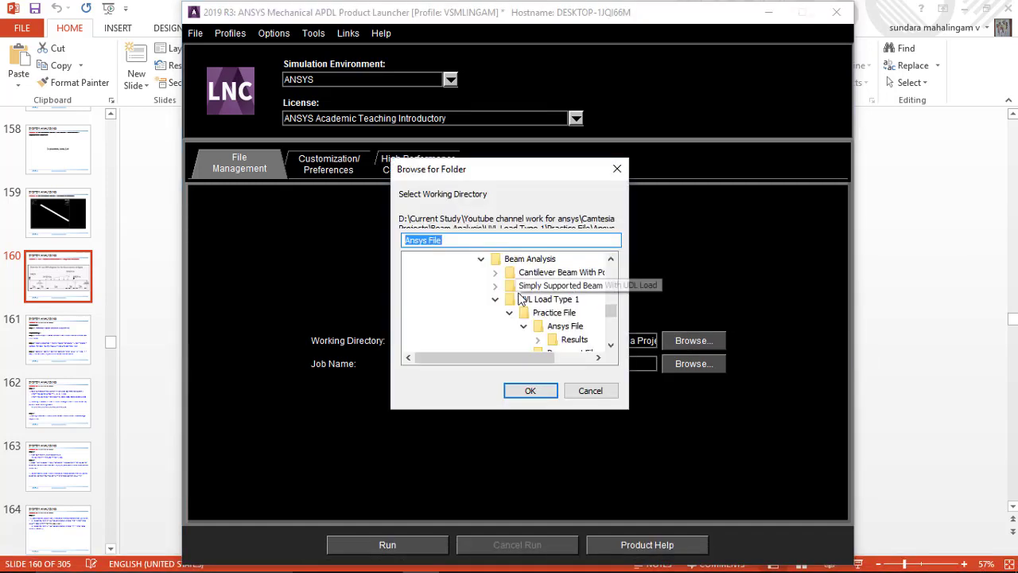
pyautogui.click(509, 313)
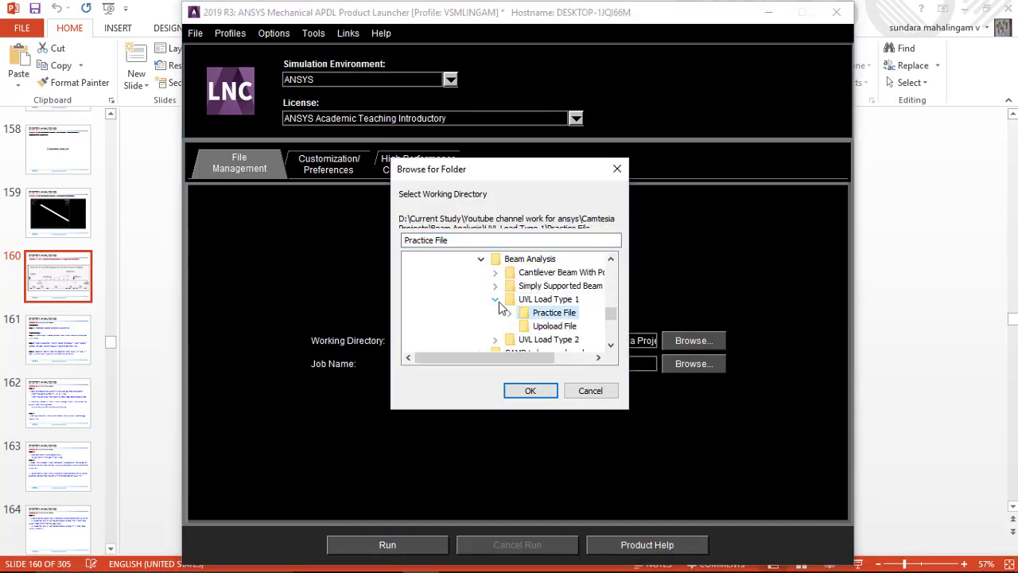
pyautogui.click(496, 300)
pyautogui.click(496, 312)
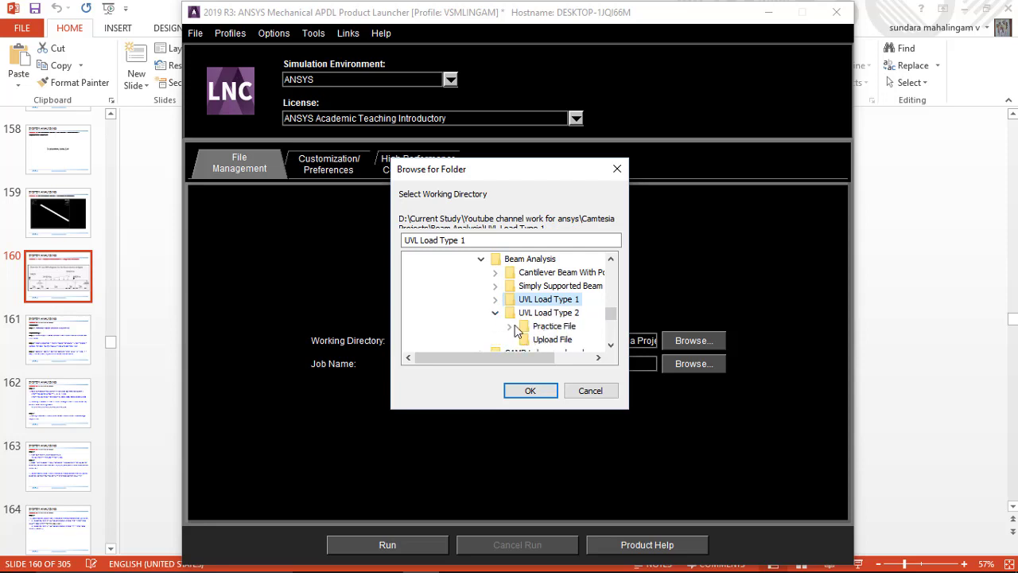
pyautogui.click(510, 326)
pyautogui.click(522, 341)
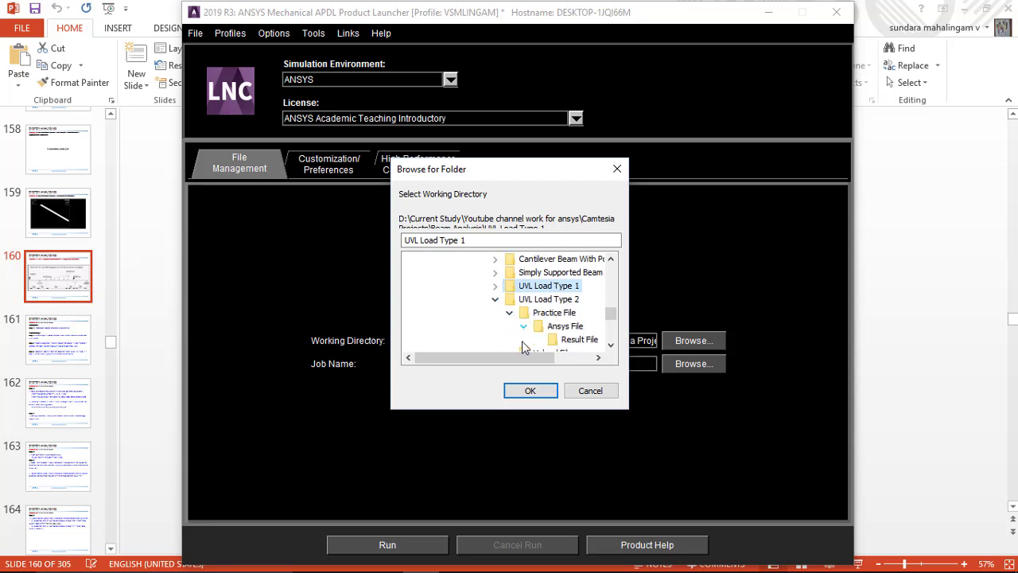
pyautogui.click(581, 340)
pyautogui.click(565, 326)
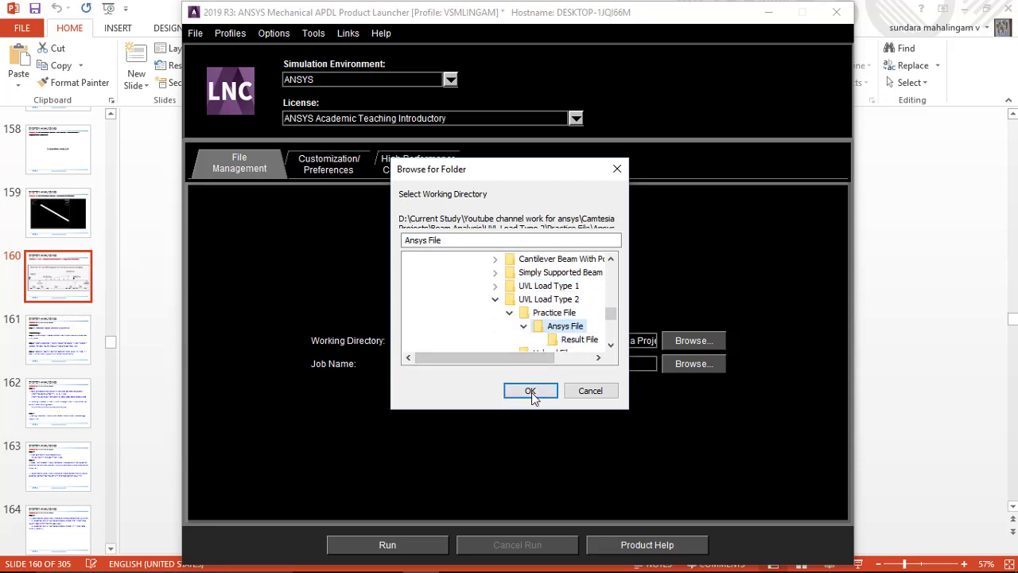
pyautogui.click(531, 391)
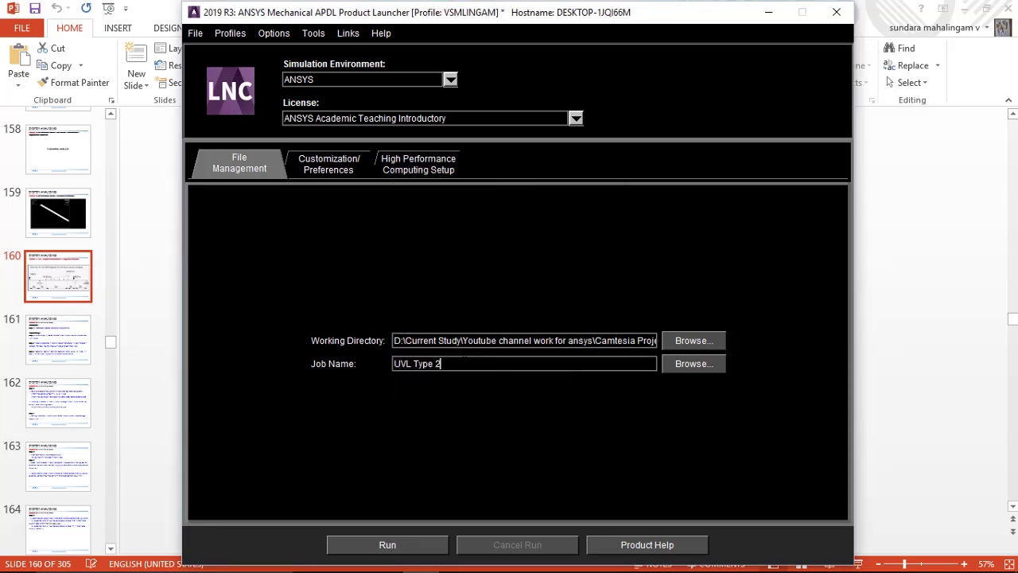
# Name the job "UVL Type 2" and run it from the launcher.
pyautogui.click(415, 547)
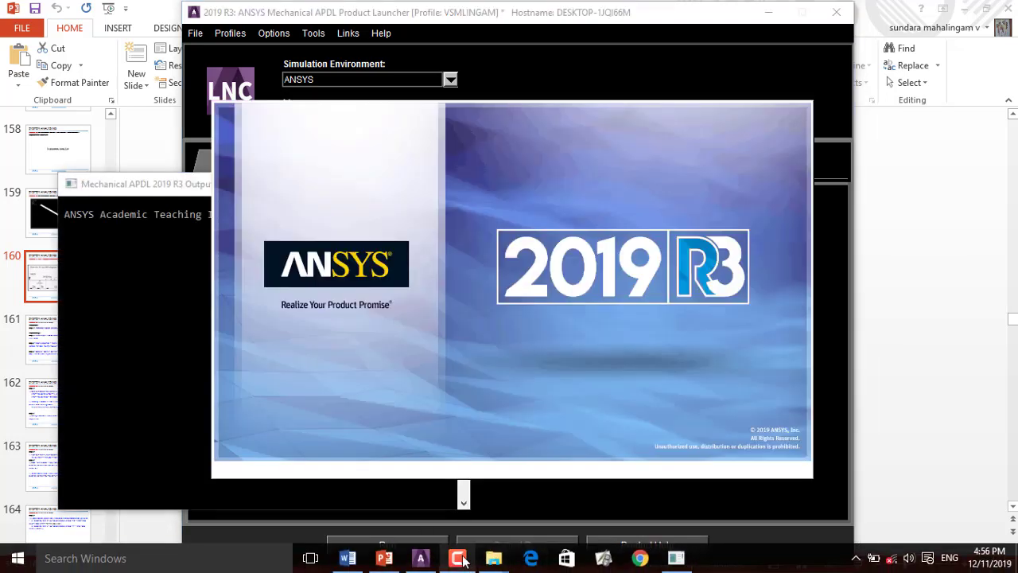
pyautogui.click(875, 558)
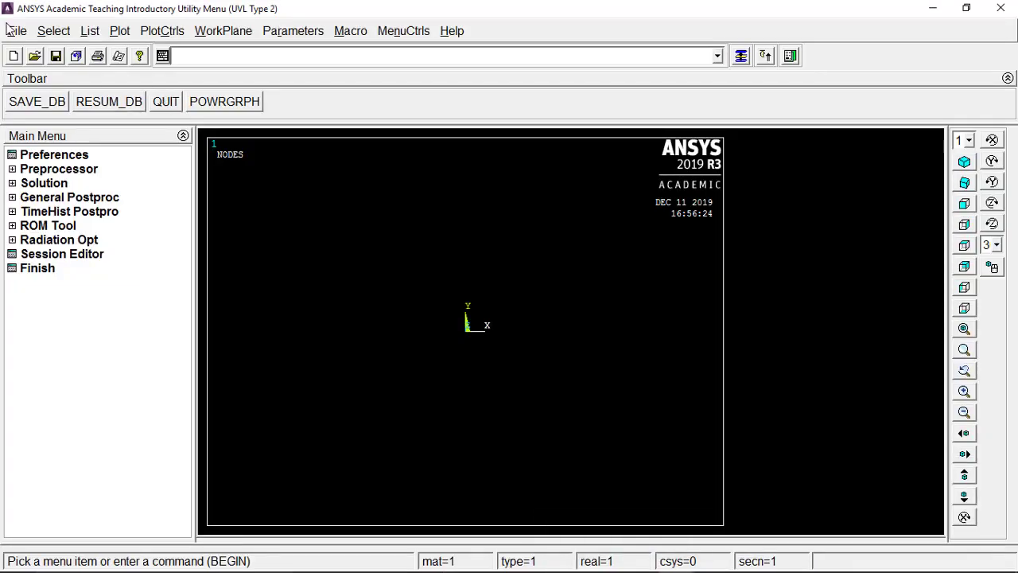
# Change the analysis title to "UVL - Type 2".
pyautogui.click(17, 31)
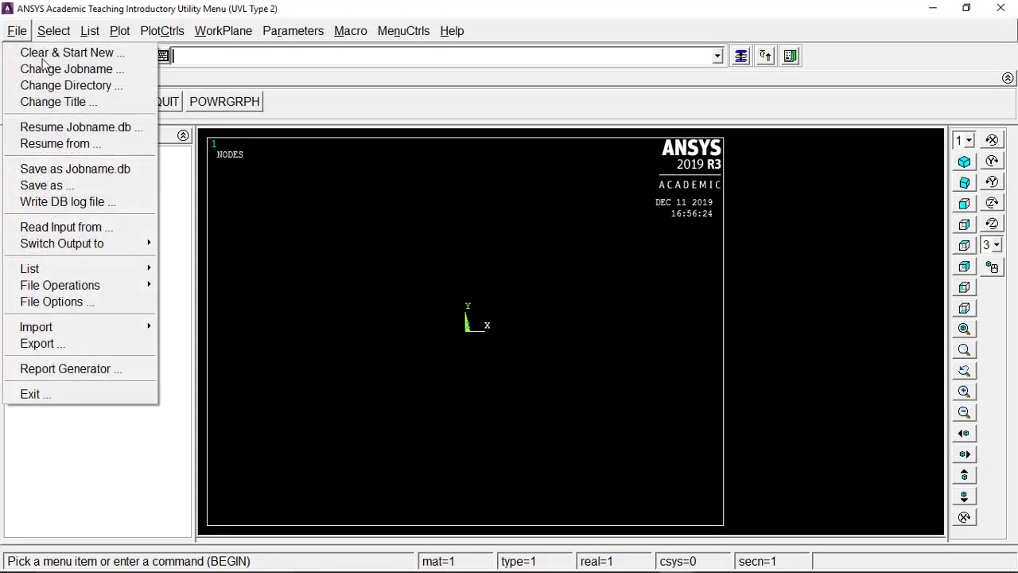
pyautogui.click(53, 101)
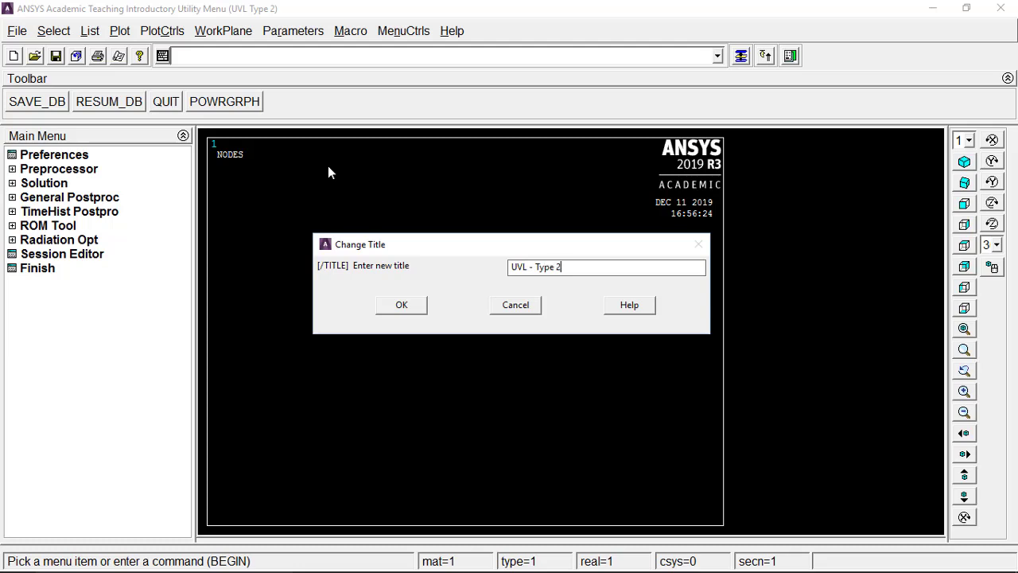
pyautogui.click(408, 307)
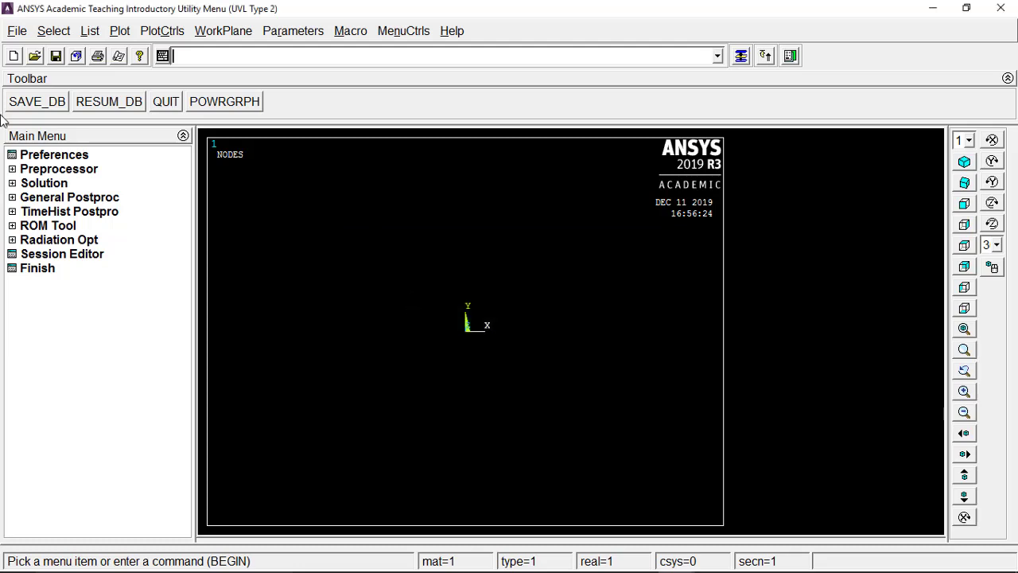
# Filter the GUI preferences to the Structural discipline with the h-Method.
pyautogui.click(31, 156)
pyautogui.click(521, 183)
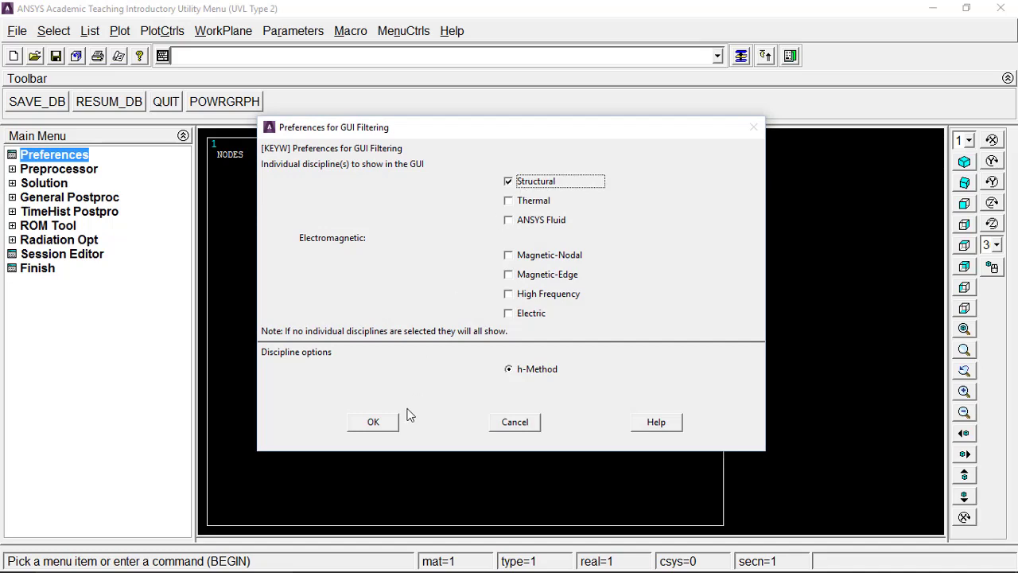
pyautogui.click(395, 428)
# Add the Beam 2 node 188 element as element type 1 and close the element type definition.
pyautogui.click(11, 170)
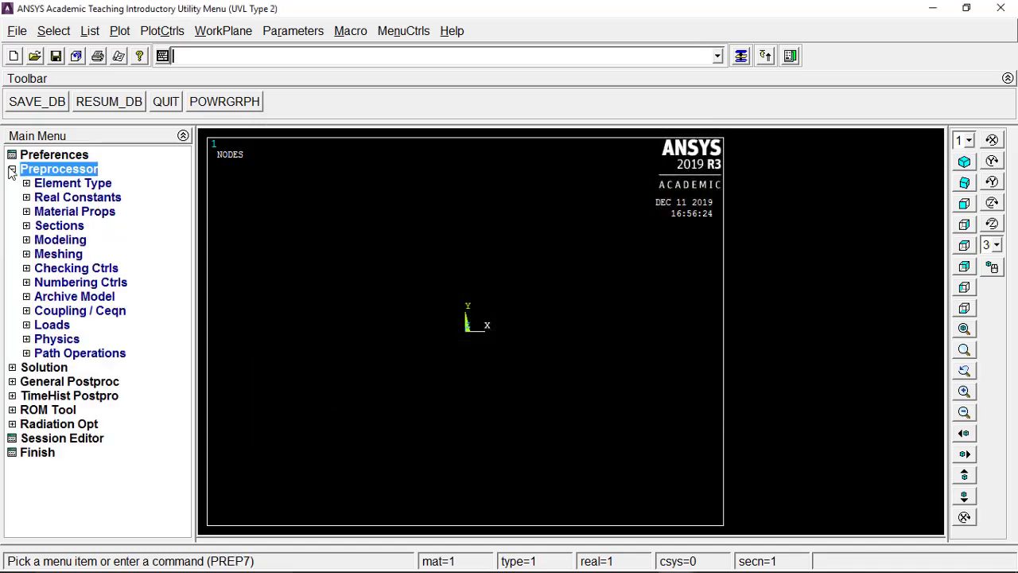
pyautogui.click(42, 184)
pyautogui.click(112, 198)
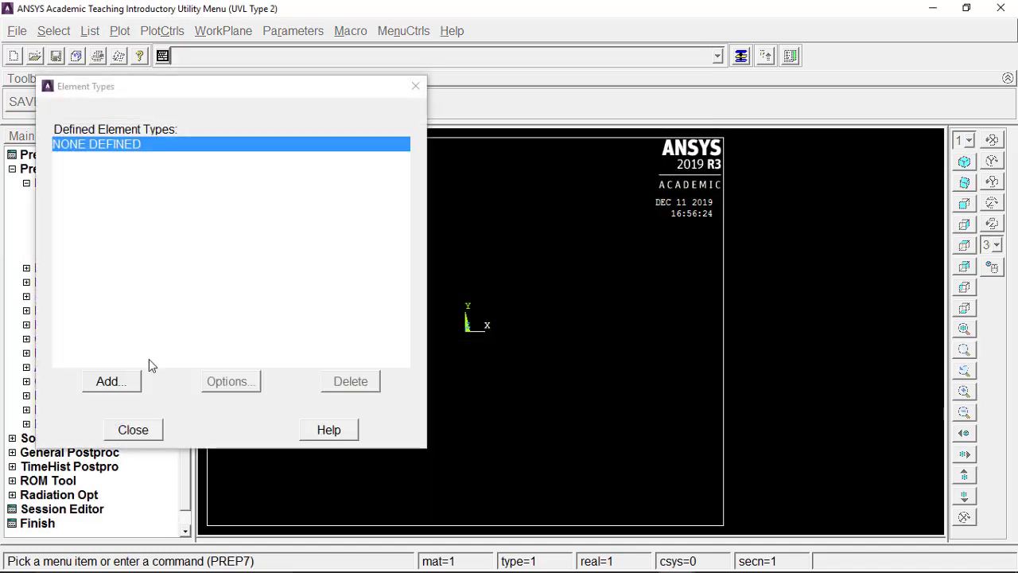
pyautogui.click(120, 383)
pyautogui.click(531, 253)
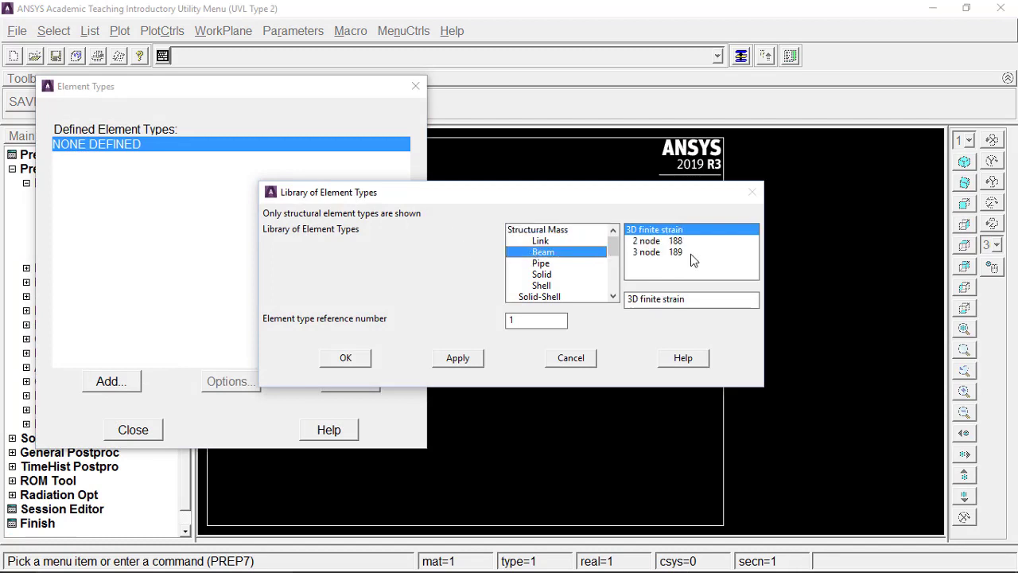
pyautogui.click(668, 241)
pyautogui.click(345, 358)
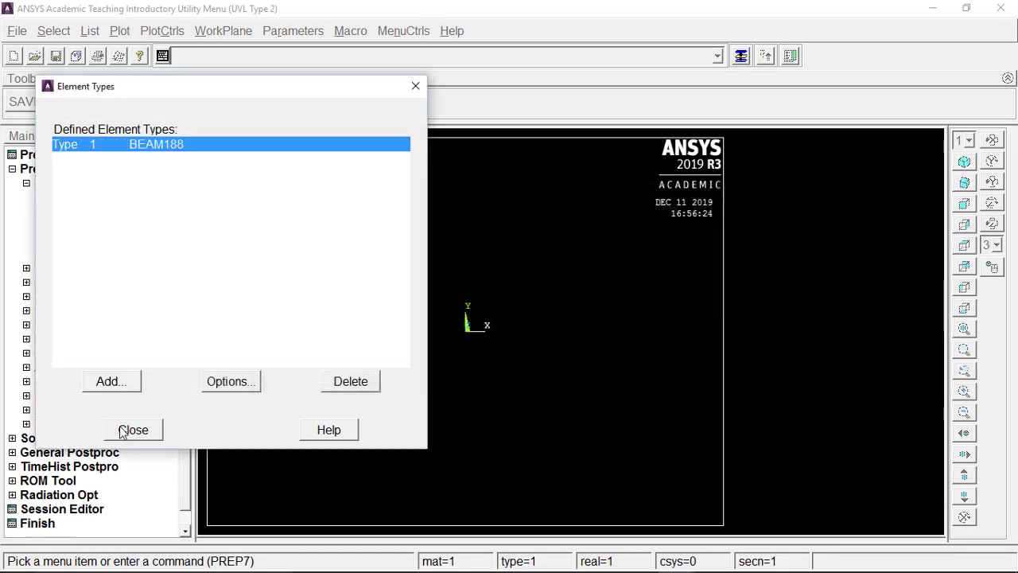
pyautogui.click(133, 430)
pyautogui.click(76, 184)
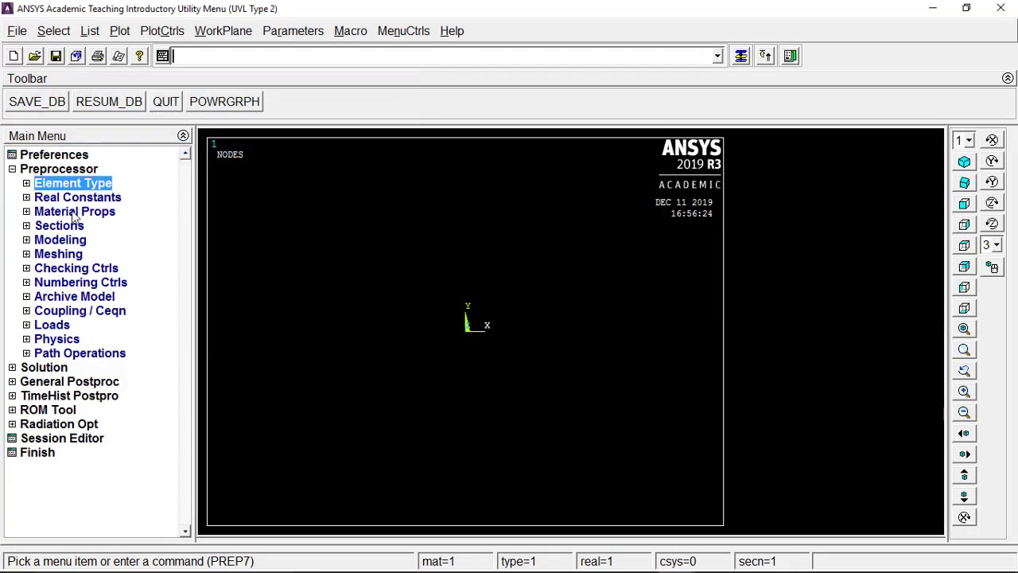
# Define material model 1 as structural linear elastic isotropic with EX 2e5 and PRXY 0.3, and close the material definition.
pyautogui.click(74, 213)
pyautogui.click(92, 268)
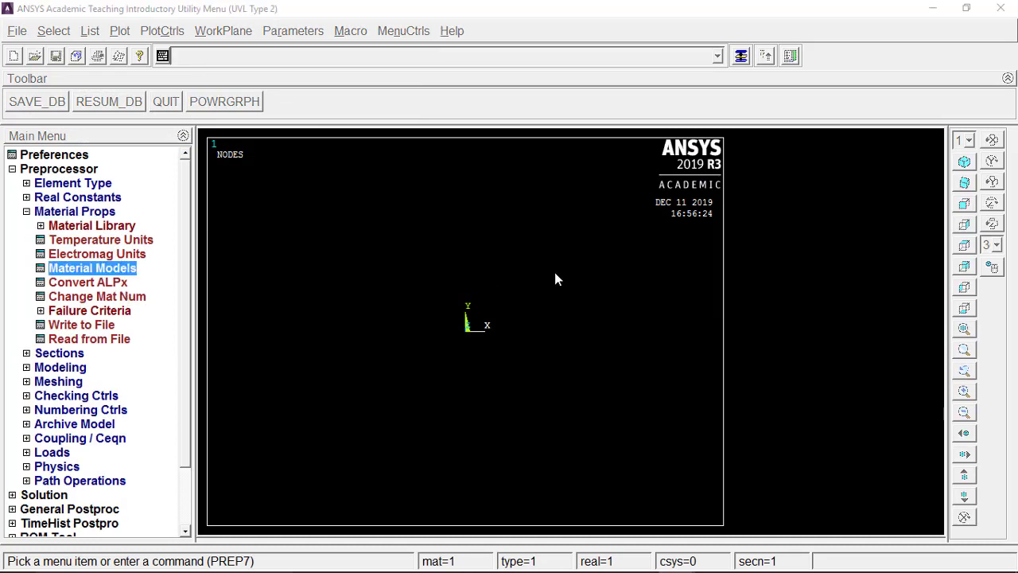
pyautogui.doubleClick(560, 256)
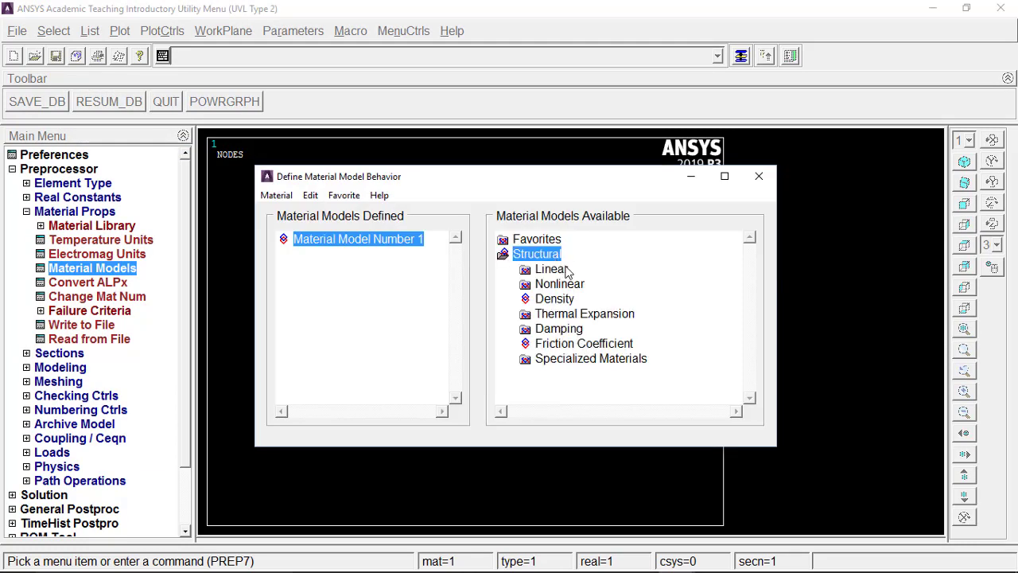
pyautogui.doubleClick(551, 269)
pyautogui.doubleClick(569, 284)
pyautogui.doubleClick(603, 299)
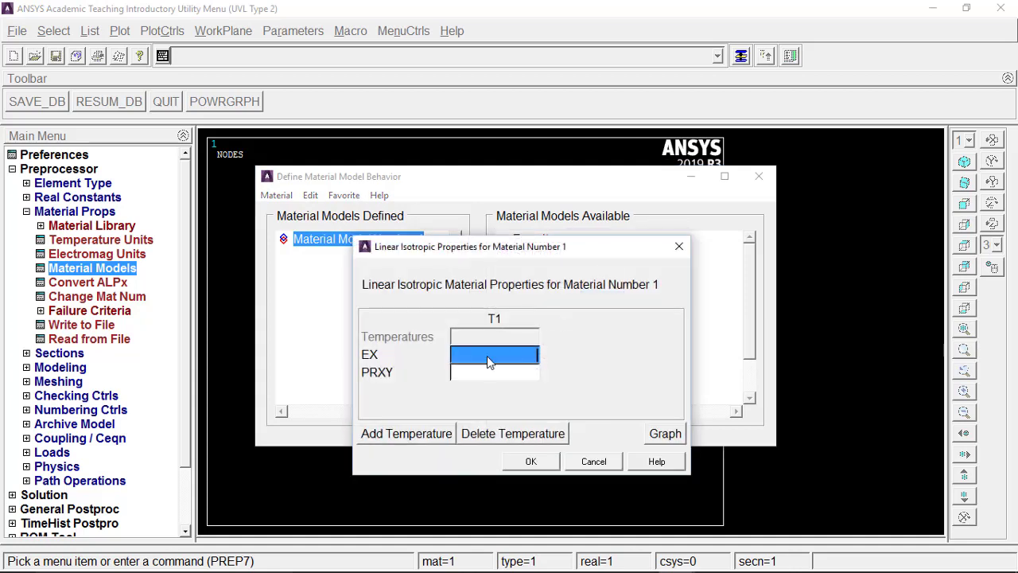
pyautogui.write('2e5')
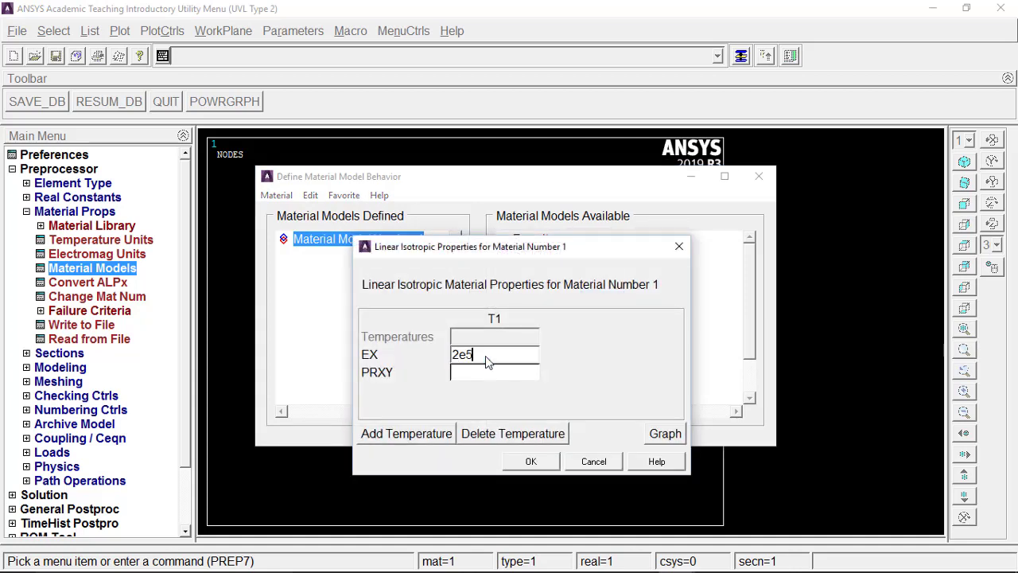
pyautogui.click(473, 378)
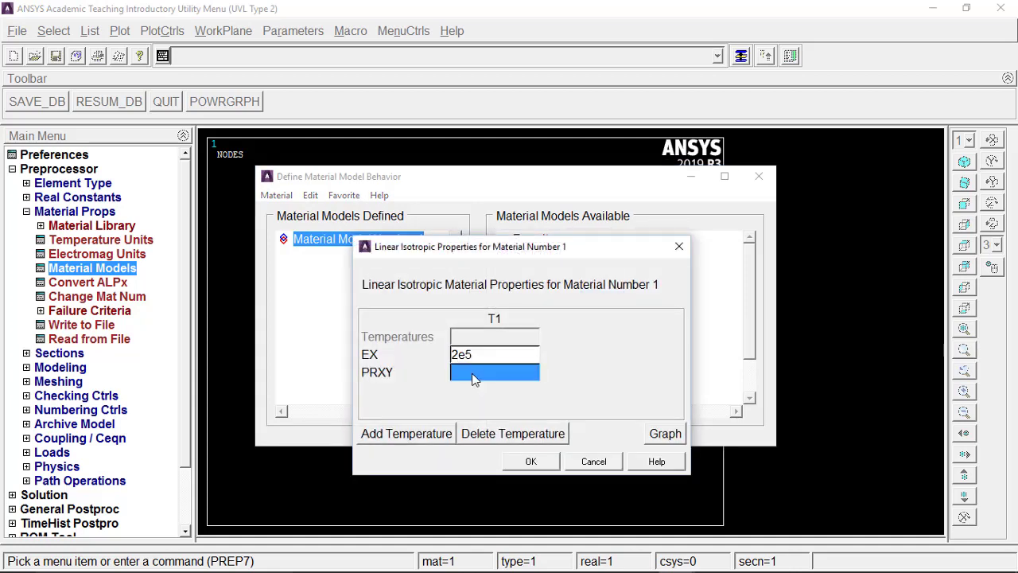
pyautogui.write('0.3')
pyautogui.click(530, 462)
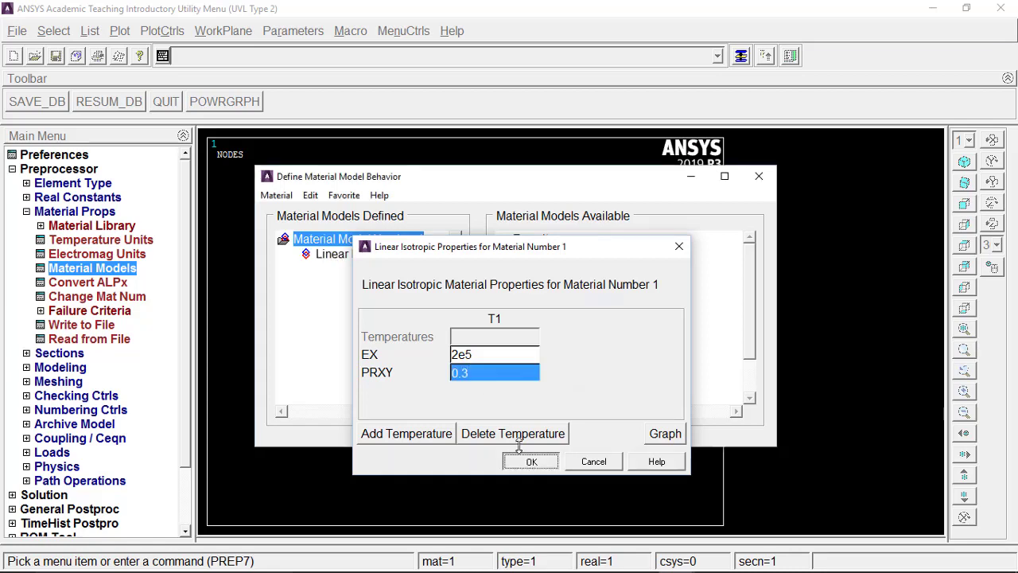
pyautogui.click(759, 175)
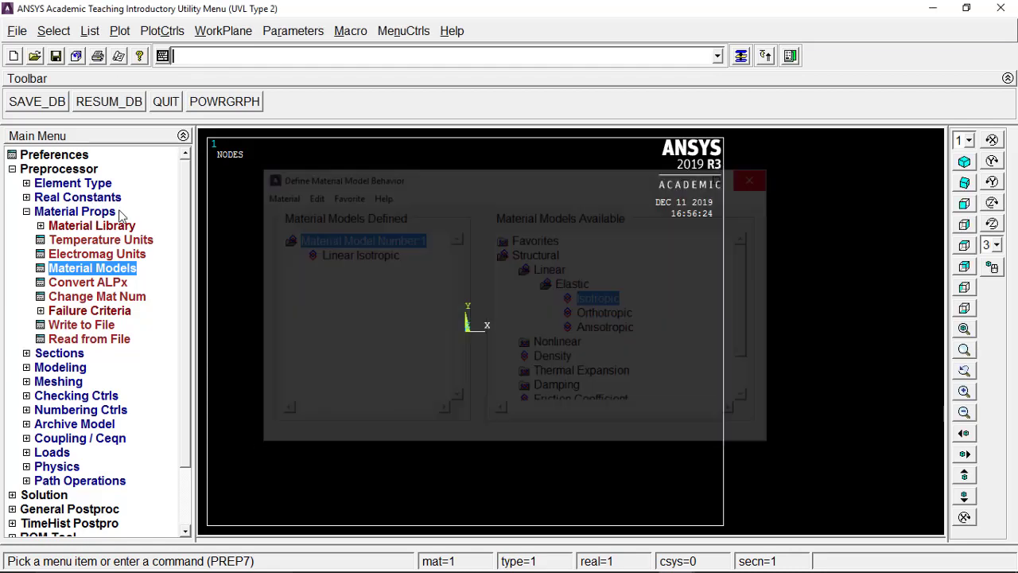
pyautogui.click(86, 213)
# Set up rectangular beam section 1 with B 300, H 200, and 10 divisions for both Nb and Nh.
pyautogui.click(74, 226)
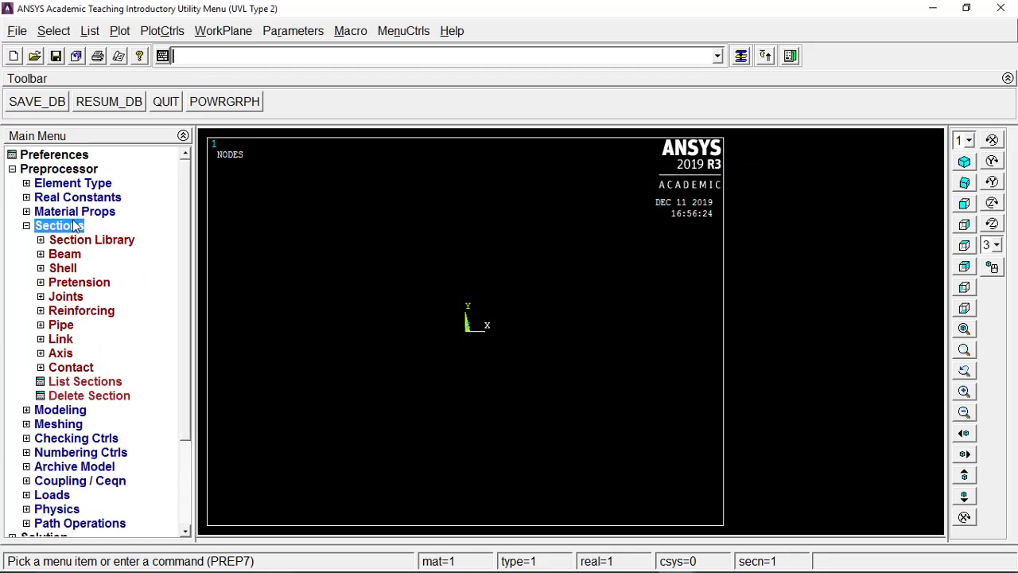
pyautogui.click(57, 254)
pyautogui.click(100, 269)
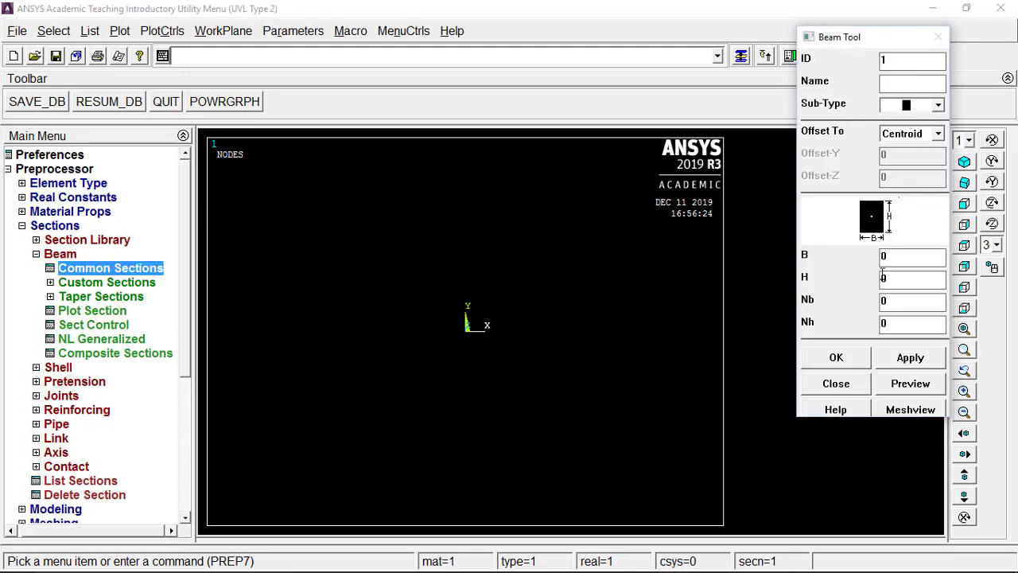
pyautogui.moveTo(900, 266); pyautogui.dragTo(861, 263)
pyautogui.write('300')
pyautogui.moveTo(912, 281); pyautogui.dragTo(770, 288)
pyautogui.write('200')
pyautogui.moveTo(901, 308); pyautogui.dragTo(841, 309)
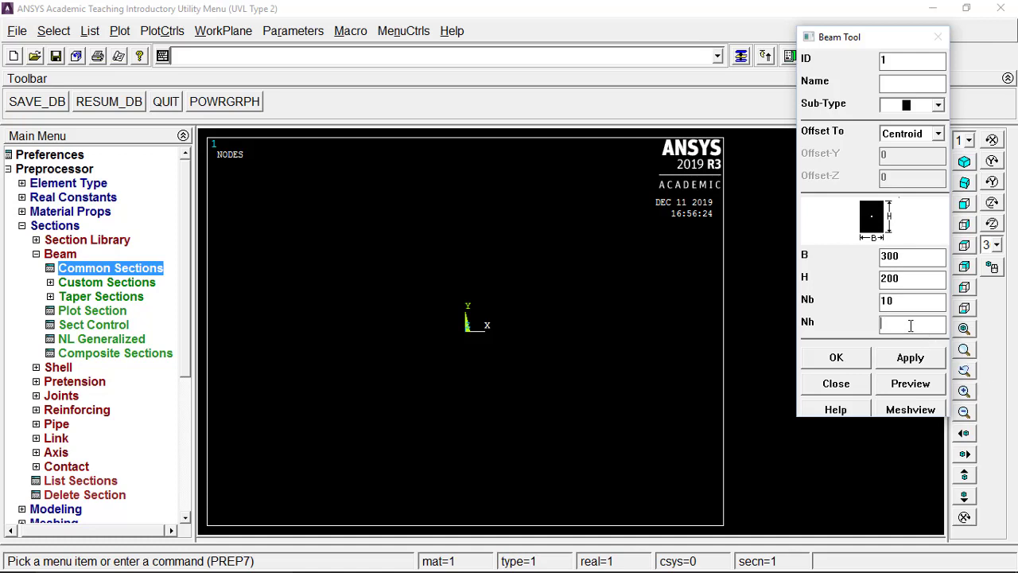
pyautogui.click(936, 325)
# Preview the rectangular beam section and its mesh, and accept the section definition.
pyautogui.click(938, 384)
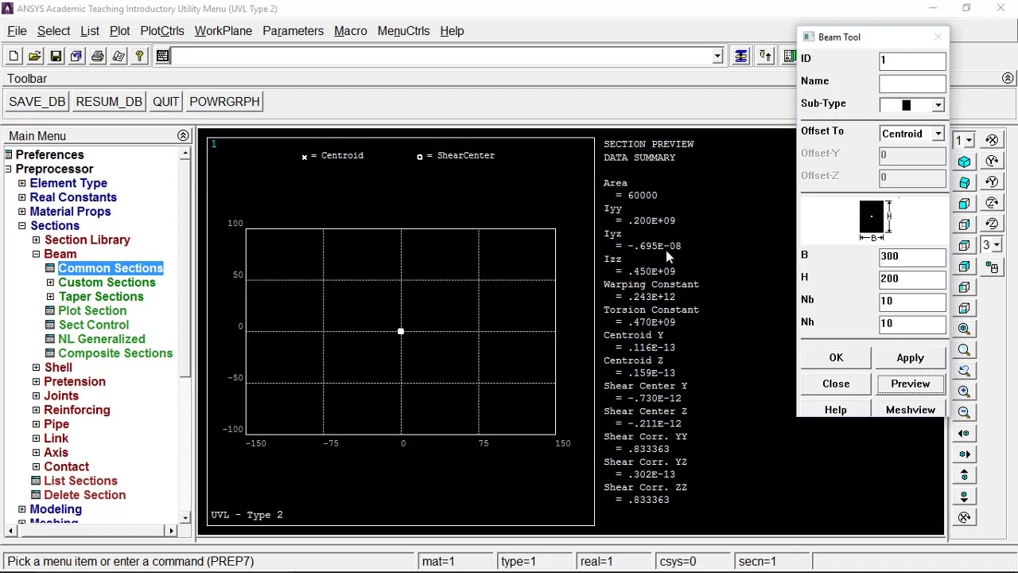
pyautogui.click(910, 409)
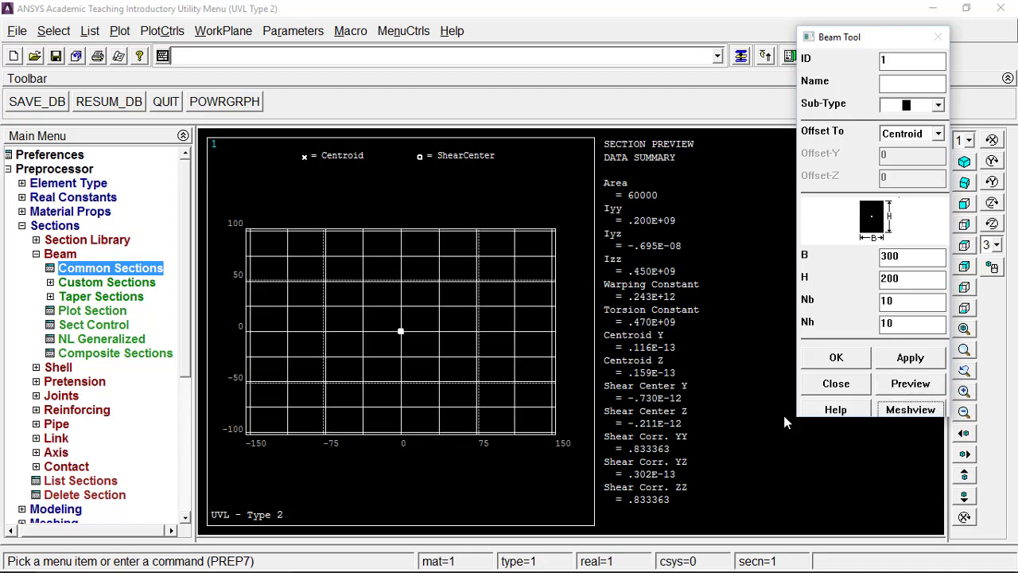
pyautogui.click(836, 360)
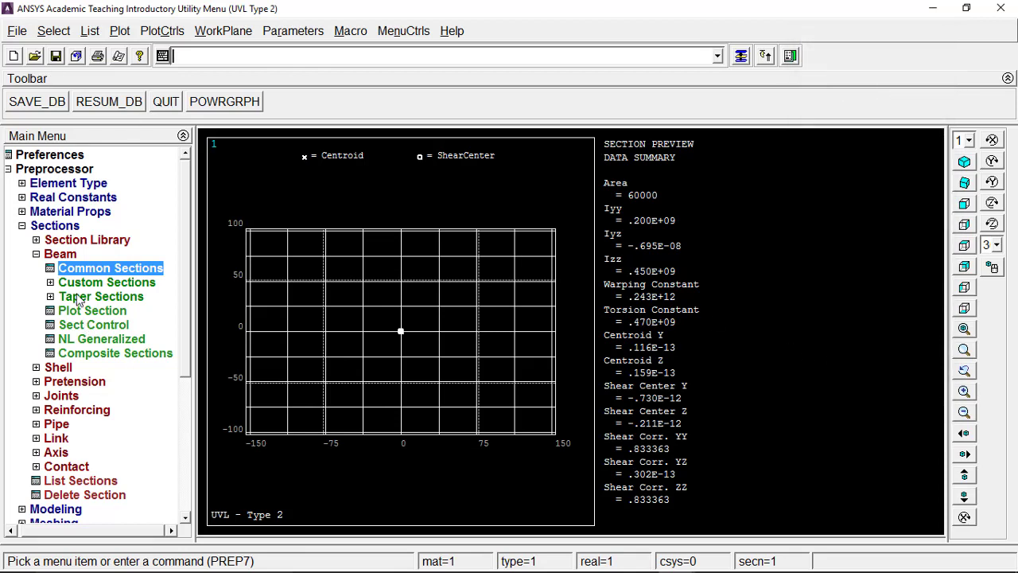
pyautogui.click(61, 227)
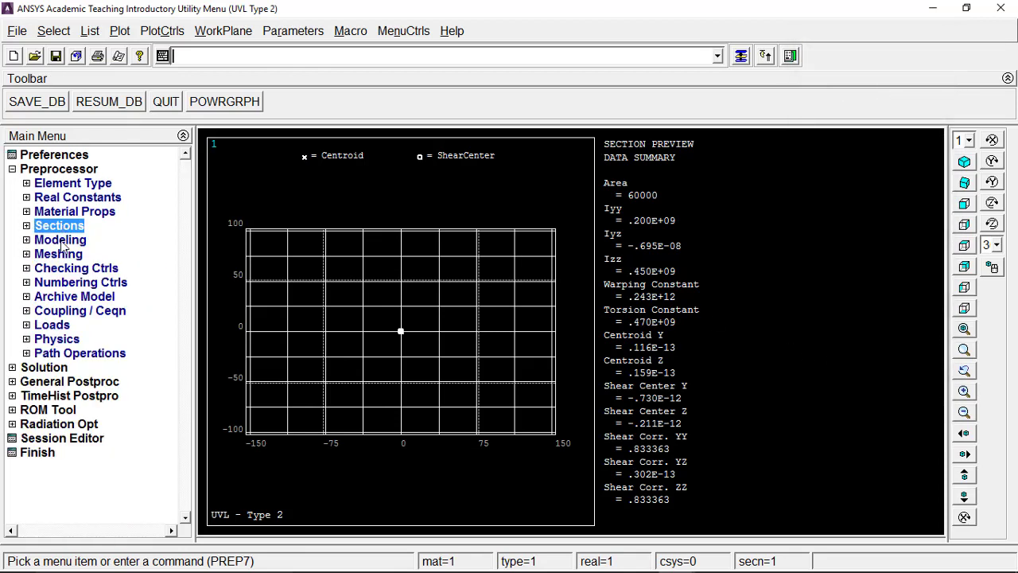
# Switch to the CAE_Intro.pptx presentation in PowerPoint and look up the Problem 4 keypoint numbers and coordinates on slide 162.
pyautogui.click(61, 243)
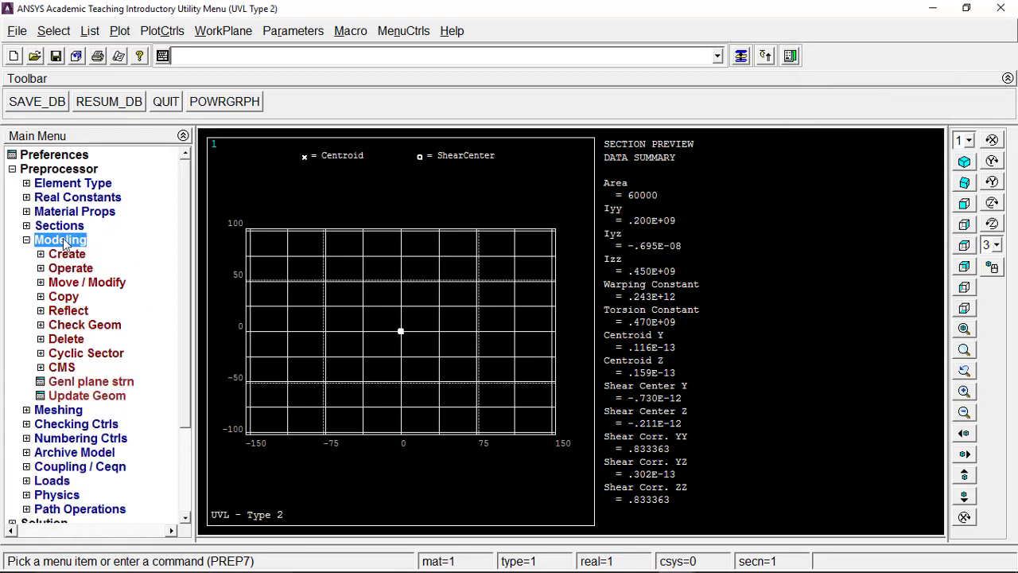
pyautogui.click(69, 254)
pyautogui.click(101, 270)
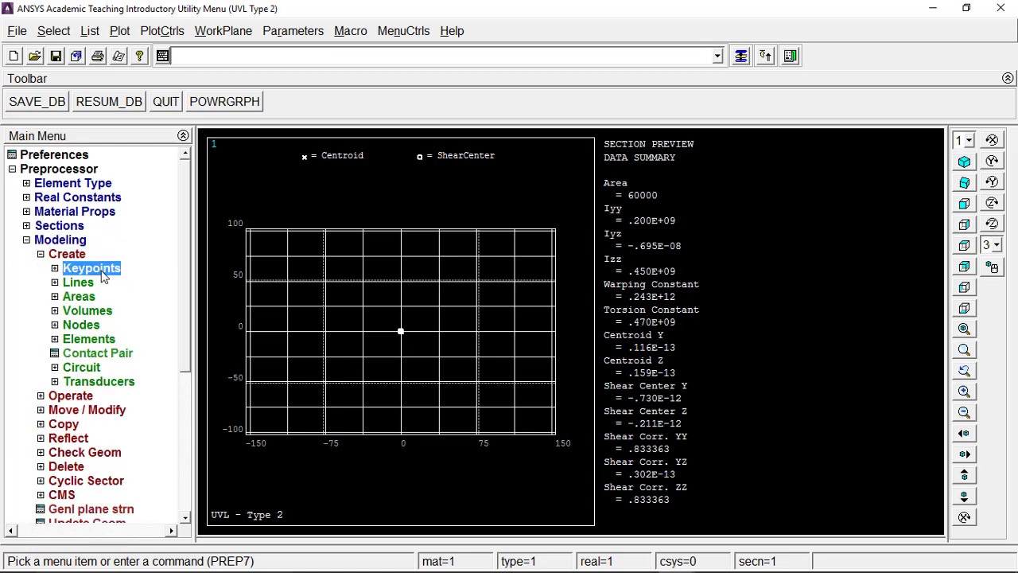
pyautogui.click(387, 557)
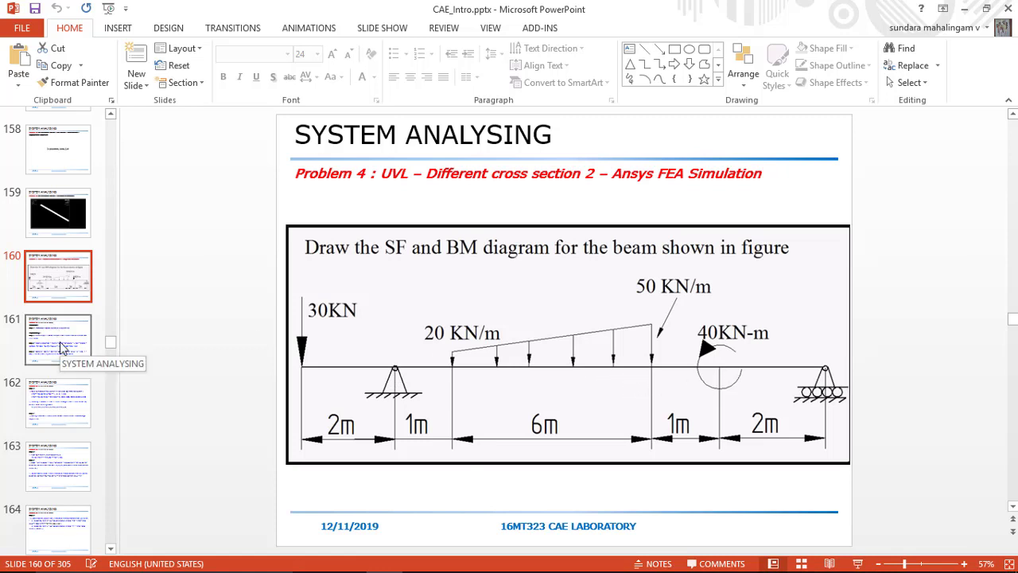
pyautogui.click(60, 405)
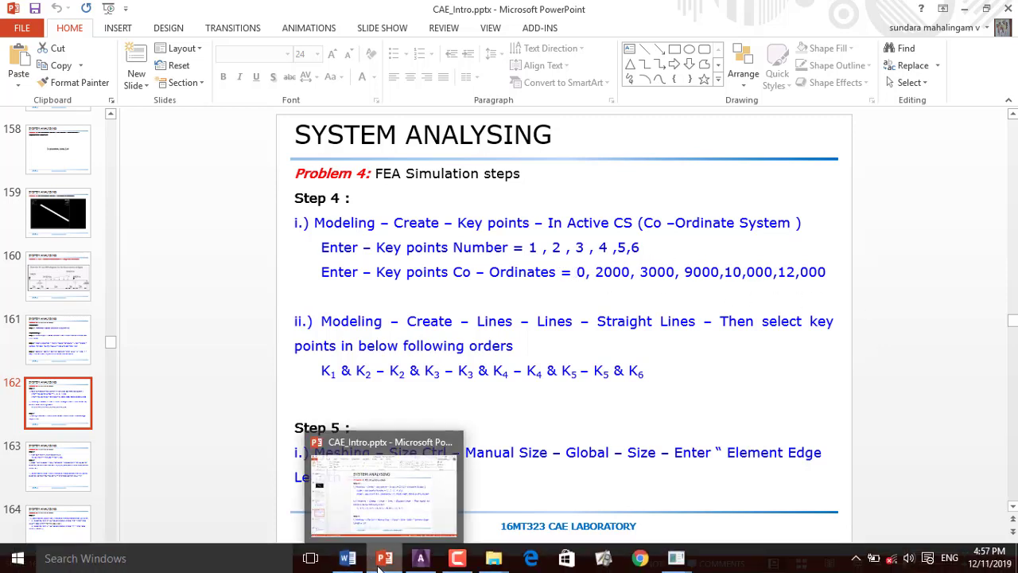
# Return to ANSYS and create keypoint 1 in the active coordinate system at X = 0.
pyautogui.click(421, 559)
pyautogui.click(59, 254)
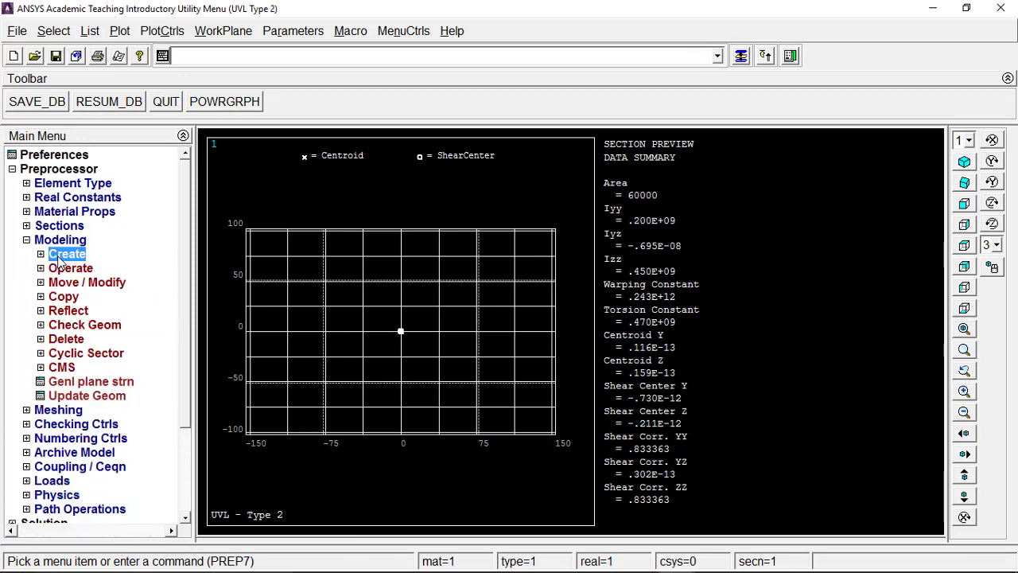
pyautogui.click(64, 254)
pyautogui.click(107, 297)
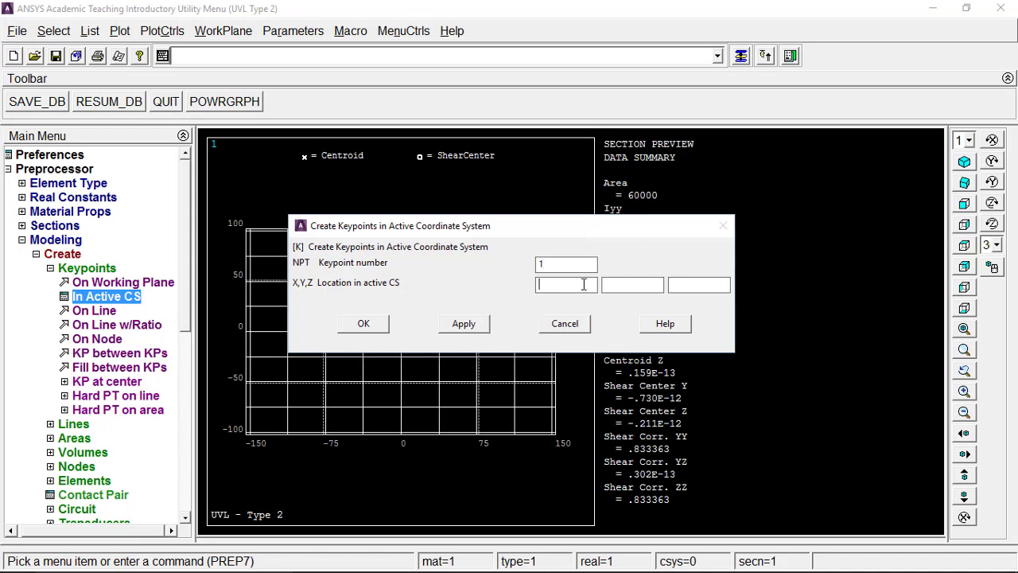
pyautogui.click(464, 323)
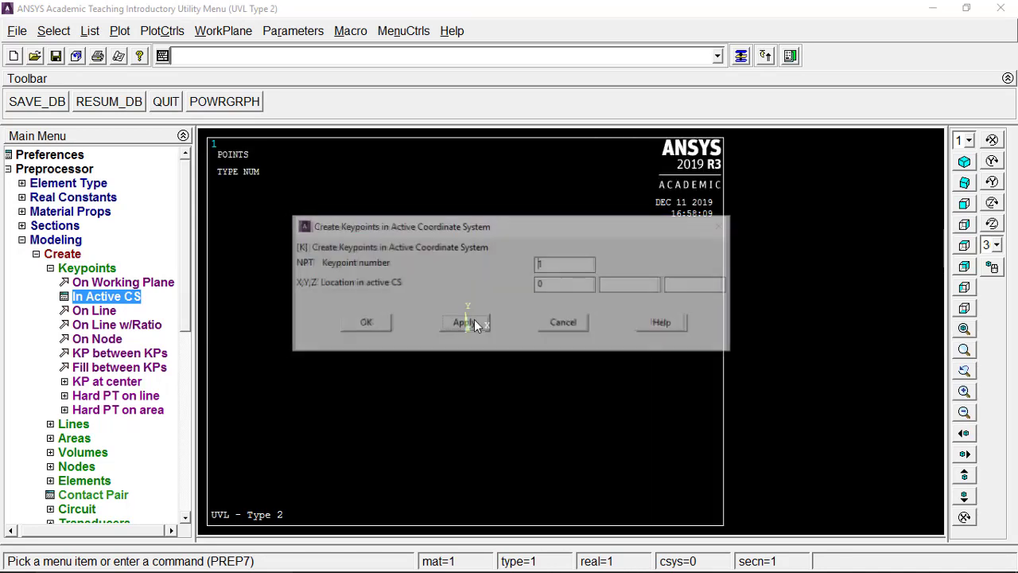
# Move the keypoint dialog off the drawing origin and create keypoint 2 at X = 2000.
pyautogui.moveTo(518, 228); pyautogui.dragTo(518, 139)
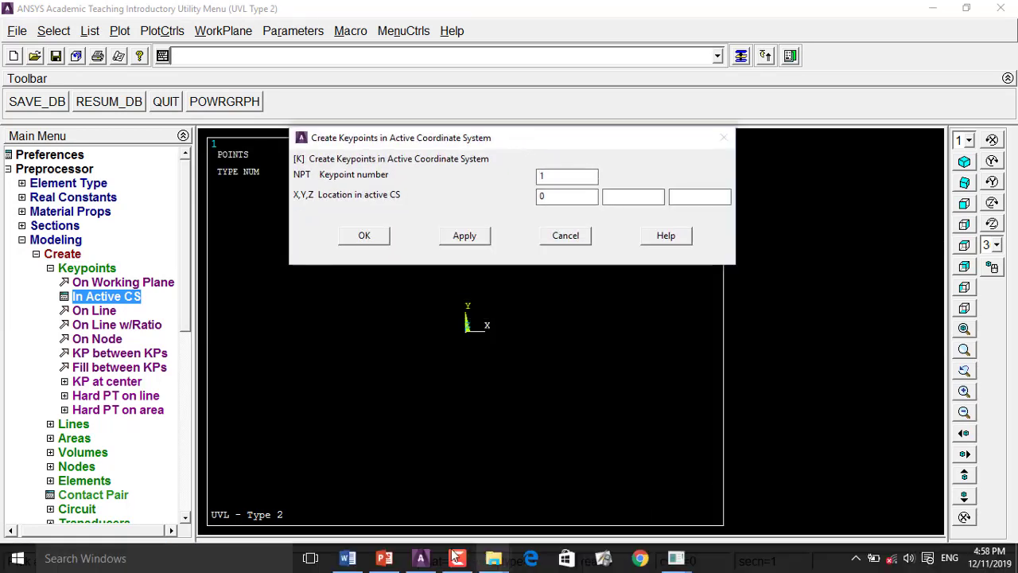
pyautogui.click(384, 558)
pyautogui.click(384, 557)
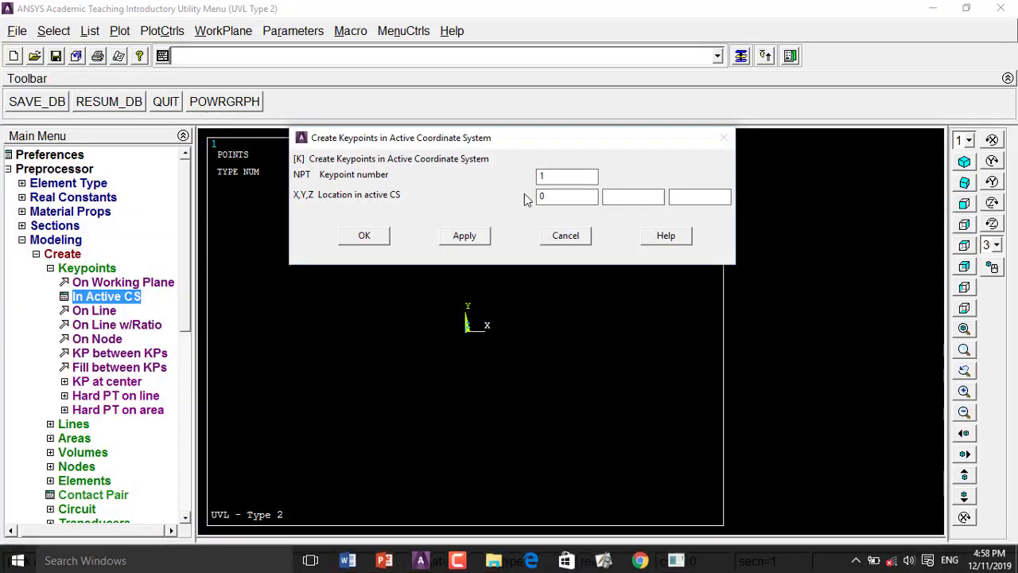
pyautogui.write('2')
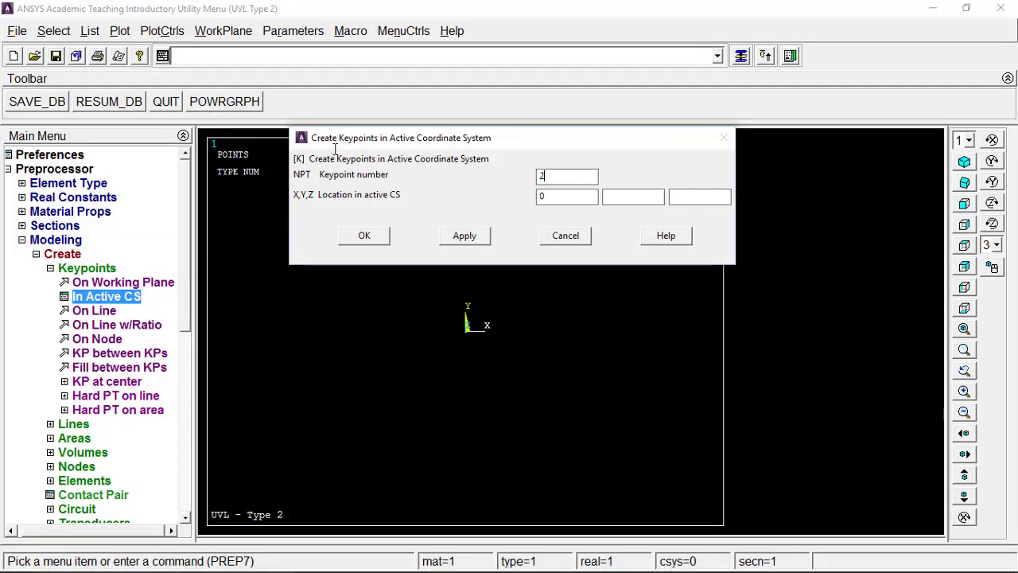
pyautogui.press('Tab')
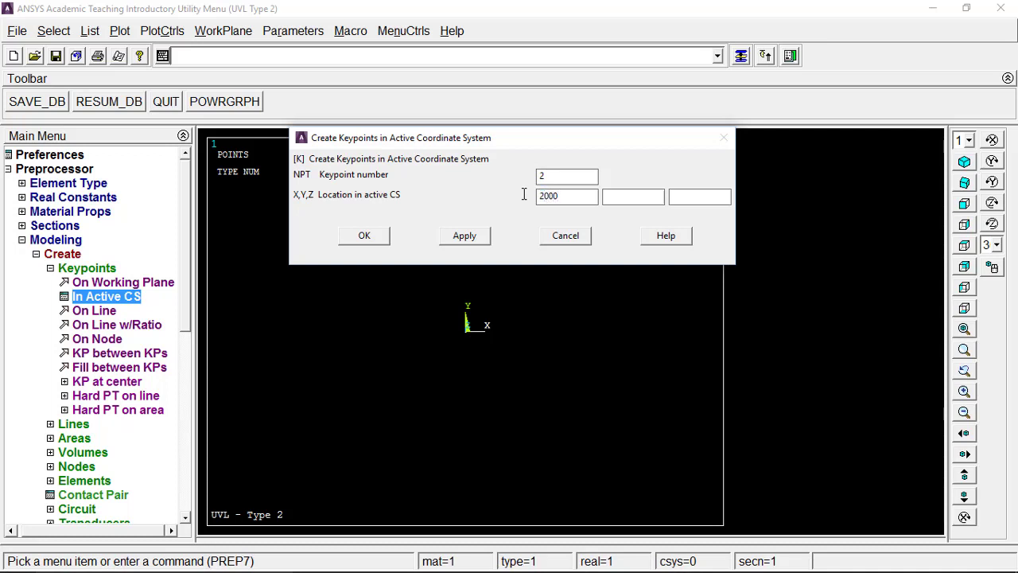
pyautogui.write('2000')
pyautogui.click(466, 234)
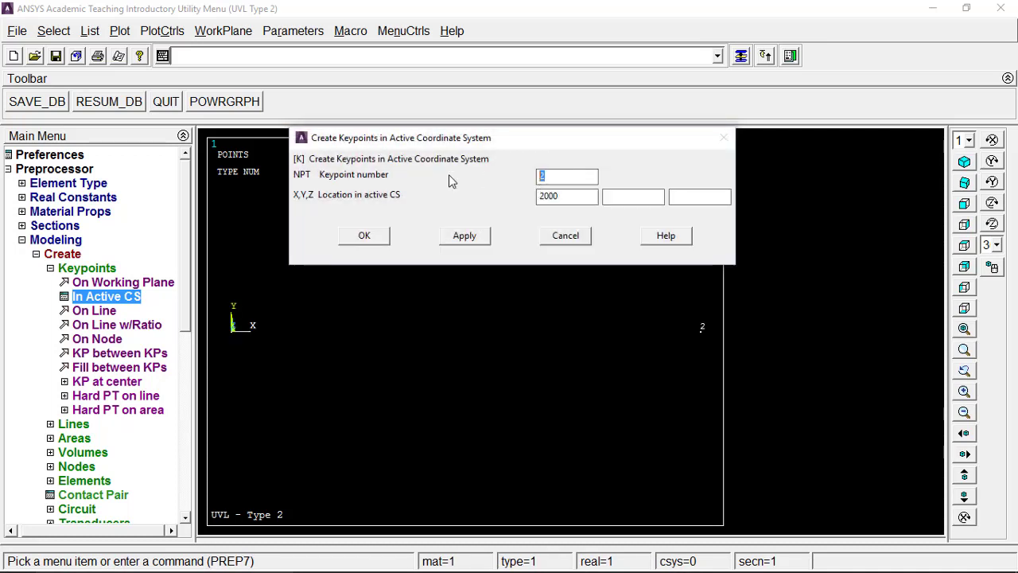
# Check the slide's coordinate list and create keypoint 3 at X = 3000.
pyautogui.write('3')
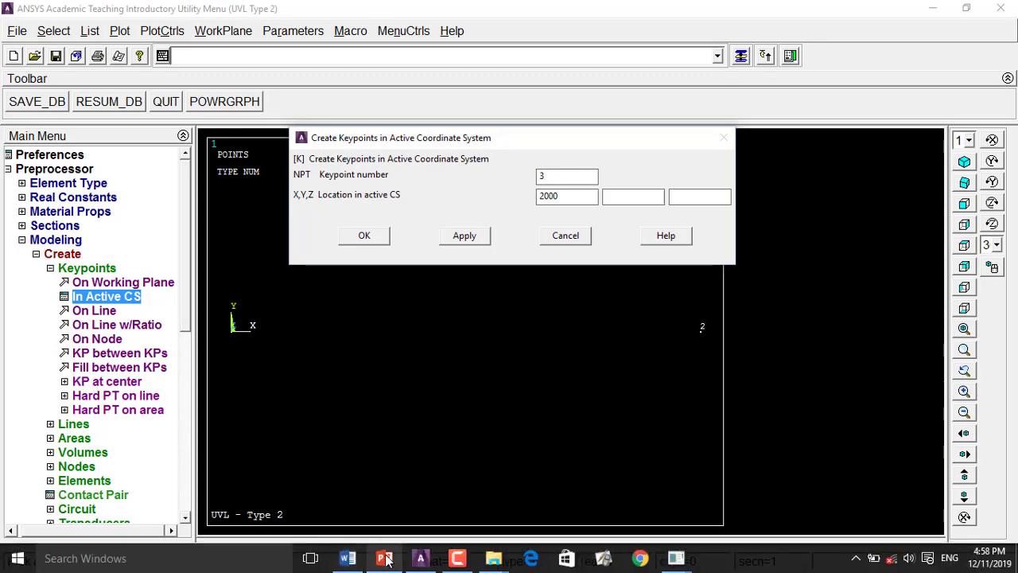
pyautogui.click(384, 559)
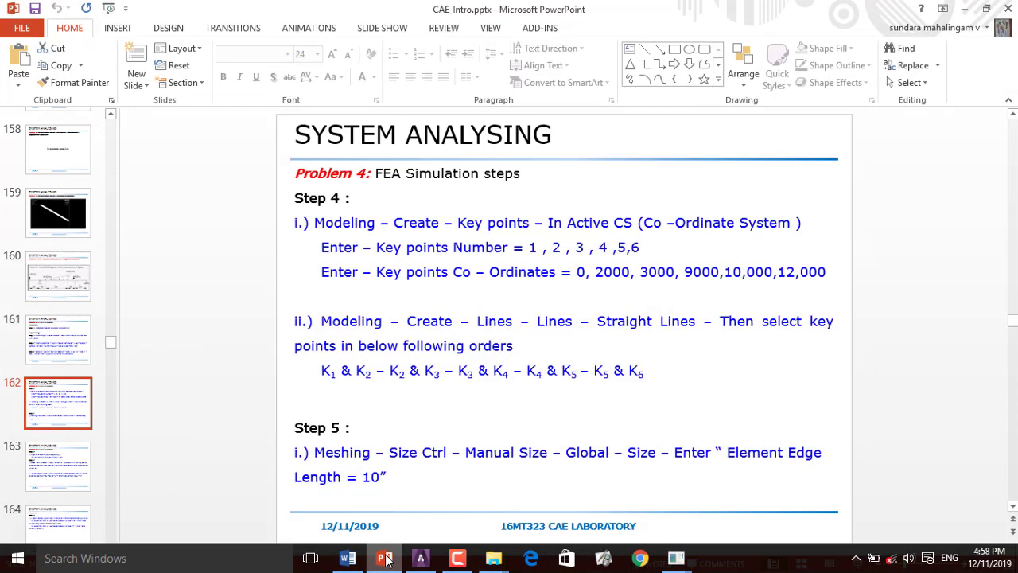
pyautogui.click(384, 559)
pyautogui.moveTo(576, 196); pyautogui.dragTo(504, 202)
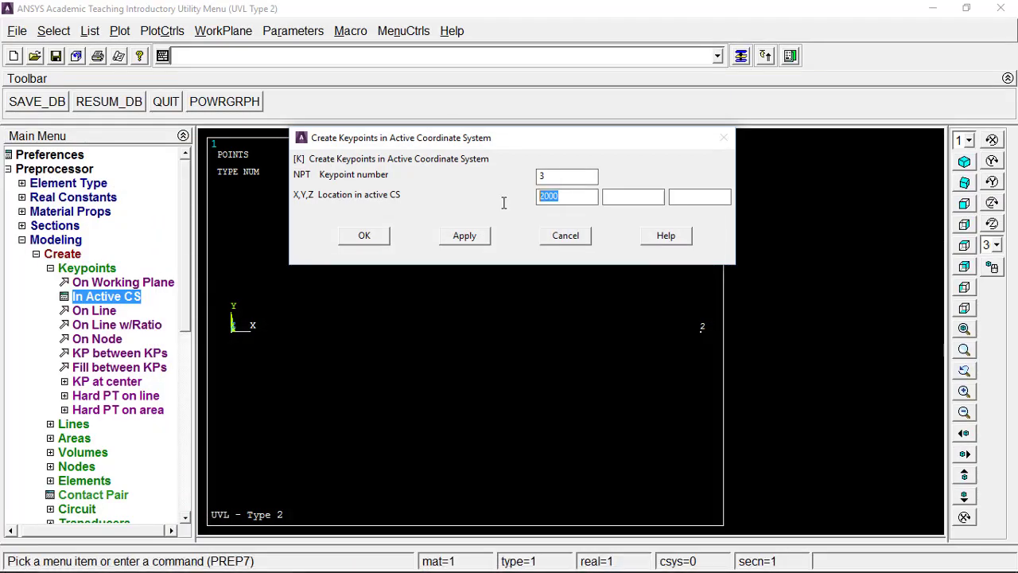
pyautogui.write('30')
pyautogui.click(466, 236)
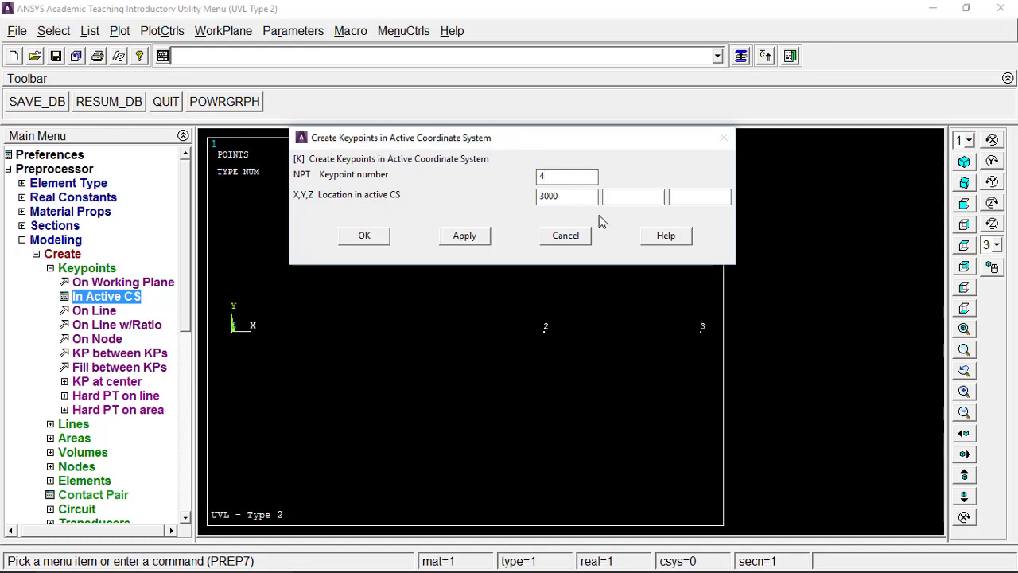
# Create keypoint 4 at X = 9000, checking the value against the slide.
pyautogui.moveTo(577, 199); pyautogui.dragTo(470, 195)
pyautogui.write('9')
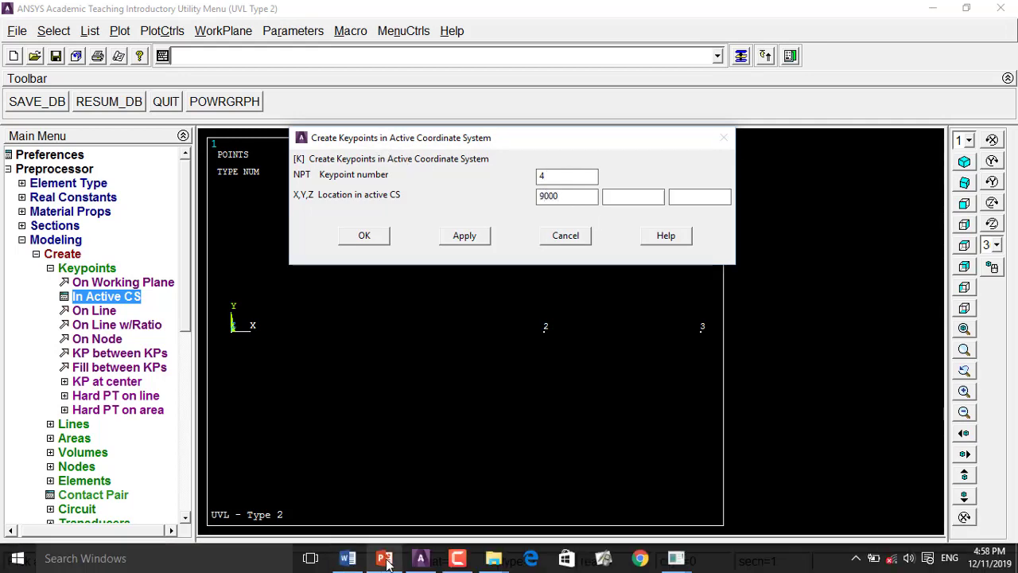
pyautogui.click(384, 559)
pyautogui.click(384, 558)
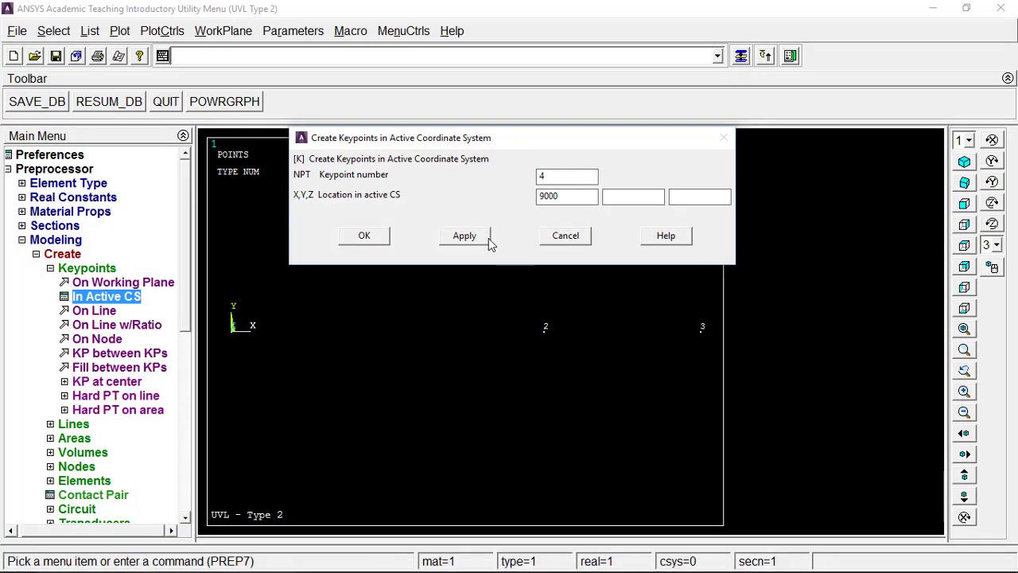
pyautogui.click(477, 237)
# Create keypoint 5 at X = 10000, checking the coordinate against the slide.
pyautogui.doubleClick(543, 177)
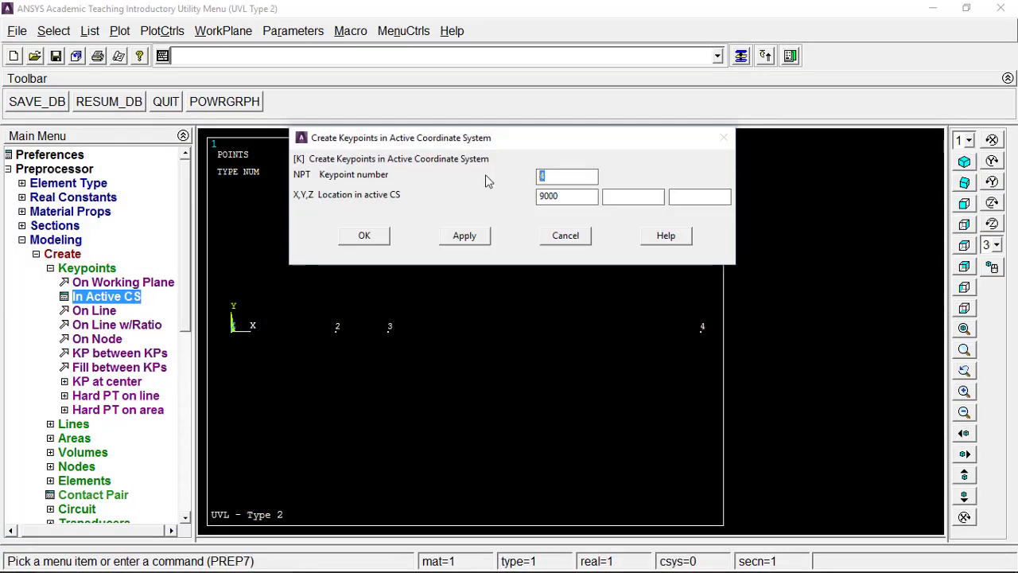
pyautogui.write('5')
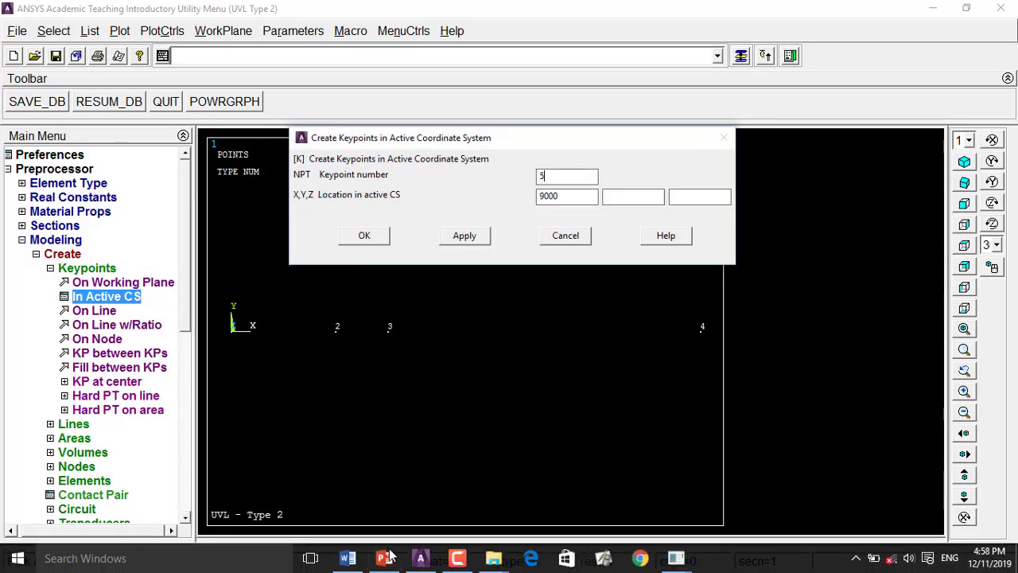
pyautogui.click(390, 557)
pyautogui.click(390, 559)
pyautogui.press('Tab')
pyautogui.write('10000')
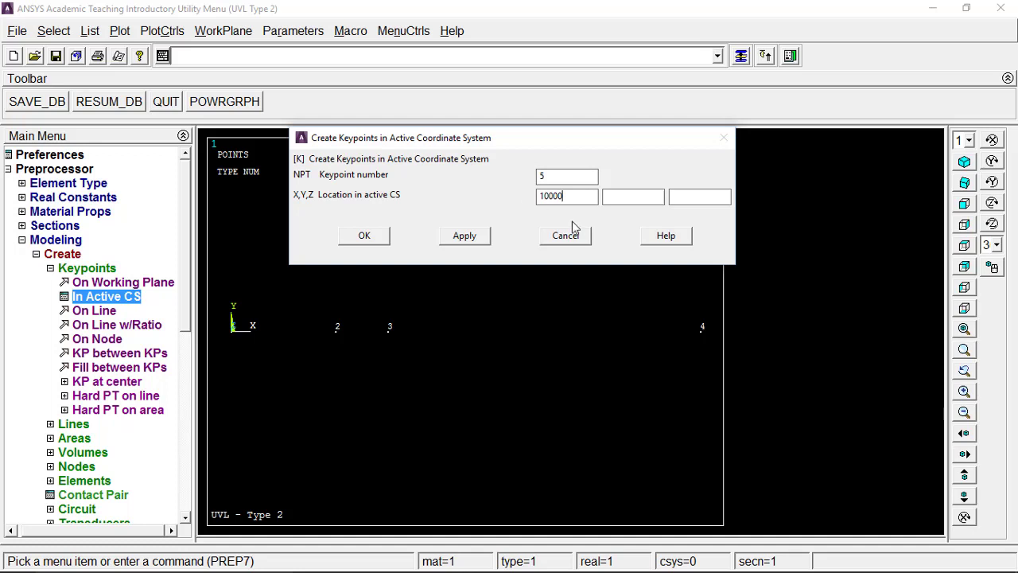
pyautogui.click(465, 236)
# Check the slide's coordinate list, create keypoint 6 at X = 12000 and finish creating keypoints.
pyautogui.click(385, 559)
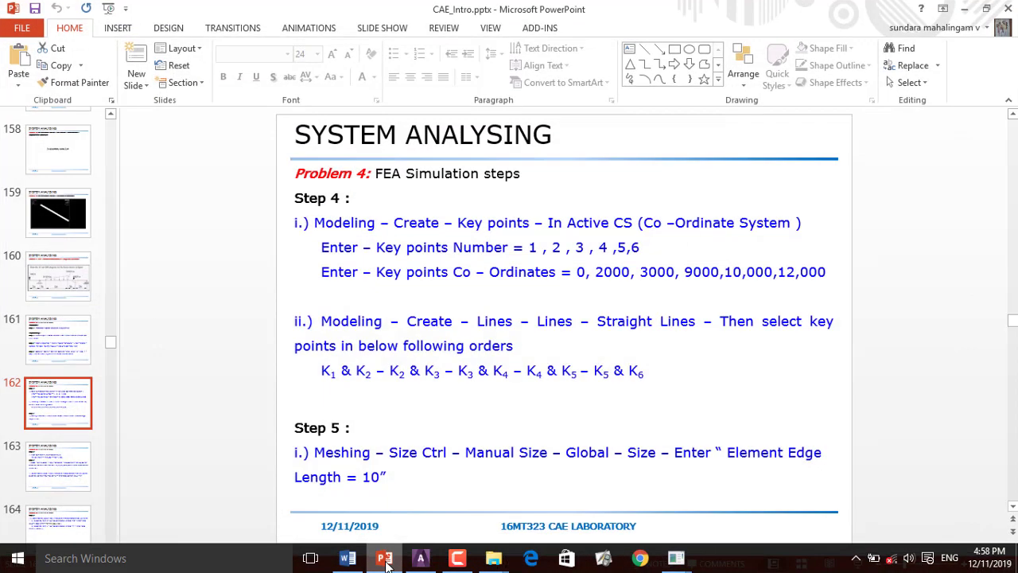
pyautogui.click(421, 557)
pyautogui.moveTo(565, 196); pyautogui.dragTo(433, 181)
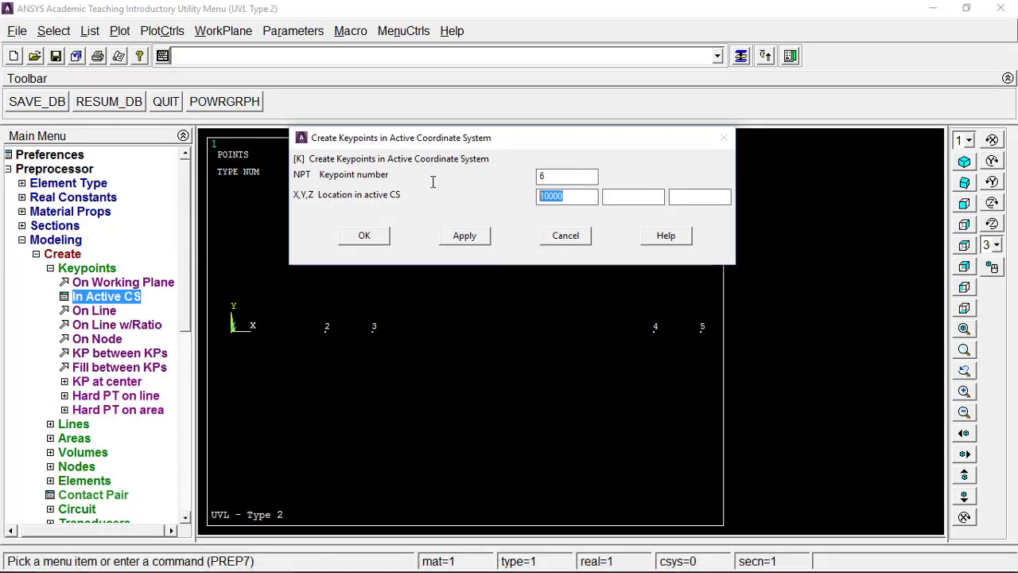
pyautogui.write('12')
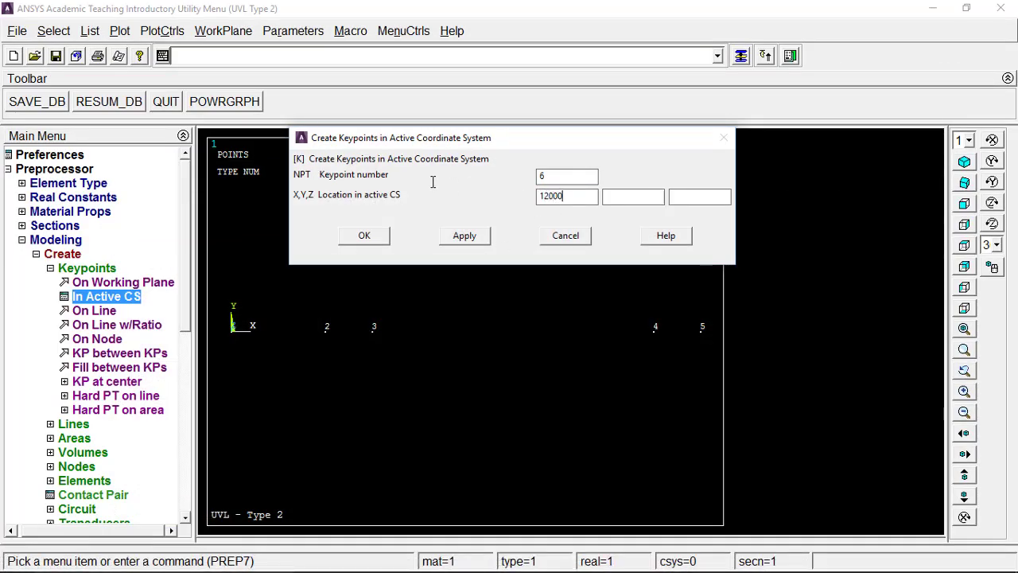
pyautogui.click(364, 235)
# Create straight lines joining consecutive keypoints from 1 through 6 along the beam, and end the line command.
pyautogui.click(88, 268)
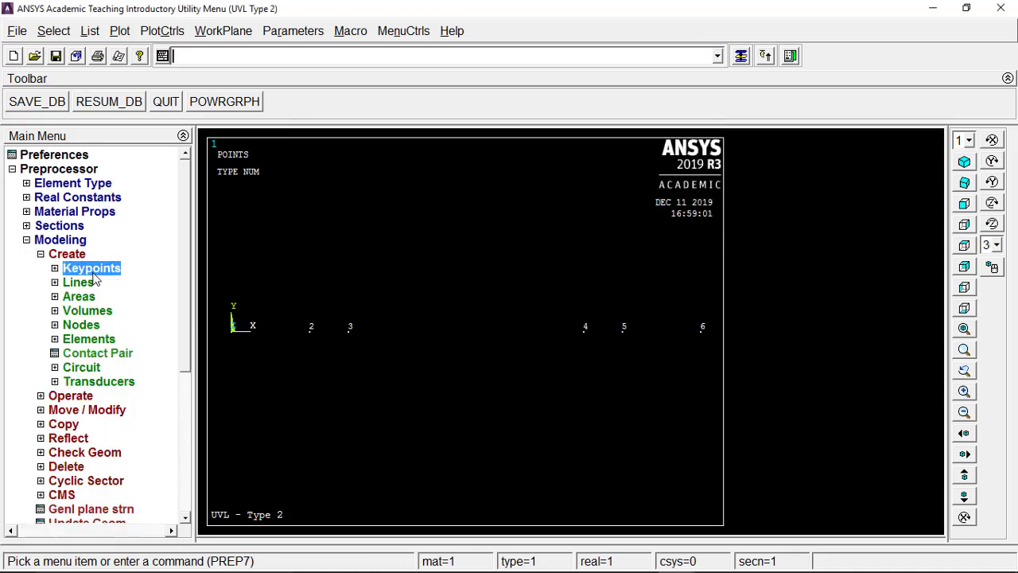
pyautogui.click(79, 283)
pyautogui.click(84, 297)
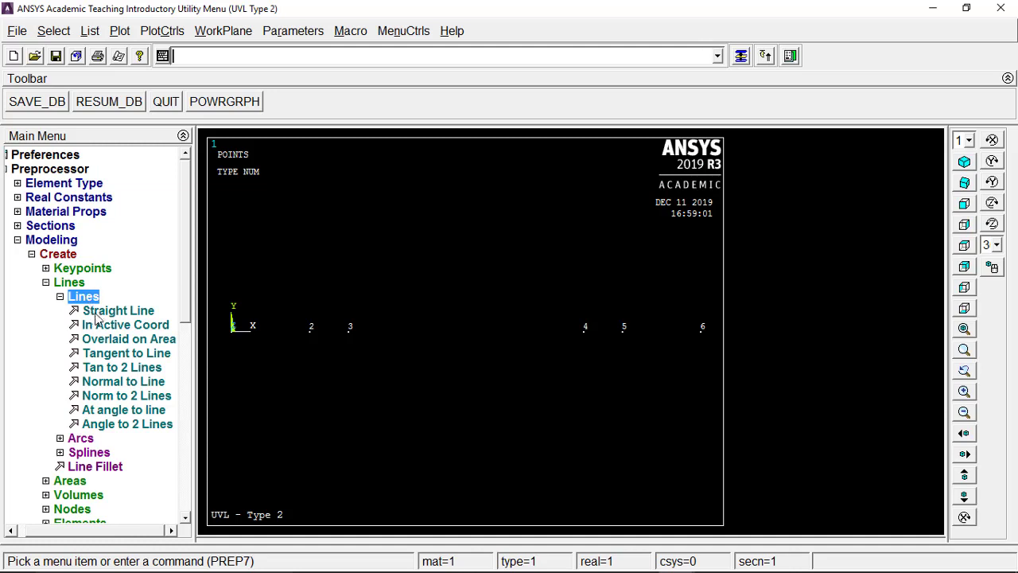
pyautogui.click(109, 311)
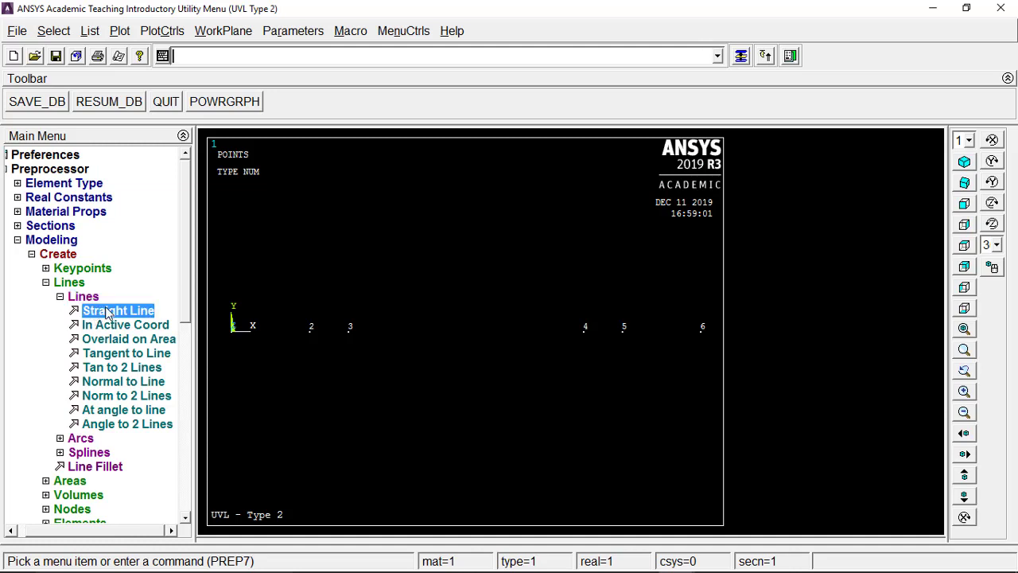
pyautogui.click(232, 334)
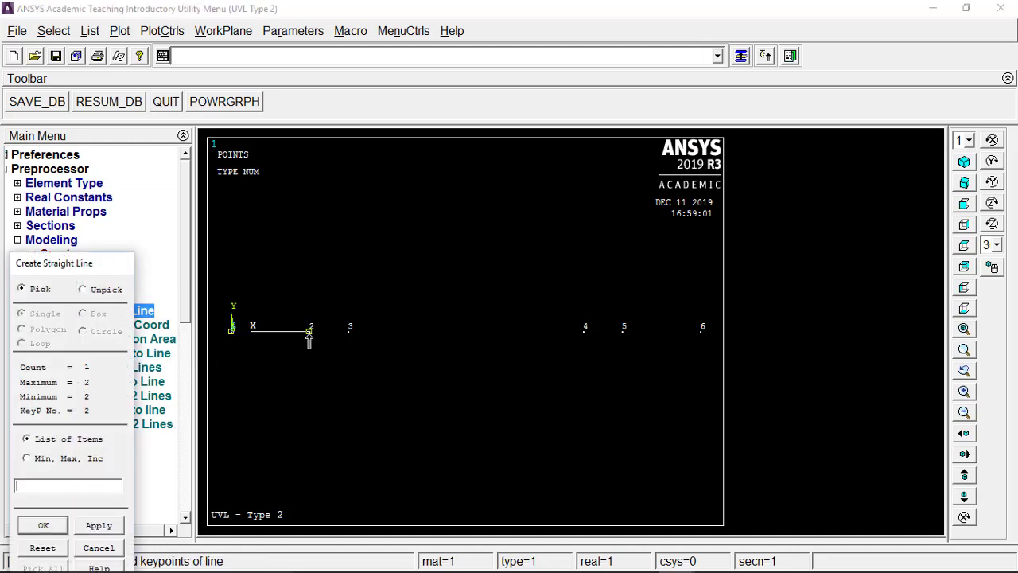
pyautogui.click(309, 333)
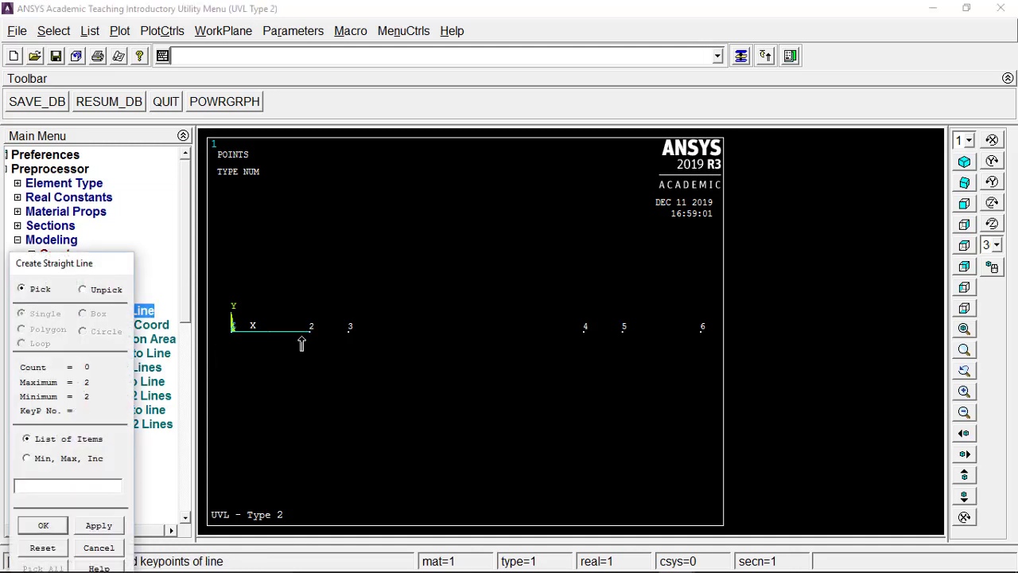
pyautogui.click(346, 342)
pyautogui.click(581, 345)
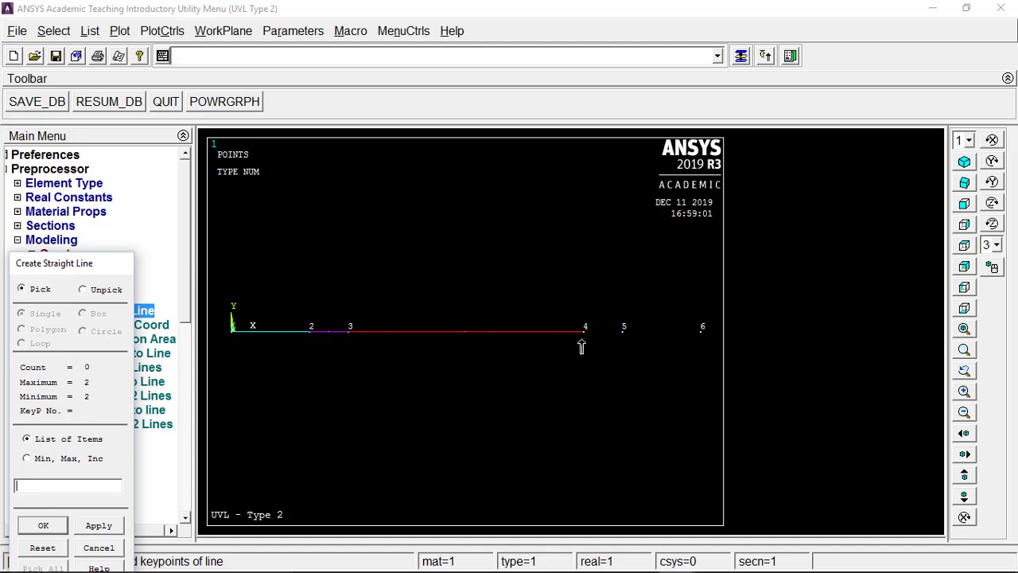
pyautogui.click(625, 343)
pyautogui.click(702, 341)
pyautogui.click(84, 428)
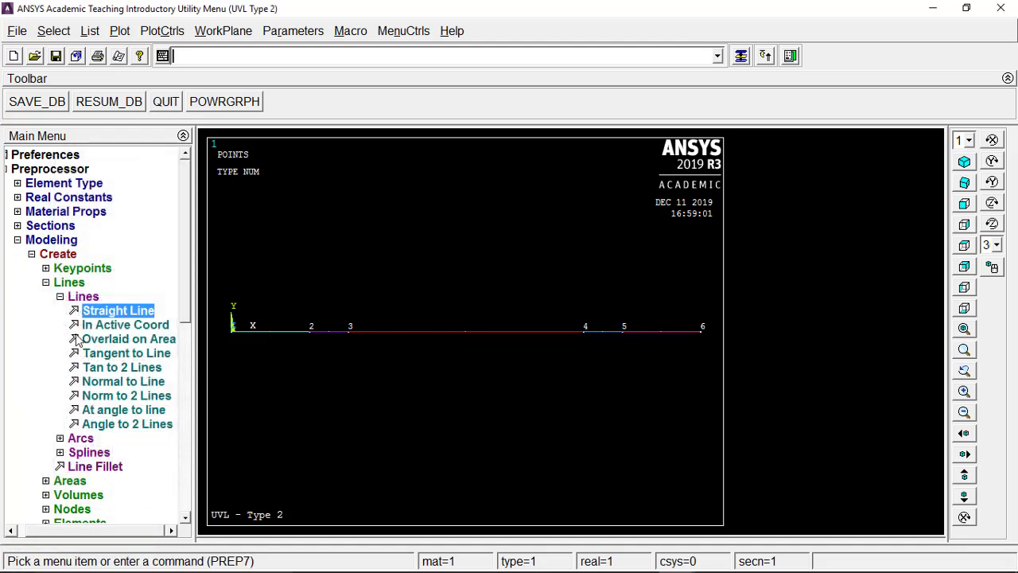
# Open the MeshTool and assign 10 element divisions to all of the beam's lines.
pyautogui.click(79, 283)
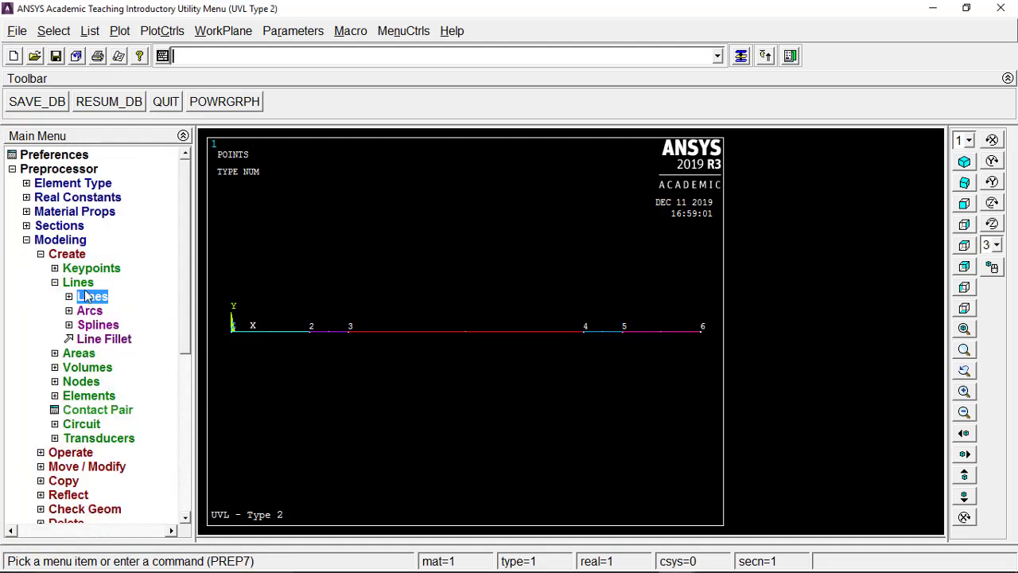
pyautogui.click(62, 254)
pyautogui.click(60, 240)
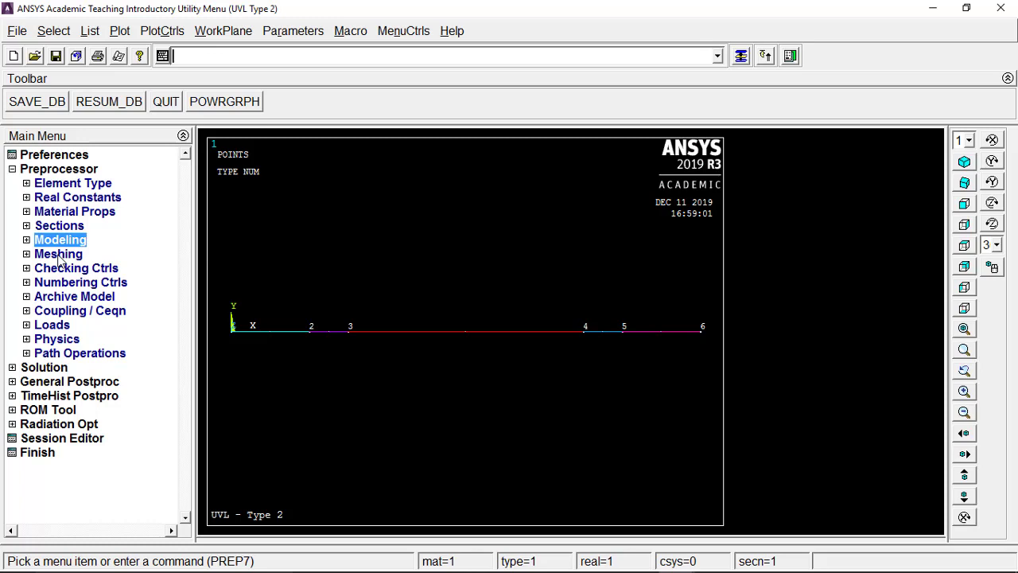
pyautogui.click(59, 255)
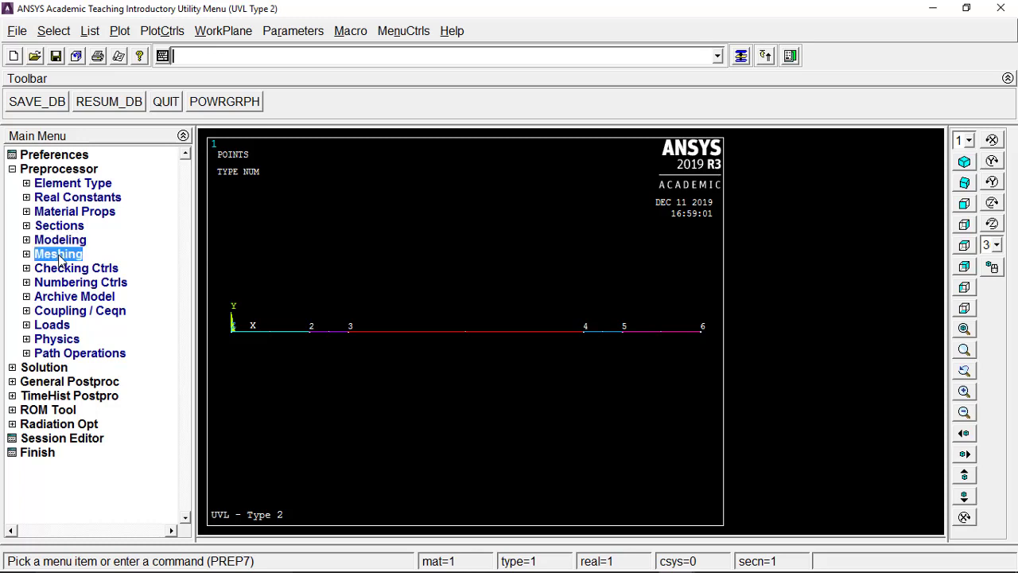
pyautogui.click(77, 284)
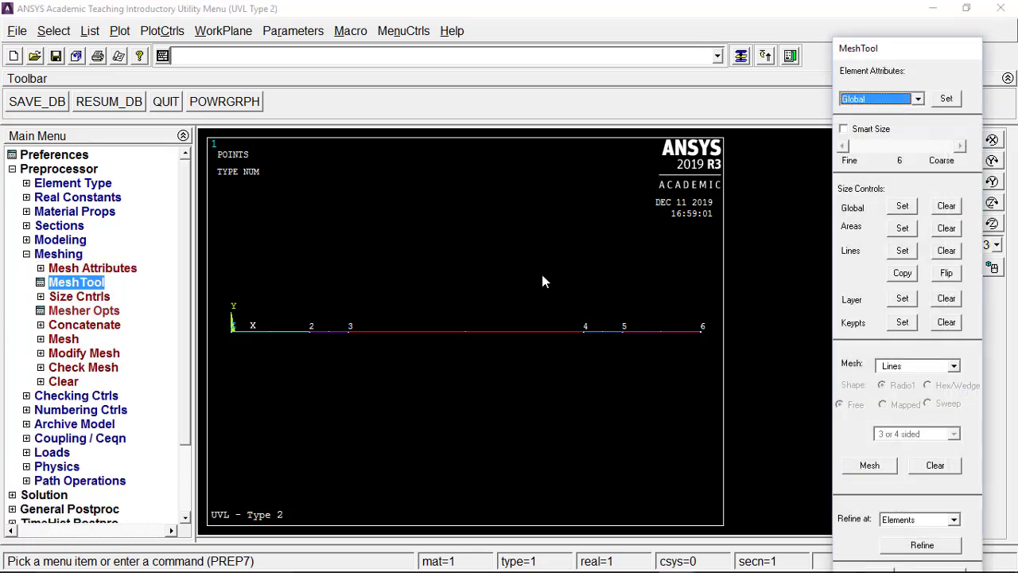
pyautogui.click(906, 256)
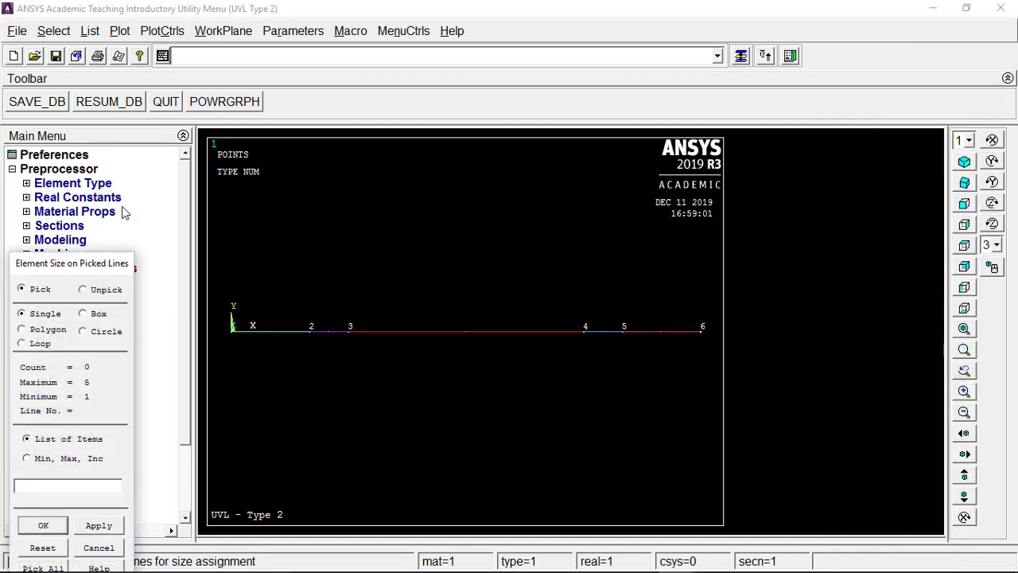
pyautogui.moveTo(113, 268); pyautogui.dragTo(120, 132)
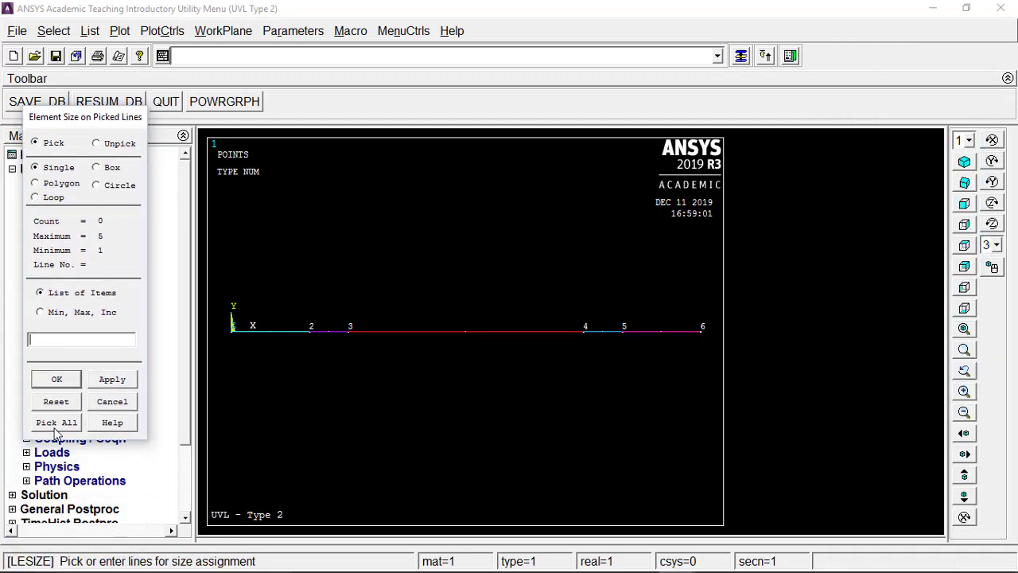
pyautogui.click(57, 424)
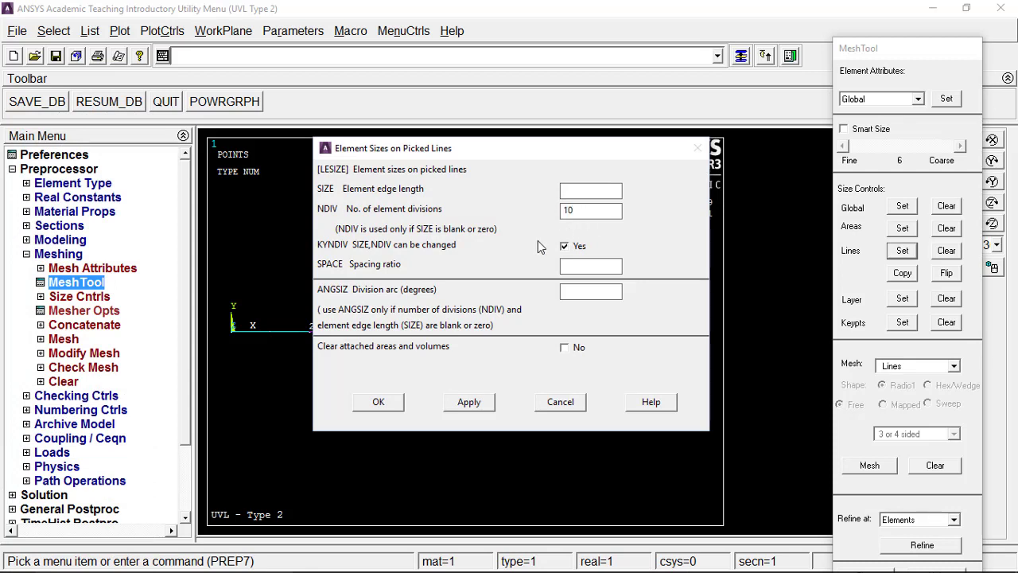
pyautogui.click(379, 402)
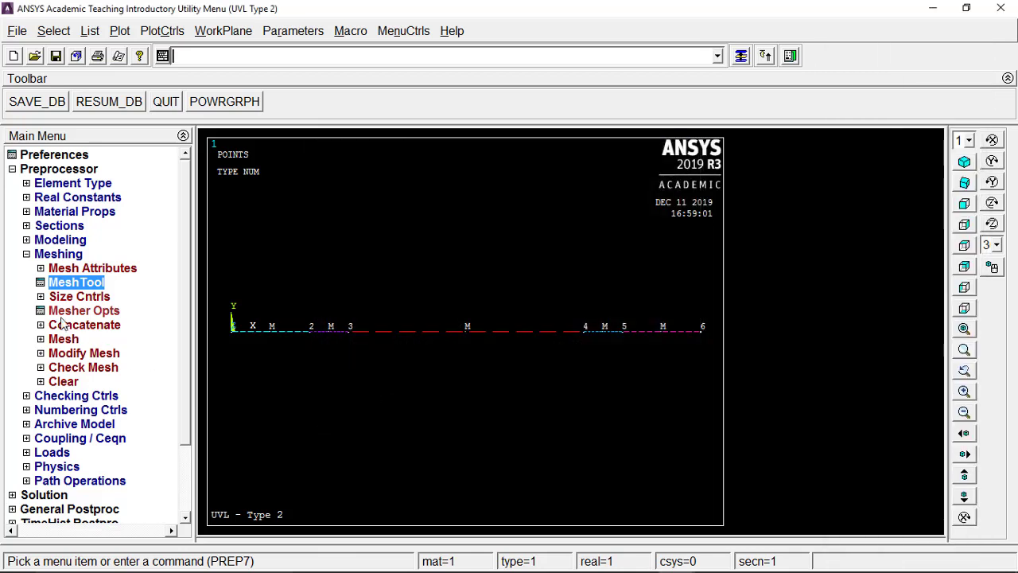
# Mesh all of the beam's lines with the MeshTool and plot the lines.
pyautogui.click(73, 285)
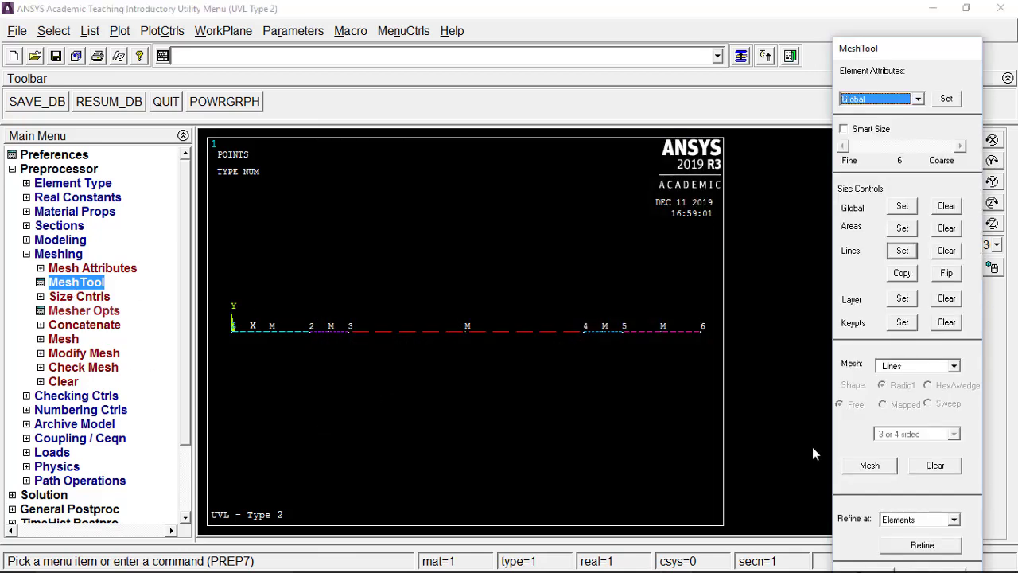
pyautogui.click(876, 471)
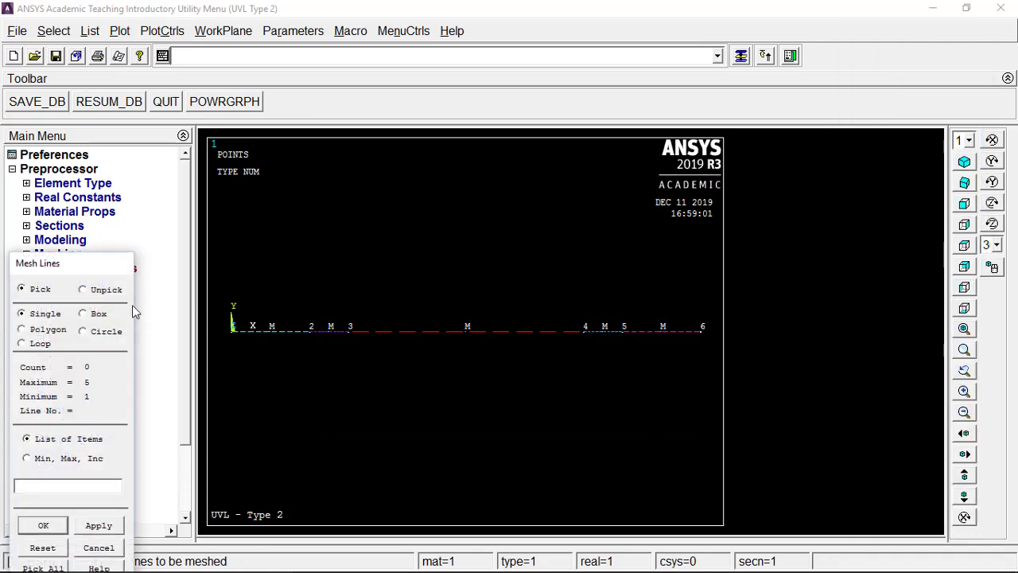
pyautogui.moveTo(125, 262); pyautogui.dragTo(136, 182)
pyautogui.click(40, 488)
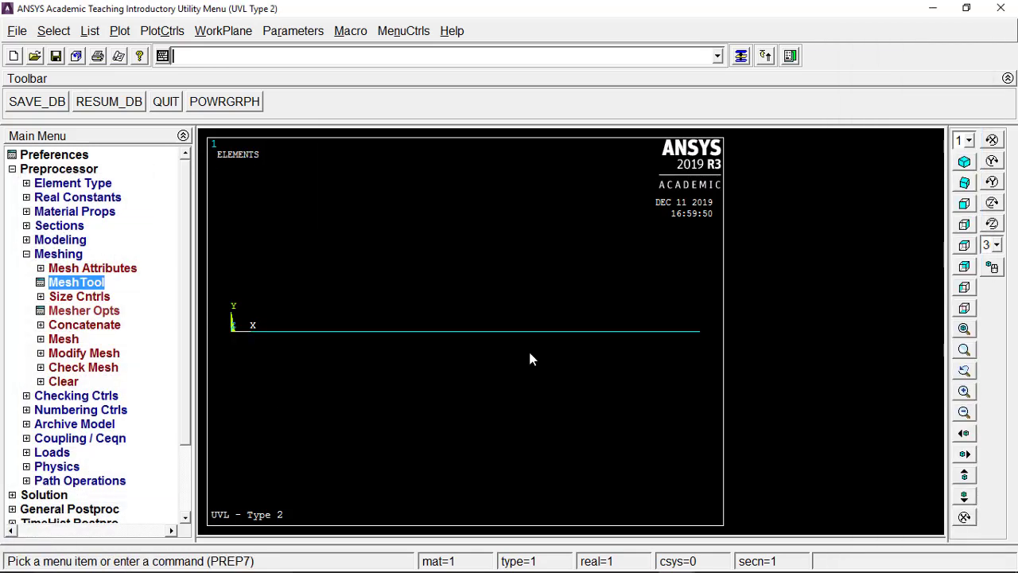
pyautogui.click(120, 31)
pyautogui.click(139, 94)
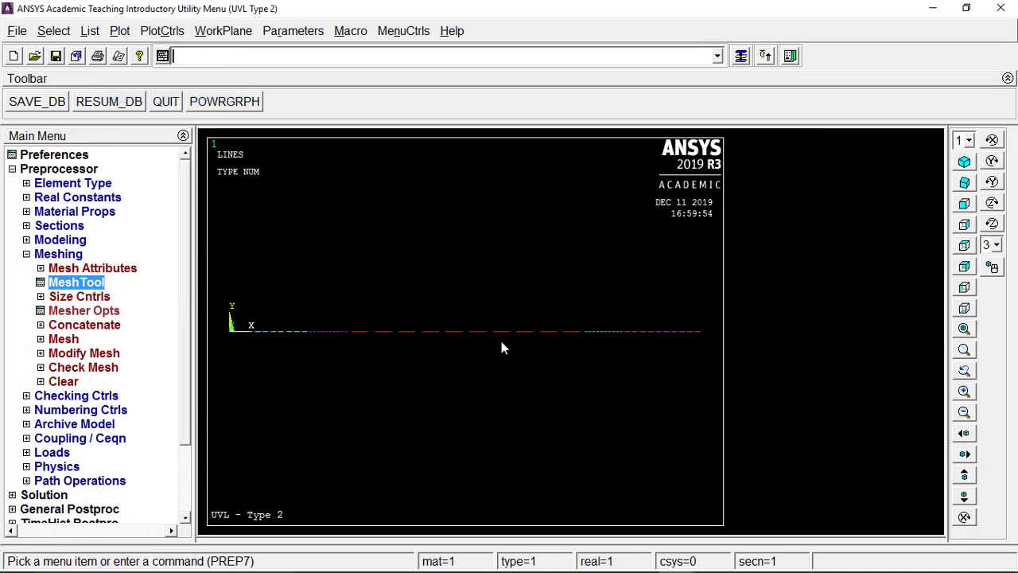
# Set the new analysis type to Static in the preprocessor's load settings.
pyautogui.click(77, 256)
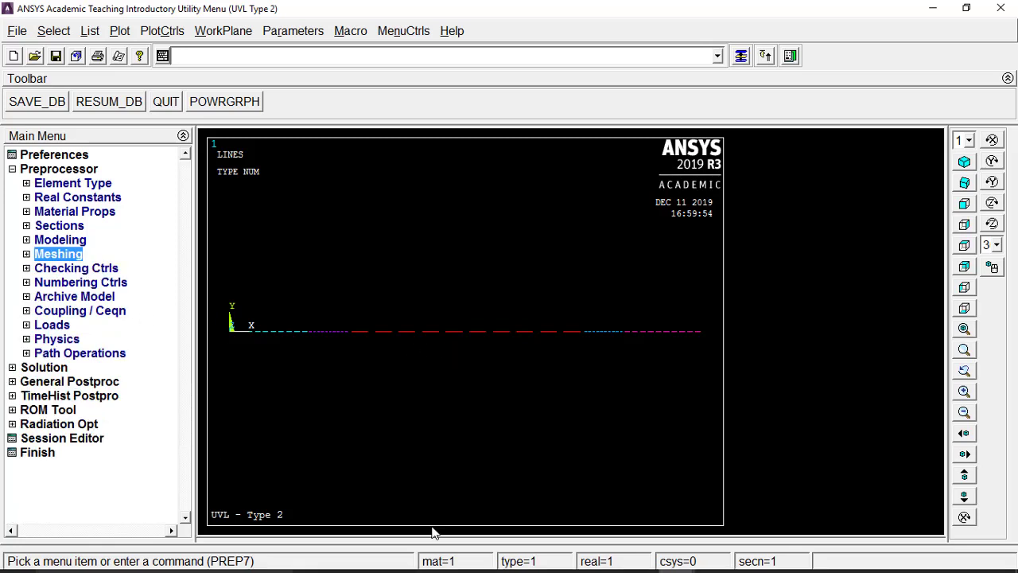
pyautogui.click(50, 327)
pyautogui.click(66, 339)
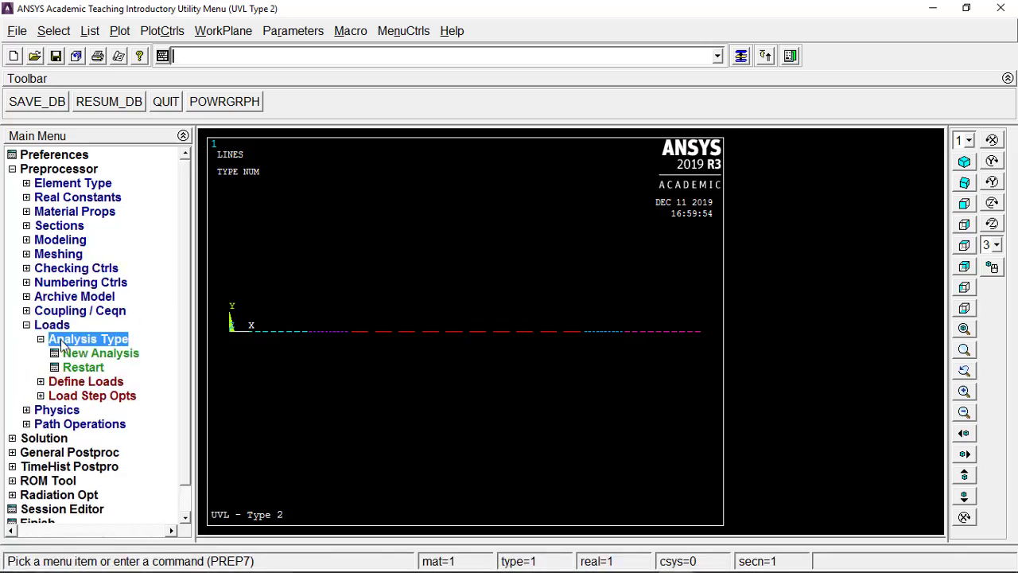
pyautogui.click(76, 353)
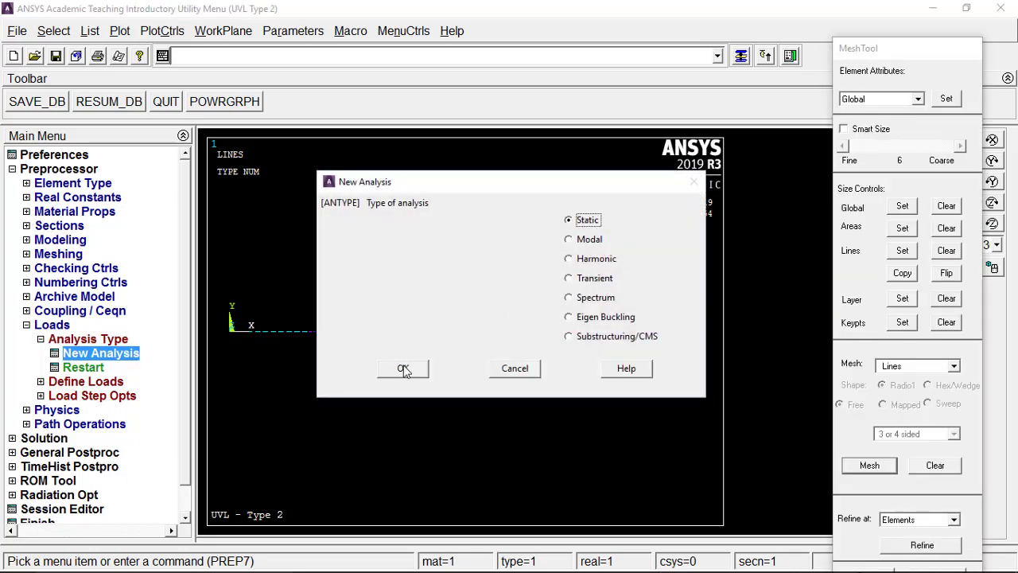
pyautogui.click(403, 367)
# Open the list of structural load types that can be applied to the model.
pyautogui.click(118, 340)
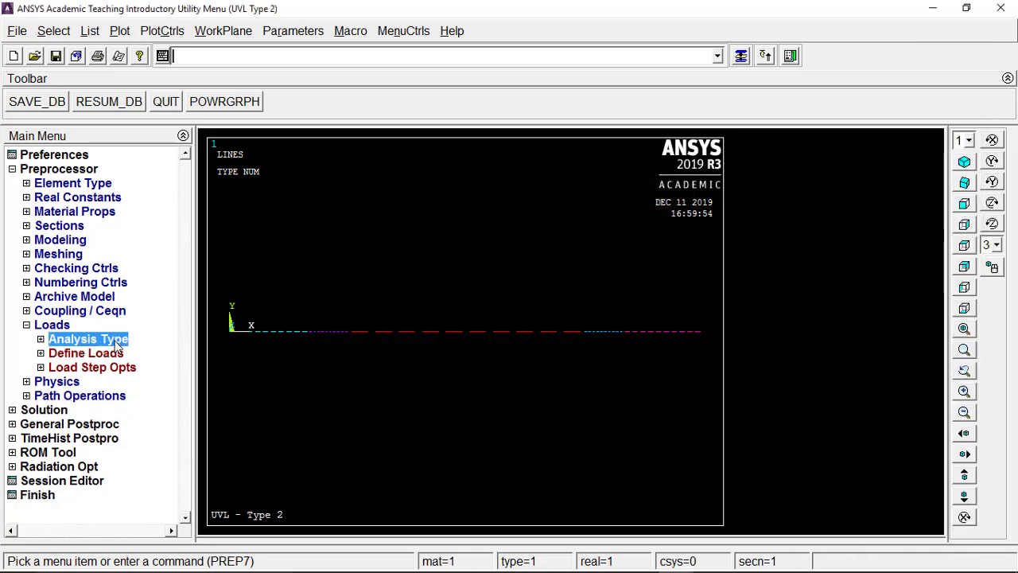
pyautogui.click(101, 353)
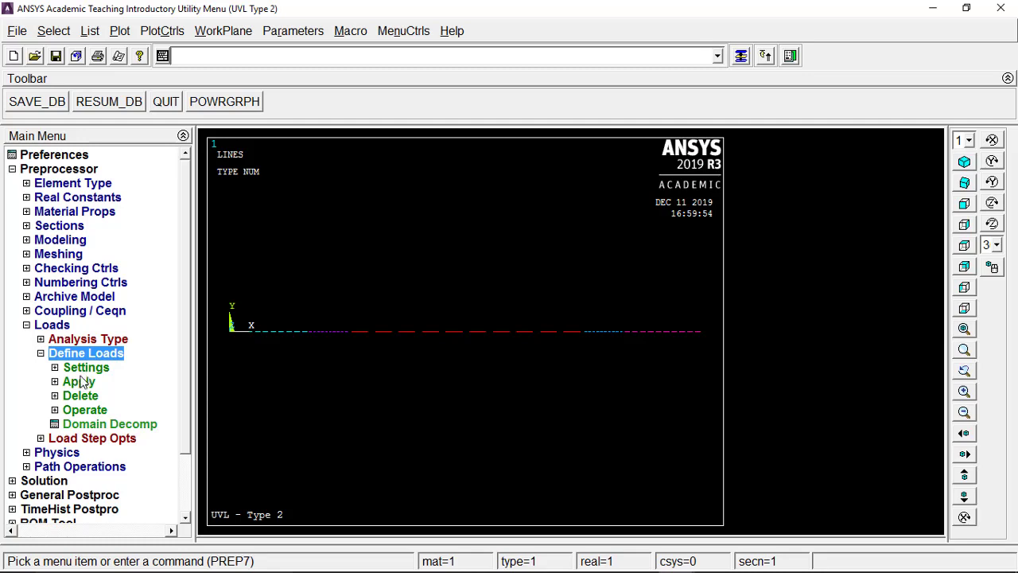
pyautogui.click(82, 382)
pyautogui.click(102, 395)
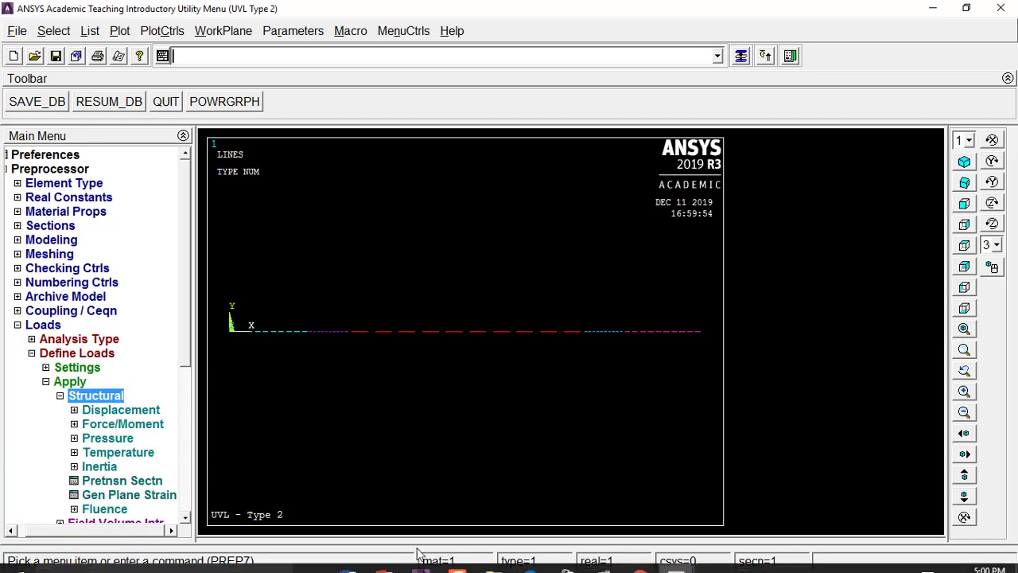
# Switch to PowerPoint, examine the supports, loads and spans in Problem 4's beam figure, and place the APDL output window's taskbar icon beside ANSYS.
pyautogui.click(385, 557)
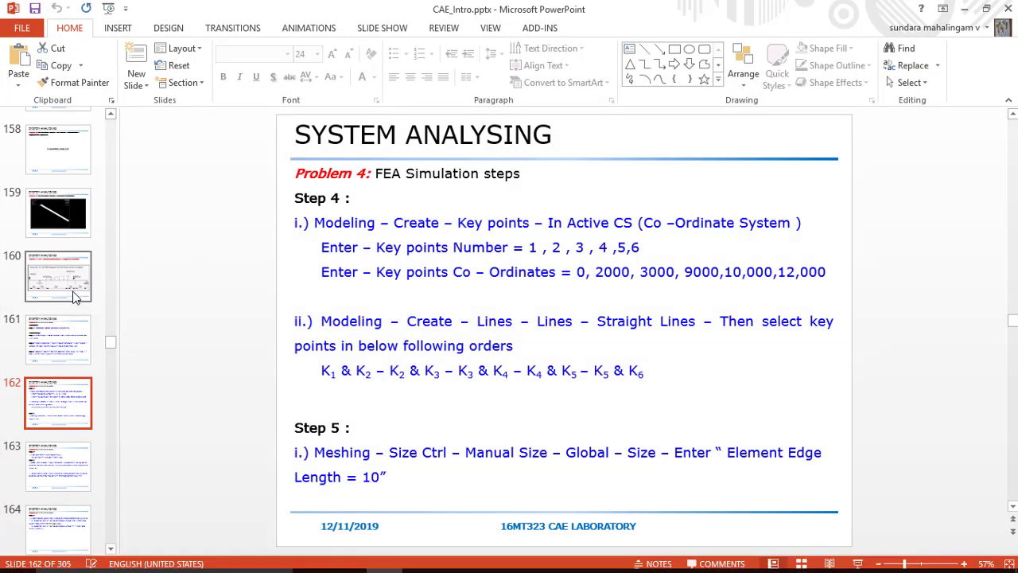
pyautogui.click(75, 297)
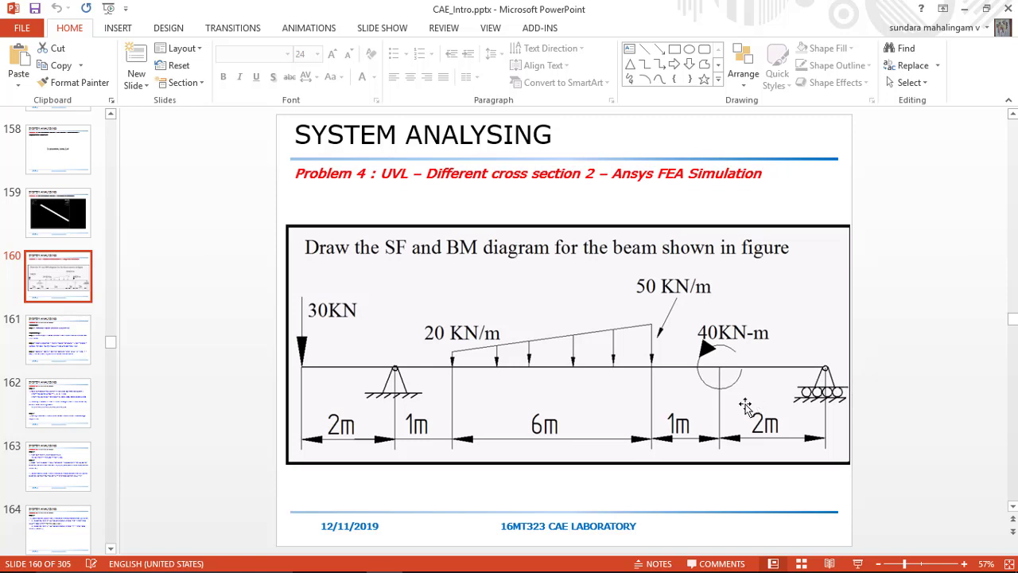
pyautogui.moveTo(263, 568)
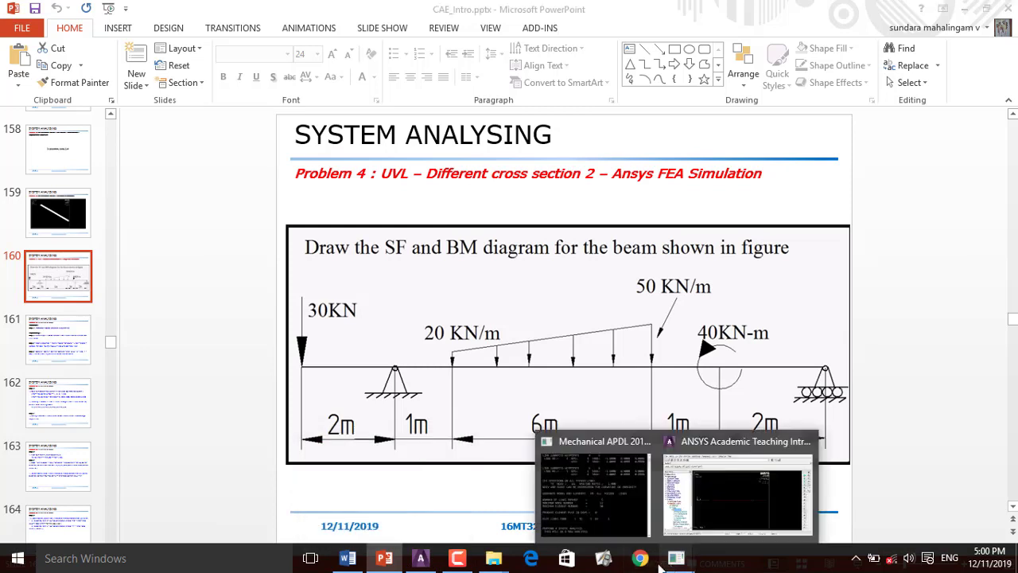
pyautogui.moveTo(676, 558); pyautogui.dragTo(453, 560)
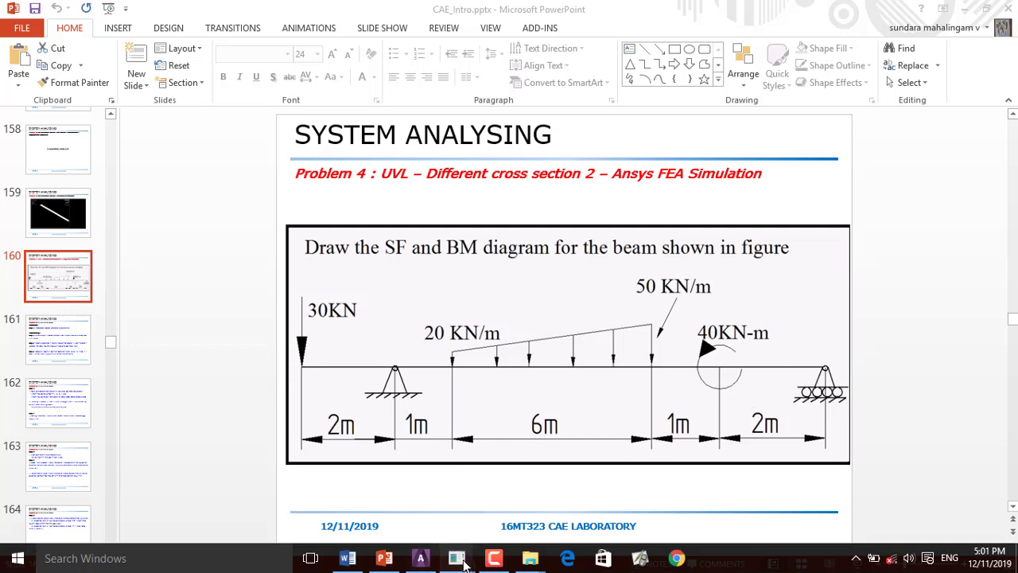
# Switch to the ANSYS main window and list the displacement constraint types among the structural loads.
pyautogui.moveTo(457, 557)
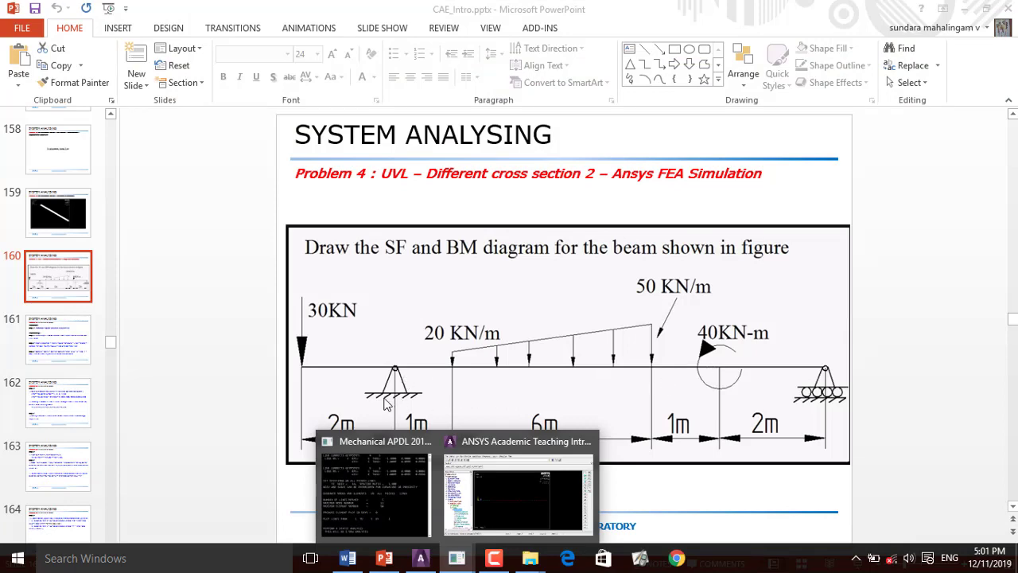
pyautogui.click(499, 477)
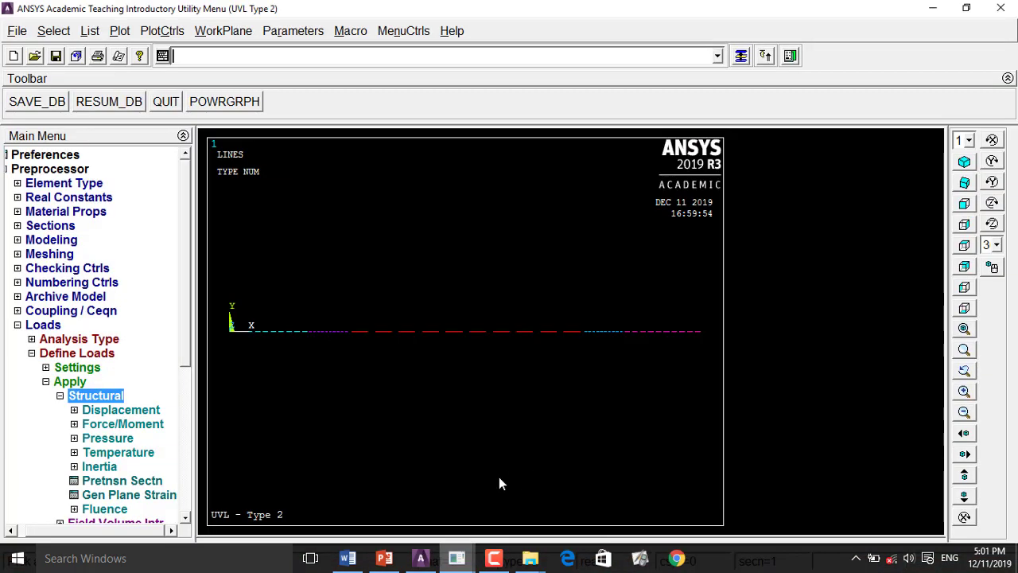
pyautogui.click(103, 408)
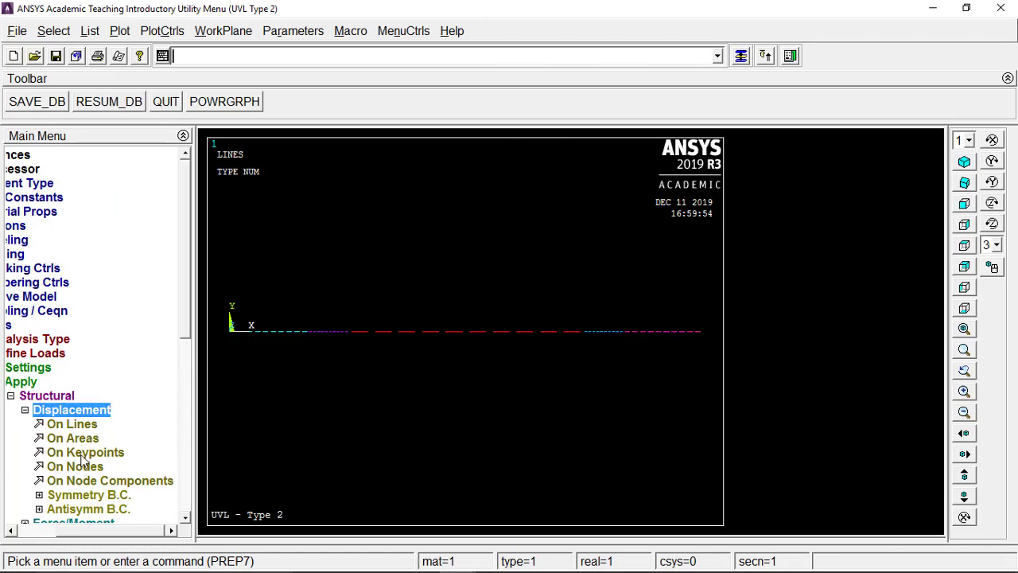
pyautogui.click(82, 453)
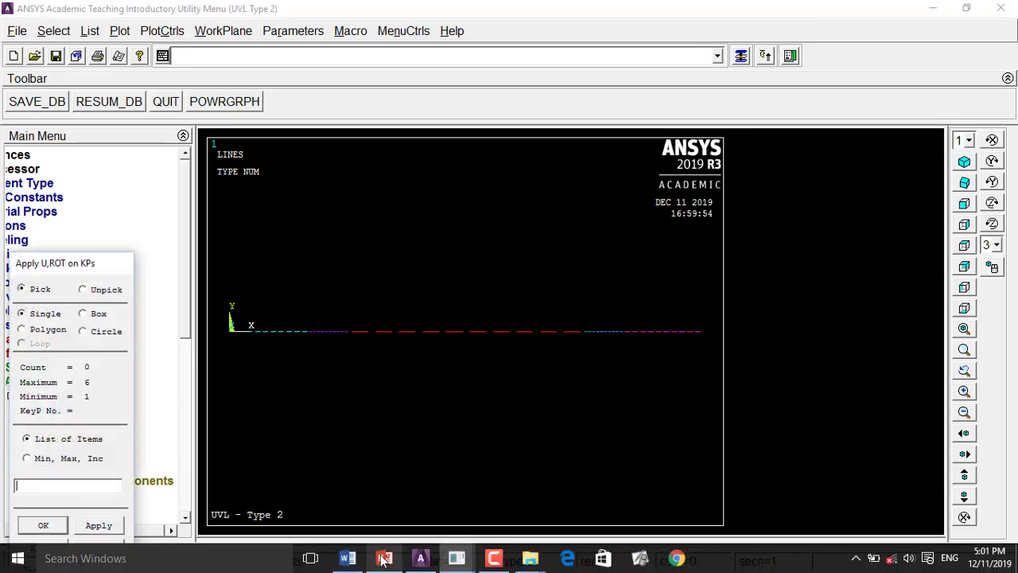
pyautogui.click(384, 558)
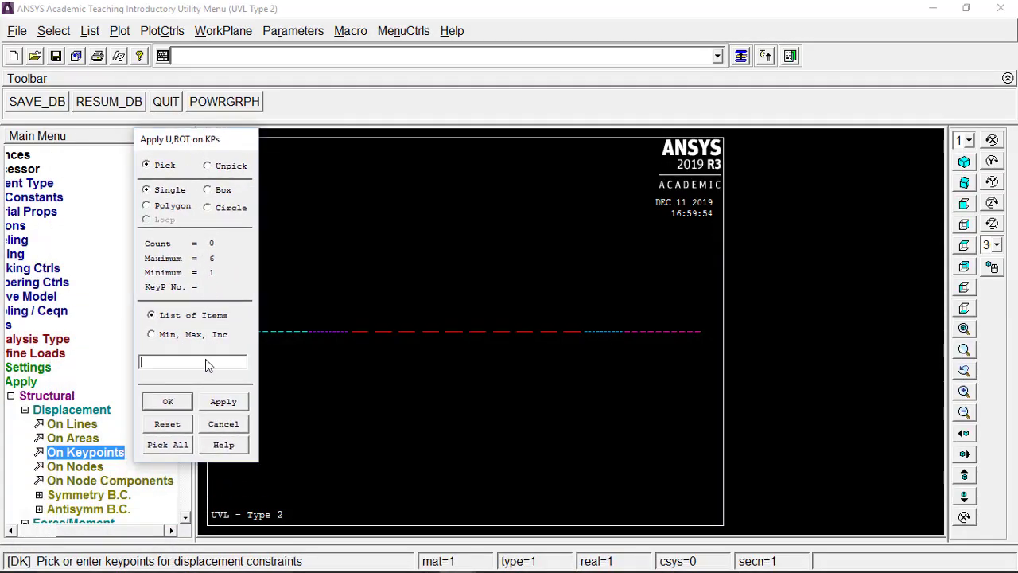
pyautogui.click(214, 404)
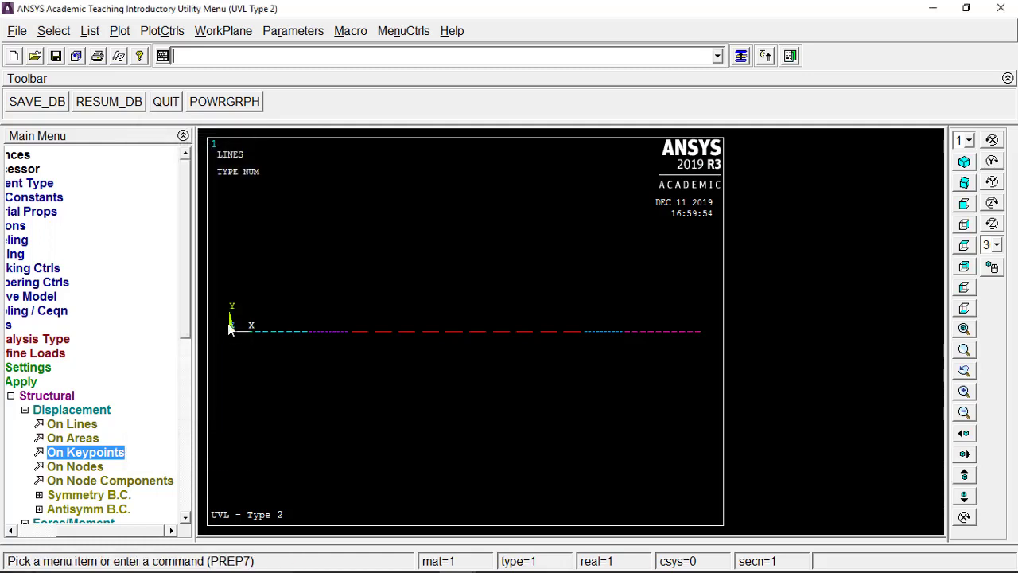
# Constrain UX, UY, UZ, ROTX and ROTY on the keypoint at the pinned support, 2 m from the beam's left end.
pyautogui.click(97, 454)
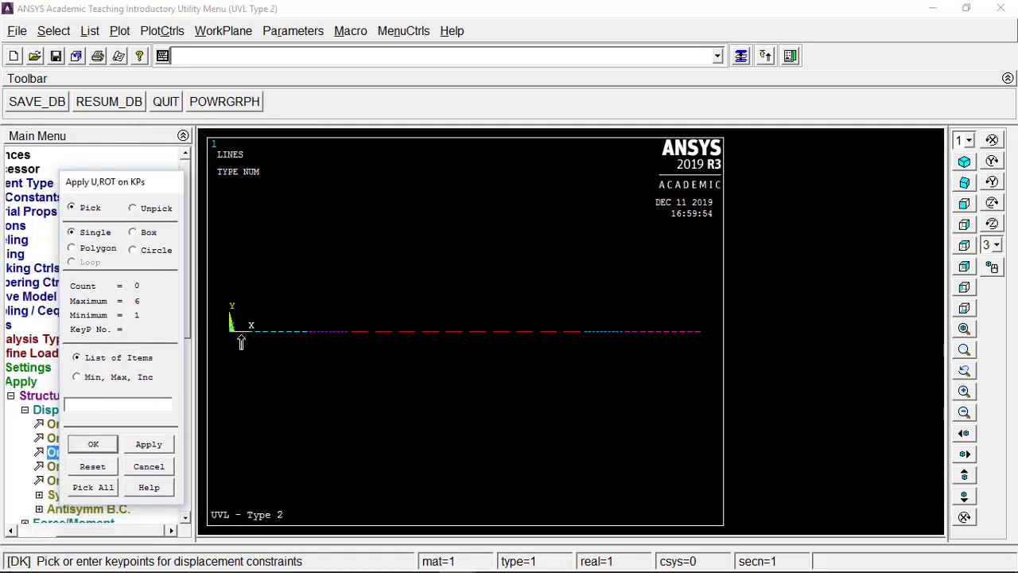
pyautogui.click(309, 334)
pyautogui.click(149, 445)
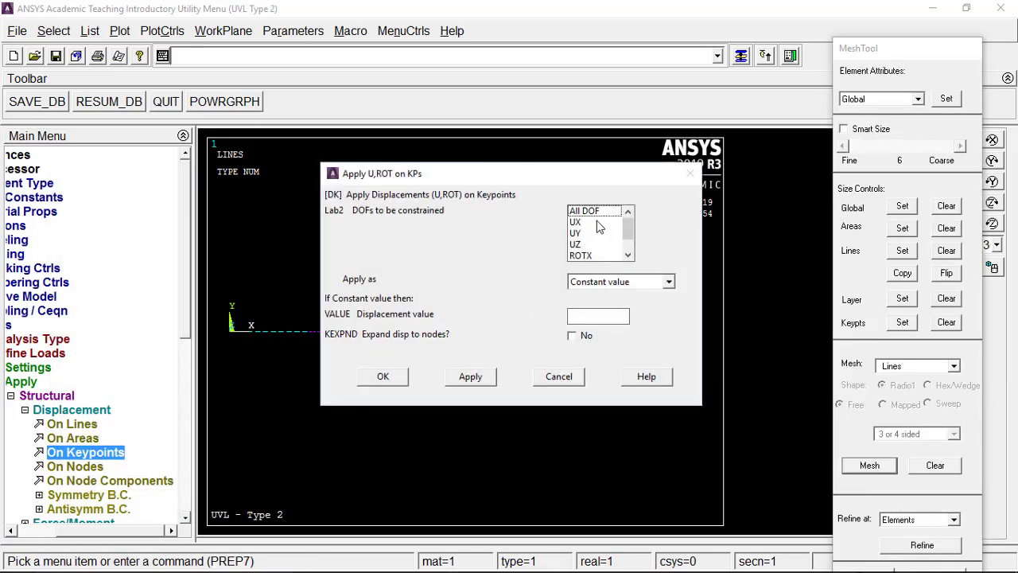
pyautogui.moveTo(599, 225); pyautogui.dragTo(629, 249)
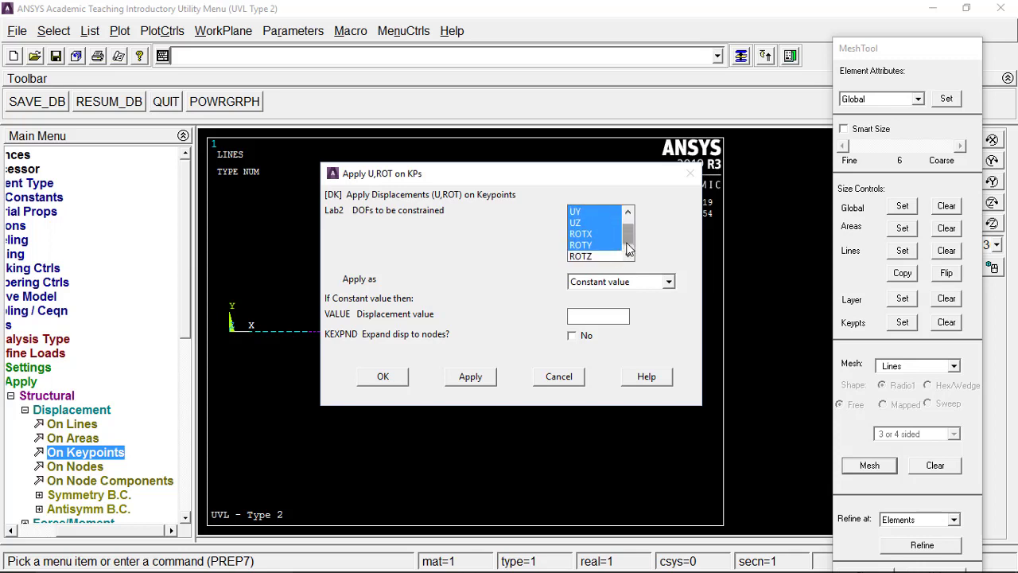
pyautogui.click(384, 377)
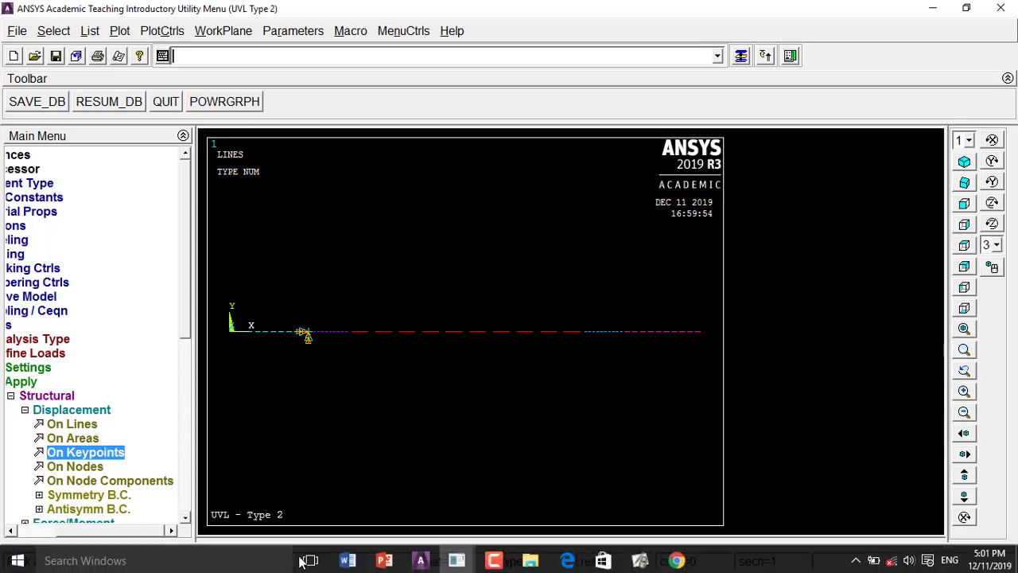
# Switch to PowerPoint and check the supports in Problem 4's beam figure.
pyautogui.click(384, 557)
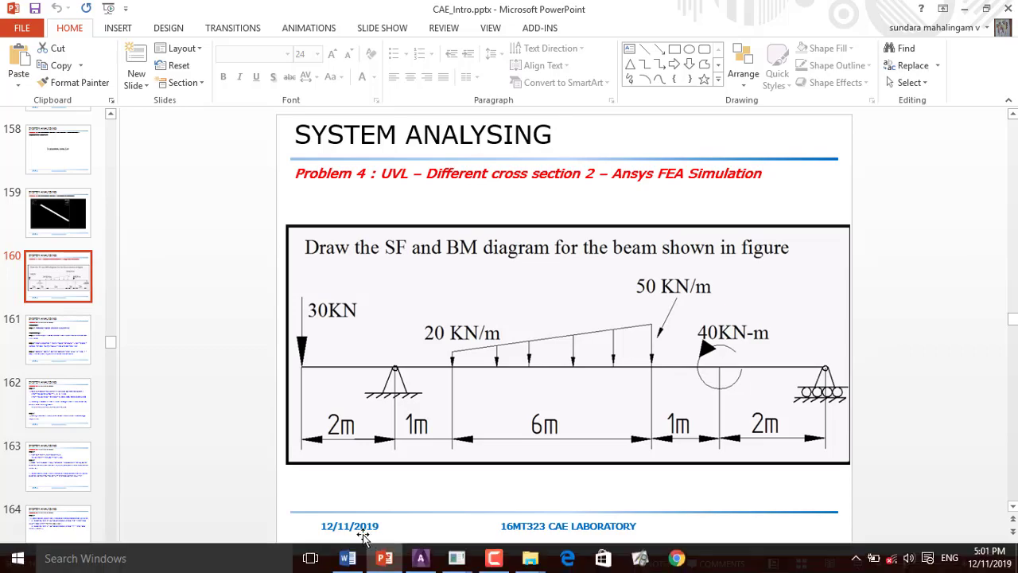
# Switch to ANSYS and constrain only UY on keypoint 5, one keypoint before the beam's right end.
pyautogui.click(420, 562)
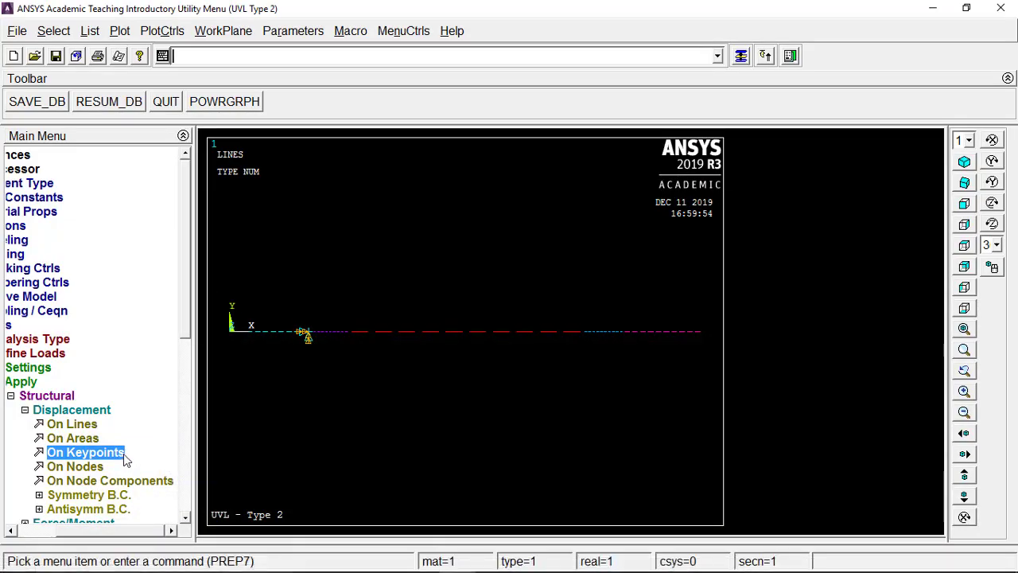
pyautogui.click(121, 454)
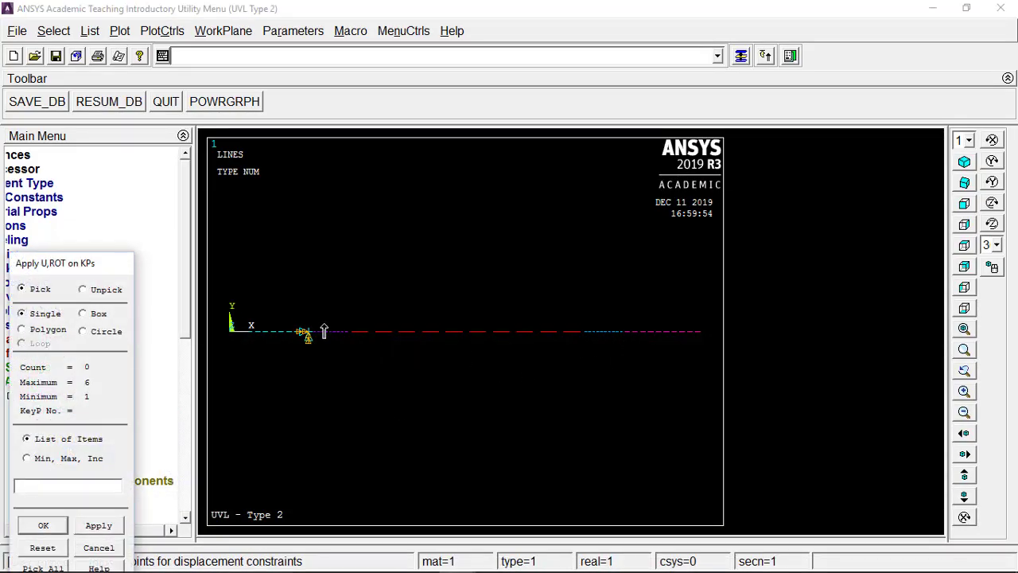
pyautogui.click(627, 339)
pyautogui.moveTo(60, 264); pyautogui.dragTo(74, 186)
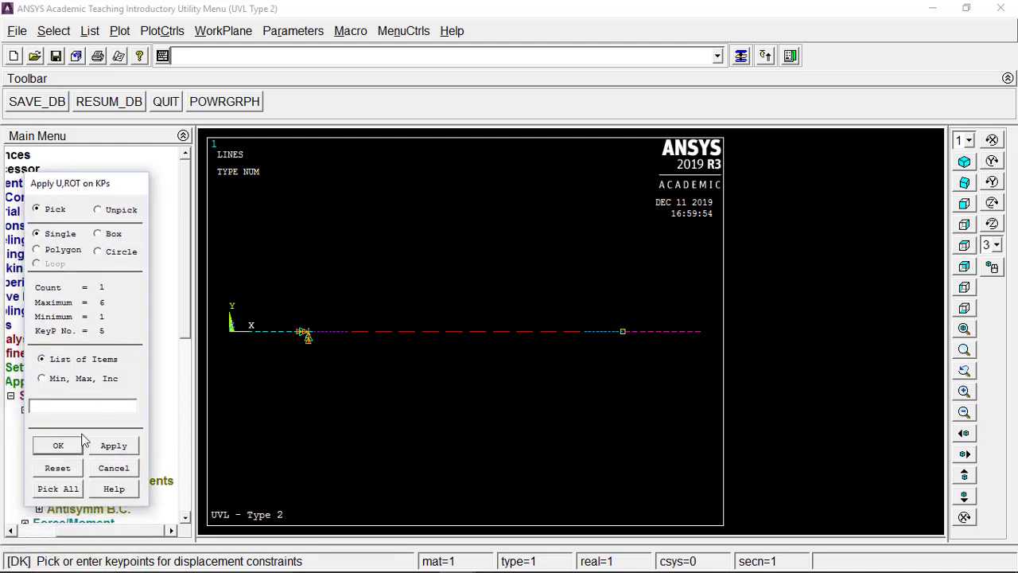
pyautogui.click(114, 447)
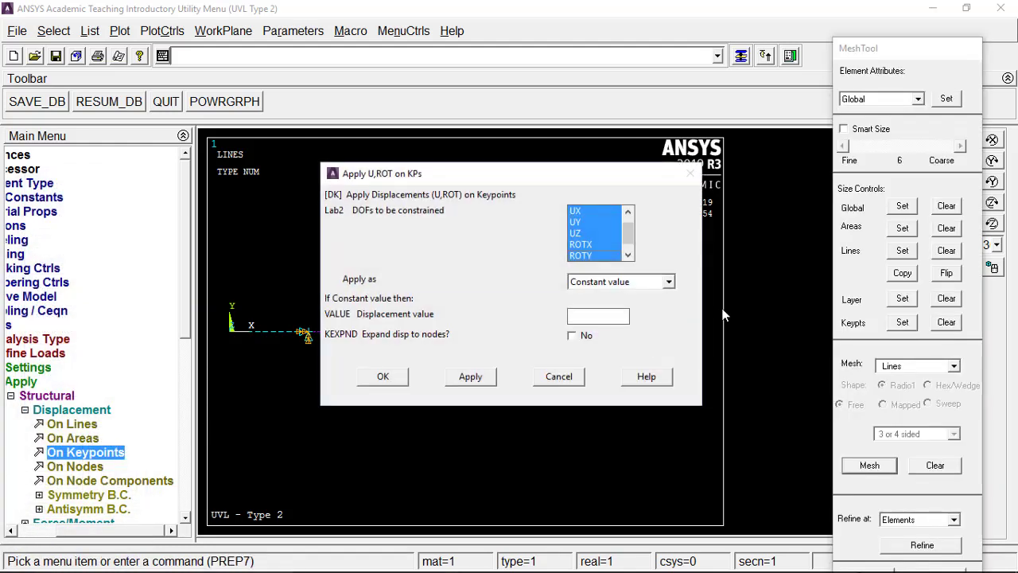
pyautogui.click(591, 255)
pyautogui.click(597, 244)
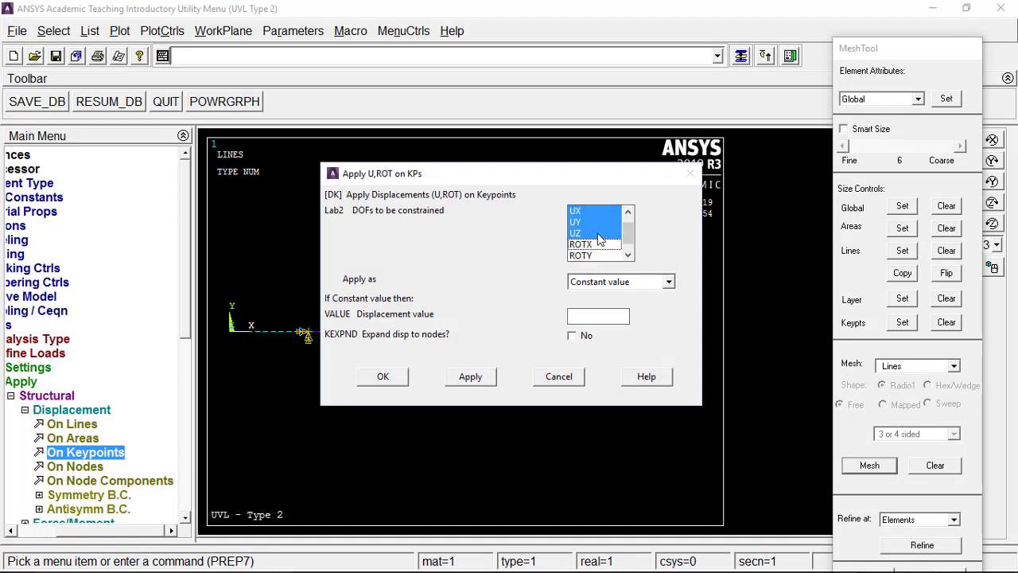
pyautogui.click(598, 233)
pyautogui.click(600, 222)
pyautogui.click(603, 211)
pyautogui.click(606, 221)
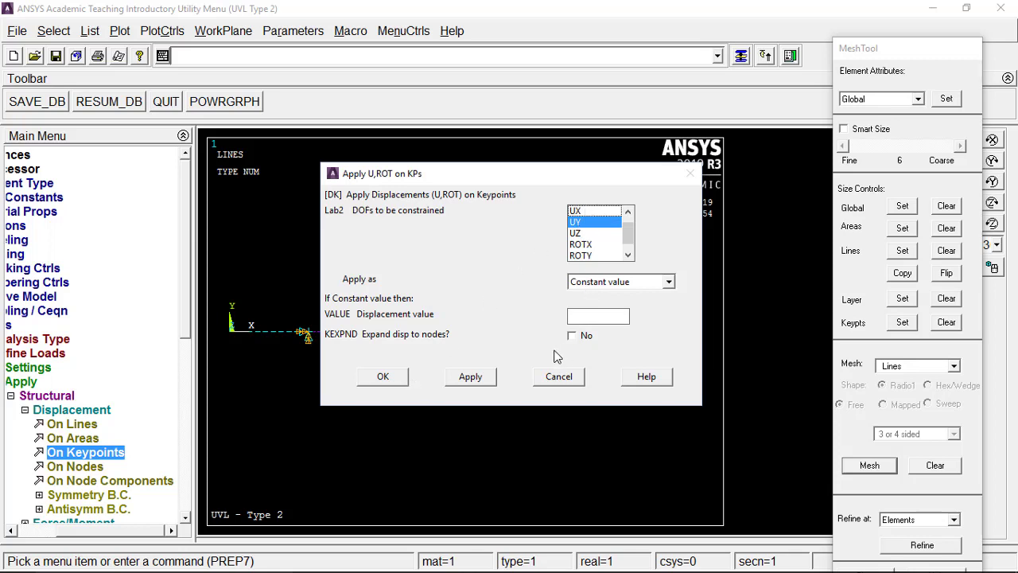
pyautogui.click(390, 379)
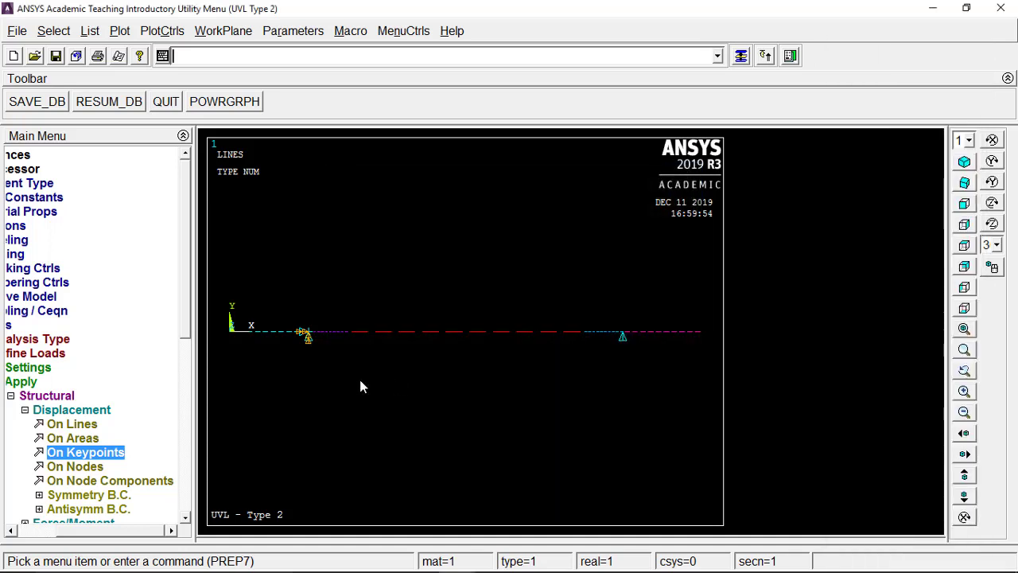
pyautogui.click(93, 412)
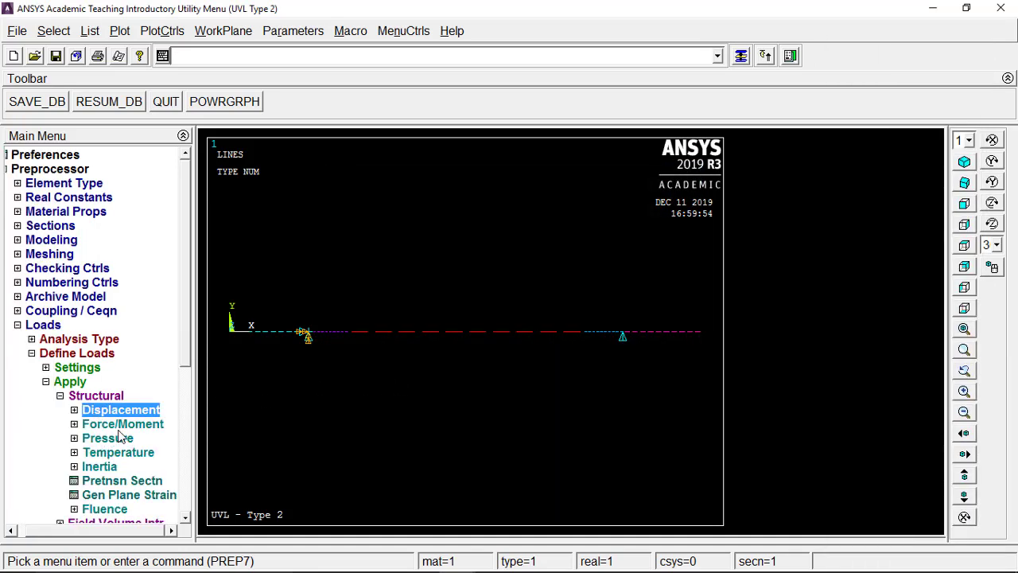
pyautogui.click(127, 425)
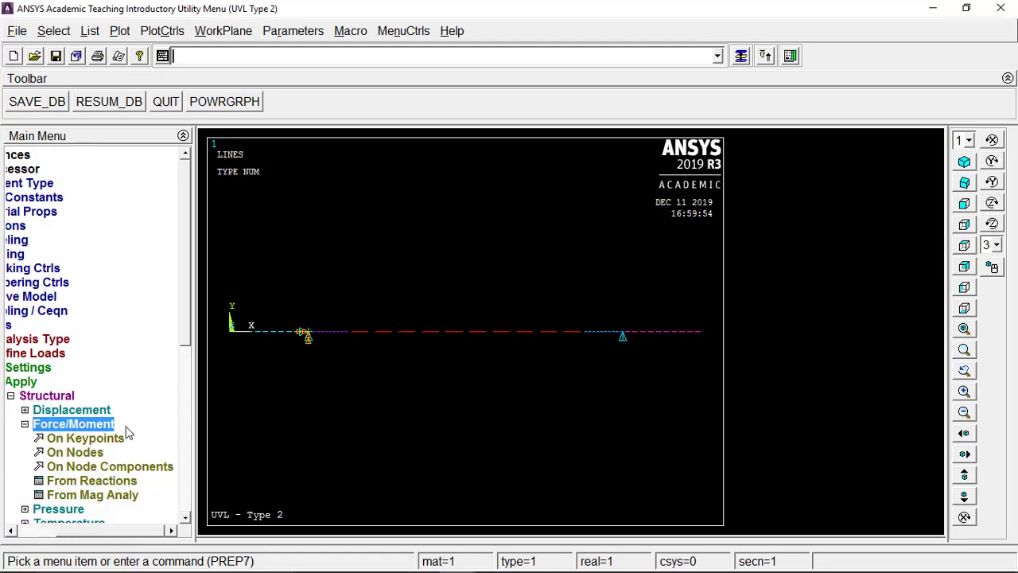
pyautogui.click(86, 439)
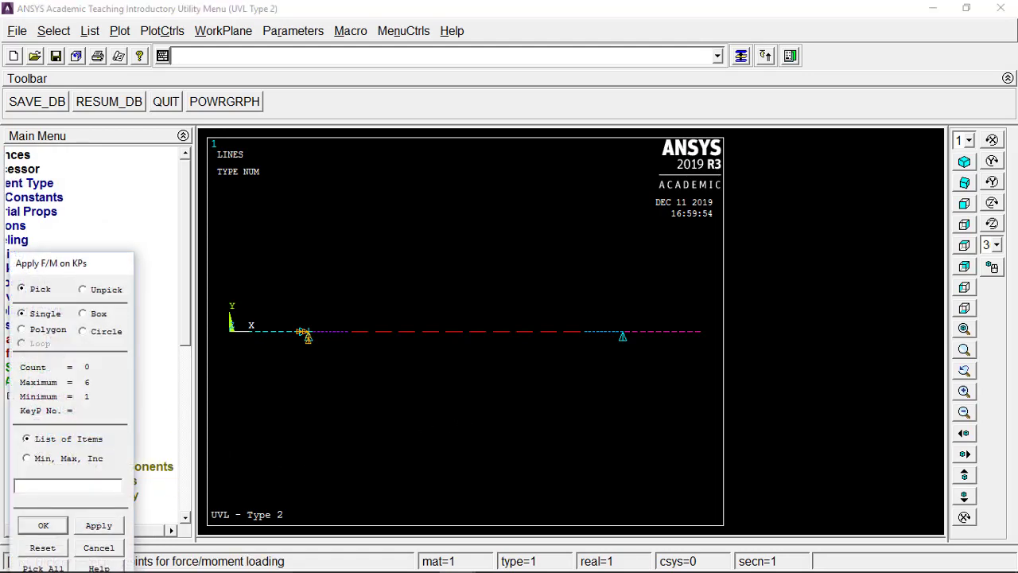
pyautogui.click(385, 559)
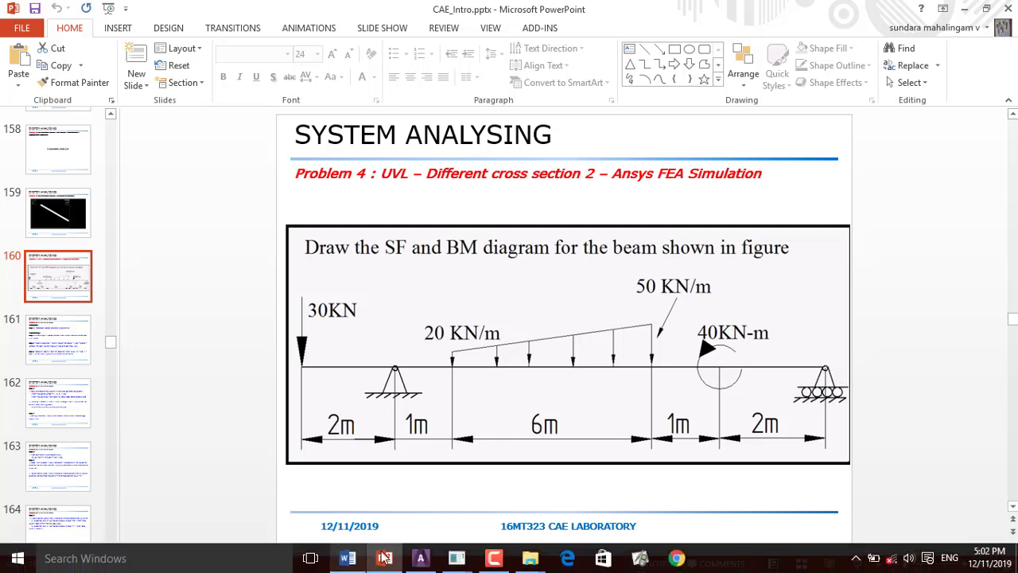
pyautogui.click(384, 558)
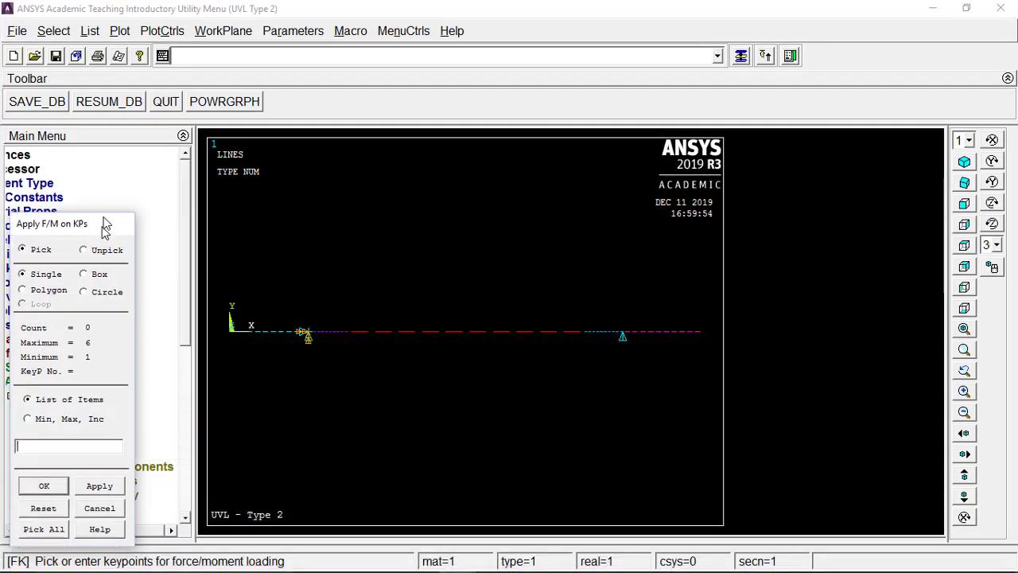
pyautogui.click(101, 508)
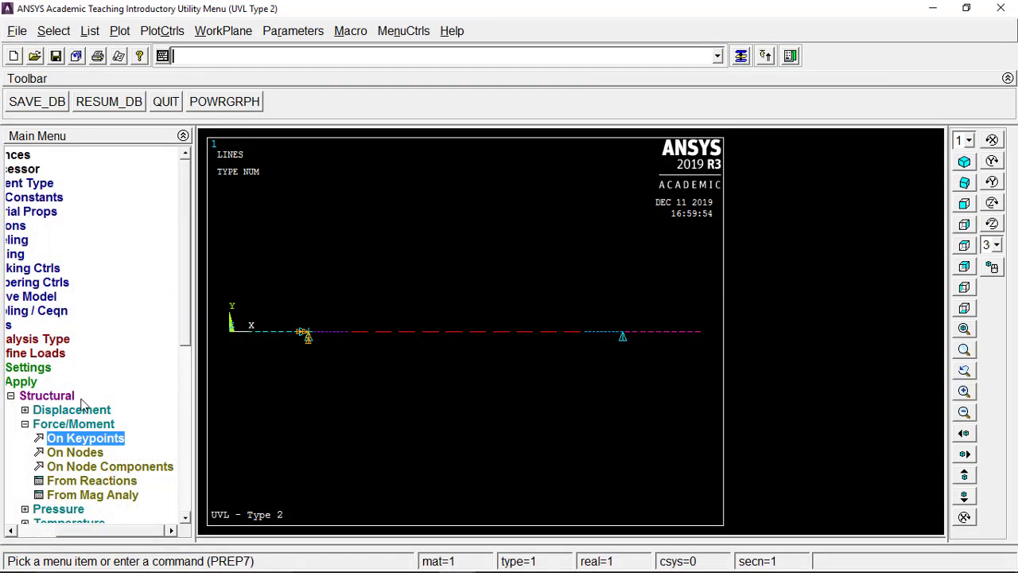
# Delete the UY displacement constraint from keypoint 5.
pyautogui.doubleClick(84, 426)
pyautogui.doubleClick(93, 398)
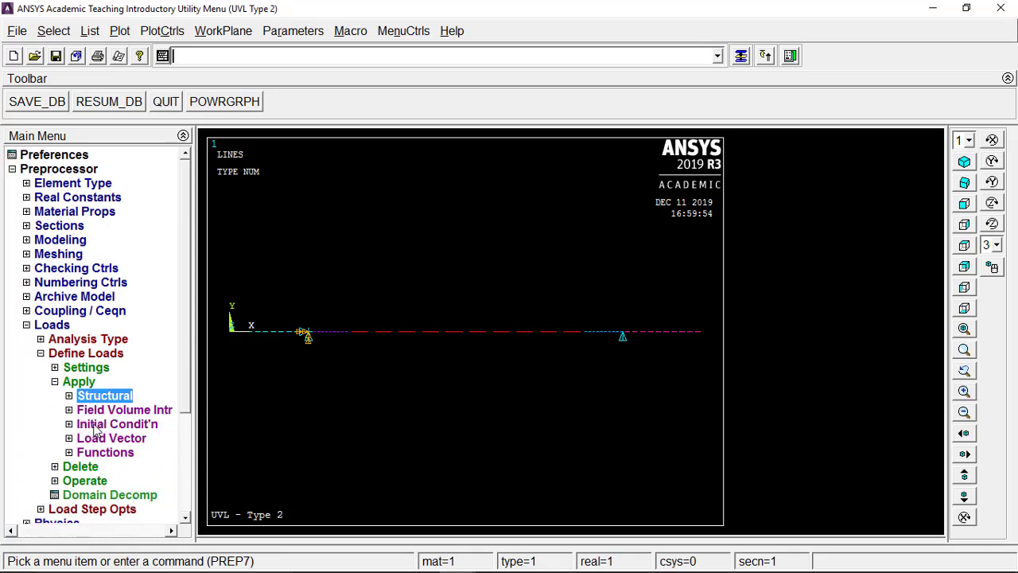
pyautogui.doubleClick(79, 381)
pyautogui.doubleClick(80, 395)
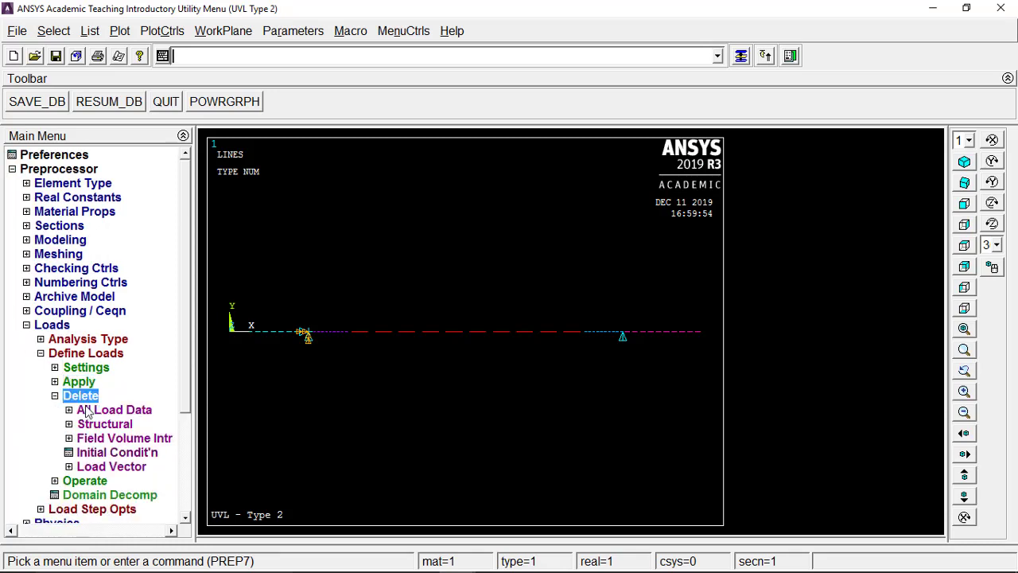
pyautogui.doubleClick(99, 425)
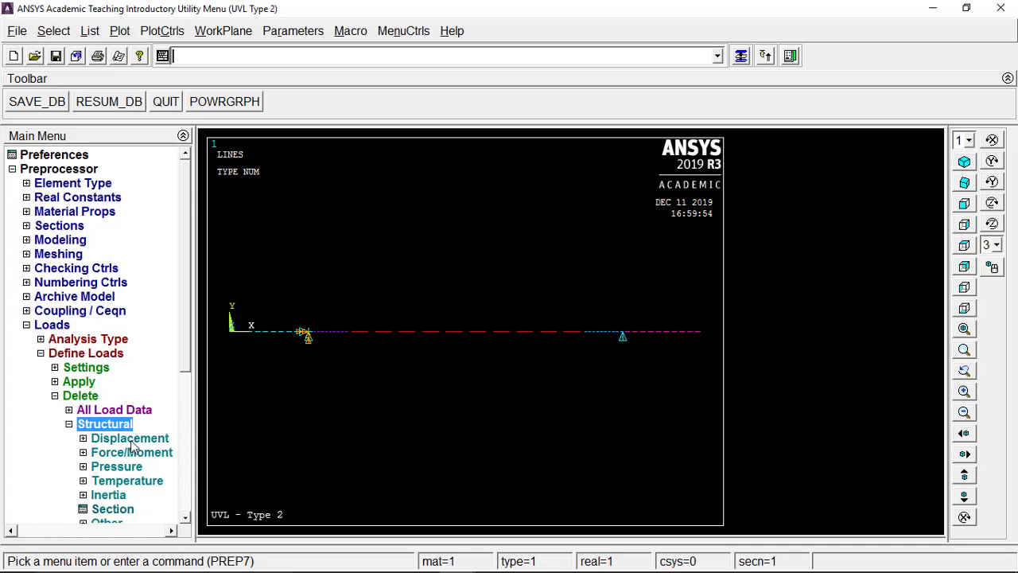
pyautogui.doubleClick(130, 438)
pyautogui.click(85, 452)
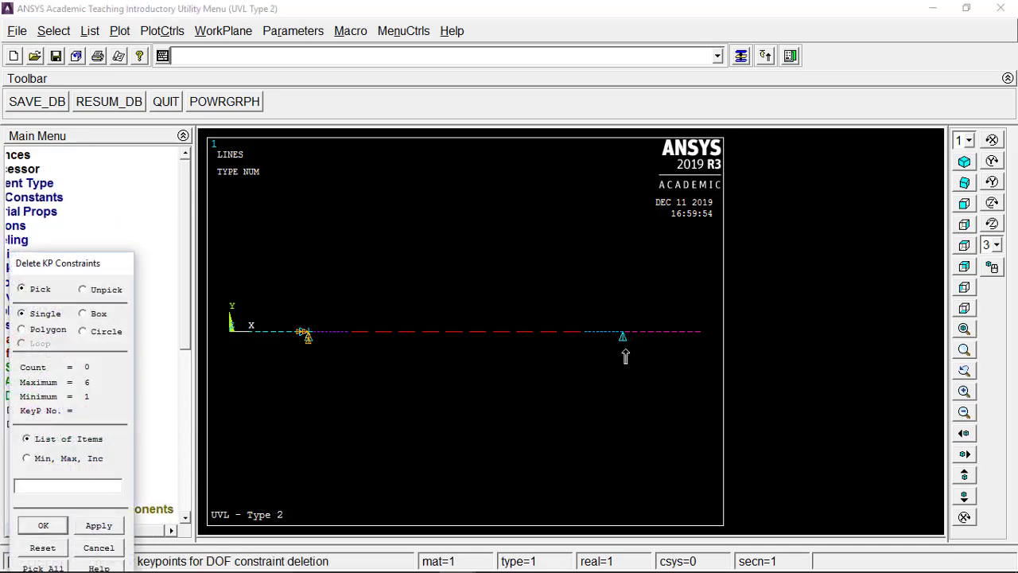
pyautogui.click(623, 348)
pyautogui.moveTo(79, 269); pyautogui.dragTo(104, 174)
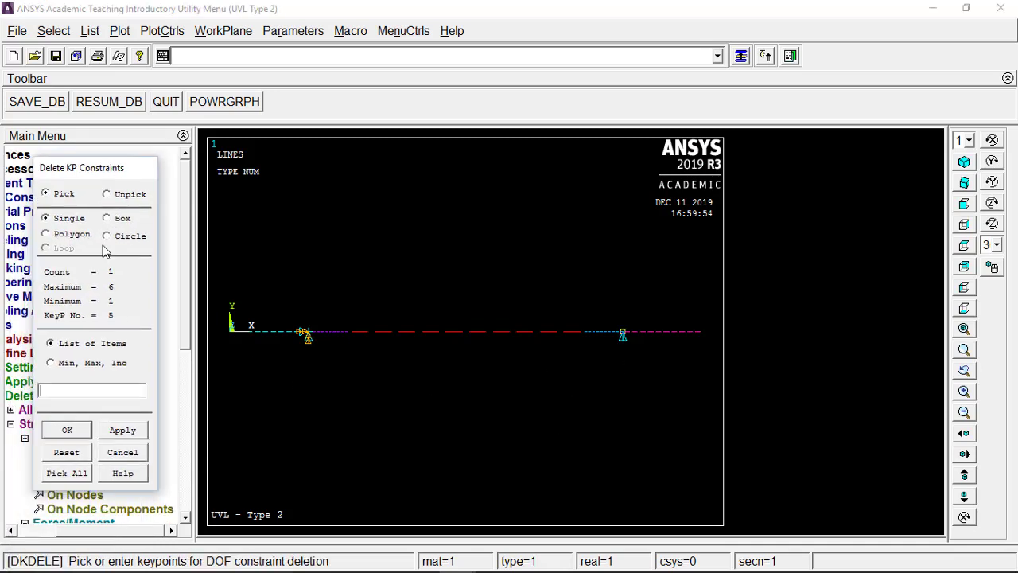
pyautogui.click(68, 430)
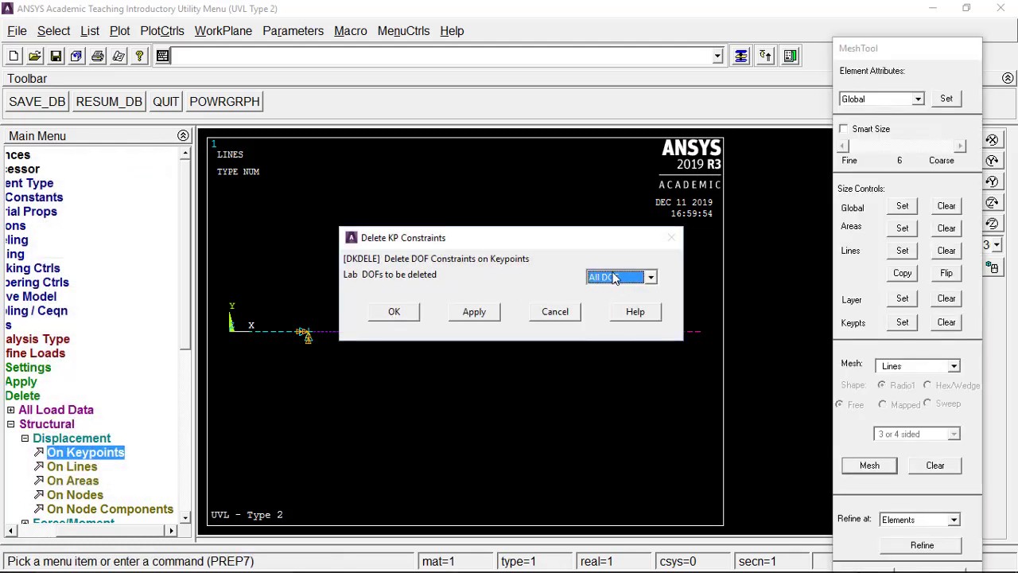
pyautogui.click(650, 278)
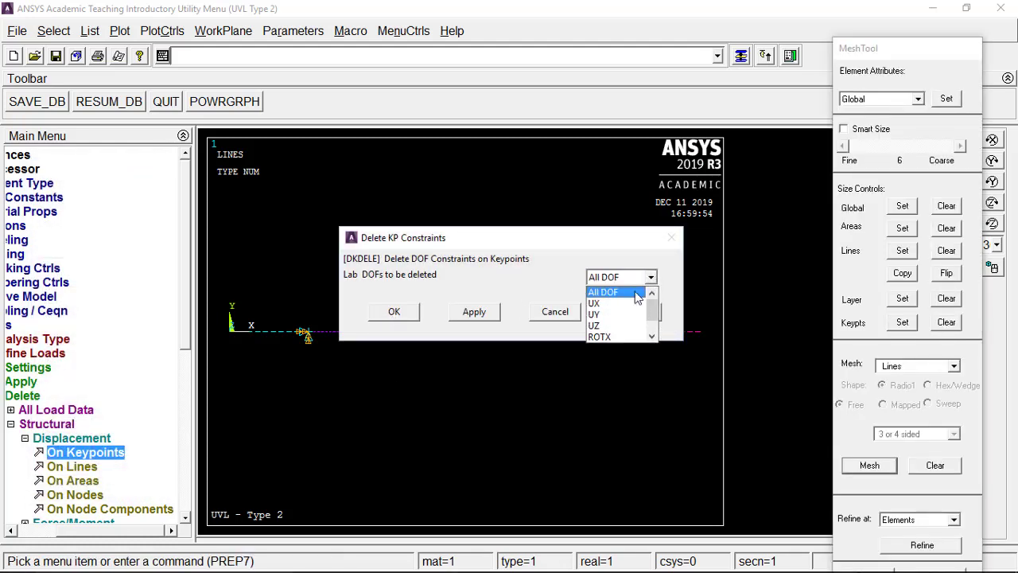
pyautogui.click(601, 315)
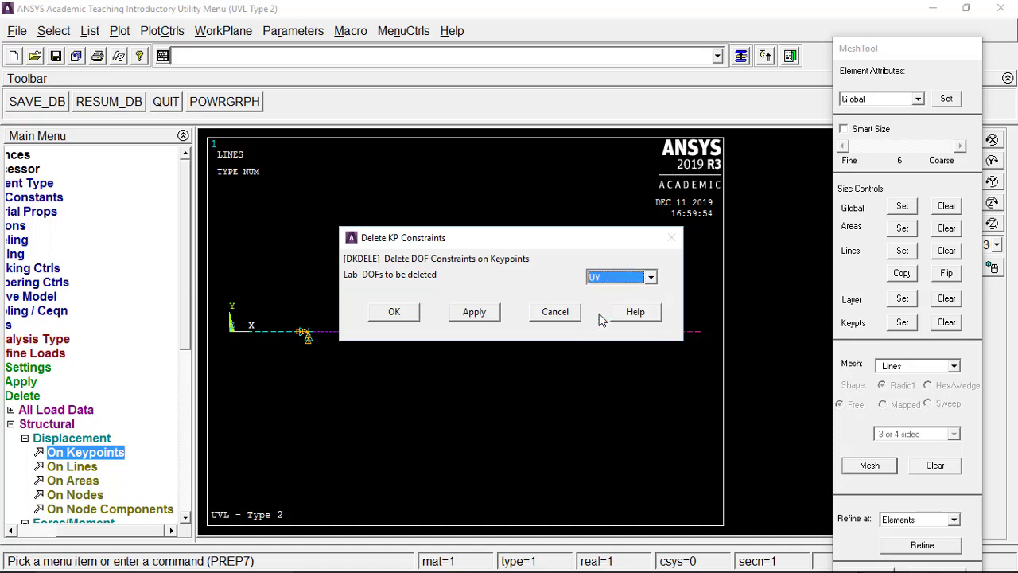
pyautogui.click(395, 315)
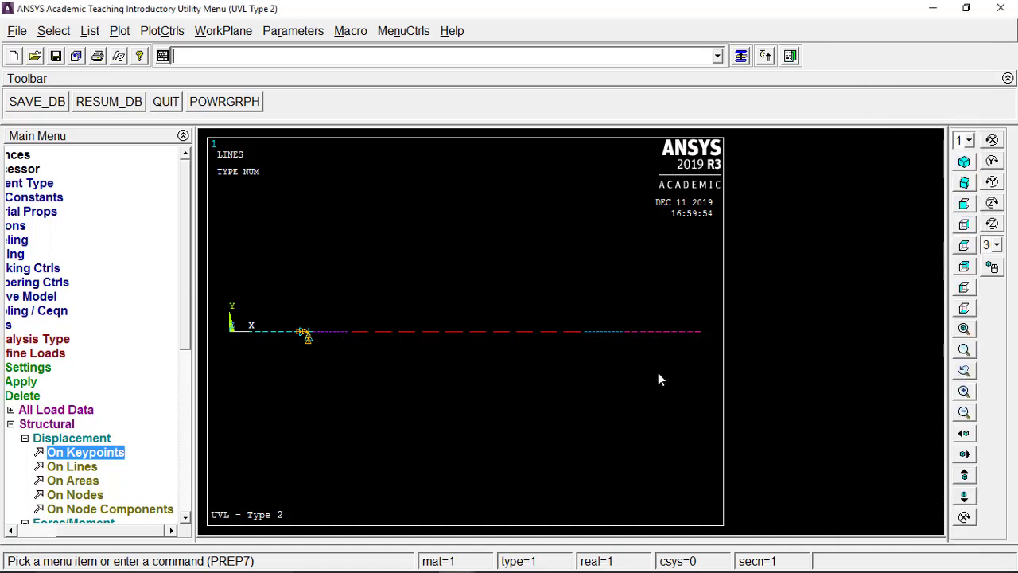
# Check the support position on the PowerPoint problem slide and apply a UY displacement constraint to keypoint 6 at the beam's right end.
pyautogui.click(49, 428)
pyautogui.click(81, 396)
pyautogui.click(78, 381)
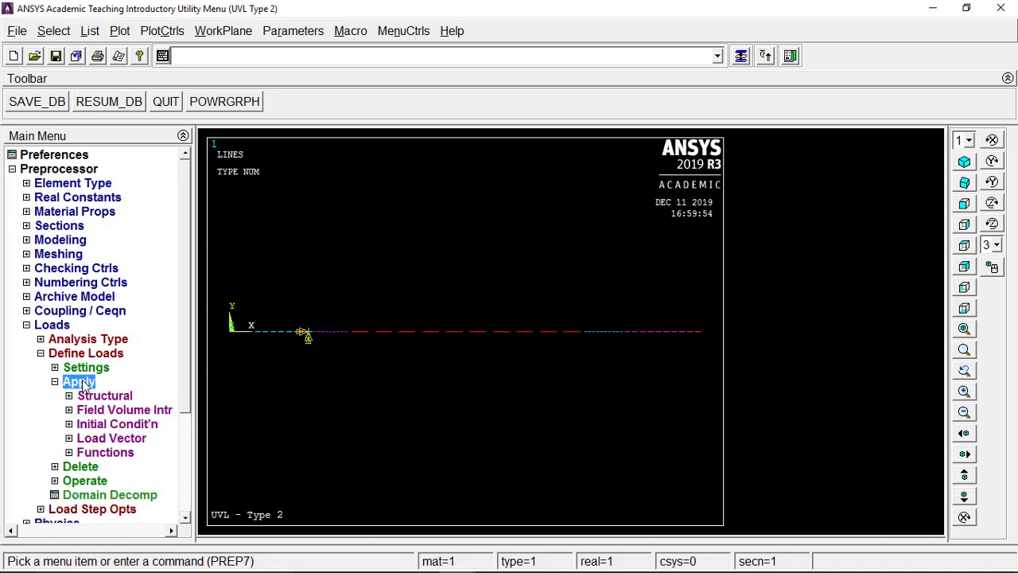
pyautogui.click(97, 395)
pyautogui.click(93, 412)
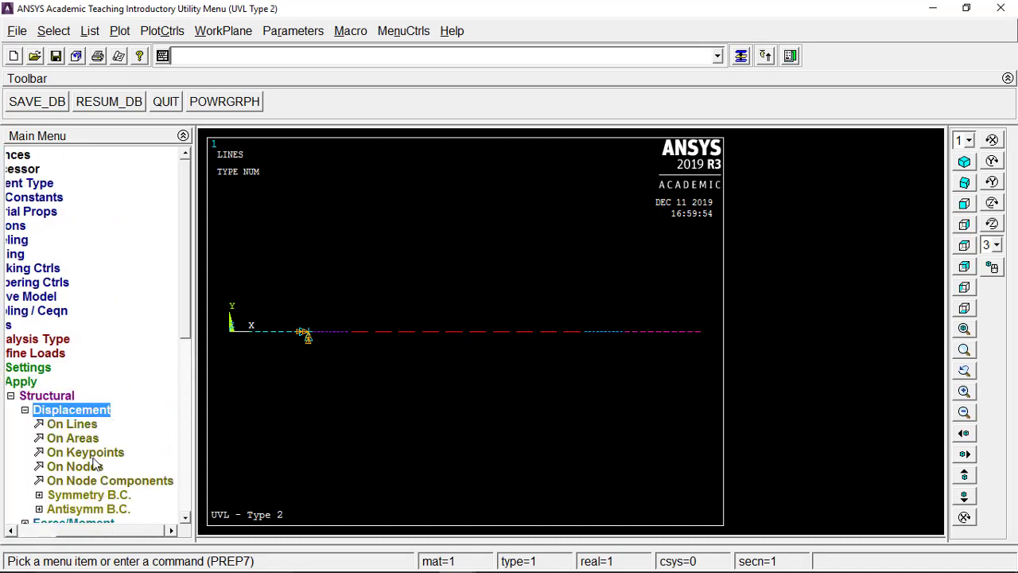
pyautogui.click(95, 453)
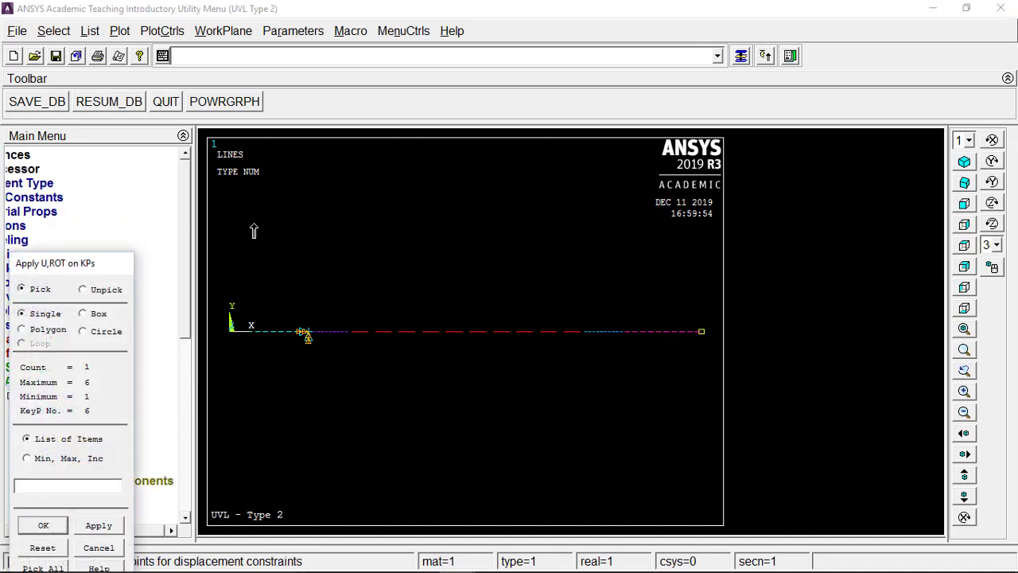
pyautogui.click(346, 564)
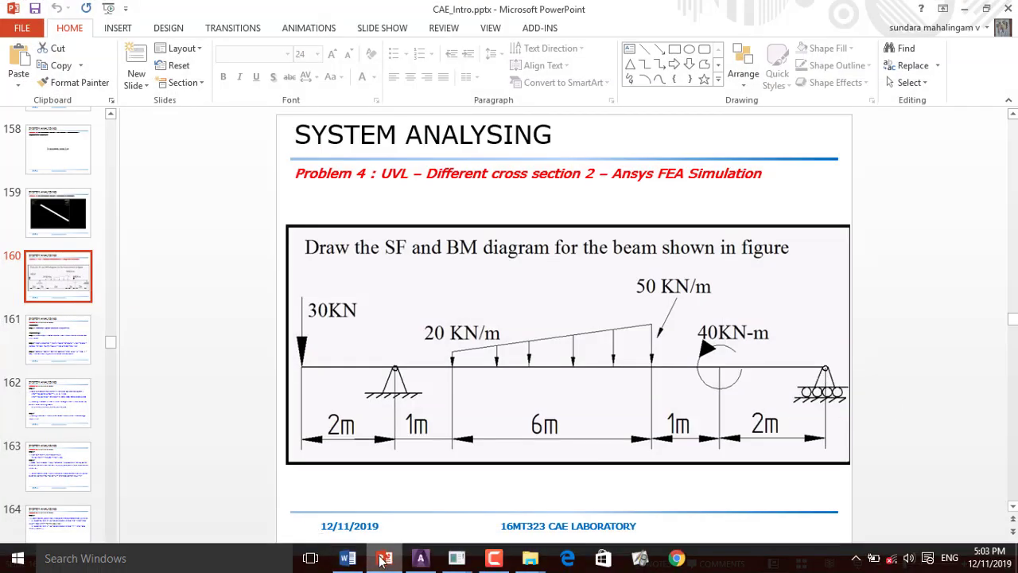
pyautogui.click(383, 559)
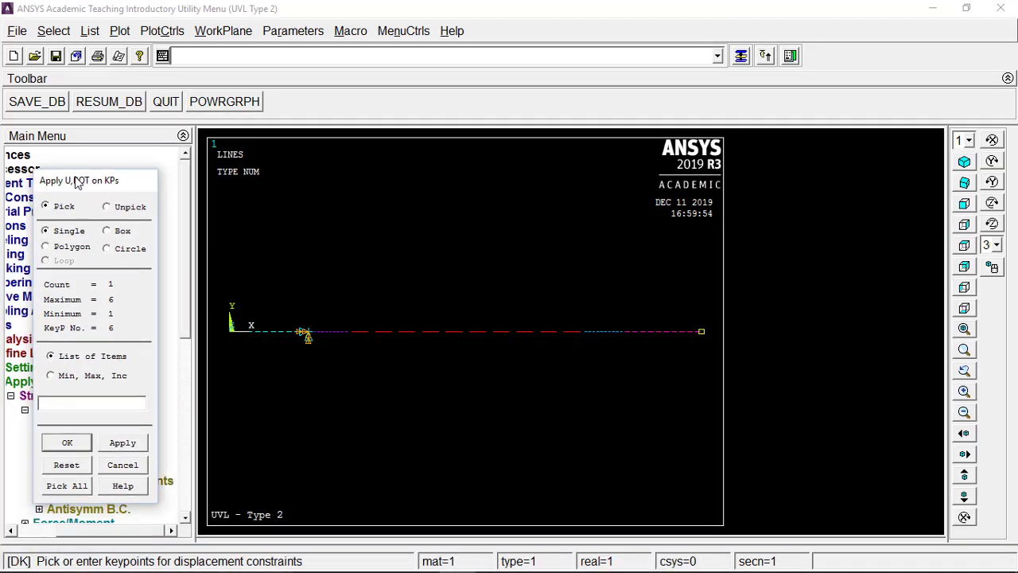
pyautogui.click(64, 444)
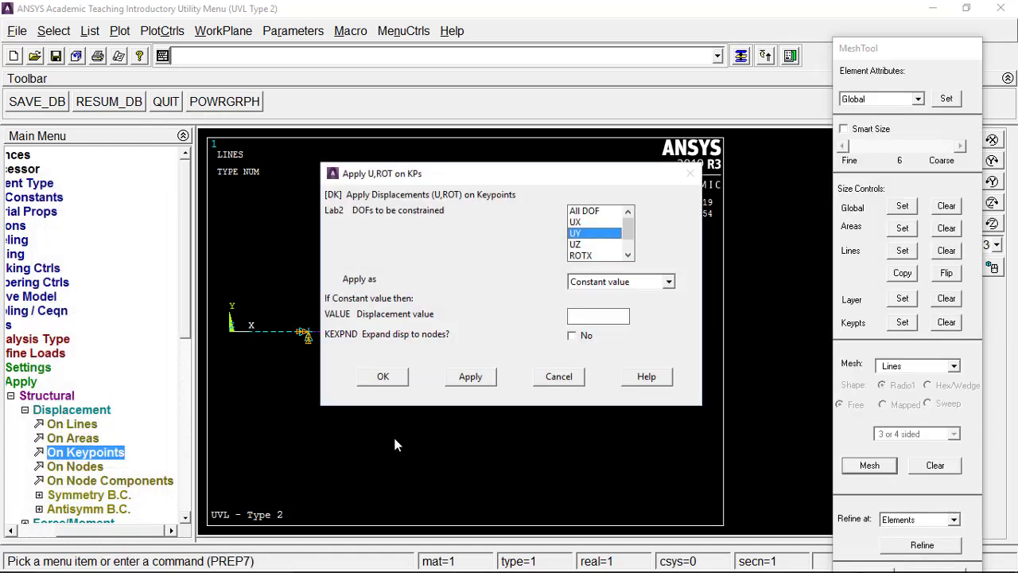
pyautogui.click(398, 385)
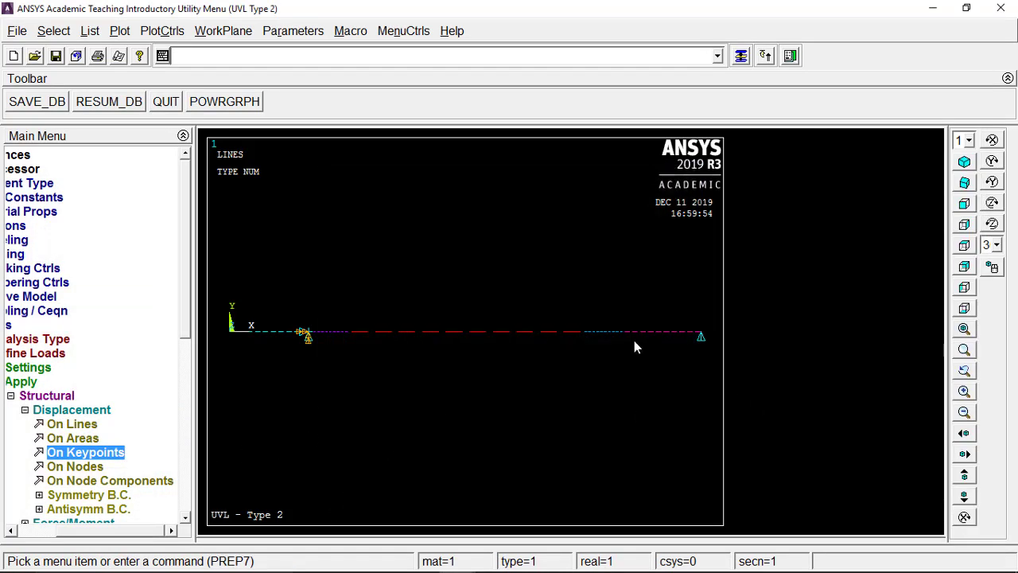
# Apply a constant MZ moment of 40e6 to keypoint 5, one keypoint before the beam's right end.
pyautogui.click(73, 410)
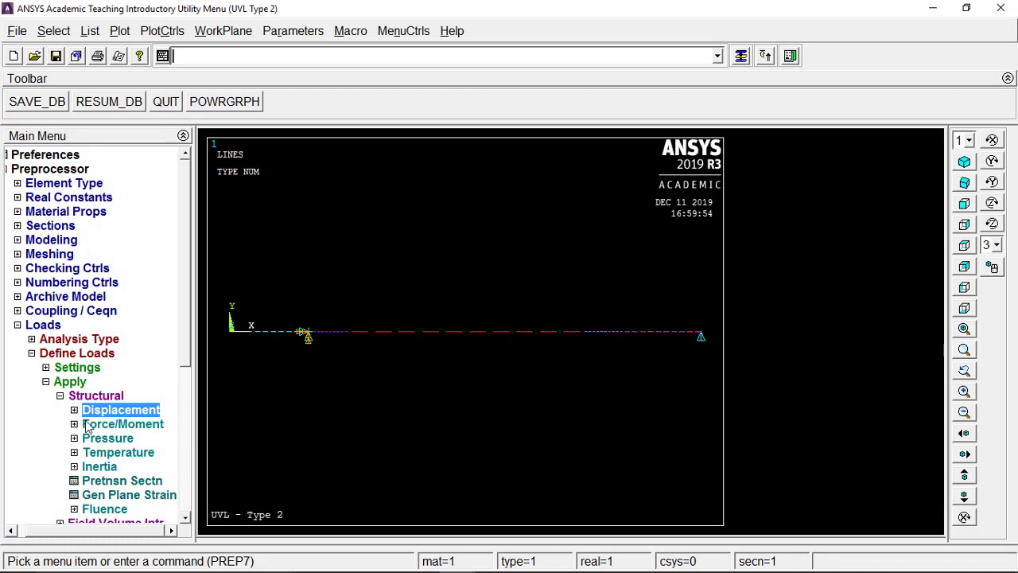
pyautogui.click(91, 426)
pyautogui.click(94, 439)
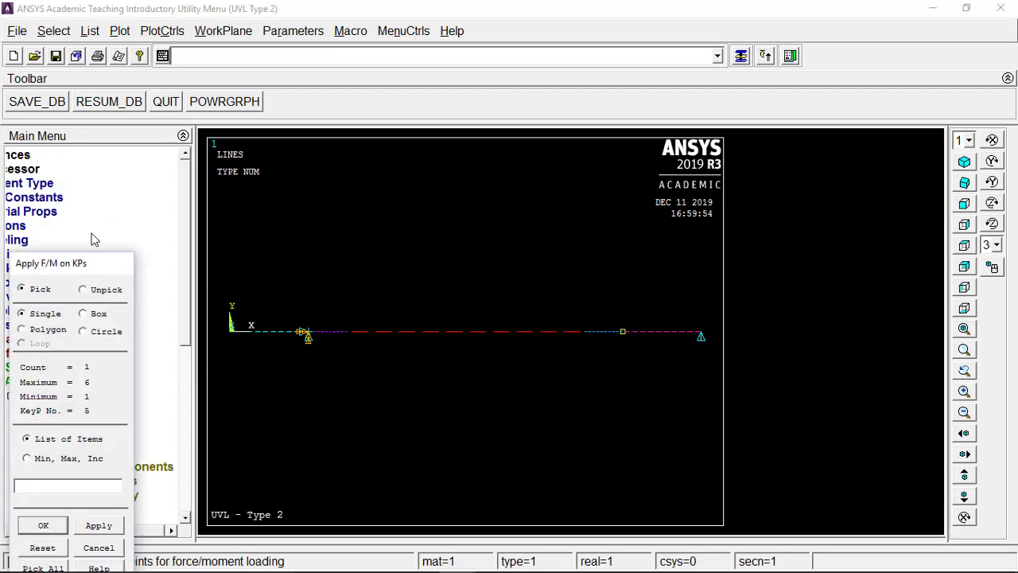
pyautogui.moveTo(93, 239); pyautogui.dragTo(130, 172)
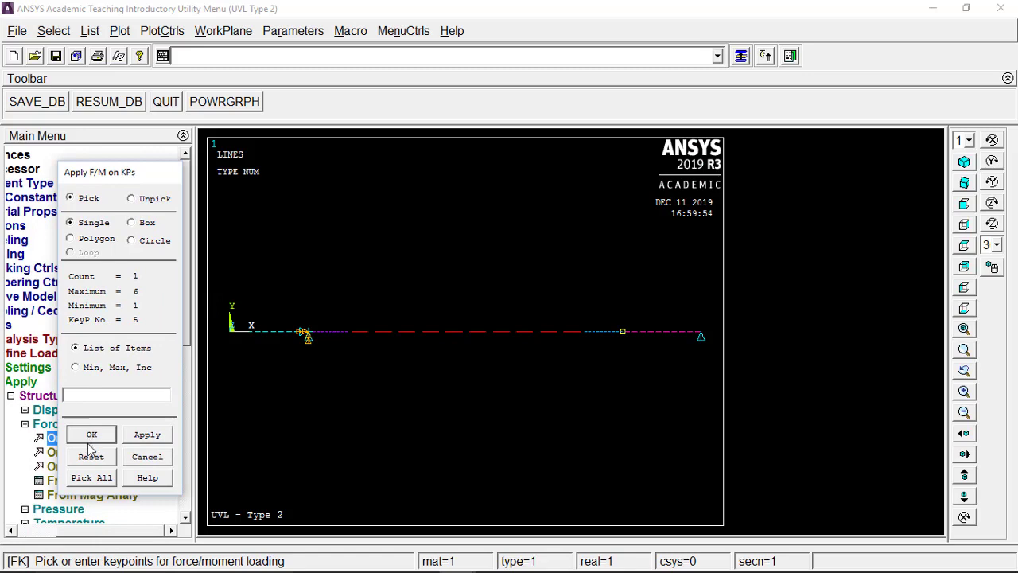
pyautogui.click(91, 437)
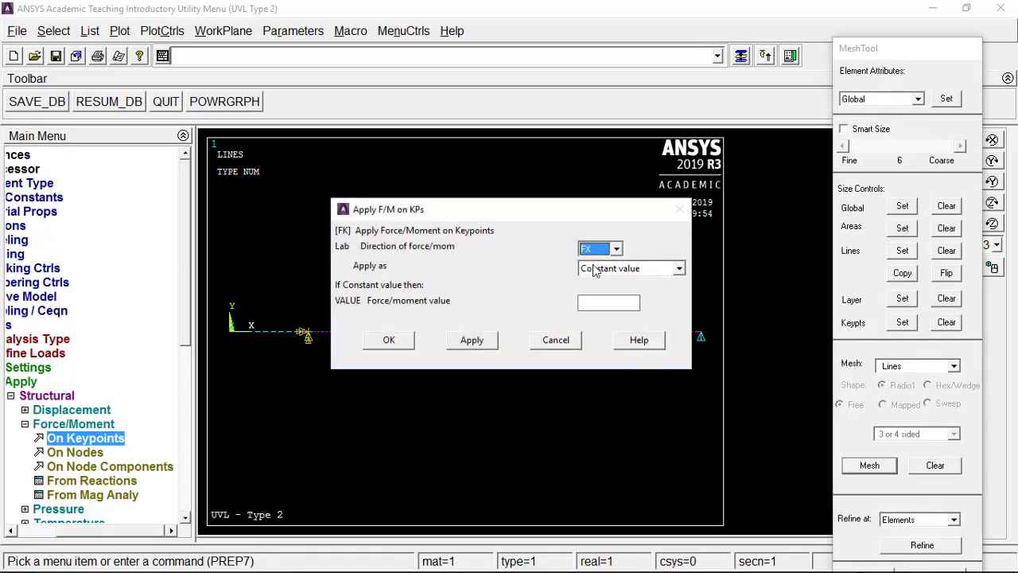
pyautogui.click(617, 250)
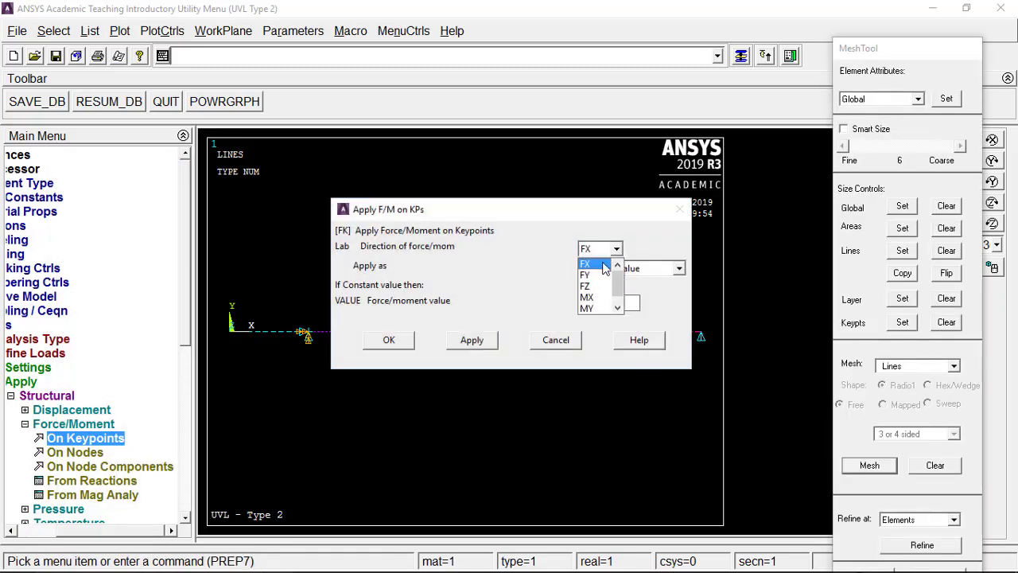
pyautogui.click(617, 310)
pyautogui.click(598, 308)
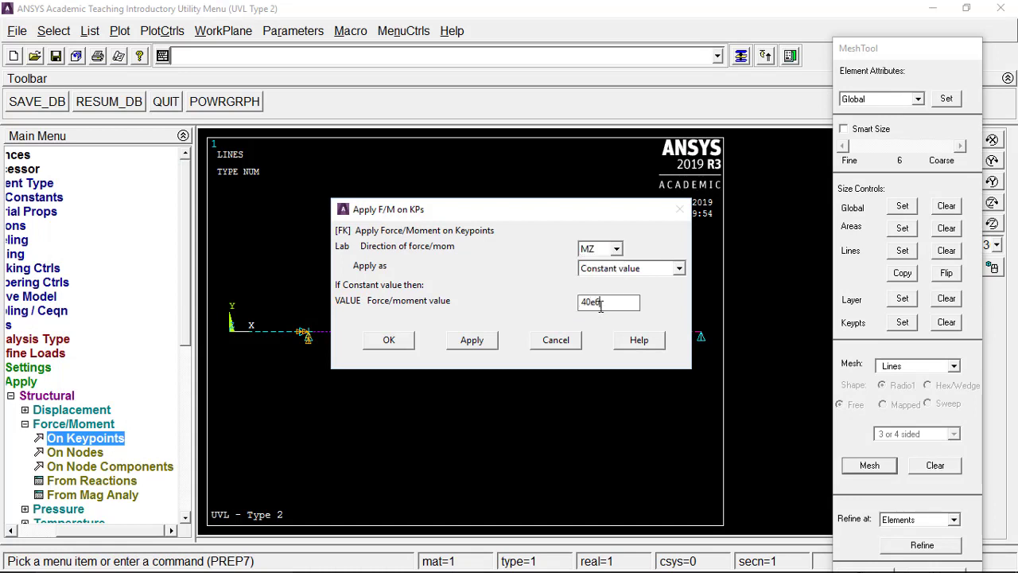
pyautogui.click(389, 340)
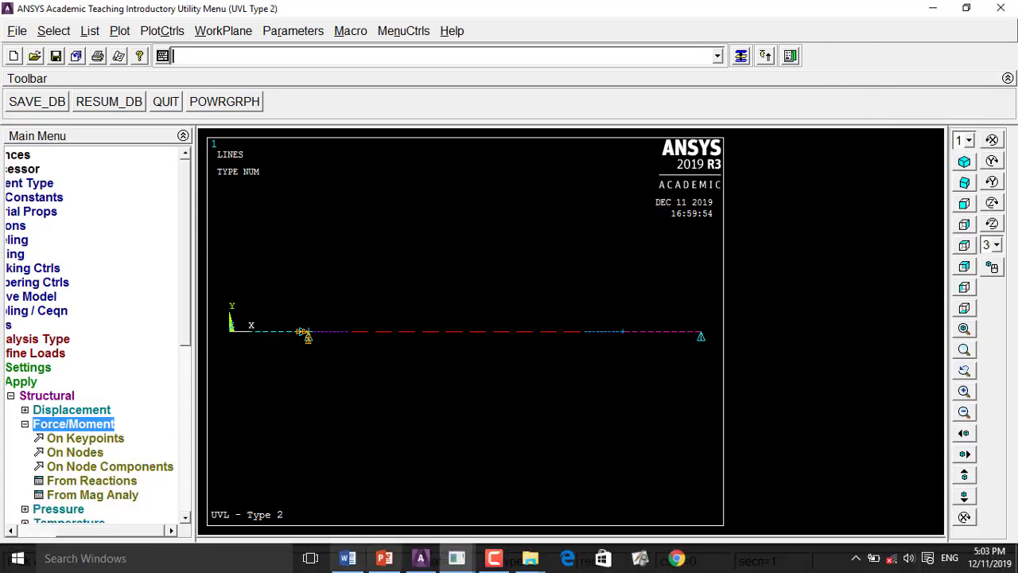
# Check the loads on the PowerPoint problem slide and apply a constant MZ moment of -30e6 to keypoint 1 in ANSYS.
pyautogui.click(385, 558)
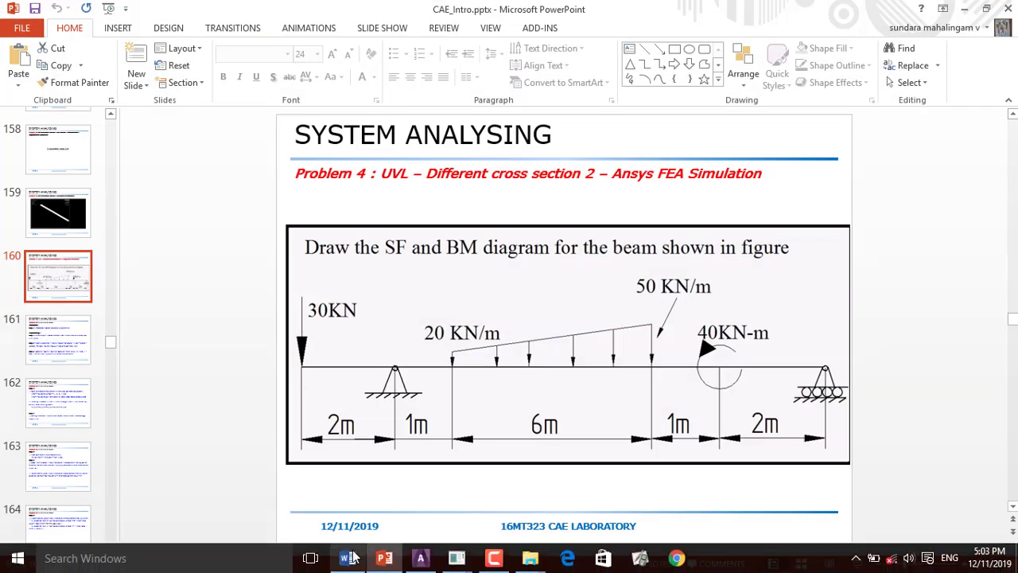
pyautogui.click(421, 565)
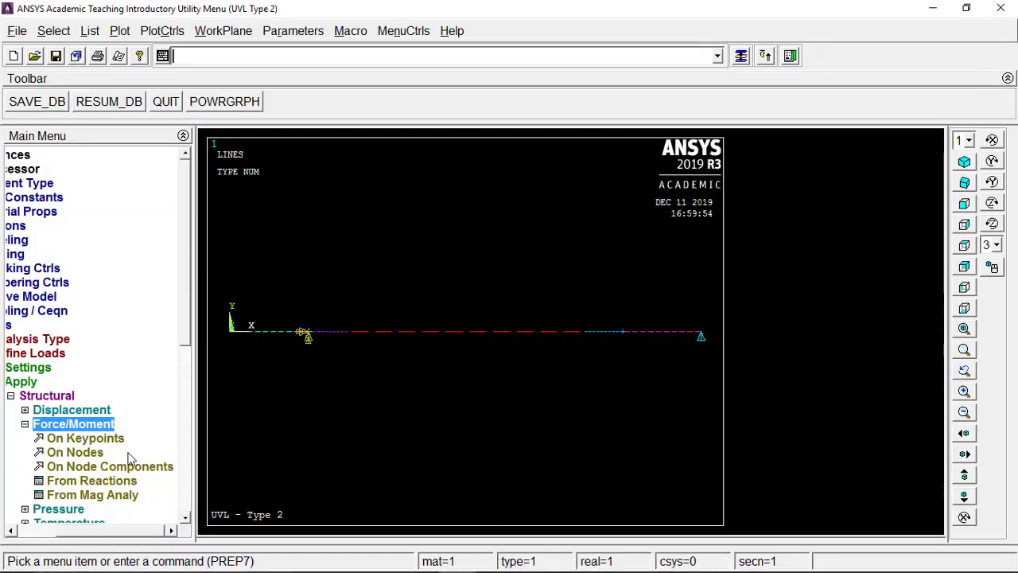
pyautogui.click(82, 439)
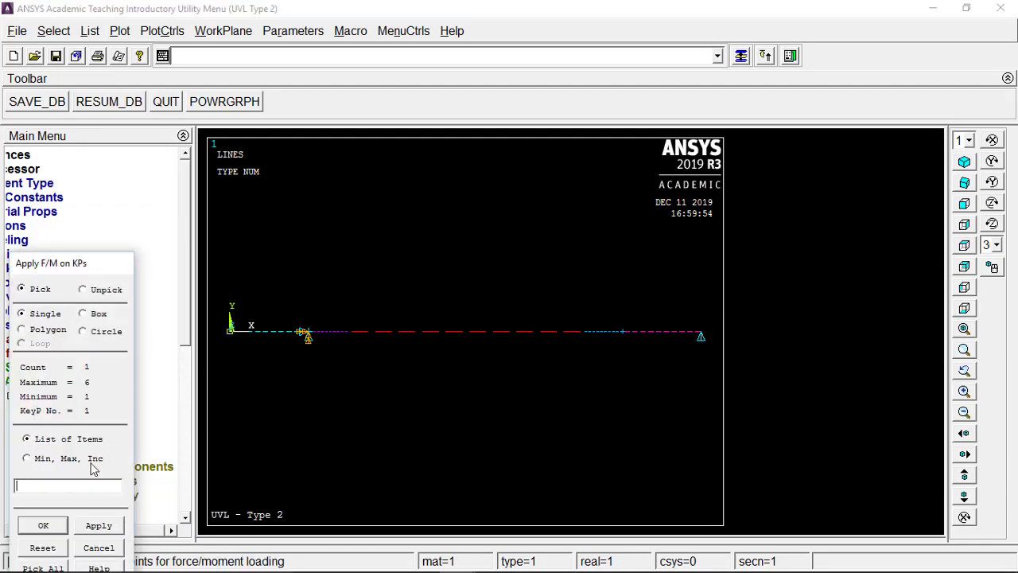
pyautogui.click(98, 527)
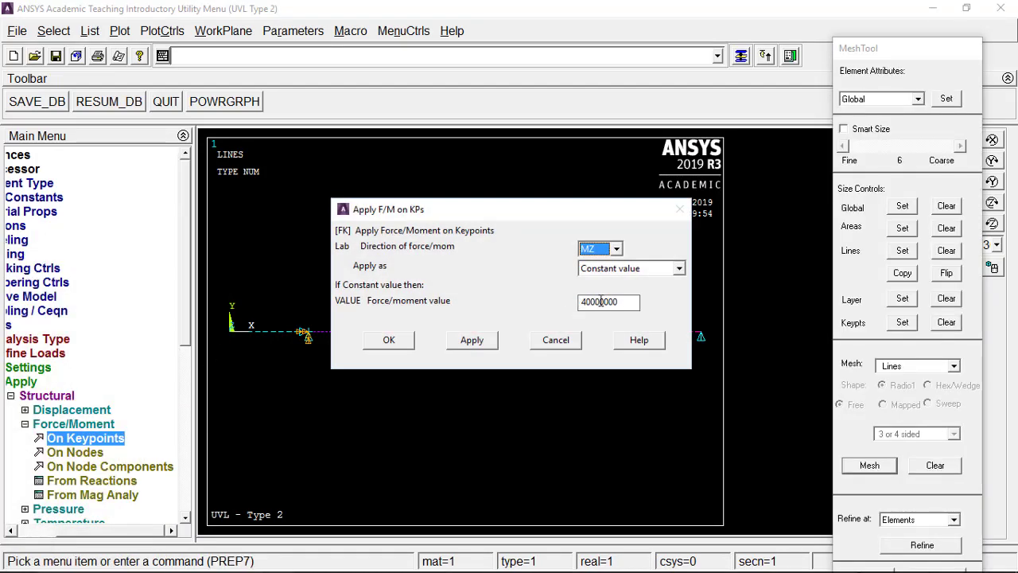
pyautogui.write('-30e6')
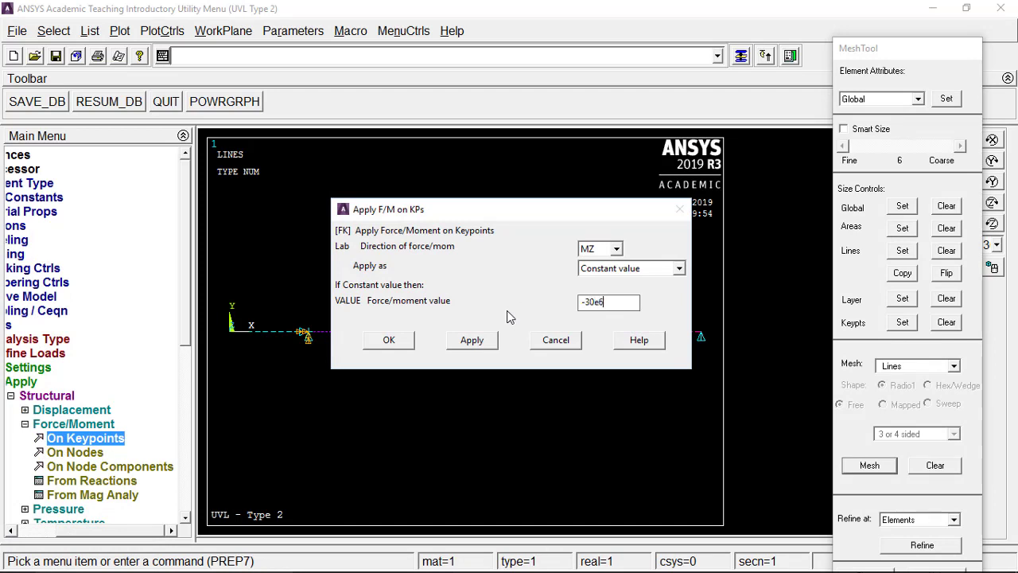
pyautogui.click(390, 341)
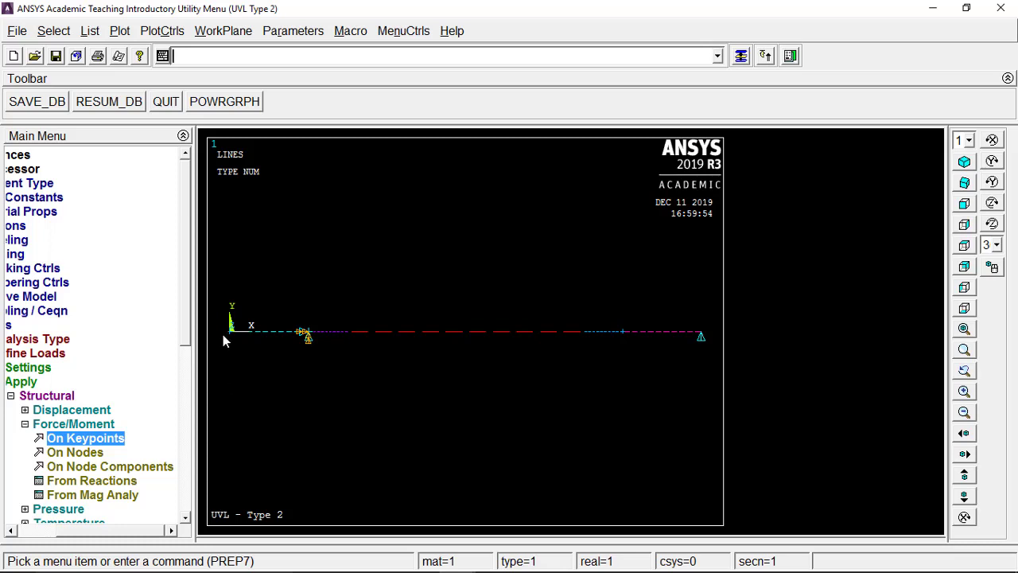
# Delete the MZ moment from keypoint 1 at the beam's left end.
pyautogui.click(108, 424)
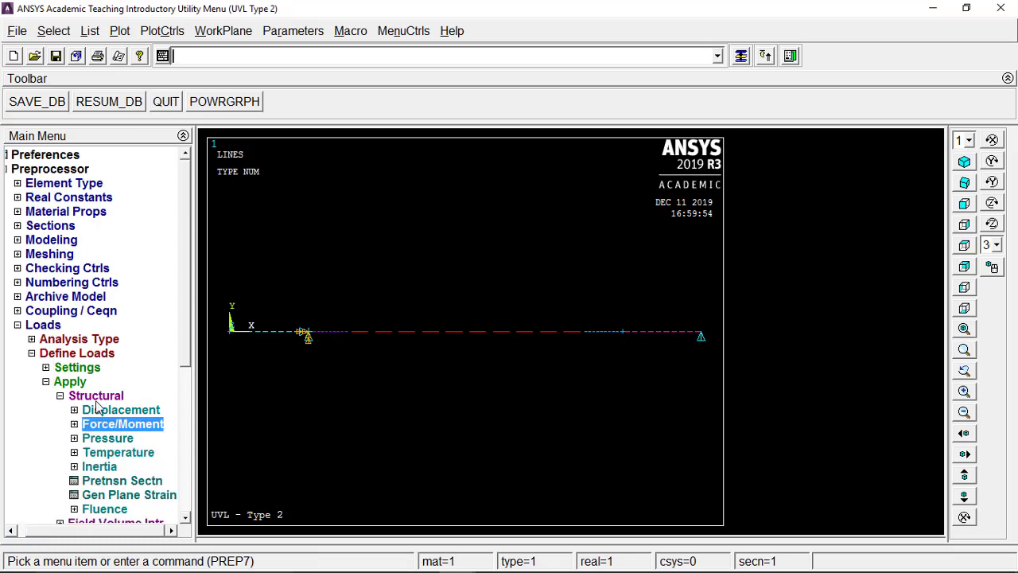
pyautogui.click(96, 396)
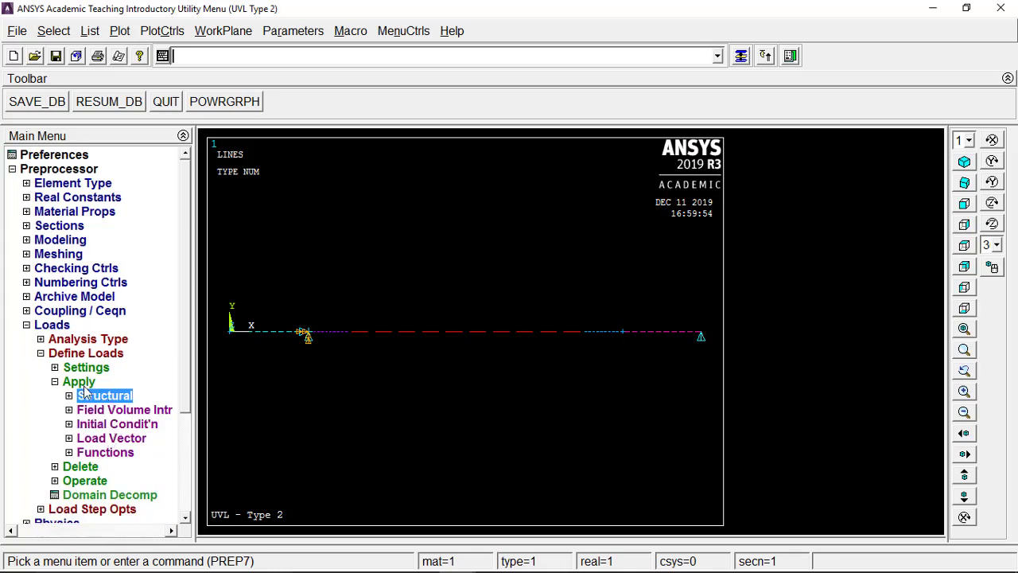
pyautogui.click(83, 385)
pyautogui.click(87, 397)
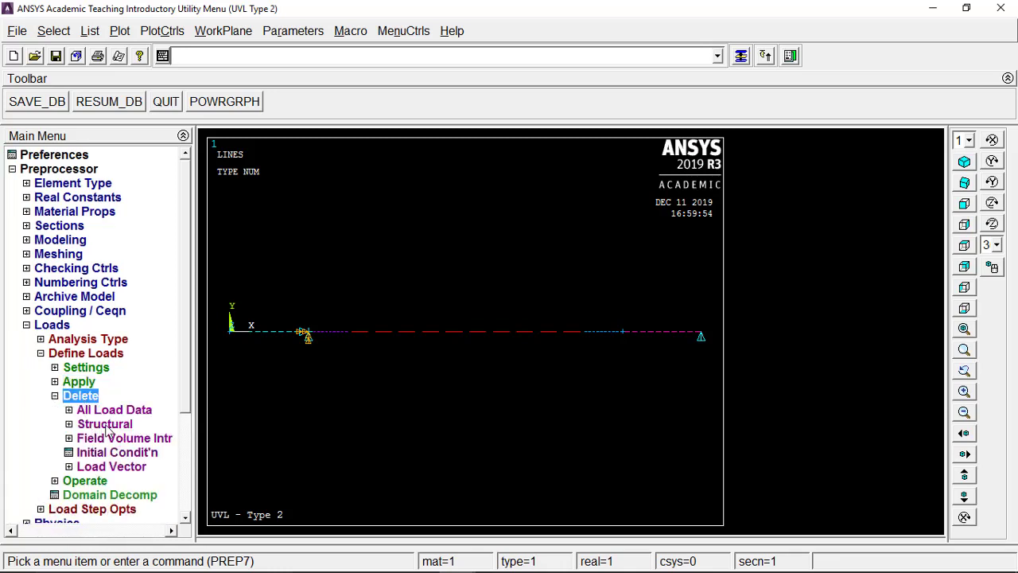
pyautogui.click(105, 424)
pyautogui.click(107, 438)
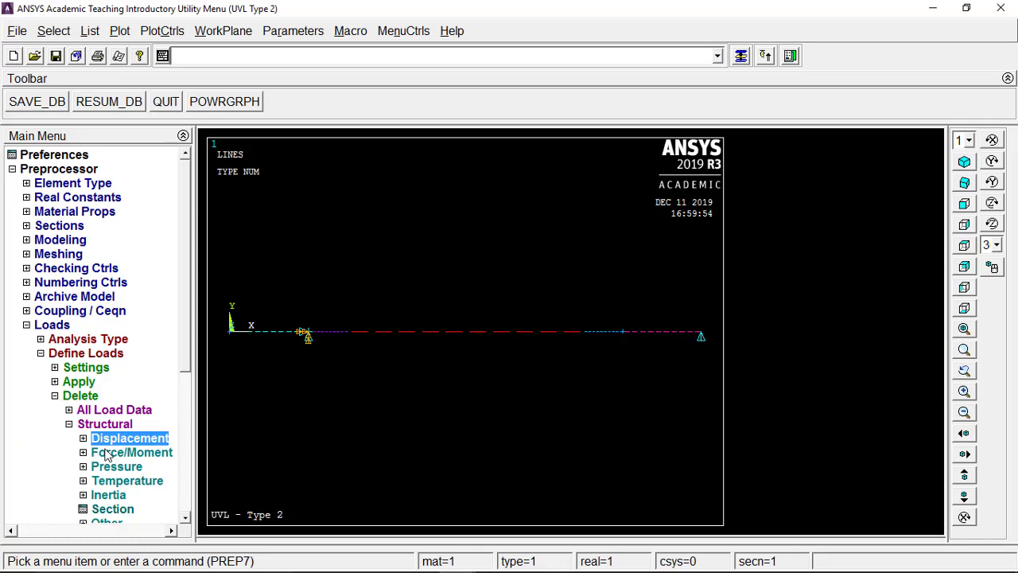
pyautogui.click(107, 452)
pyautogui.click(88, 467)
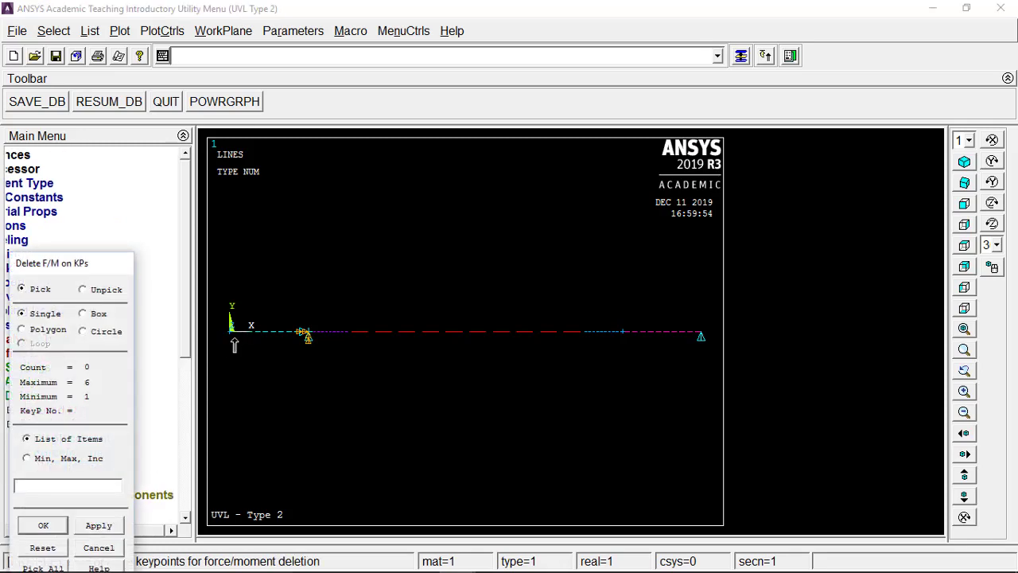
pyautogui.click(64, 525)
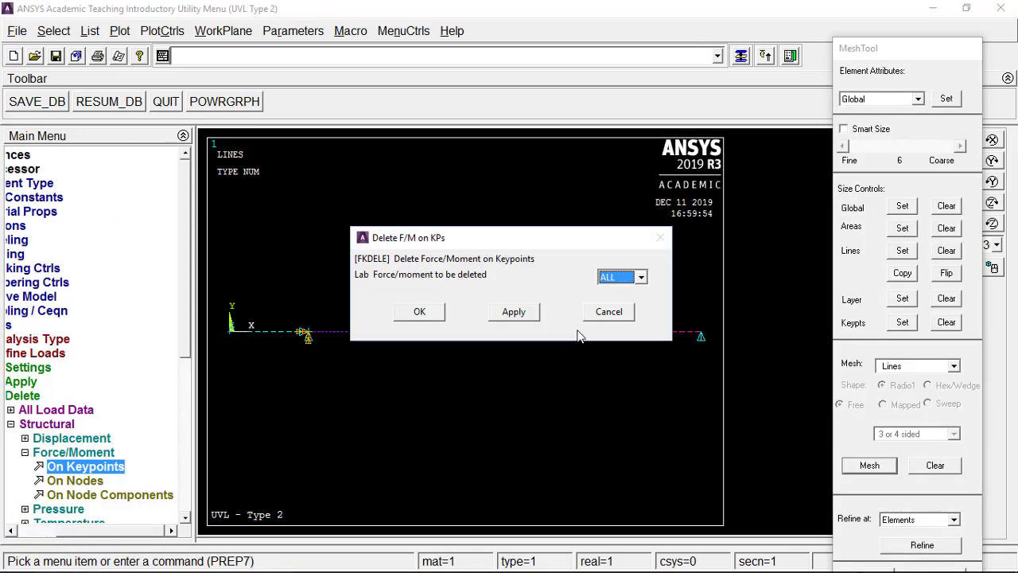
pyautogui.click(640, 277)
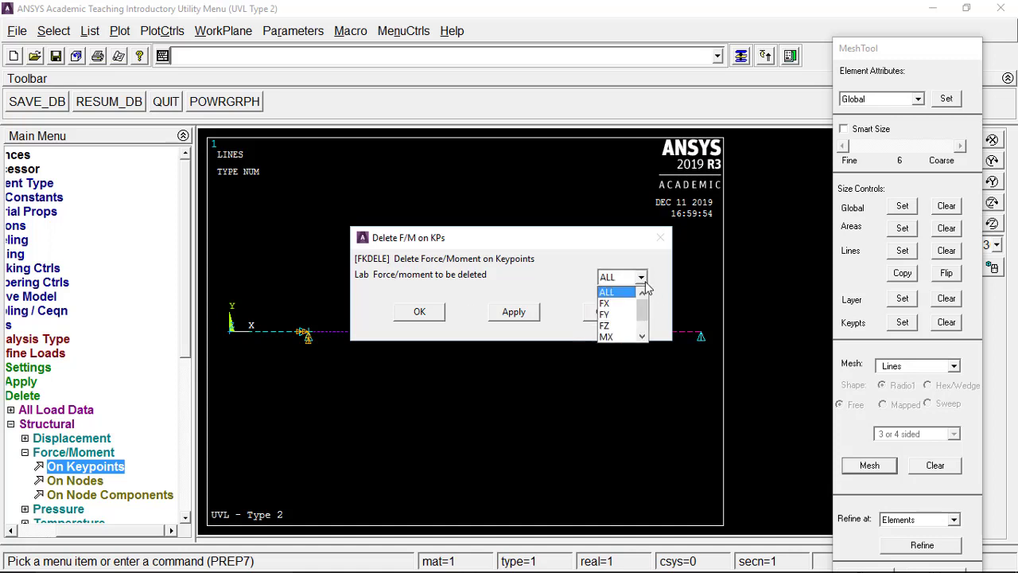
pyautogui.scroll(-1, 646, 314)
pyautogui.click(604, 337)
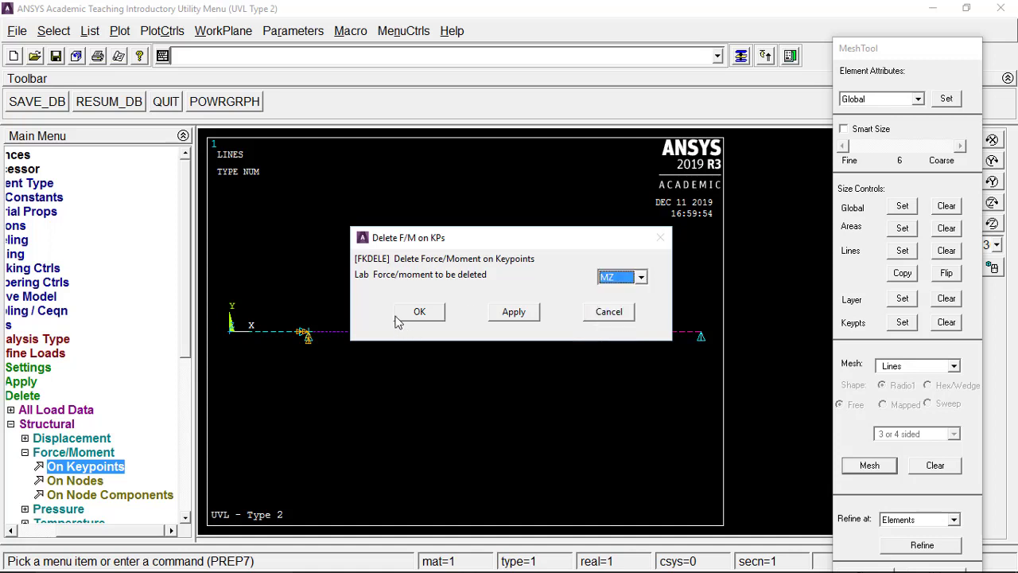
pyautogui.click(419, 312)
# Apply a constant downward FY force to keypoint 1 at the beam's left end.
pyautogui.click(38, 455)
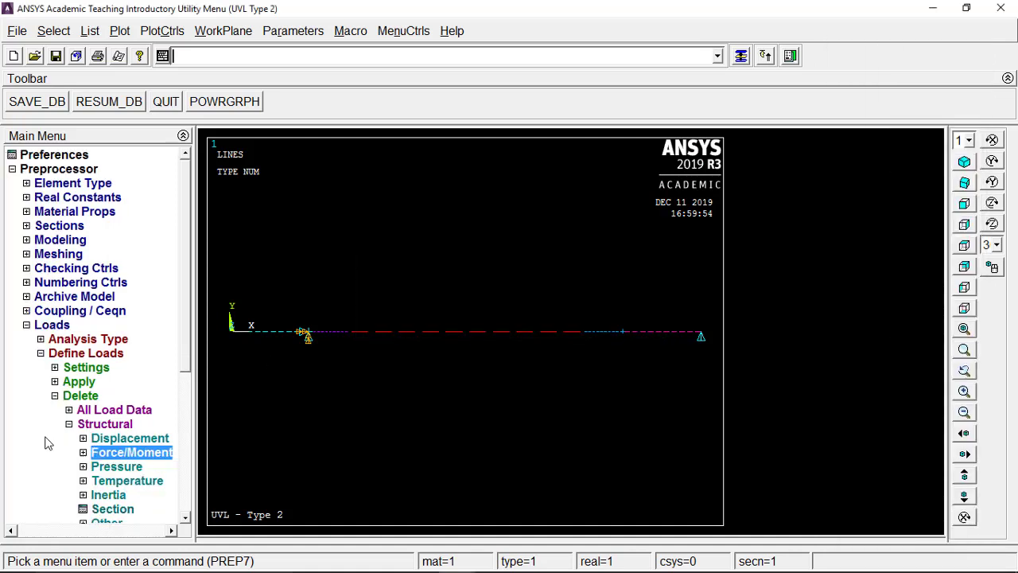
pyautogui.click(84, 424)
pyautogui.click(81, 396)
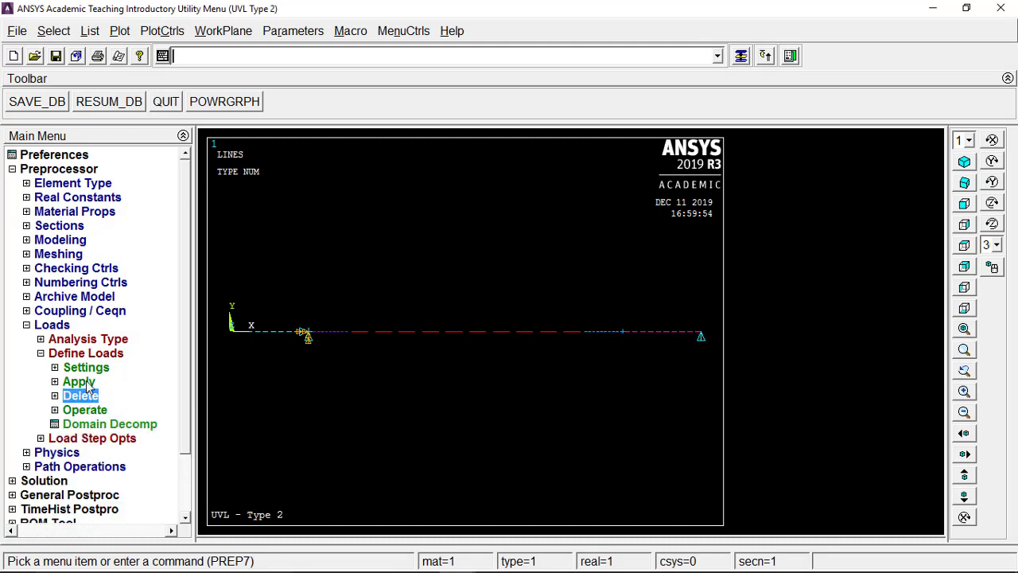
pyautogui.click(87, 382)
pyautogui.click(99, 396)
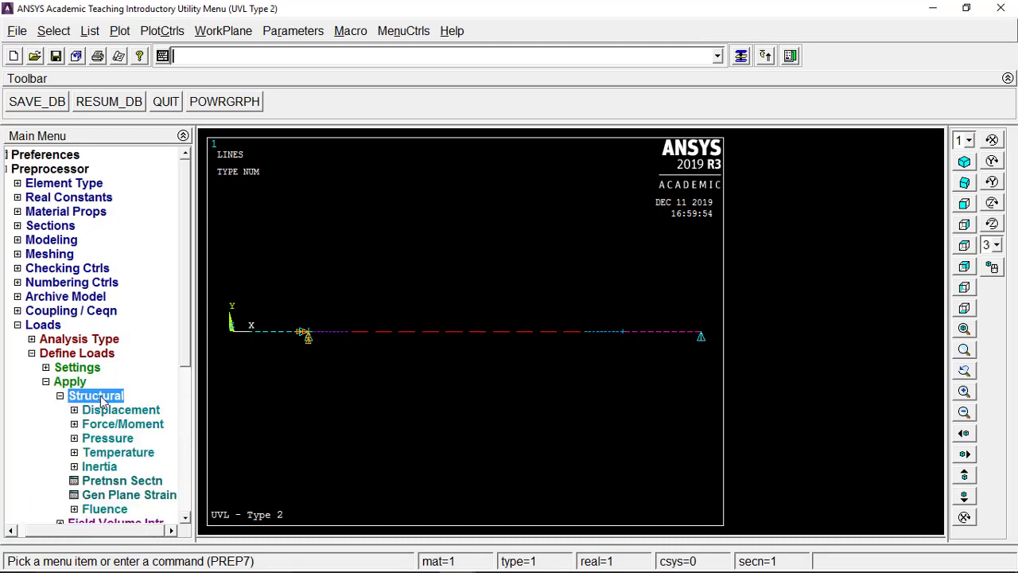
pyautogui.click(137, 425)
pyautogui.click(123, 438)
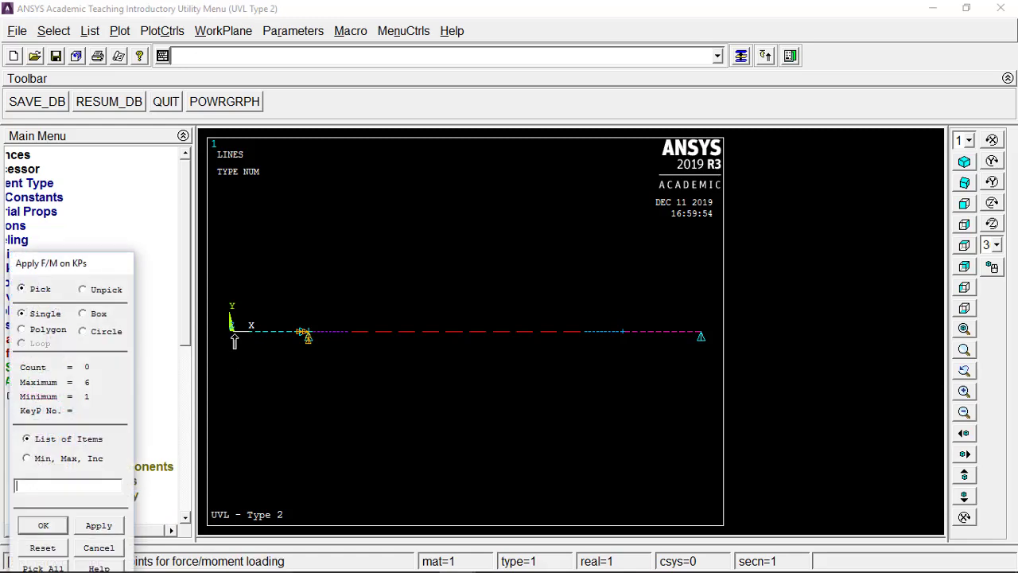
pyautogui.click(43, 526)
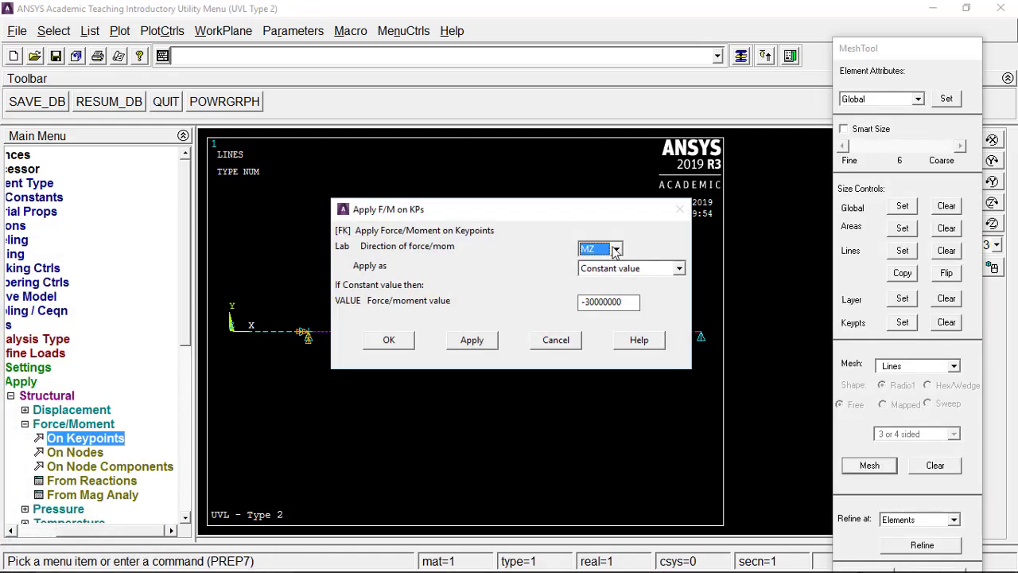
pyautogui.click(616, 250)
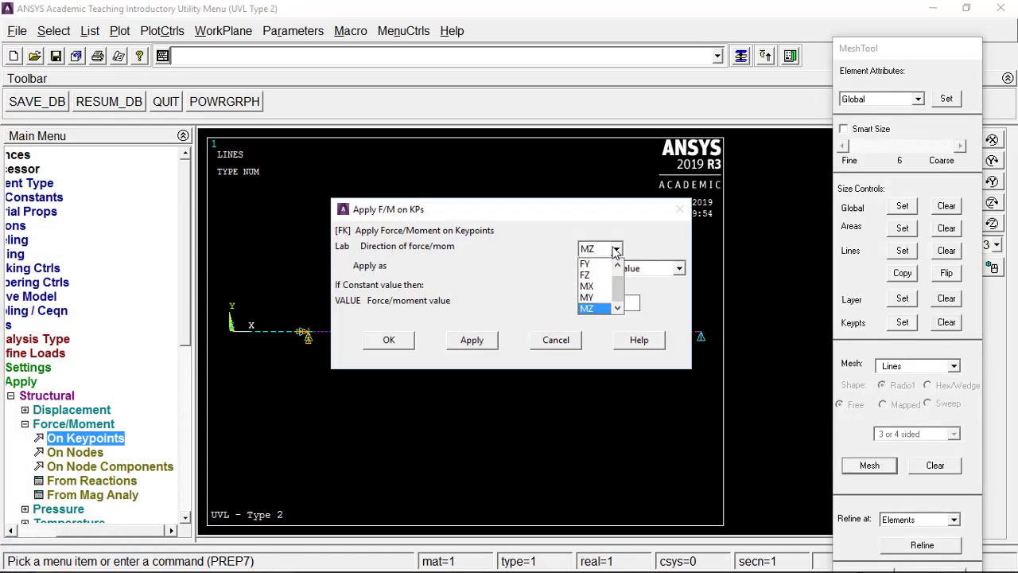
pyautogui.click(618, 265)
pyautogui.click(600, 278)
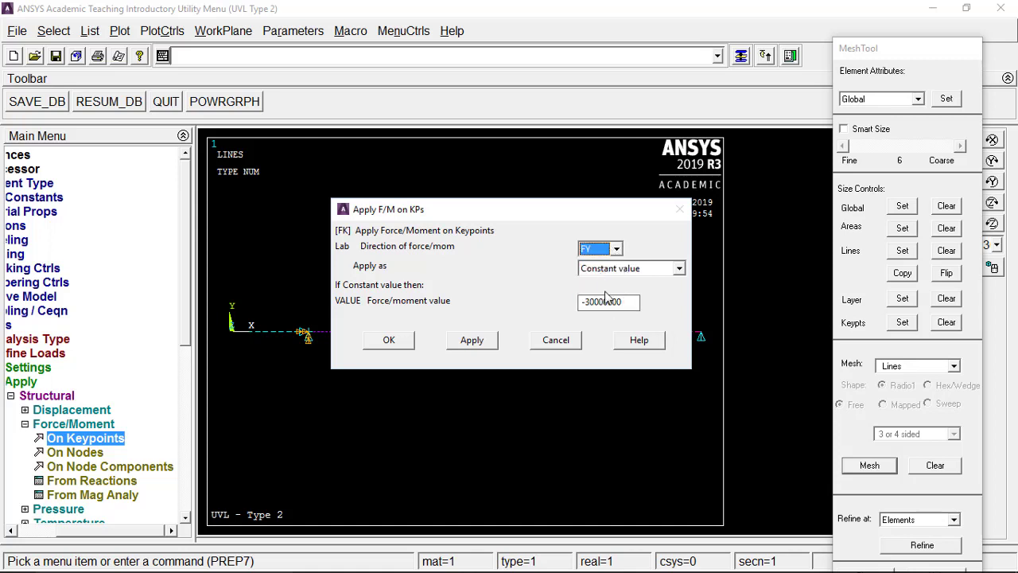
pyautogui.click(631, 306)
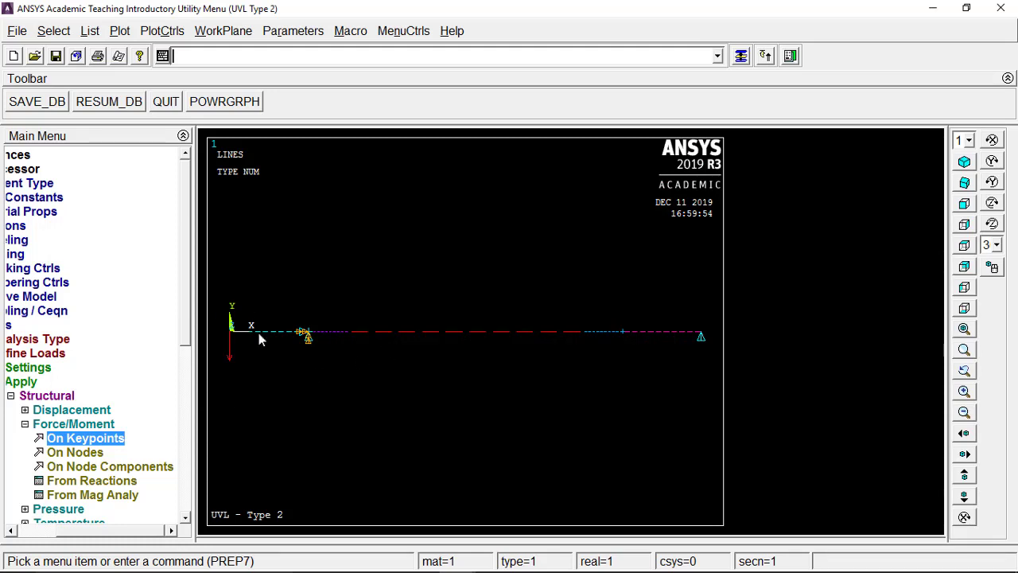
pyautogui.click(45, 424)
pyautogui.click(76, 398)
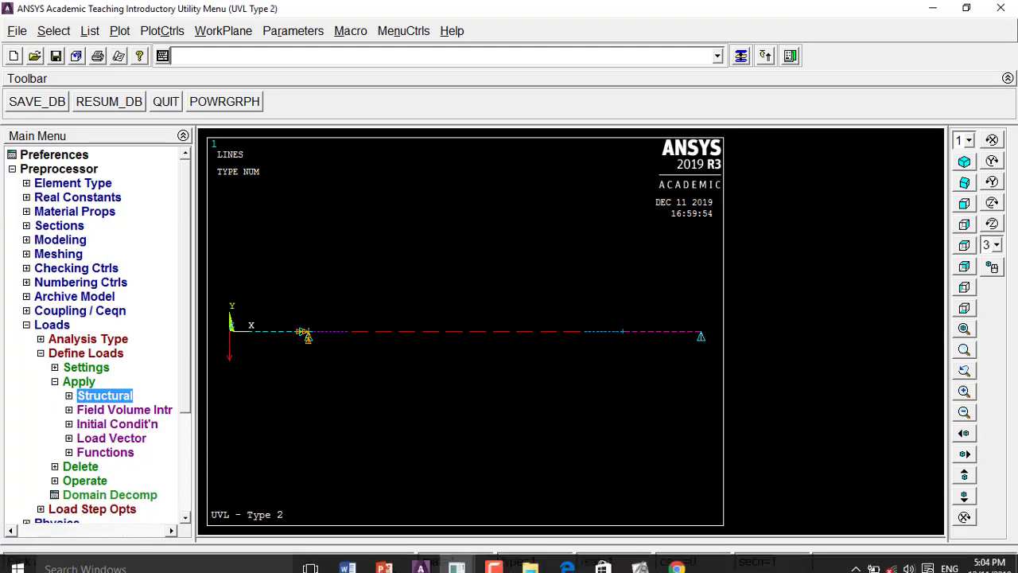
# Switch to PowerPoint, review the Problem 4 simulation steps through the UVL load commands on slide 165, and return to ANSYS.
pyautogui.click(397, 561)
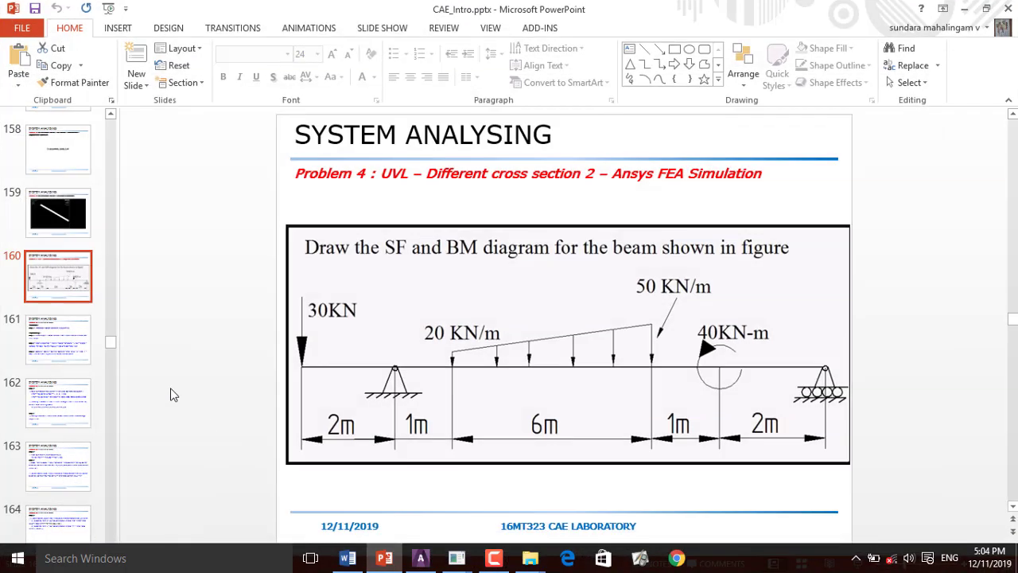
pyautogui.press('Down')
pyautogui.press('Down')
pyautogui.click(67, 492)
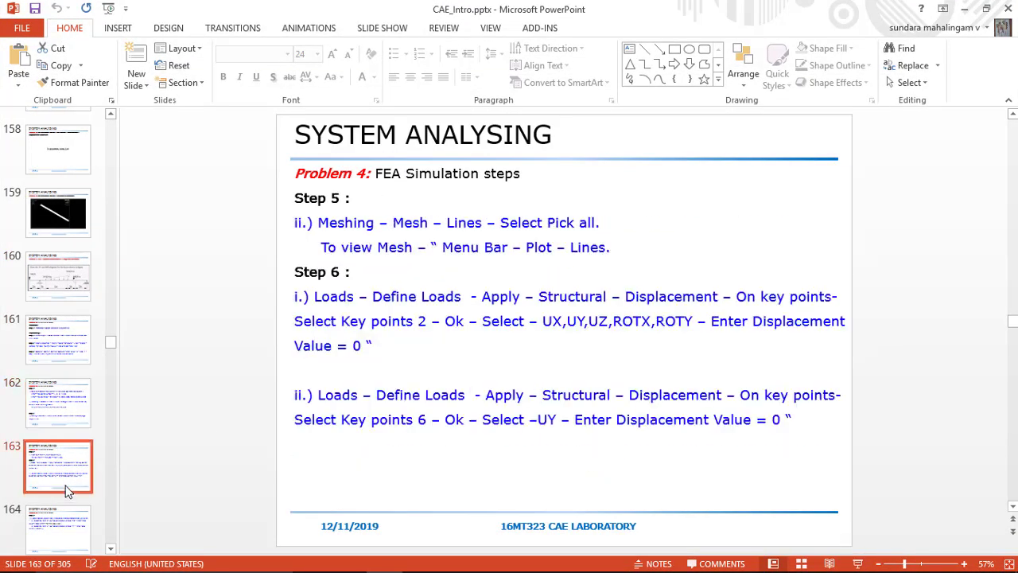
pyautogui.click(58, 511)
pyautogui.click(46, 430)
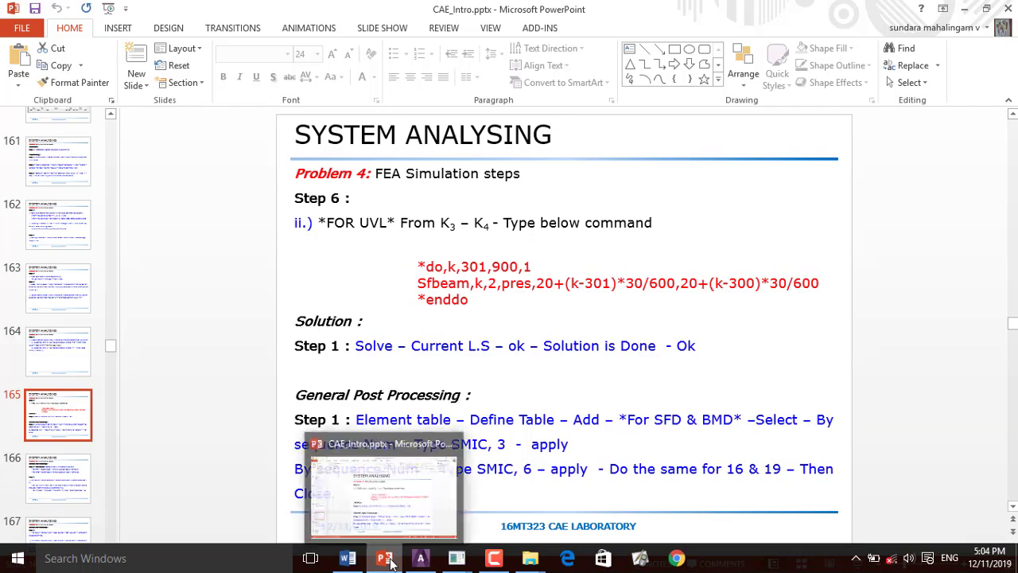
pyautogui.click(385, 559)
pyautogui.click(385, 559)
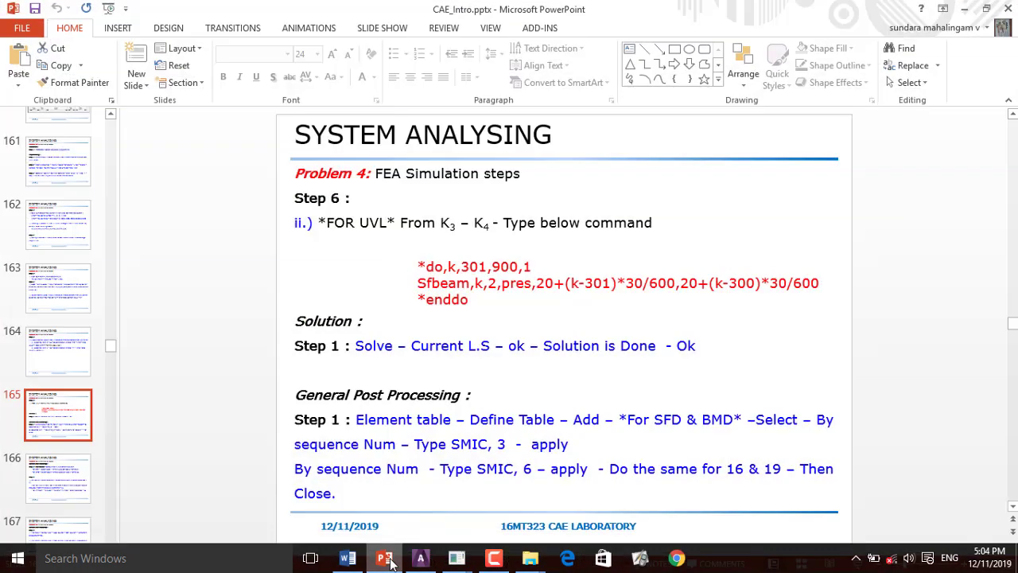
pyautogui.click(379, 564)
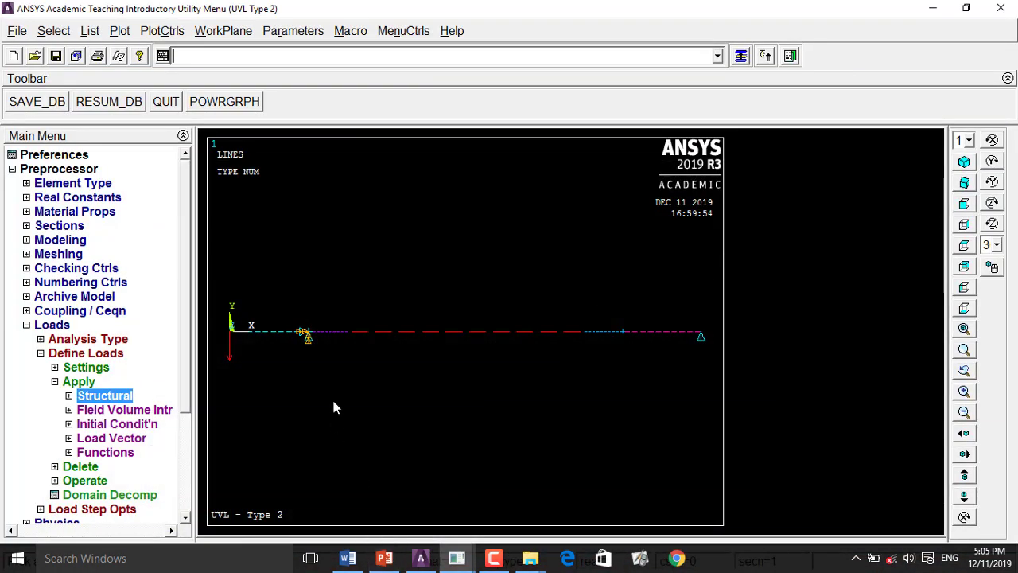
# Switch to PowerPoint and view the Problem 4 beam figure on slide 160.
pyautogui.click(381, 563)
pyautogui.scroll(5, 50, 317)
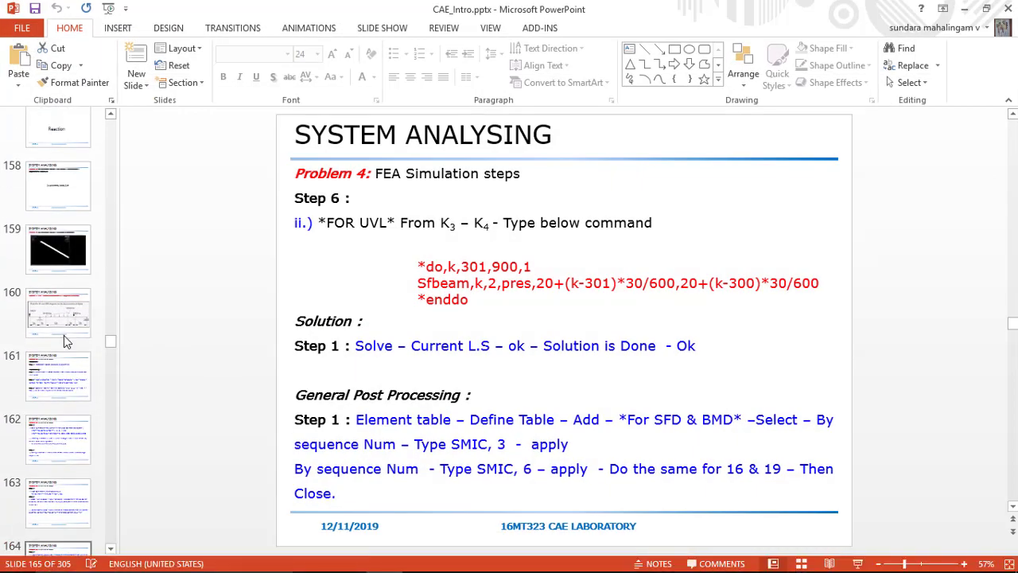
pyautogui.click(57, 318)
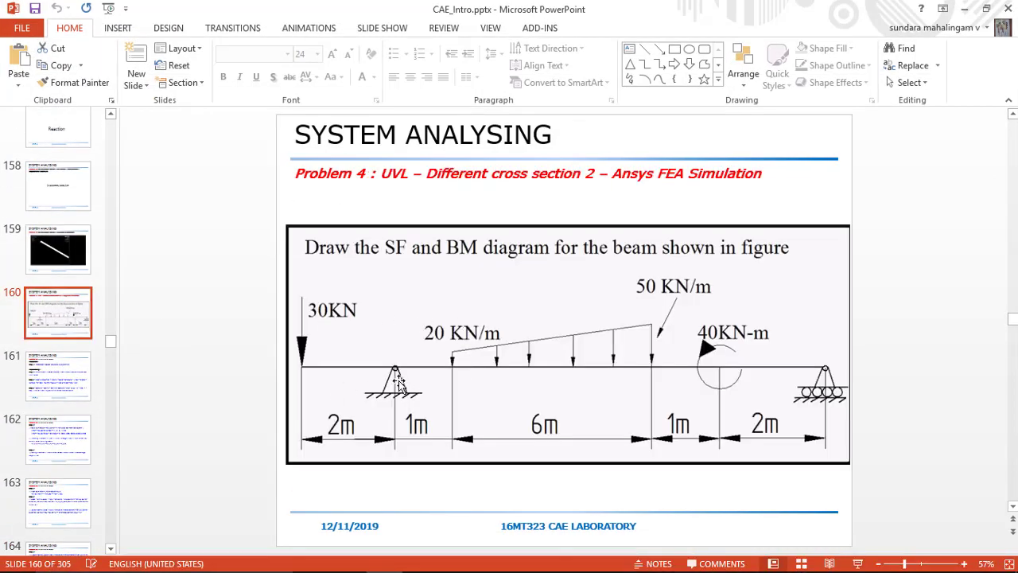
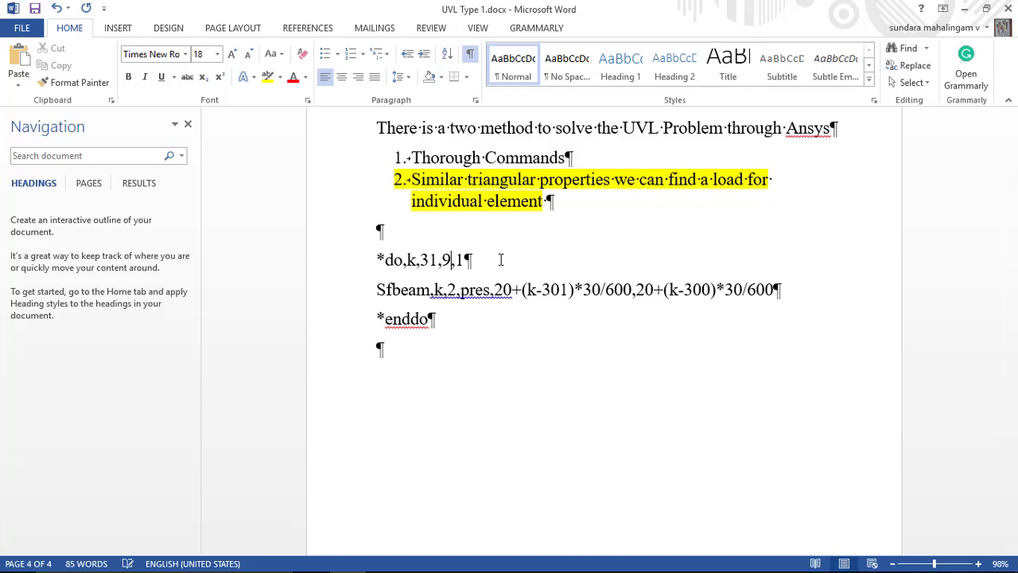
# In the Word command listing, set the loop's end element to 40 and the first pressure term to 20+(k-31)*30/10.
pyautogui.write('40')
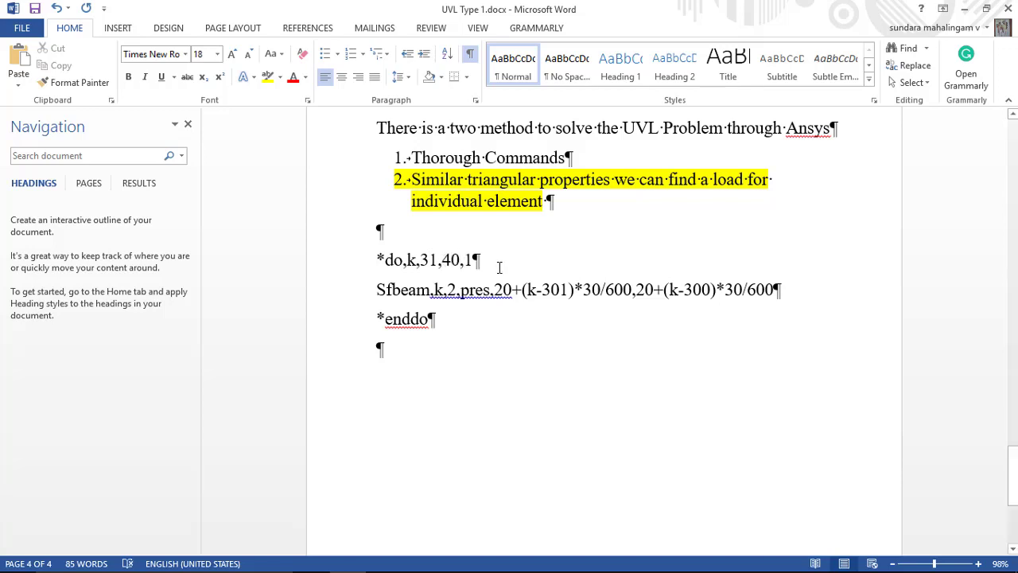
pyautogui.click(570, 288)
pyautogui.press('BackSpace')
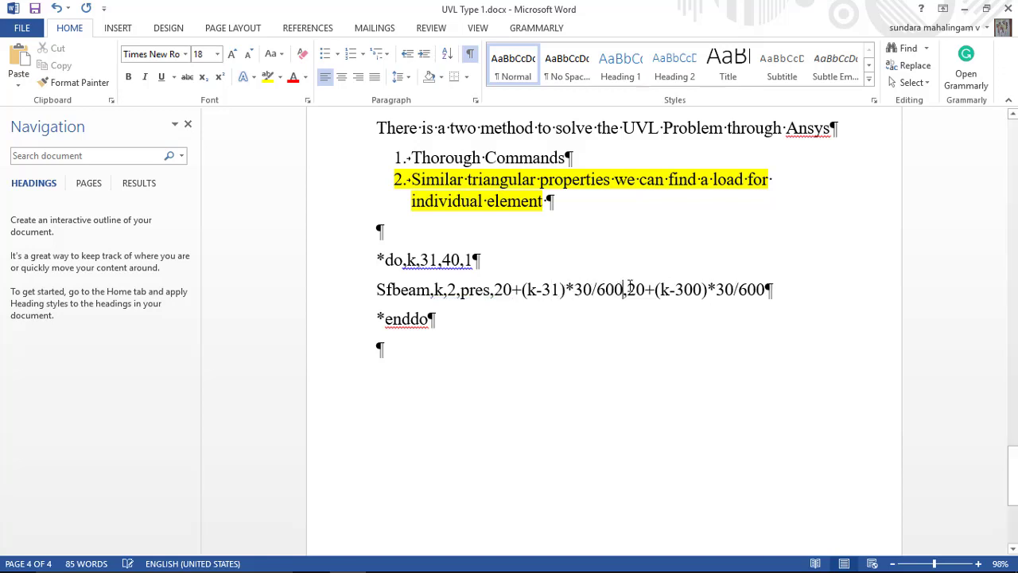
pyautogui.press('BackSpace')
pyautogui.press('BackSpace')
pyautogui.press('BackSpace')
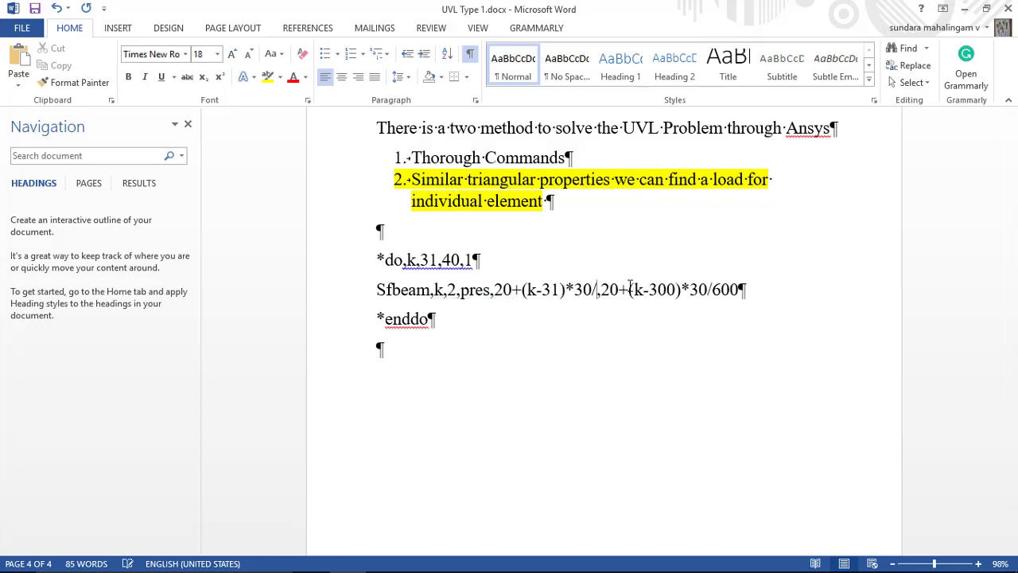
pyautogui.write('10')
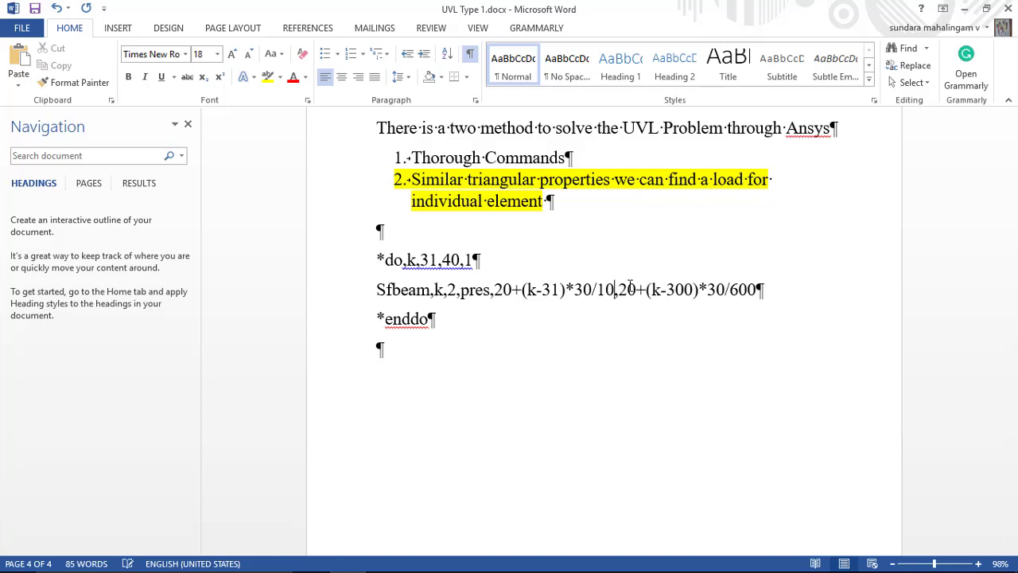
# Change the second pressure term of the Sfbeam line to 20+(k-30)*30/10.
pyautogui.click(680, 291)
pyautogui.press('Delete')
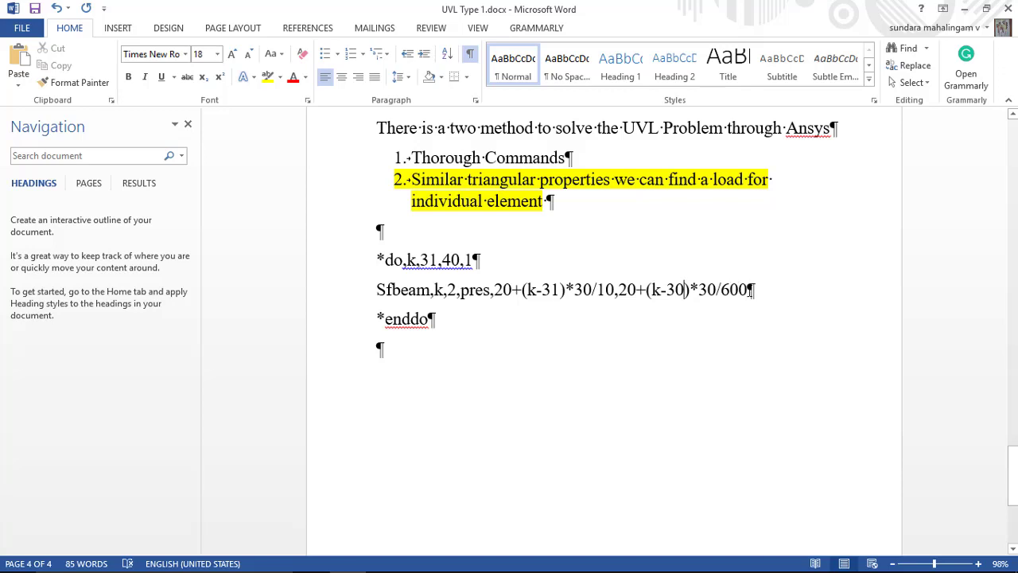
pyautogui.click(756, 290)
pyautogui.press('BackSpace')
pyautogui.press('BackSpace')
pyautogui.press('BackSpace')
pyautogui.write('10')
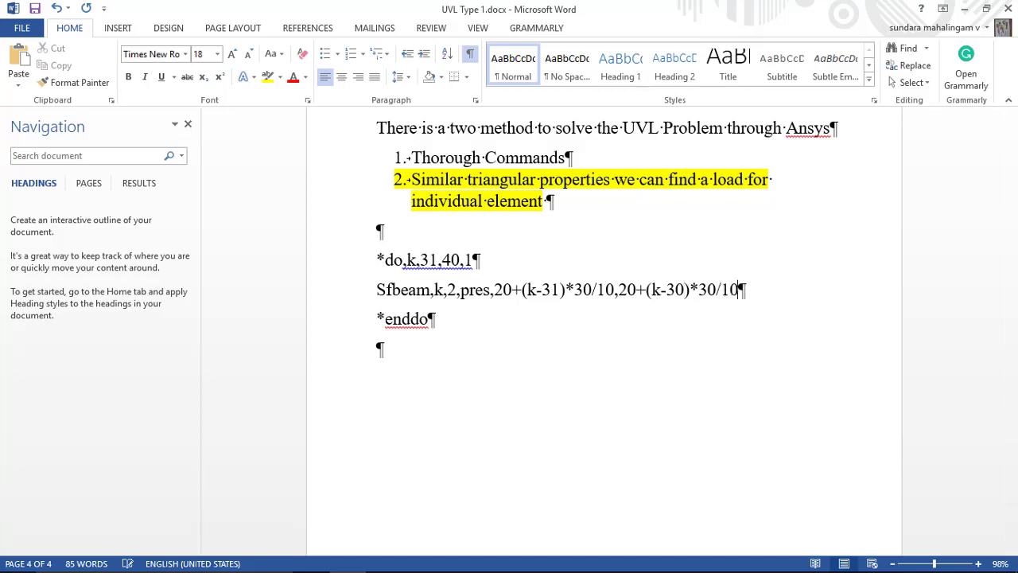
pyautogui.click(493, 558)
pyautogui.click(923, 513)
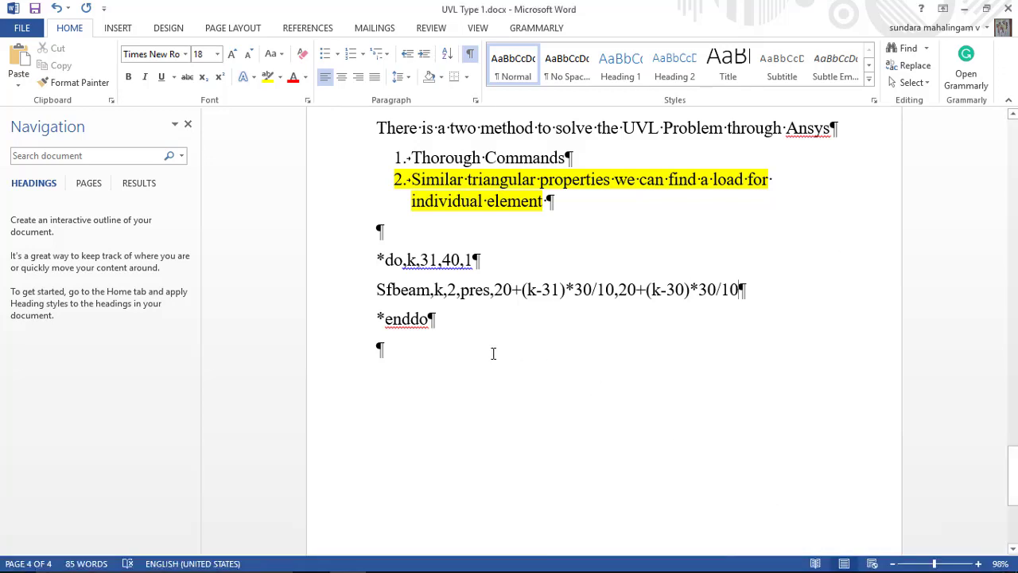
# Copy the edited command block from Word and run it in ANSYS to apply the varying pressure to elements 31 to 40.
pyautogui.moveTo(457, 327); pyautogui.dragTo(379, 262)
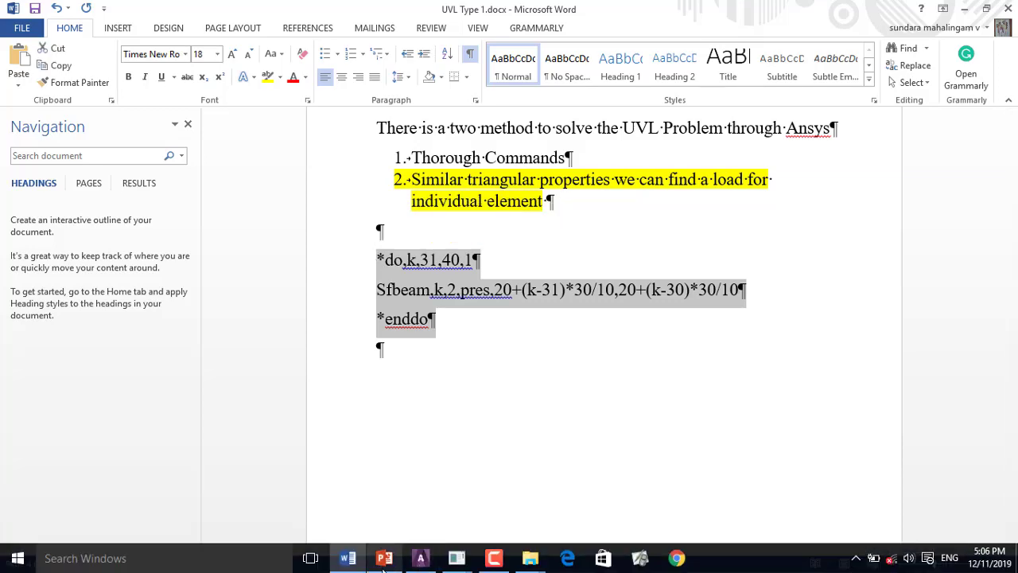
pyautogui.click(384, 557)
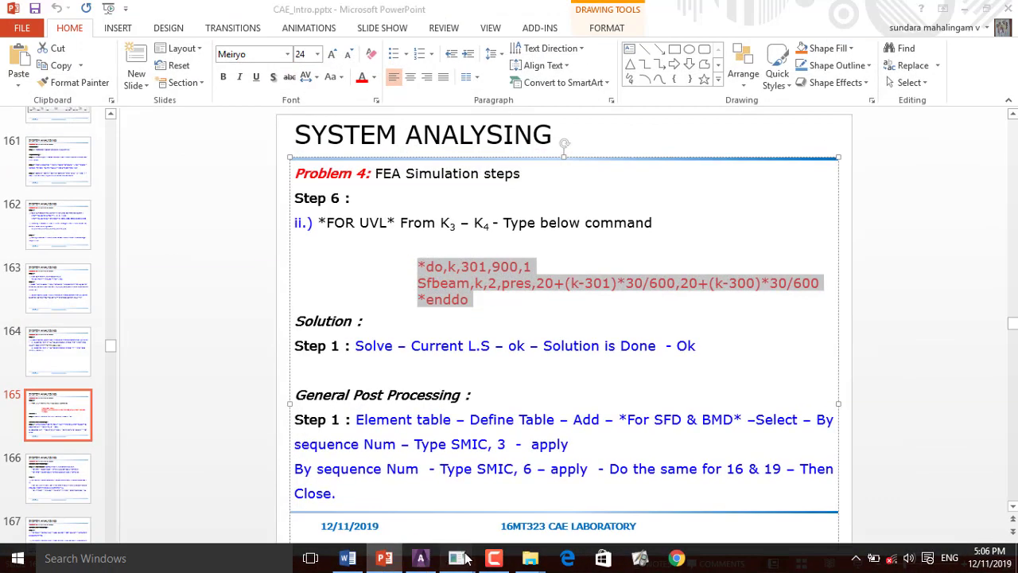
pyautogui.click(420, 558)
pyautogui.click(521, 486)
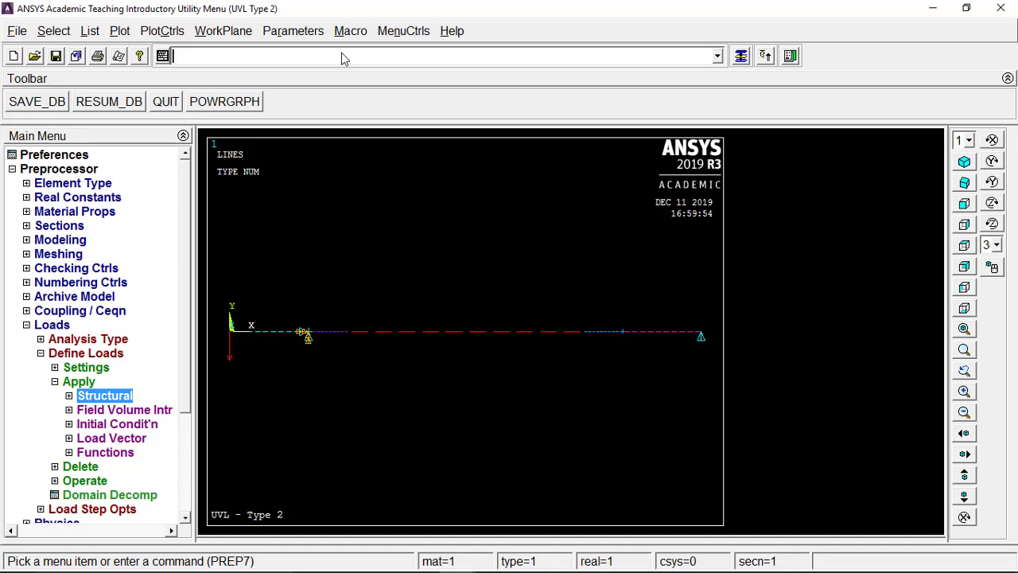
pyautogui.write('*do,k,31,40,1$sfbeam,k,2,pres,20+(k-31)*30/10,20+(k-30)*30/10$*enddo')
pyautogui.press('Return')
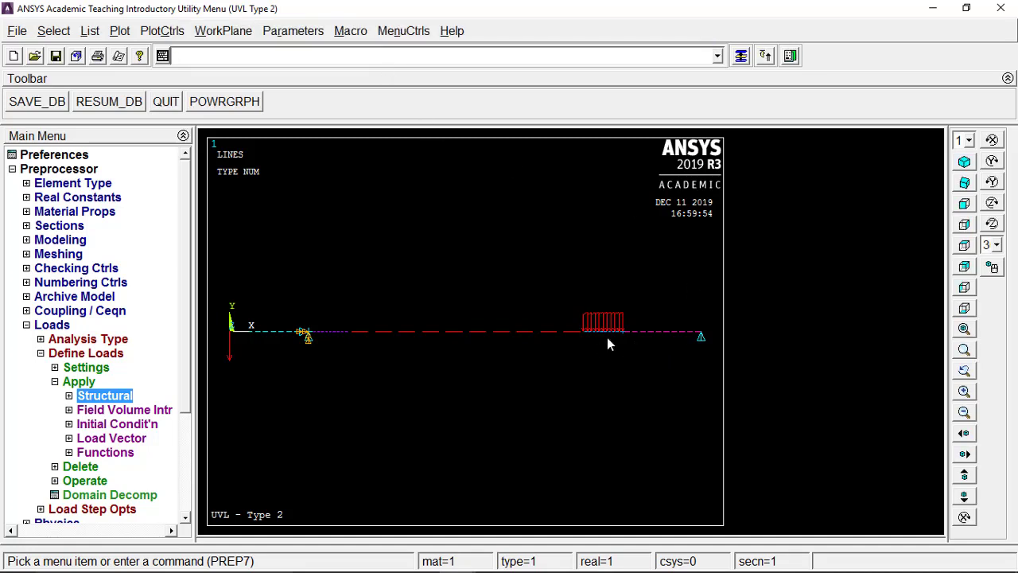
# Examine where the varying pressure lies on the ANSYS beam plot and compare it with the problem figure in PowerPoint.
pyautogui.moveTo(530, 558)
pyautogui.click(494, 558)
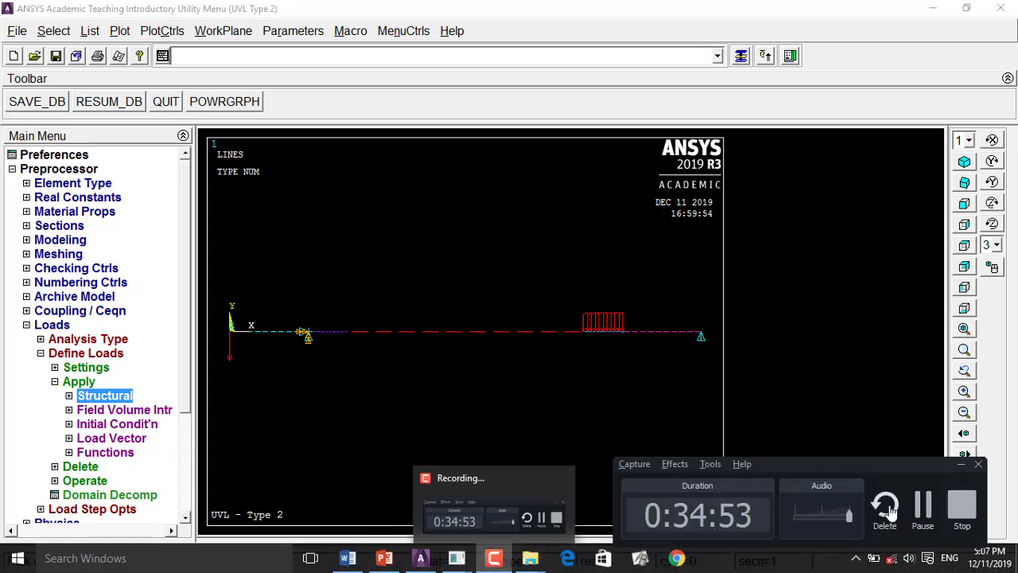
pyautogui.click(923, 513)
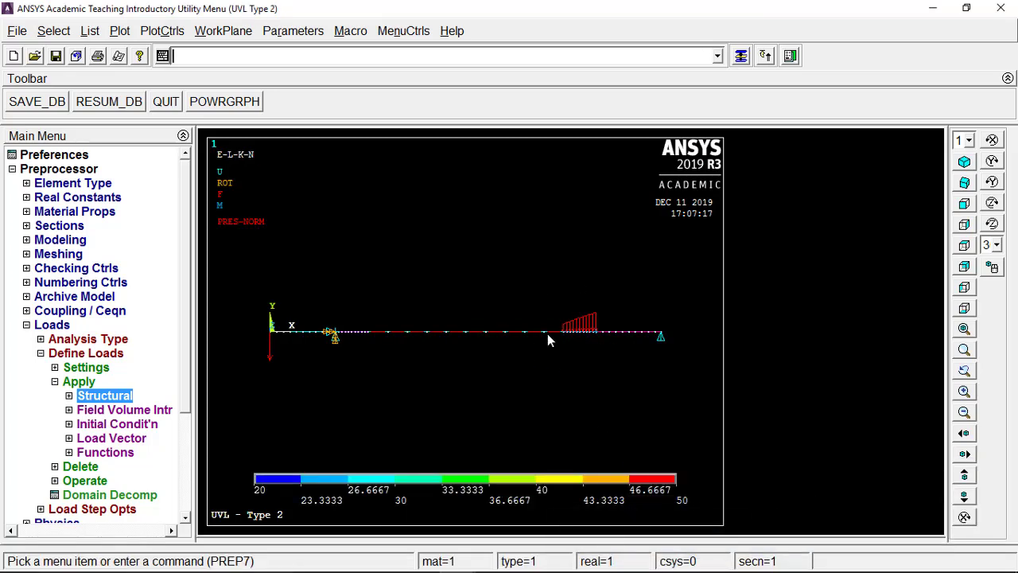
pyautogui.scroll(3, 376, 335)
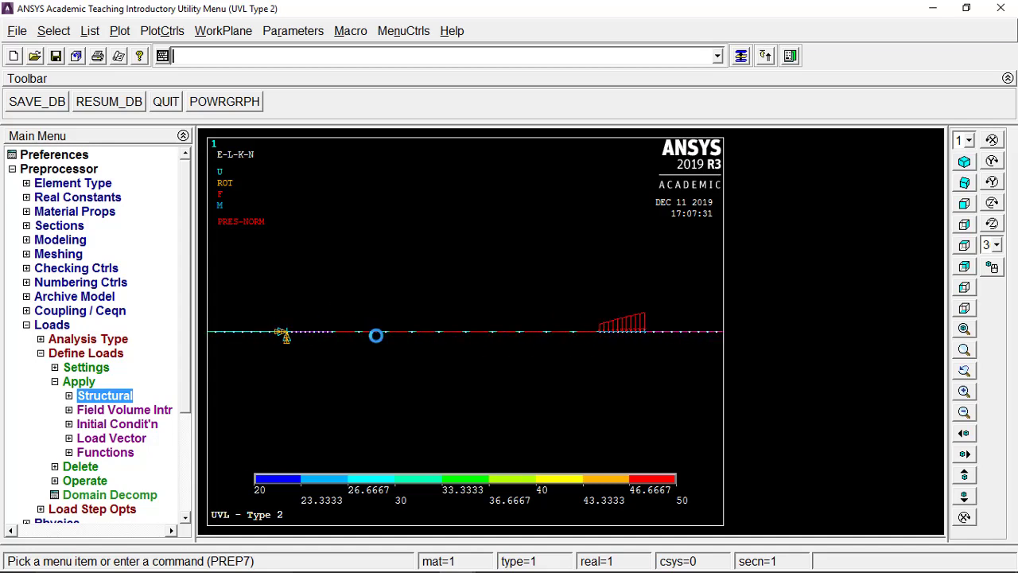
pyautogui.scroll(-3, 379, 337)
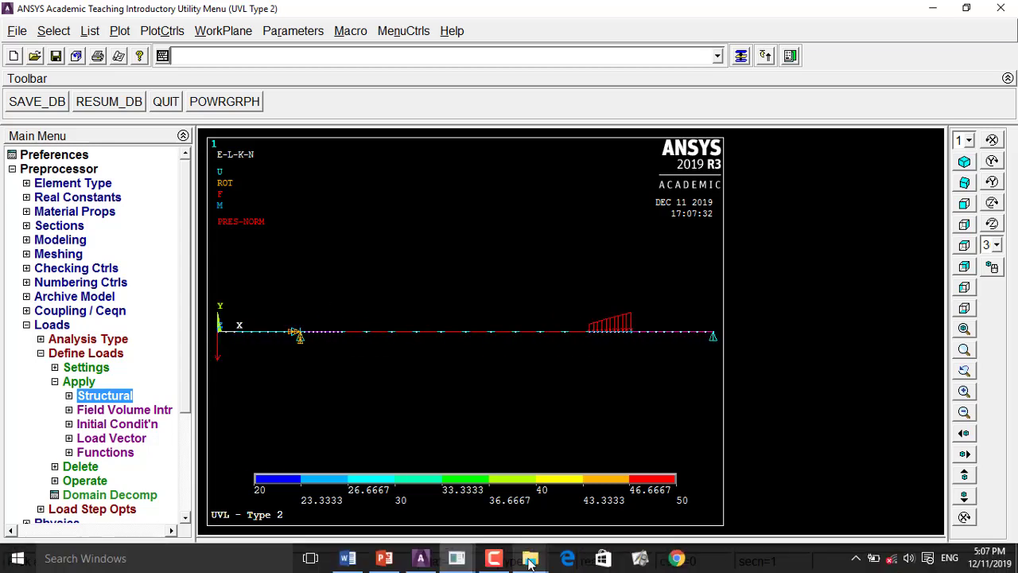
pyautogui.click(495, 558)
pyautogui.click(917, 513)
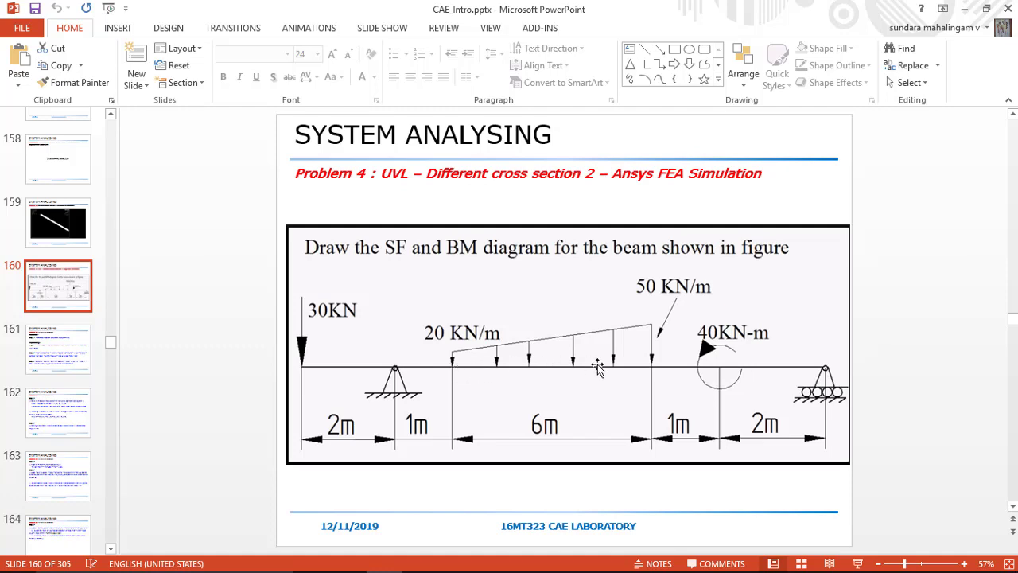
pyautogui.moveTo(457, 567)
pyautogui.click(381, 560)
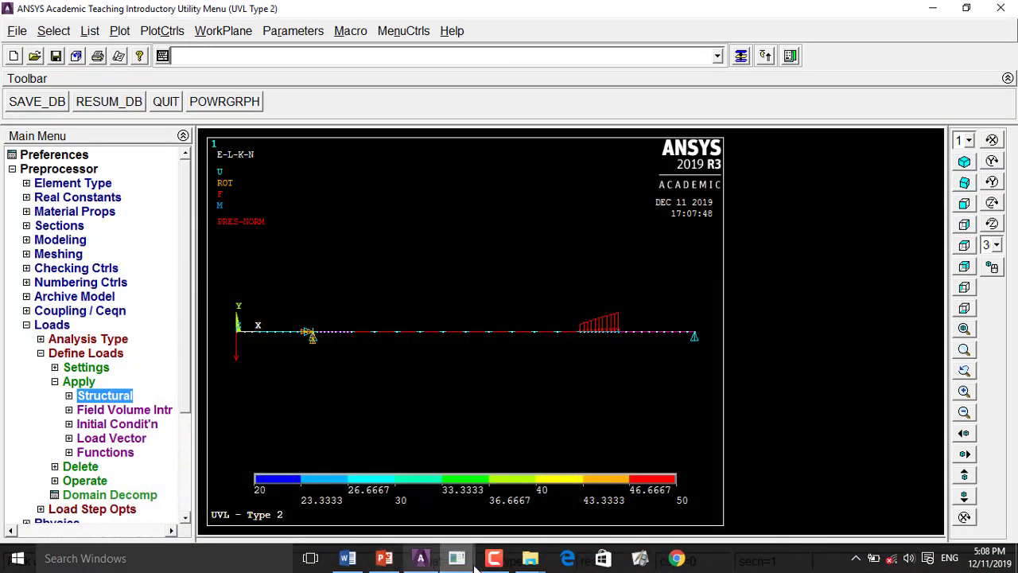
# Delete the load key 2 pressure from the box-picked elements carrying the varying load in ANSYS and refresh the model with Multi-Plots.
pyautogui.click(79, 381)
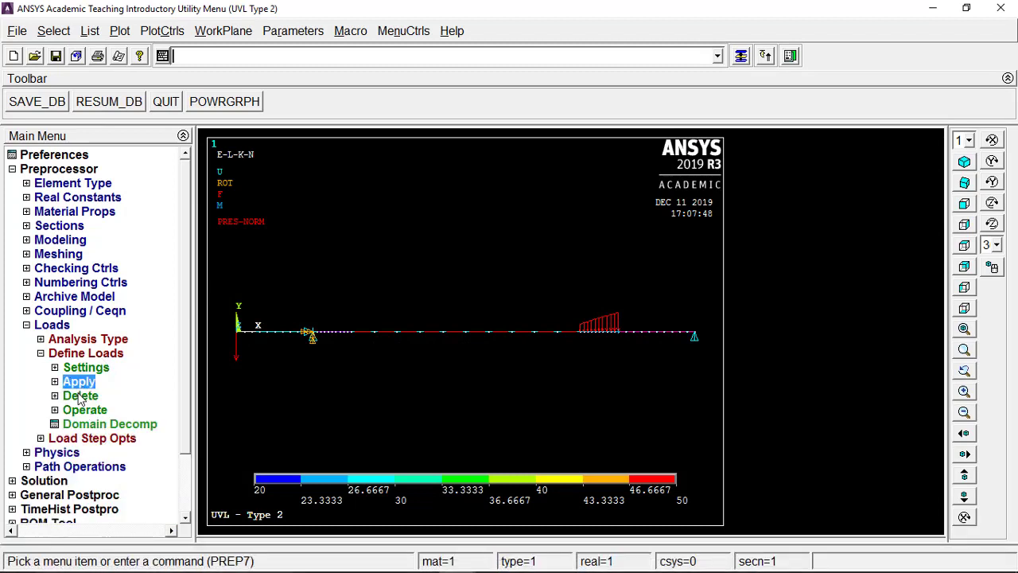
pyautogui.click(80, 395)
pyautogui.click(89, 424)
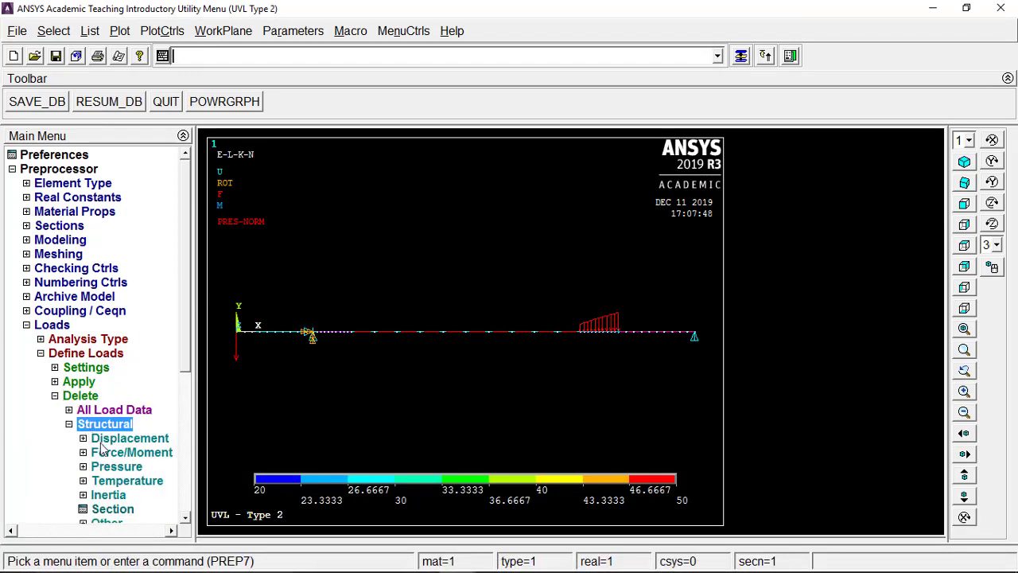
pyautogui.click(111, 467)
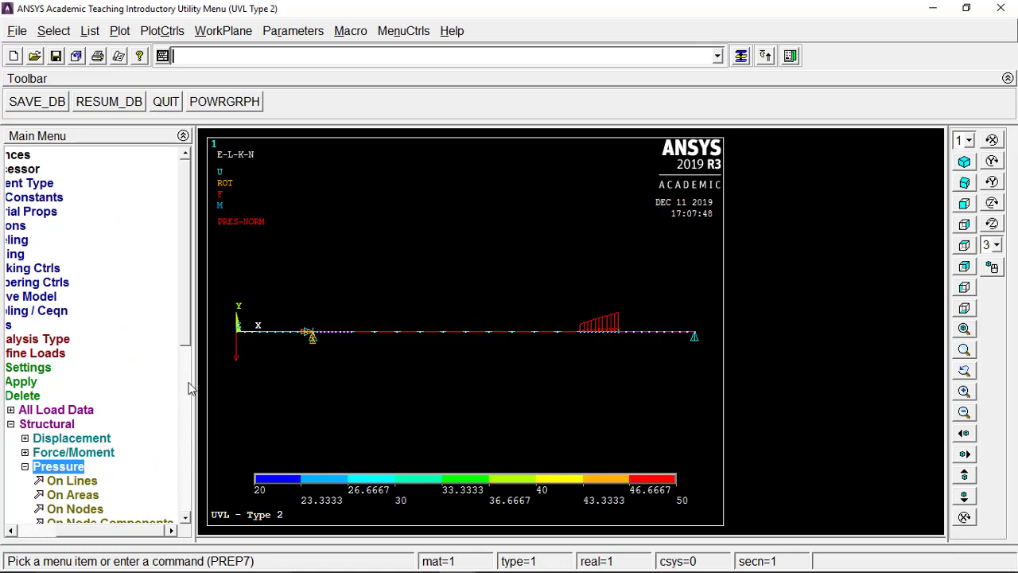
pyautogui.scroll(-3, 186, 339)
pyautogui.click(91, 395)
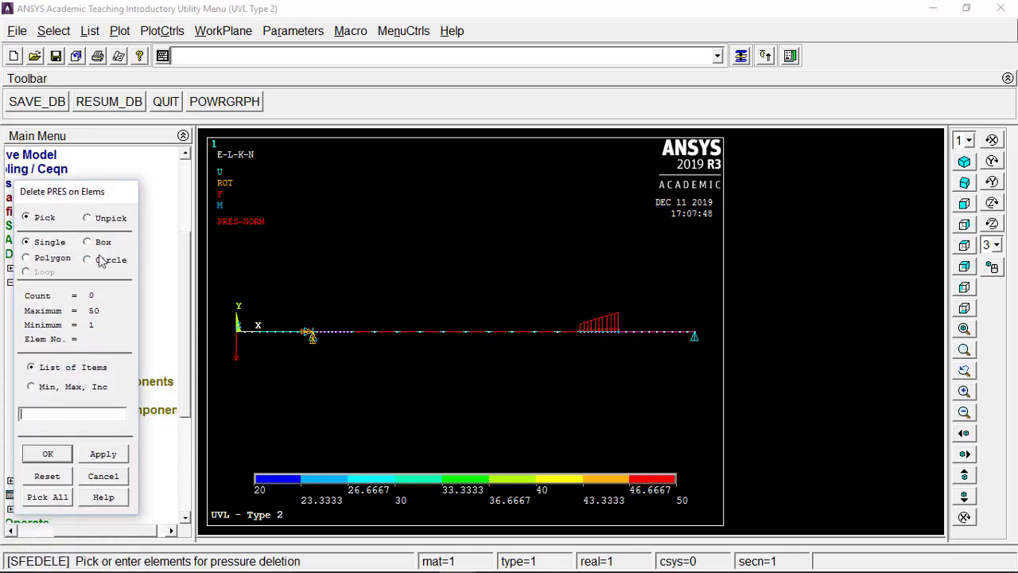
pyautogui.click(93, 249)
pyautogui.moveTo(575, 300); pyautogui.dragTo(618, 358)
pyautogui.click(64, 458)
pyautogui.moveTo(626, 272); pyautogui.dragTo(517, 256)
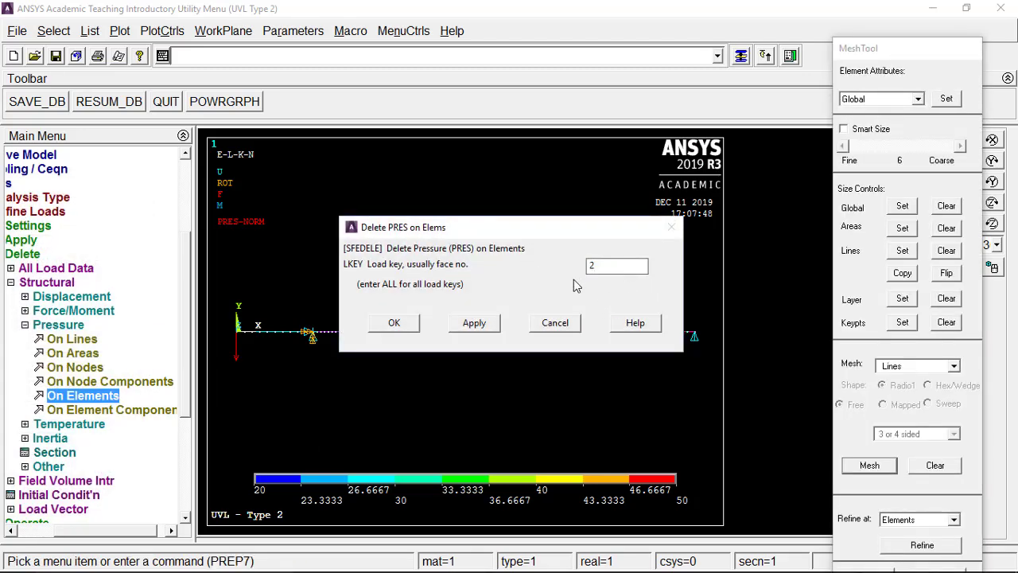
pyautogui.click(396, 320)
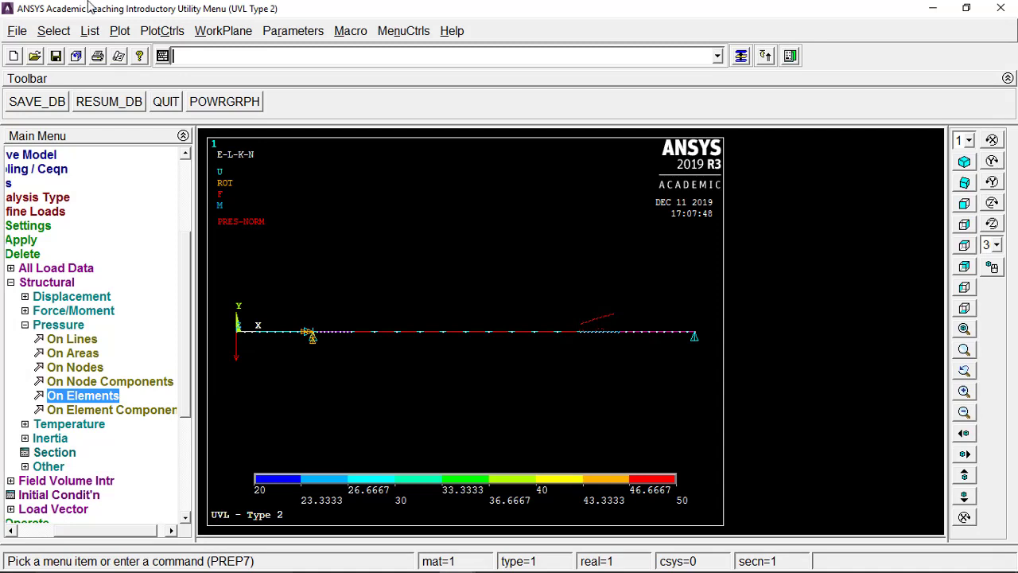
pyautogui.click(119, 30)
pyautogui.click(176, 302)
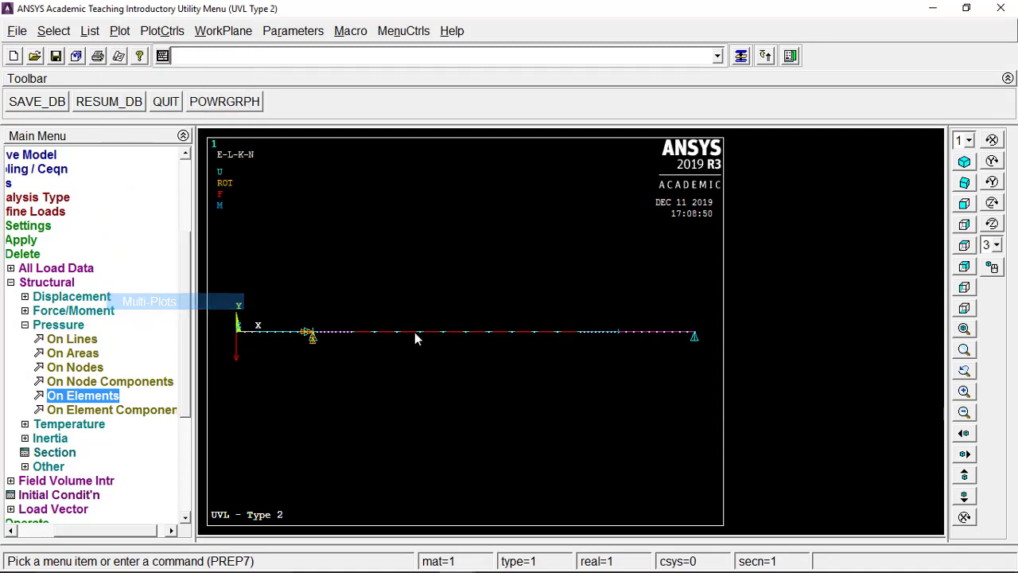
pyautogui.click(80, 329)
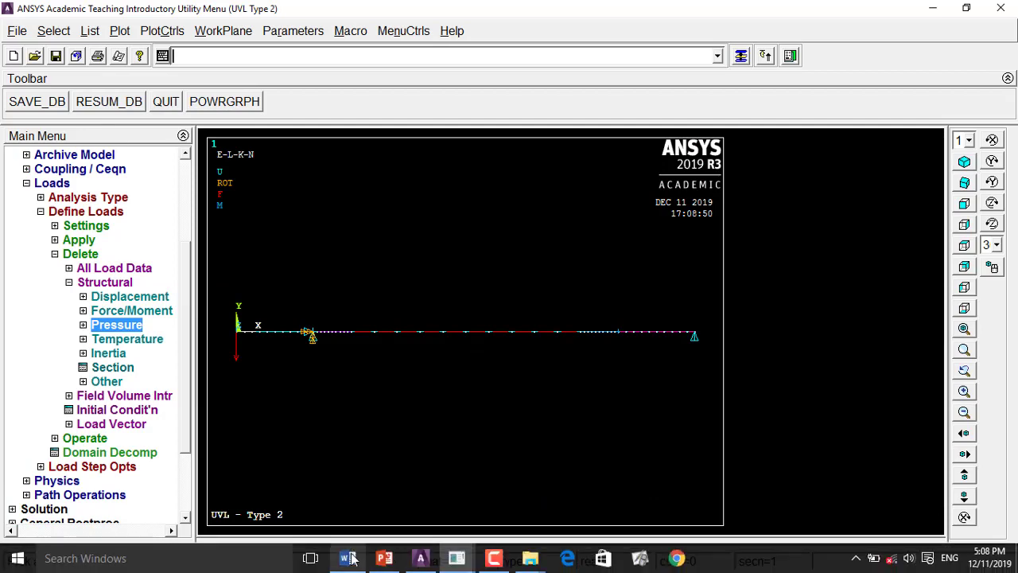
# Switch to Word and change the *do loop range to elements 21 through 30.
pyautogui.click(348, 566)
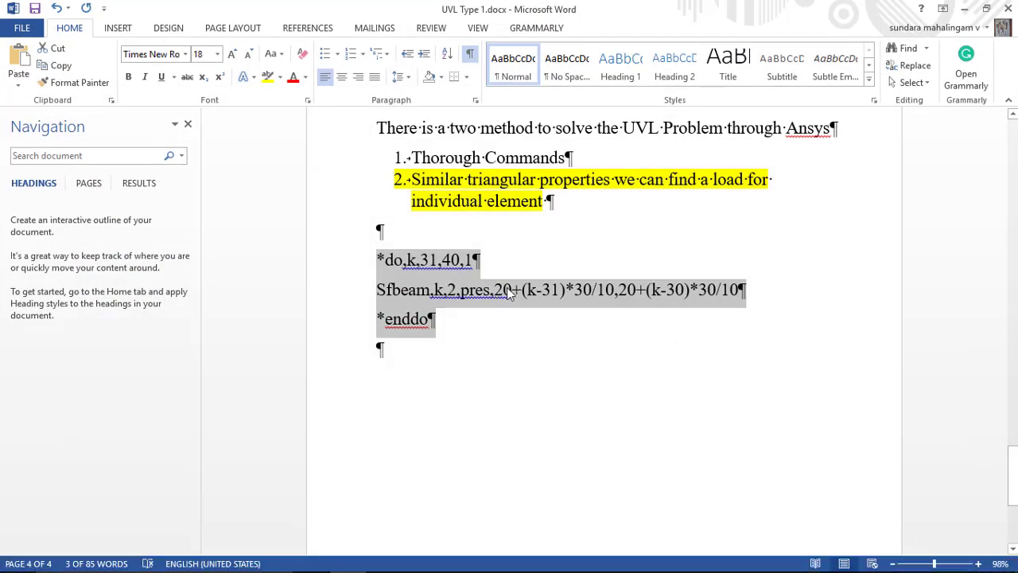
pyautogui.click(438, 260)
pyautogui.click(430, 260)
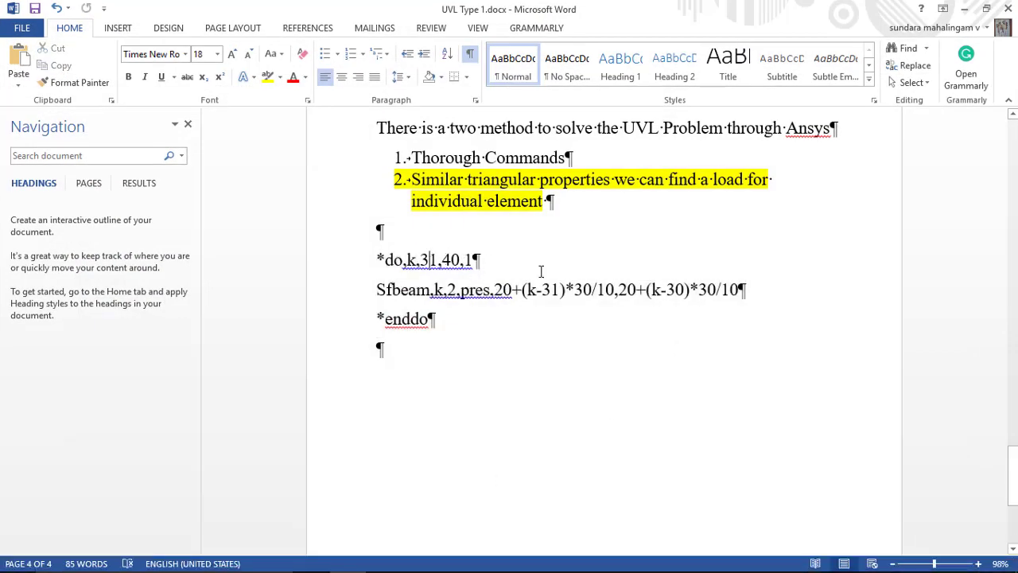
pyautogui.press('BackSpace')
pyautogui.write('2')
pyautogui.press('BackSpace')
pyautogui.write('3')
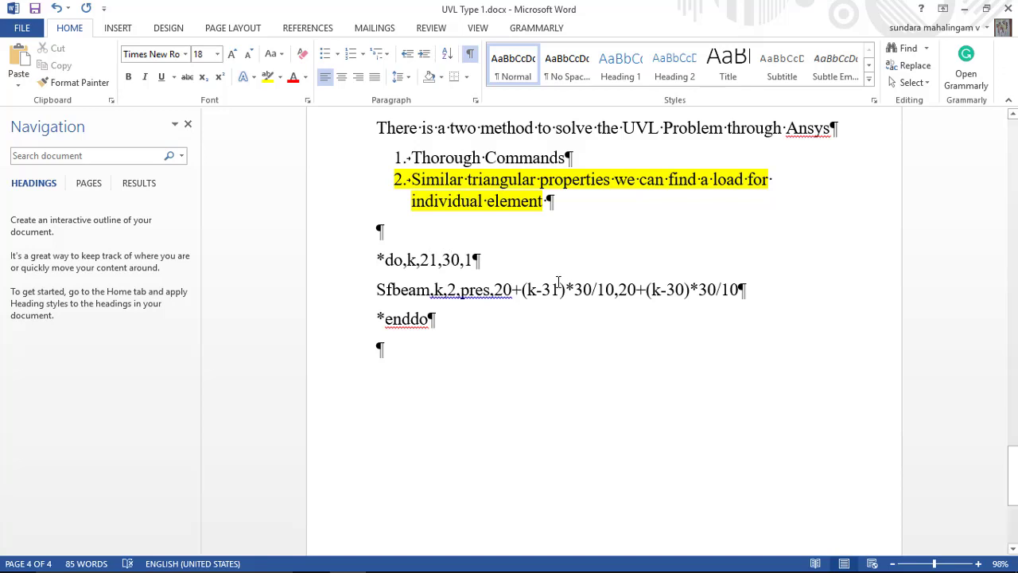
# Change the Sfbeam pressure term offsets to (k-21) in the first term and (k-20) in the second.
pyautogui.click(549, 289)
pyautogui.press('BackSpace')
pyautogui.write('2')
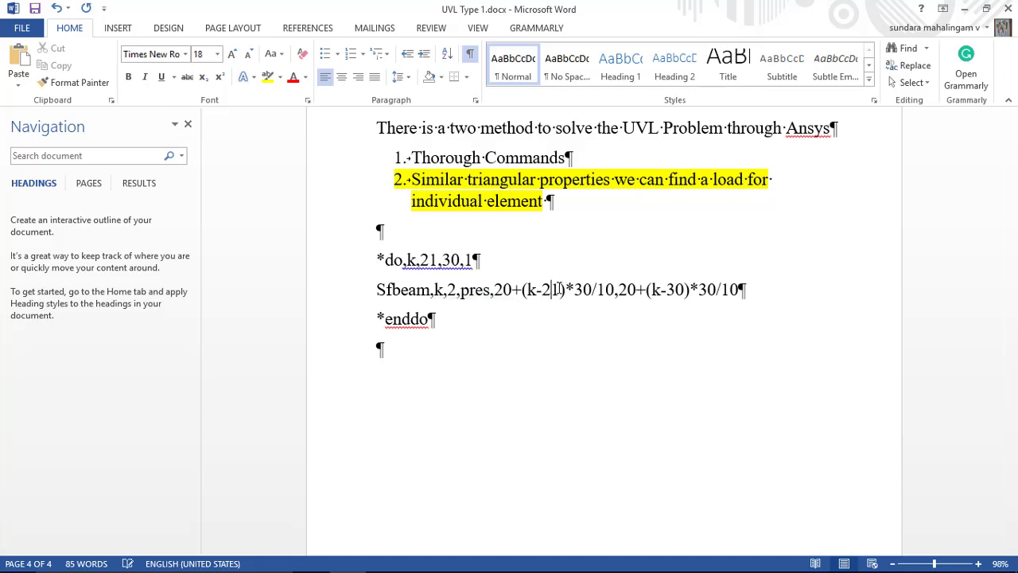
pyautogui.click(675, 290)
pyautogui.press('BackSpace')
pyautogui.write('2')
# Copy the complete command block from the *do line through *enddo in the Word document.
pyautogui.moveTo(440, 327); pyautogui.dragTo(319, 255)
pyautogui.click(466, 336)
pyautogui.moveTo(444, 320); pyautogui.dragTo(375, 266)
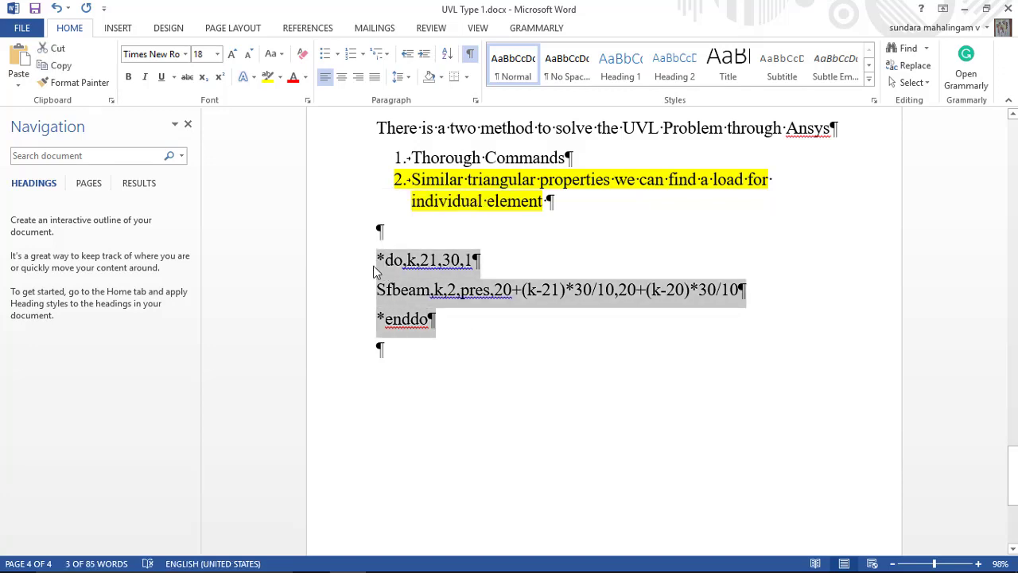
# Switch to ANSYS, run the copied Sfbeam pressure loop for elements 21 to 30, and replot the model with Multi-Plots.
pyautogui.moveTo(465, 561)
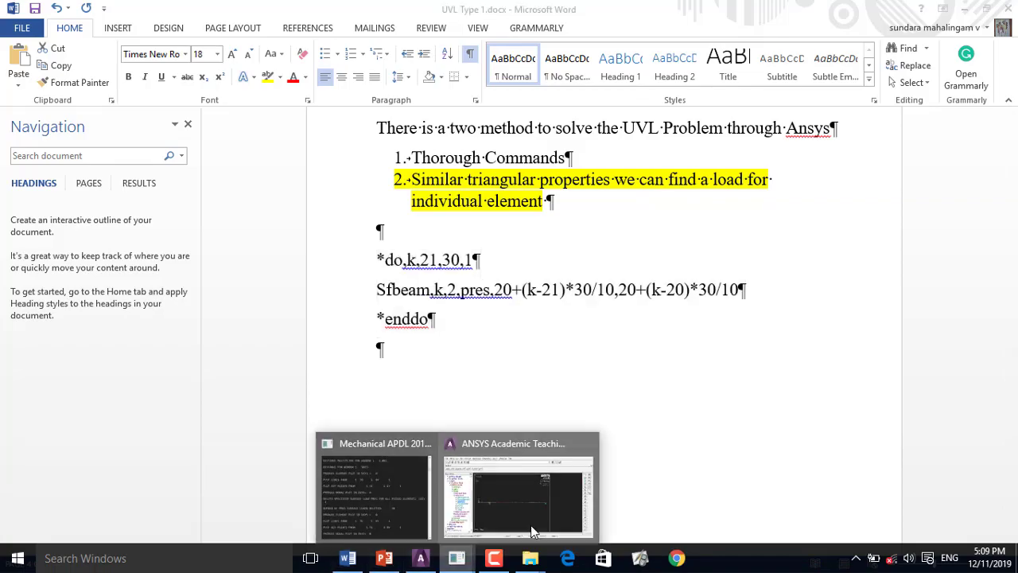
pyautogui.click(531, 489)
pyautogui.click(326, 55)
pyautogui.write('*do,k,21,30,1$sfbeam,k,1,pres,20+(k-21)*30/10,20+(k-20)*30/10$*enddo')
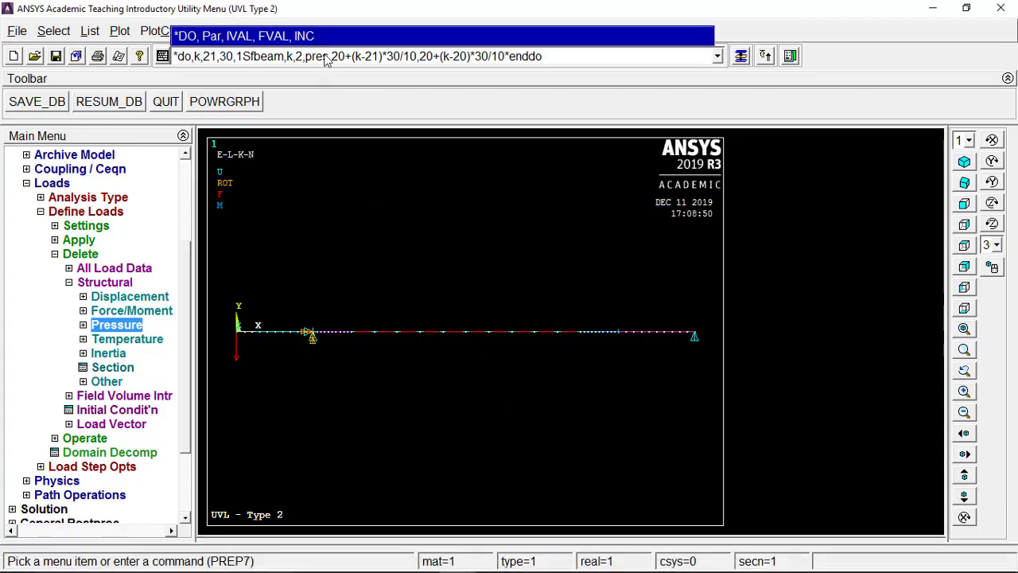
pyautogui.press('Return')
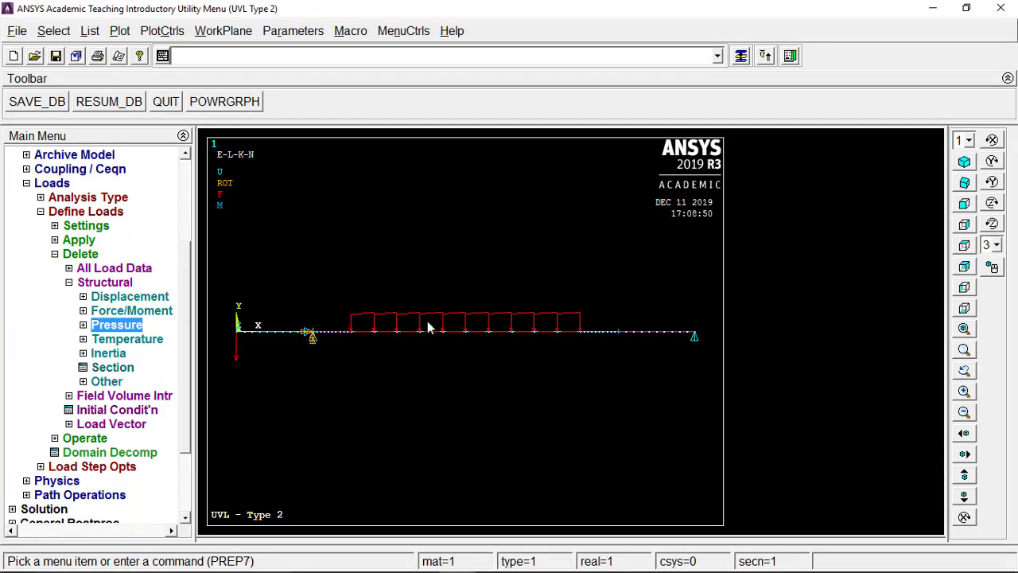
pyautogui.click(120, 31)
pyautogui.click(149, 302)
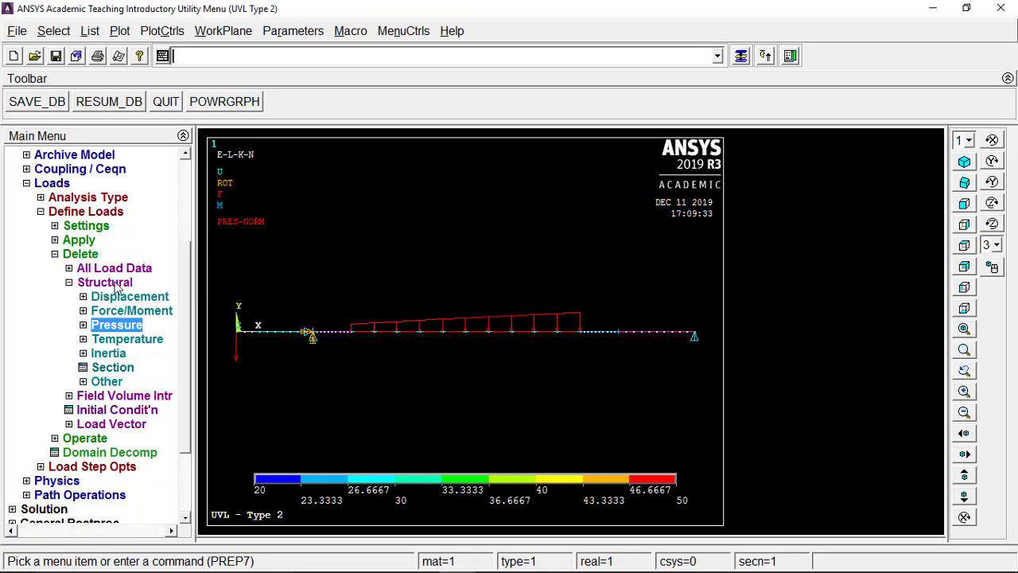
# Leave the Preprocessor, solve the current load step, and close the solution status listing.
pyautogui.click(79, 256)
pyautogui.click(64, 284)
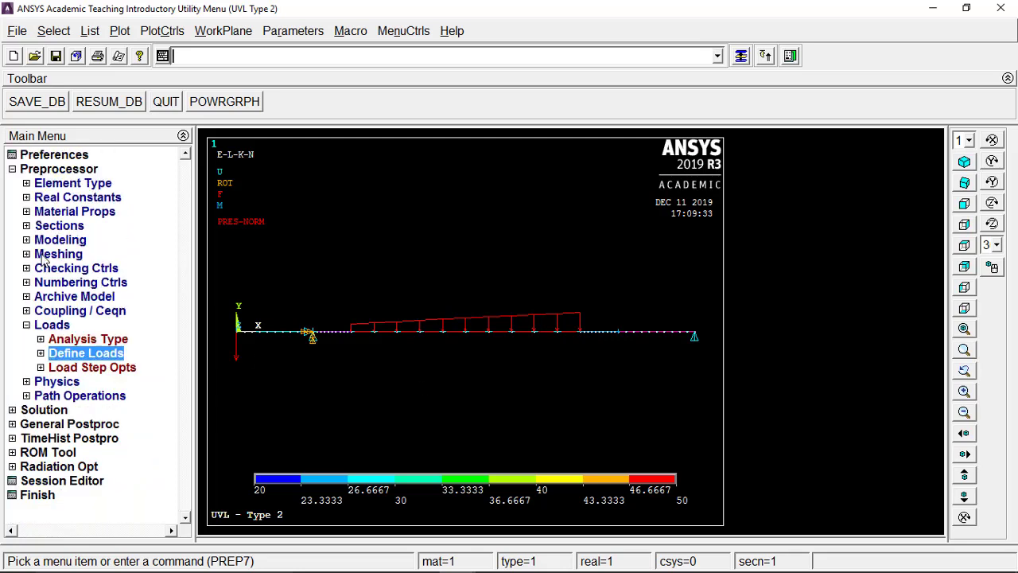
pyautogui.click(45, 324)
pyautogui.click(39, 170)
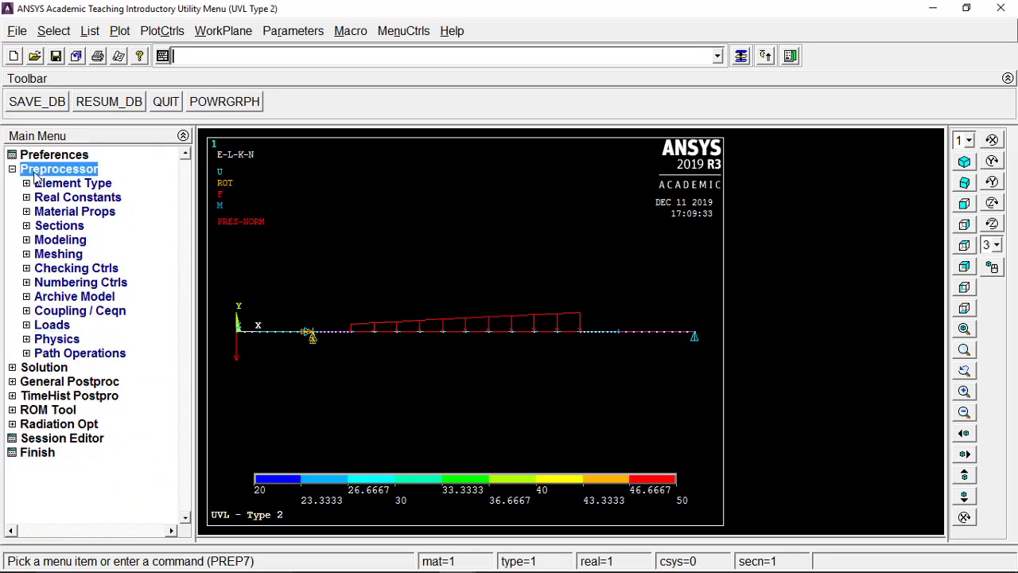
pyautogui.click(48, 185)
pyautogui.click(54, 268)
pyautogui.click(83, 282)
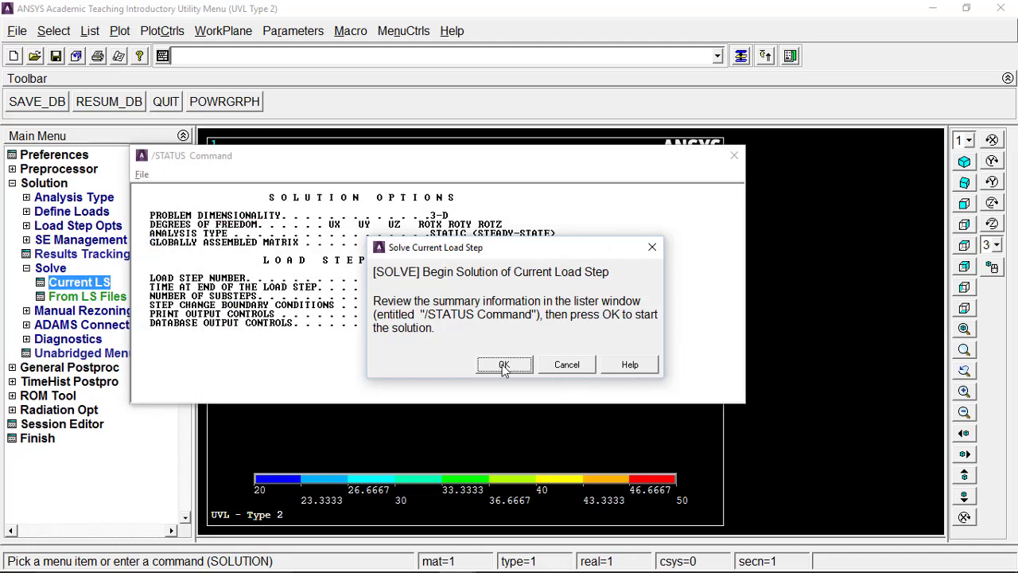
pyautogui.click(505, 366)
pyautogui.click(213, 105)
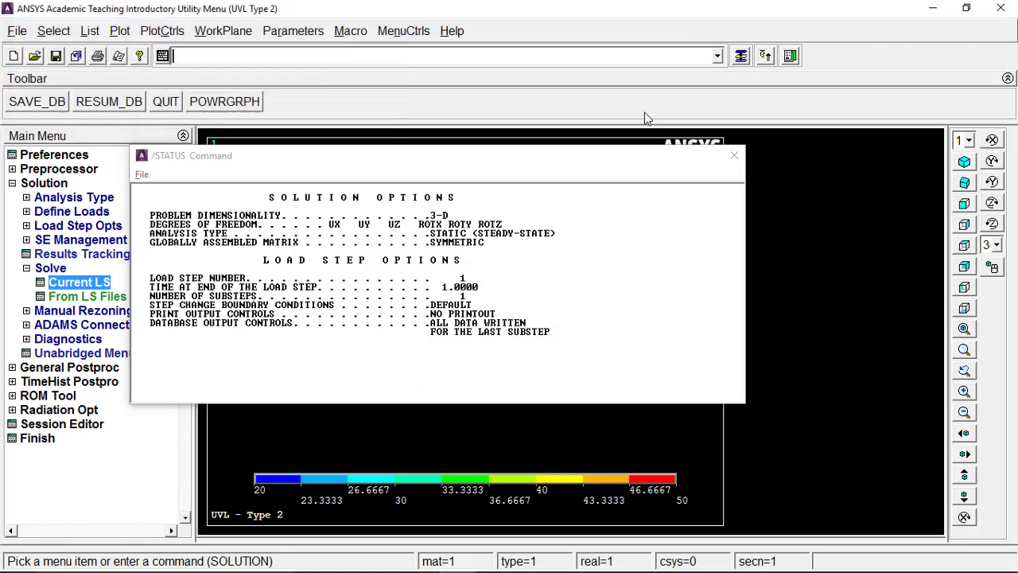
pyautogui.click(734, 155)
# Plot the beam's deformed shape together with its undeformed shape in General Postproc.
pyautogui.click(44, 183)
pyautogui.click(48, 197)
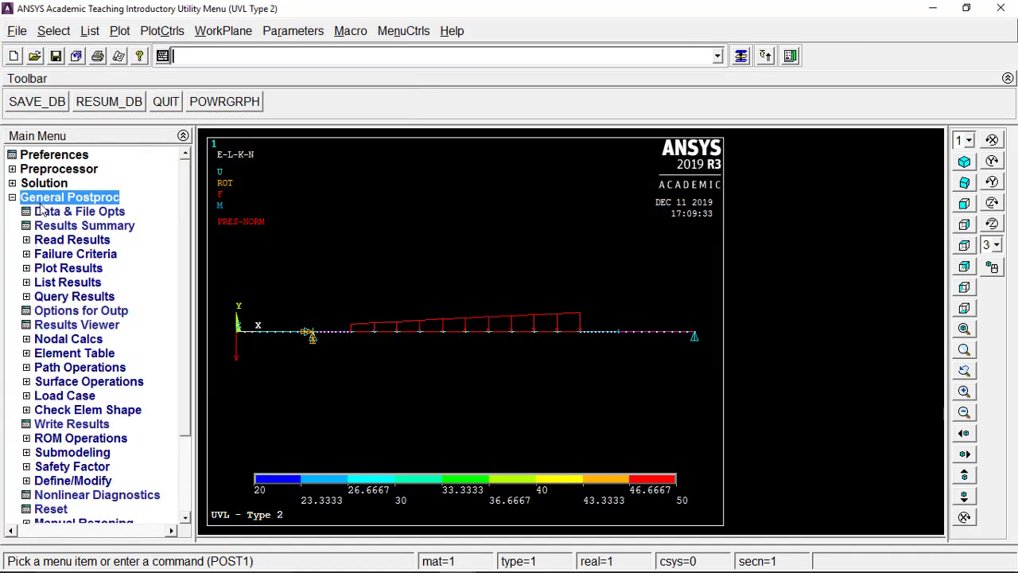
pyautogui.click(76, 271)
pyautogui.click(88, 283)
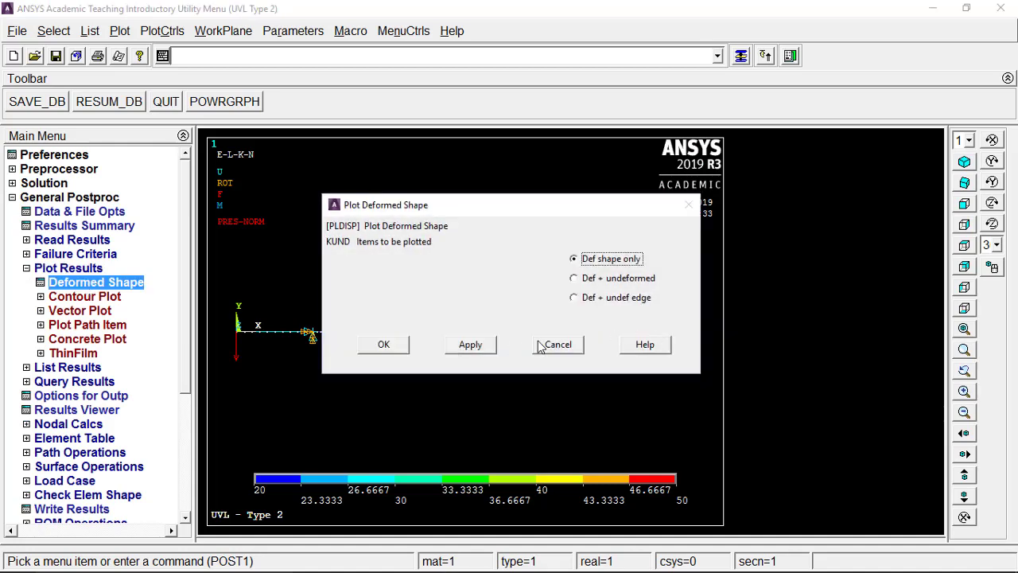
pyautogui.click(644, 280)
pyautogui.click(381, 349)
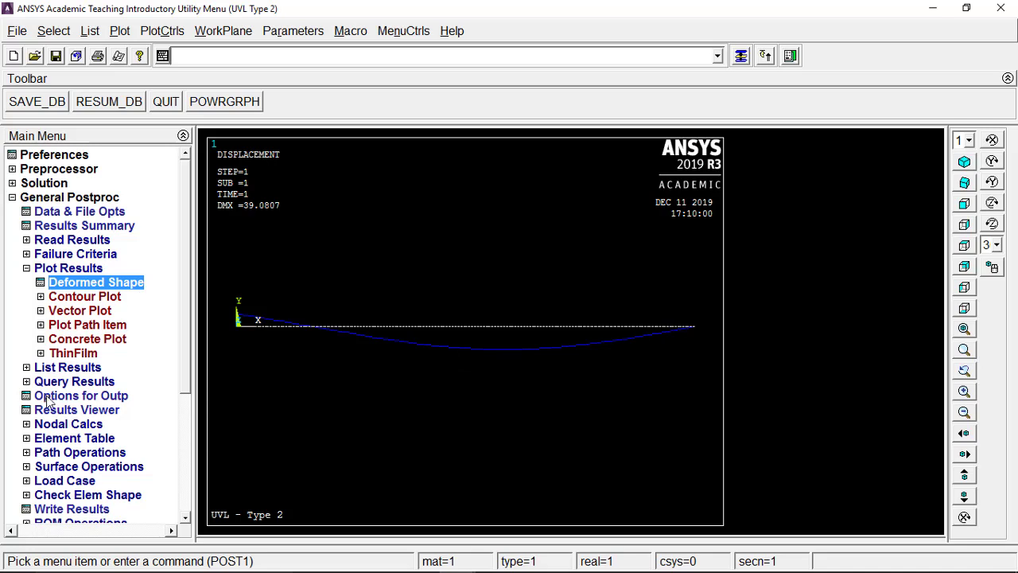
# Define an element table item labelled BMD by sequence number SMISC, 3.
pyautogui.click(69, 438)
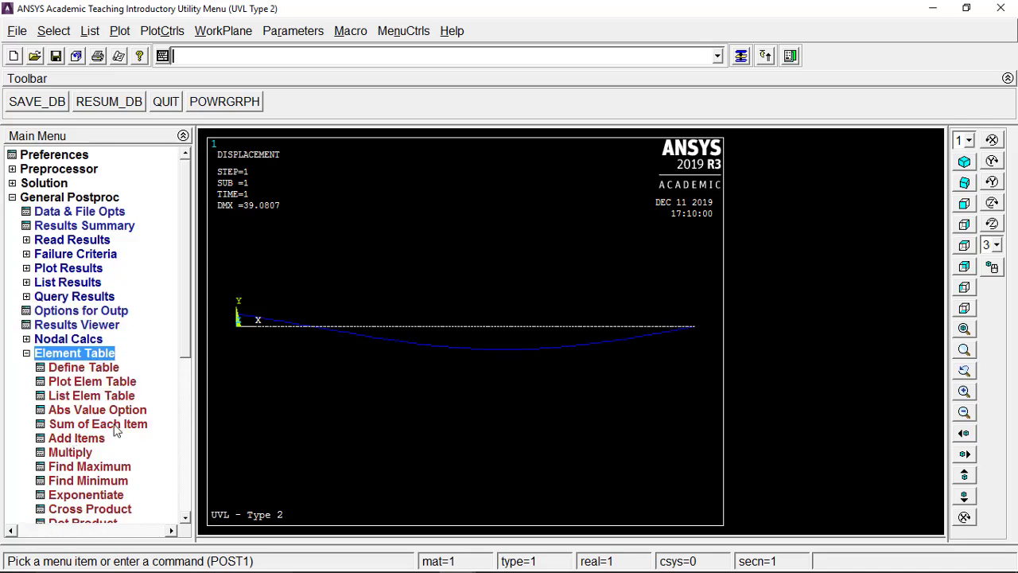
pyautogui.click(93, 369)
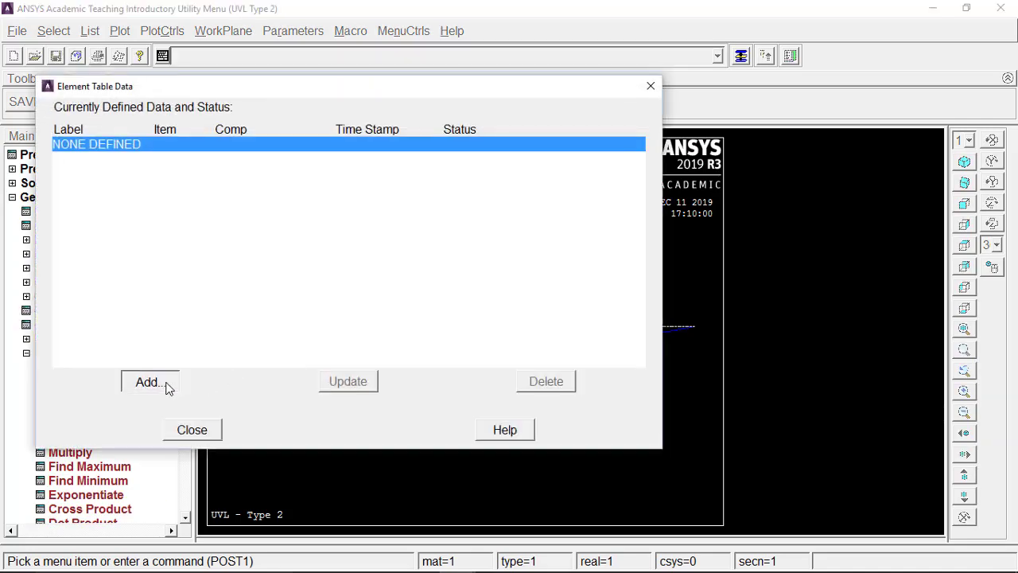
pyautogui.click(166, 385)
pyautogui.moveTo(596, 261); pyautogui.dragTo(598, 294)
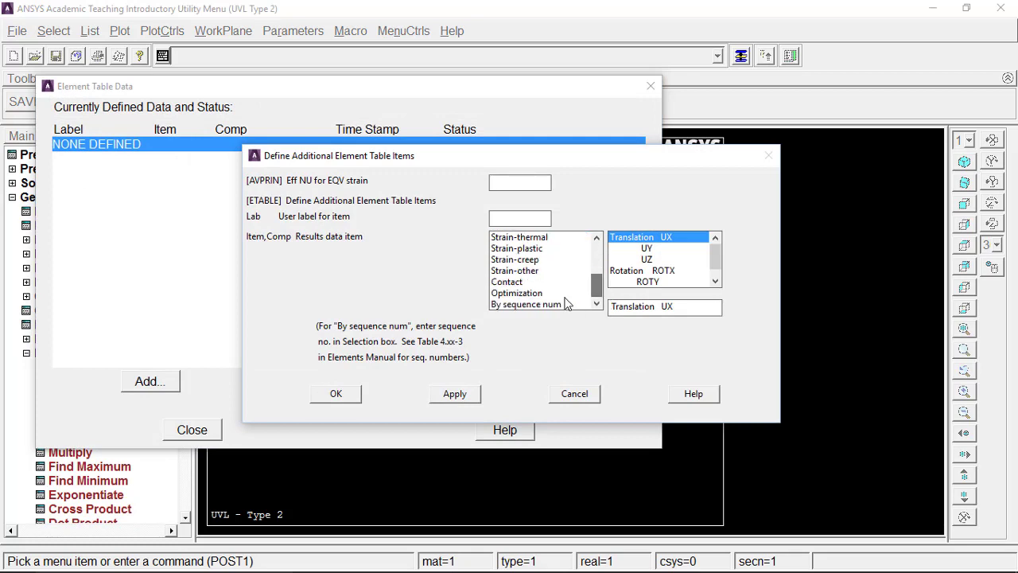
pyautogui.click(567, 304)
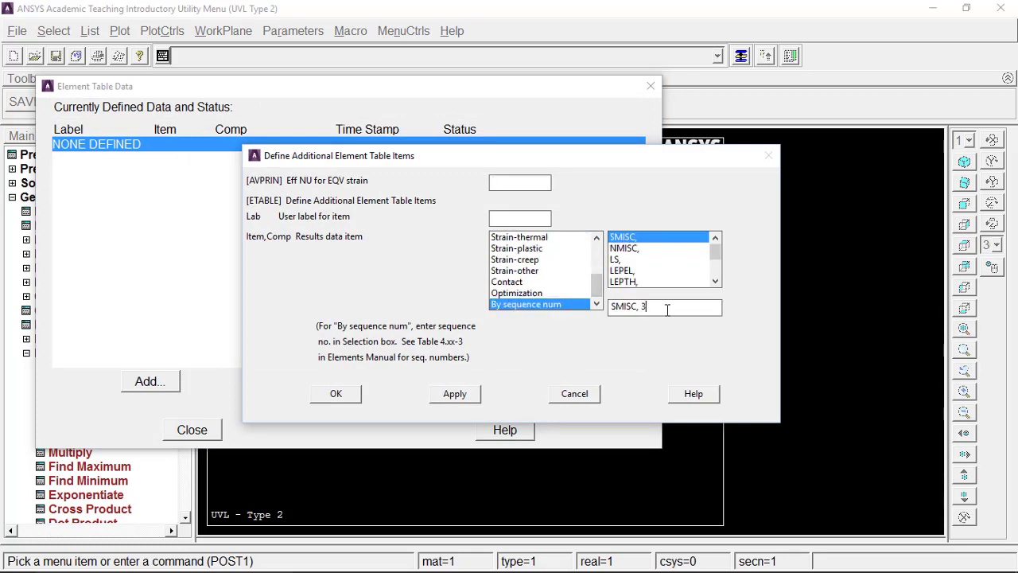
pyautogui.click(506, 217)
pyautogui.click(457, 394)
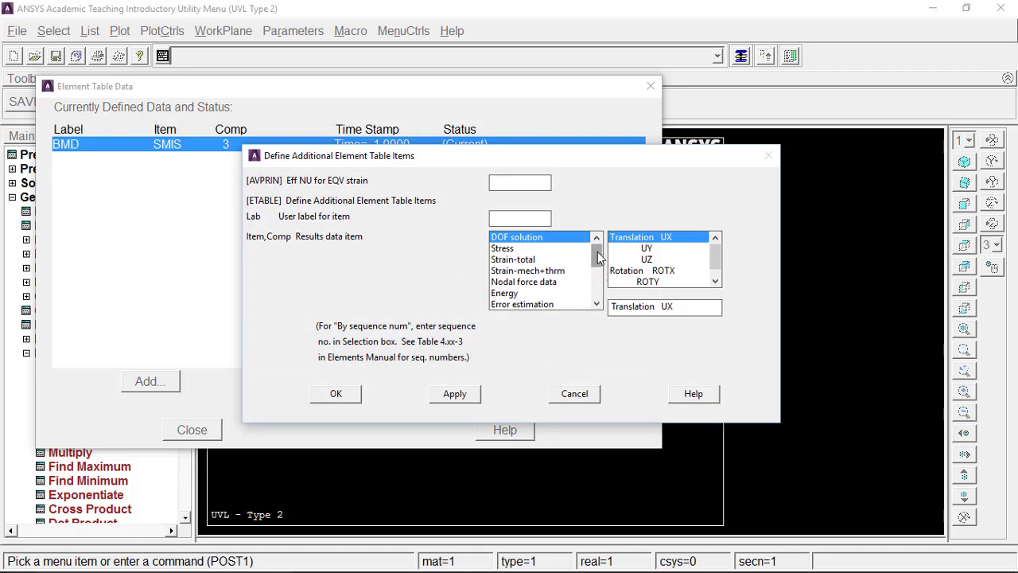
# Define an element table item by sequence number SMISC, 16 with the label BMD.
pyautogui.scroll(-2, 598, 262)
pyautogui.click(555, 304)
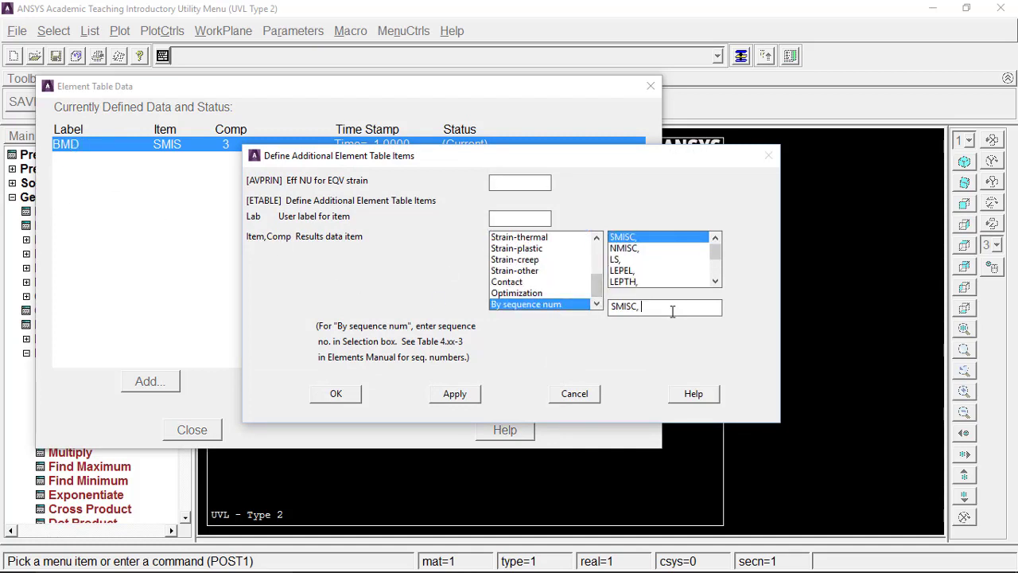
pyautogui.click(672, 311)
pyautogui.click(525, 214)
pyautogui.click(454, 394)
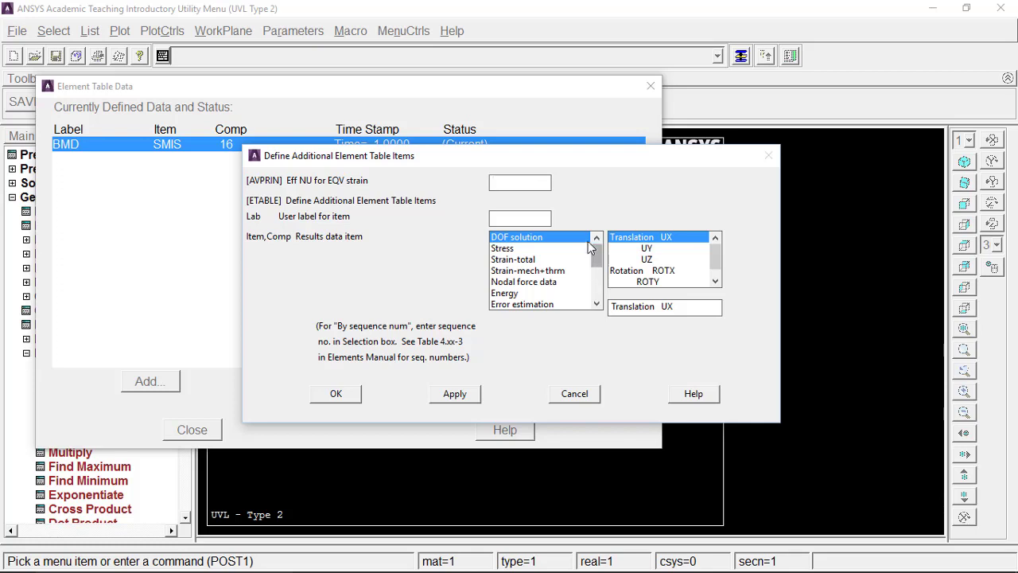
# Add an element table item labelled BMD2 by sequence number SMISC, 16 and leave the item definition.
pyautogui.moveTo(590, 164); pyautogui.dragTo(619, 169)
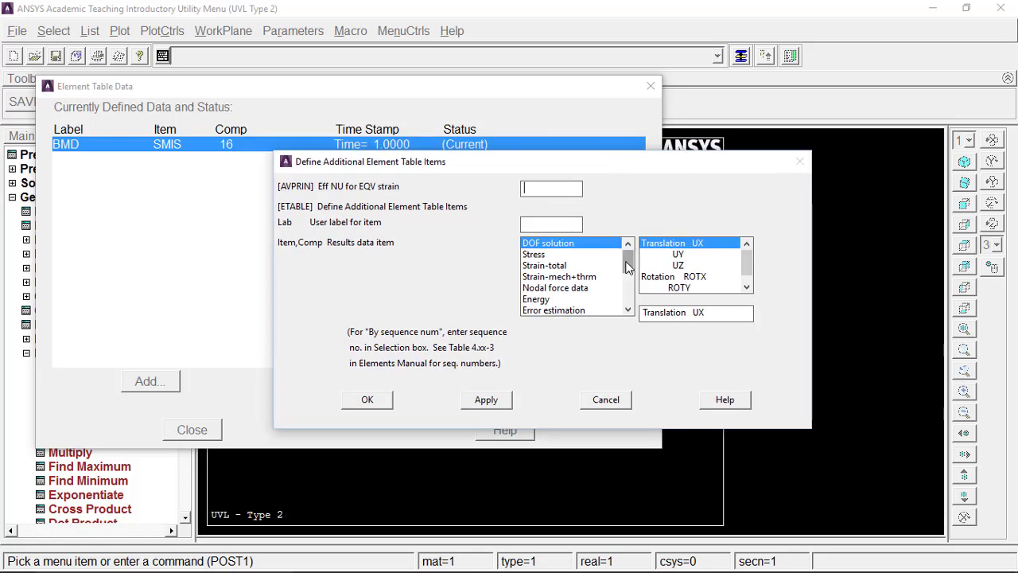
pyautogui.moveTo(628, 263); pyautogui.dragTo(627, 292)
pyautogui.click(582, 310)
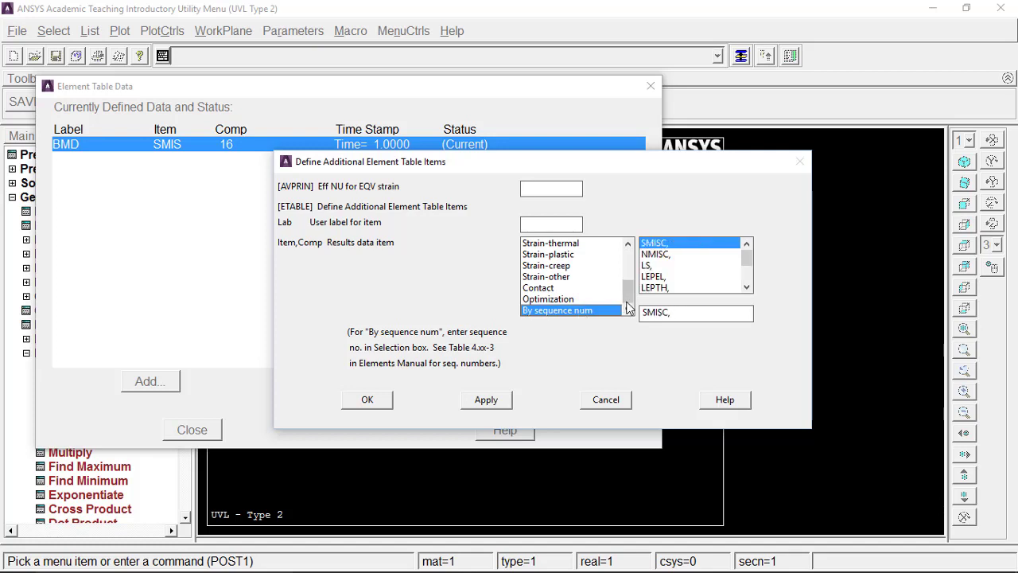
pyautogui.click(556, 225)
pyautogui.click(487, 400)
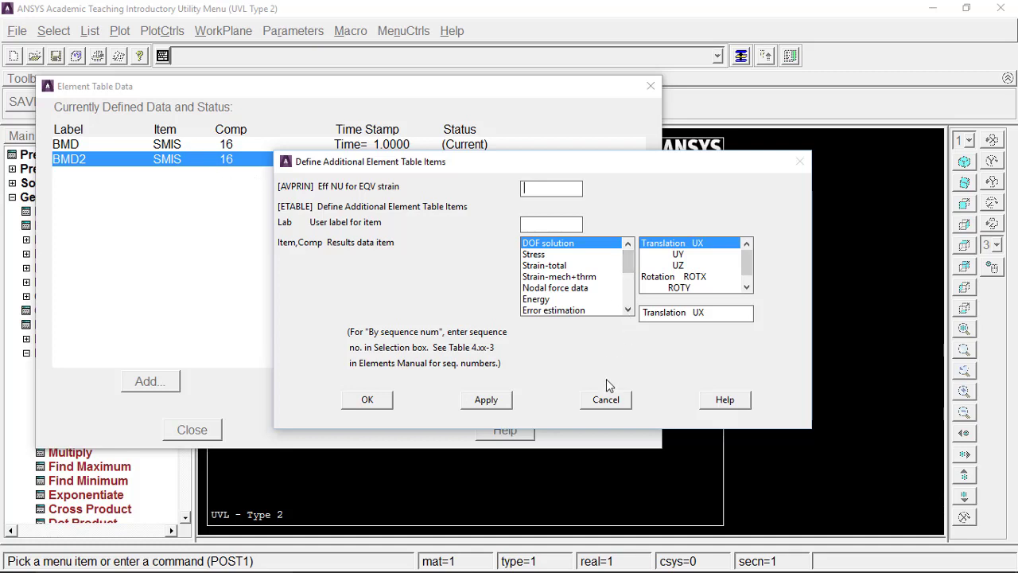
pyautogui.click(629, 401)
# Delete the BMD element table item and add one labelled BMD1 by sequence number SMISC, 3.
pyautogui.click(200, 146)
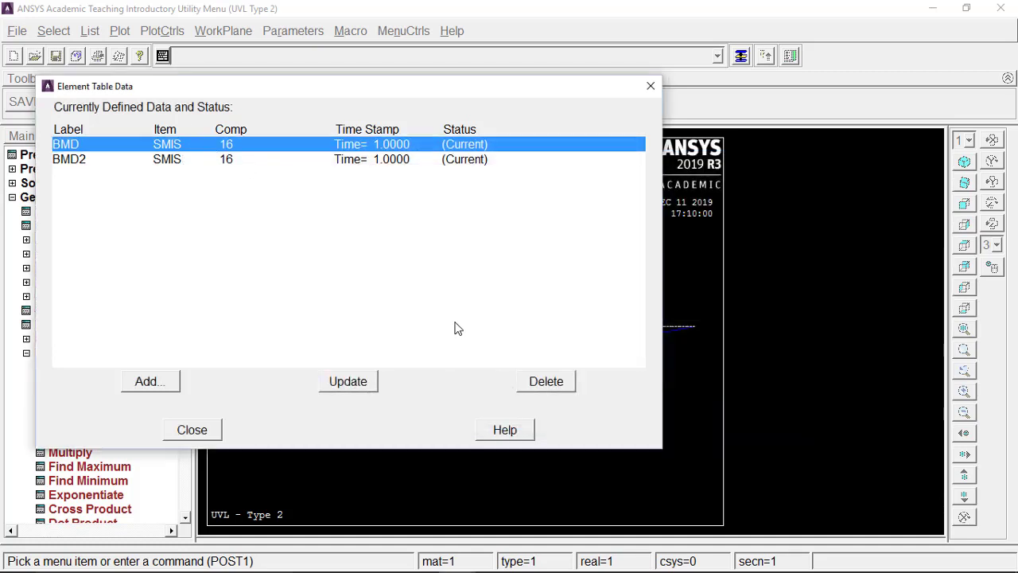
pyautogui.click(546, 381)
pyautogui.click(148, 380)
pyautogui.moveTo(598, 255); pyautogui.dragTo(599, 286)
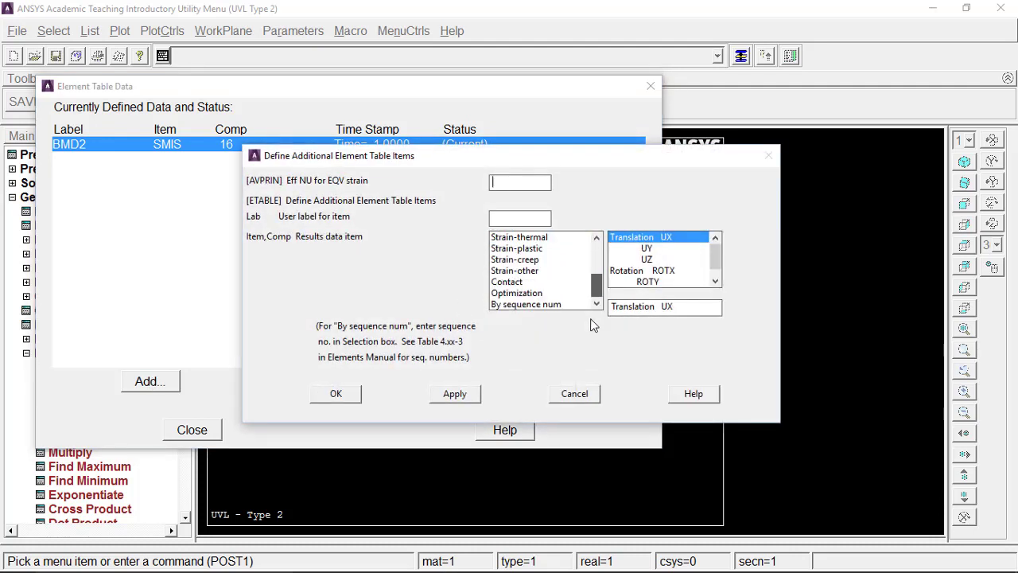
pyautogui.click(559, 305)
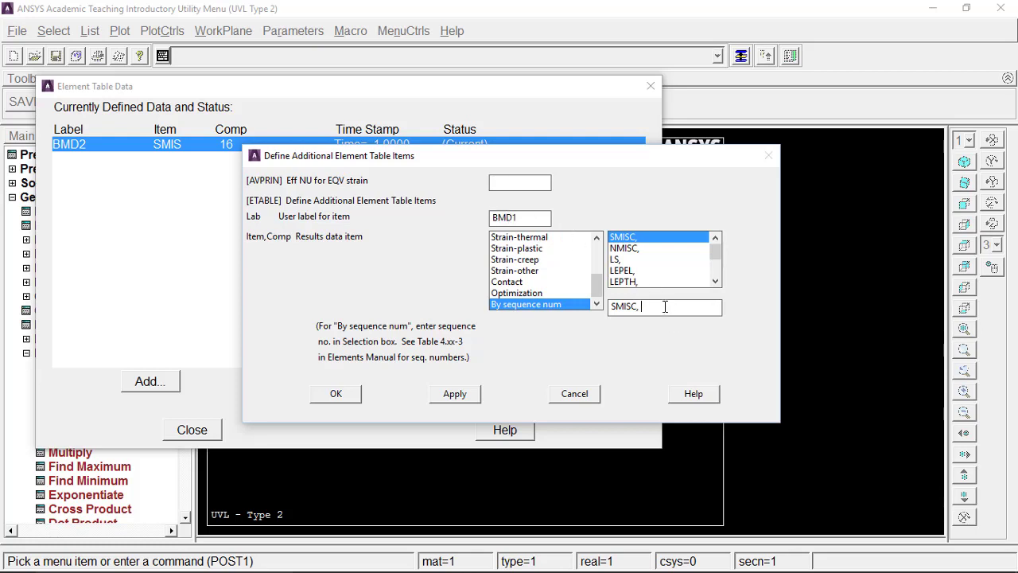
pyautogui.click(455, 394)
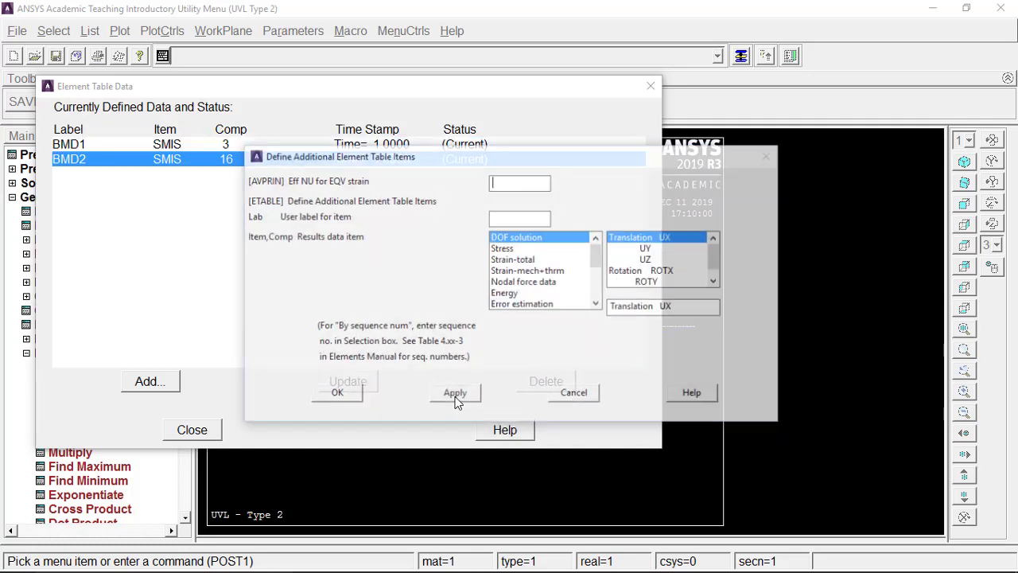
# Add an element table item labelled SFD1 by sequence number SMISC, 6.
pyautogui.moveTo(596, 255); pyautogui.dragTo(604, 296)
pyautogui.click(569, 305)
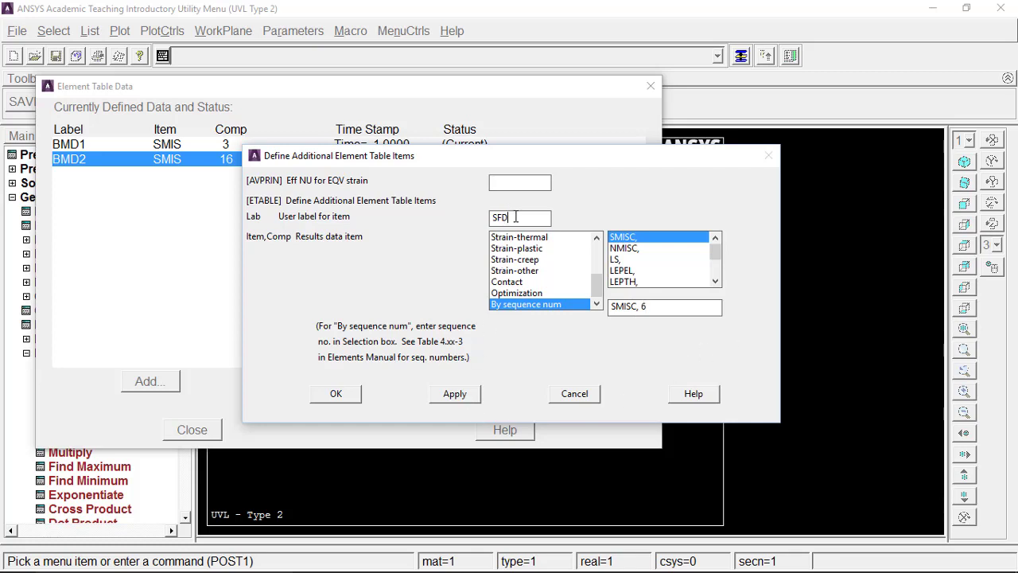
pyautogui.click(455, 394)
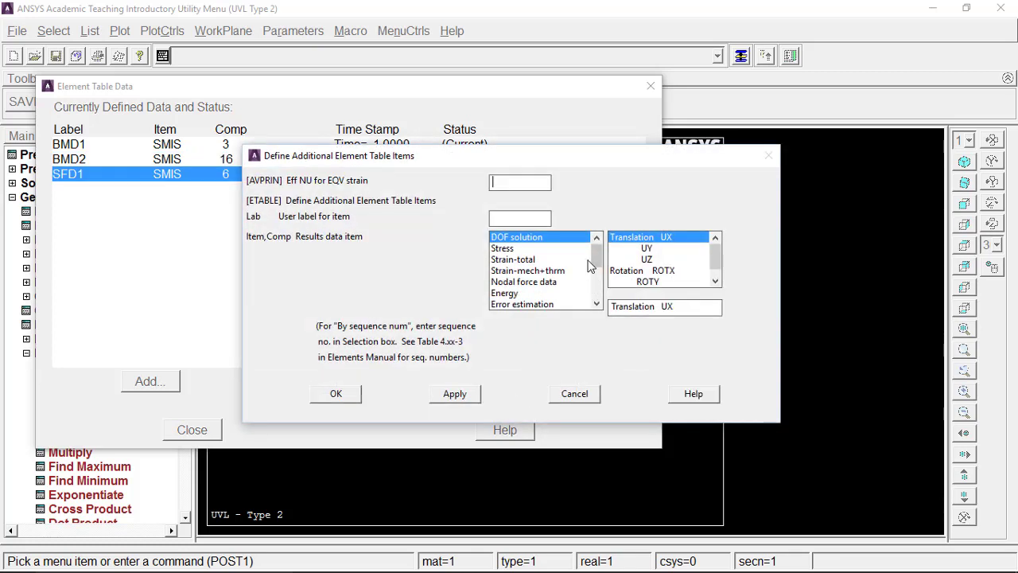
# Add an element table item labelled SFD2 by sequence number SMISC, 19 and close the element table data.
pyautogui.moveTo(597, 261); pyautogui.dragTo(597, 296)
pyautogui.click(557, 304)
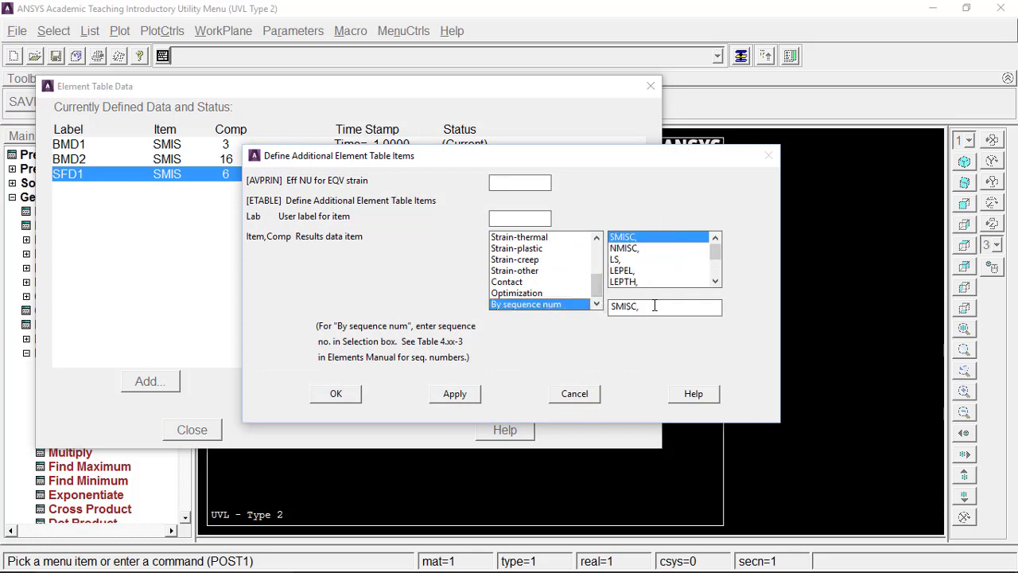
pyautogui.click(517, 217)
pyautogui.write('SFD2')
pyautogui.click(335, 393)
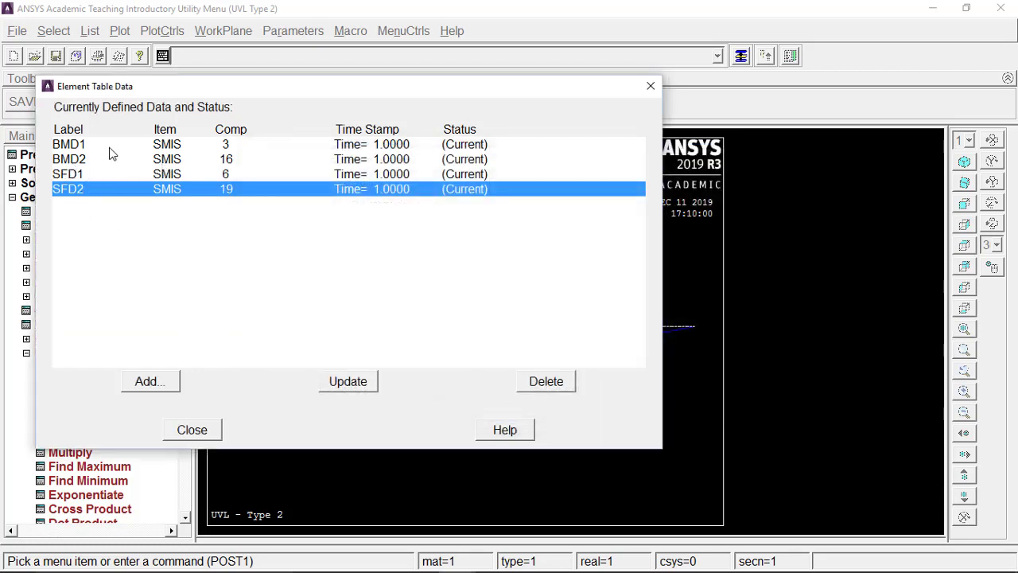
pyautogui.click(188, 430)
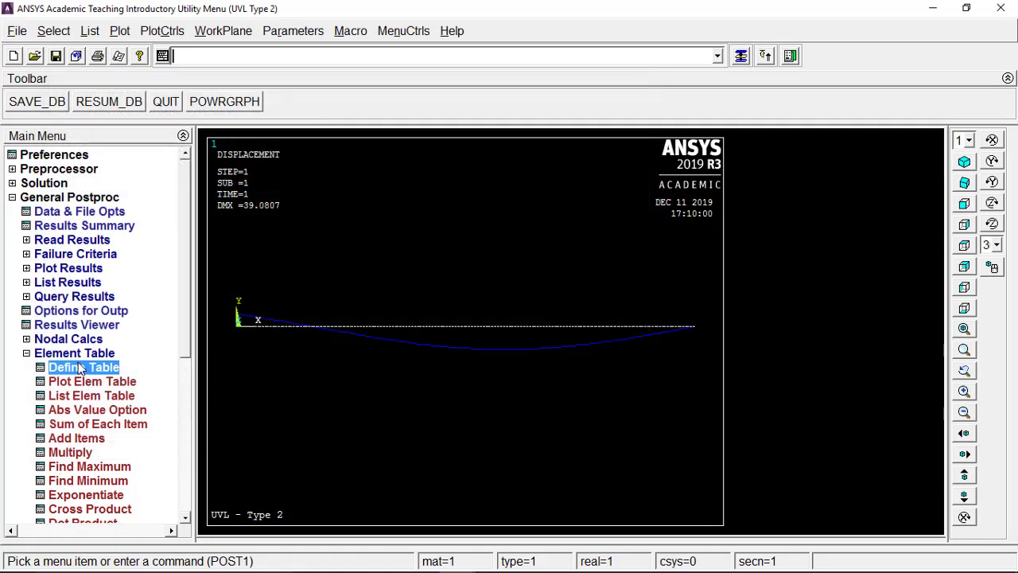
# Plot the line element results as a bending moment diagram, with BMD1 at node I and BMD2 at node J.
pyautogui.click(83, 355)
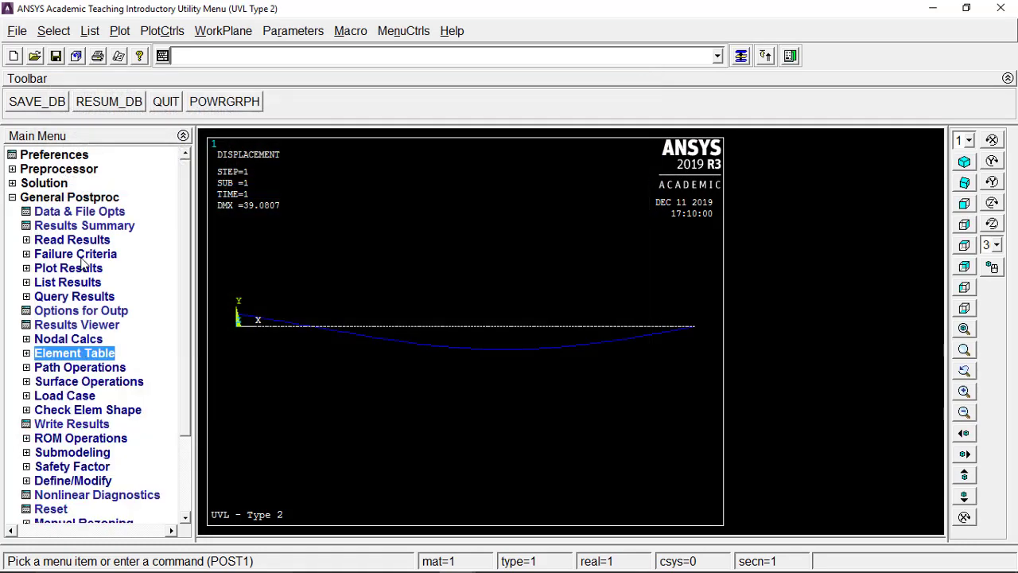
pyautogui.click(76, 269)
pyautogui.click(82, 297)
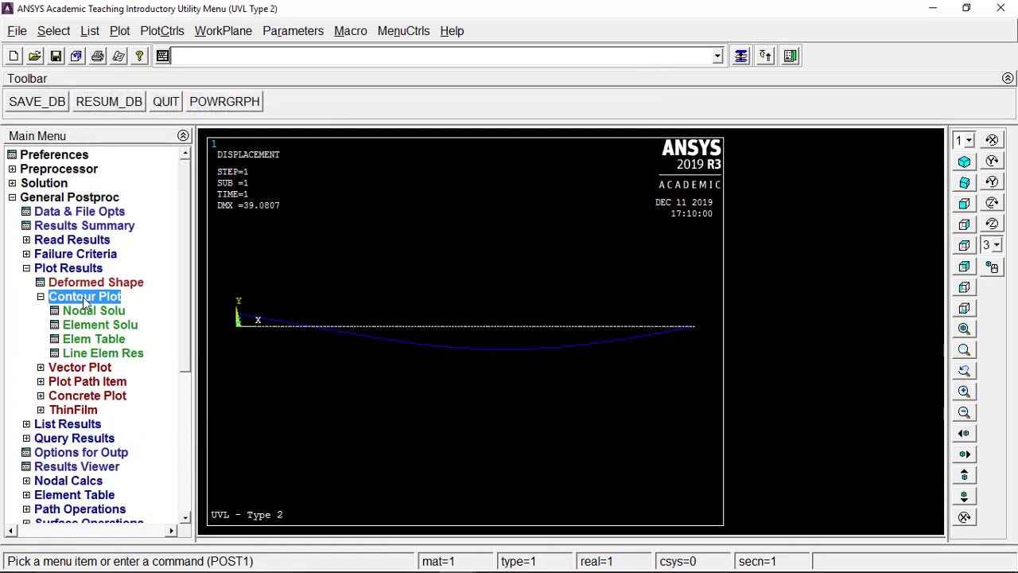
pyautogui.click(104, 356)
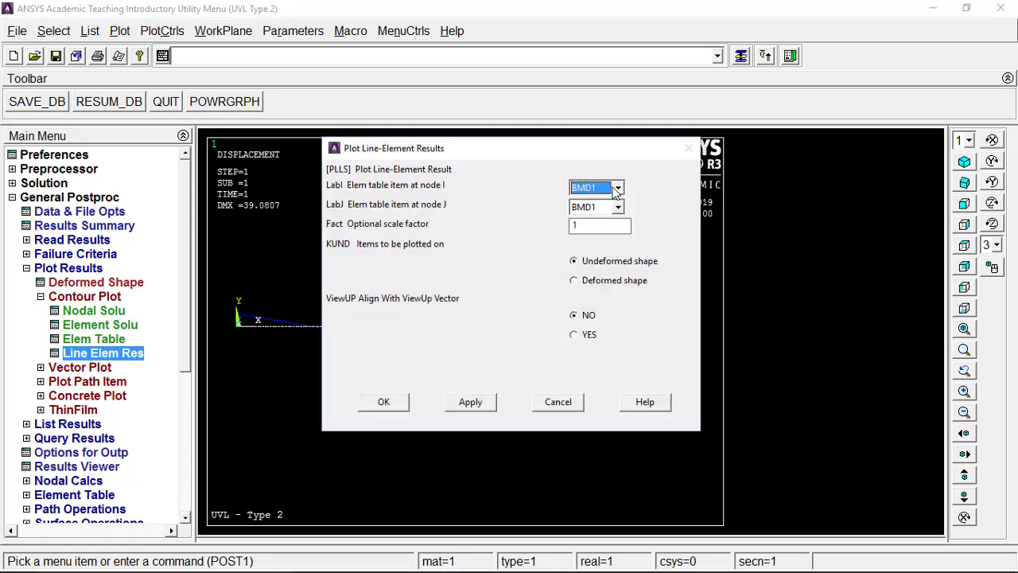
pyautogui.click(617, 207)
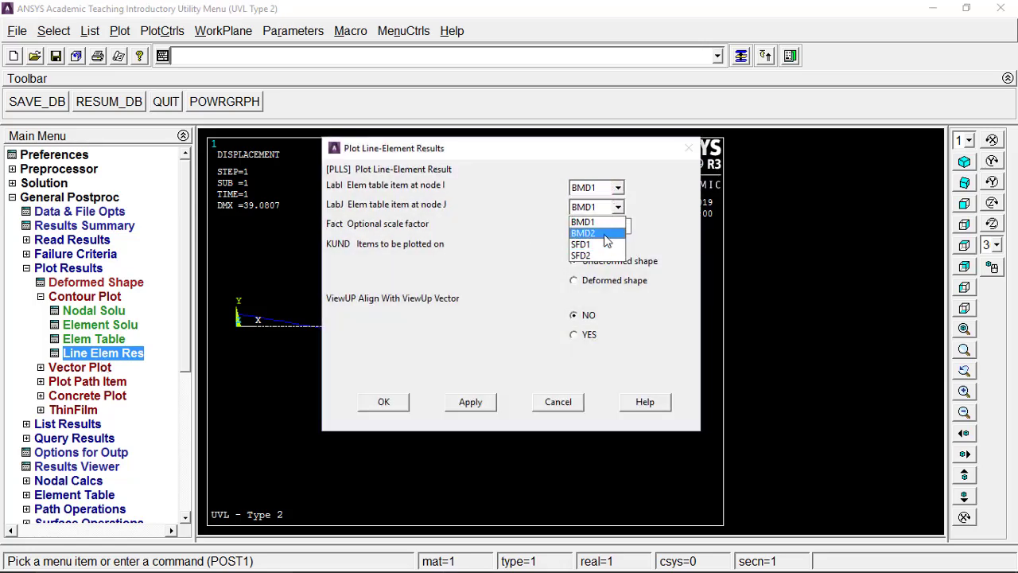
pyautogui.click(386, 402)
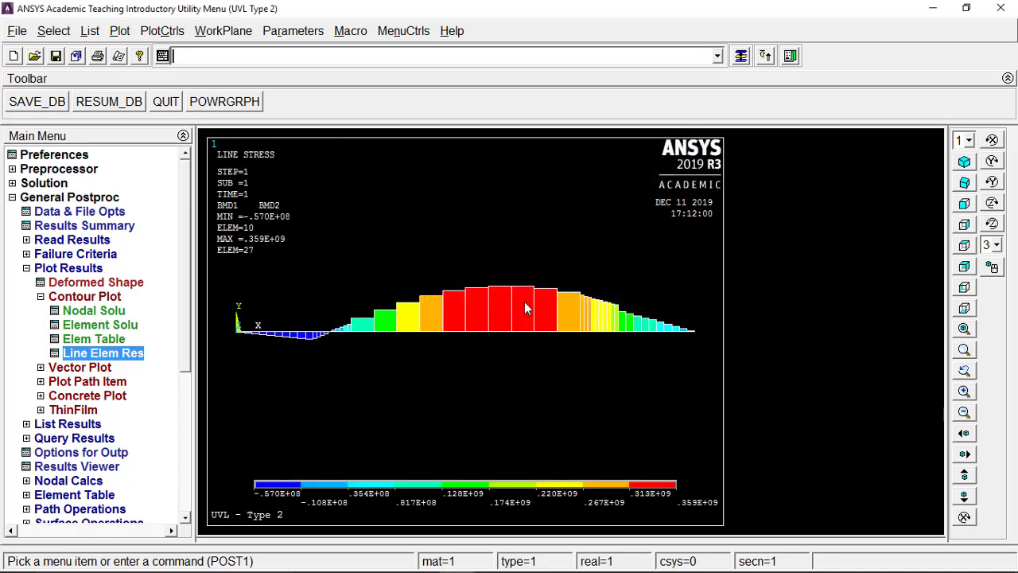
# Start the report generator with the Result File folder inside Ansys File as the report location, in Append mode.
pyautogui.click(19, 30)
pyautogui.click(77, 369)
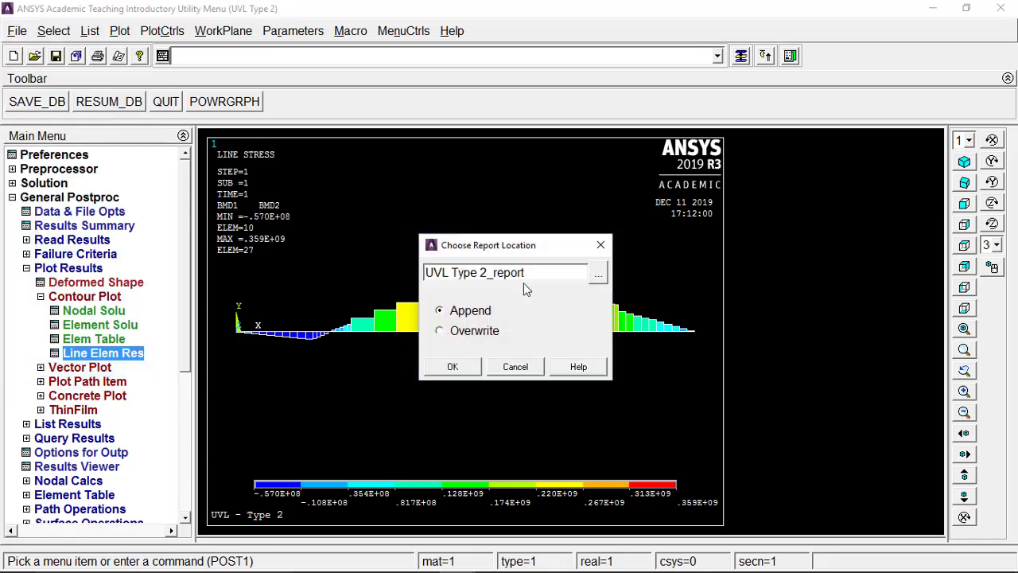
pyautogui.click(599, 275)
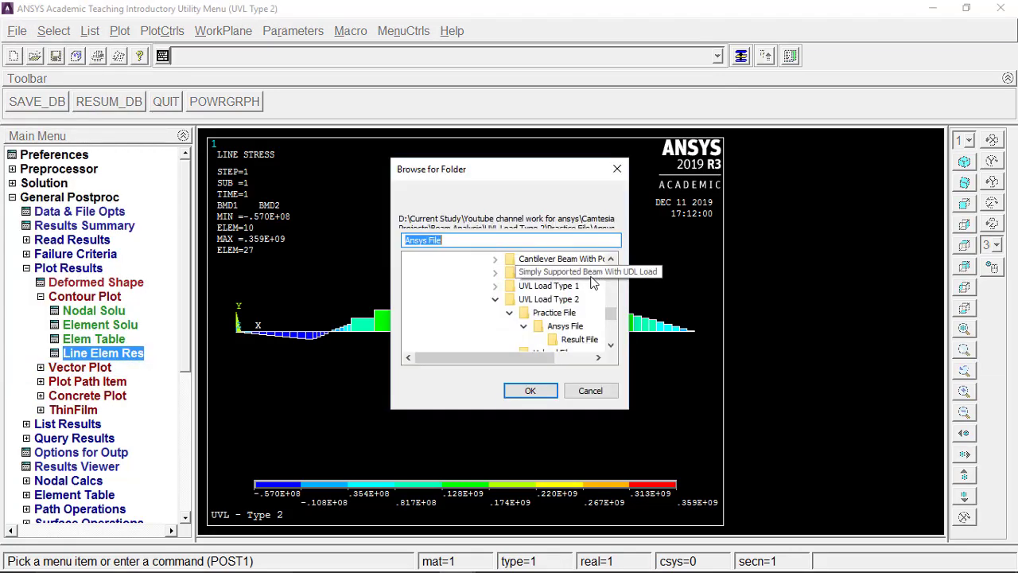
pyautogui.click(573, 340)
pyautogui.click(531, 390)
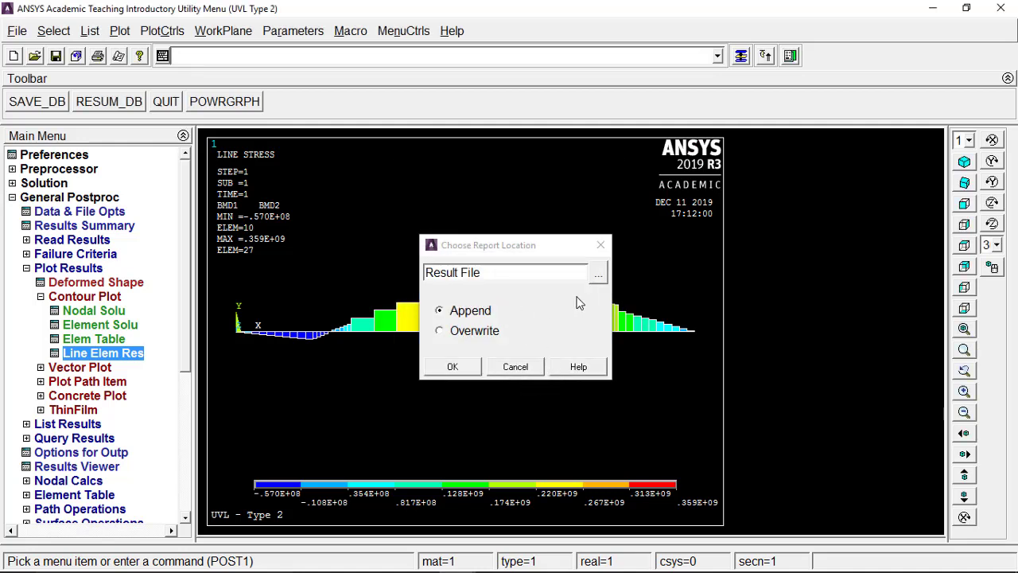
pyautogui.click(453, 366)
# Capture the bending moment plot into the report with the caption UVL Type 2 Image 1 and close the report generator.
pyautogui.click(827, 217)
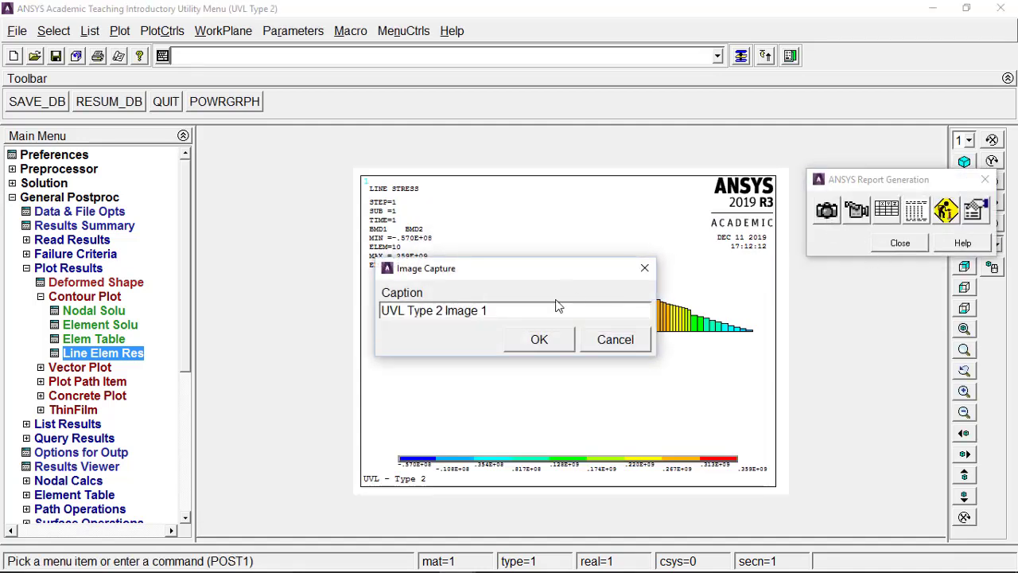
pyautogui.click(539, 339)
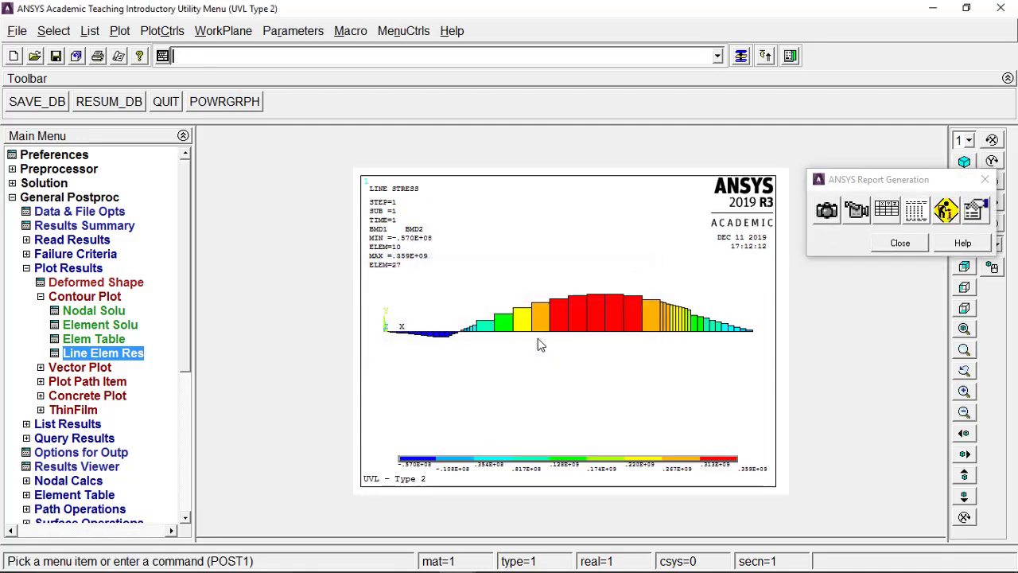
pyautogui.click(902, 244)
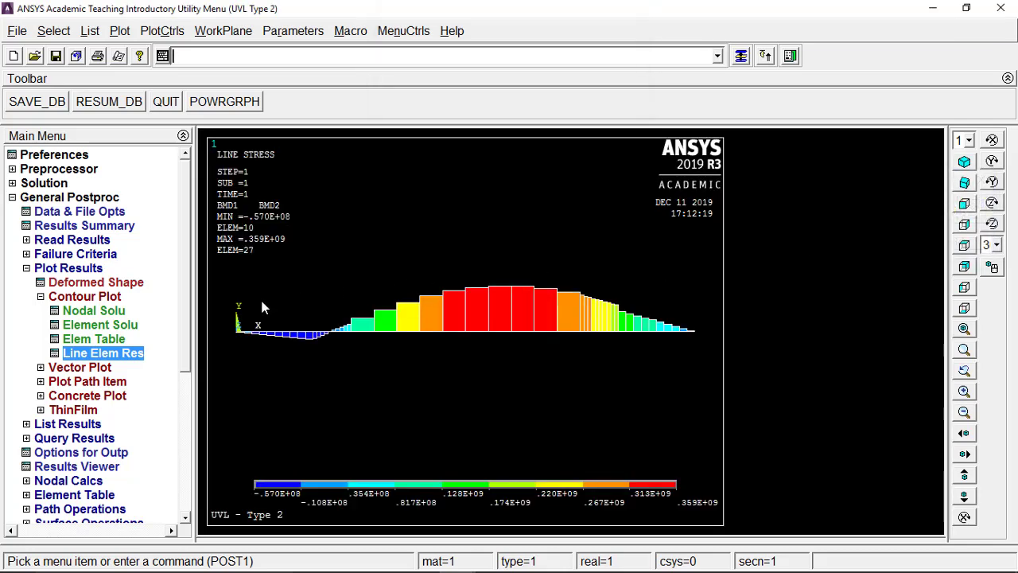
# Plot the line element results as a shear force diagram, with SFD1 at node I and SFD2 at node J.
pyautogui.click(93, 355)
pyautogui.click(618, 187)
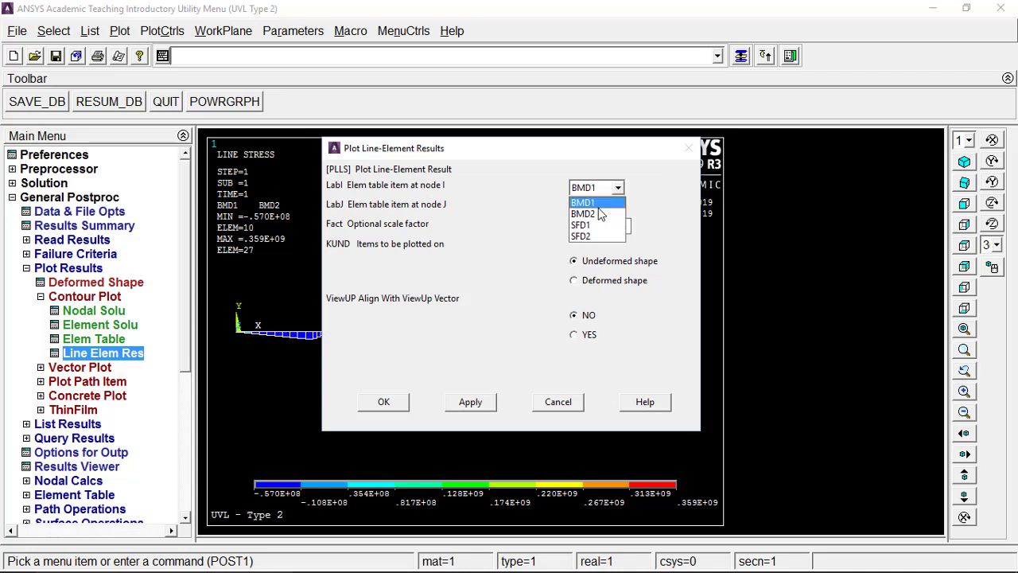
pyautogui.click(604, 219)
pyautogui.click(619, 208)
pyautogui.click(585, 251)
pyautogui.click(386, 402)
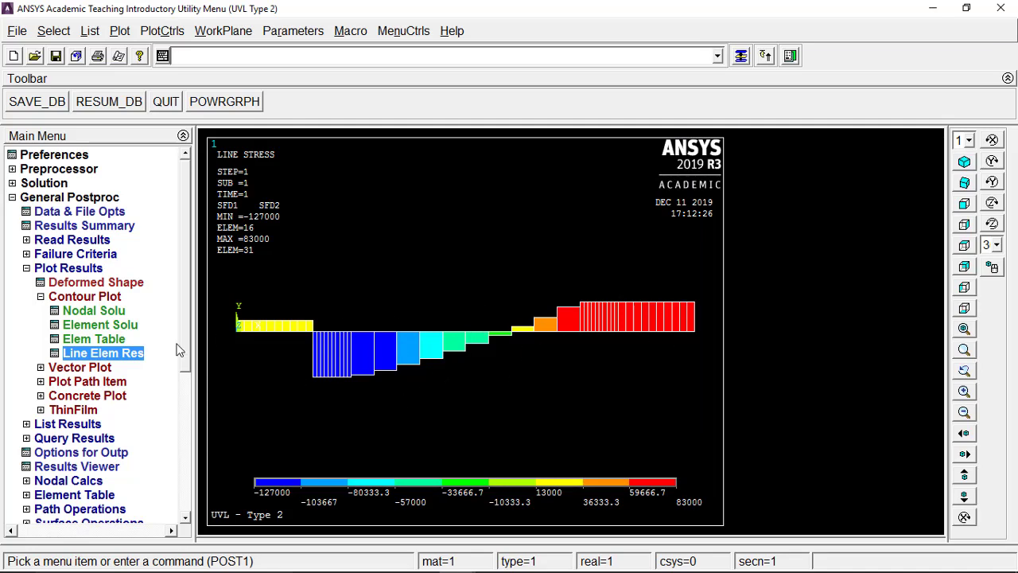
# Capture the shear force plot into the report with the caption SFD and close the report generator.
pyautogui.click(17, 30)
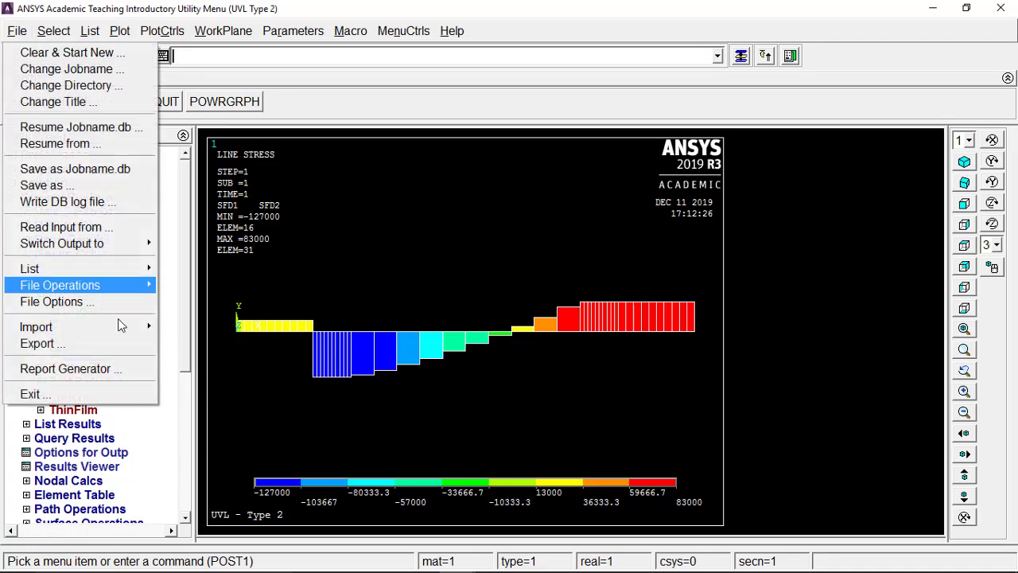
pyautogui.click(110, 368)
pyautogui.click(461, 368)
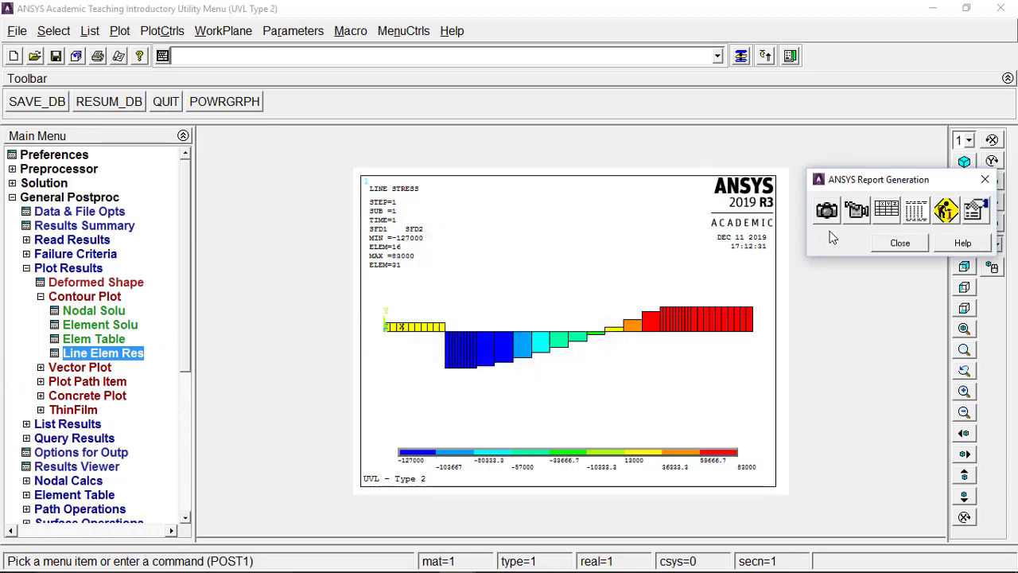
pyautogui.click(827, 210)
pyautogui.click(516, 310)
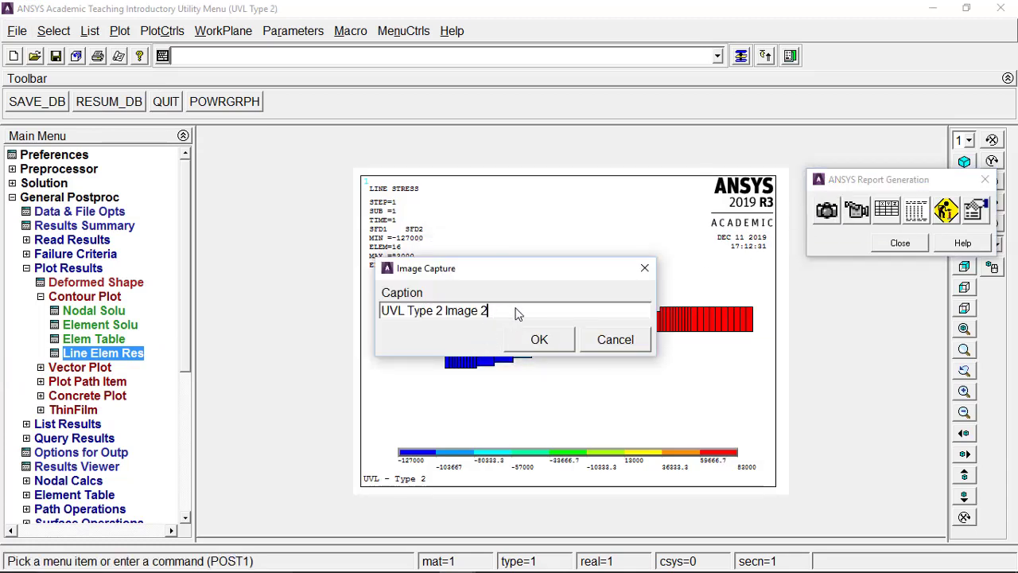
pyautogui.press('BackSpace')
pyautogui.press('BackSpace')
pyautogui.press('BackSpace')
pyautogui.press('BackSpace')
pyautogui.press('BackSpace')
pyautogui.press('BackSpace')
pyautogui.press('BackSpace')
pyautogui.press('BackSpace')
pyautogui.press('BackSpace')
pyautogui.press('BackSpace')
pyautogui.press('BackSpace')
pyautogui.press('BackSpace')
pyautogui.press('BackSpace')
pyautogui.press('BackSpace')
pyautogui.press('BackSpace')
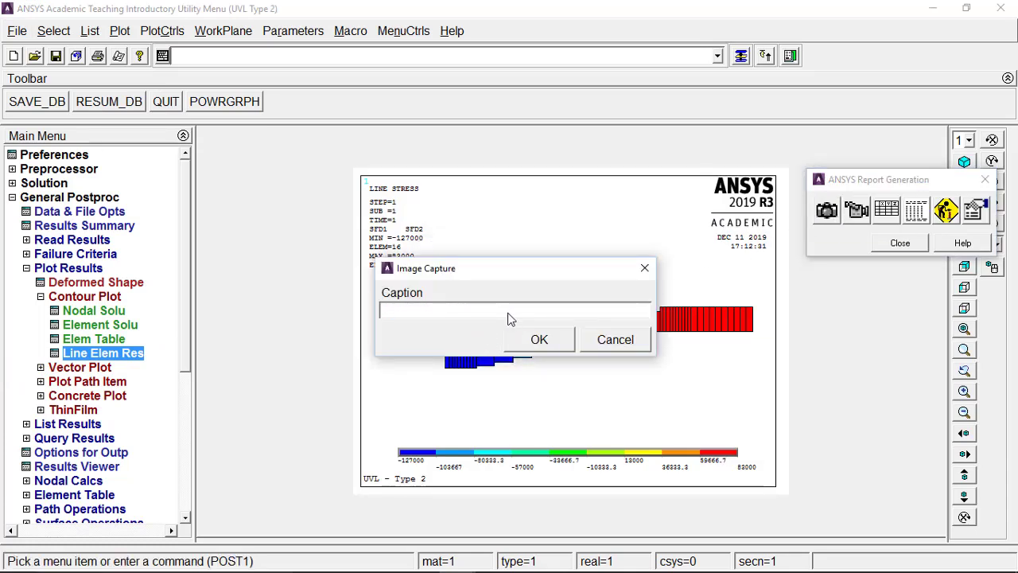
pyautogui.write('SFD')
pyautogui.click(542, 342)
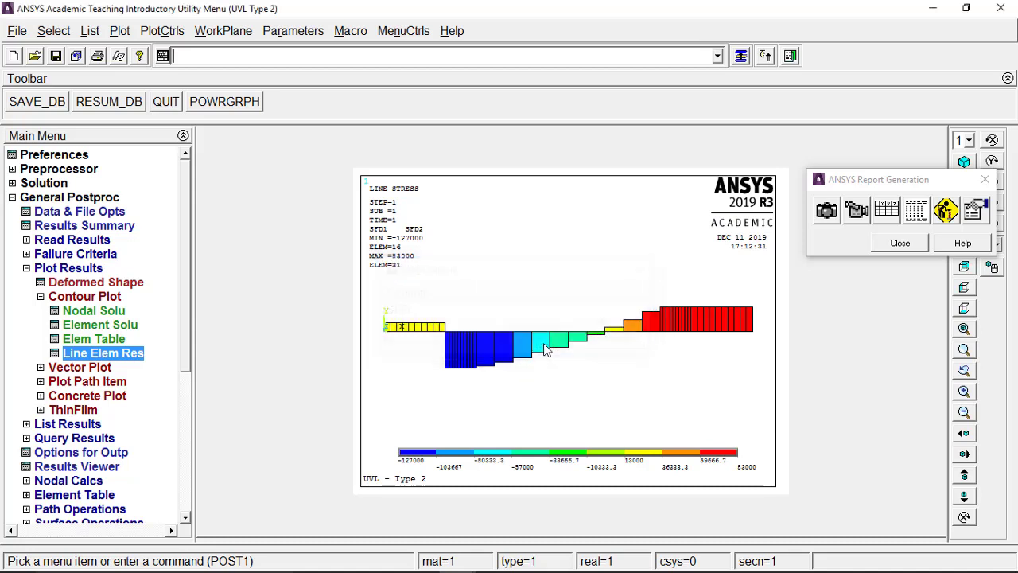
pyautogui.click(899, 243)
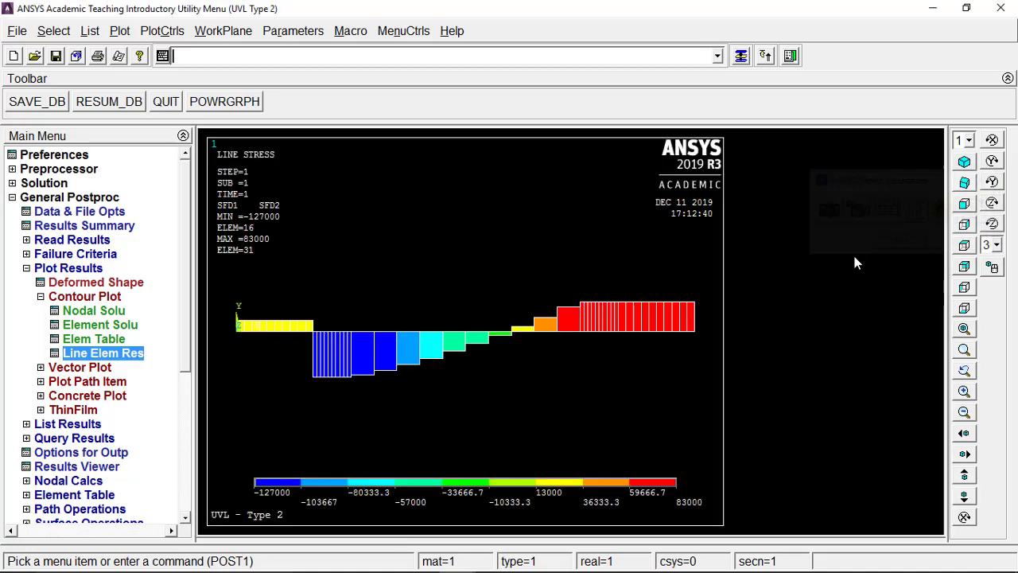
# Plot the nodal solution contour of the displacement vector sum on the deformed shape only.
pyautogui.click(101, 312)
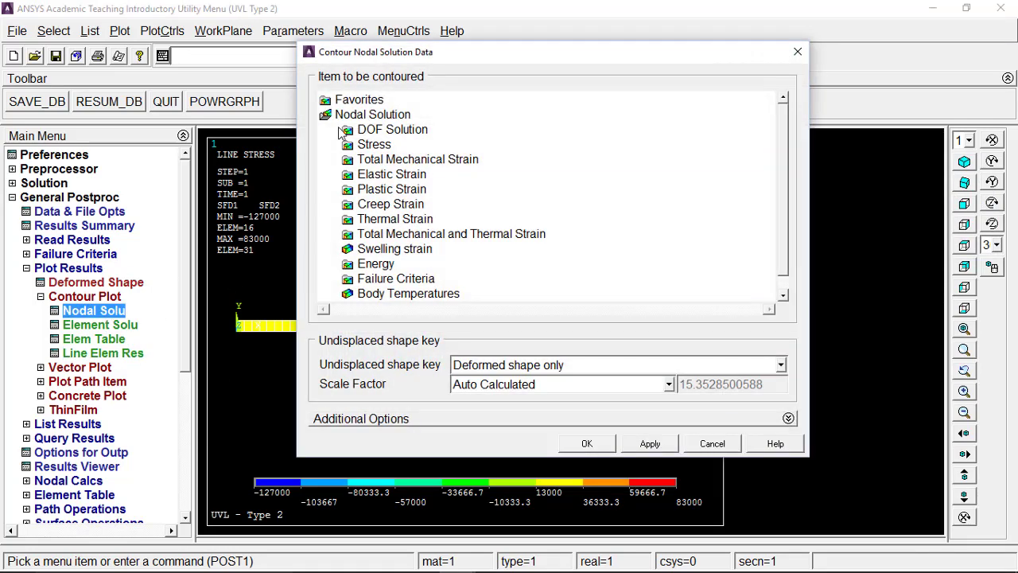
pyautogui.doubleClick(389, 130)
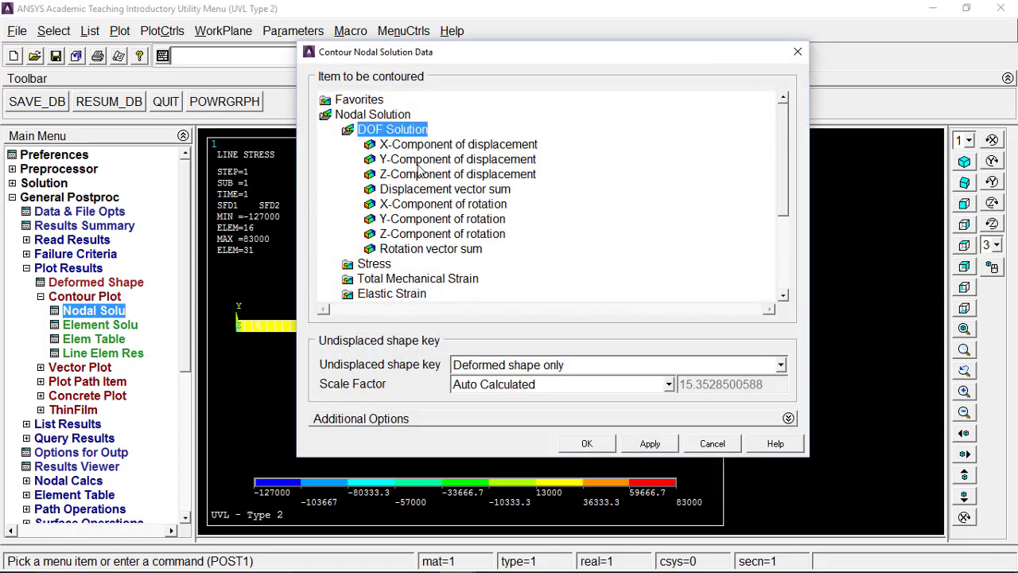
pyautogui.click(460, 191)
pyautogui.click(590, 444)
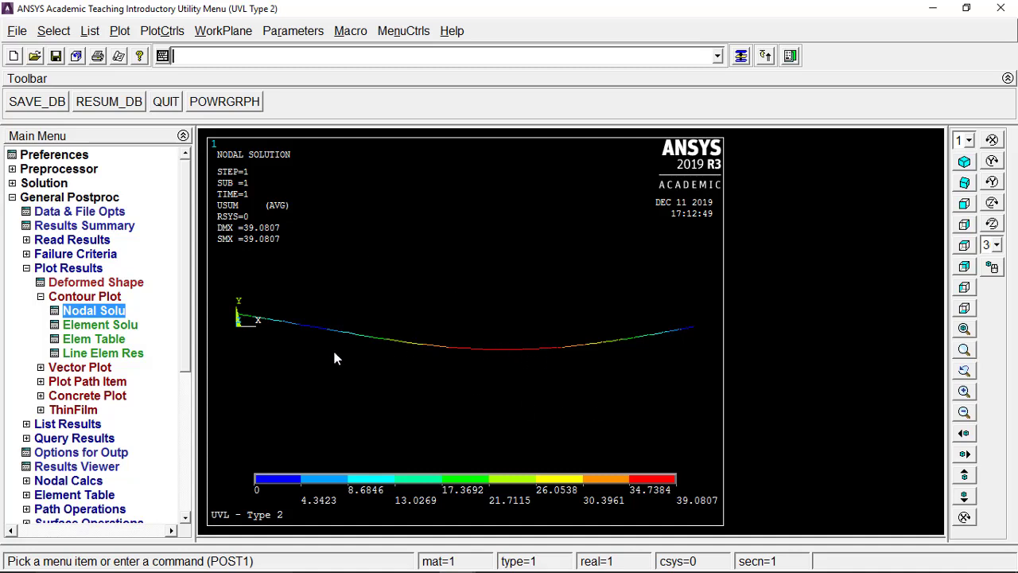
# Plot the predefined DOF solution vectors for Translation U on the undeformed mesh.
pyautogui.click(100, 296)
pyautogui.click(95, 310)
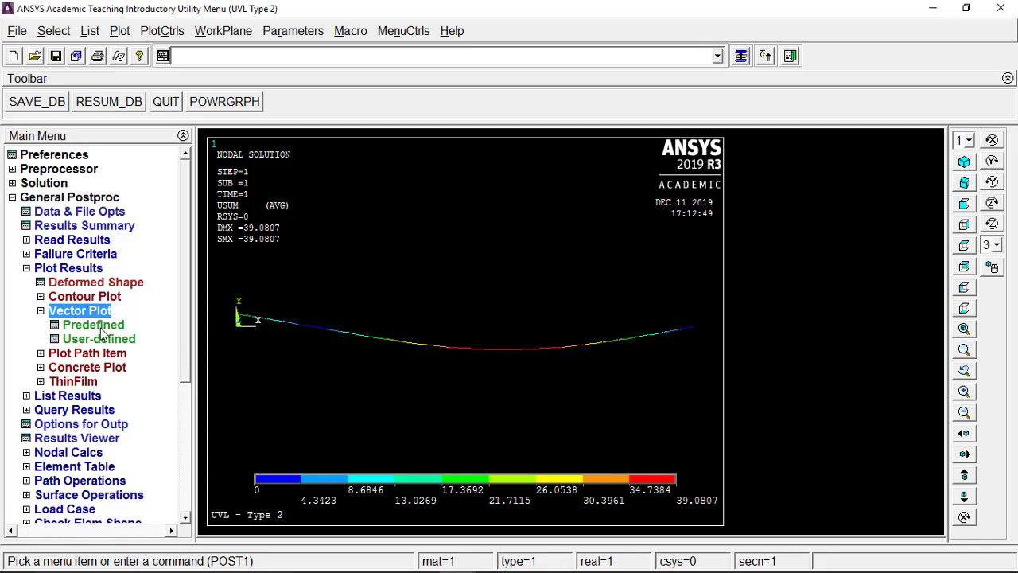
pyautogui.click(101, 328)
pyautogui.click(354, 503)
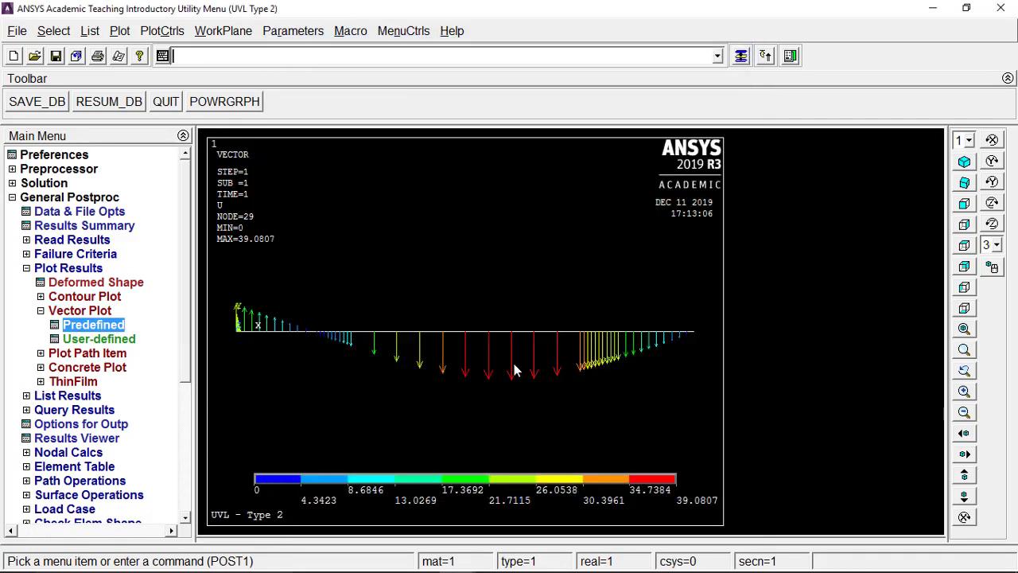
# Try to plot the predefined principal stress vectors on the undeformed mesh and dismiss the warning.
pyautogui.click(94, 326)
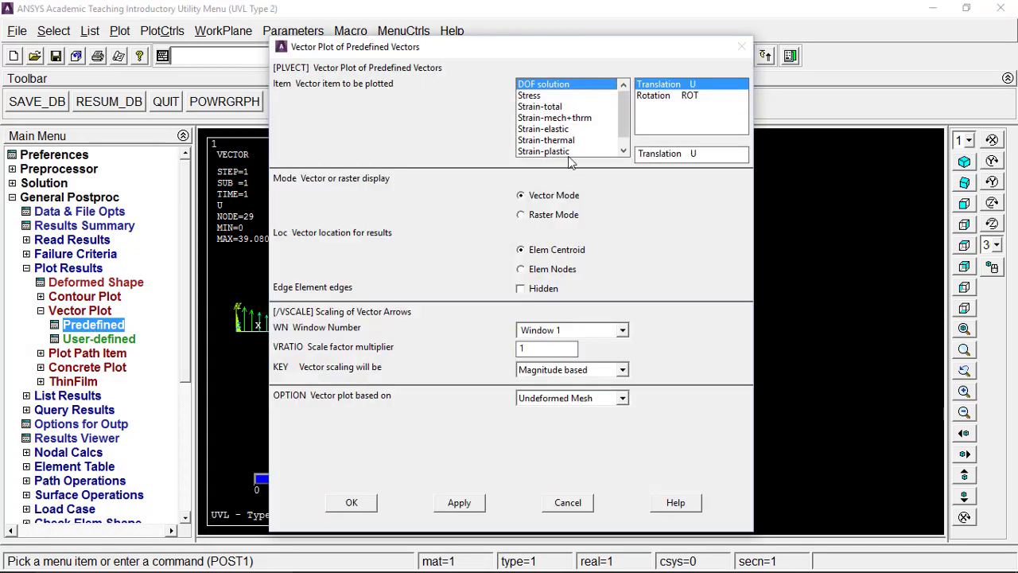
pyautogui.click(538, 96)
pyautogui.click(351, 504)
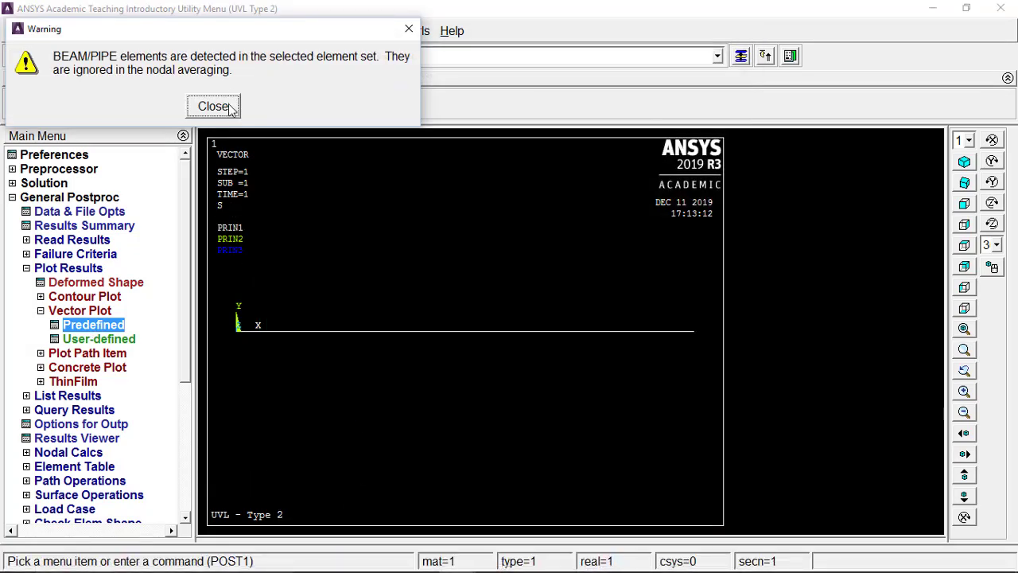
pyautogui.click(213, 107)
# Try to plot the predefined Strain-total principal vectors (EPTO) on the undeformed mesh and dismiss the warning.
pyautogui.click(117, 326)
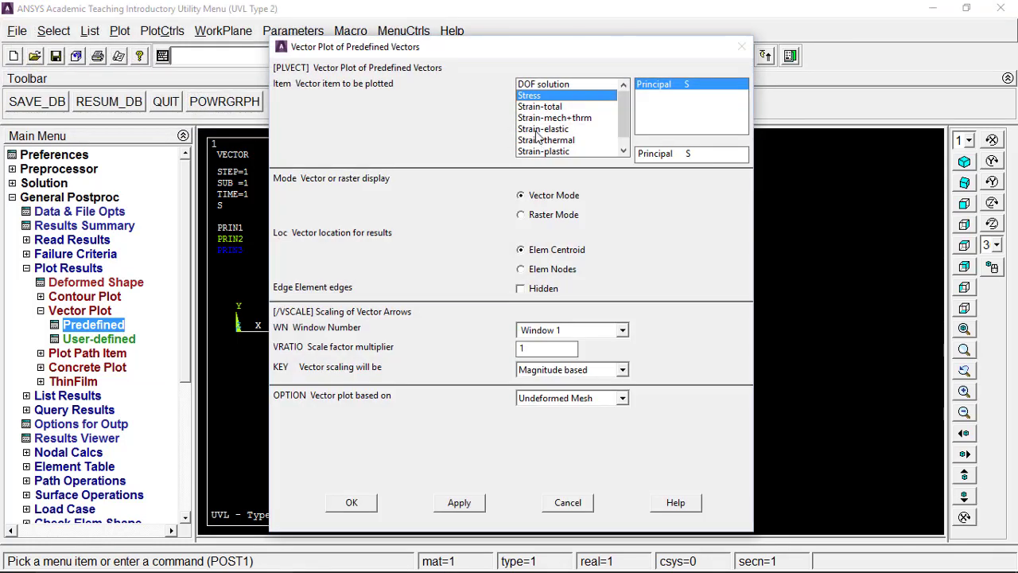
pyautogui.click(556, 84)
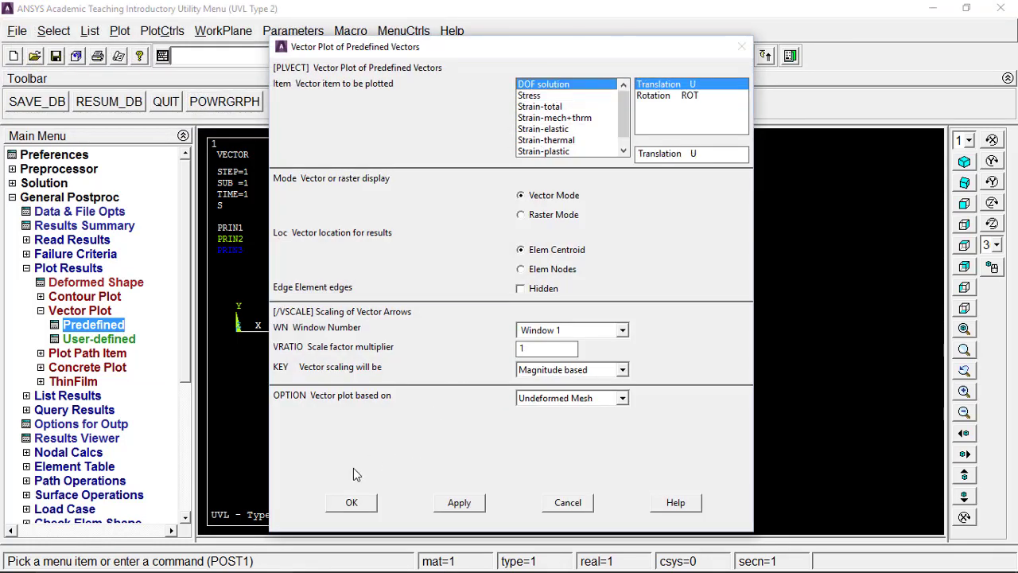
pyautogui.click(548, 106)
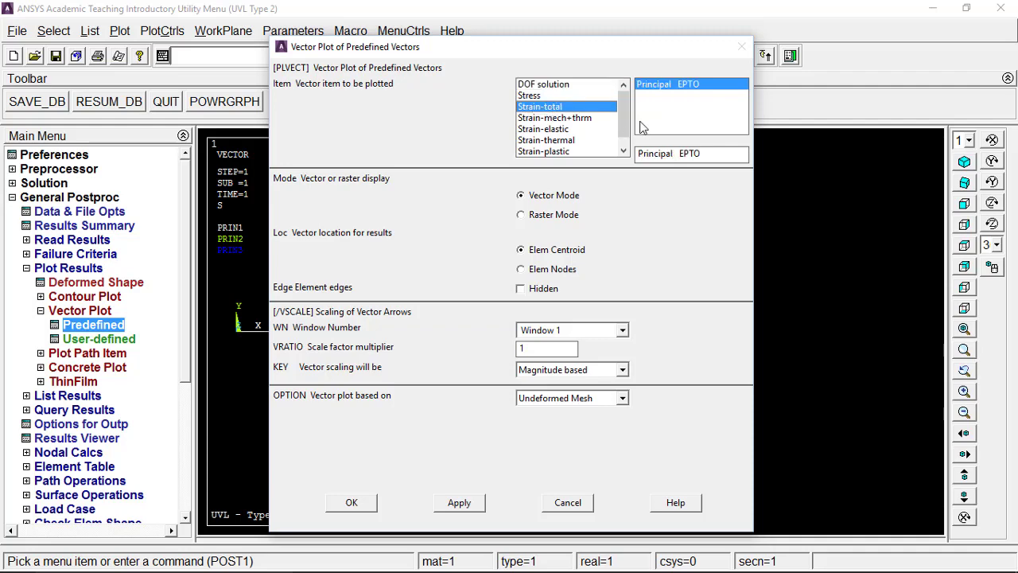
pyautogui.click(362, 502)
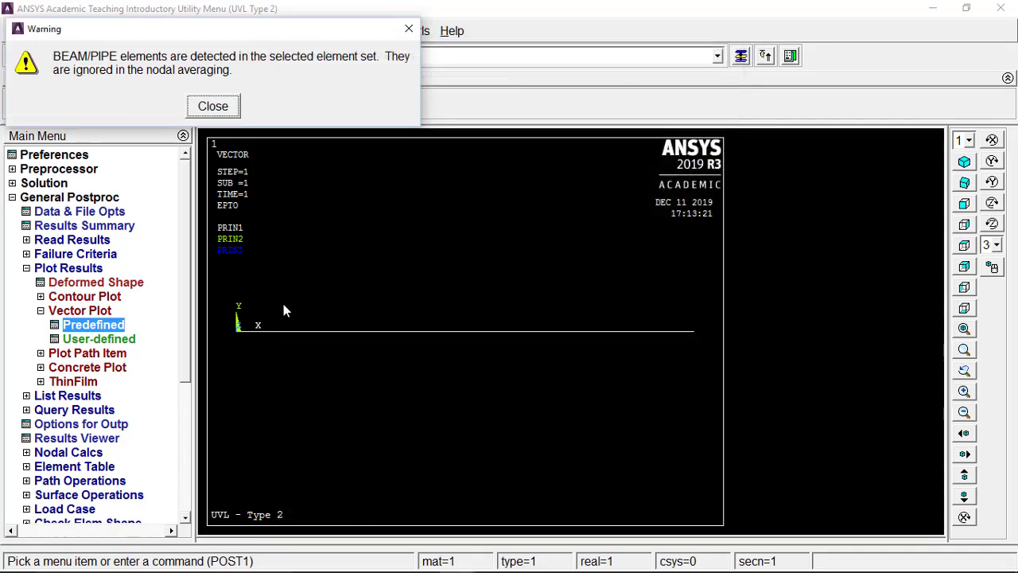
pyautogui.click(208, 105)
# Plot the nodal solution contour of the von Mises stress on the deformed shape only.
pyautogui.click(96, 311)
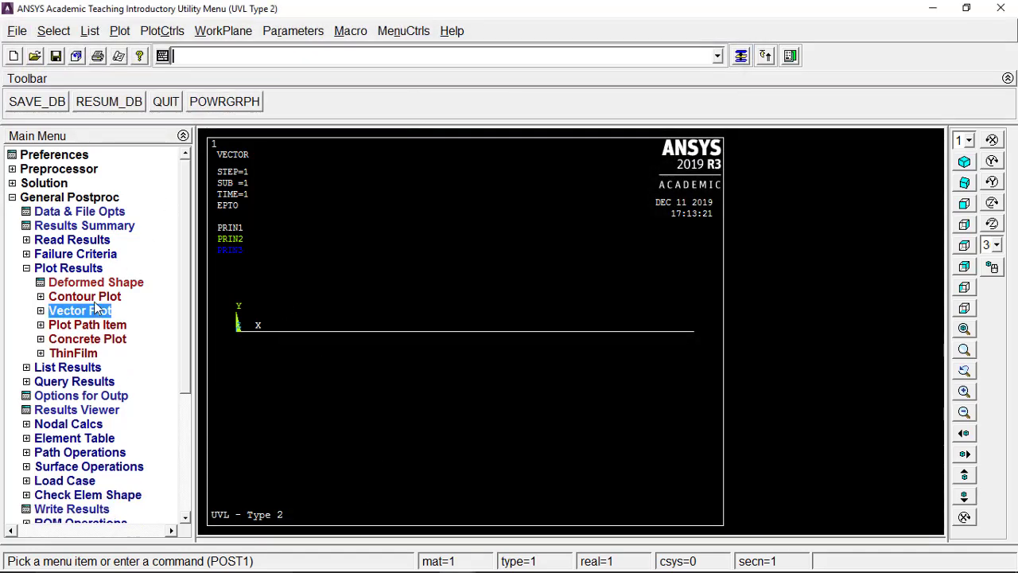
pyautogui.click(95, 301)
pyautogui.click(95, 310)
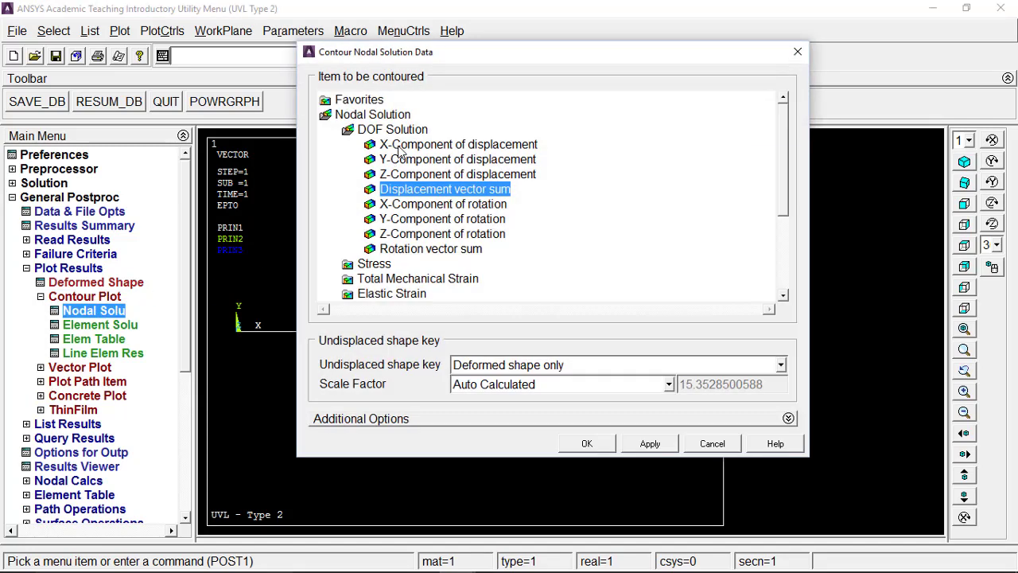
pyautogui.doubleClick(406, 130)
pyautogui.doubleClick(384, 146)
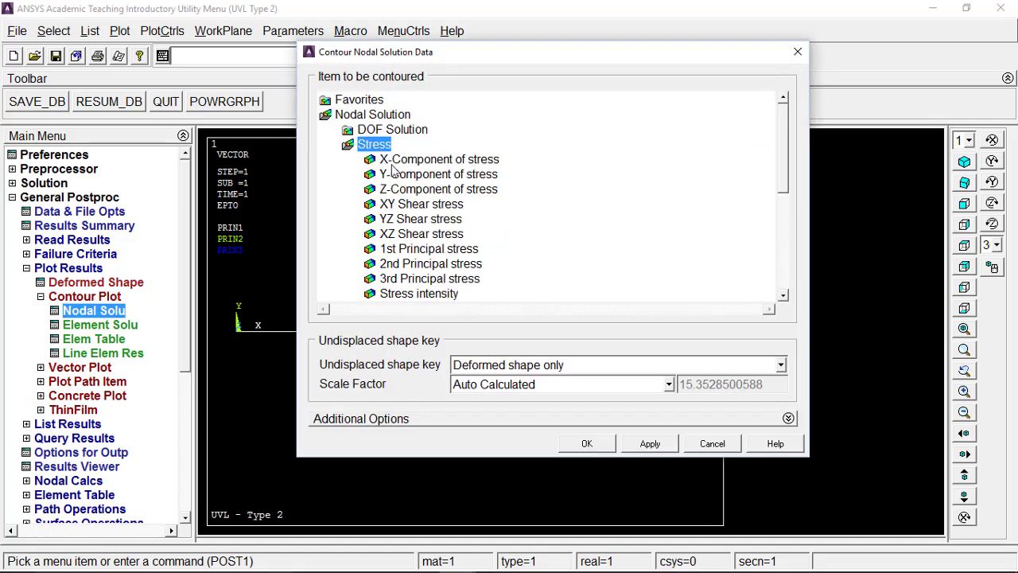
pyautogui.moveTo(783, 141); pyautogui.dragTo(786, 239)
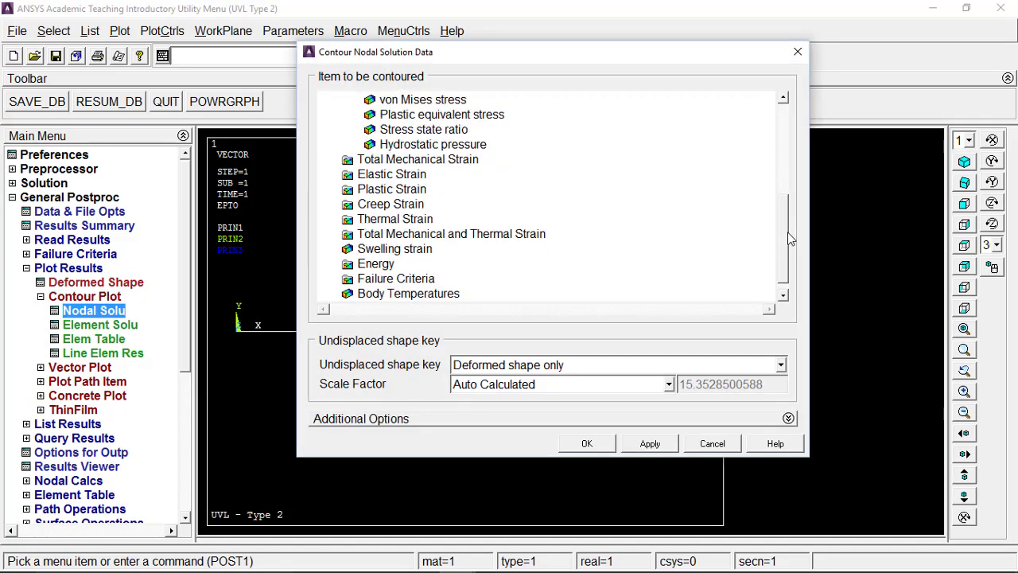
pyautogui.click(431, 103)
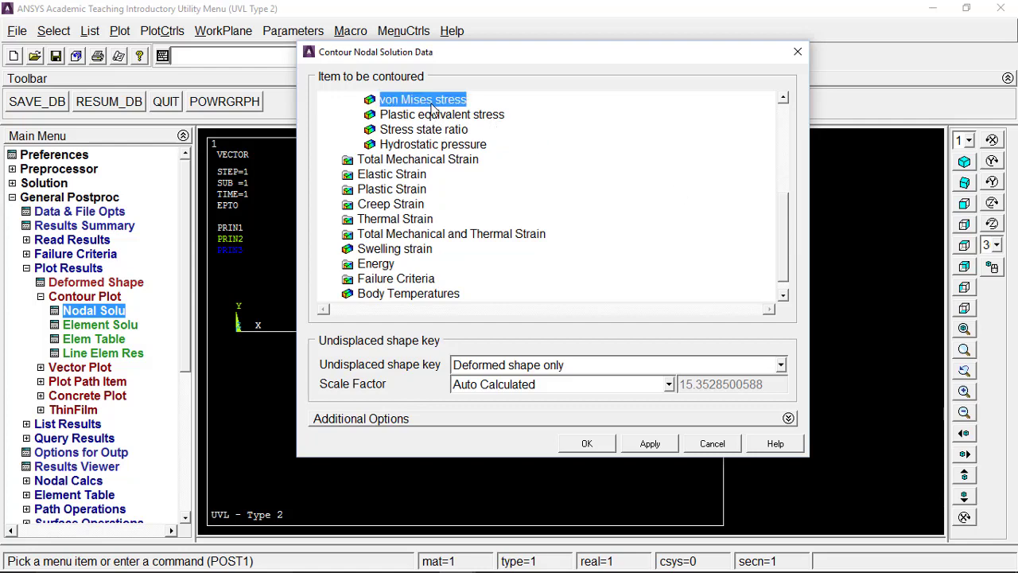
pyautogui.click(581, 444)
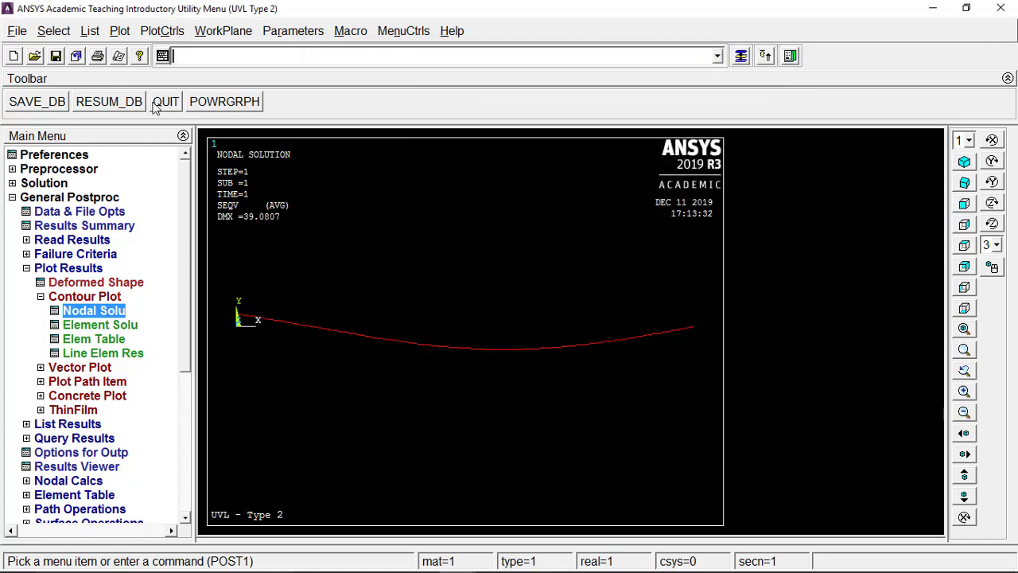
# Turn on the display of element shapes and inspect the von Mises stress contour along the beam in isometric view.
pyautogui.click(163, 32)
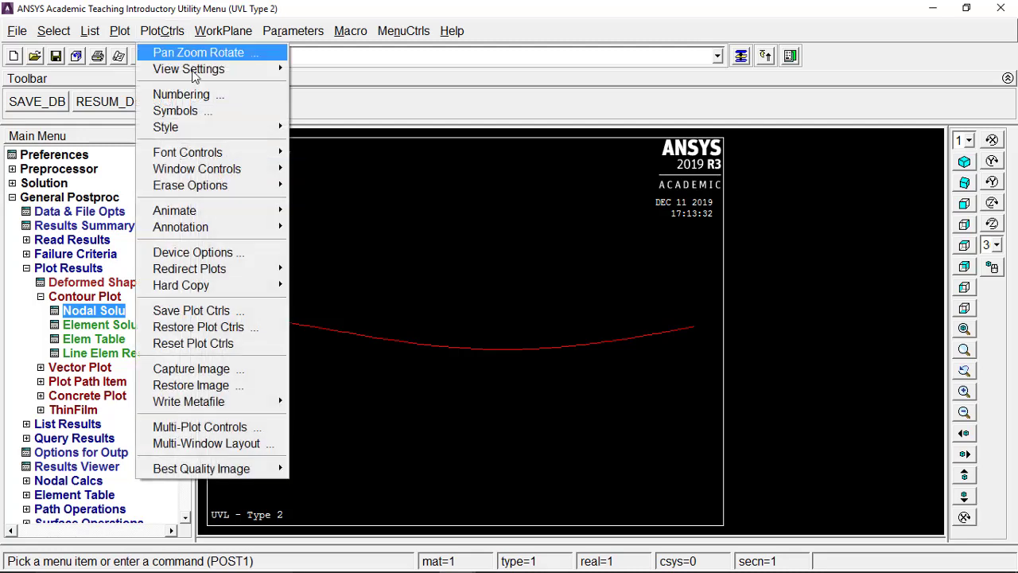
pyautogui.moveTo(197, 131)
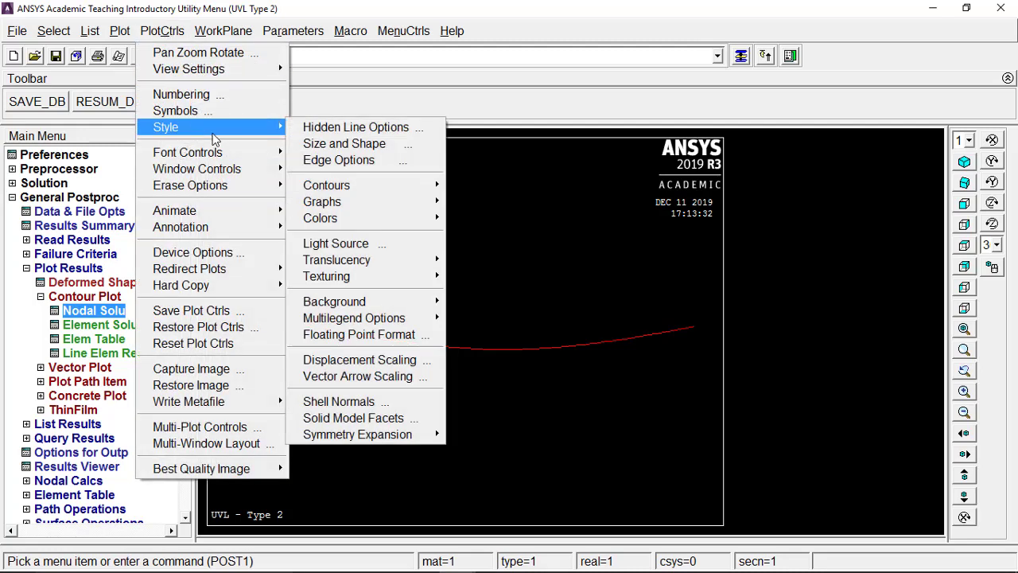
pyautogui.click(385, 152)
pyautogui.click(576, 149)
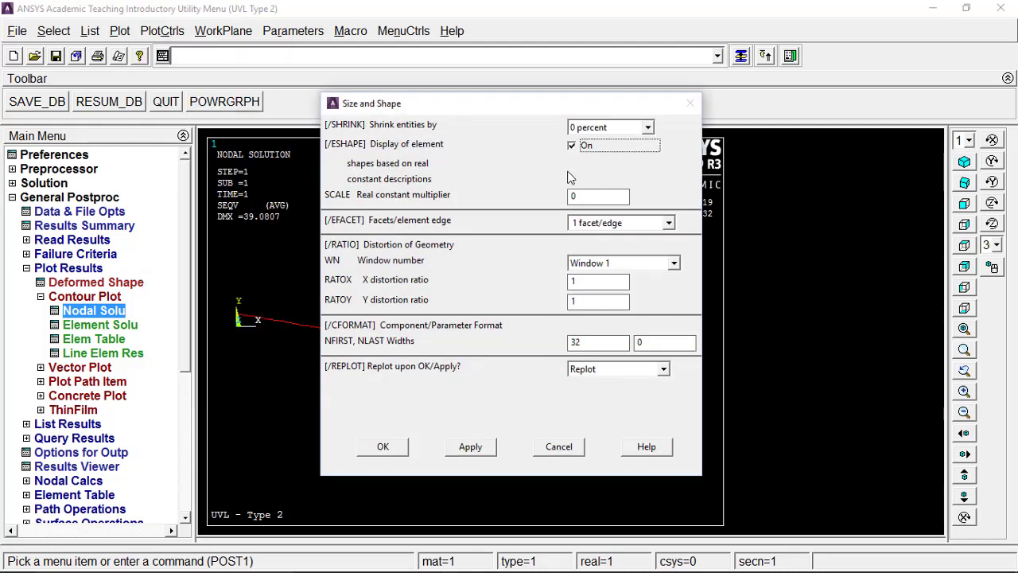
pyautogui.click(385, 446)
pyautogui.click(964, 161)
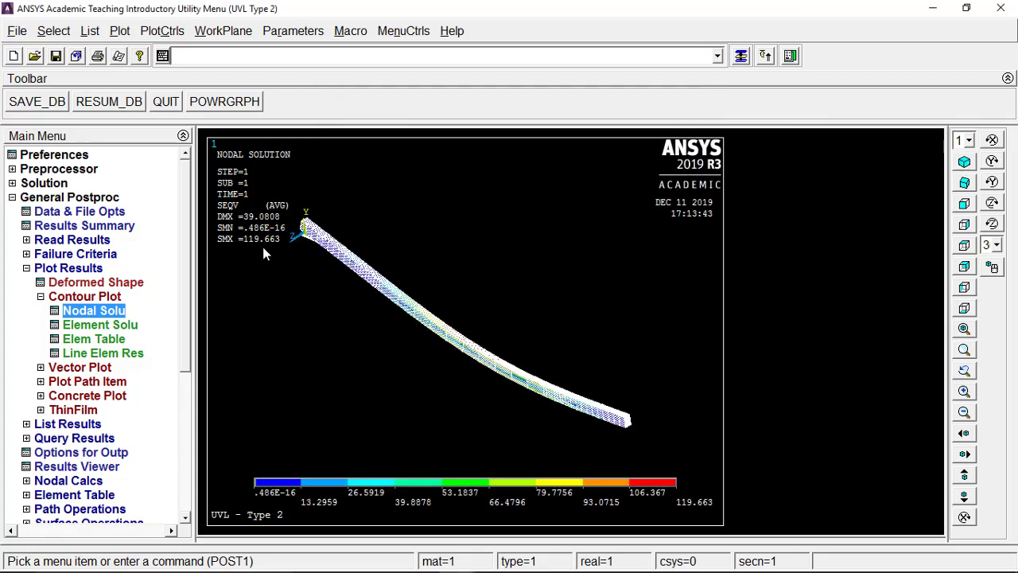
pyautogui.scroll(2, 469, 355)
pyautogui.scroll(1, 476, 364)
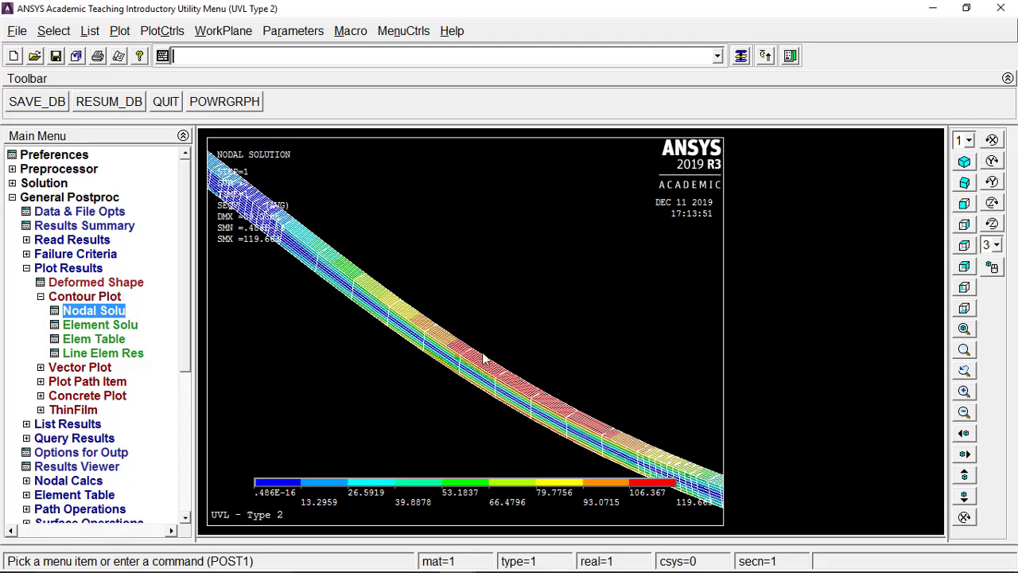
pyautogui.scroll(1, 580, 427)
pyautogui.scroll(-1, 562, 440)
pyautogui.scroll(-1, 561, 435)
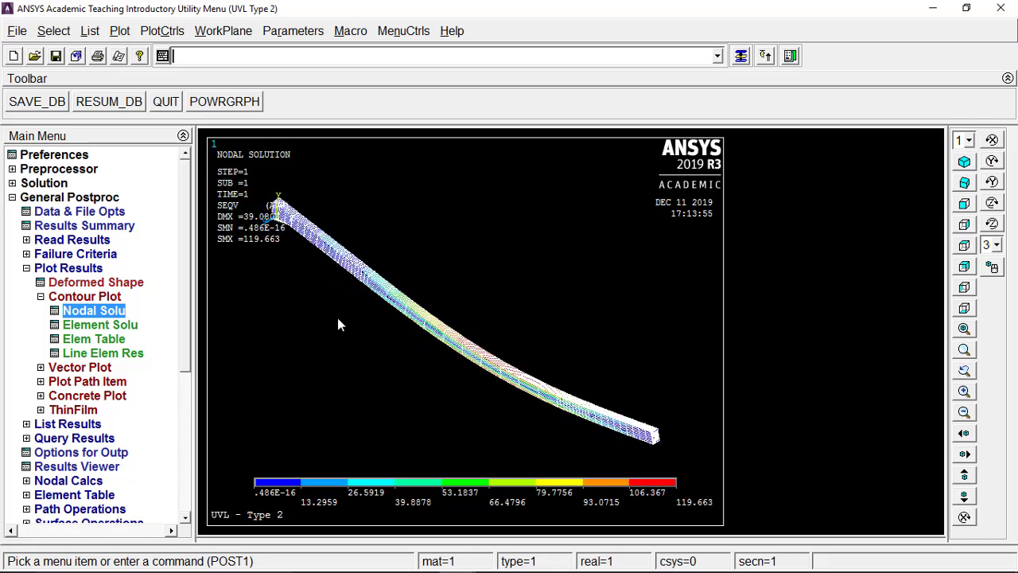
# Plot the nodal solution contour of the von Mises total mechanical strain on the deformed shape only.
pyautogui.click(118, 313)
pyautogui.doubleClick(379, 145)
pyautogui.doubleClick(410, 161)
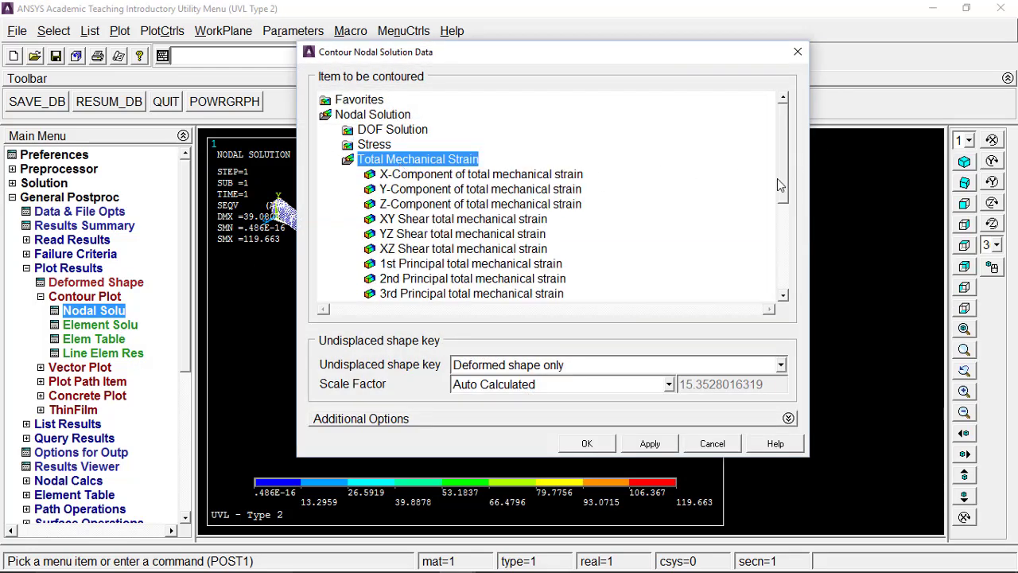
pyautogui.moveTo(777, 178); pyautogui.dragTo(774, 222)
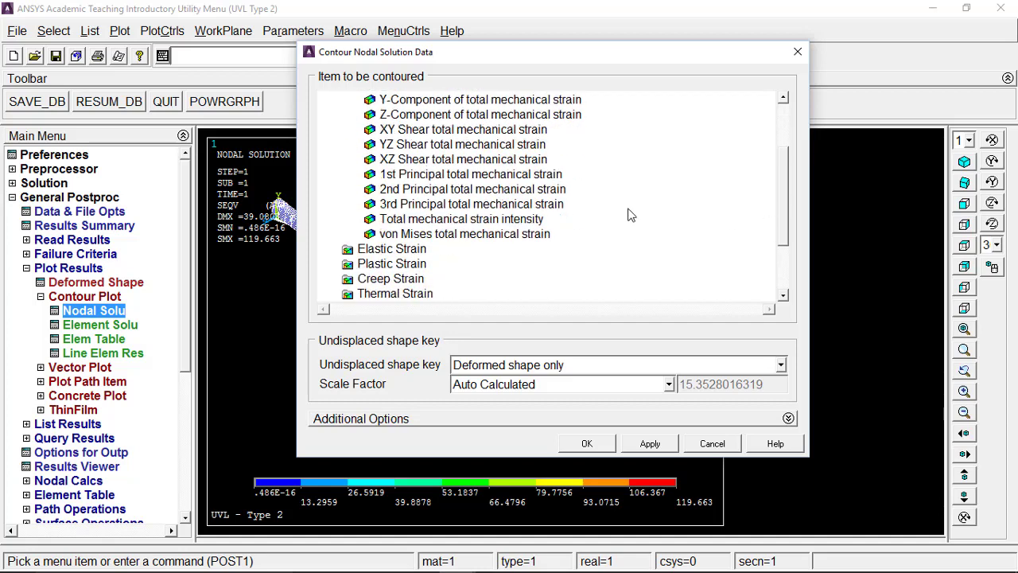
pyautogui.click(522, 235)
pyautogui.click(589, 443)
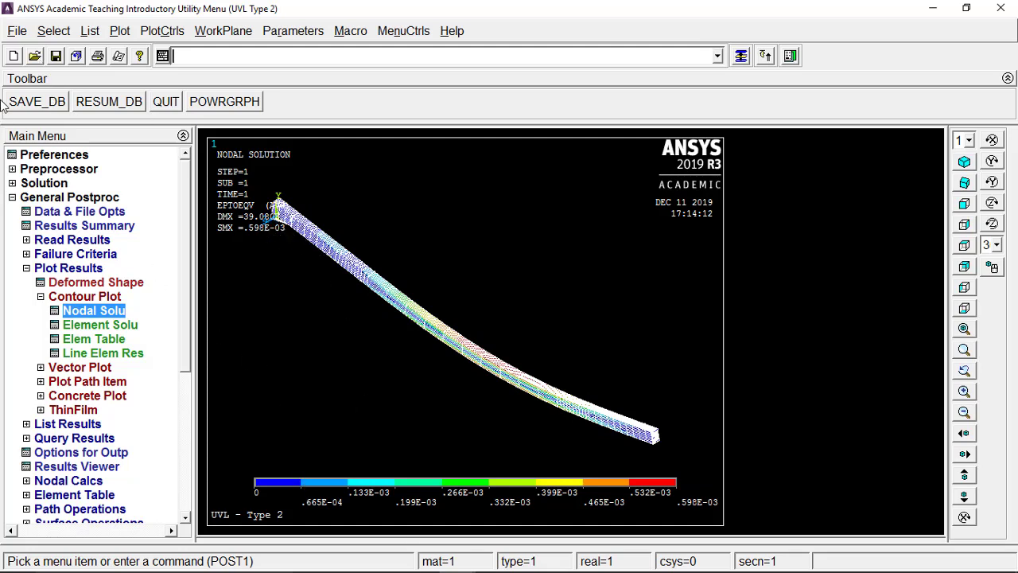
# Switch to Word to view the Type 3 (0 to High) load diagram, and switch to the ANSYS Product Launcher.
pyautogui.moveTo(510, 567)
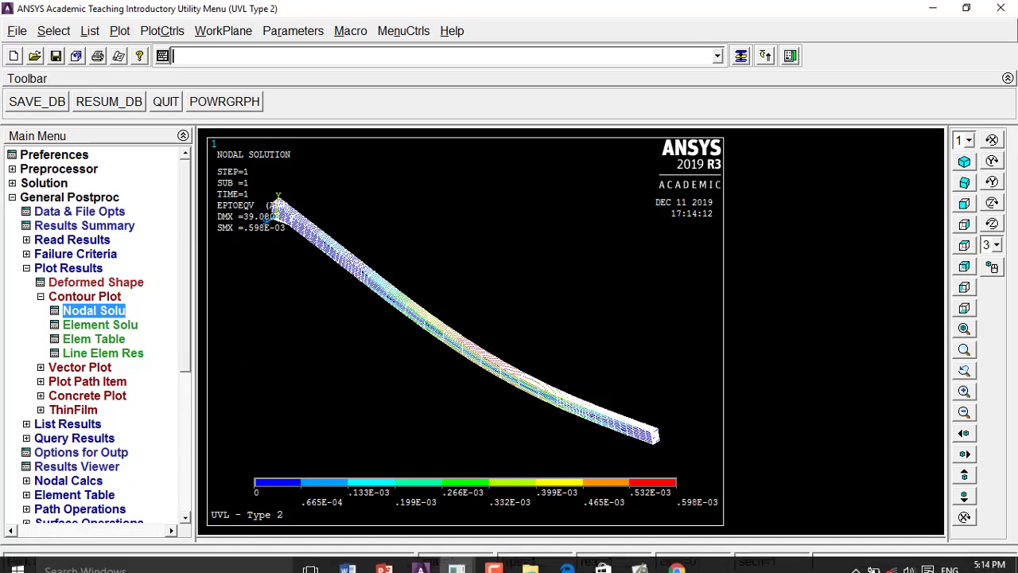
pyautogui.click(490, 565)
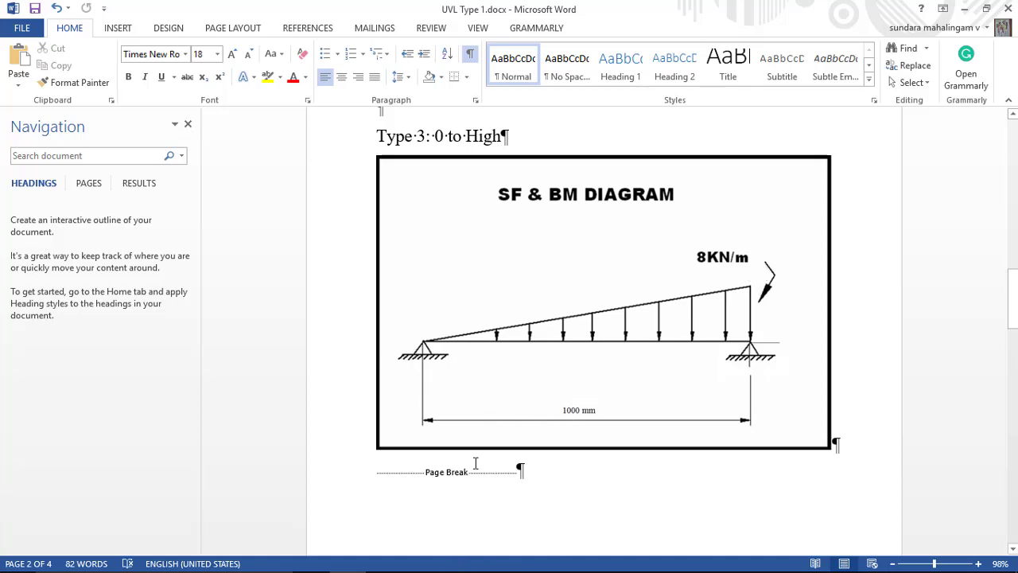
pyautogui.moveTo(421, 569)
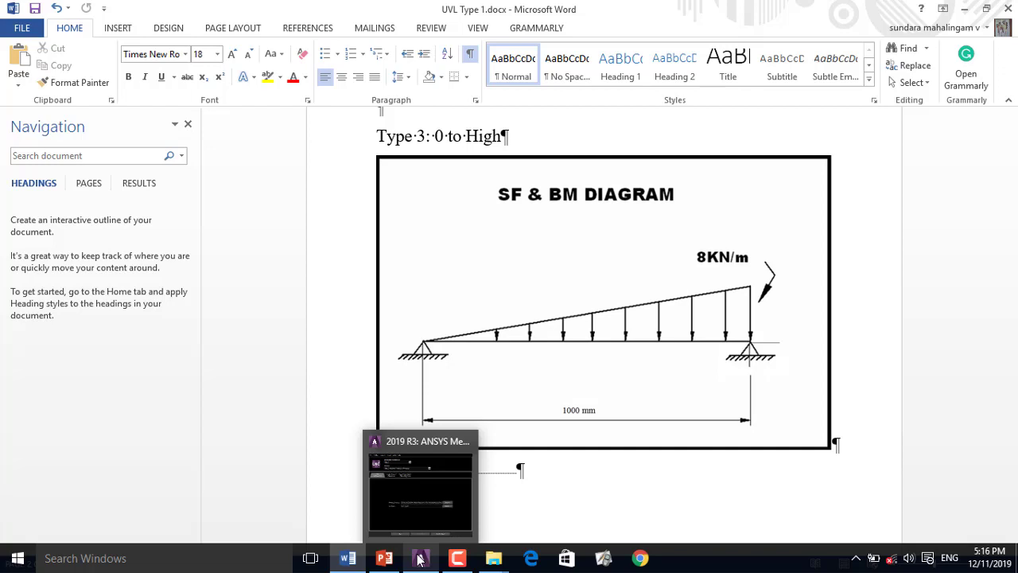
pyautogui.click(420, 559)
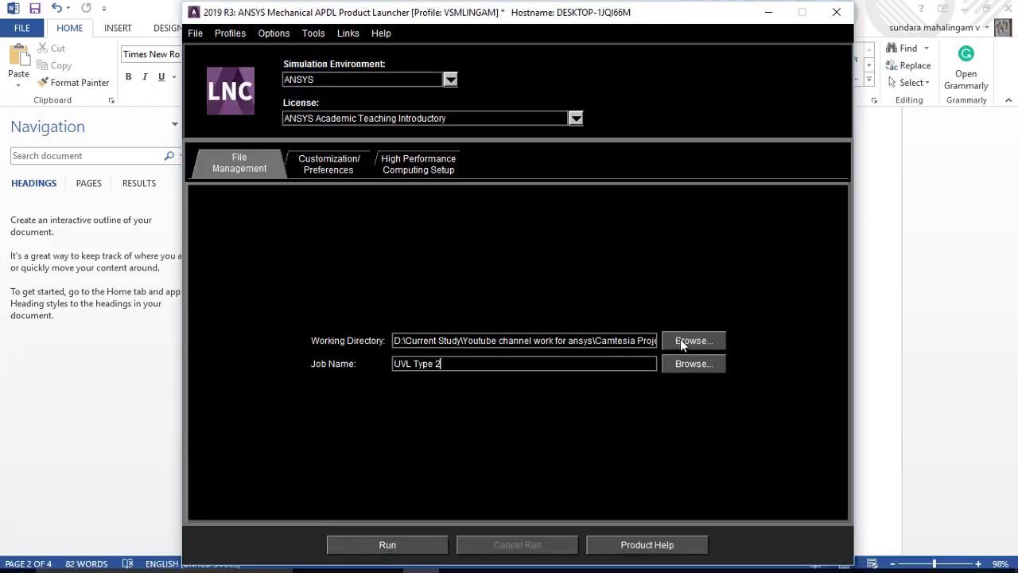
# Launch ANSYS with the working directory UVL Type 3\Practice File\Ansys File and the job name "UVL Type 3".
pyautogui.click(682, 338)
pyautogui.click(505, 311)
pyautogui.click(495, 301)
pyautogui.click(495, 313)
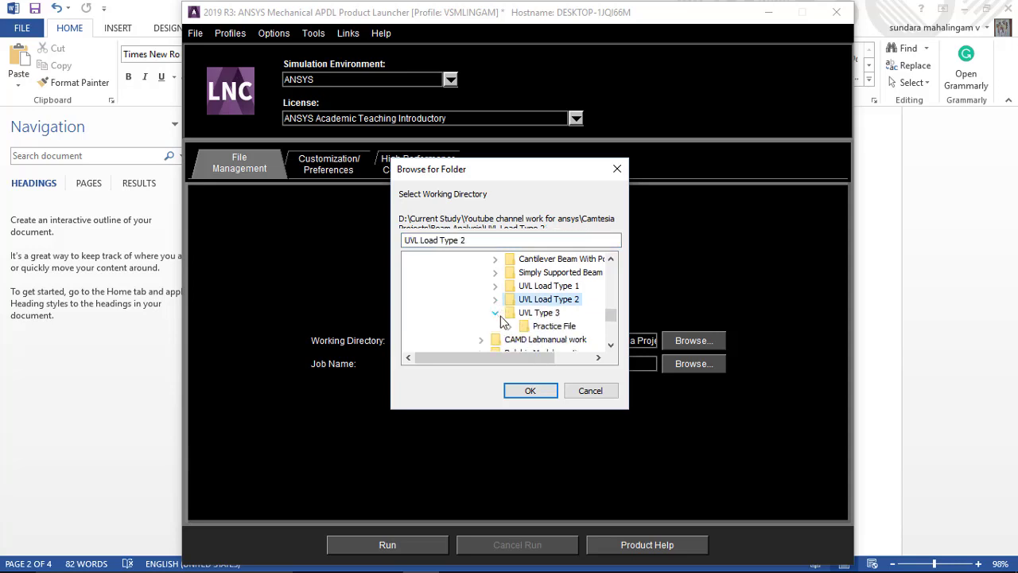
pyautogui.click(510, 327)
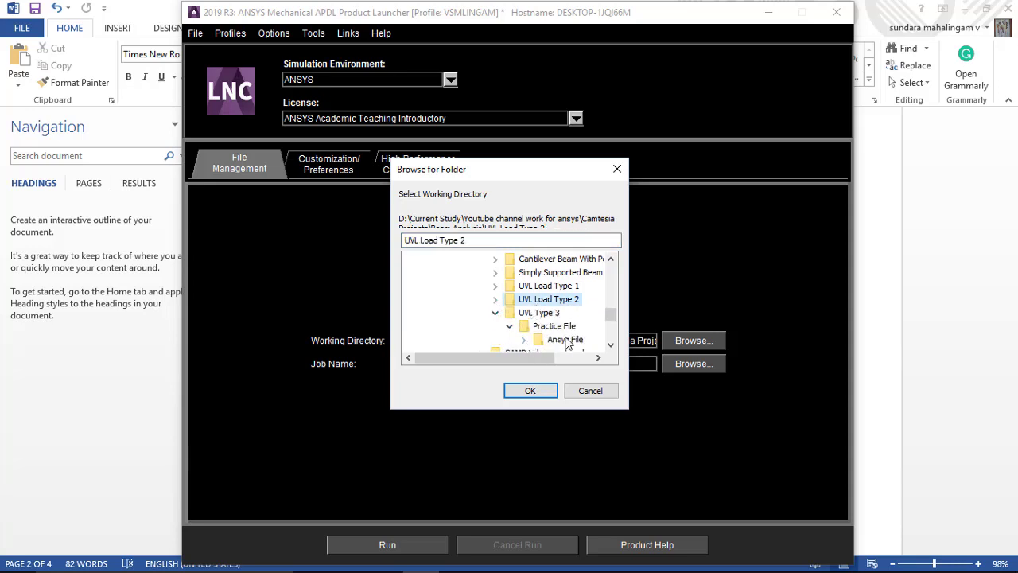
pyautogui.click(565, 341)
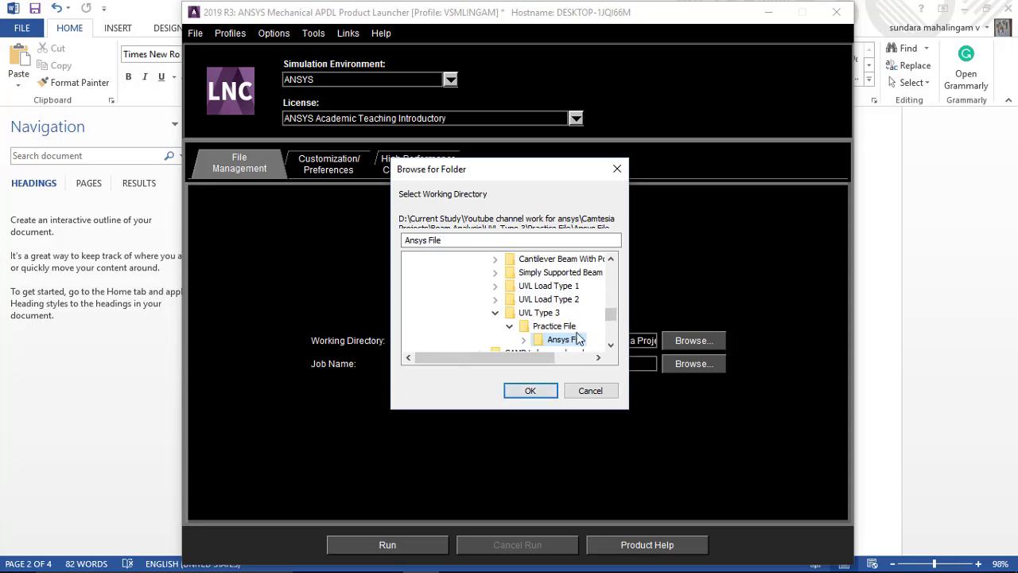
pyautogui.click(530, 390)
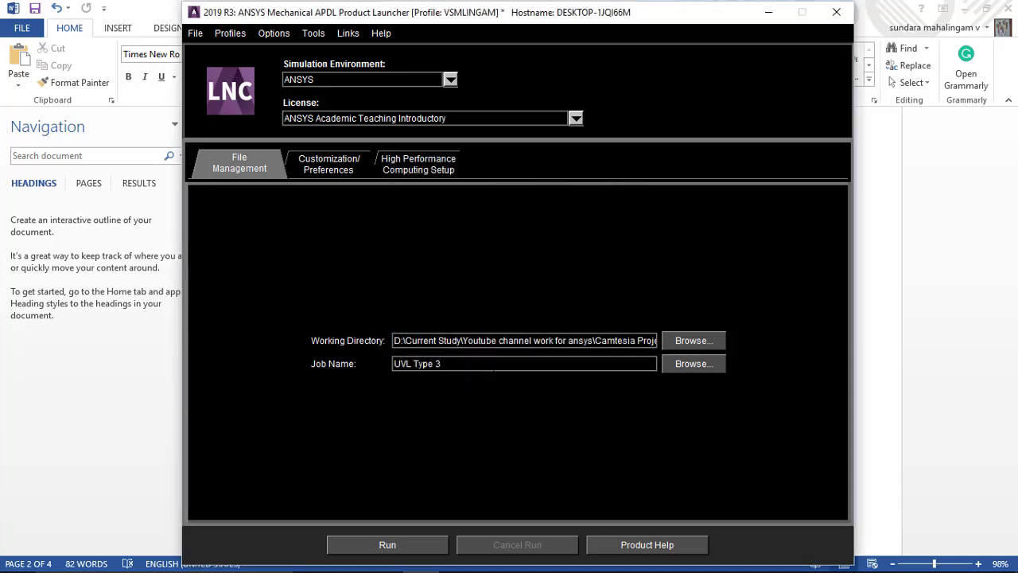
pyautogui.click(396, 545)
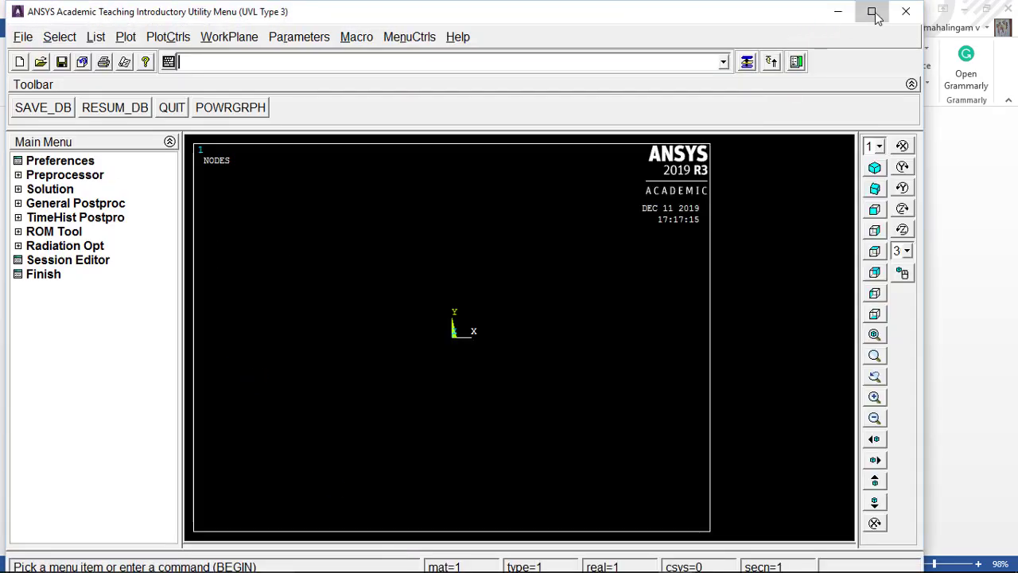
# Maximize the new ANSYS window and set the analysis title to "UVL - TYPE 3".
pyautogui.click(873, 14)
pyautogui.click(17, 30)
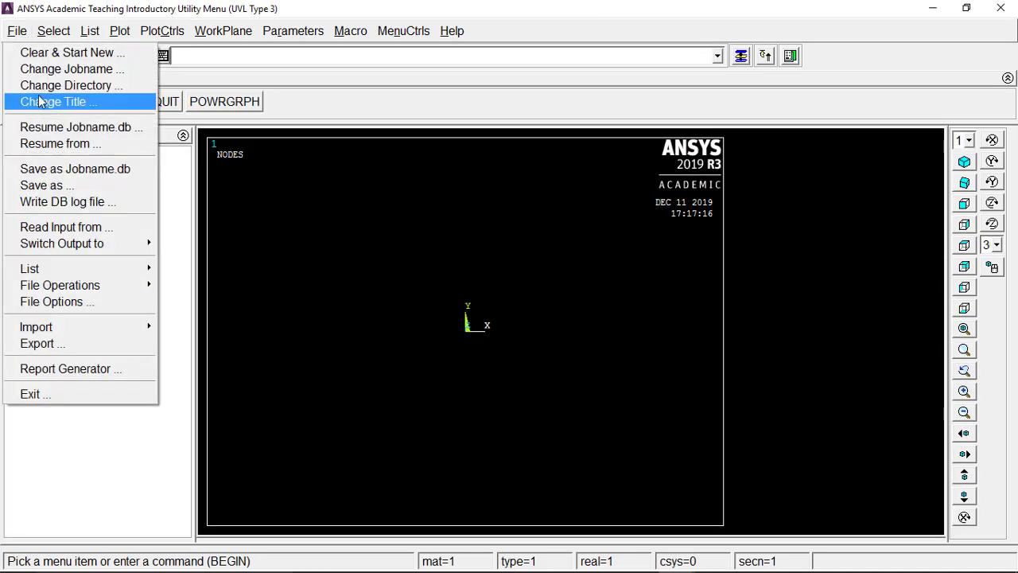
pyautogui.click(40, 101)
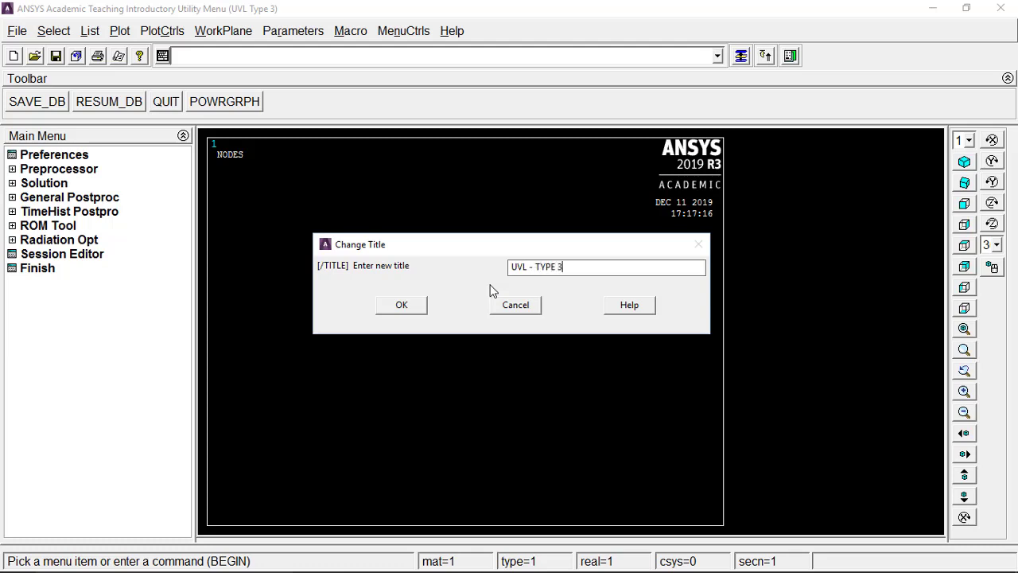
pyautogui.click(406, 305)
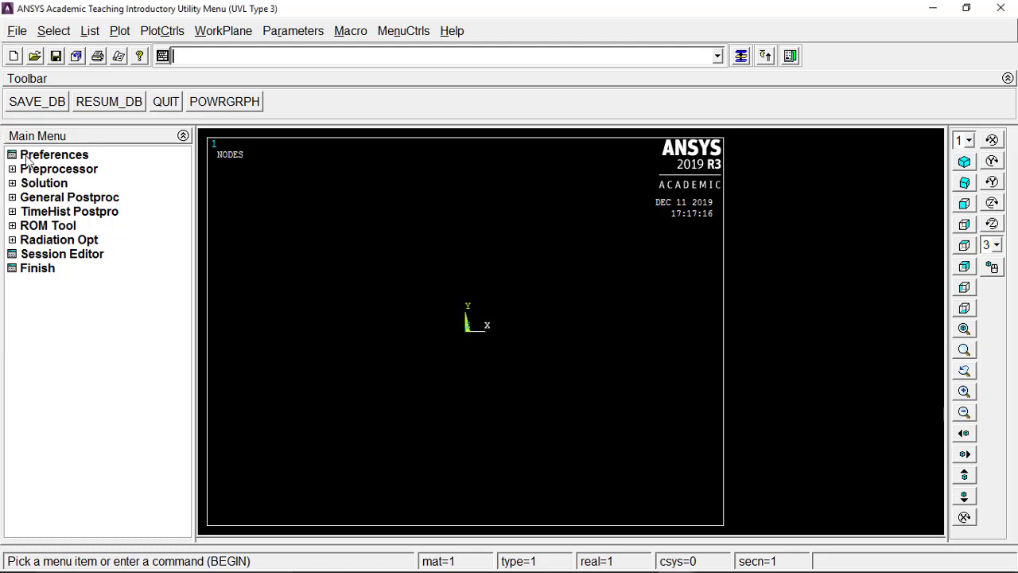
# Set the GUI filtering preferences to the Structural discipline with the h-Method.
pyautogui.click(52, 156)
pyautogui.click(527, 183)
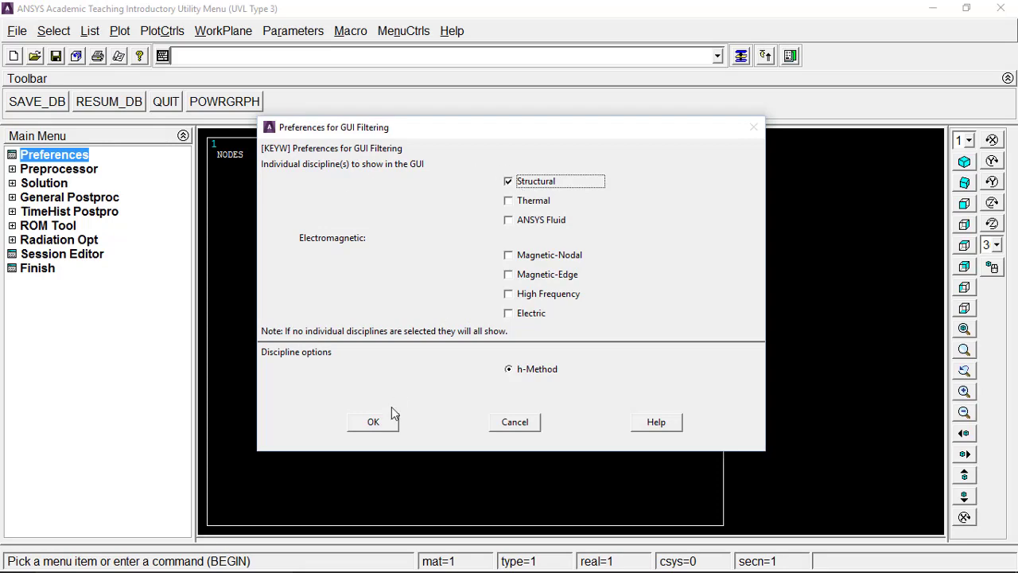
pyautogui.click(374, 423)
# Add a structural Beam element from the element library as element type reference number 1.
pyautogui.click(59, 168)
pyautogui.click(77, 184)
pyautogui.click(86, 198)
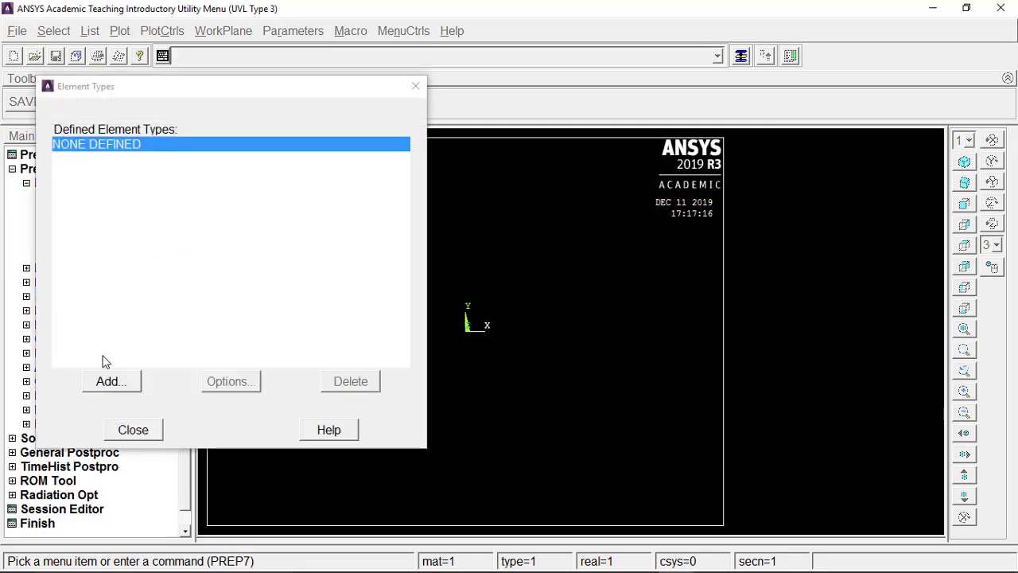
pyautogui.click(108, 383)
pyautogui.click(557, 252)
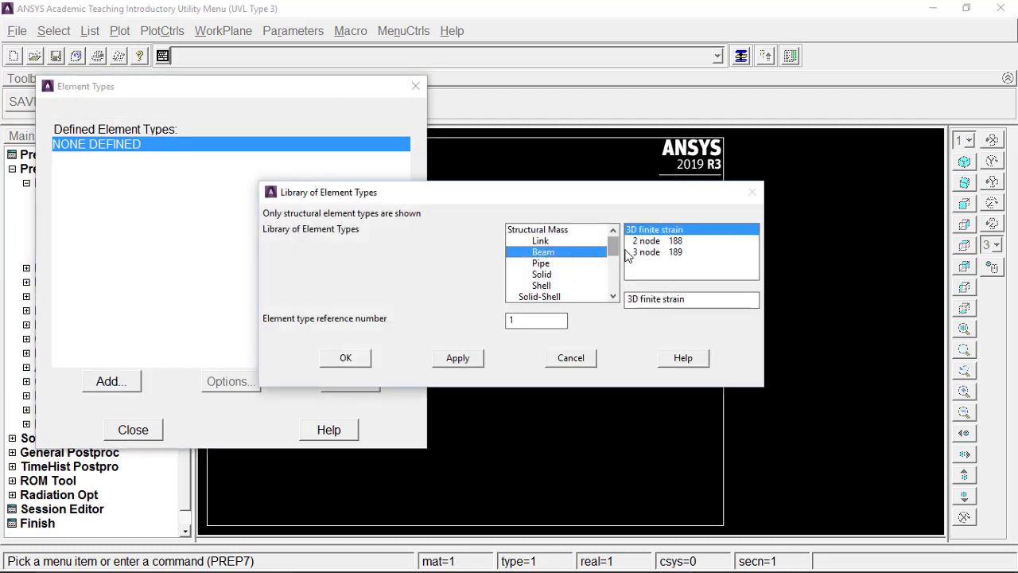
pyautogui.click(345, 357)
pyautogui.click(140, 428)
# Define material model 1 as structural linear elastic isotropic with EX 2e5 and PRXY 0.3.
pyautogui.click(98, 186)
pyautogui.click(86, 215)
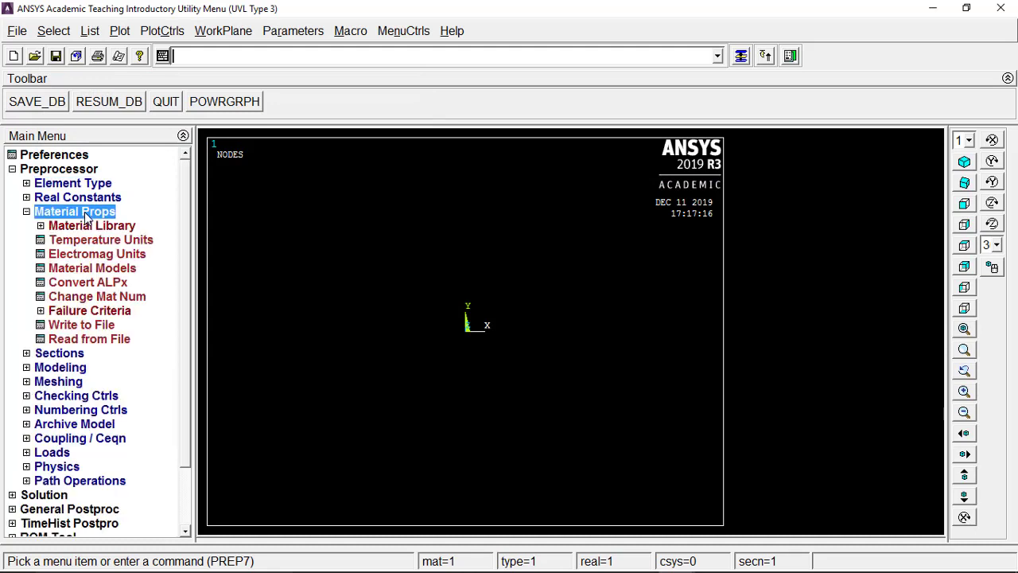
pyautogui.click(113, 269)
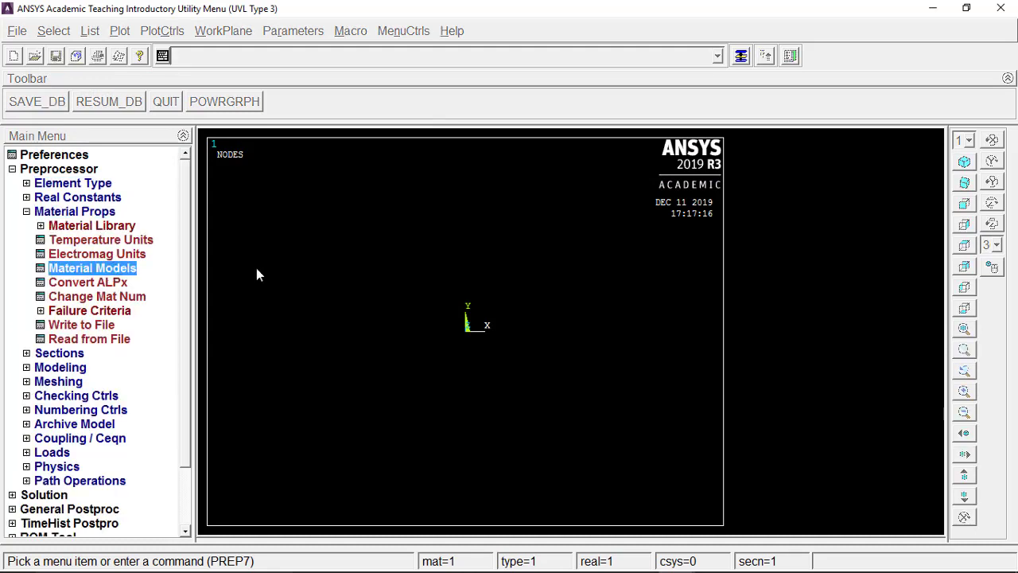
pyautogui.doubleClick(549, 254)
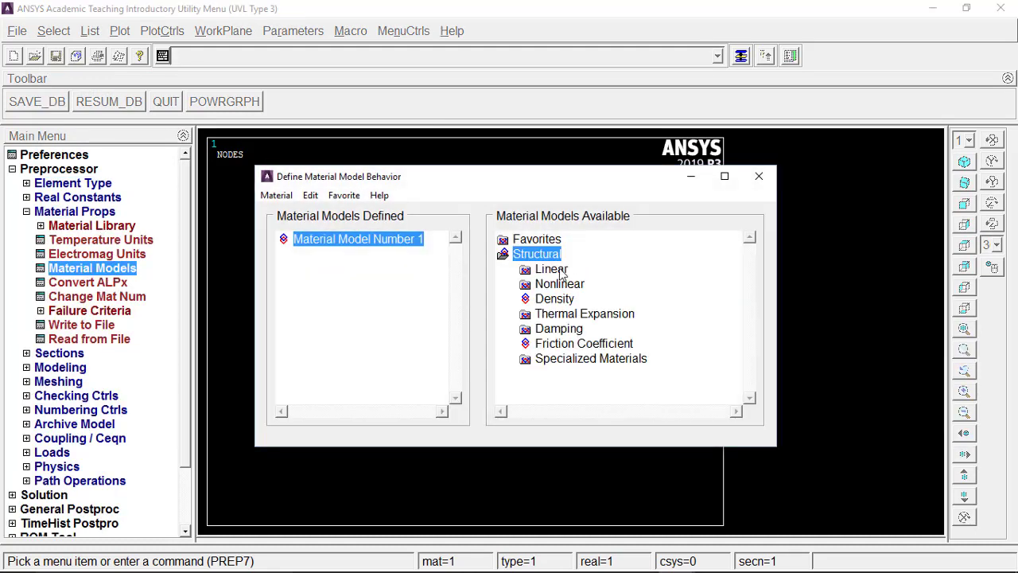
pyautogui.doubleClick(551, 269)
pyautogui.doubleClick(584, 284)
pyautogui.doubleClick(600, 298)
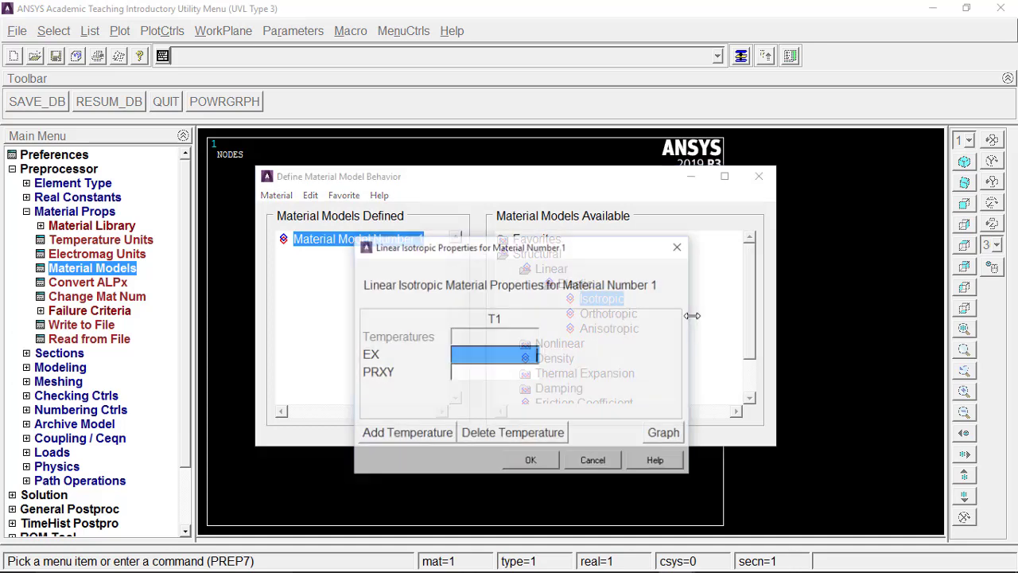
pyautogui.write('2e5')
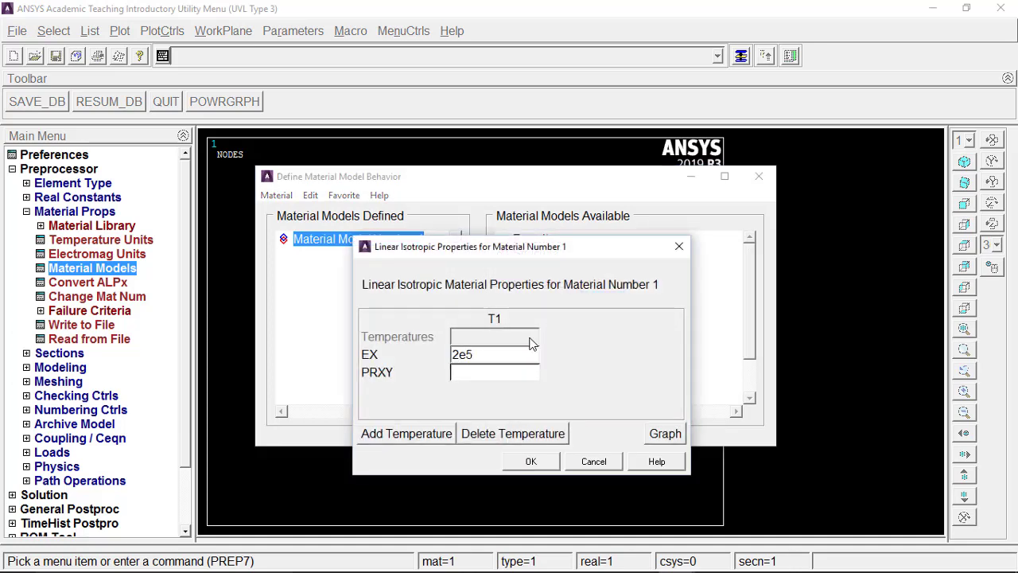
pyautogui.click(475, 372)
pyautogui.write('0')
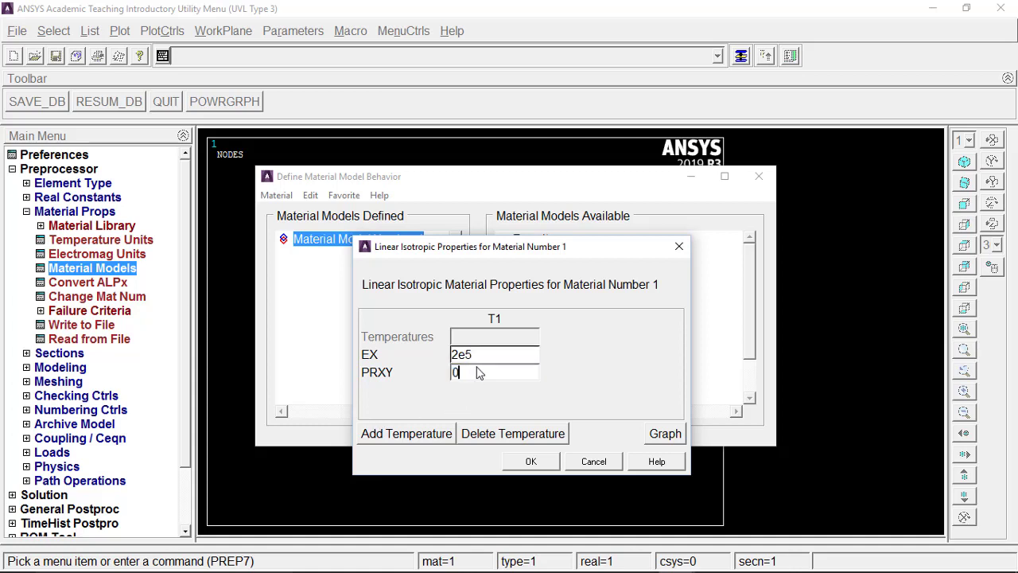
pyautogui.write('.3')
pyautogui.click(537, 465)
pyautogui.click(759, 176)
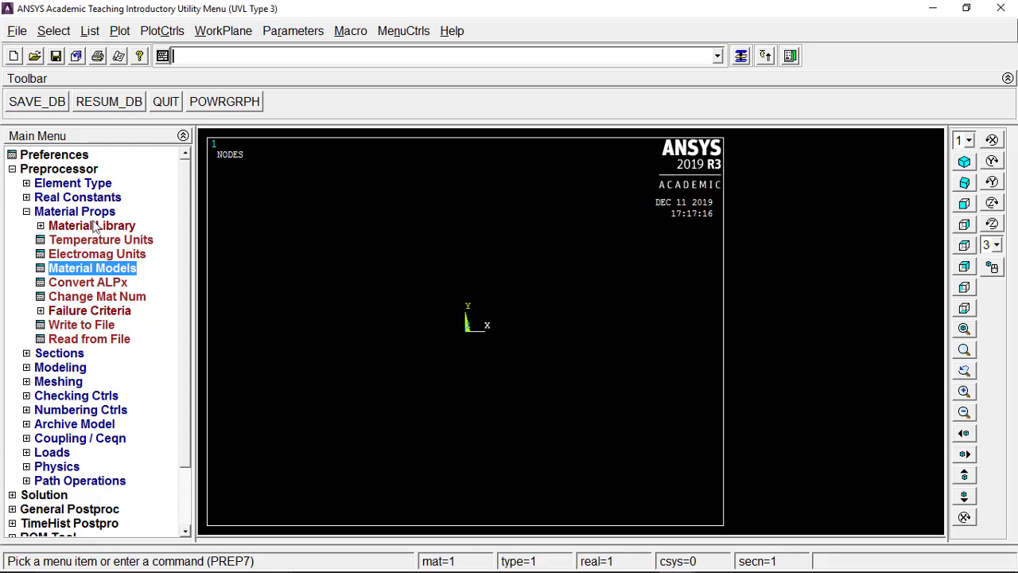
# Set up rectangular beam section ID 1 with B 300, H 200, Nb 15 and Nh 20.
pyautogui.click(101, 212)
pyautogui.click(70, 226)
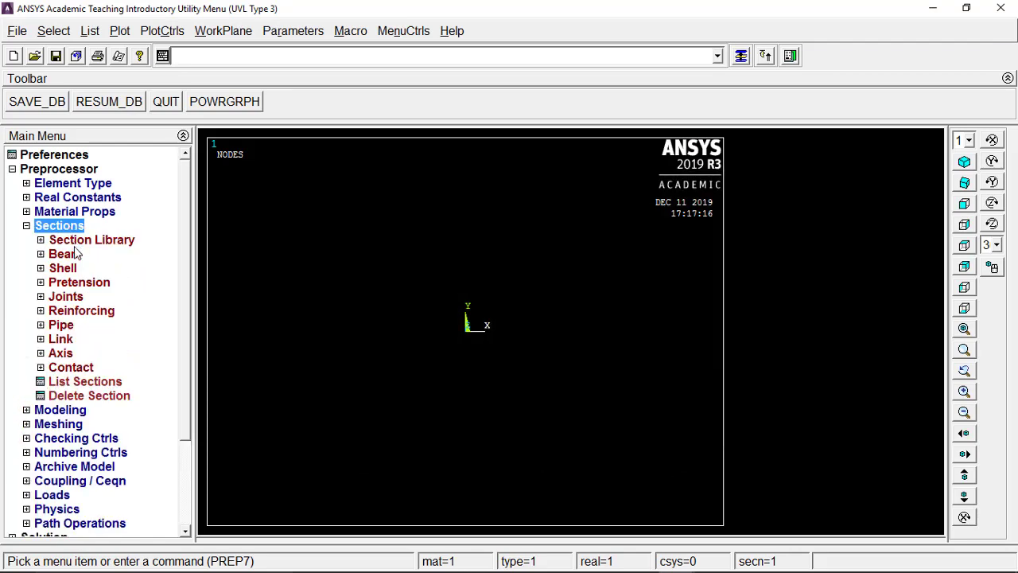
pyautogui.click(64, 254)
pyautogui.click(104, 268)
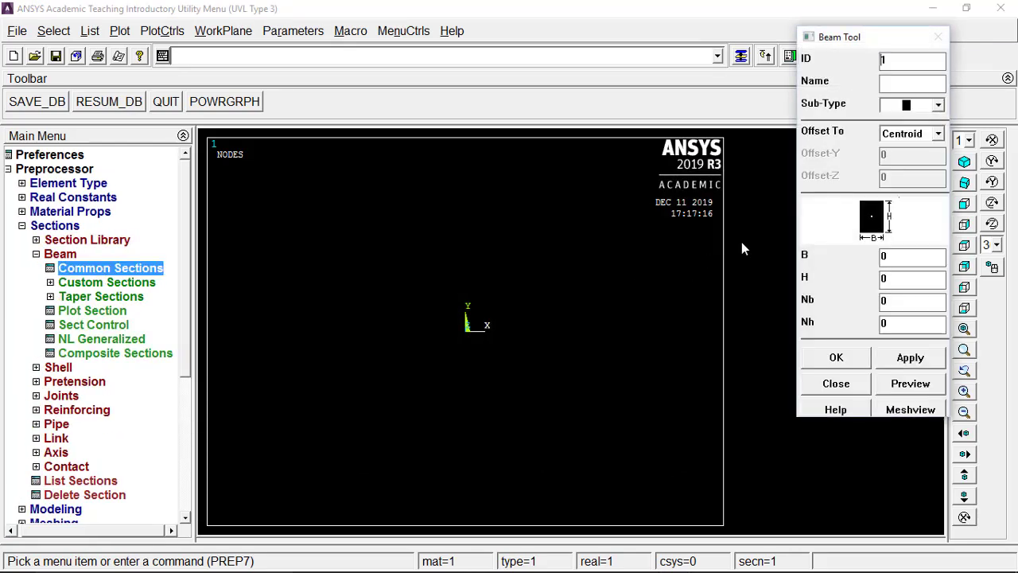
pyautogui.doubleClick(892, 255)
pyautogui.write('30000')
pyautogui.press('BackSpace')
pyautogui.press('BackSpace')
pyautogui.doubleClick(919, 283)
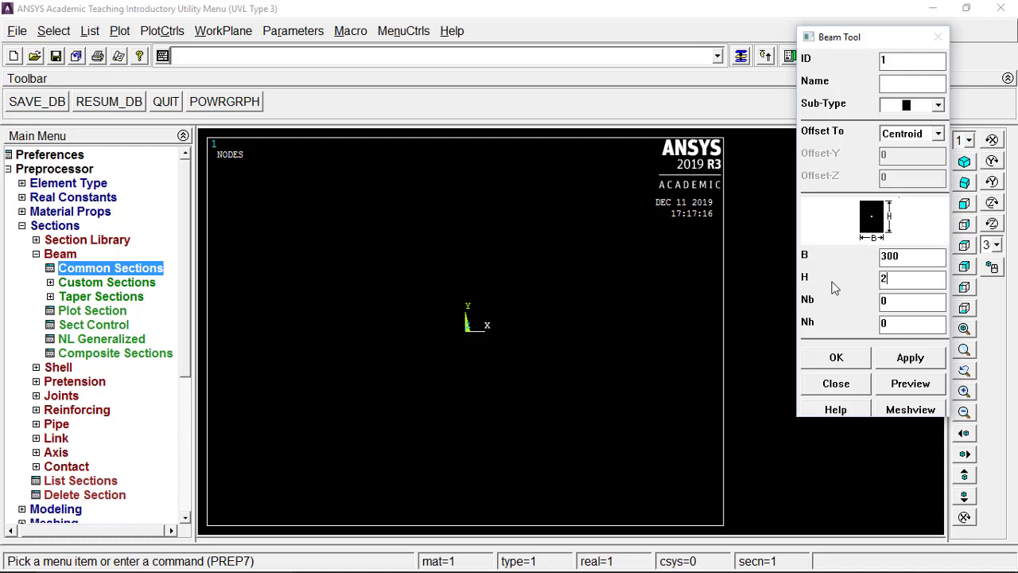
pyautogui.doubleClick(906, 301)
pyautogui.doubleClick(904, 324)
pyautogui.write('20')
# Preview the beam section's data summary and mesh, and accept the section definition.
pyautogui.click(921, 385)
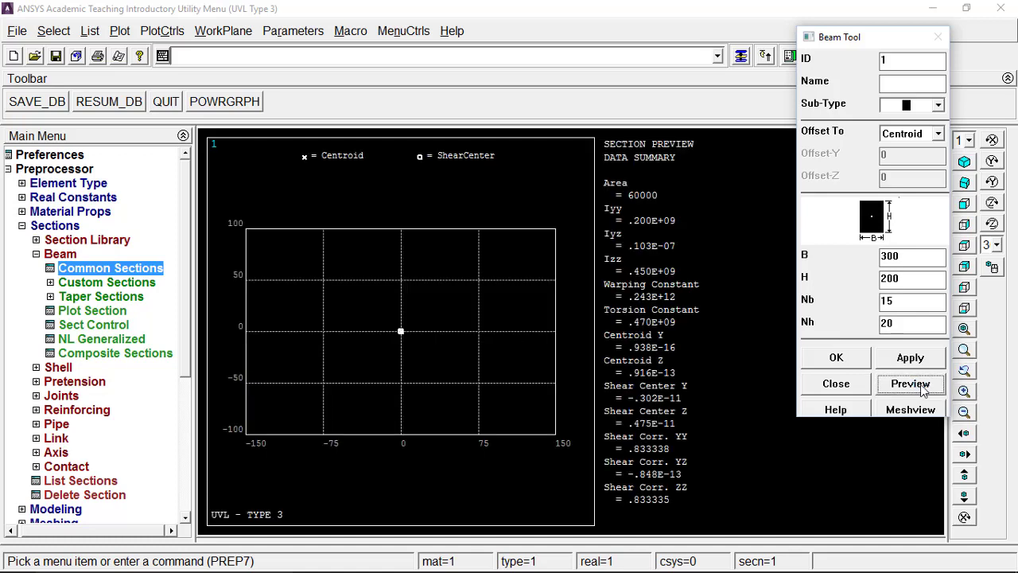
pyautogui.click(923, 410)
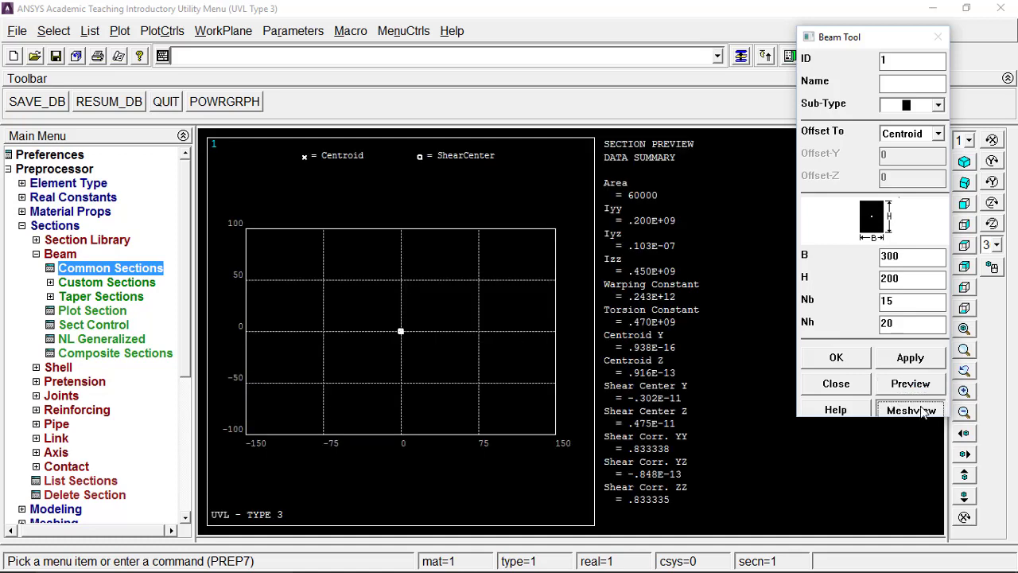
pyautogui.click(837, 358)
pyautogui.click(66, 256)
pyautogui.doubleClick(68, 256)
pyautogui.doubleClick(67, 226)
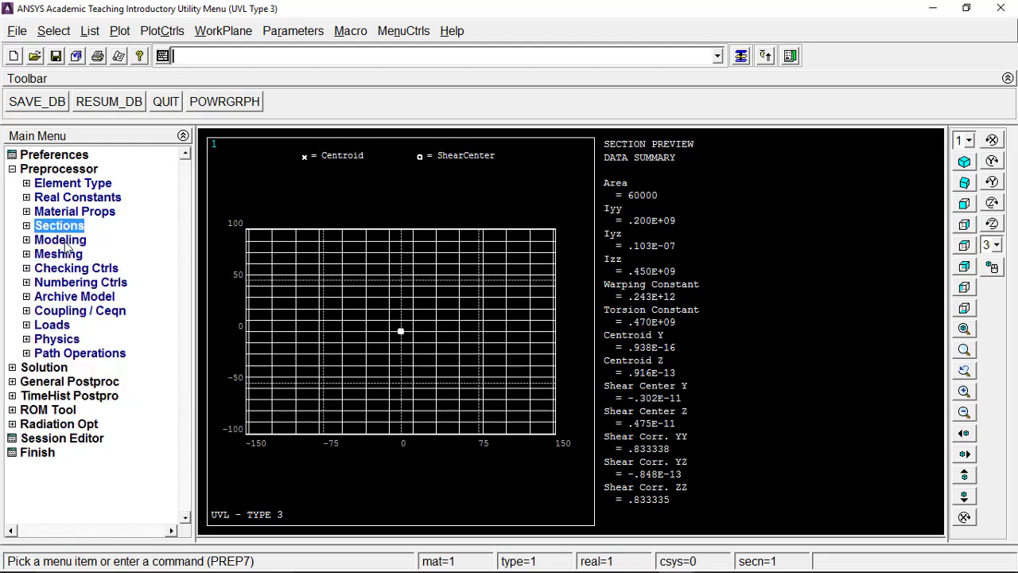
# Open the keypoint creation commands and replot the graphics window to clear the section preview.
pyautogui.doubleClick(63, 241)
pyautogui.doubleClick(67, 254)
pyautogui.click(79, 270)
pyautogui.doubleClick(78, 273)
pyautogui.rightClick(546, 197)
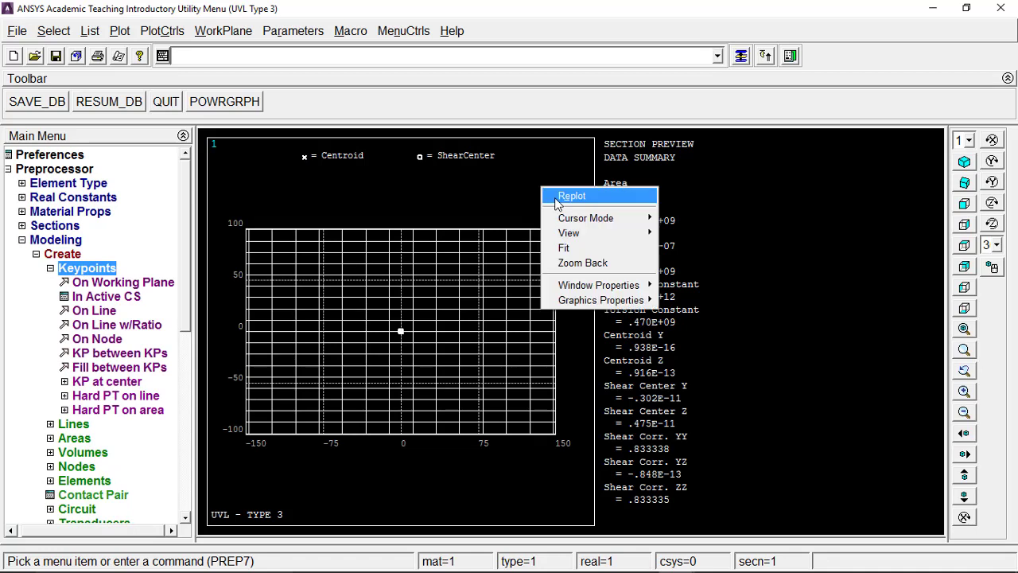
pyautogui.click(557, 200)
# Check the beam diagram in PowerPoint, return to ANSYS, and create keypoint 1 at X = 0 in the active coordinate system.
pyautogui.click(94, 299)
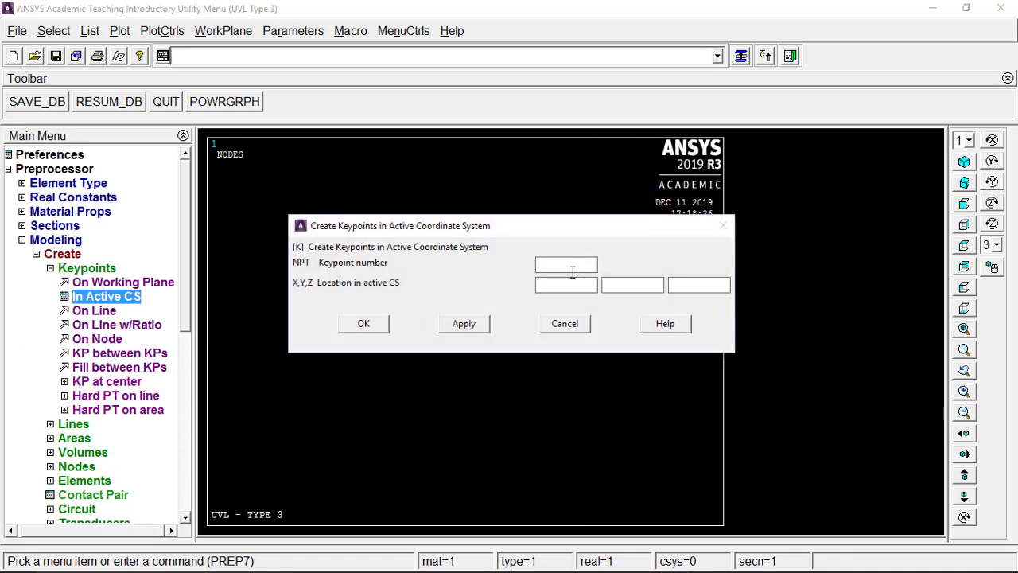
pyautogui.click(384, 559)
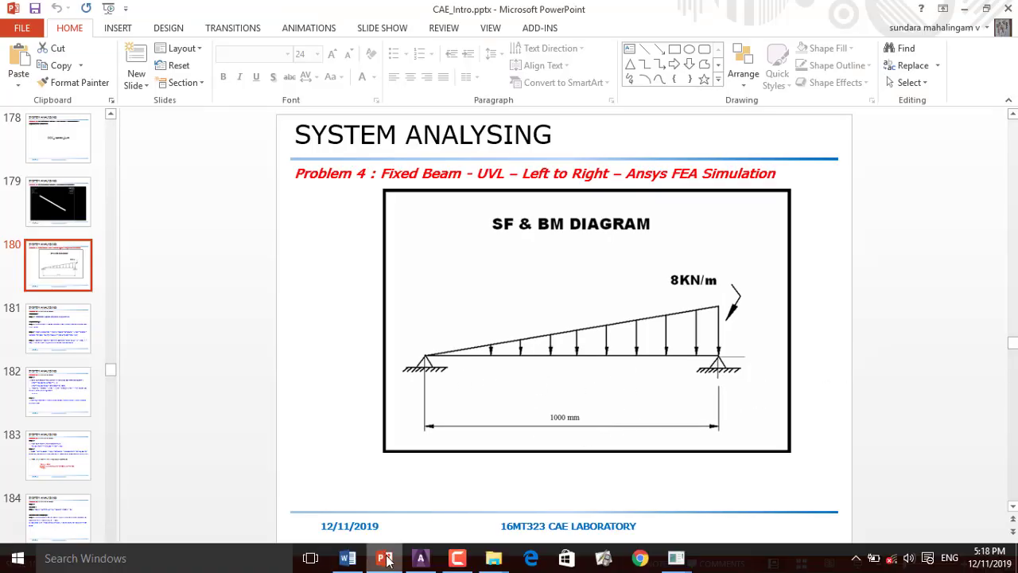
pyautogui.click(385, 560)
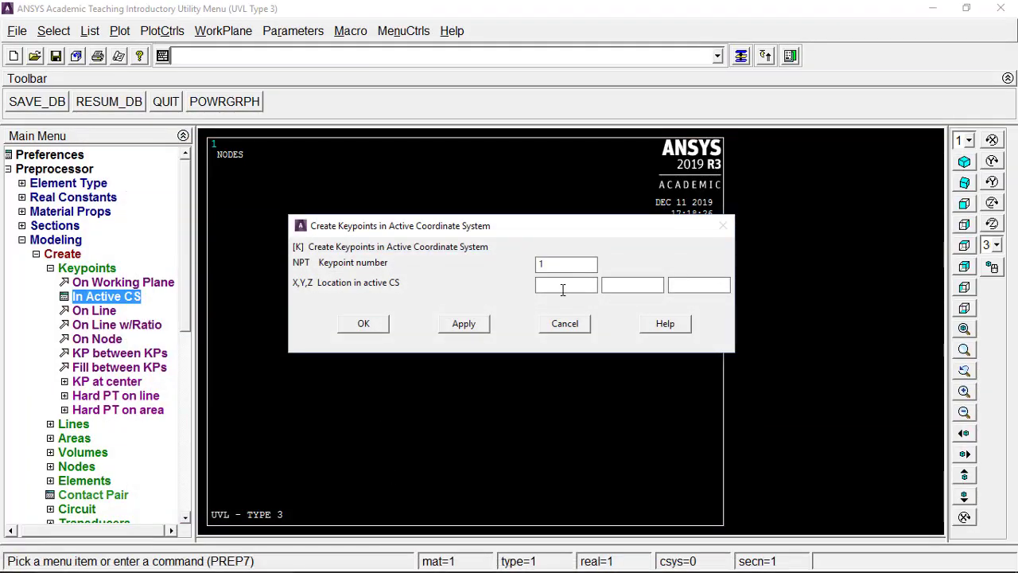
pyautogui.click(567, 288)
pyautogui.click(478, 323)
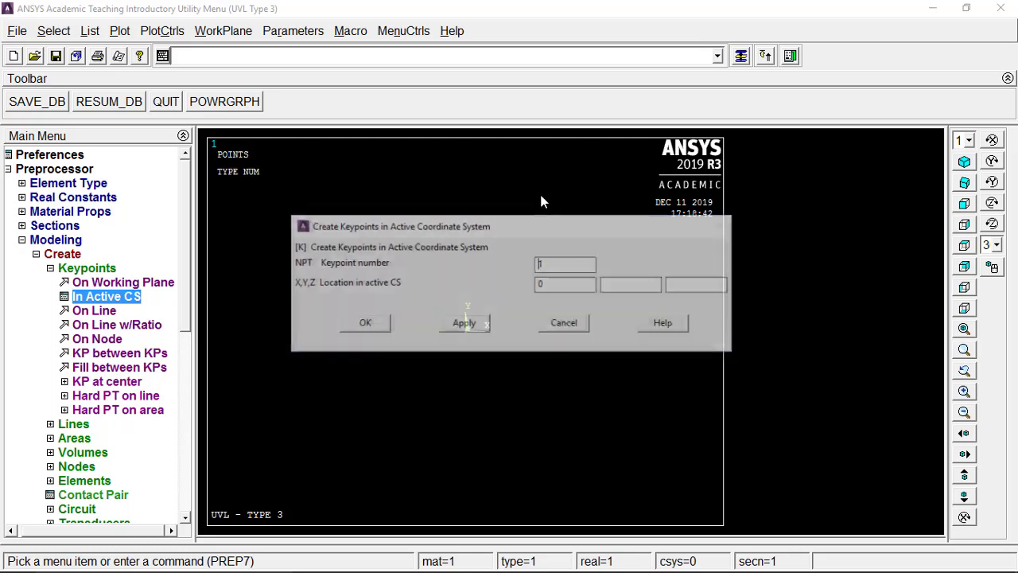
# Create keypoint 2 at X = 1000 in the active coordinate system.
pyautogui.moveTo(541, 226); pyautogui.dragTo(580, 141)
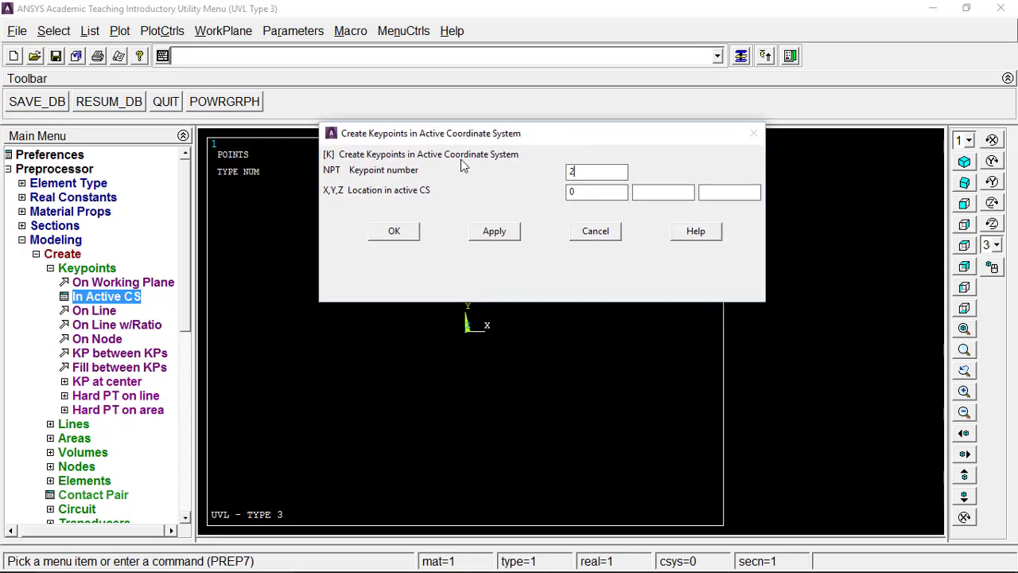
pyautogui.doubleClick(574, 192)
pyautogui.write('1000')
pyautogui.click(390, 235)
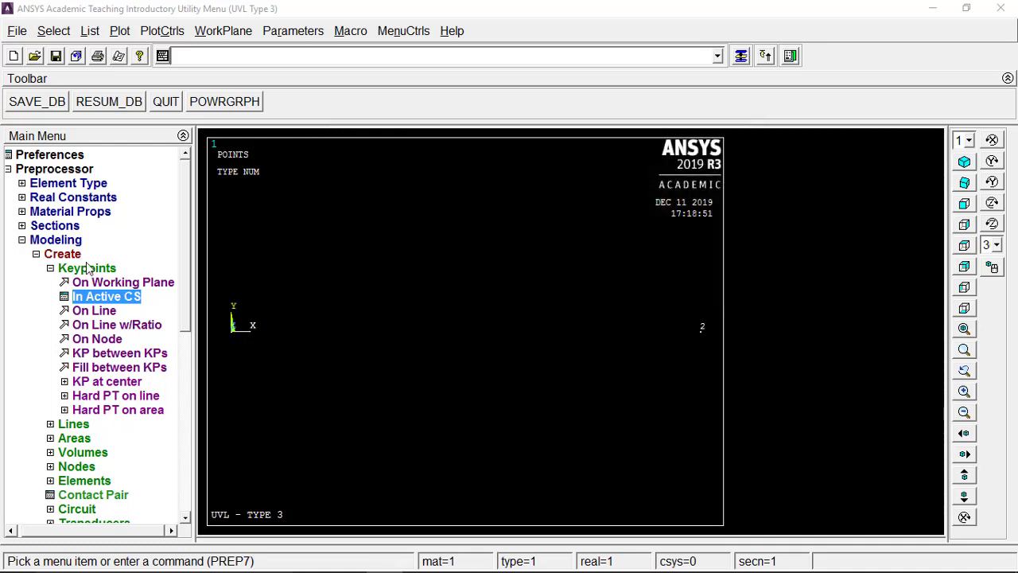
# Create a straight line from keypoint 1 to keypoint 2 to model the beam.
pyautogui.click(88, 268)
pyautogui.click(83, 283)
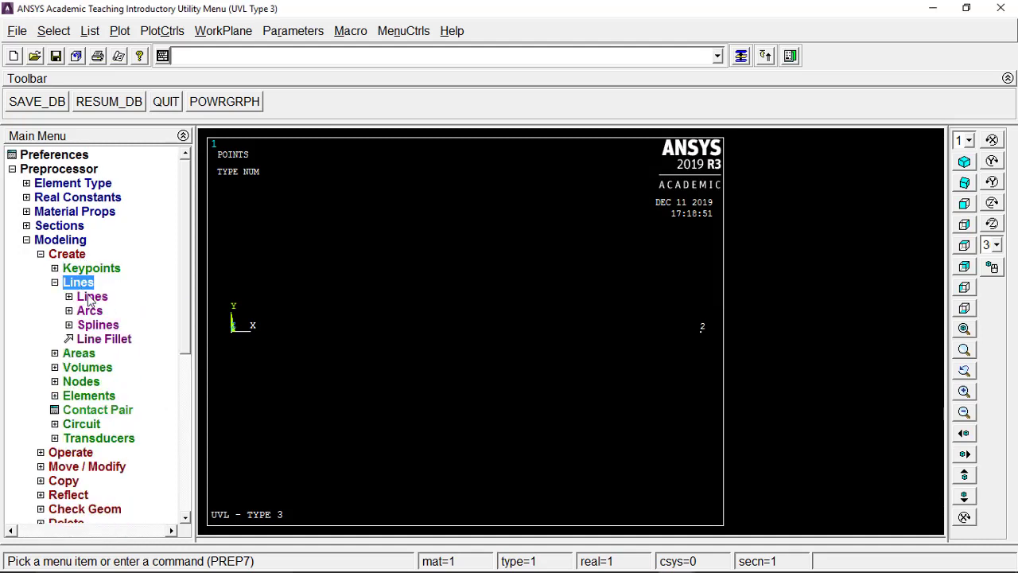
pyautogui.click(91, 296)
pyautogui.click(107, 308)
pyautogui.click(229, 341)
pyautogui.click(702, 328)
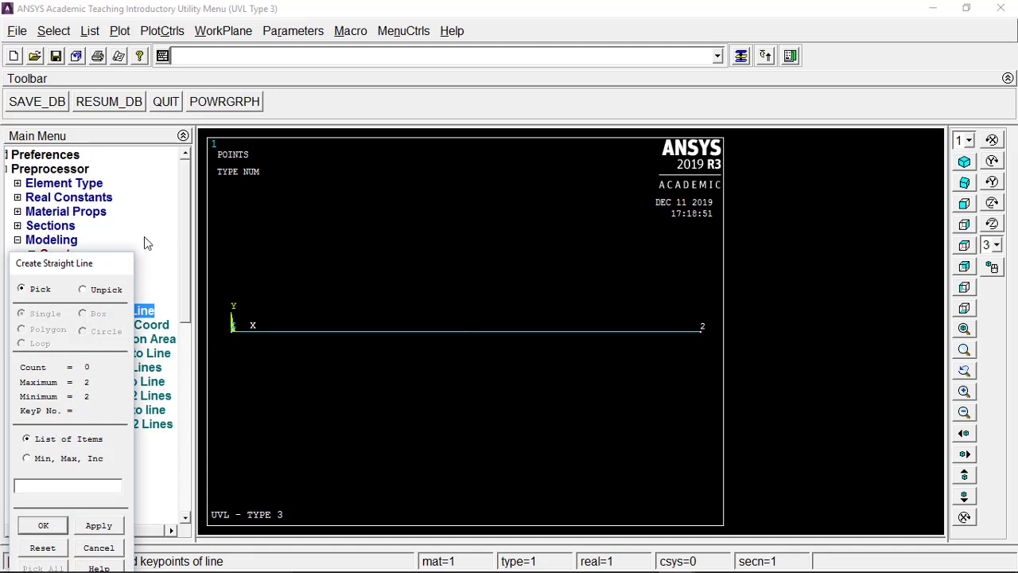
pyautogui.moveTo(87, 266); pyautogui.dragTo(86, 151)
pyautogui.click(57, 414)
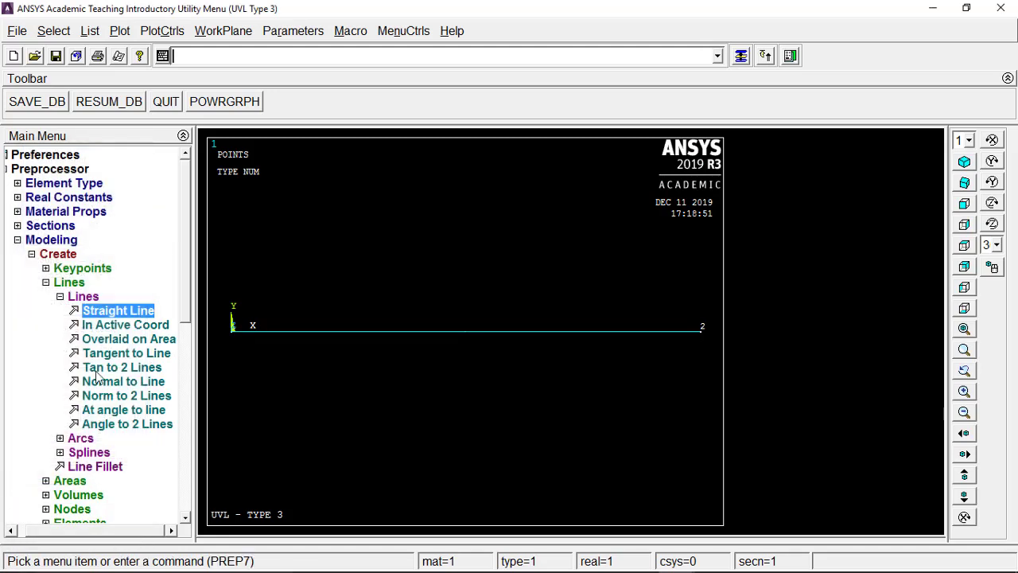
# Set the element size on all lines to 10 element divisions with the MeshTool.
pyautogui.click(93, 297)
pyautogui.click(80, 282)
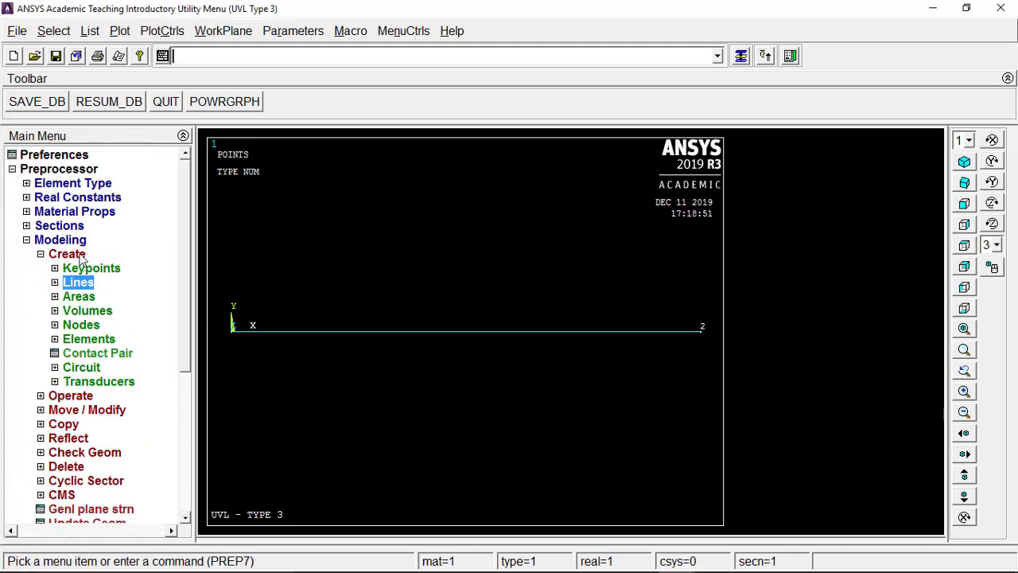
pyautogui.click(79, 256)
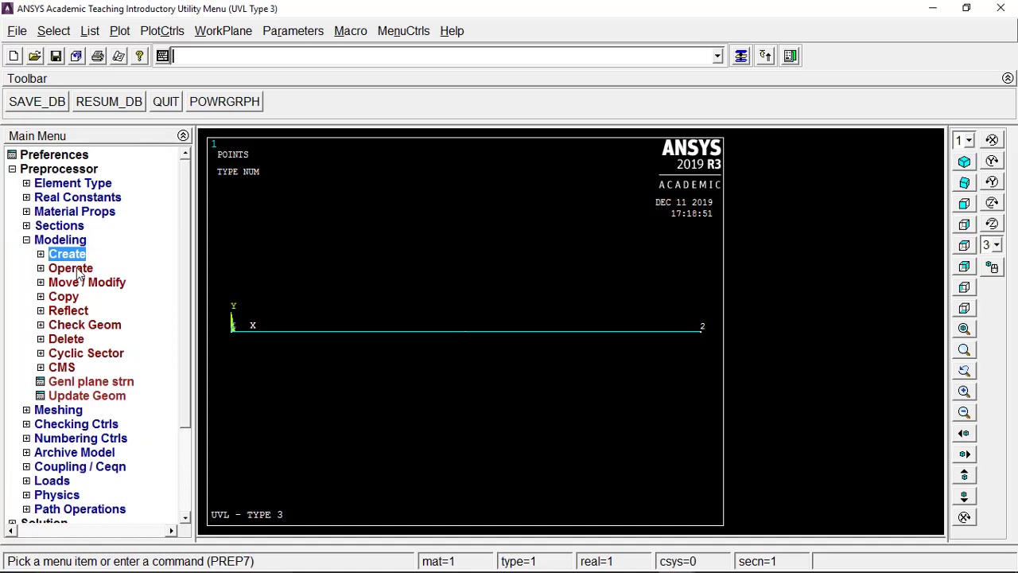
pyautogui.click(80, 272)
pyautogui.click(80, 271)
pyautogui.click(77, 241)
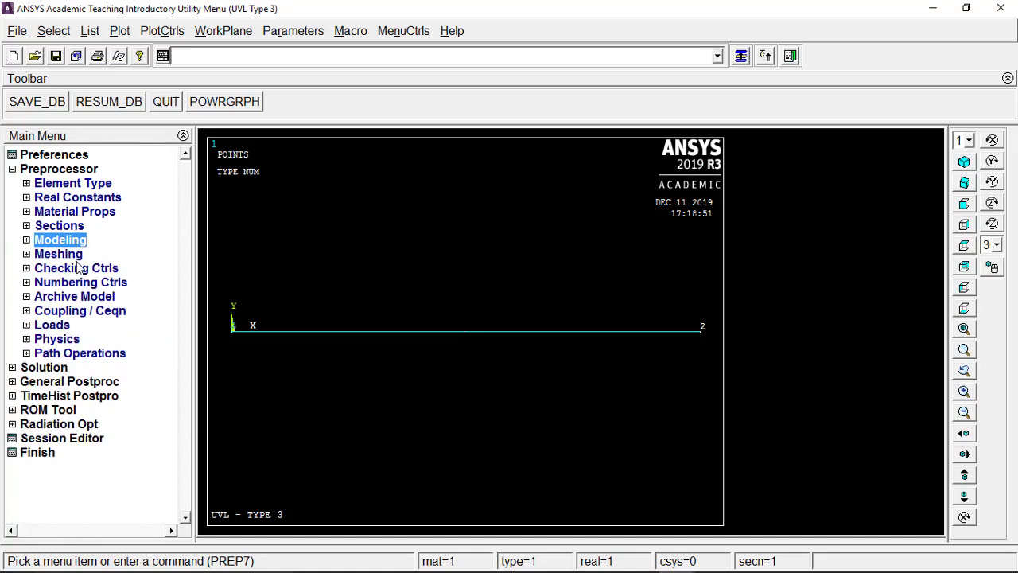
pyautogui.click(79, 255)
pyautogui.click(92, 284)
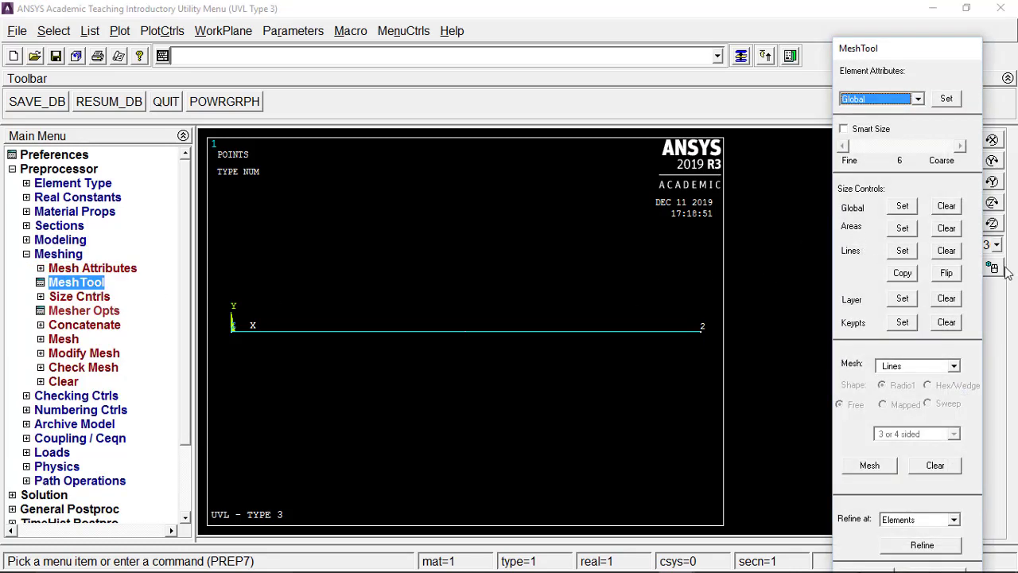
pyautogui.click(903, 250)
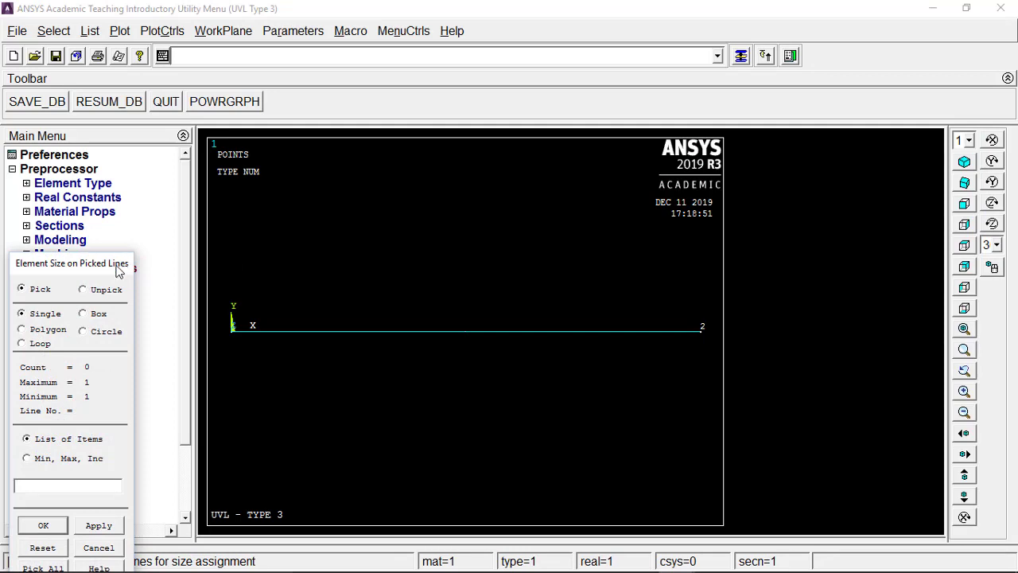
pyautogui.moveTo(119, 266); pyautogui.dragTo(127, 156)
pyautogui.click(54, 459)
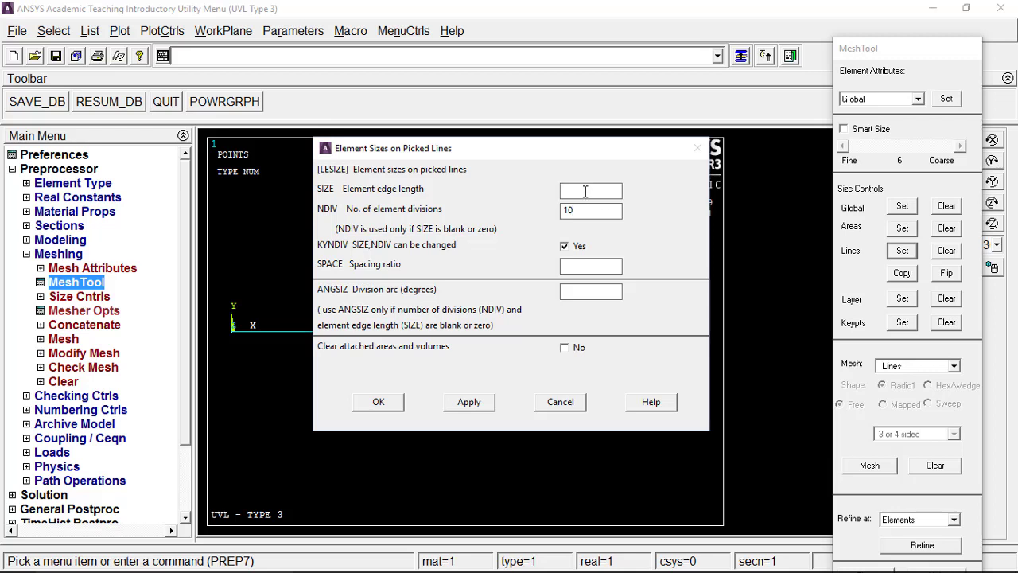
pyautogui.moveTo(585, 215); pyautogui.dragTo(543, 210)
pyautogui.click(379, 402)
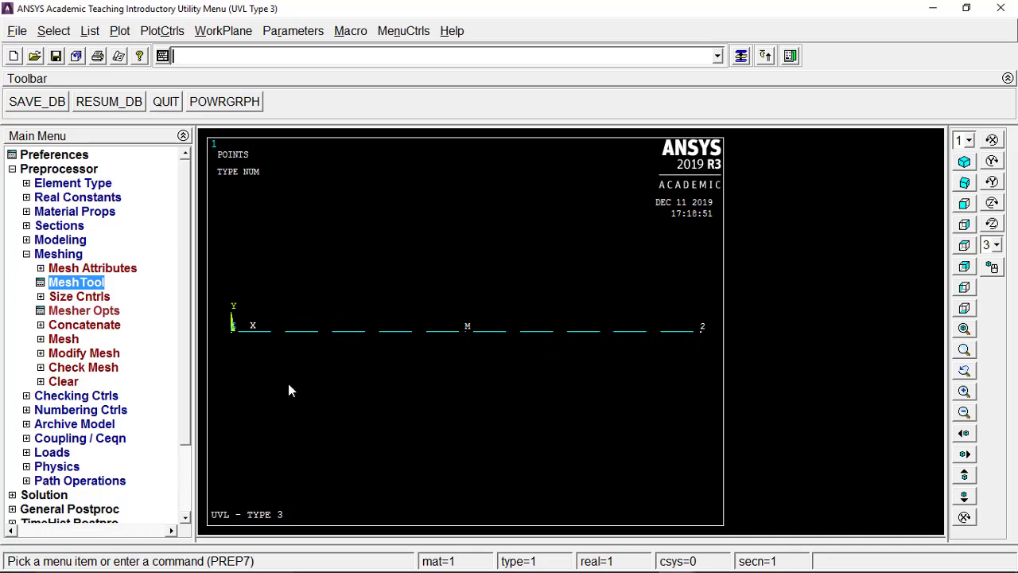
# Mesh all lines of the beam with the MeshTool and plot the lines.
pyautogui.click(89, 284)
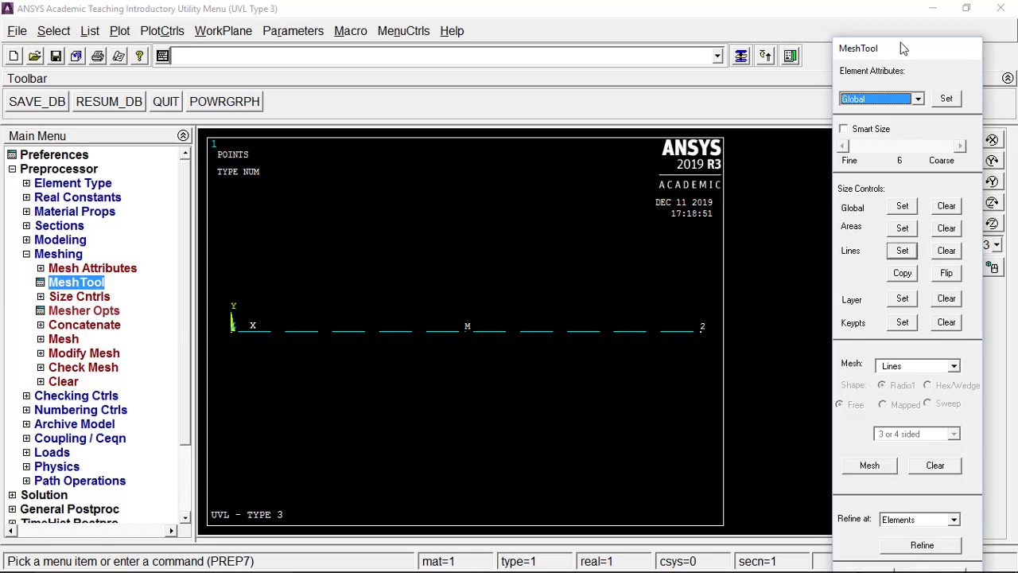
pyautogui.moveTo(903, 48); pyautogui.dragTo(904, 23)
pyautogui.click(871, 441)
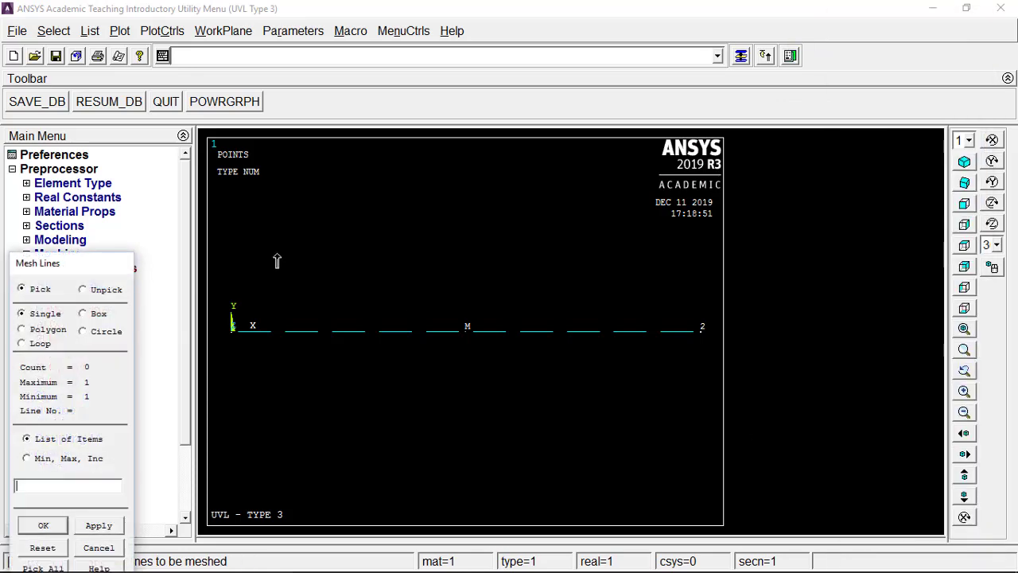
pyautogui.moveTo(120, 266); pyautogui.dragTo(115, 167)
pyautogui.click(52, 473)
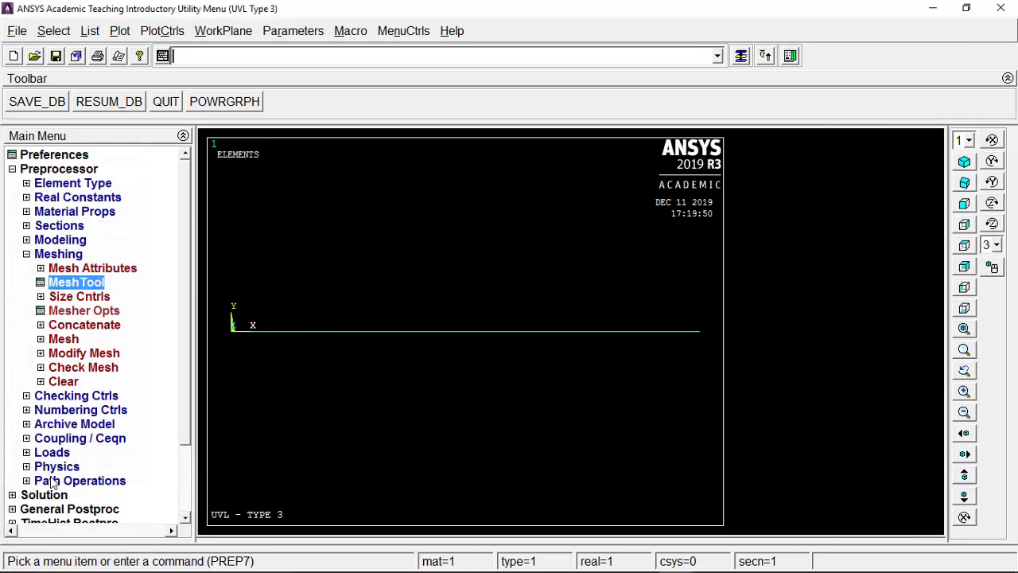
pyautogui.click(118, 34)
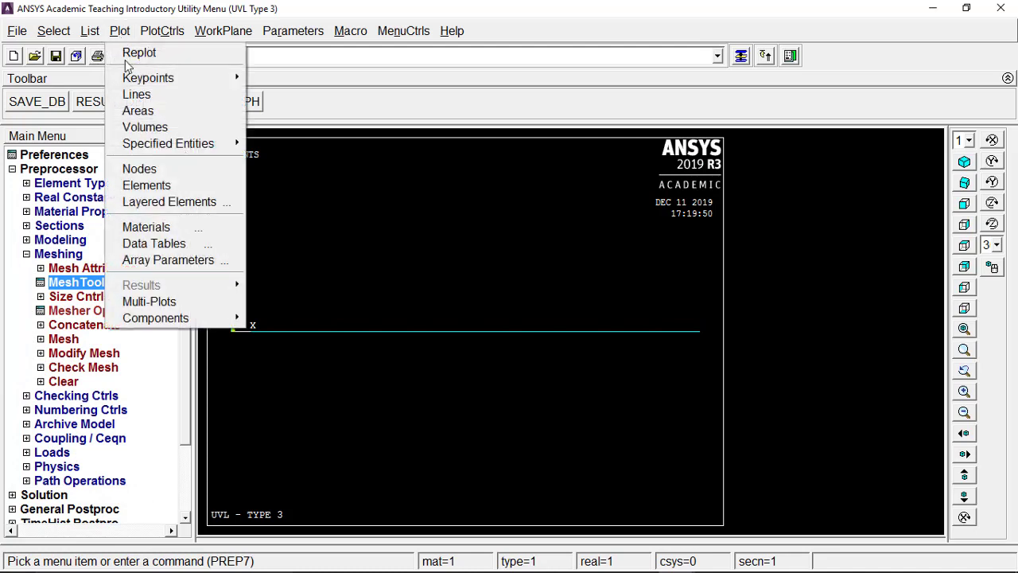
pyautogui.click(147, 95)
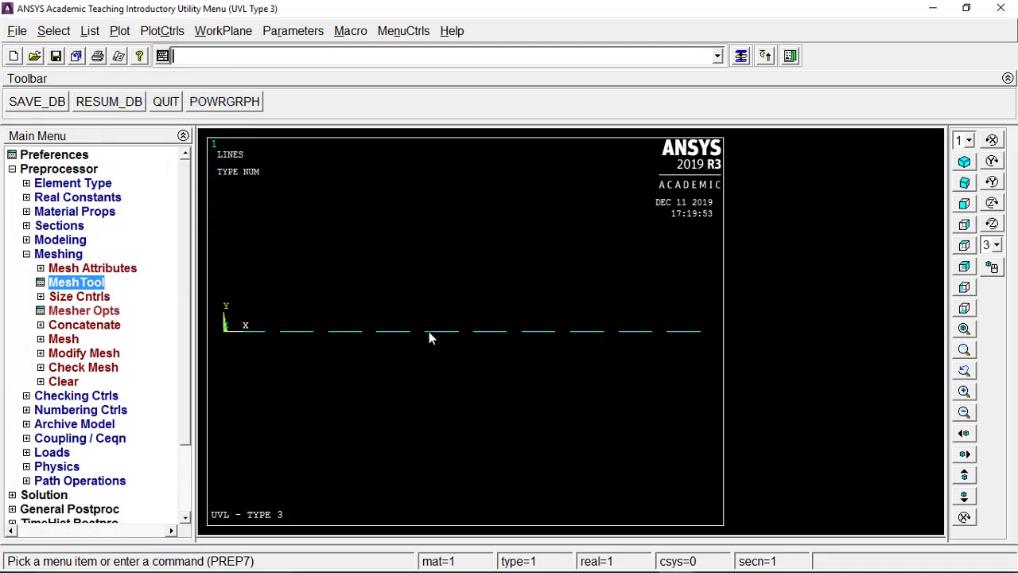
# Switch to the CAE_Intro presentation in PowerPoint and copy the *do … *enddo UVL command block from slide 183.
pyautogui.click(64, 240)
pyautogui.click(63, 240)
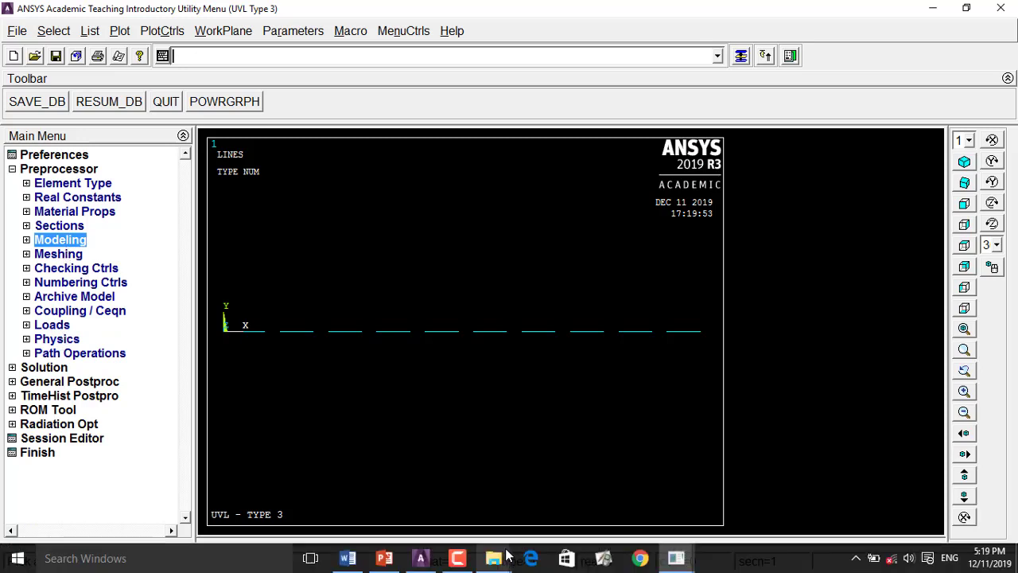
pyautogui.click(387, 558)
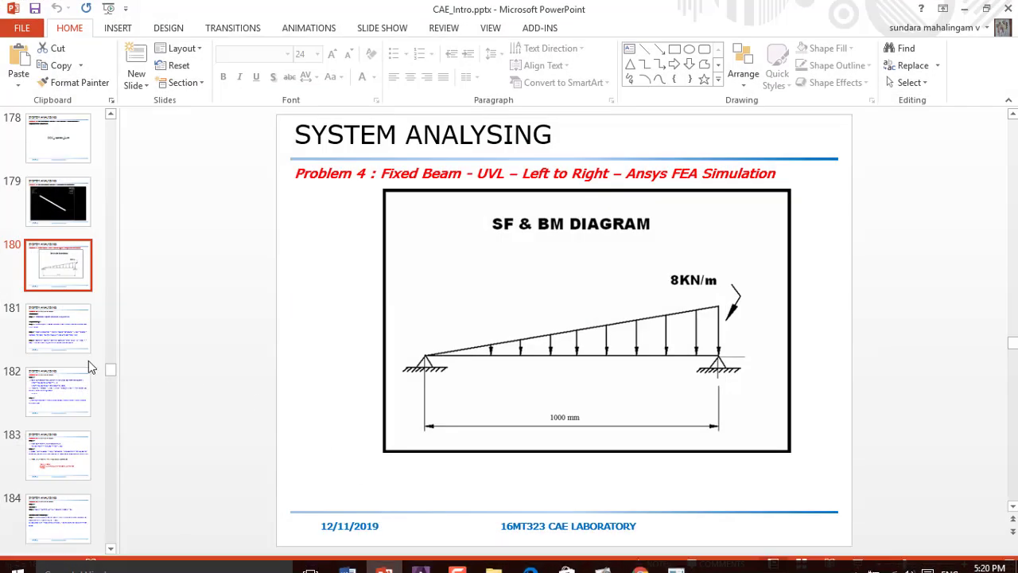
pyautogui.click(64, 457)
pyautogui.moveTo(461, 455); pyautogui.dragTo(392, 414)
pyautogui.hotkey('ctrl', 'c')
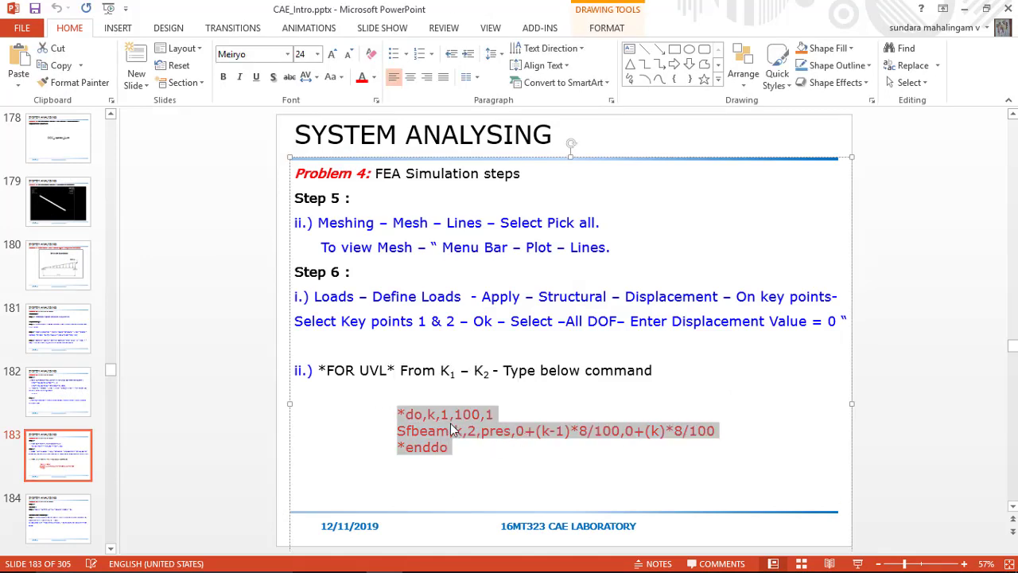
# Switch to the UVL Type 1 document in Word, paste the command block at its end and remove the block's yellow highlight.
pyautogui.moveTo(380, 564)
pyautogui.click(348, 558)
pyautogui.scroll(-10, 484, 390)
pyautogui.scroll(-15, 488, 377)
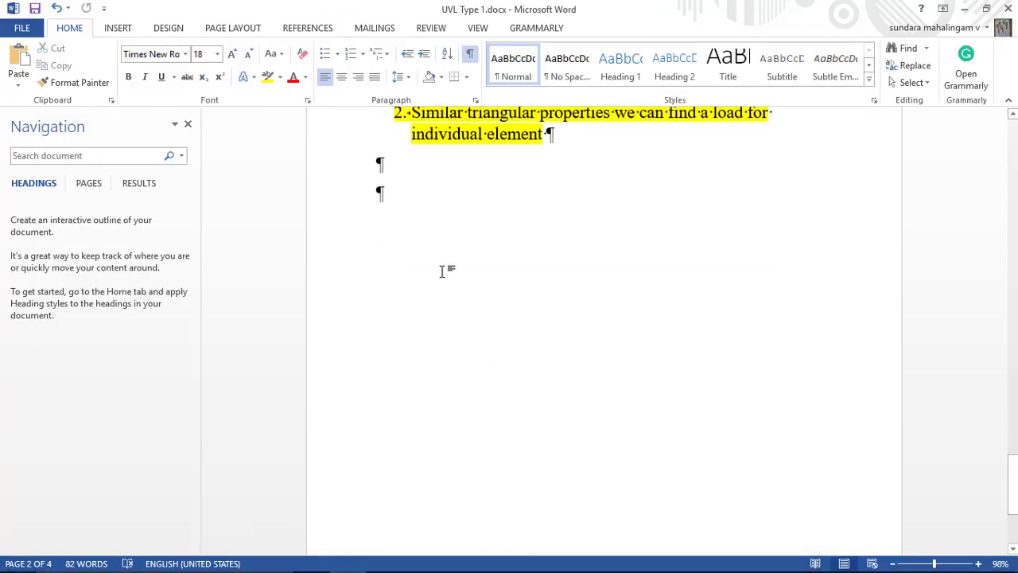
pyautogui.click(280, 77)
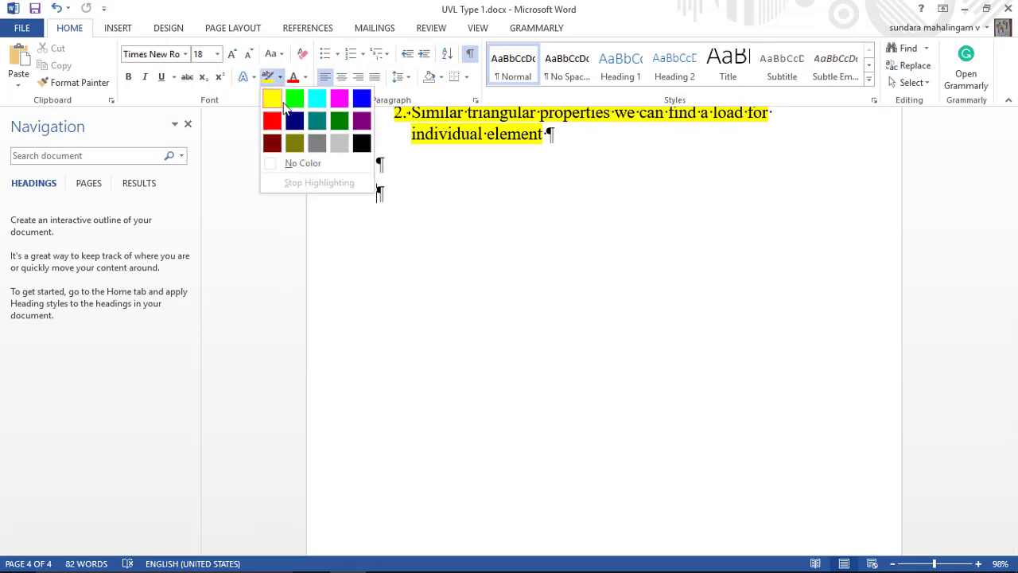
pyautogui.click(302, 164)
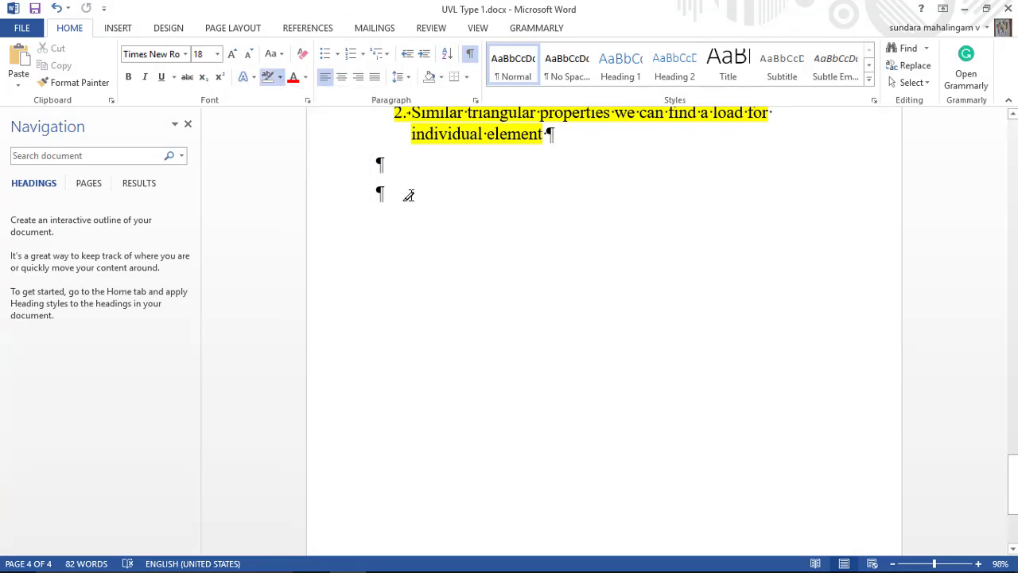
pyautogui.hotkey('ctrl', 'v')
pyautogui.moveTo(445, 242); pyautogui.dragTo(376, 188)
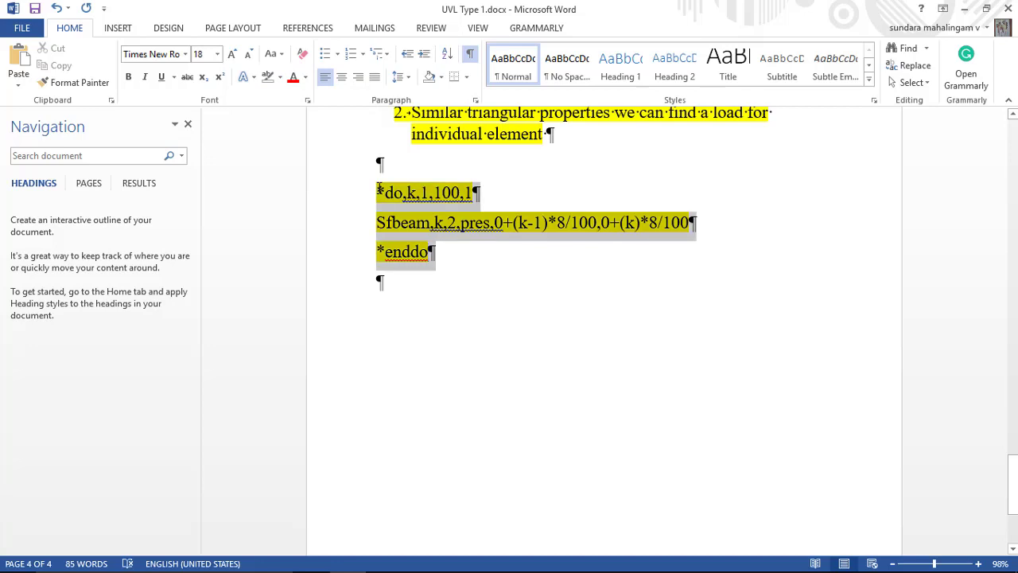
pyautogui.click(268, 77)
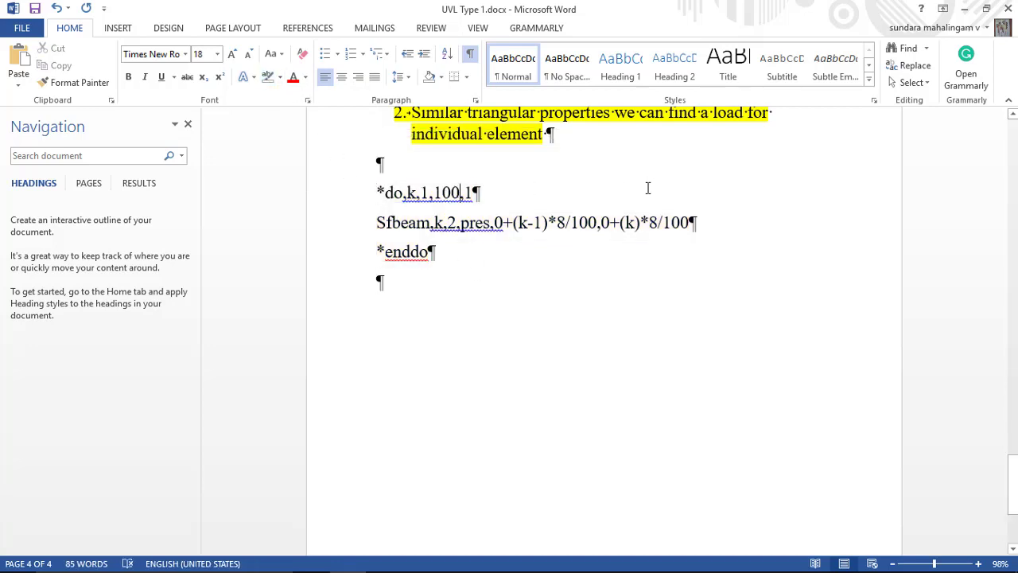
# Change the *do loop's end value to 10 and both load divisors in the Sfbeam line to 10.
pyautogui.press('BackSpace')
pyautogui.press('BackSpace')
pyautogui.write('0')
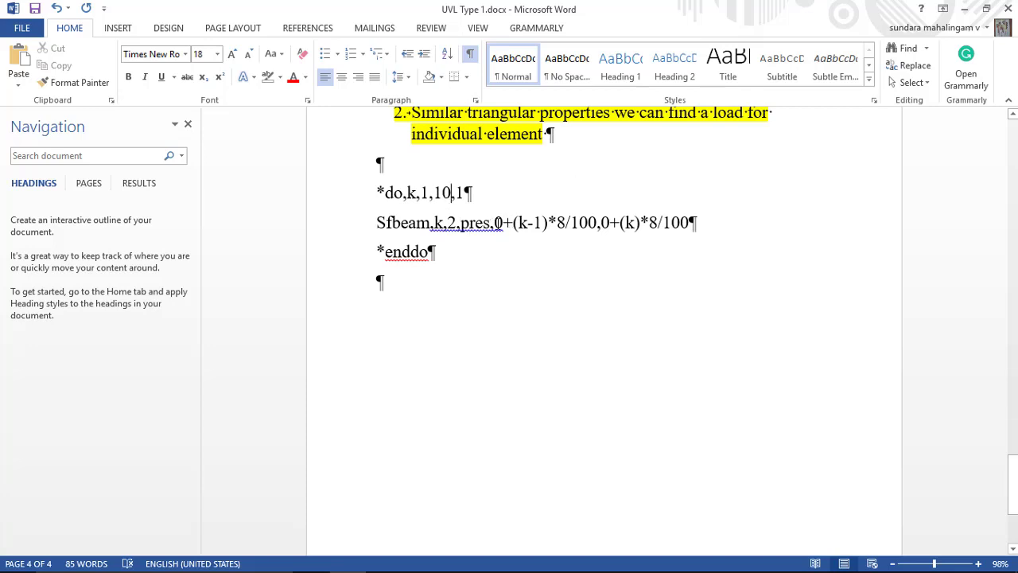
pyautogui.click(598, 224)
pyautogui.press('BackSpace')
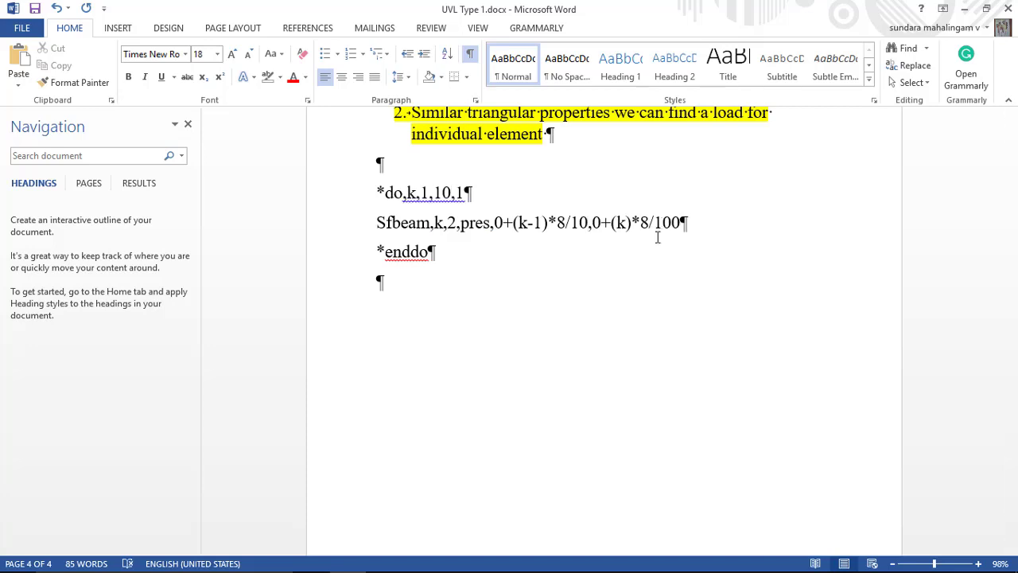
pyautogui.press('BackSpace')
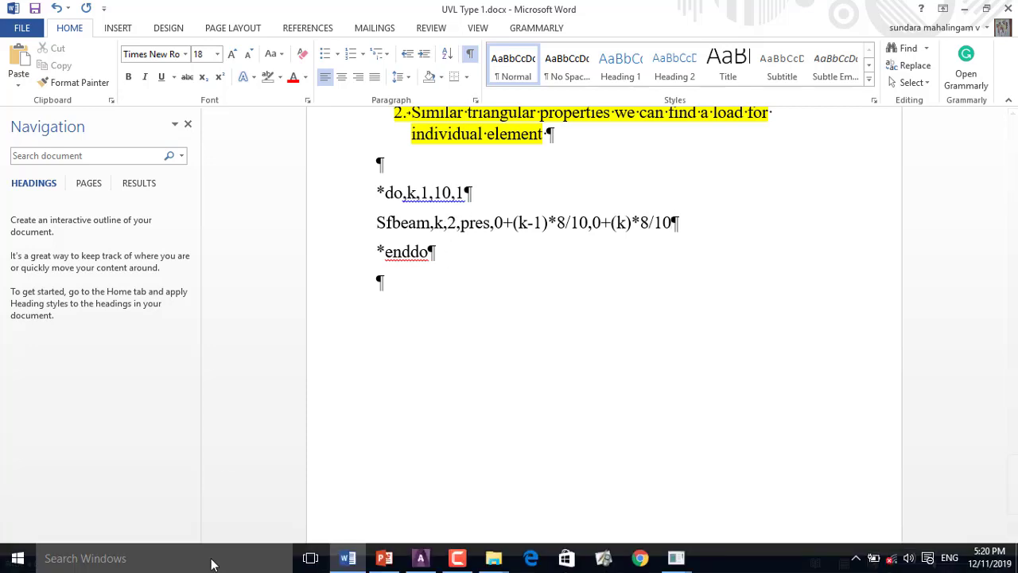
# Switch back to ANSYS and define a new Static analysis, closing the MeshTool.
pyautogui.click(384, 558)
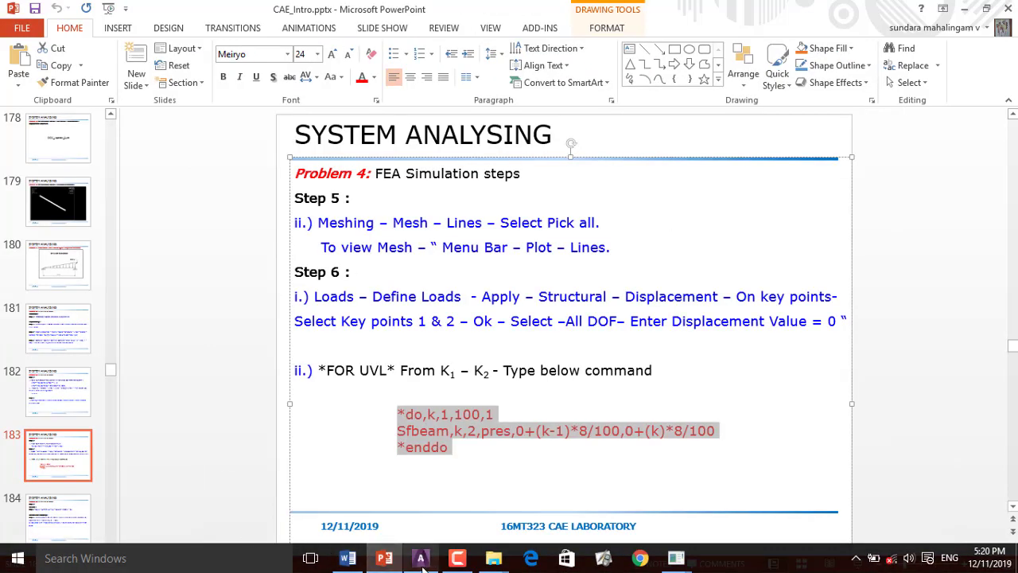
pyautogui.moveTo(667, 562)
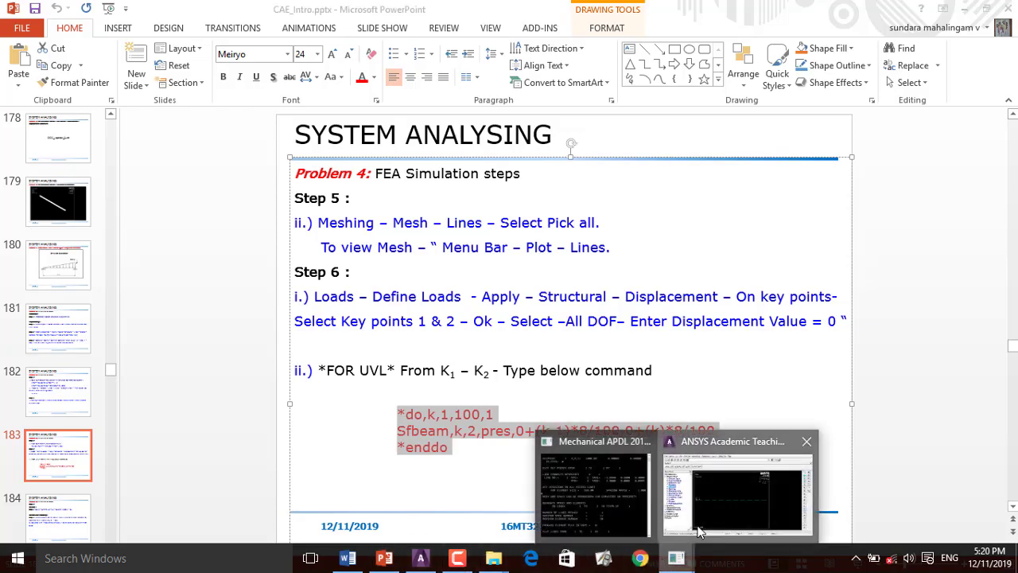
pyautogui.click(738, 490)
pyautogui.click(52, 327)
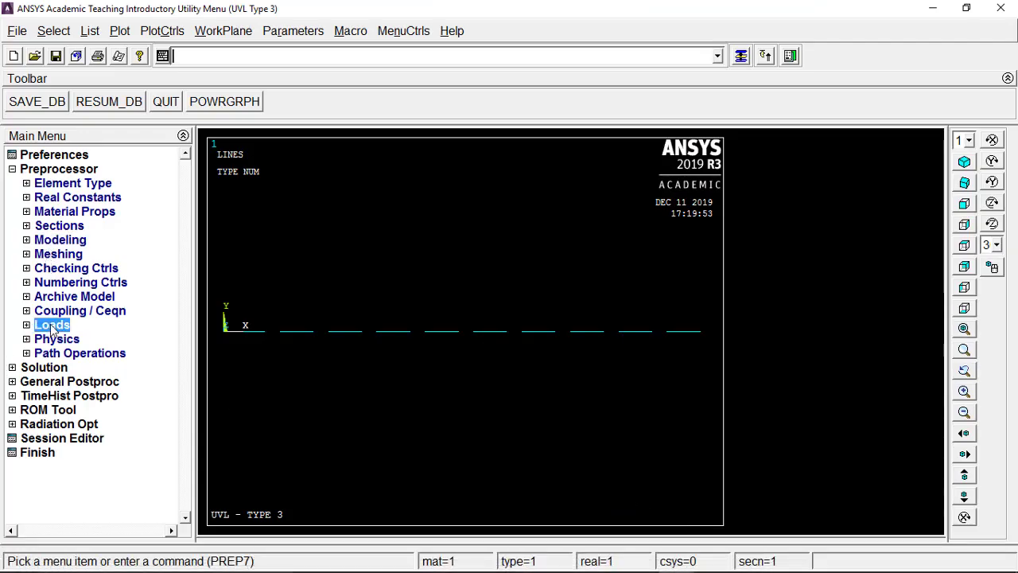
pyautogui.click(83, 339)
pyautogui.click(97, 353)
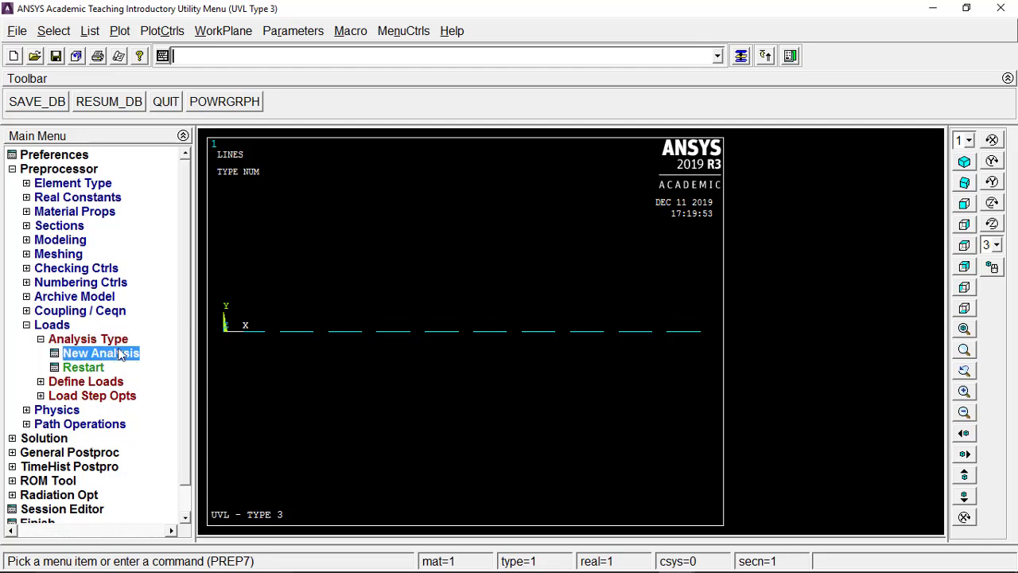
pyautogui.click(404, 368)
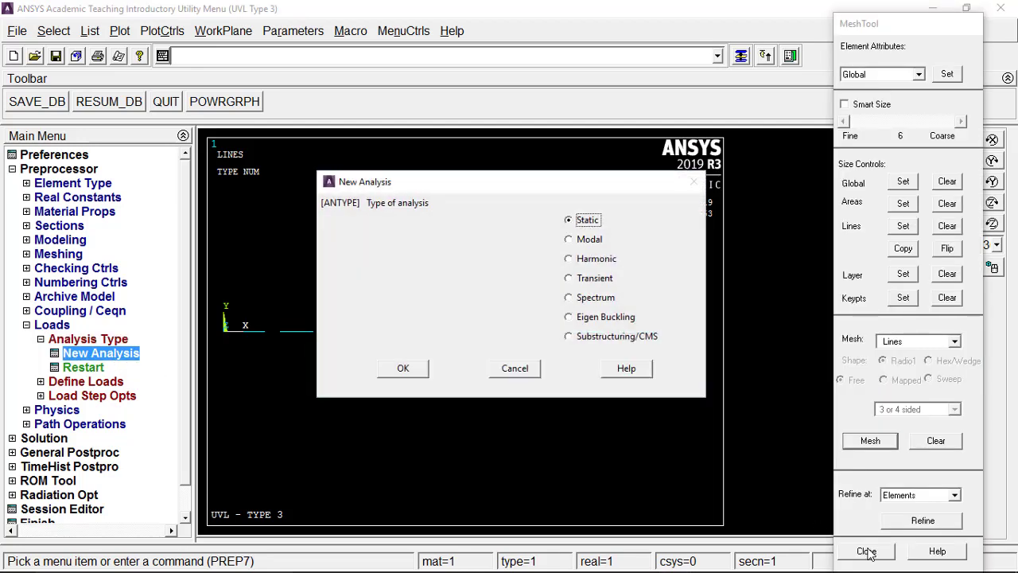
pyautogui.click(867, 551)
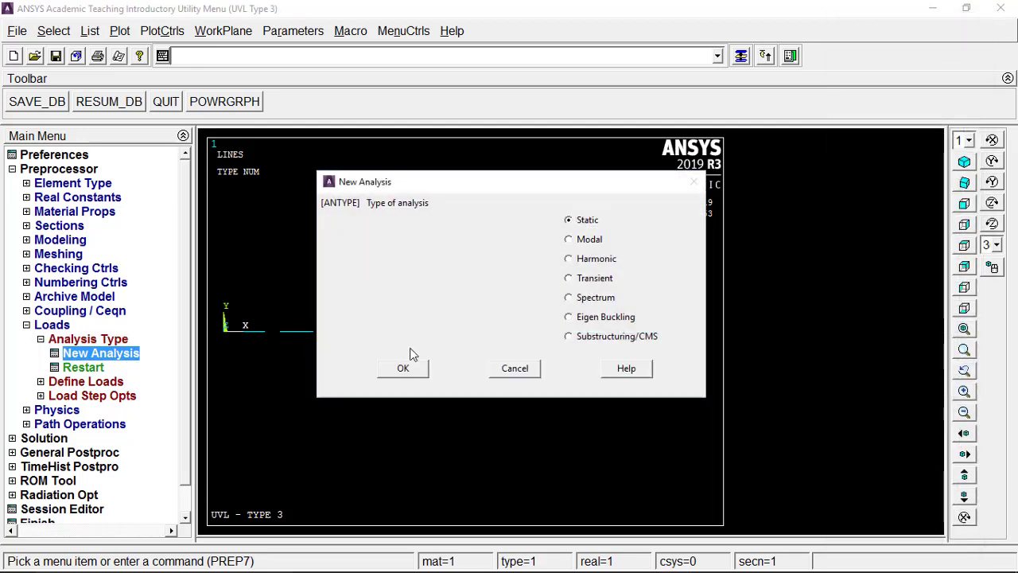
pyautogui.click(403, 366)
# Start a pressure load on all ten beam elements with load key 2, 0 at node I and 8 at node J.
pyautogui.click(119, 340)
pyautogui.click(89, 355)
pyautogui.click(81, 384)
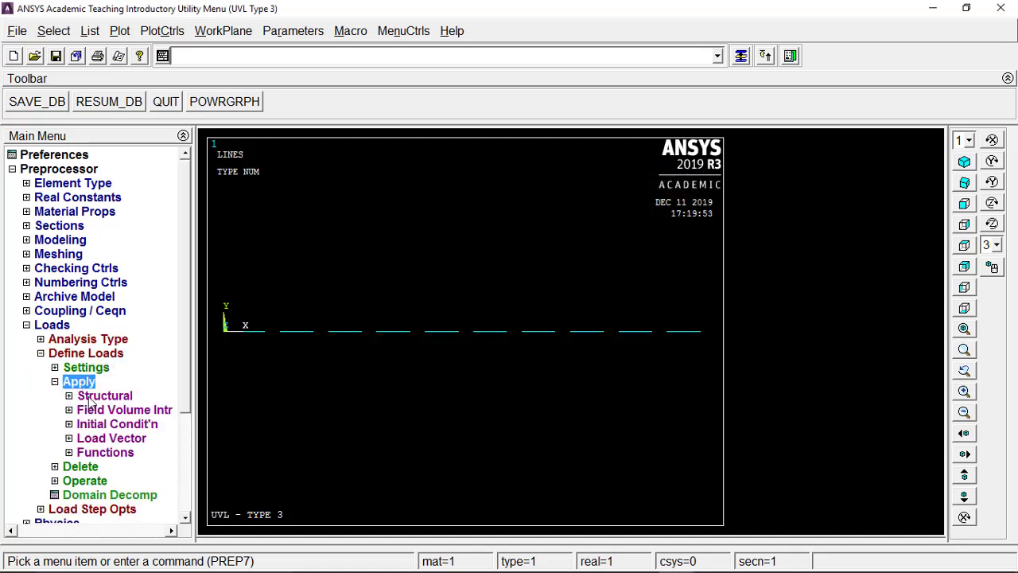
pyautogui.click(96, 397)
pyautogui.click(107, 439)
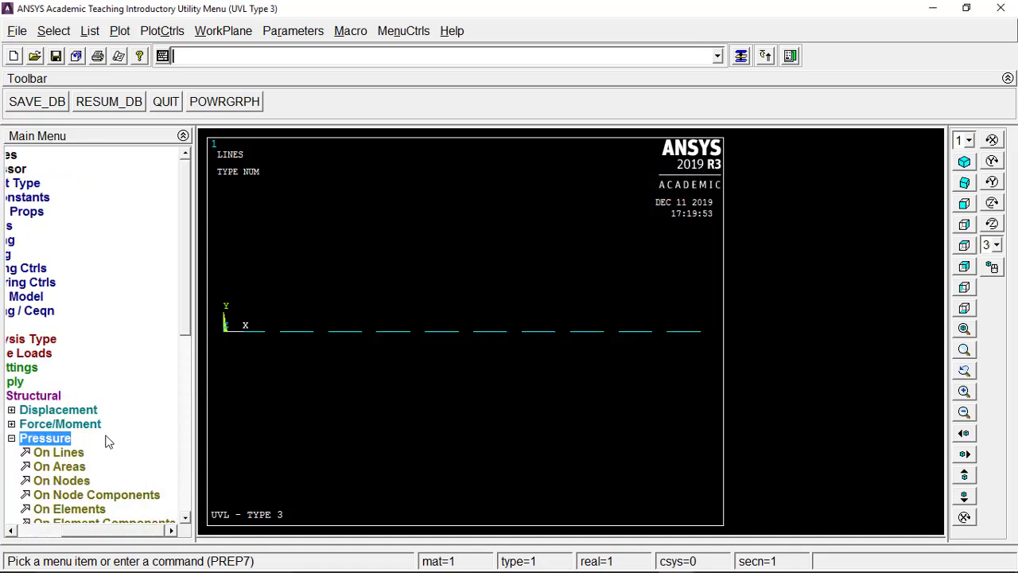
pyautogui.scroll(-3, 181, 306)
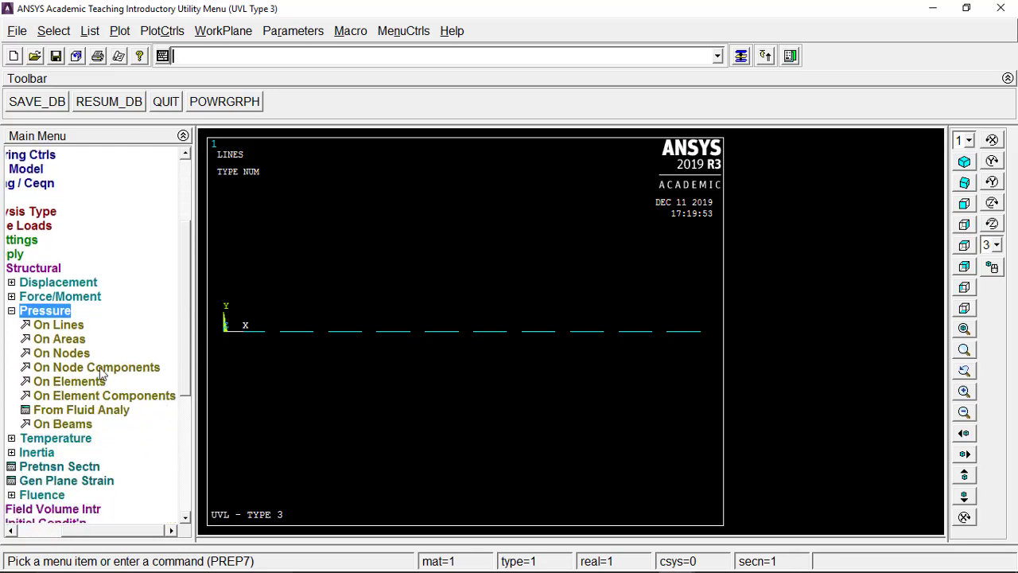
pyautogui.click(62, 424)
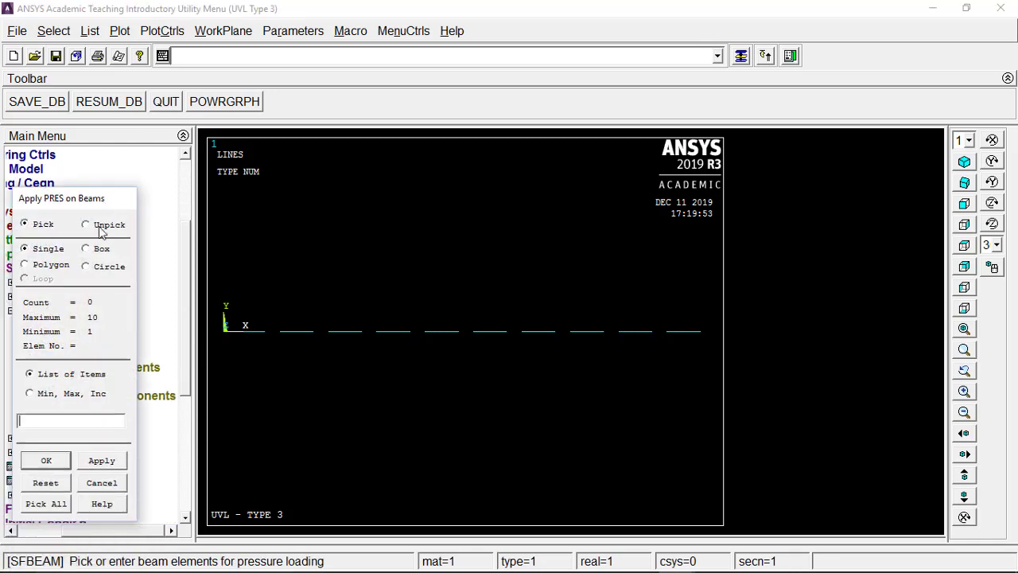
pyautogui.click(86, 248)
pyautogui.moveTo(219, 291); pyautogui.dragTo(681, 372)
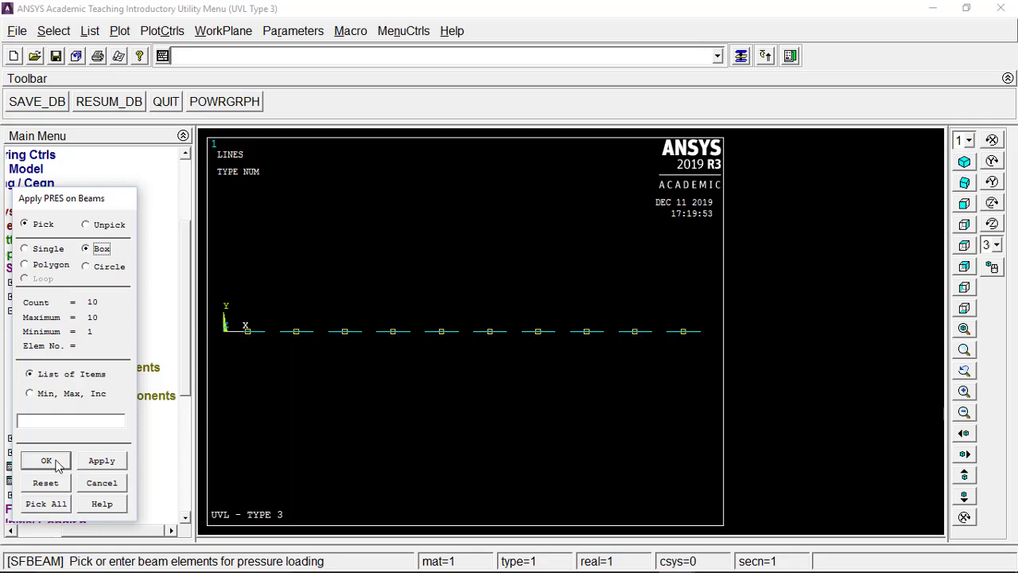
pyautogui.click(47, 460)
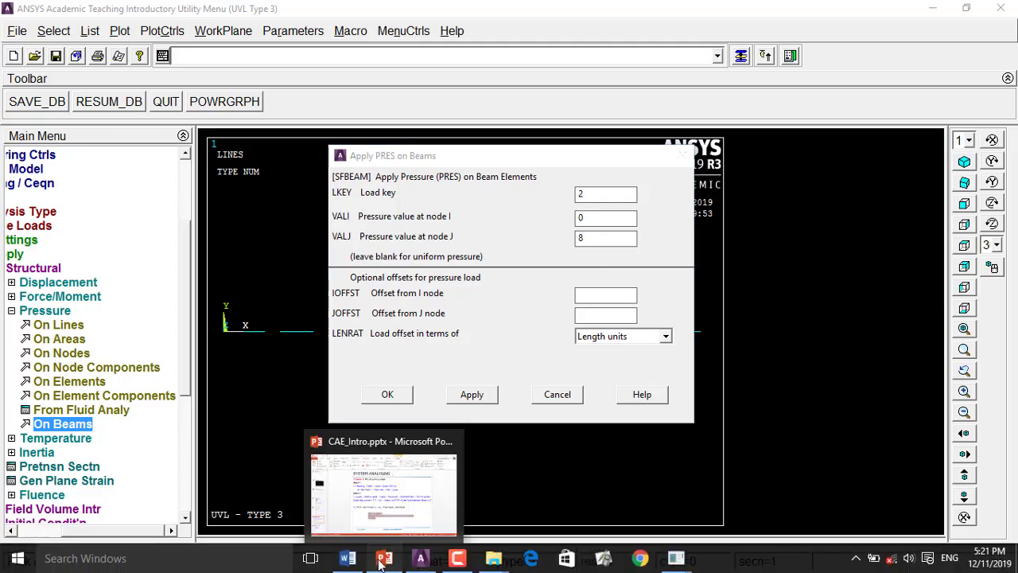
# Check the load values against the Problem 4 diagram on slide 180 in PowerPoint, then apply the beam pressure in ANSYS.
pyautogui.click(380, 561)
pyautogui.click(58, 265)
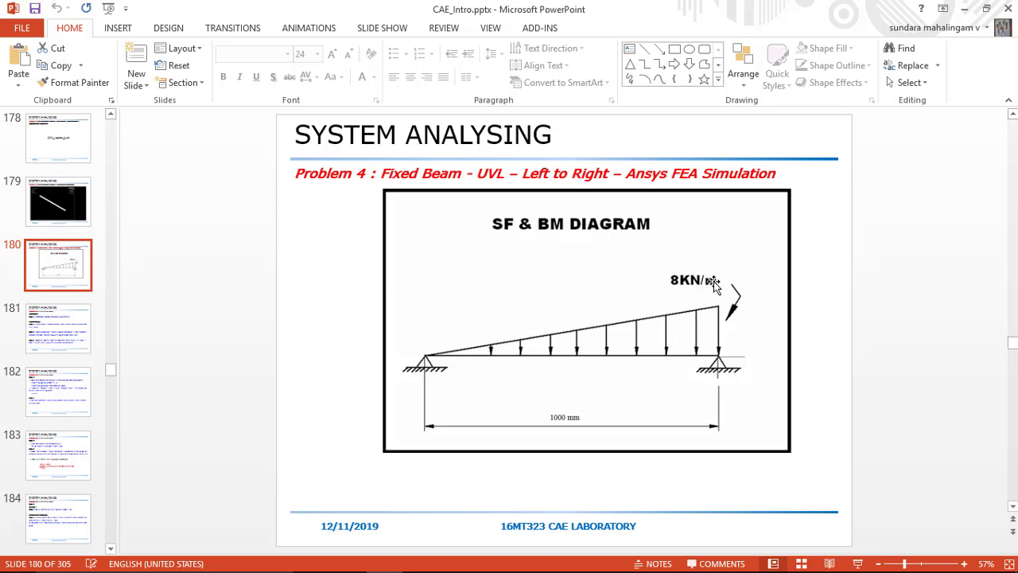
pyautogui.moveTo(484, 567)
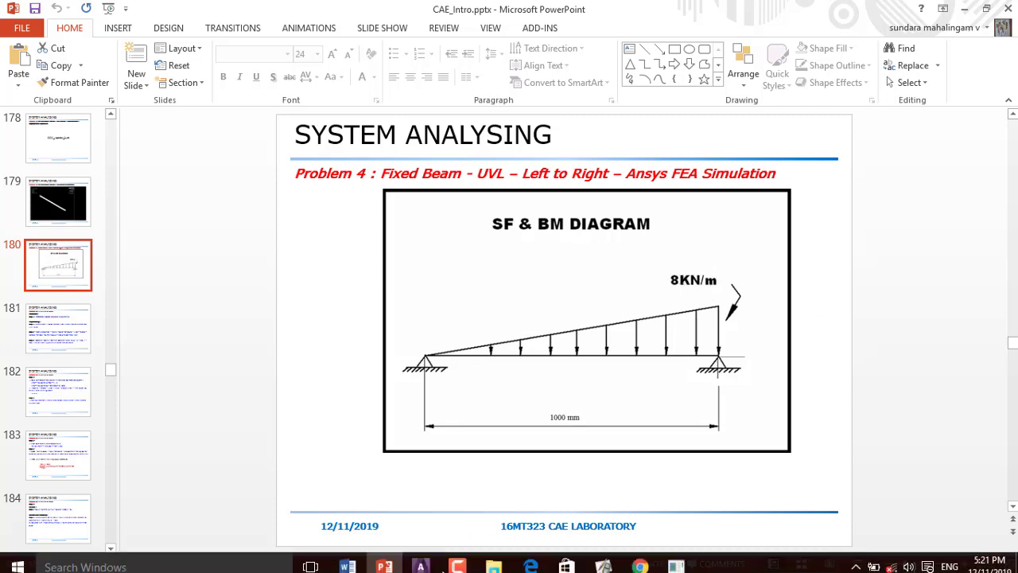
pyautogui.click(385, 560)
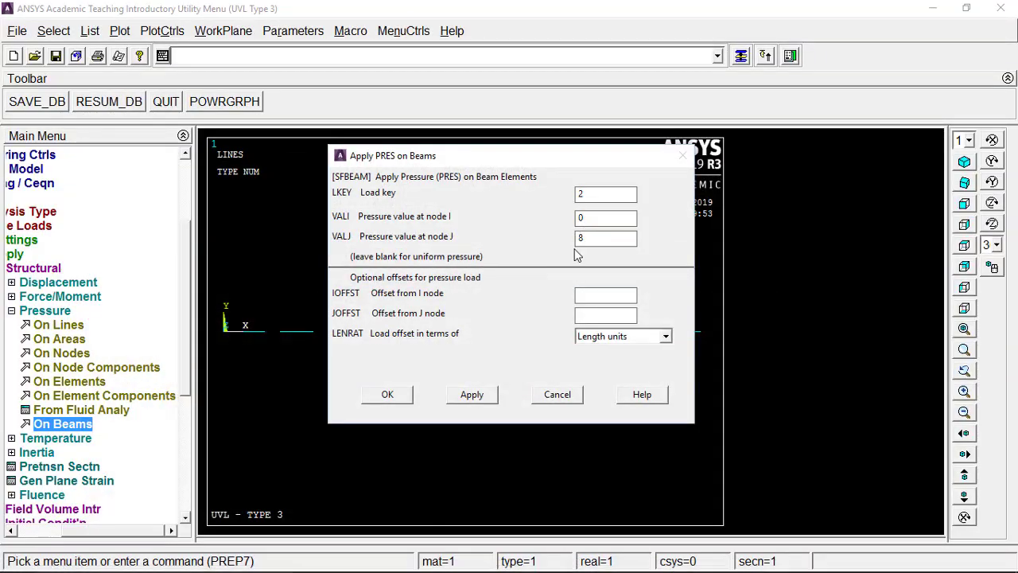
pyautogui.click(400, 394)
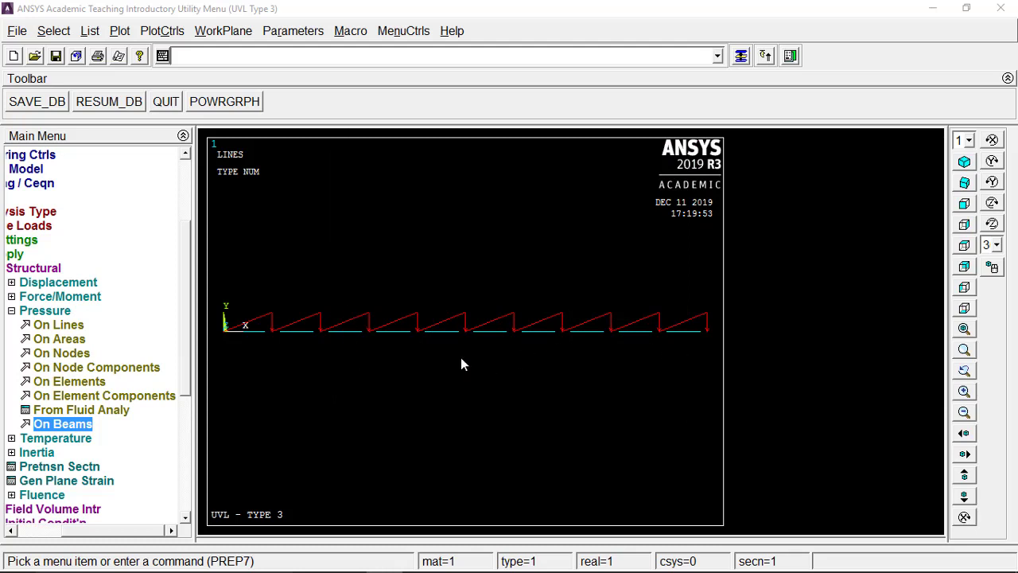
# Replot the model and display its entities with the beam pressures as a multi-plot.
pyautogui.rightClick(432, 272)
pyautogui.click(452, 277)
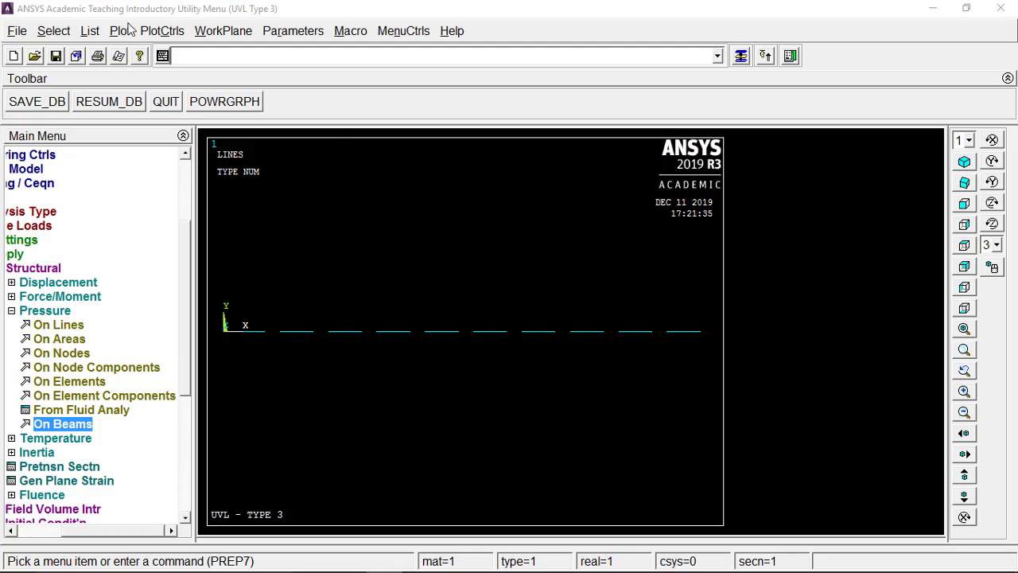
pyautogui.click(127, 29)
pyautogui.click(160, 301)
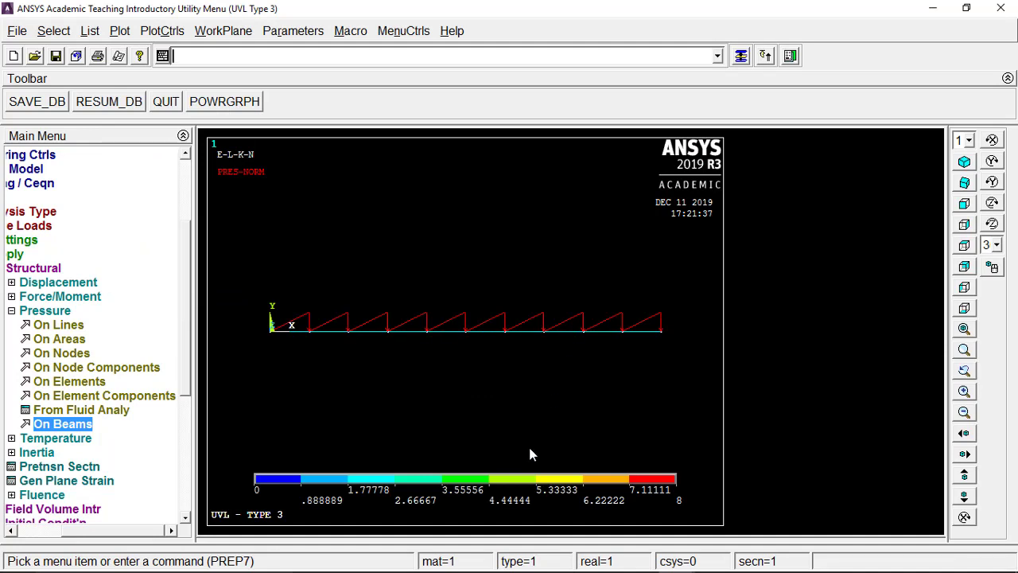
# Compare the solution methods and command block in Word with the PowerPoint load diagram and the ANSYS pressure plot.
pyautogui.click(352, 560)
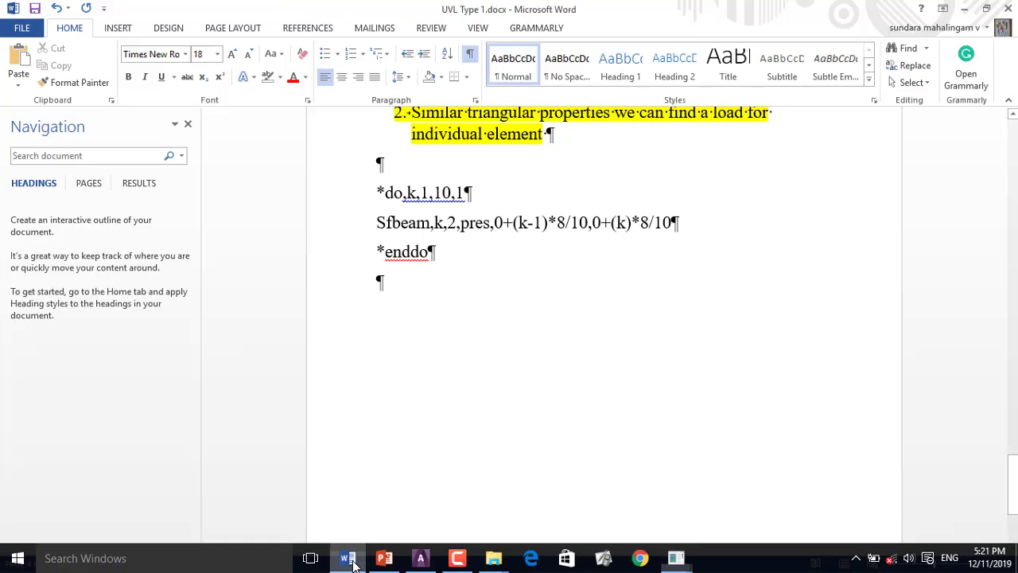
pyautogui.scroll(3, 509, 239)
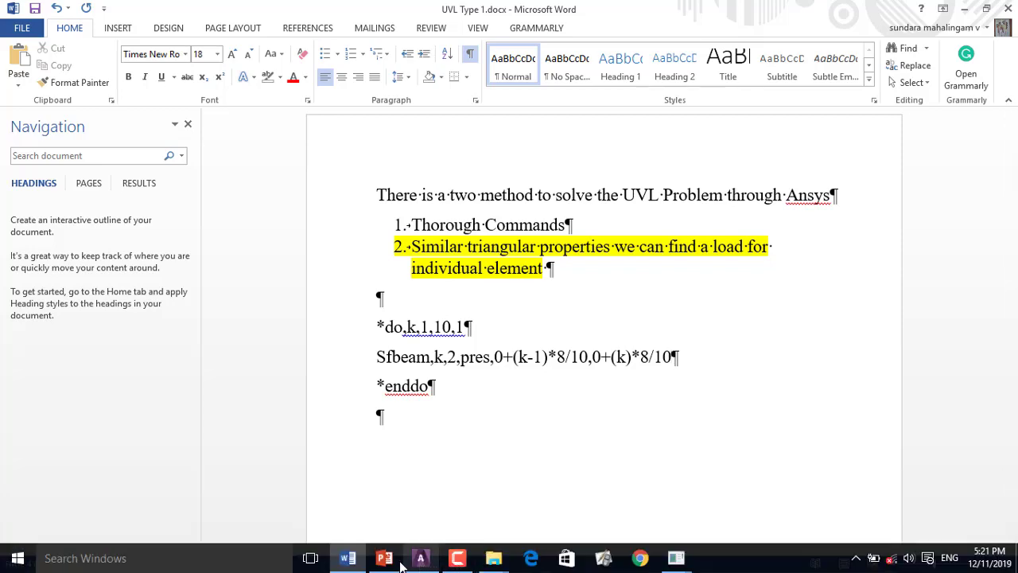
pyautogui.click(384, 563)
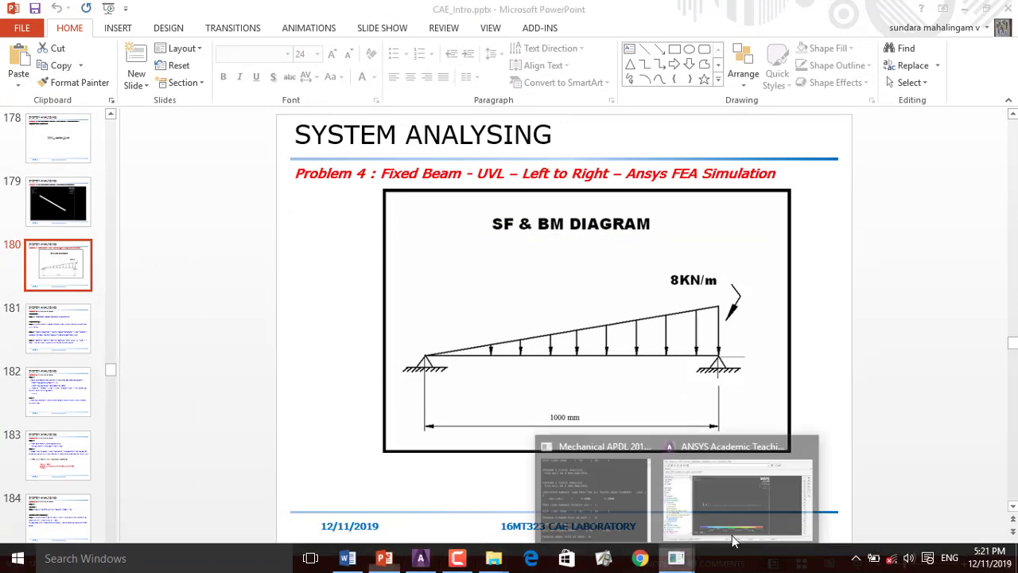
pyautogui.click(676, 559)
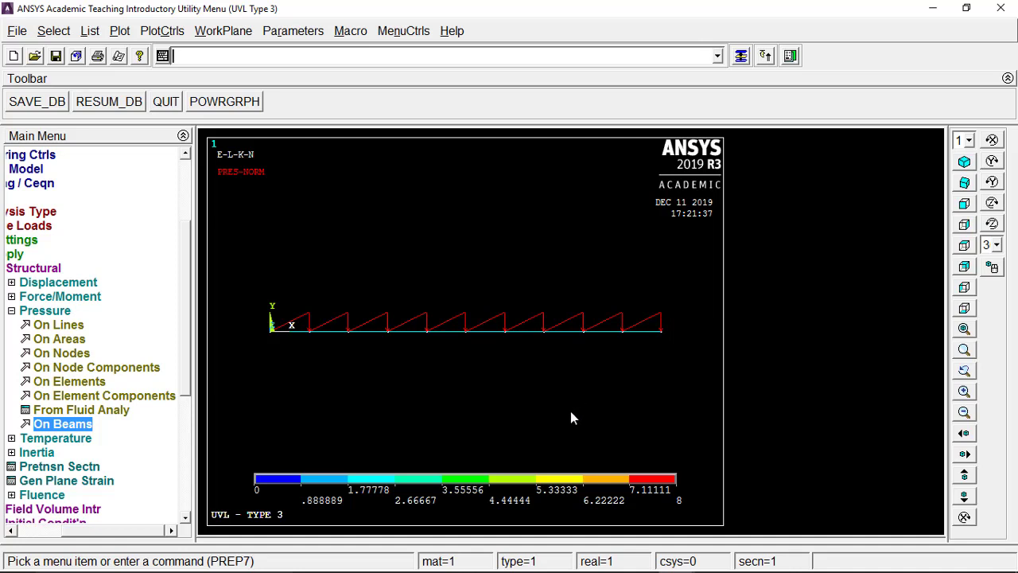
pyautogui.moveTo(420, 567)
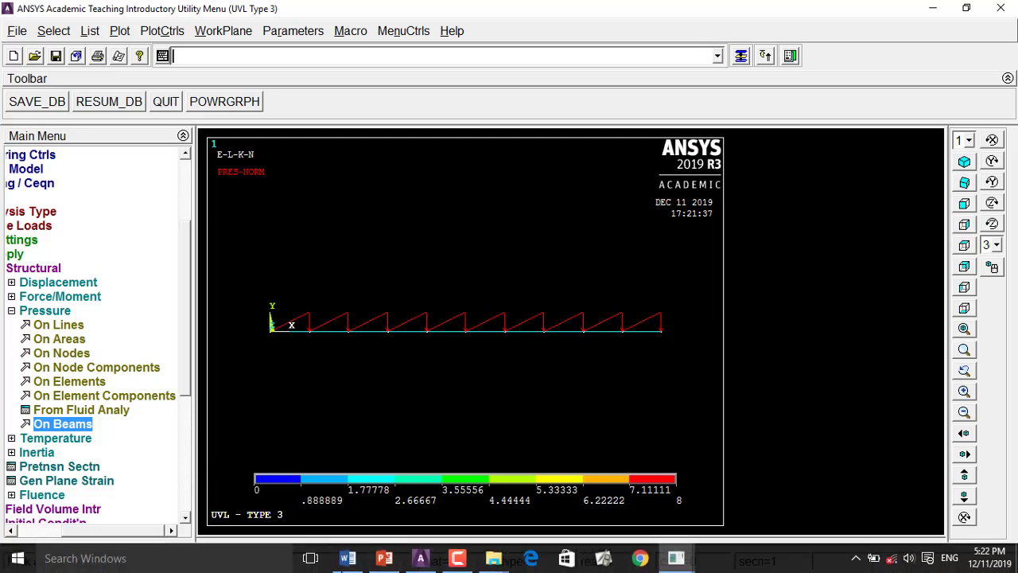
pyautogui.click(348, 558)
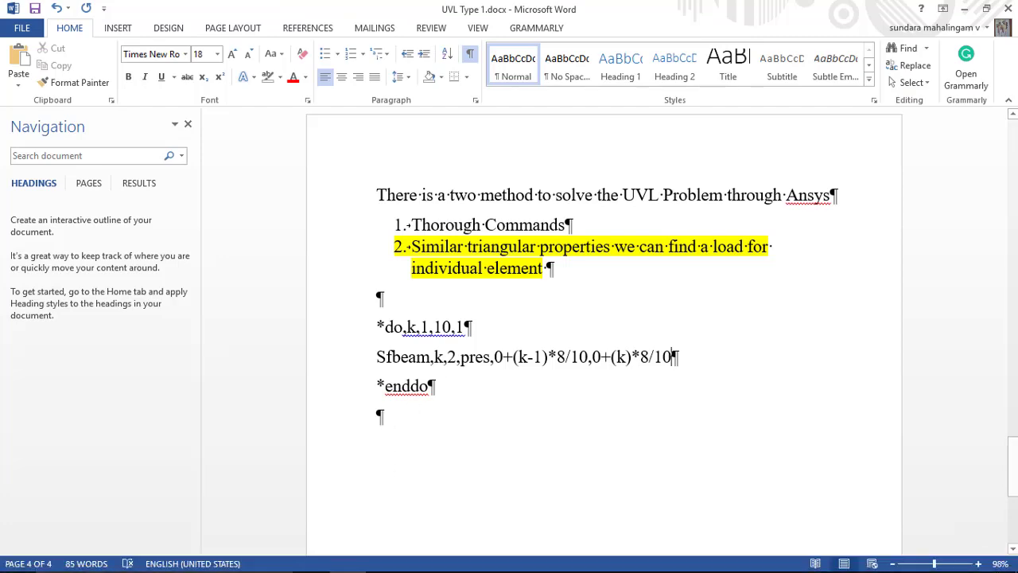
# In ANSYS, delete all loads and options from the beam model and redraw it as a multi-plot.
pyautogui.click(346, 558)
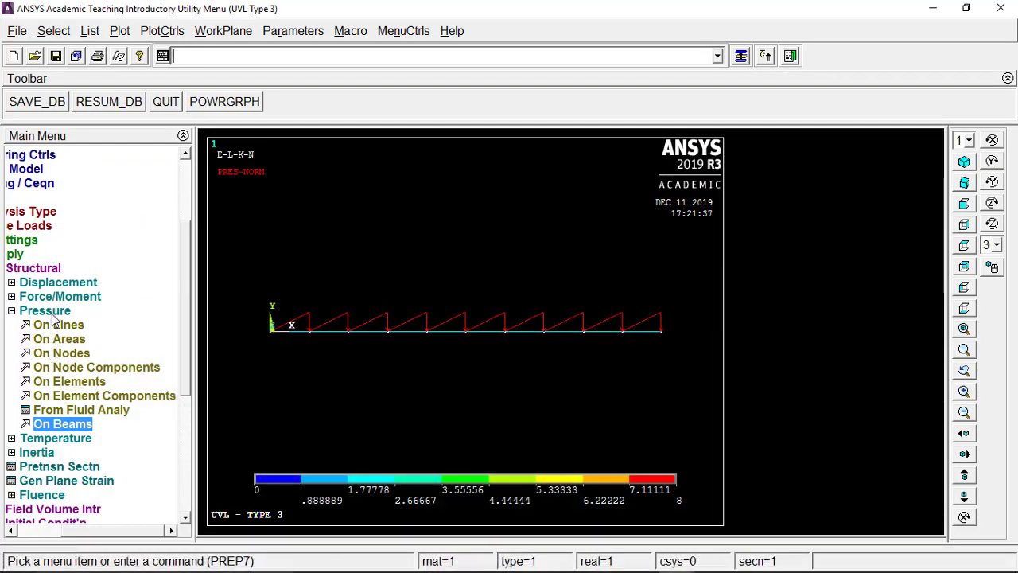
pyautogui.click(52, 314)
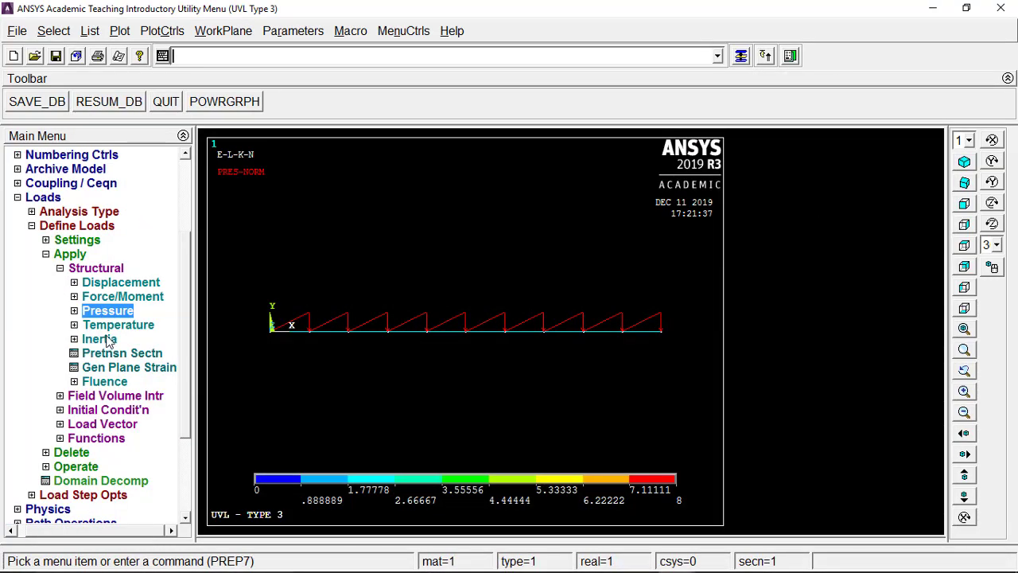
pyautogui.click(95, 269)
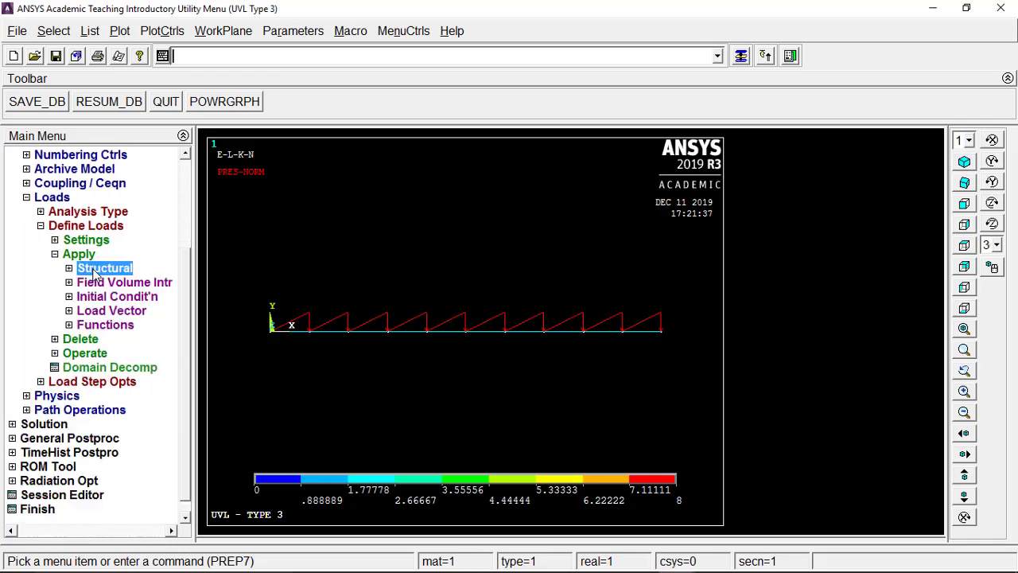
pyautogui.click(97, 340)
pyautogui.click(107, 340)
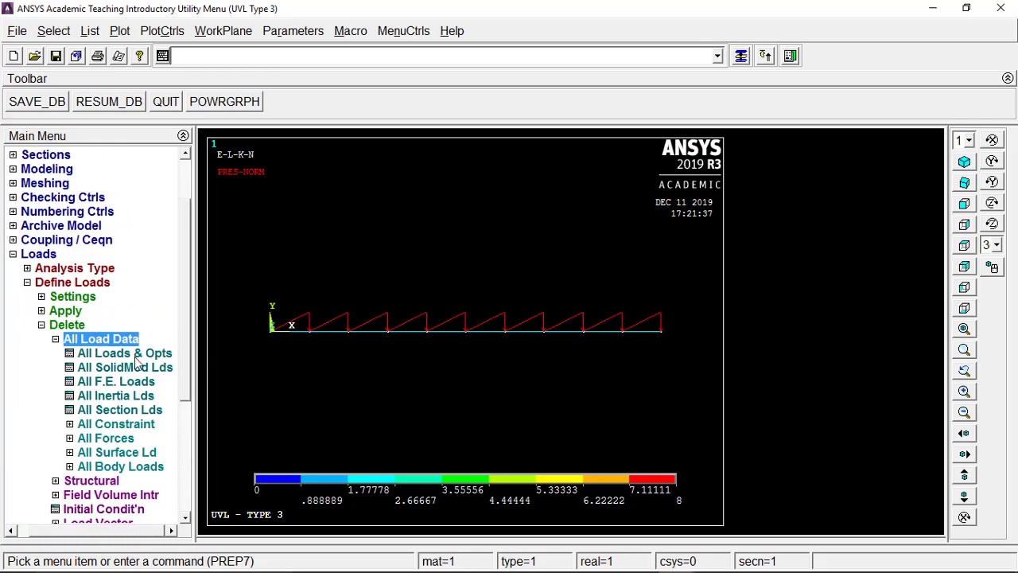
pyautogui.click(124, 352)
pyautogui.click(390, 315)
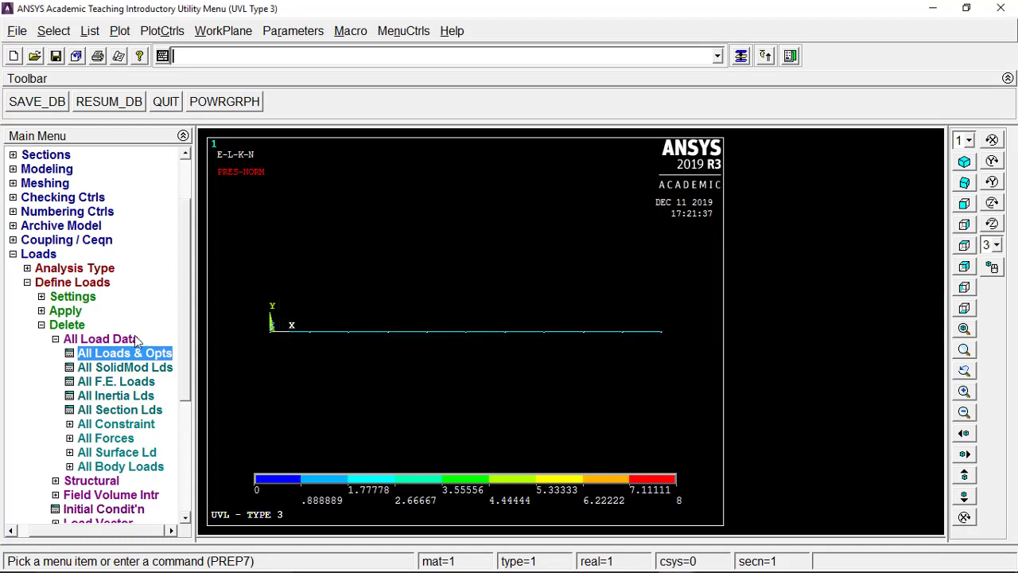
pyautogui.click(119, 31)
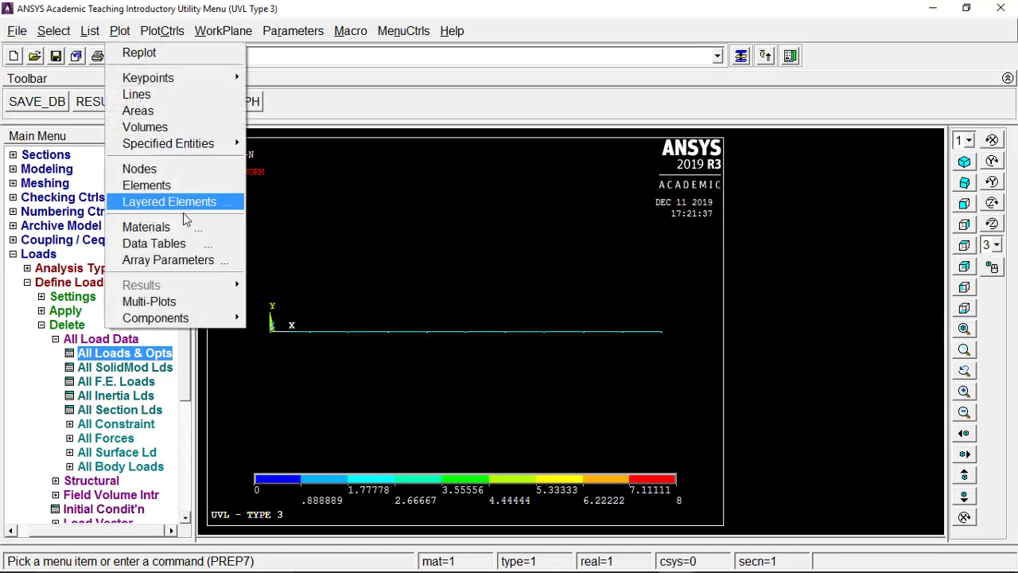
pyautogui.click(177, 298)
# Constrain UX, UY, UZ, ROTX and ROTY on the keypoints at both ends of the beam.
pyautogui.click(68, 326)
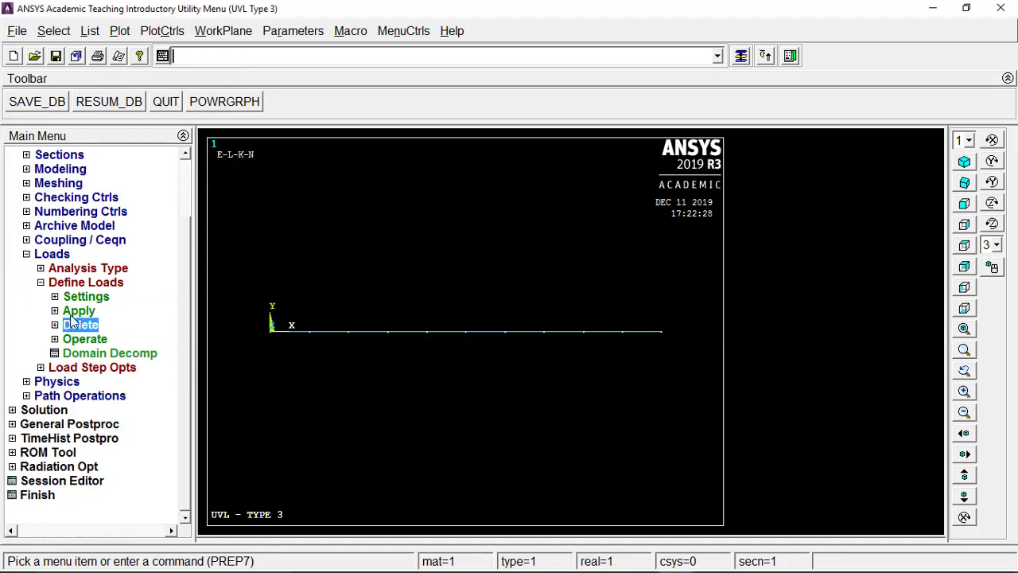
pyautogui.click(77, 312)
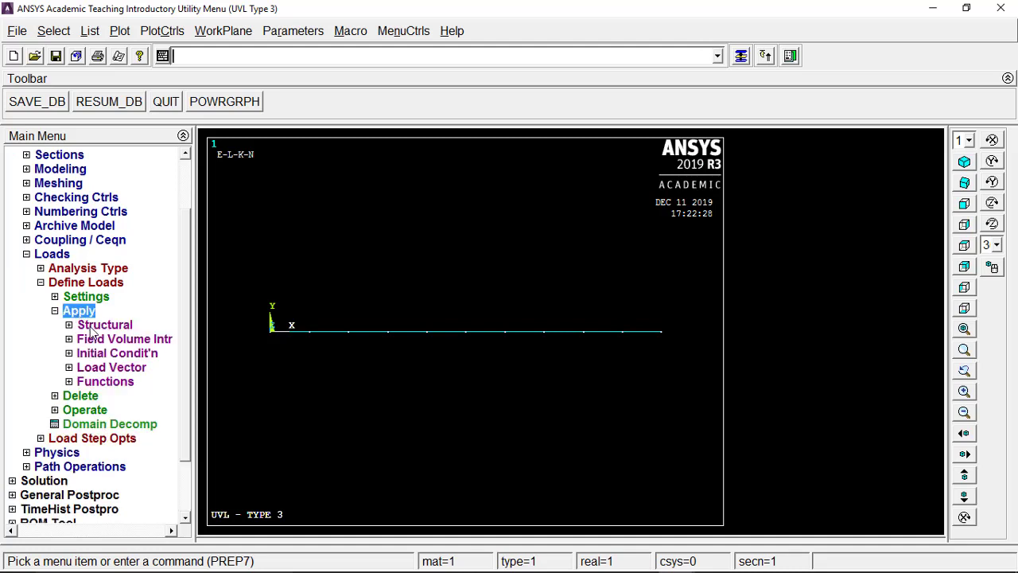
pyautogui.click(89, 325)
pyautogui.click(92, 340)
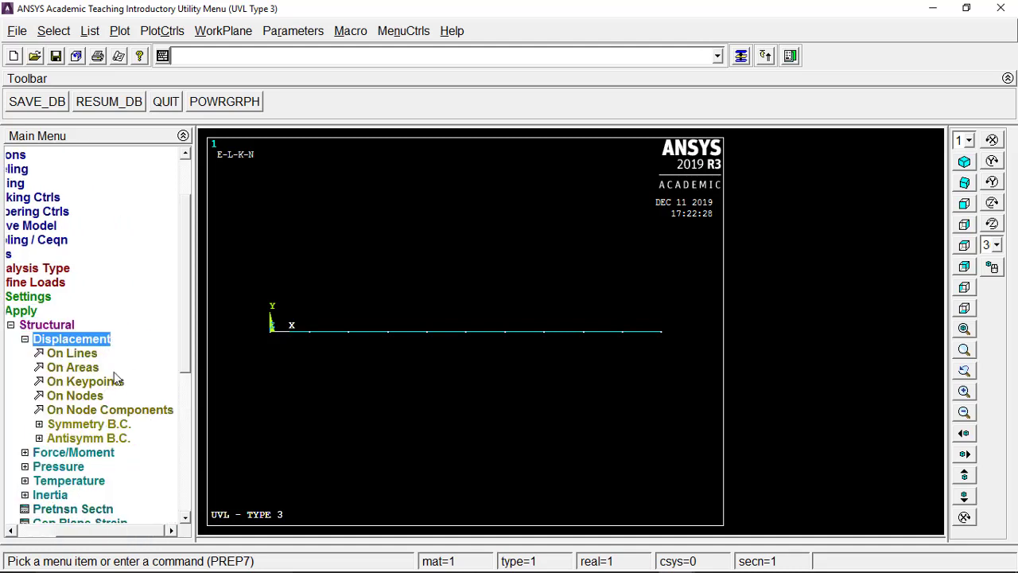
pyautogui.click(89, 380)
pyautogui.click(271, 338)
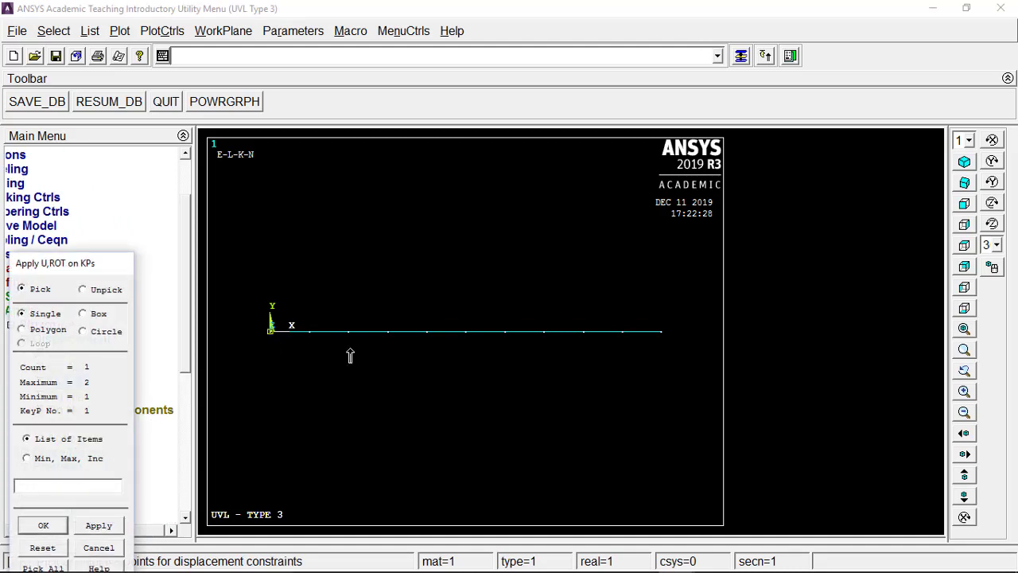
pyautogui.click(80, 526)
pyautogui.click(591, 222)
pyautogui.click(587, 233)
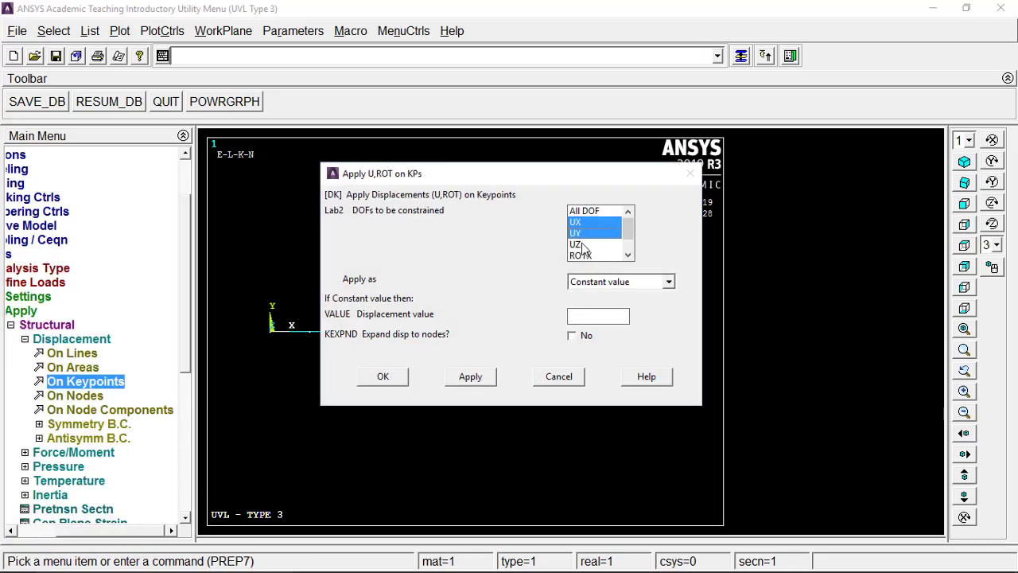
pyautogui.click(586, 244)
pyautogui.click(628, 256)
pyautogui.click(600, 245)
pyautogui.click(590, 255)
pyautogui.click(628, 255)
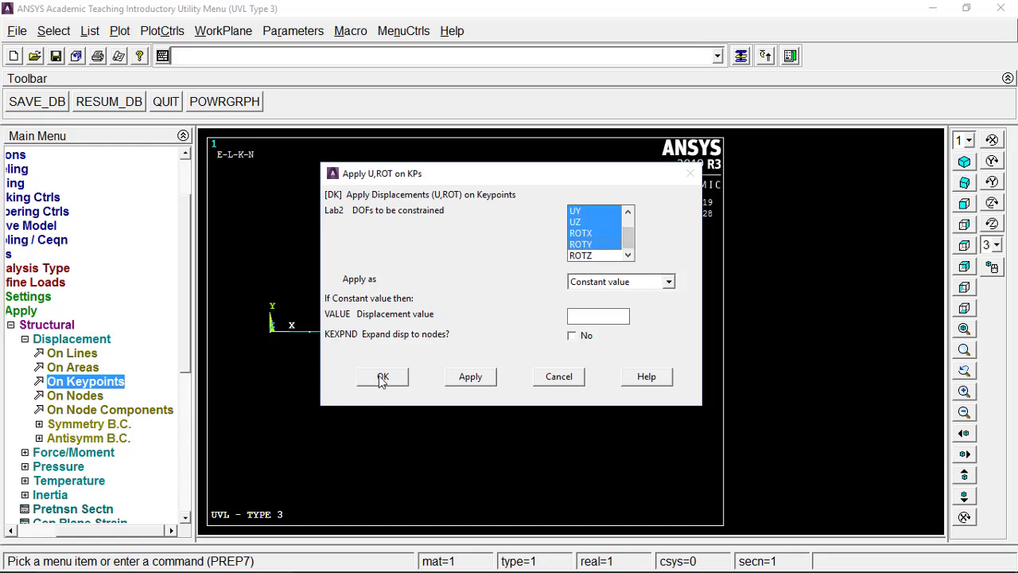
pyautogui.click(381, 377)
pyautogui.click(72, 339)
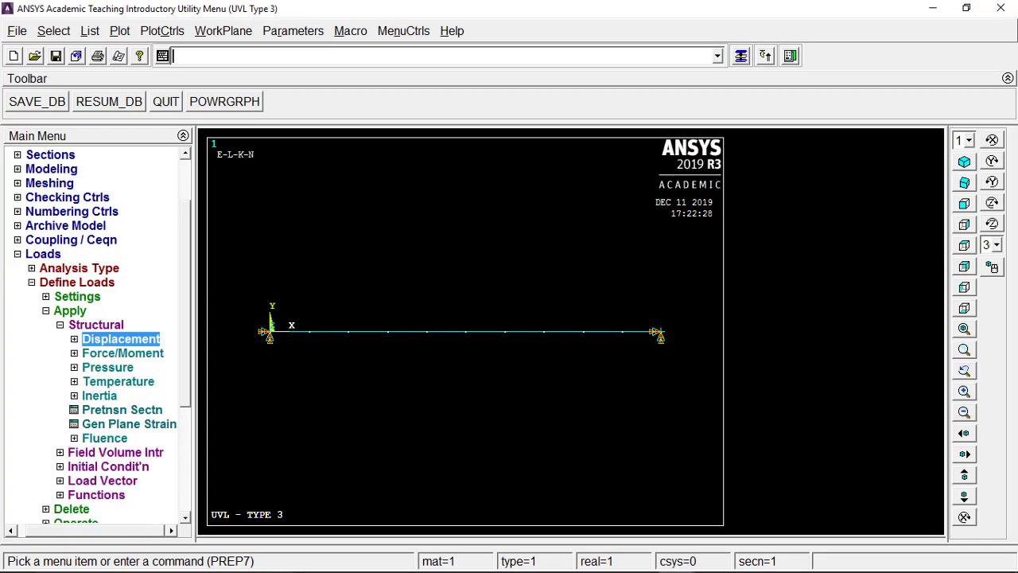
# Copy the *do/*enddo loop with Sfbeam,k,2,pres,0+(k-1)*8/10,0+(k)*8/10 from Word, run it in ANSYS, and redraw the multi-plot.
pyautogui.click(348, 558)
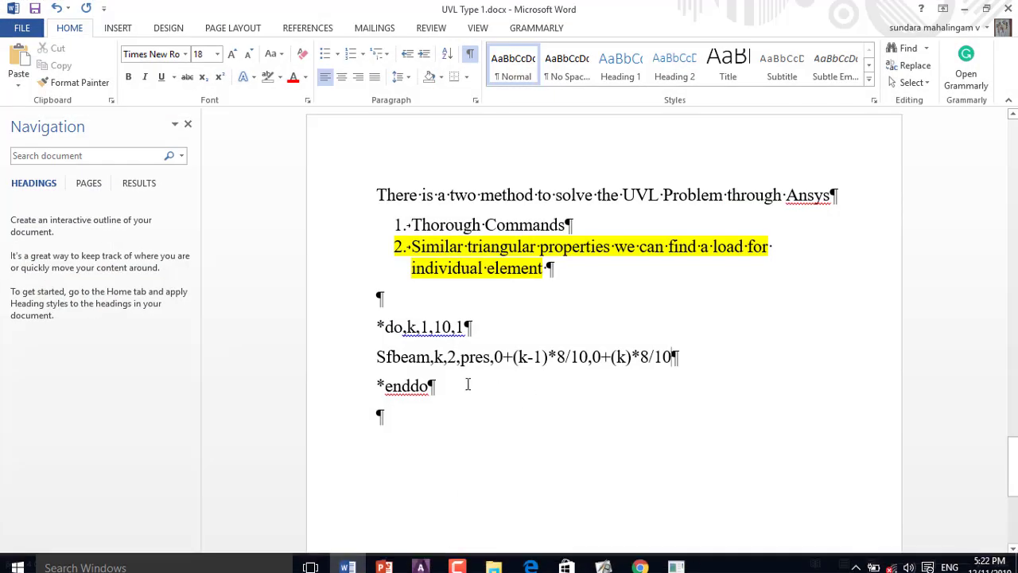
pyautogui.moveTo(421, 387); pyautogui.dragTo(374, 322)
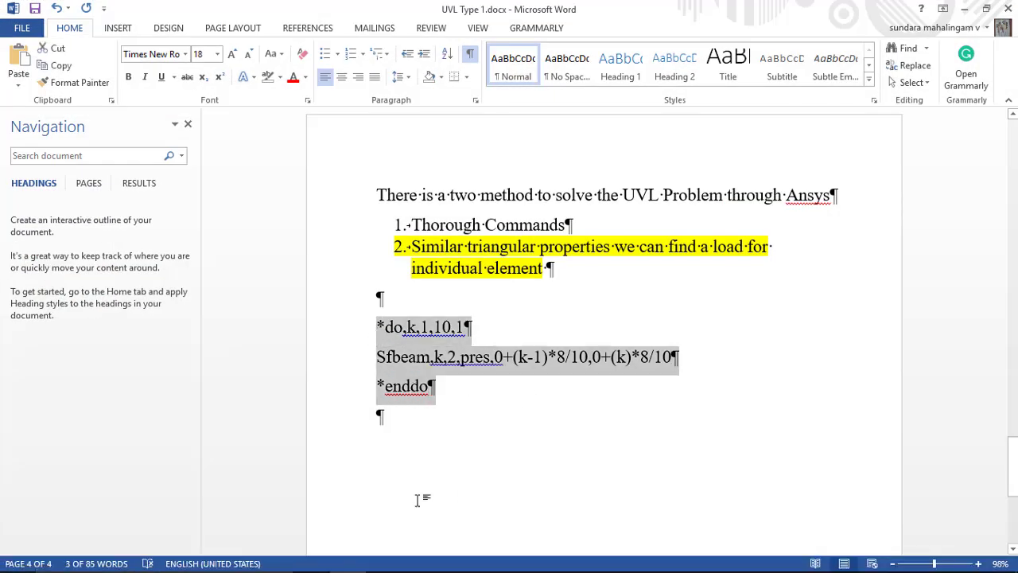
pyautogui.click(335, 560)
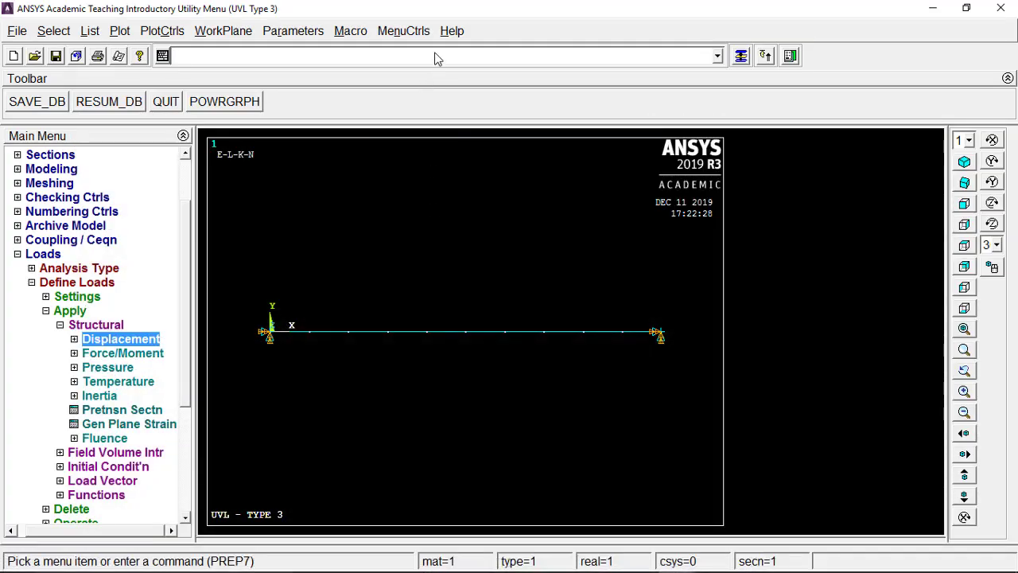
pyautogui.write('*do,k,1,10,1Sfbeam,k,2,pres,0+(k-1)*8/10,0+(k)*8/10*enddo')
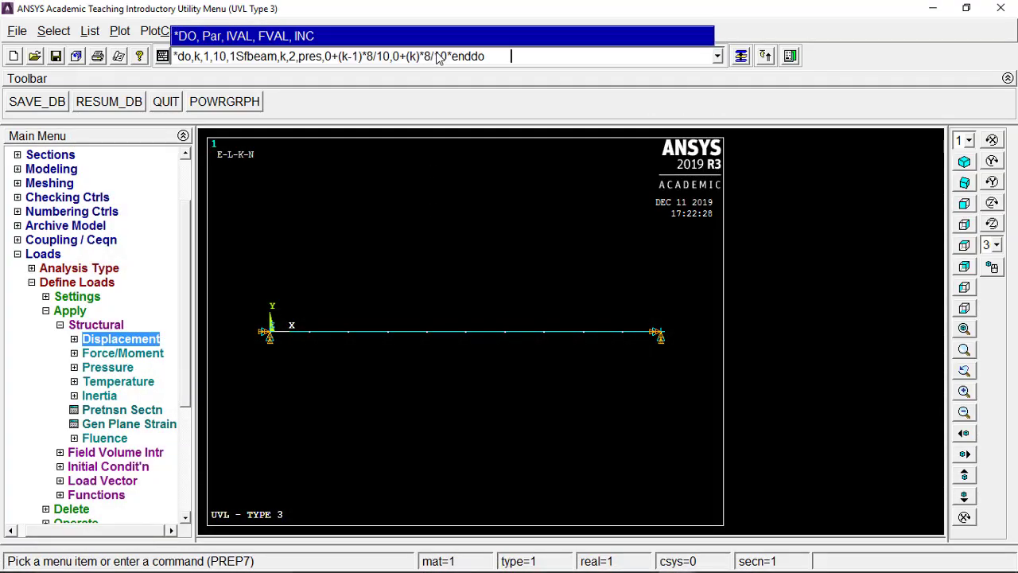
pyautogui.press('Return')
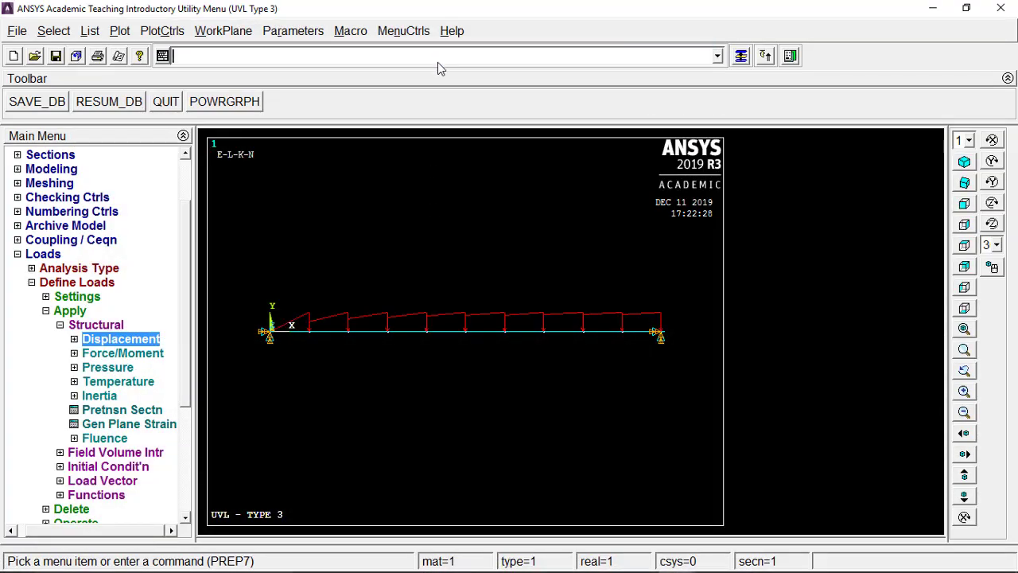
pyautogui.click(119, 30)
pyautogui.click(195, 300)
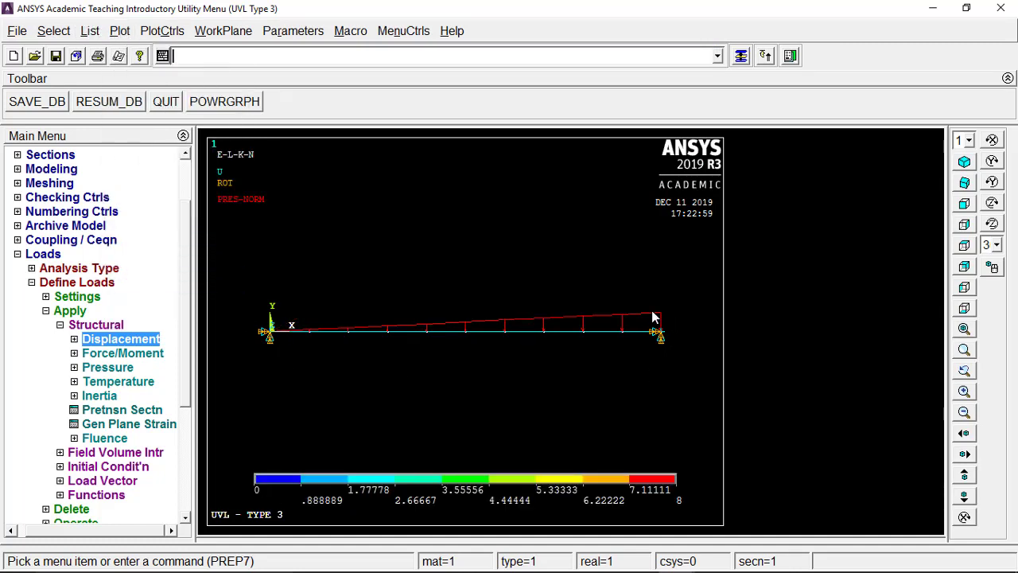
# Solve the current load step of the beam model and close the solution note and status window.
pyautogui.doubleClick(41, 254)
pyautogui.doubleClick(78, 171)
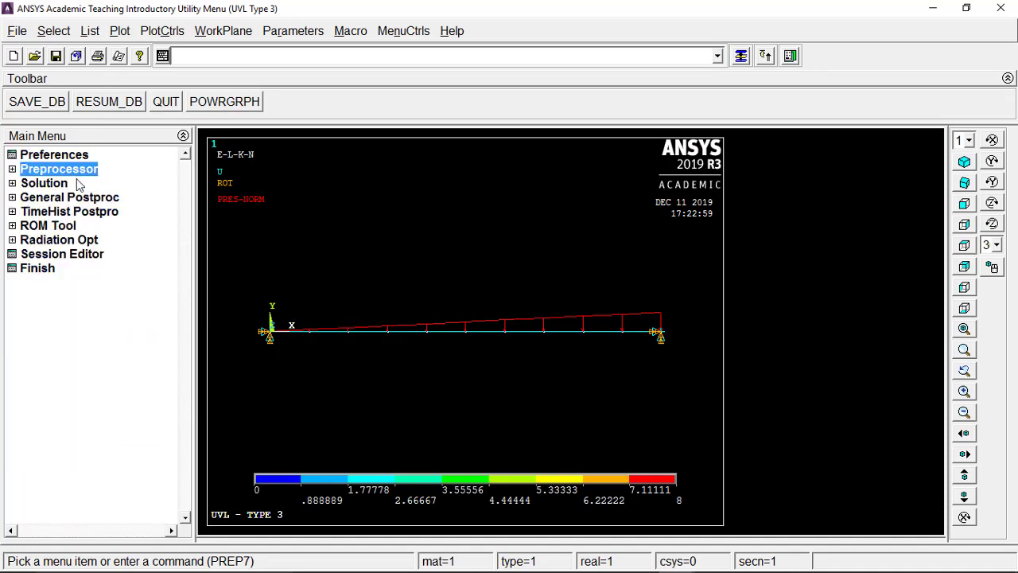
pyautogui.doubleClick(60, 188)
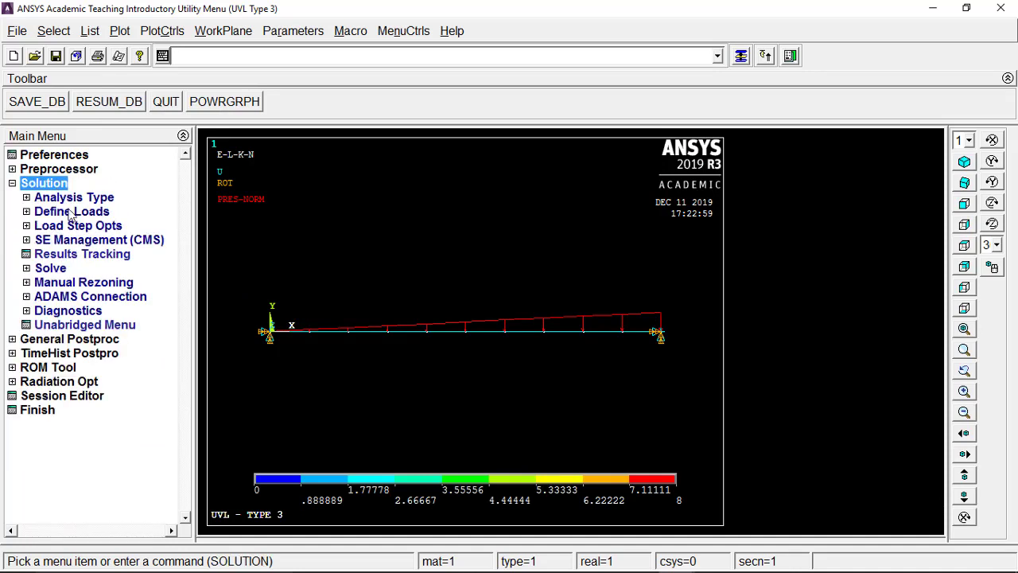
pyautogui.click(62, 271)
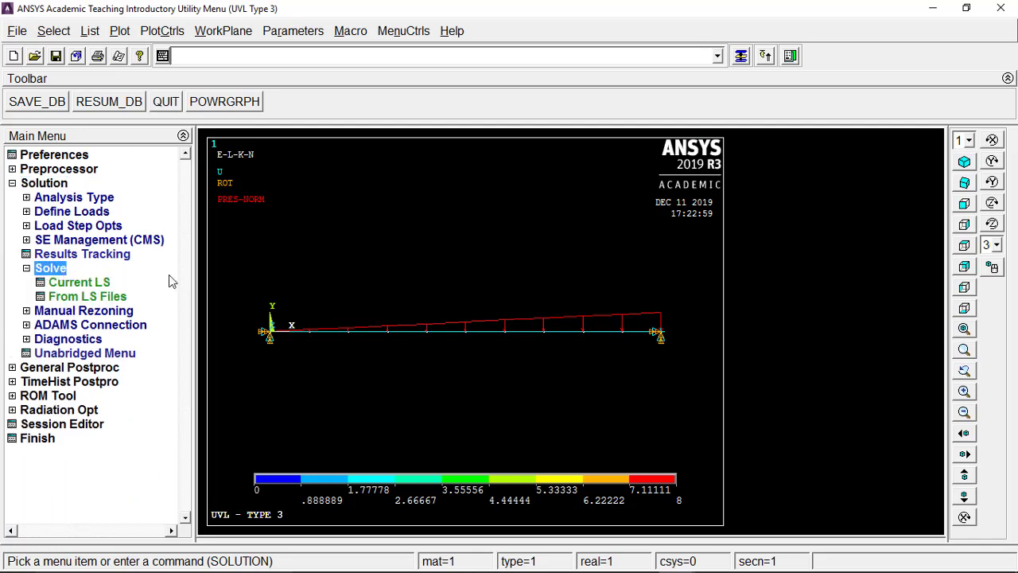
pyautogui.click(97, 285)
pyautogui.click(502, 366)
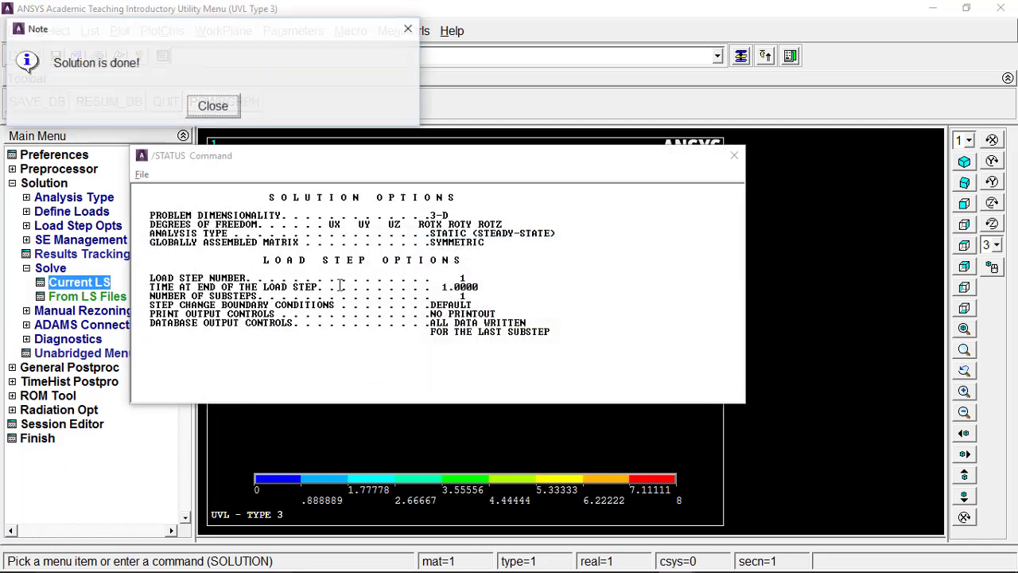
pyautogui.click(205, 105)
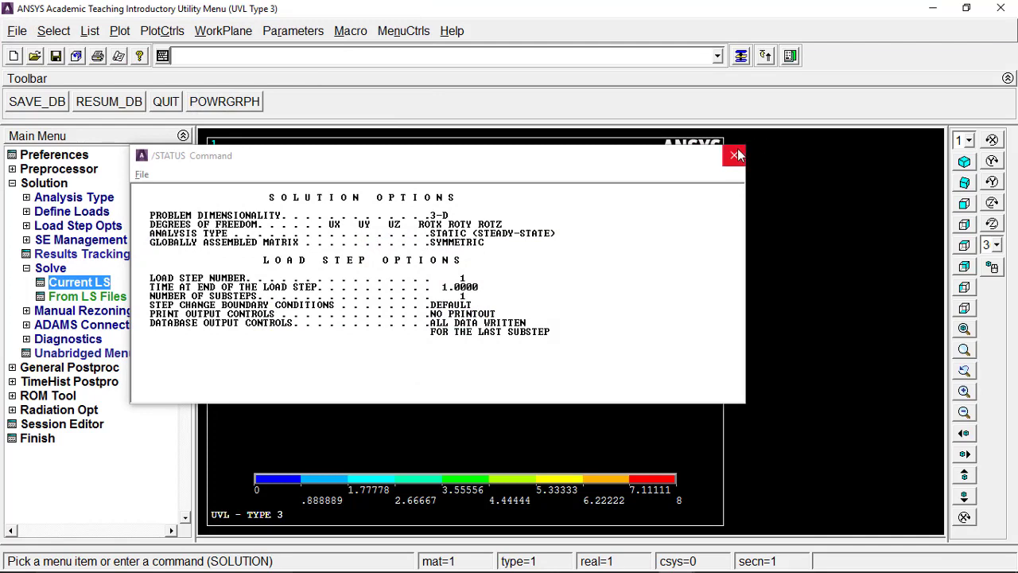
pyautogui.click(734, 154)
pyautogui.click(40, 270)
pyautogui.click(59, 187)
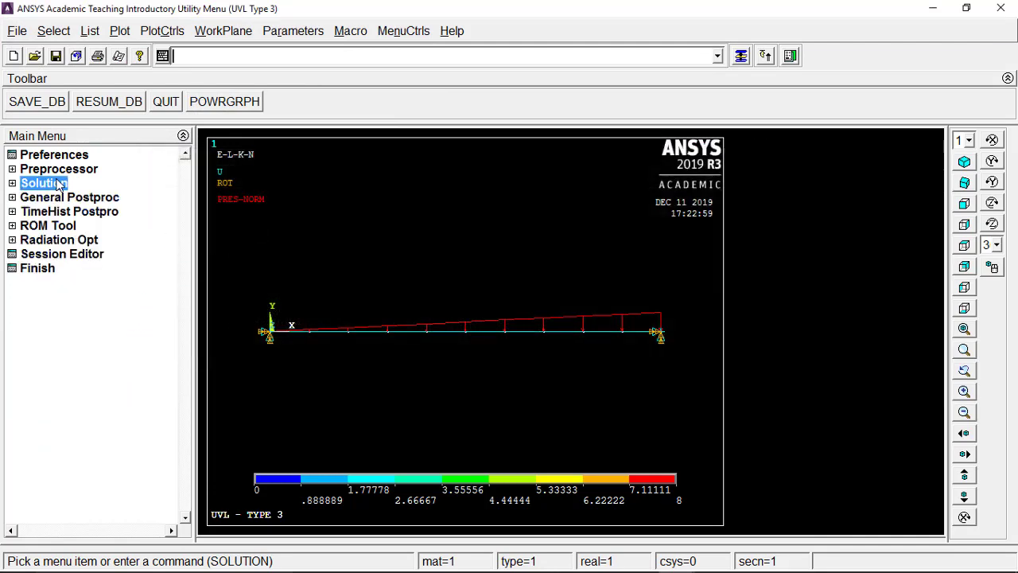
# Plot the deformed beam shape together with its undeformed shape.
pyautogui.click(68, 197)
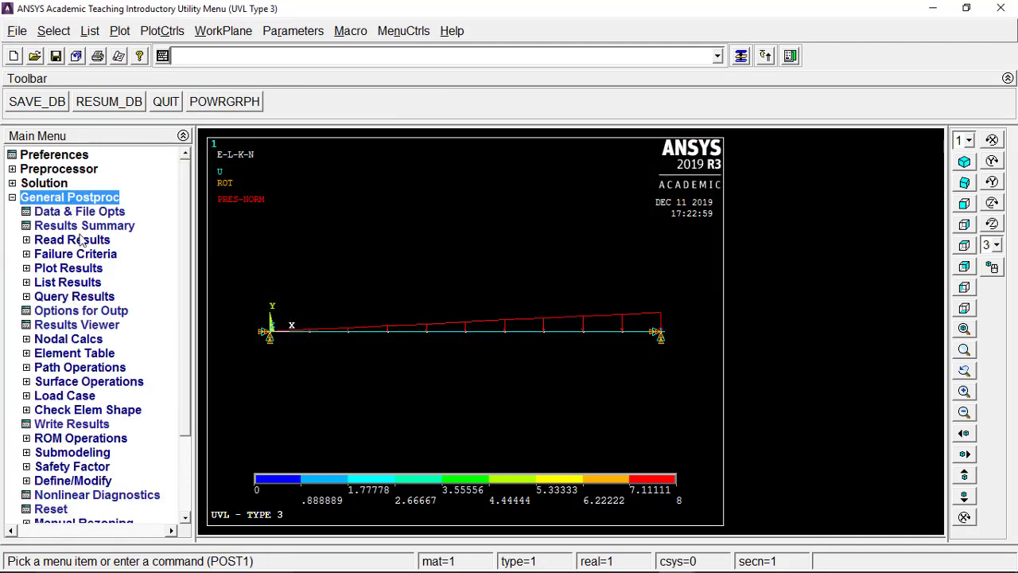
pyautogui.click(82, 268)
pyautogui.click(82, 269)
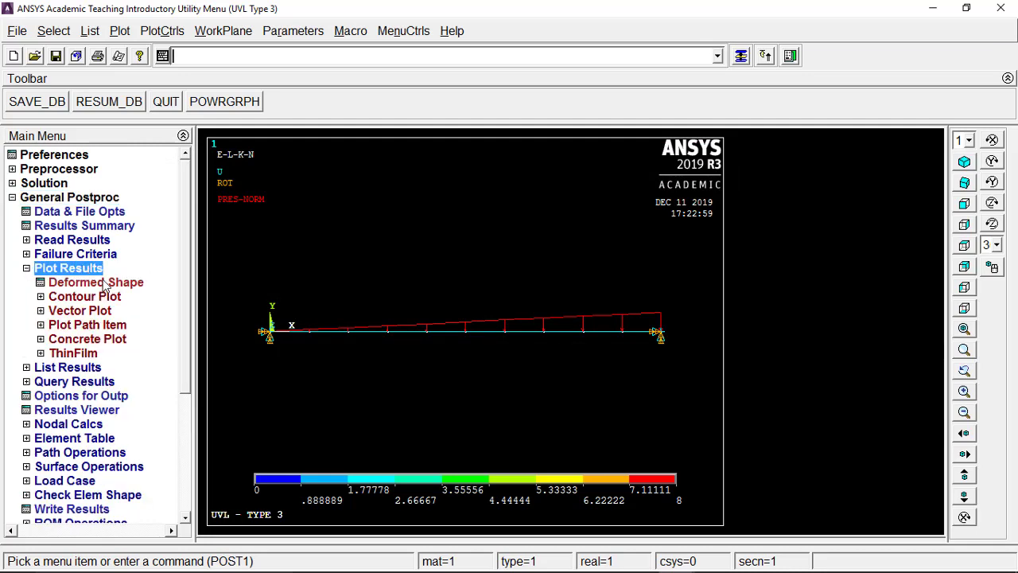
pyautogui.click(95, 281)
pyautogui.click(620, 280)
pyautogui.click(385, 354)
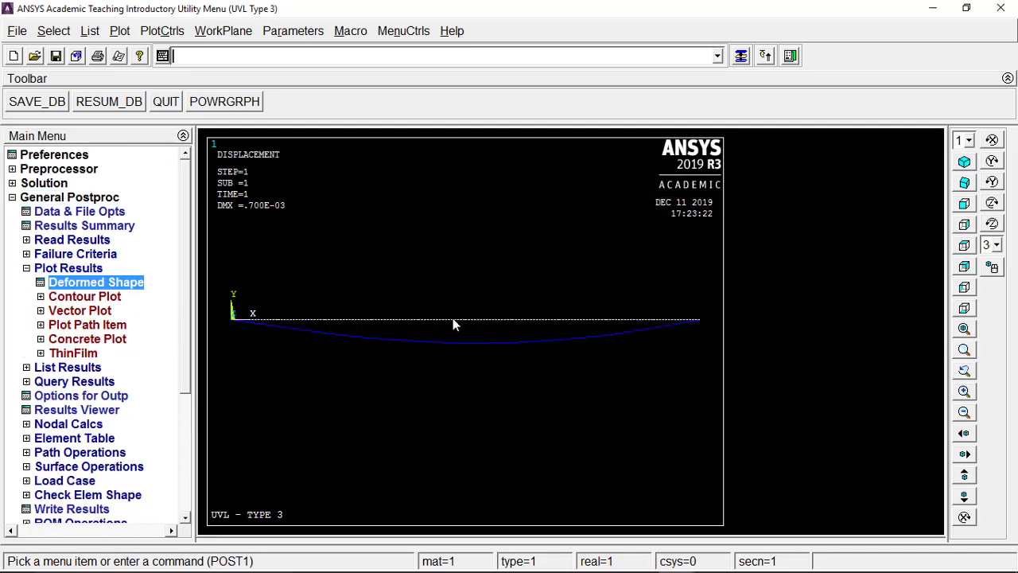
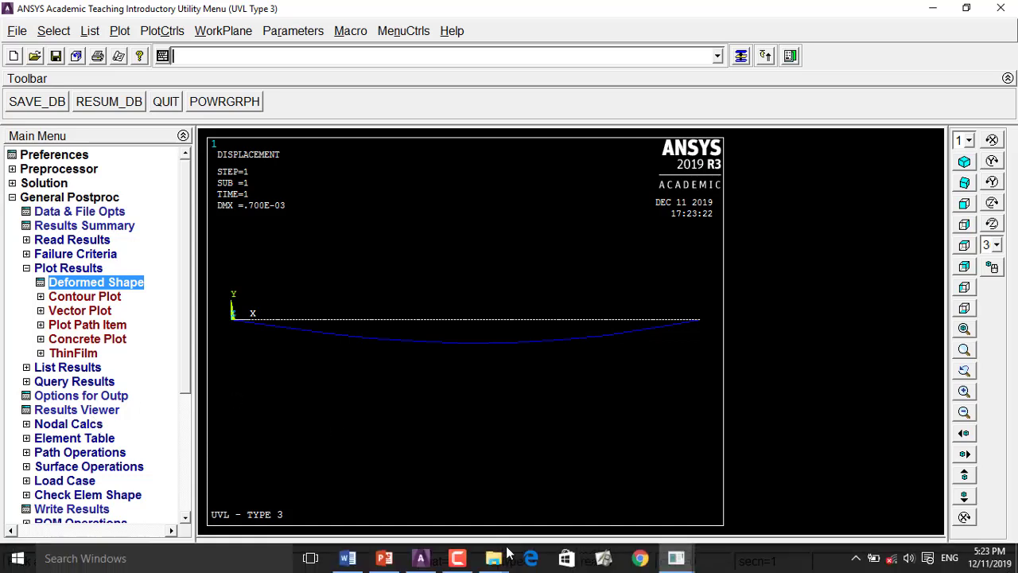
# Review the Problem 4 general postprocessing steps for the SFD and BMD on slide 185 in PowerPoint.
pyautogui.click(383, 560)
pyautogui.scroll(-3, 56, 382)
pyautogui.scroll(-2, 60, 414)
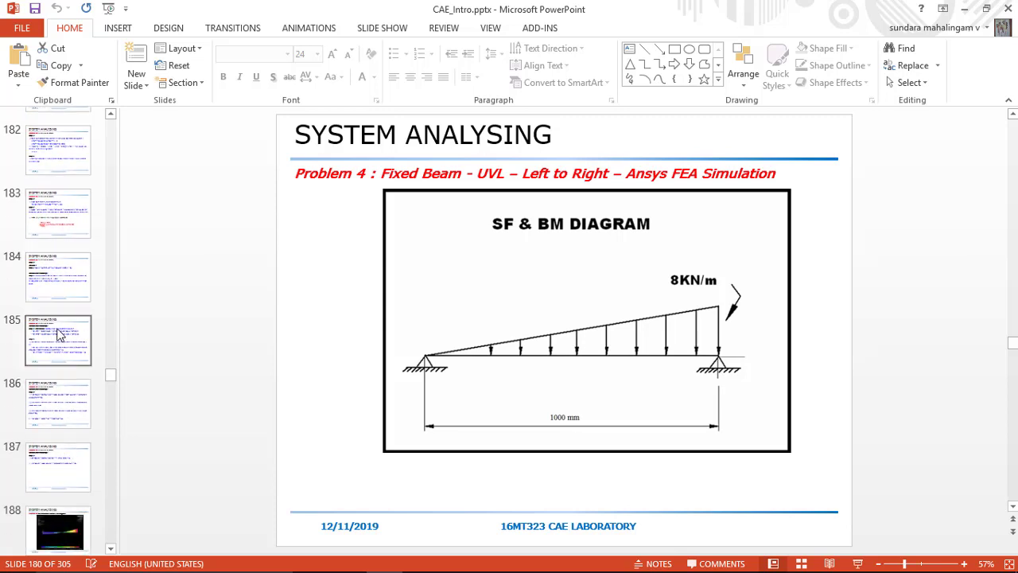
pyautogui.click(50, 401)
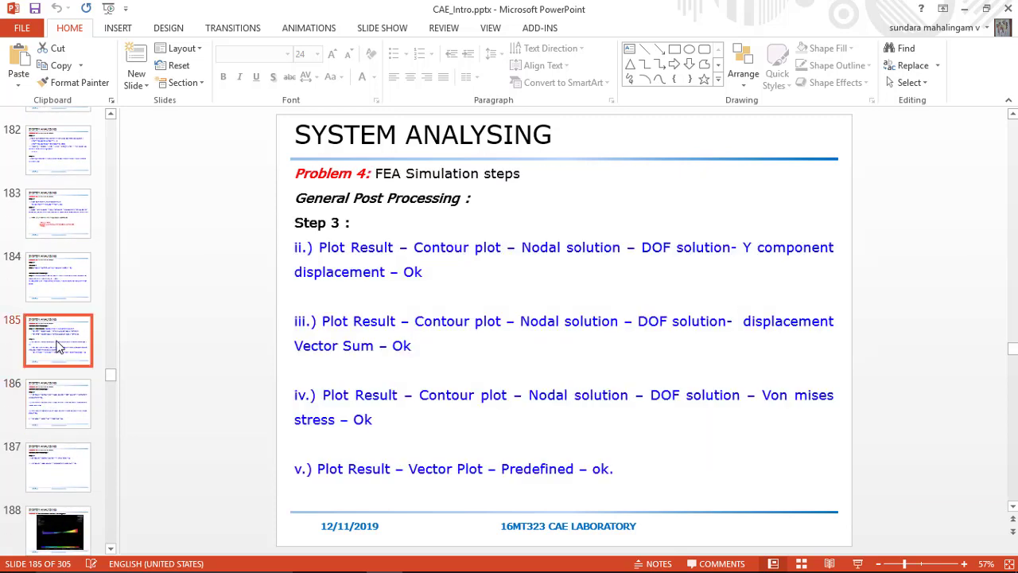
pyautogui.click(56, 340)
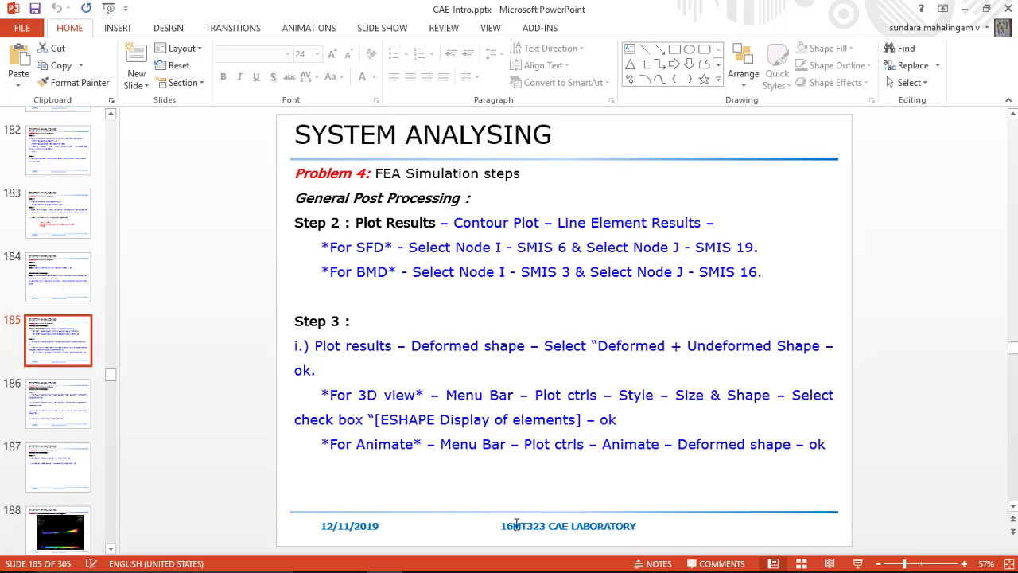
# Switch to ANSYS and define the element table item BMD1 by sequence number as SMISC, 3.
pyautogui.click(683, 560)
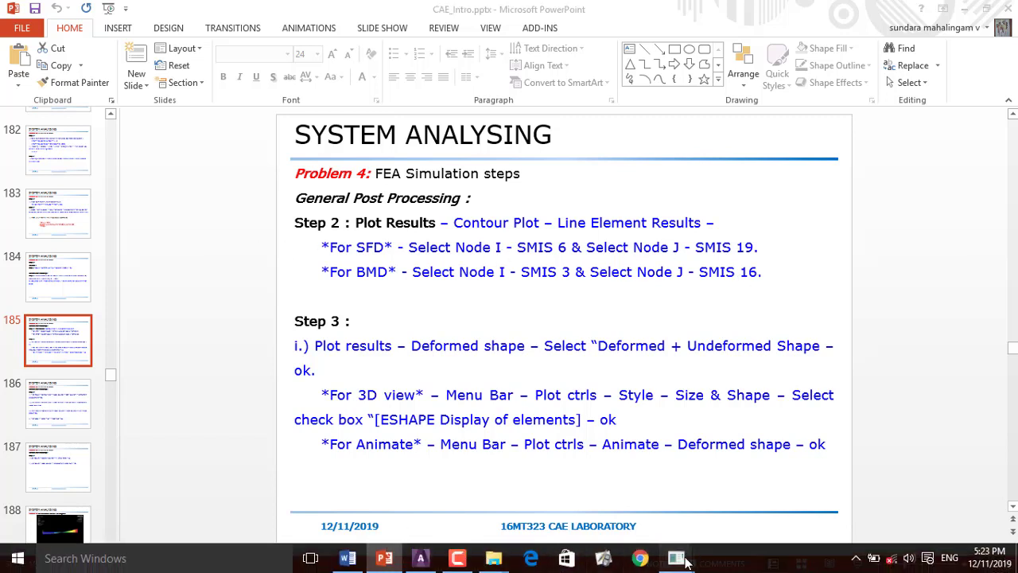
pyautogui.click(47, 268)
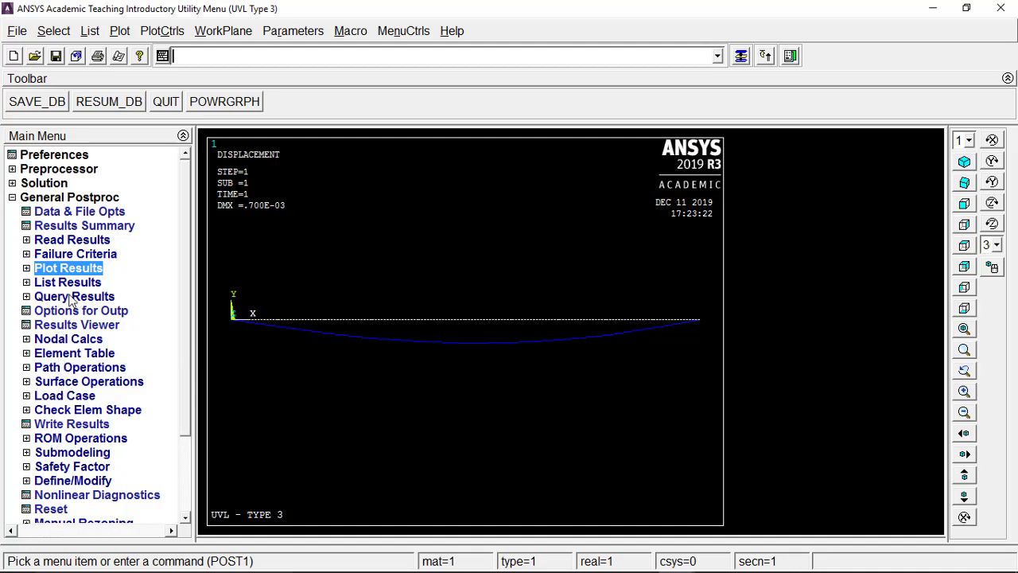
pyautogui.click(73, 355)
pyautogui.click(79, 366)
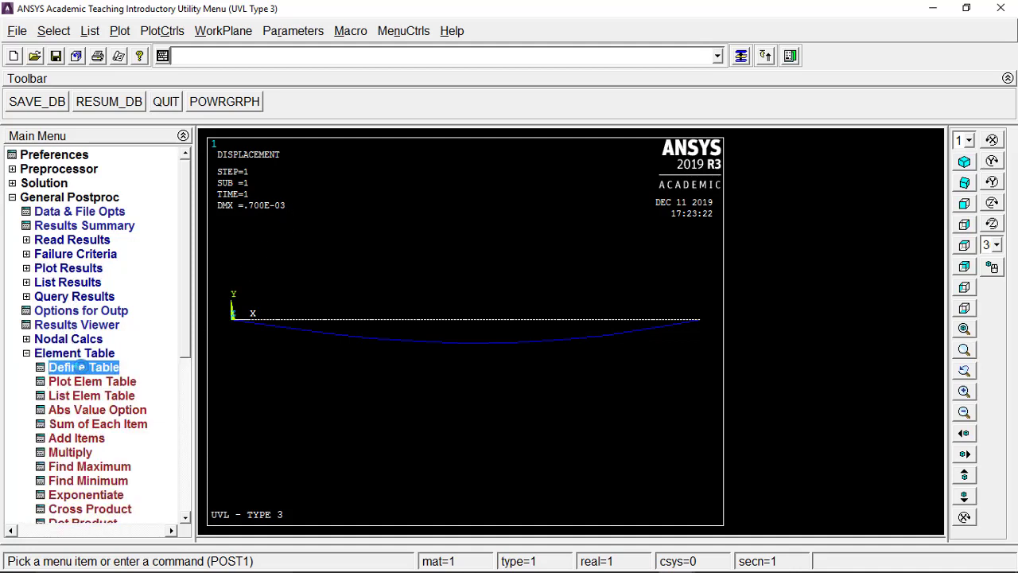
pyautogui.click(149, 381)
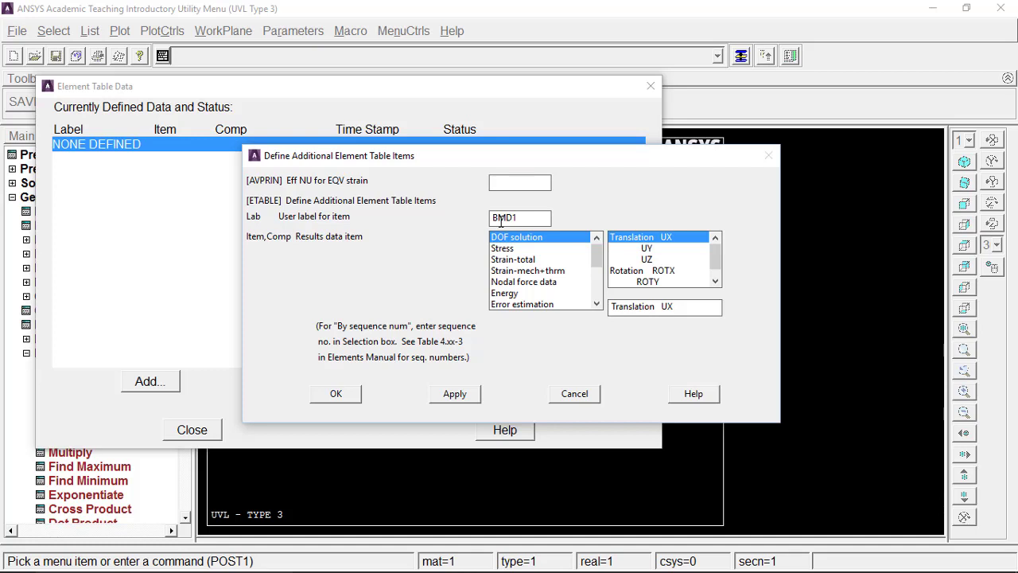
pyautogui.click(593, 287)
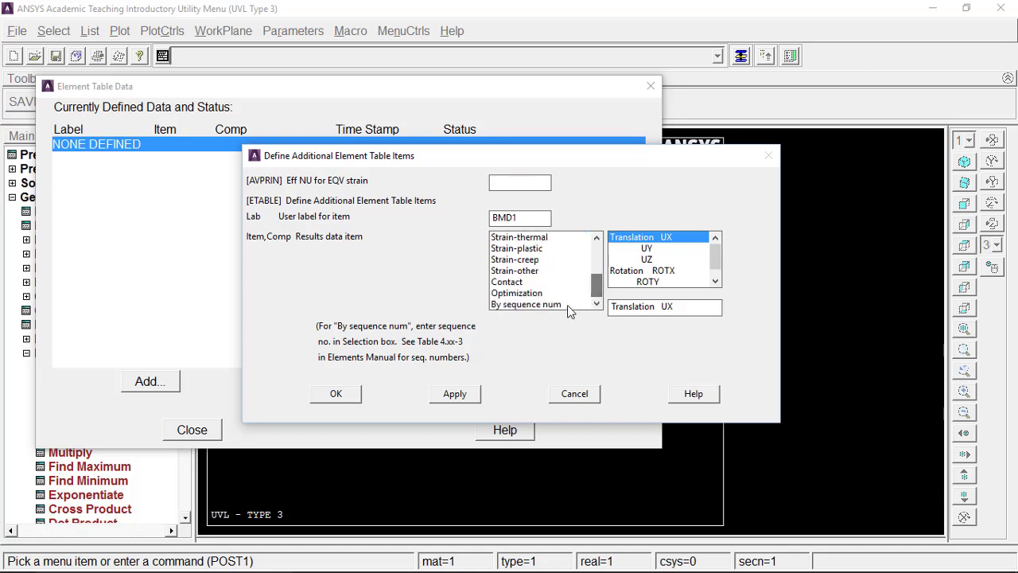
pyautogui.click(567, 305)
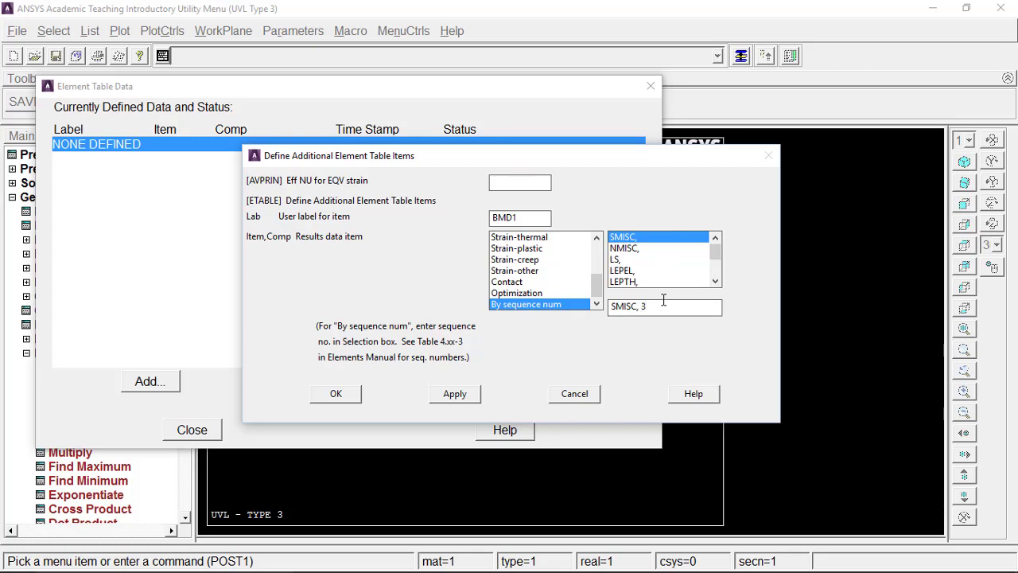
pyautogui.click(447, 396)
# Add the element table item BMD2 by sequence number as SMISC, 16.
pyautogui.click(536, 218)
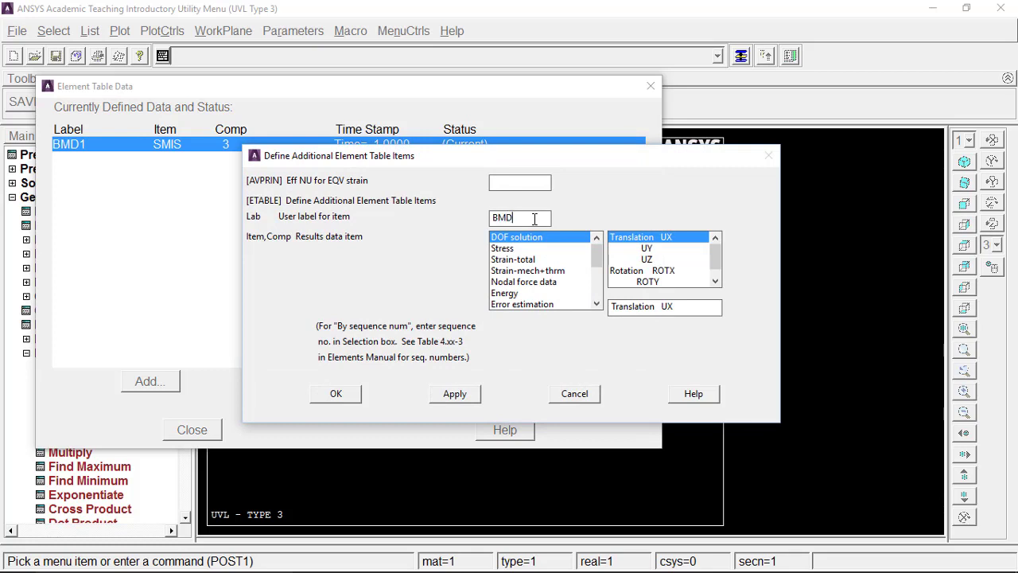
pyautogui.write('BMD2')
pyautogui.click(597, 303)
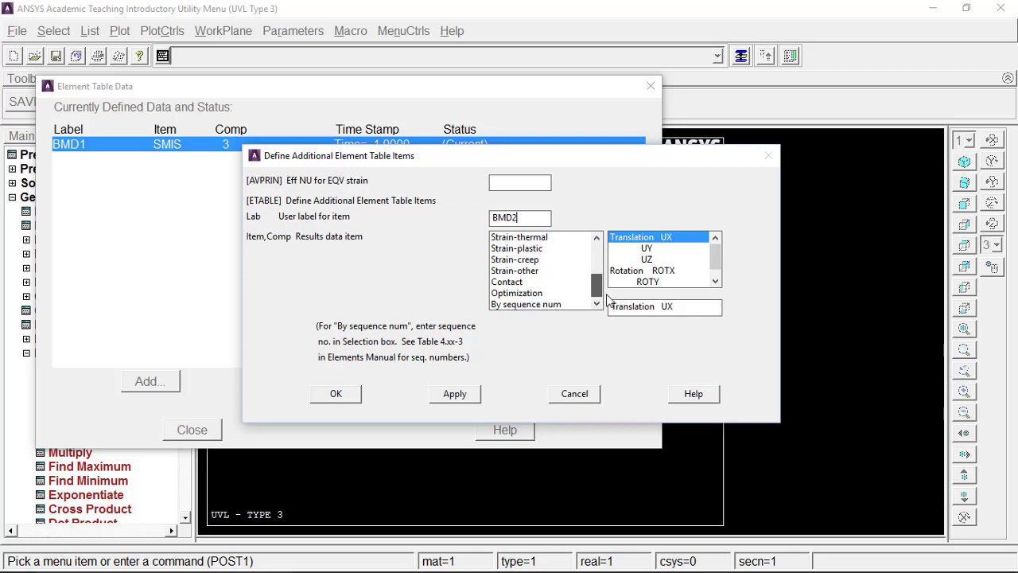
pyautogui.click(563, 304)
pyautogui.click(681, 310)
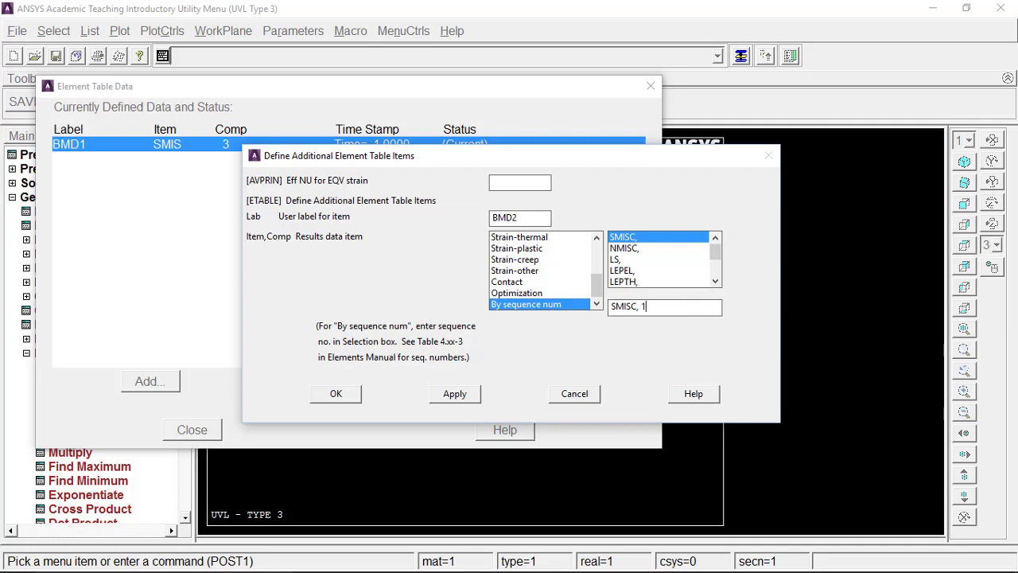
pyautogui.click(446, 393)
# Add the element table item SFD1 by sequence number as SMISC, 6.
pyautogui.moveTo(596, 256); pyautogui.dragTo(597, 286)
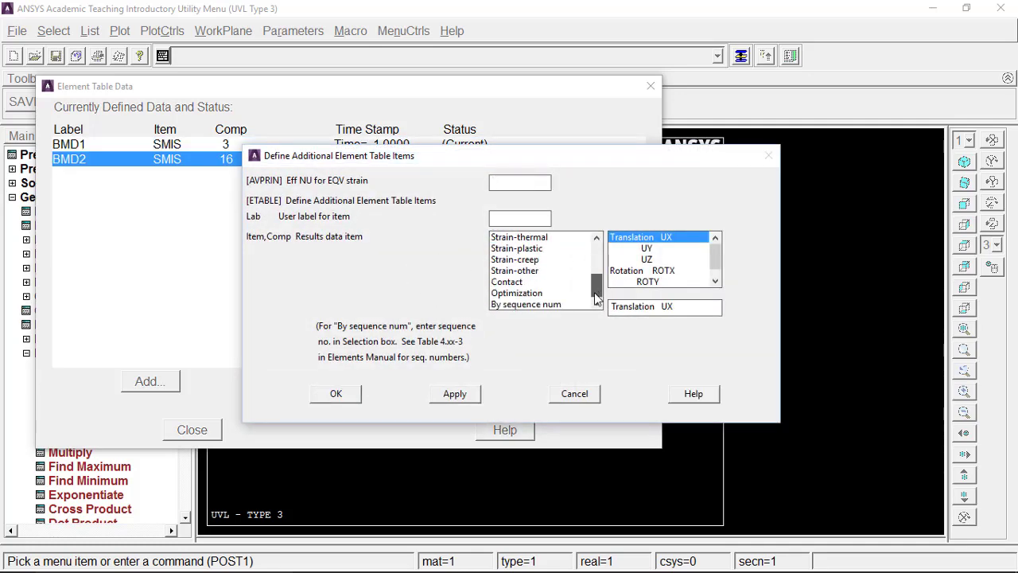
pyautogui.click(541, 305)
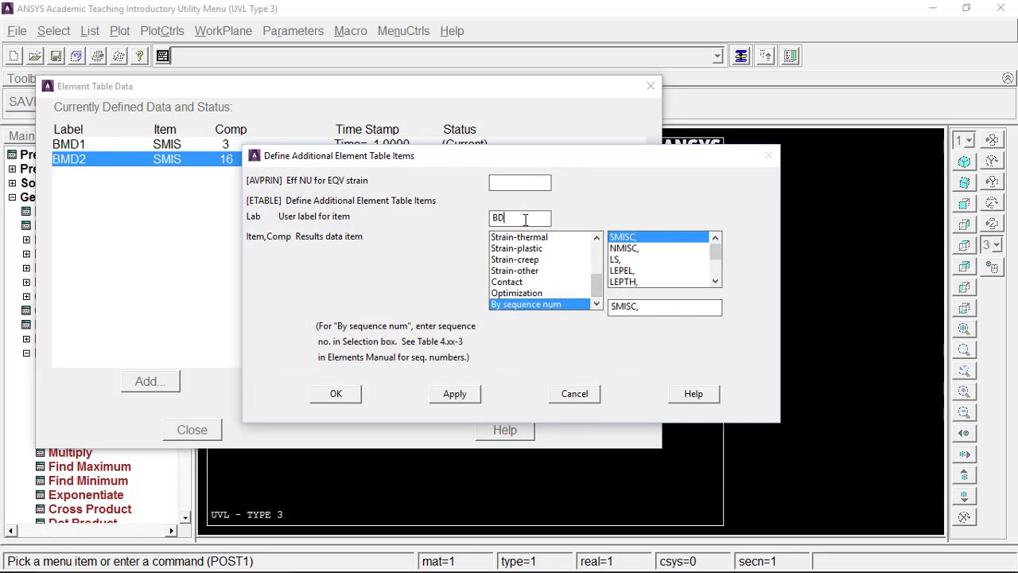
pyautogui.click(525, 219)
pyautogui.write('BMD')
pyautogui.click(450, 400)
# Add the element table item SFD2 by sequence number as SMISC, 19, and close the element table data.
pyautogui.moveTo(601, 265); pyautogui.dragTo(599, 310)
pyautogui.click(507, 223)
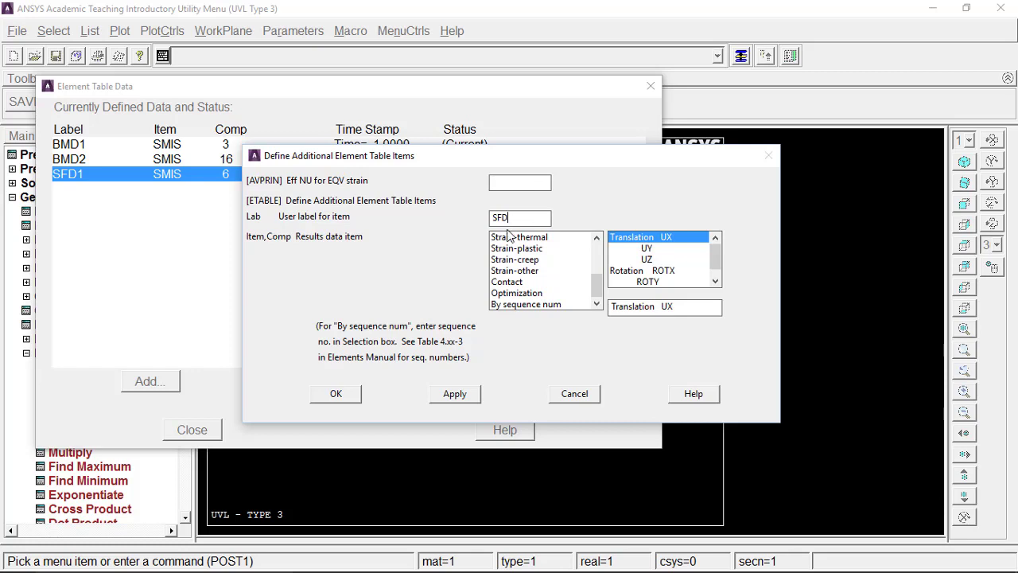
pyautogui.click(537, 304)
pyautogui.write('19')
pyautogui.click(336, 393)
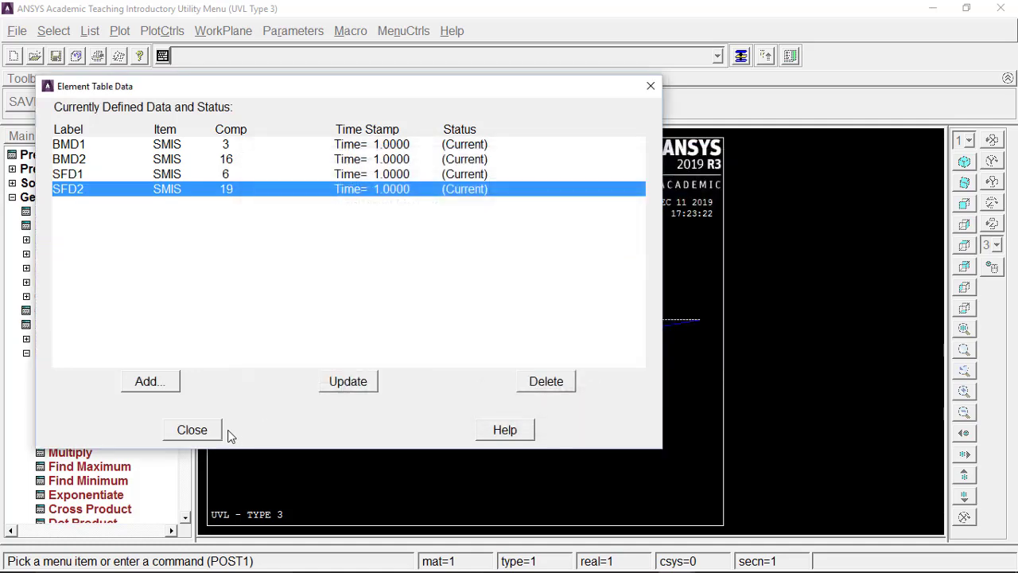
pyautogui.click(199, 428)
# Plot the line-element results for bending moment with BMD1 at node I and BMD2 at node J.
pyautogui.click(61, 356)
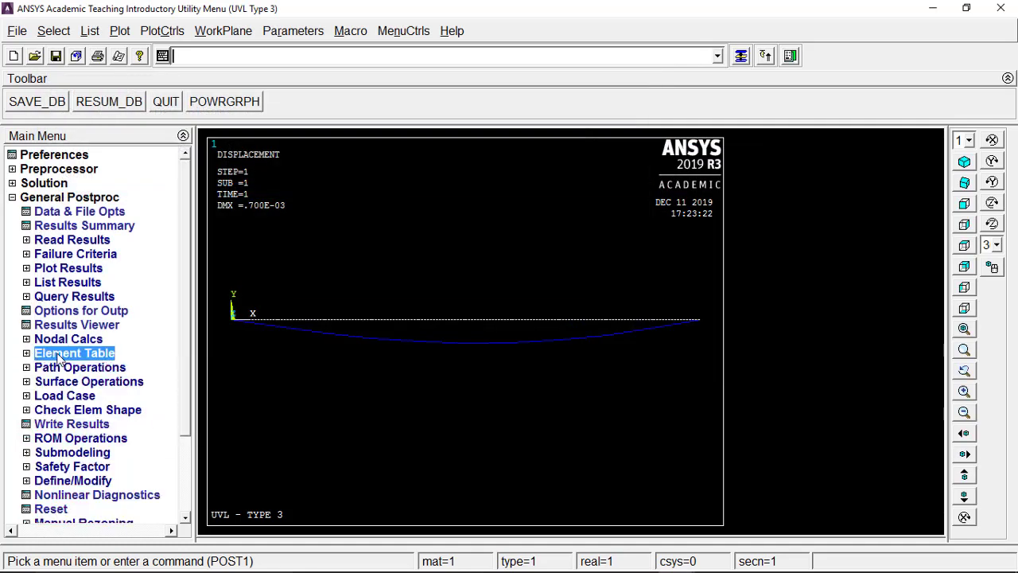
pyautogui.click(40, 269)
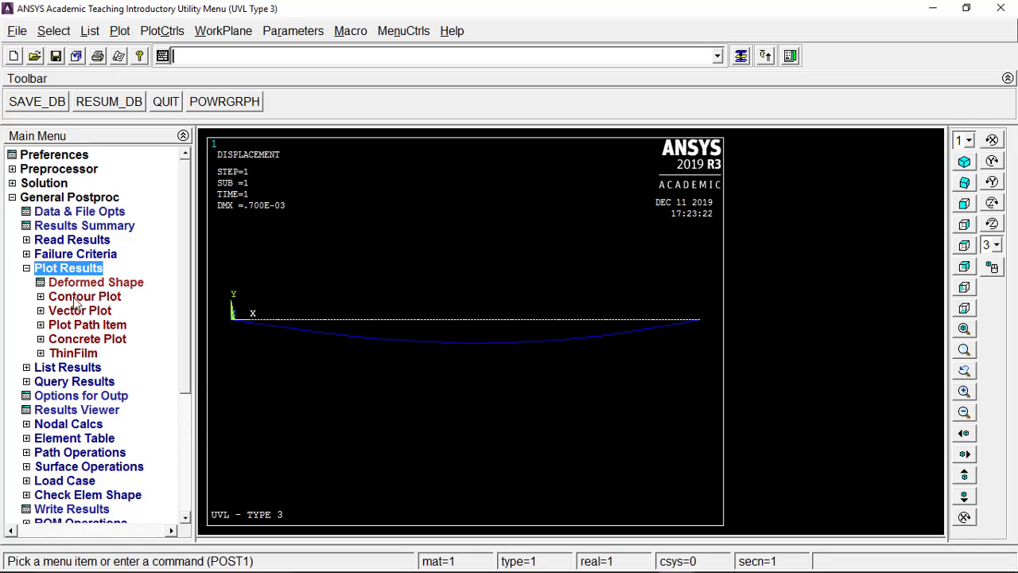
pyautogui.click(80, 296)
pyautogui.click(104, 354)
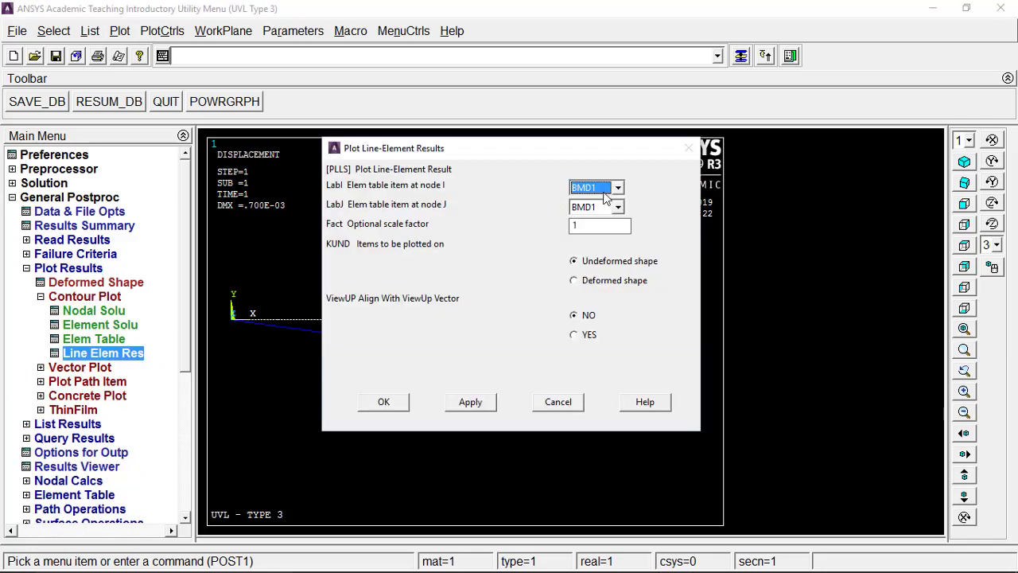
pyautogui.click(617, 207)
pyautogui.click(595, 231)
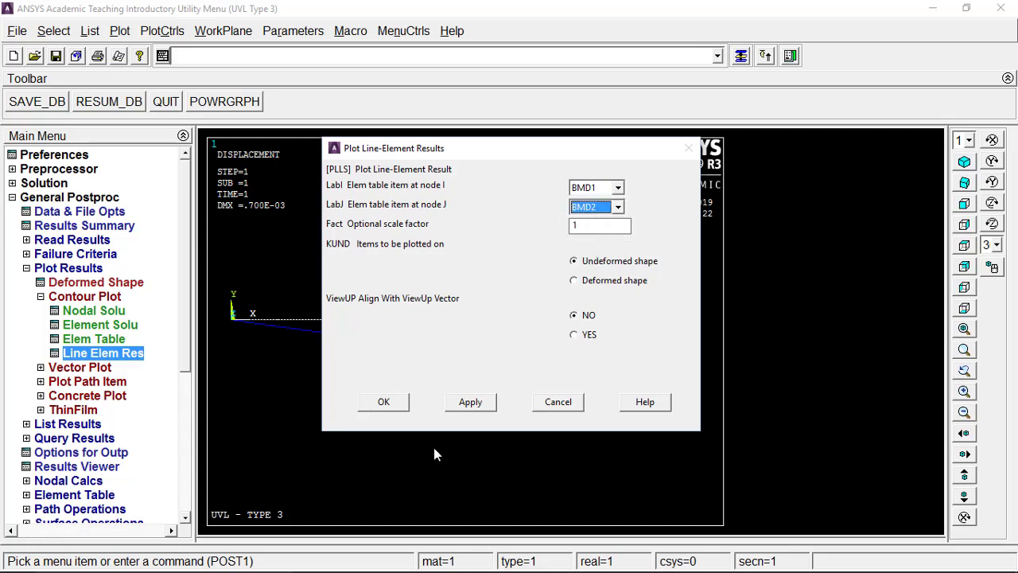
pyautogui.click(384, 402)
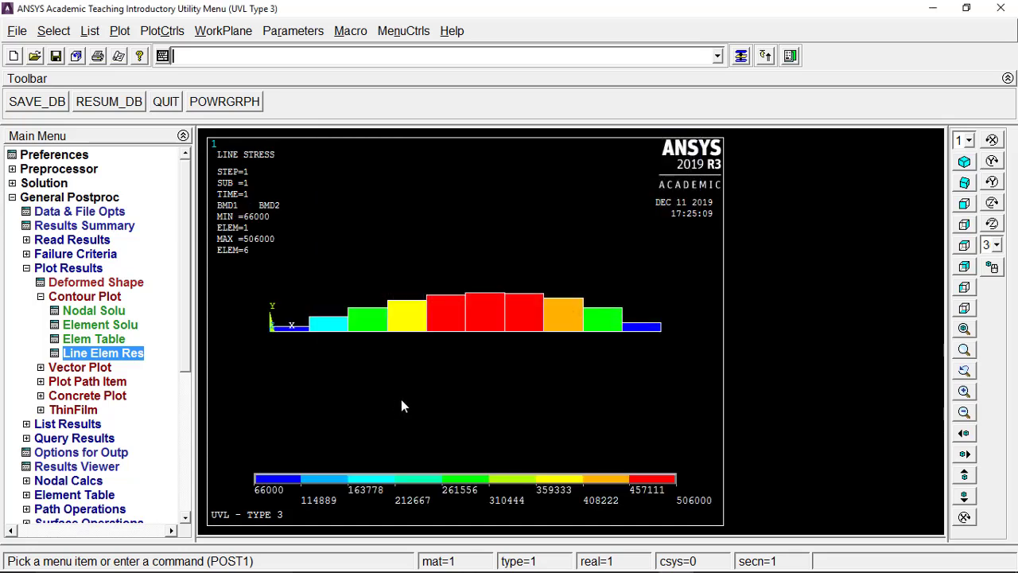
# Plot the line-element results for shear force with SFD1 at node I and SFD2 at node J.
pyautogui.click(102, 355)
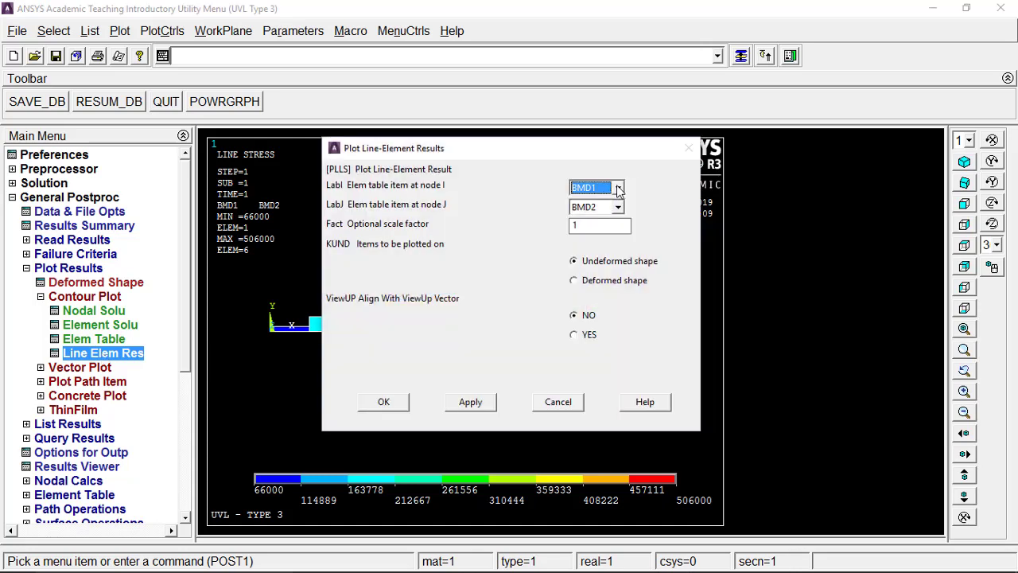
pyautogui.click(617, 188)
pyautogui.click(598, 219)
pyautogui.click(619, 207)
pyautogui.click(597, 256)
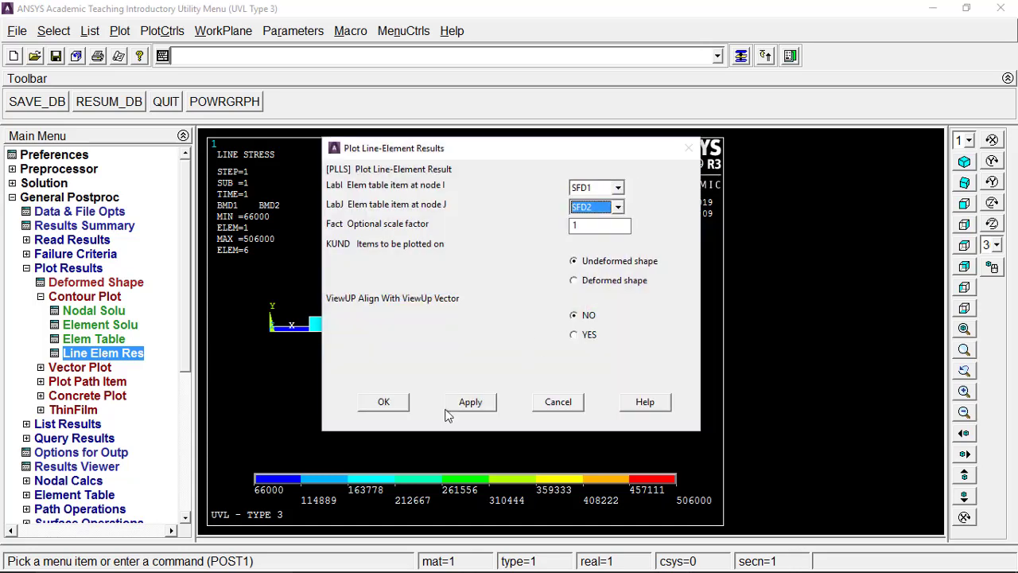
pyautogui.click(385, 403)
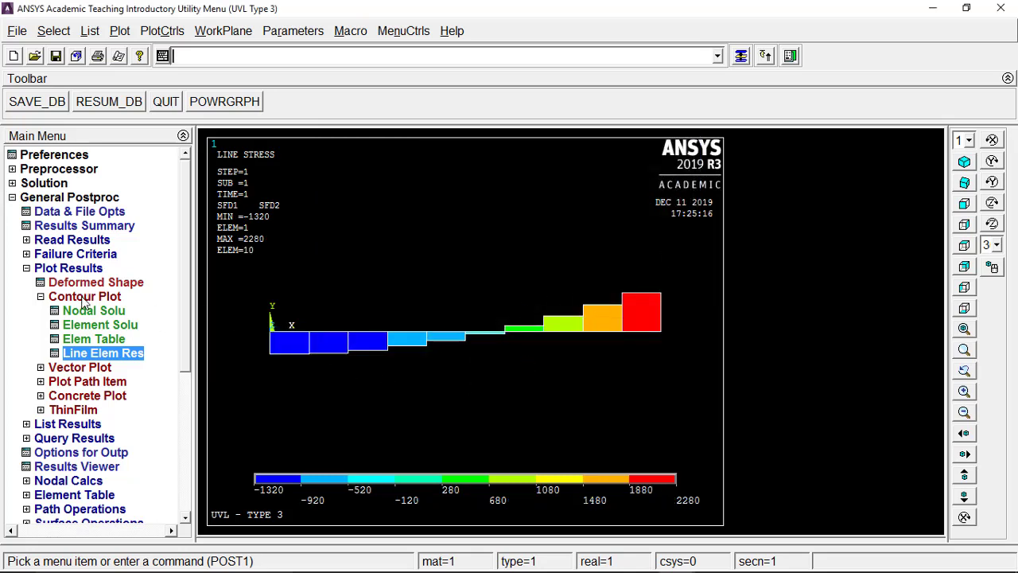
# Start the report generator with the Result File folder under UVL Type 3 as the report location, declining the default report directory.
pyautogui.click(17, 30)
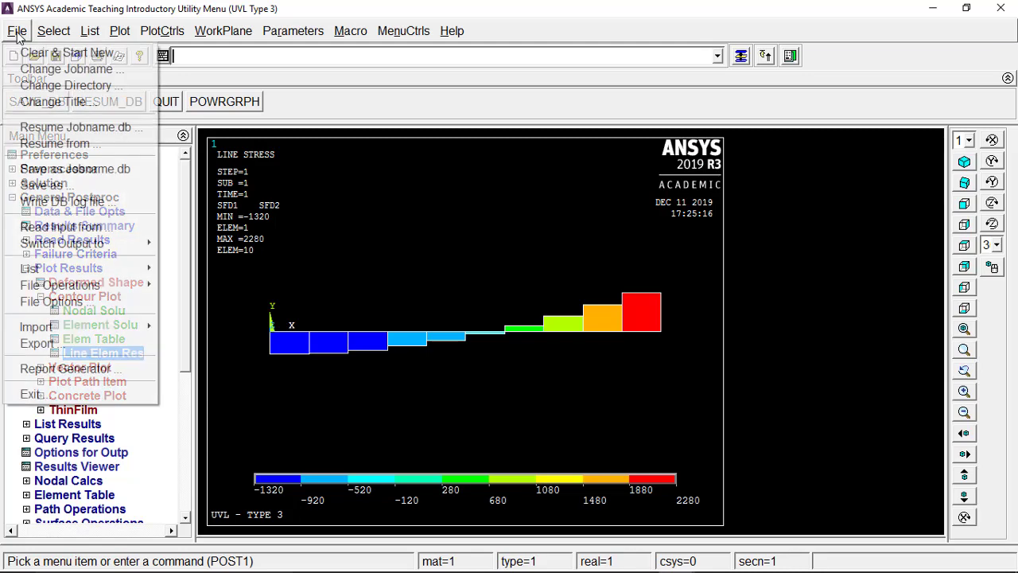
pyautogui.click(39, 367)
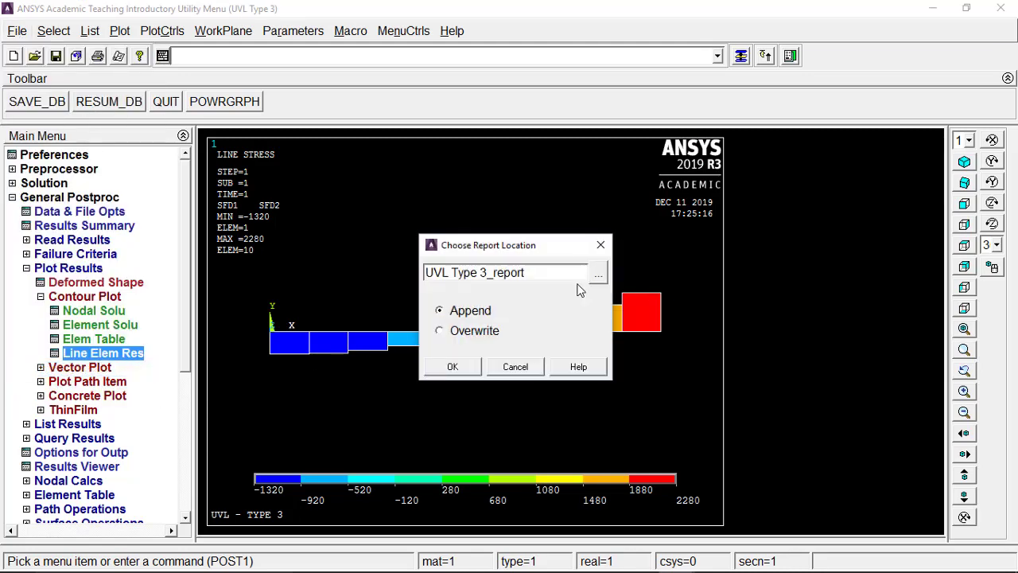
pyautogui.click(453, 368)
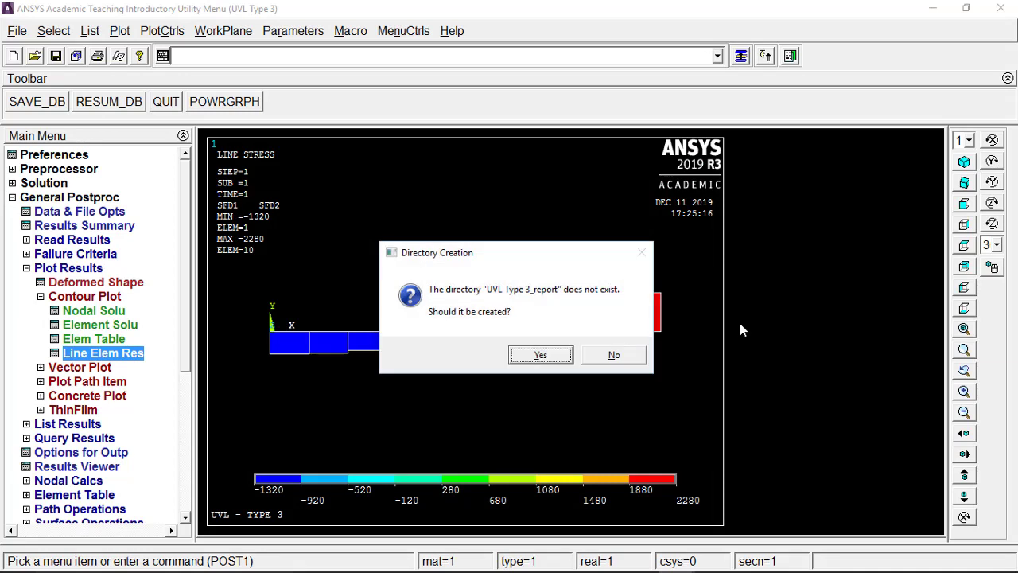
pyautogui.click(609, 360)
pyautogui.click(598, 273)
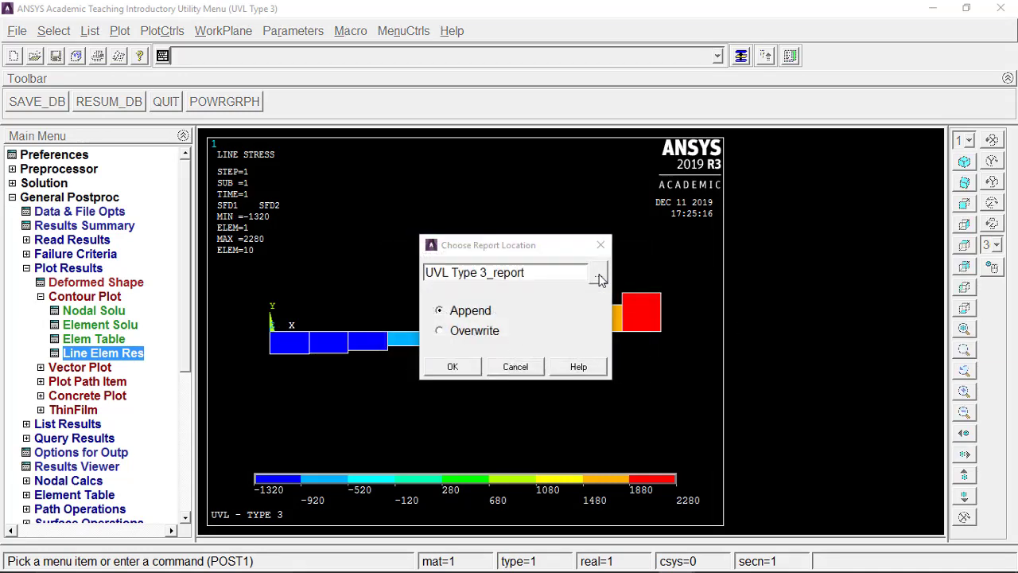
pyautogui.click(574, 342)
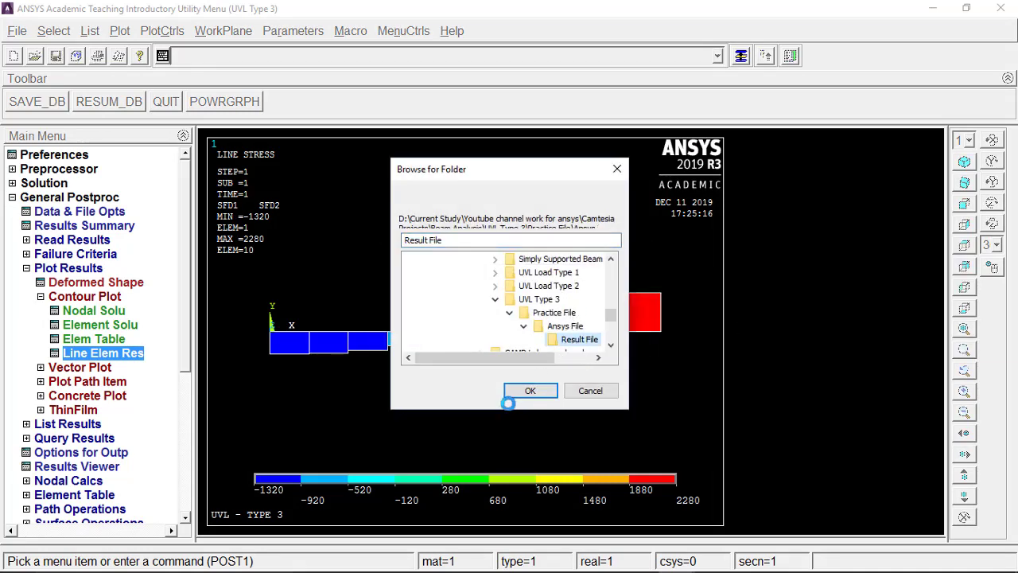
pyautogui.click(530, 390)
pyautogui.click(454, 367)
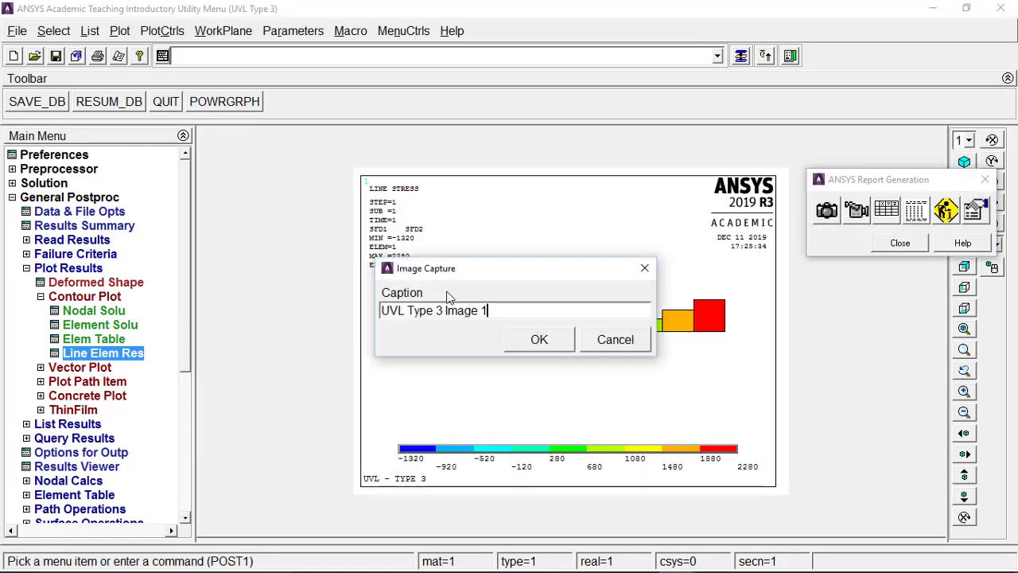
# Capture the shear force plot as a report image captioned SFD and close the report generator.
pyautogui.moveTo(491, 311); pyautogui.dragTo(337, 315)
pyautogui.write('SFD')
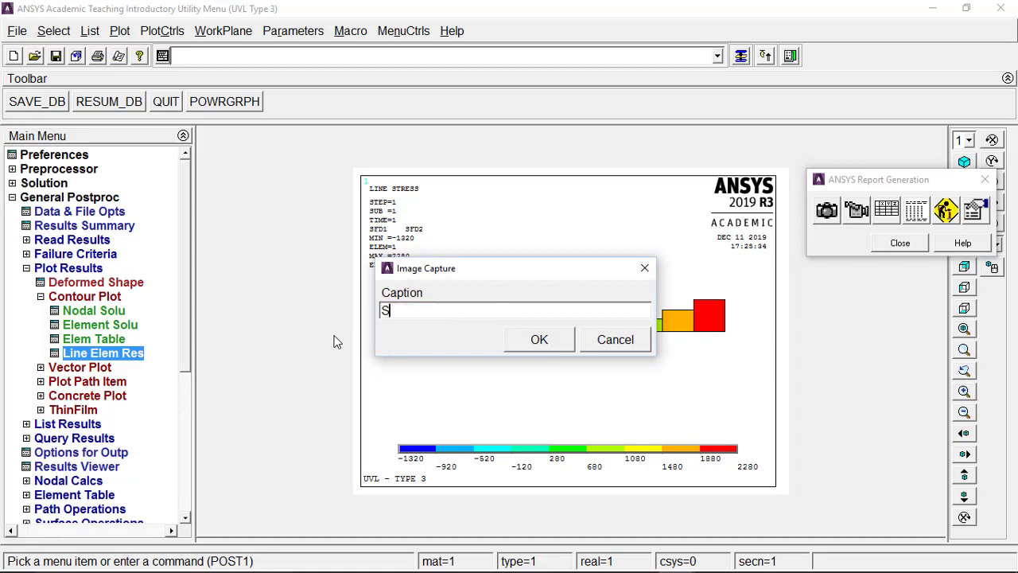
pyautogui.click(540, 339)
pyautogui.click(903, 243)
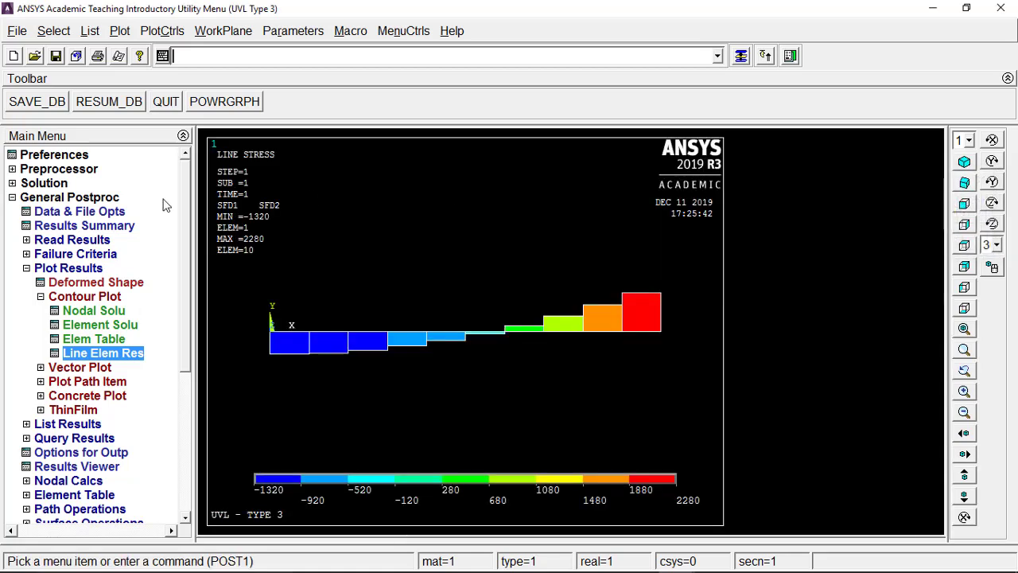
# Replot the line-element results as the bending moment diagram, using BMD1 at node I and BMD2 at node J.
pyautogui.click(90, 355)
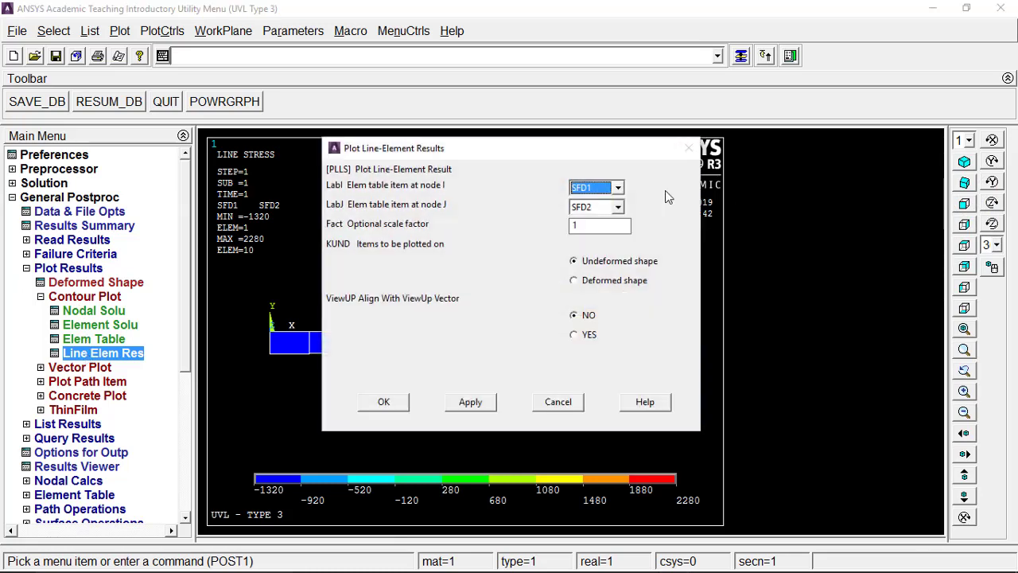
pyautogui.click(618, 188)
pyautogui.click(586, 198)
pyautogui.click(618, 207)
pyautogui.click(586, 229)
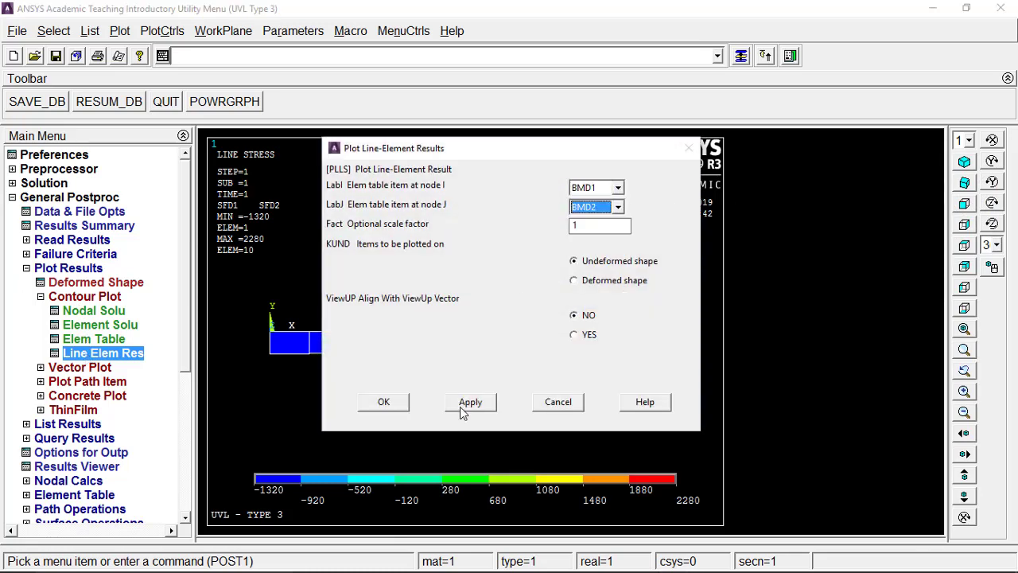
pyautogui.click(374, 402)
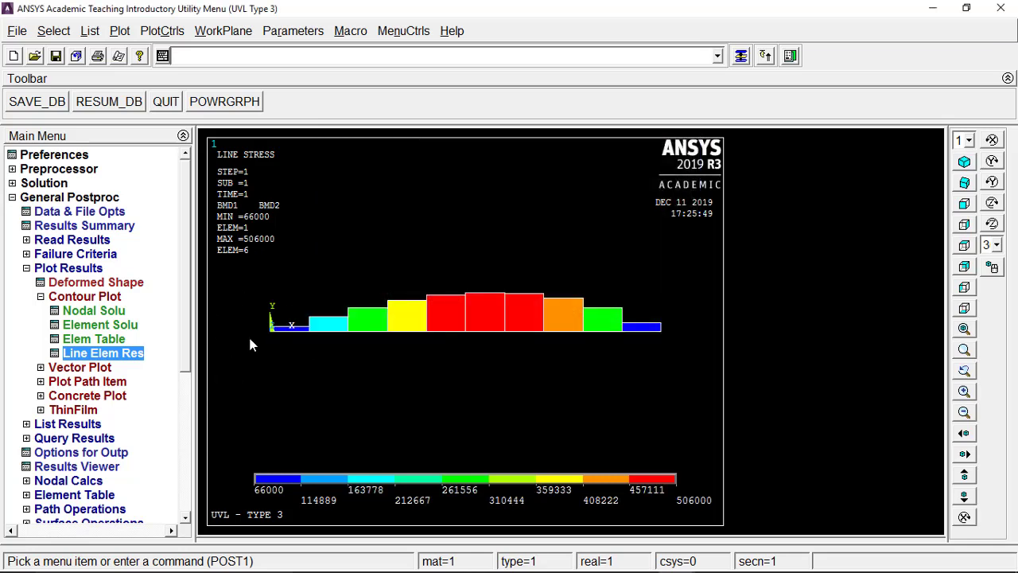
# Reopen the report generator with the Result File location and capture the bending moment plot as a report image captioned BMD.
pyautogui.click(17, 32)
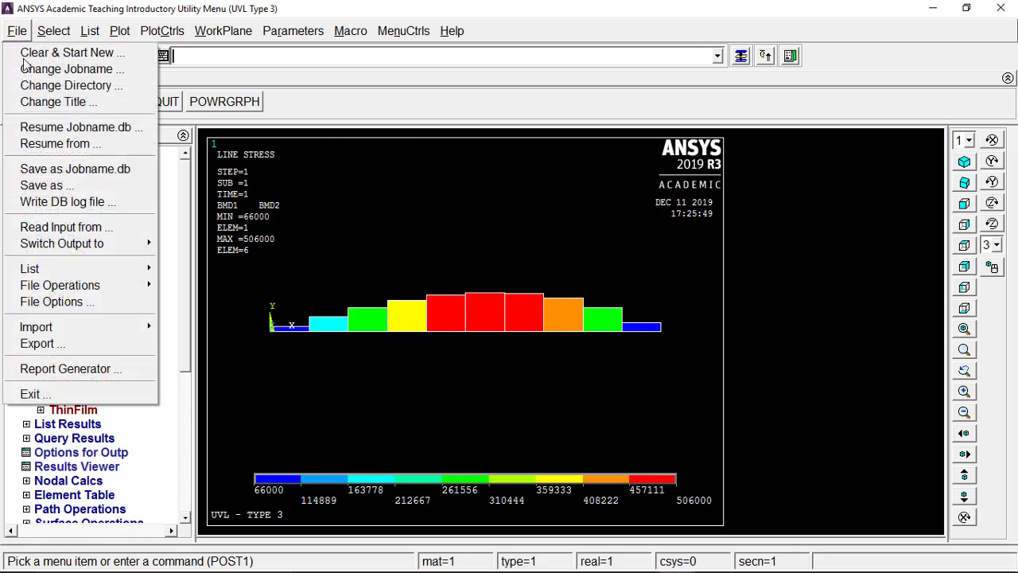
pyautogui.click(70, 370)
pyautogui.click(444, 372)
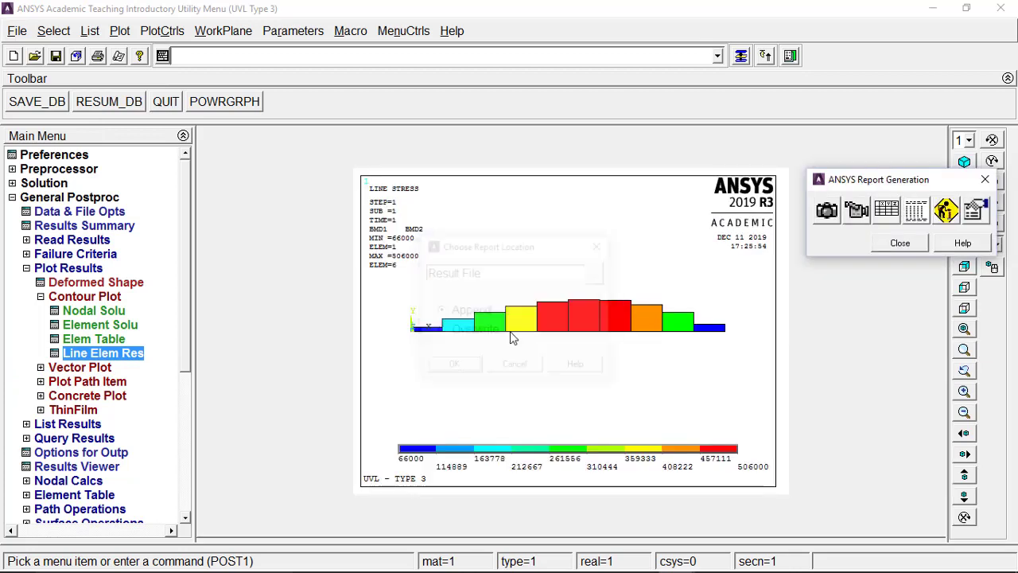
pyautogui.click(829, 224)
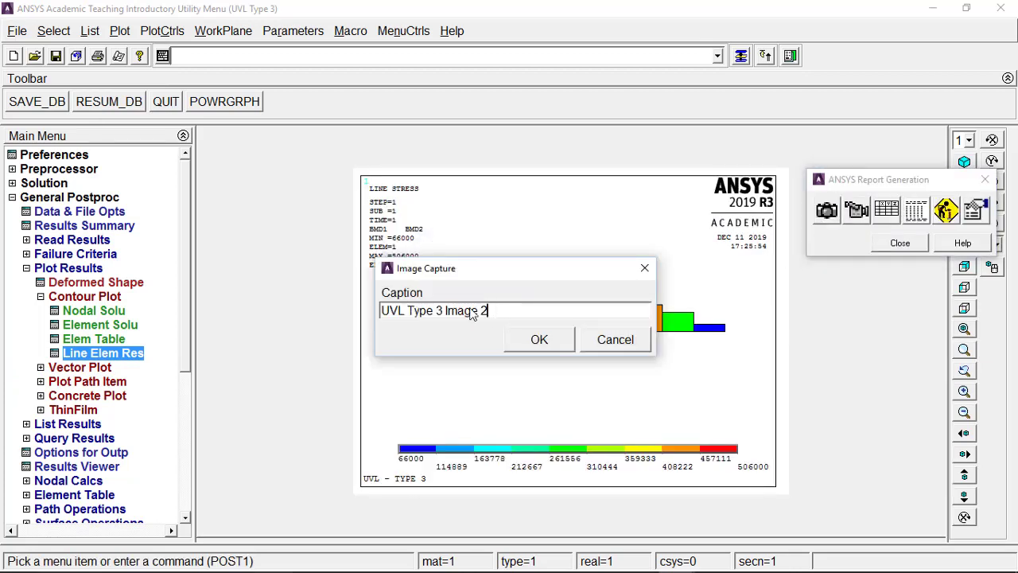
pyautogui.moveTo(493, 310); pyautogui.dragTo(276, 307)
pyautogui.write('BMD')
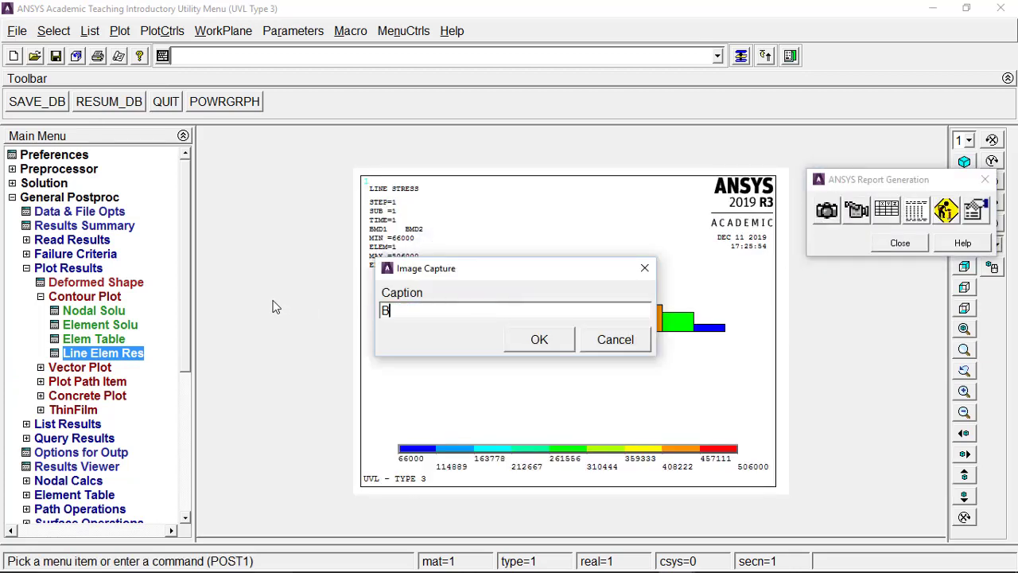
pyautogui.click(566, 342)
# Capture a Deformed Results report animation of the DOF solution USUM and close the report generator.
pyautogui.click(857, 210)
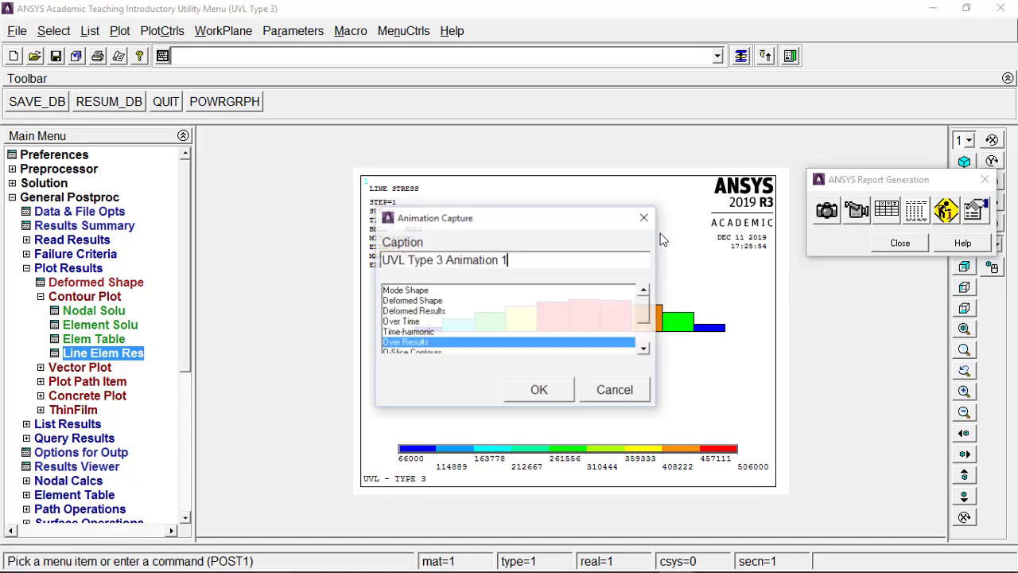
pyautogui.click(439, 316)
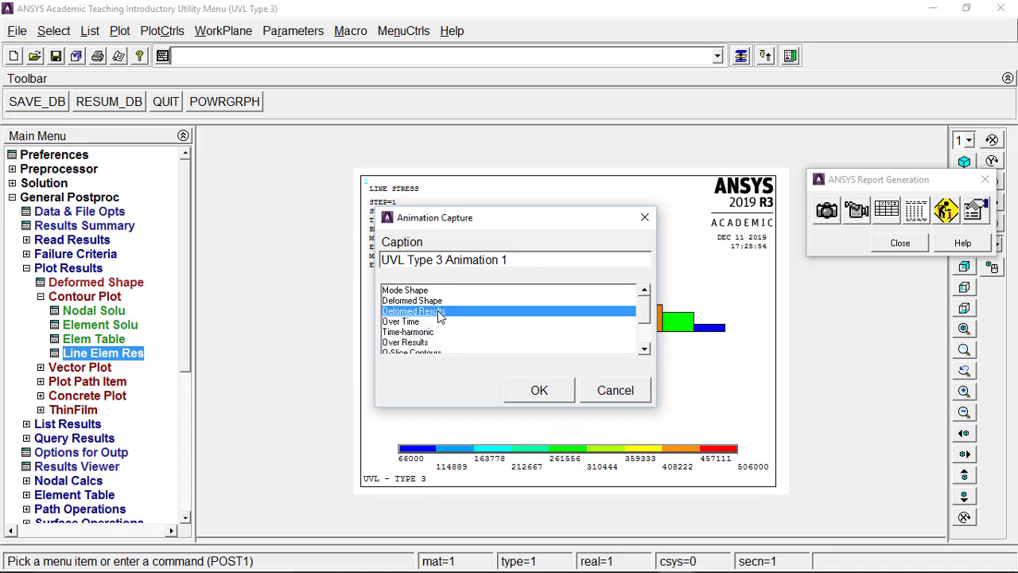
pyautogui.click(554, 392)
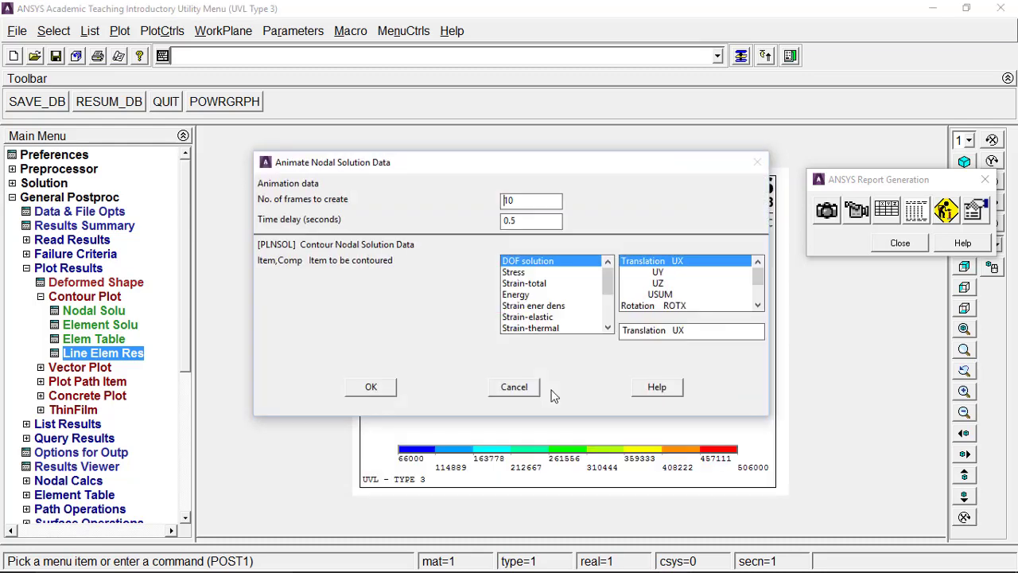
pyautogui.click(660, 294)
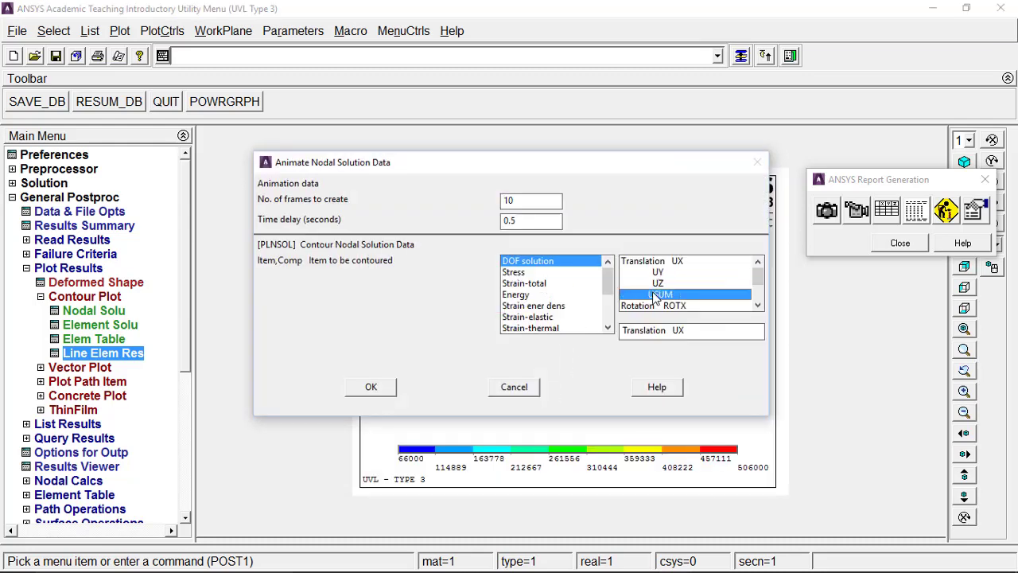
pyautogui.click(371, 387)
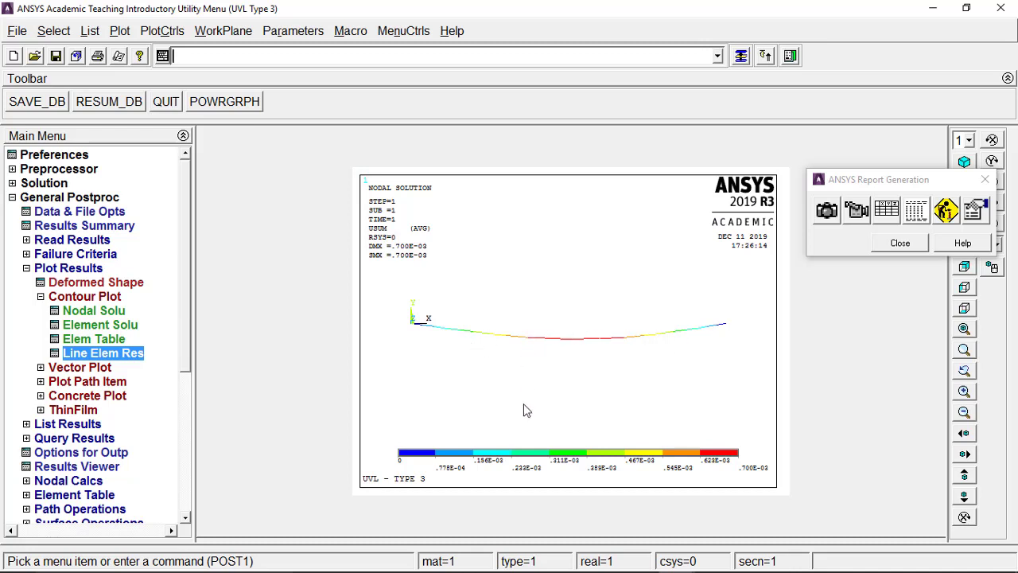
pyautogui.click(897, 244)
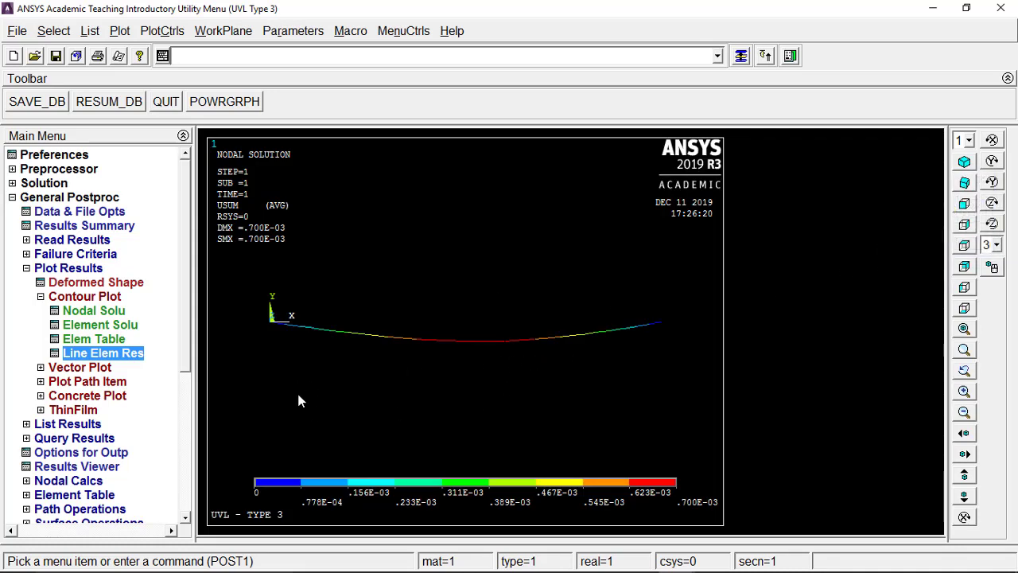
pyautogui.moveTo(533, 567)
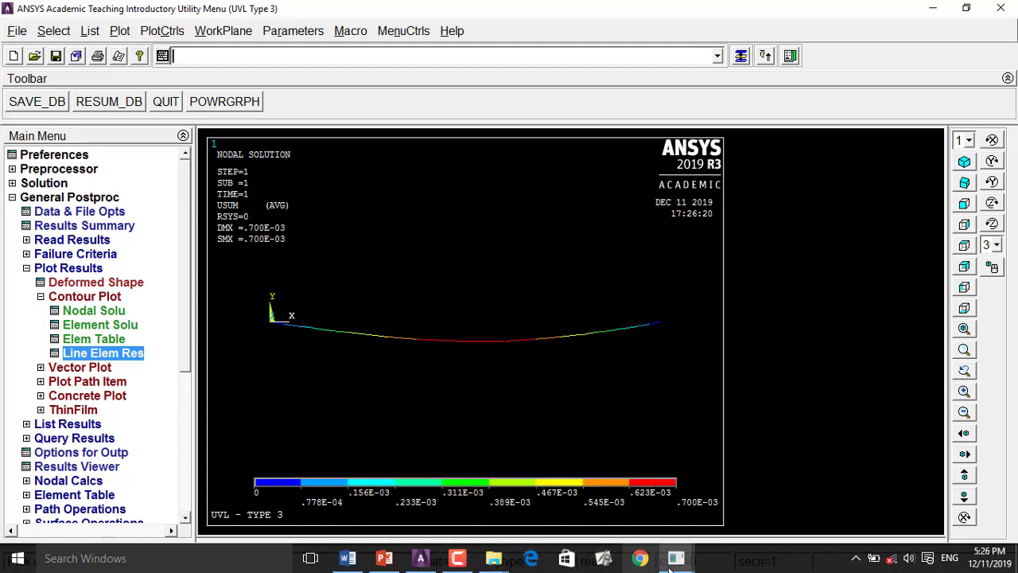
pyautogui.click(457, 552)
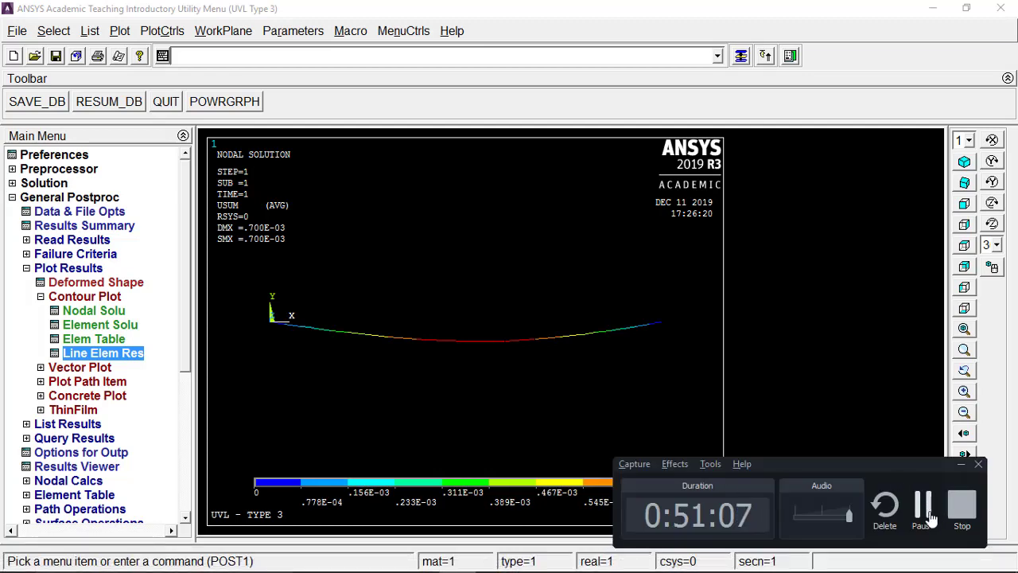
pyautogui.click(923, 504)
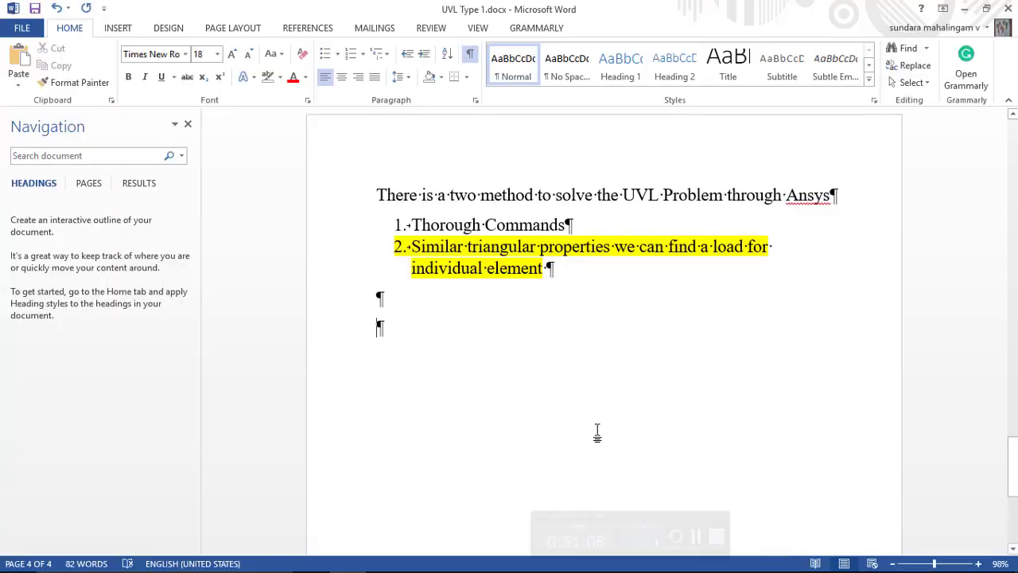
# Examine the Type 4: High to Zero beam diagram in the Word problem document for its load and span.
pyautogui.scroll(12, 589, 425)
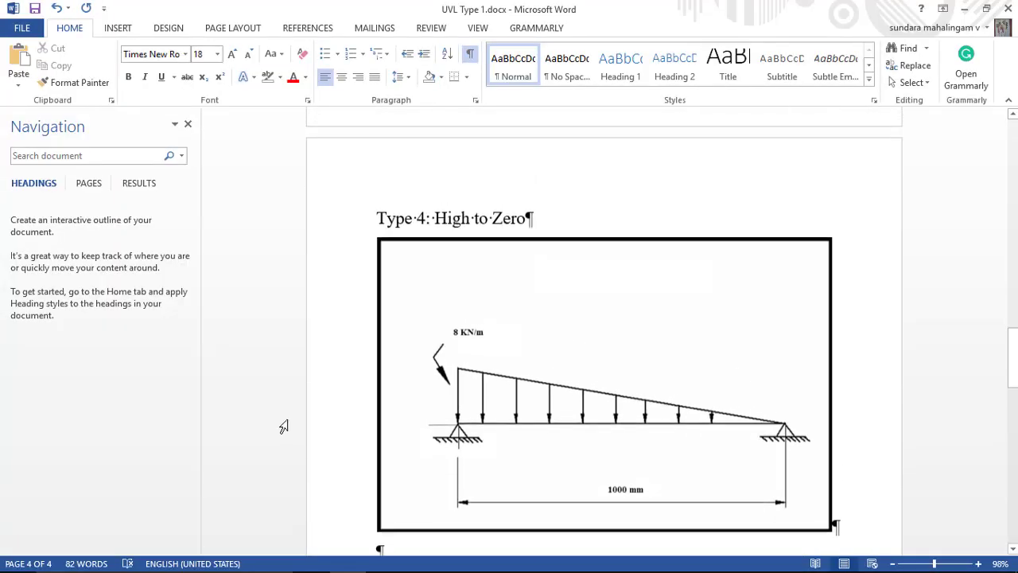
pyautogui.scroll(-2, 485, 429)
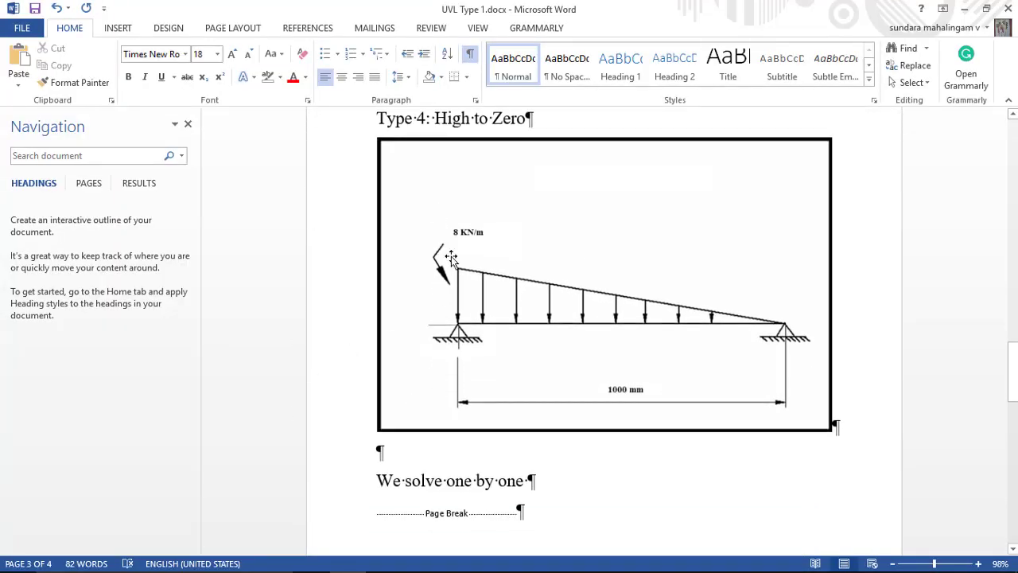
# Switch to the APDL Product Launcher and run job UVL Type 4 with UVL Type 4\Practice File\Ansys File as working directory, maximizing the new session.
pyautogui.moveTo(414, 569)
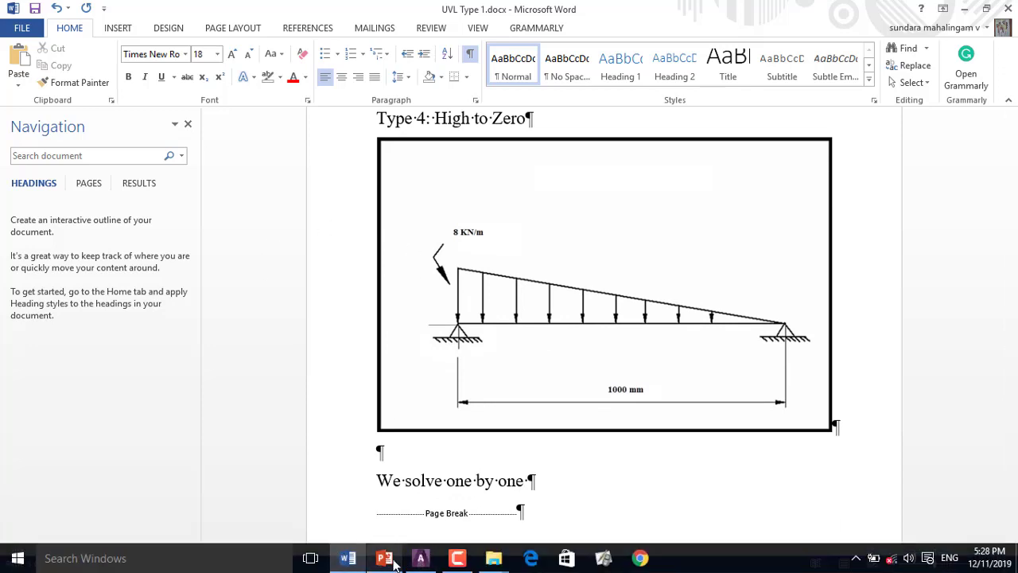
pyautogui.click(421, 558)
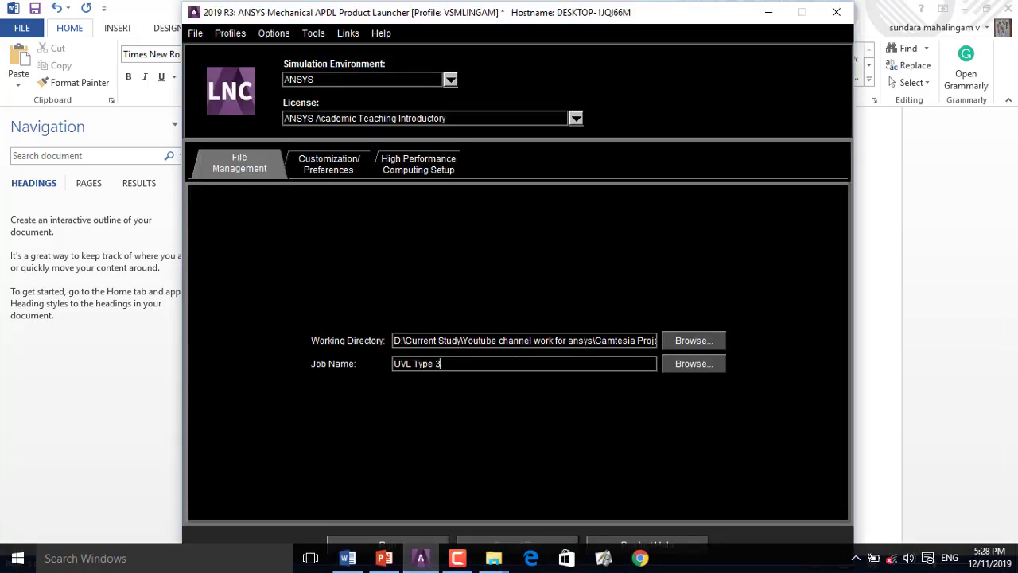
pyautogui.click(692, 341)
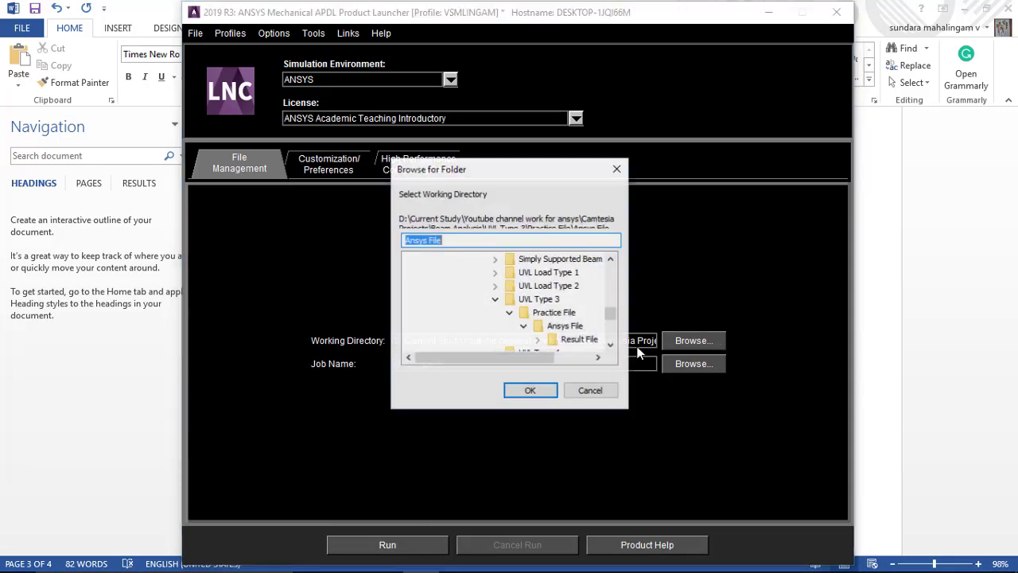
pyautogui.click(495, 300)
pyautogui.click(495, 312)
pyautogui.click(510, 326)
pyautogui.click(549, 340)
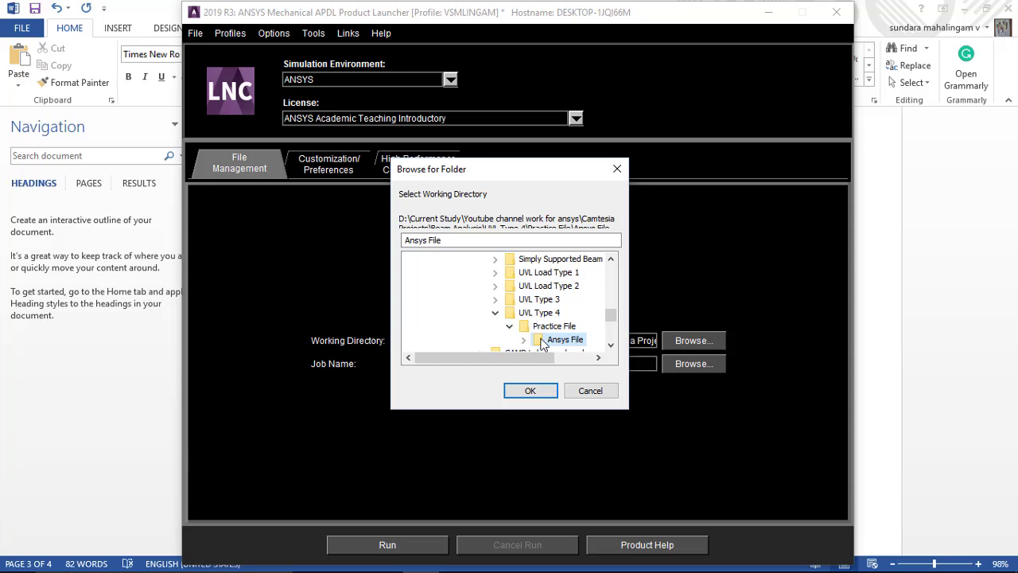
pyautogui.click(530, 389)
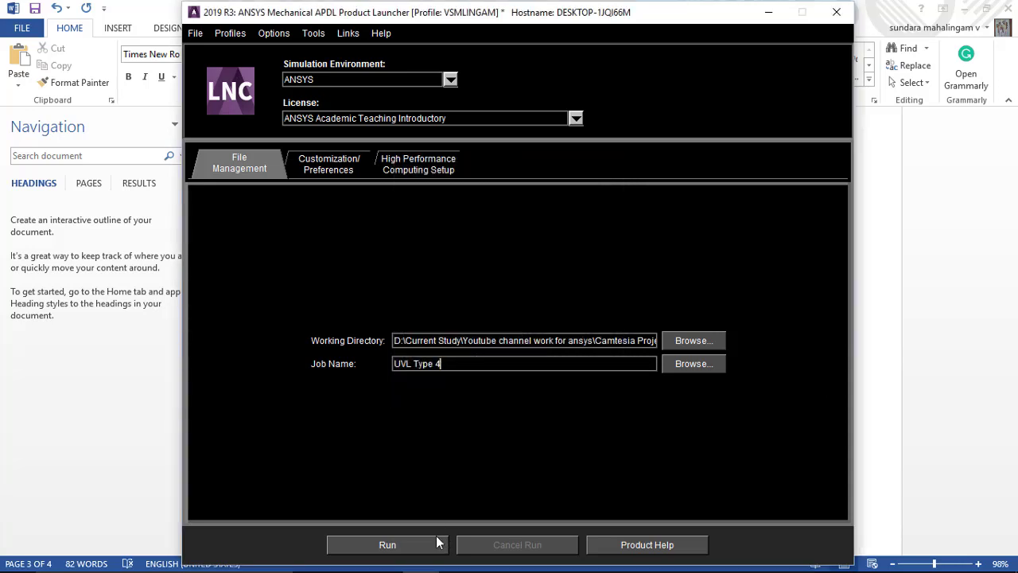
pyautogui.click(403, 548)
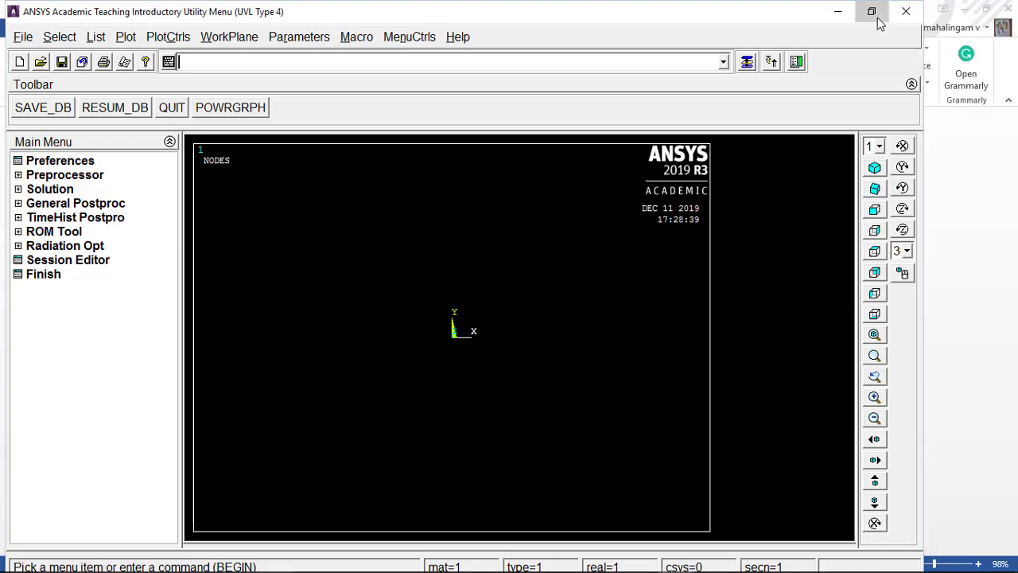
pyautogui.click(875, 16)
# Change the analysis title to UVL Type 4.
pyautogui.click(16, 32)
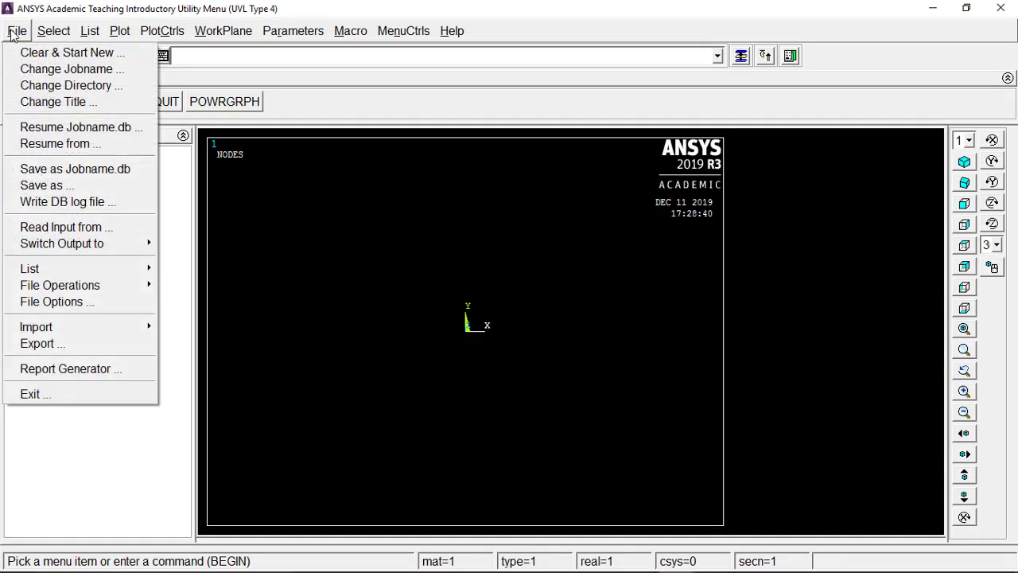
pyautogui.click(48, 102)
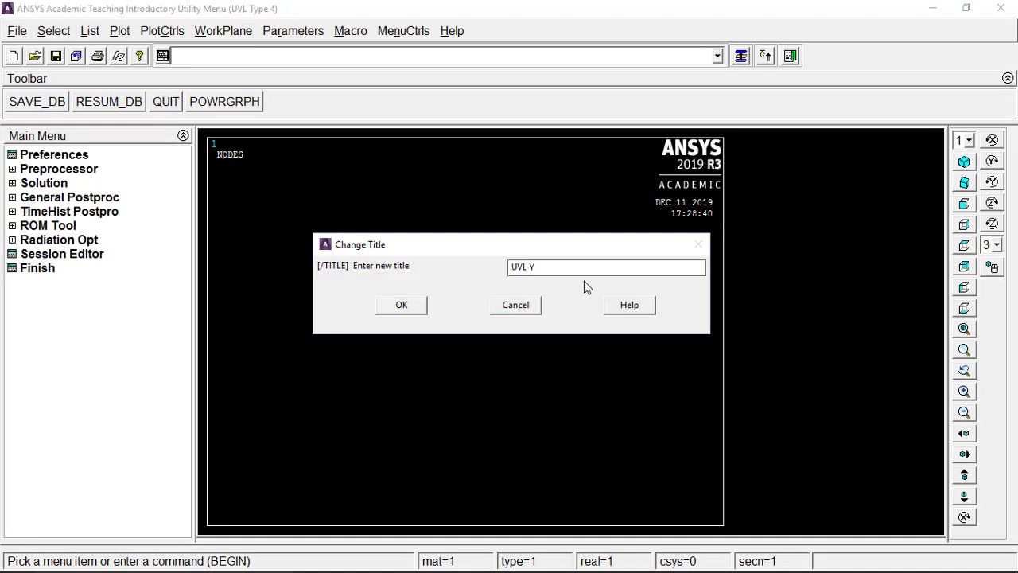
pyautogui.write('UVL Type 4')
pyautogui.click(393, 312)
# Set the analysis preferences to filter for the Structural discipline.
pyautogui.click(71, 156)
pyautogui.click(510, 182)
pyautogui.click(372, 425)
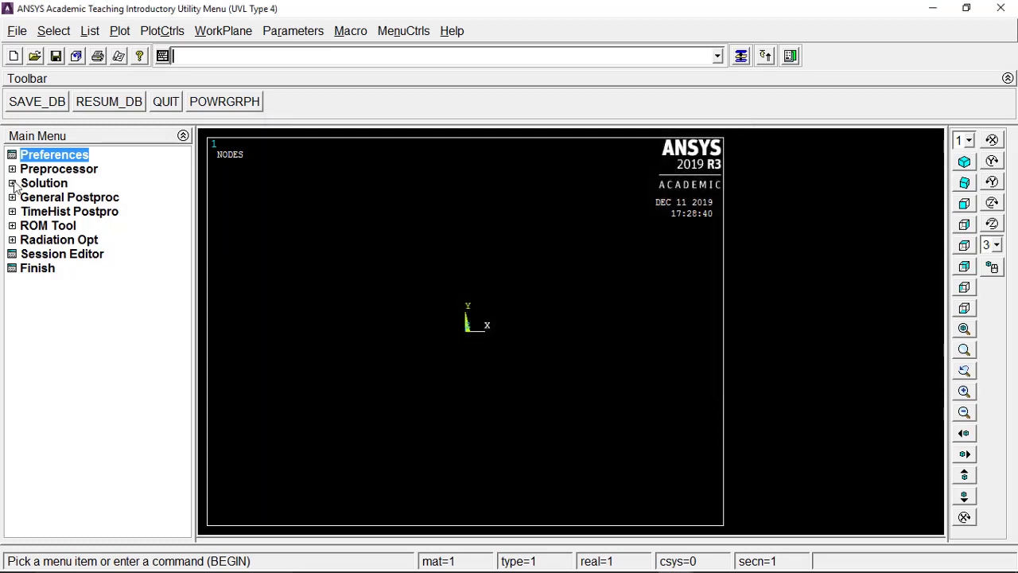
# Add the Beam 2 node 188 element as type 1 and close the element types dialog.
pyautogui.click(13, 171)
pyautogui.click(25, 184)
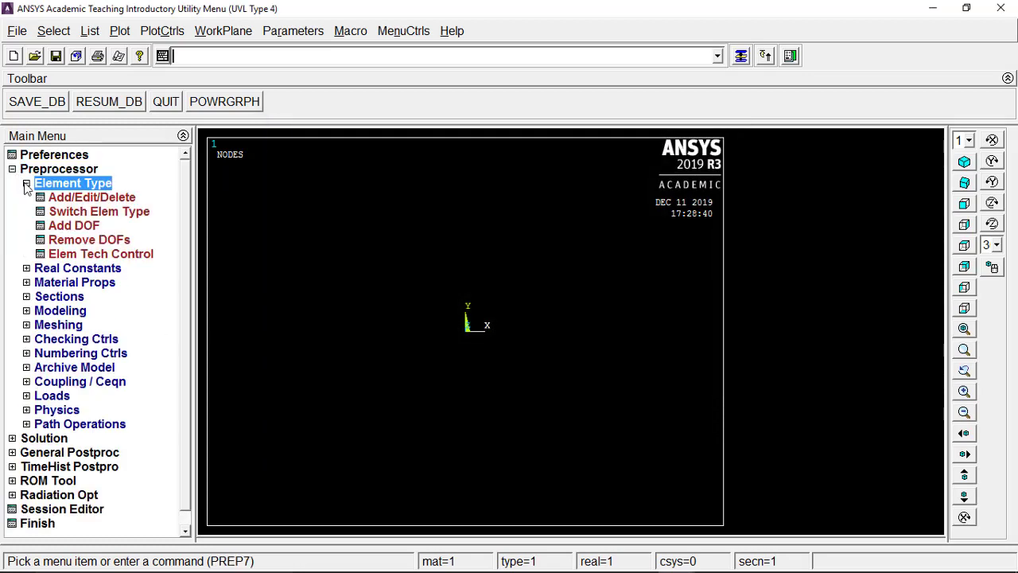
pyautogui.click(51, 197)
pyautogui.click(123, 381)
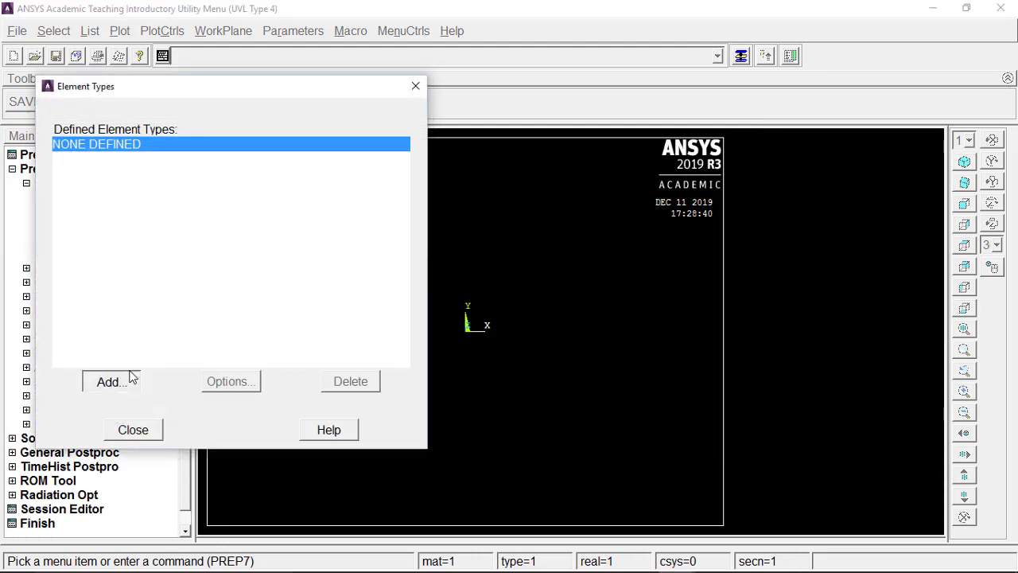
pyautogui.click(547, 252)
pyautogui.click(654, 241)
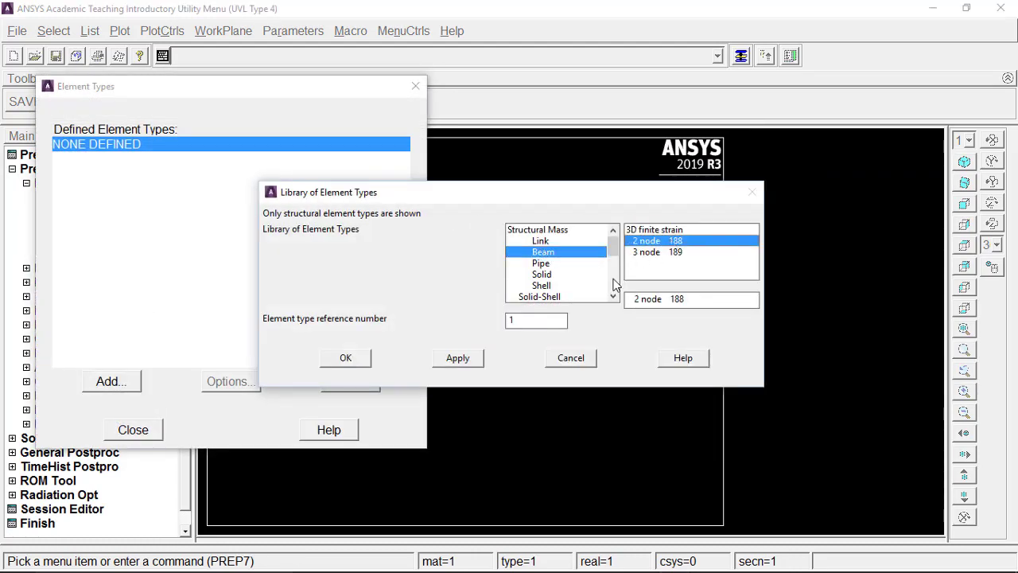
pyautogui.click(342, 358)
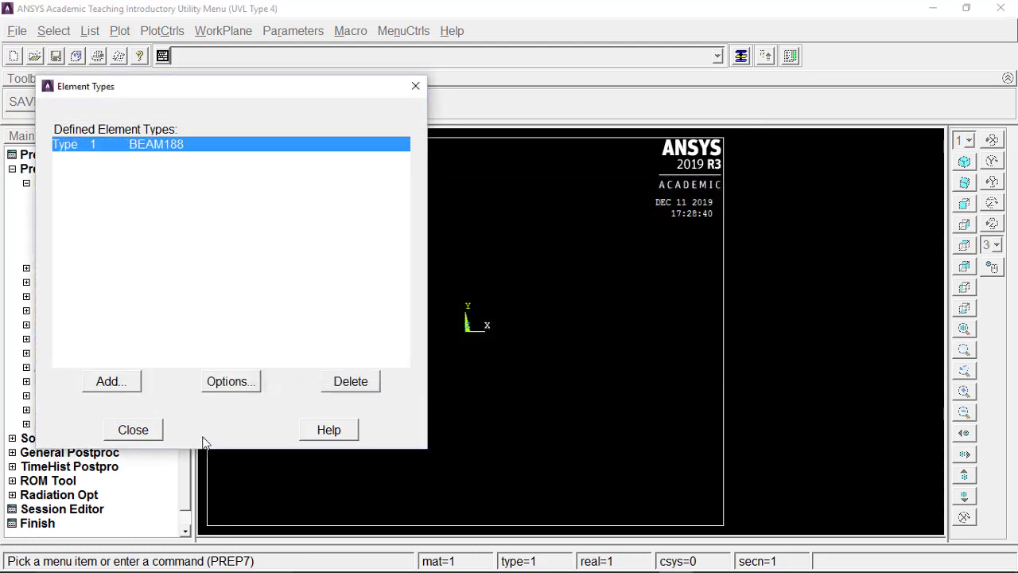
pyautogui.click(155, 434)
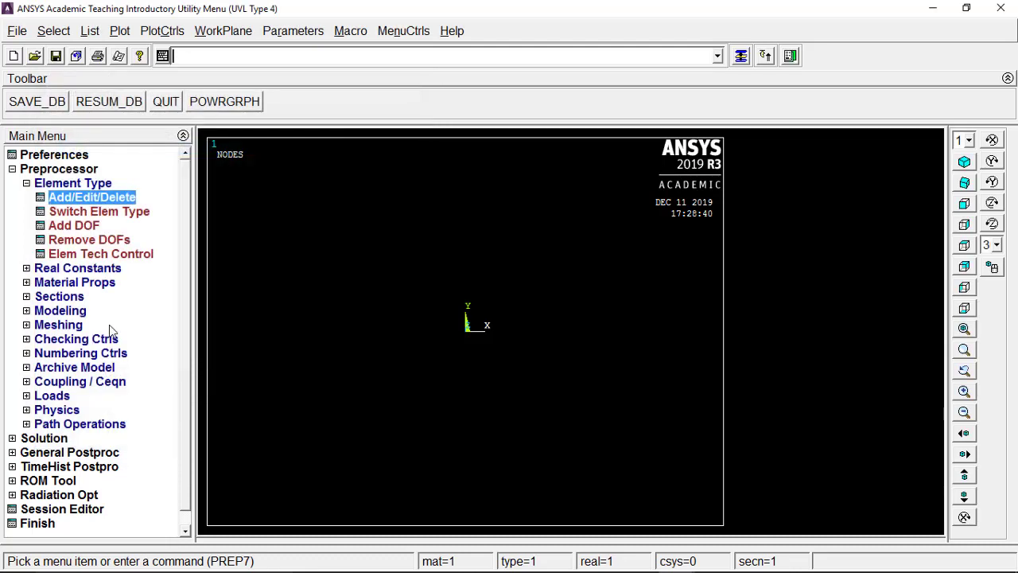
# Define a structural linear elastic isotropic model for material 1 with EX set to 2e5.
pyautogui.click(103, 190)
pyautogui.click(80, 212)
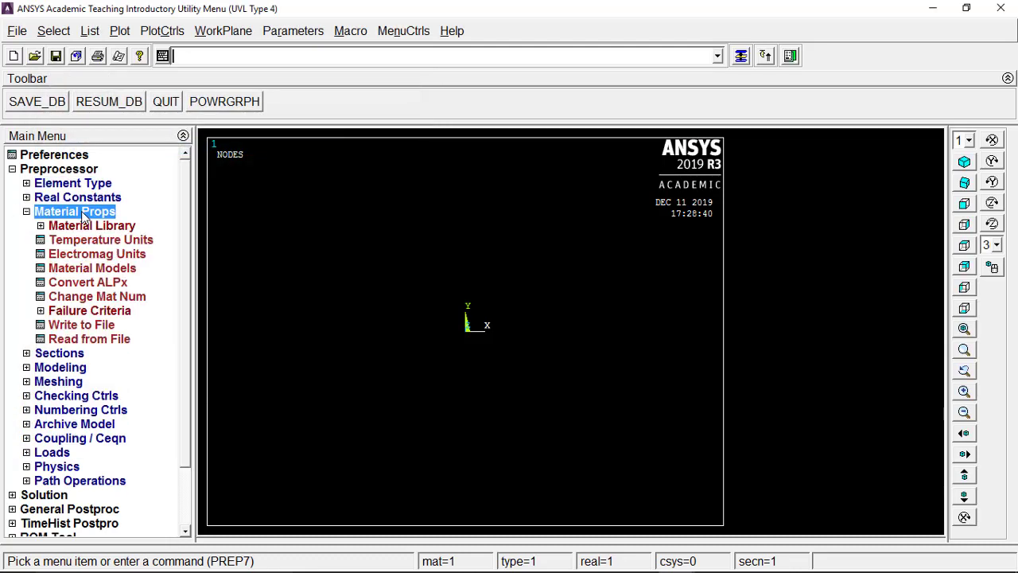
pyautogui.click(106, 272)
pyautogui.doubleClick(537, 254)
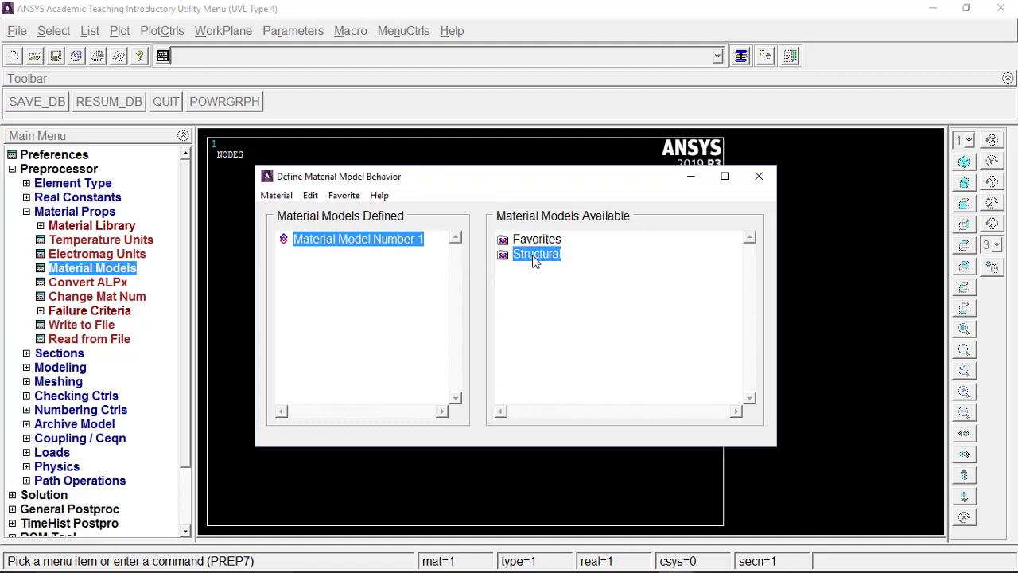
pyautogui.doubleClick(551, 269)
pyautogui.doubleClick(561, 283)
pyautogui.doubleClick(605, 301)
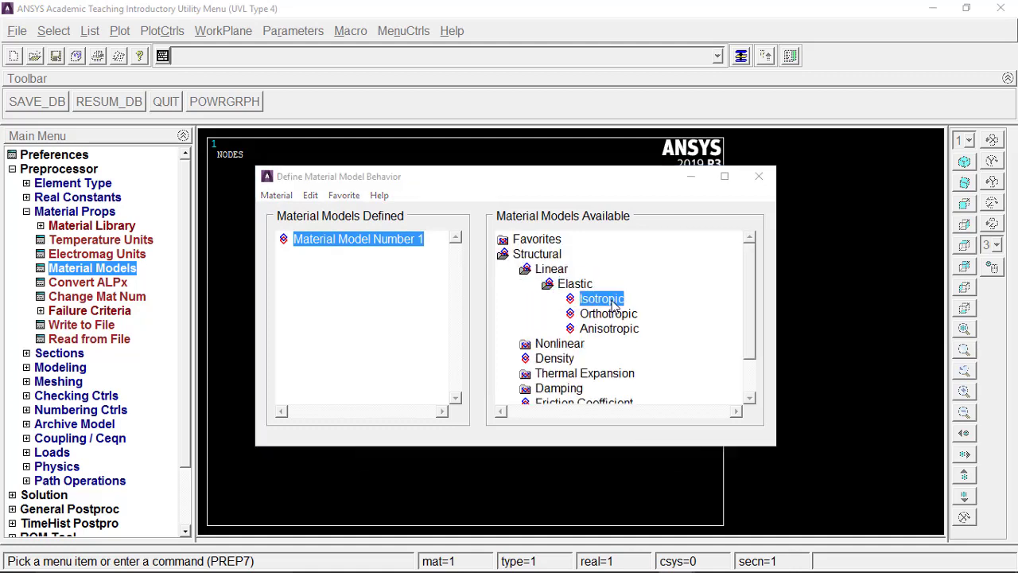
pyautogui.write('2e5')
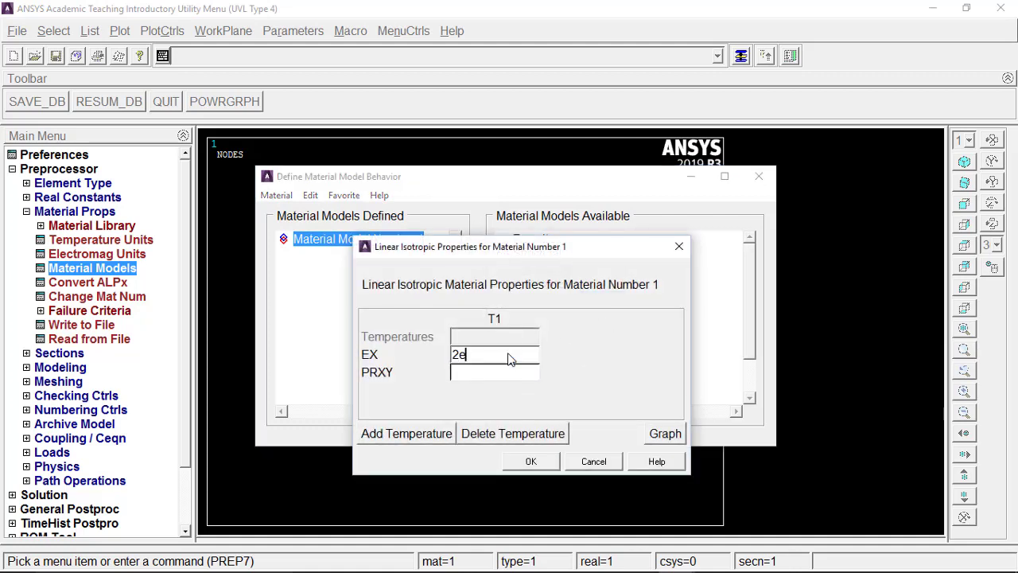